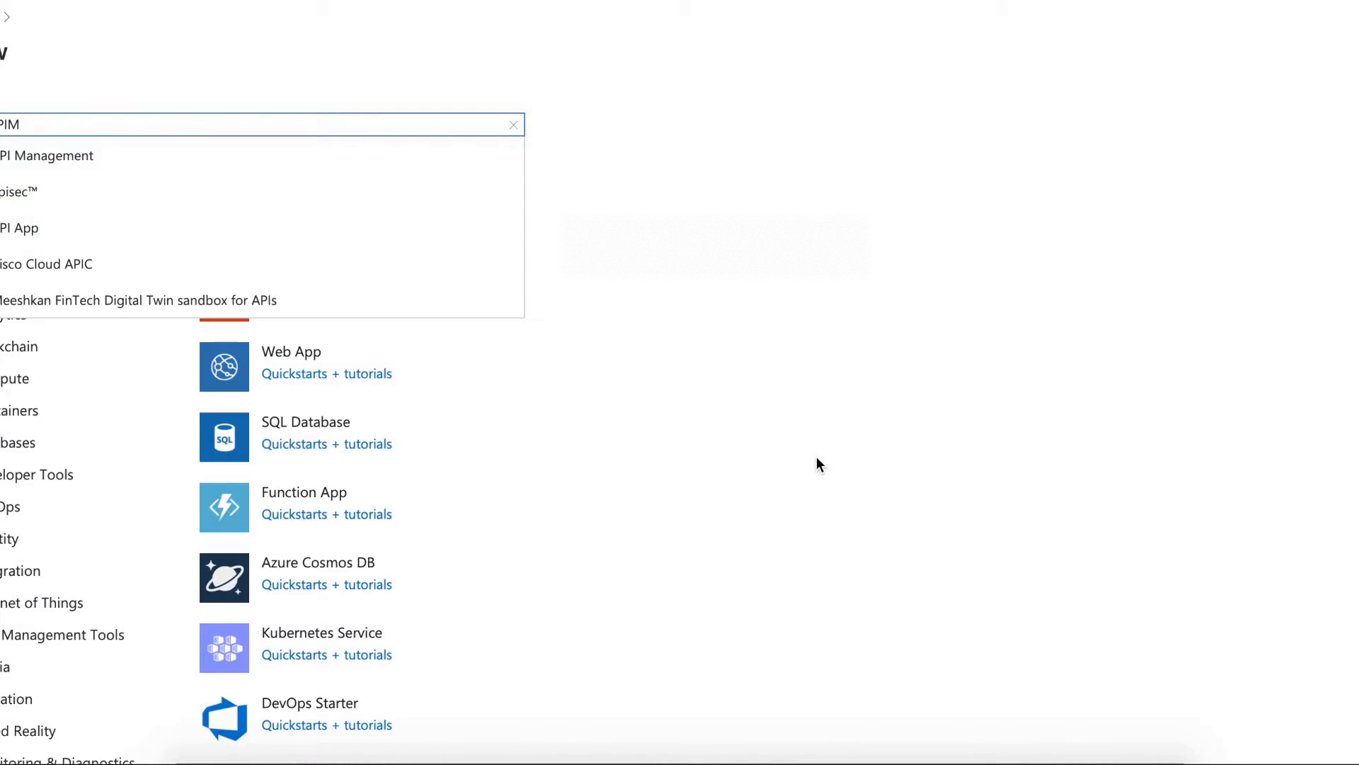
- Create the azure-fundamental-apim API Management service from its Marketplace page
left_click(284, 155)
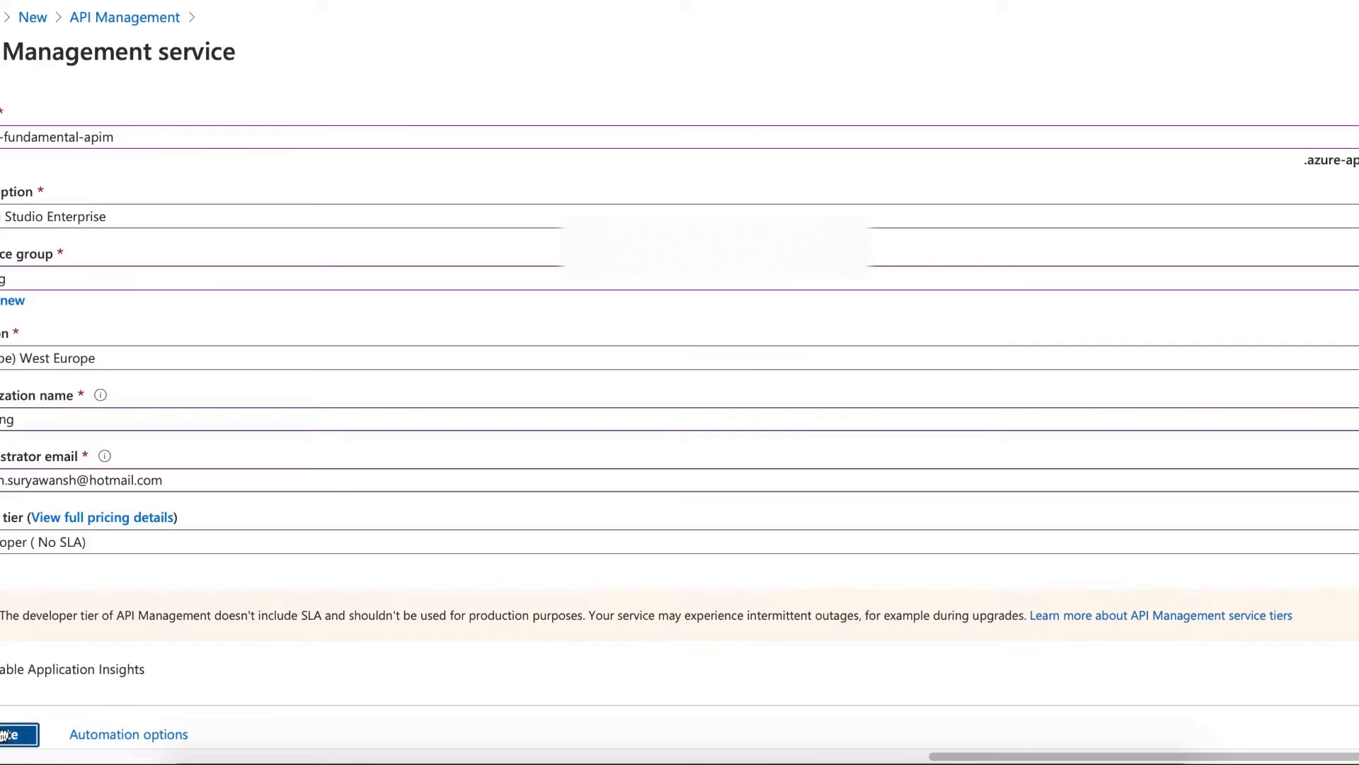
left_click(2, 733)
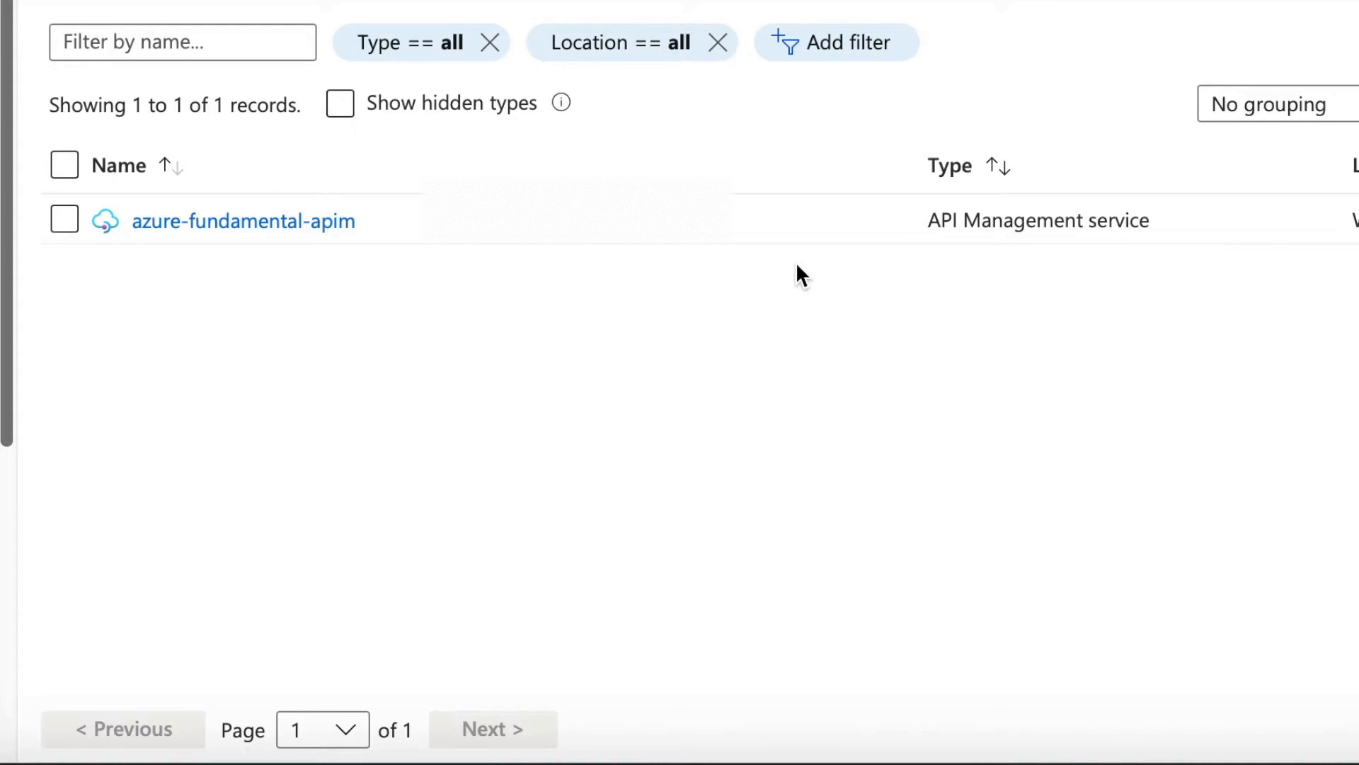
- Open the azure-fundamental-apim overview: Online, West Europe, Developer (No SLA) tier, with its gateway URL
left_click(268, 223)
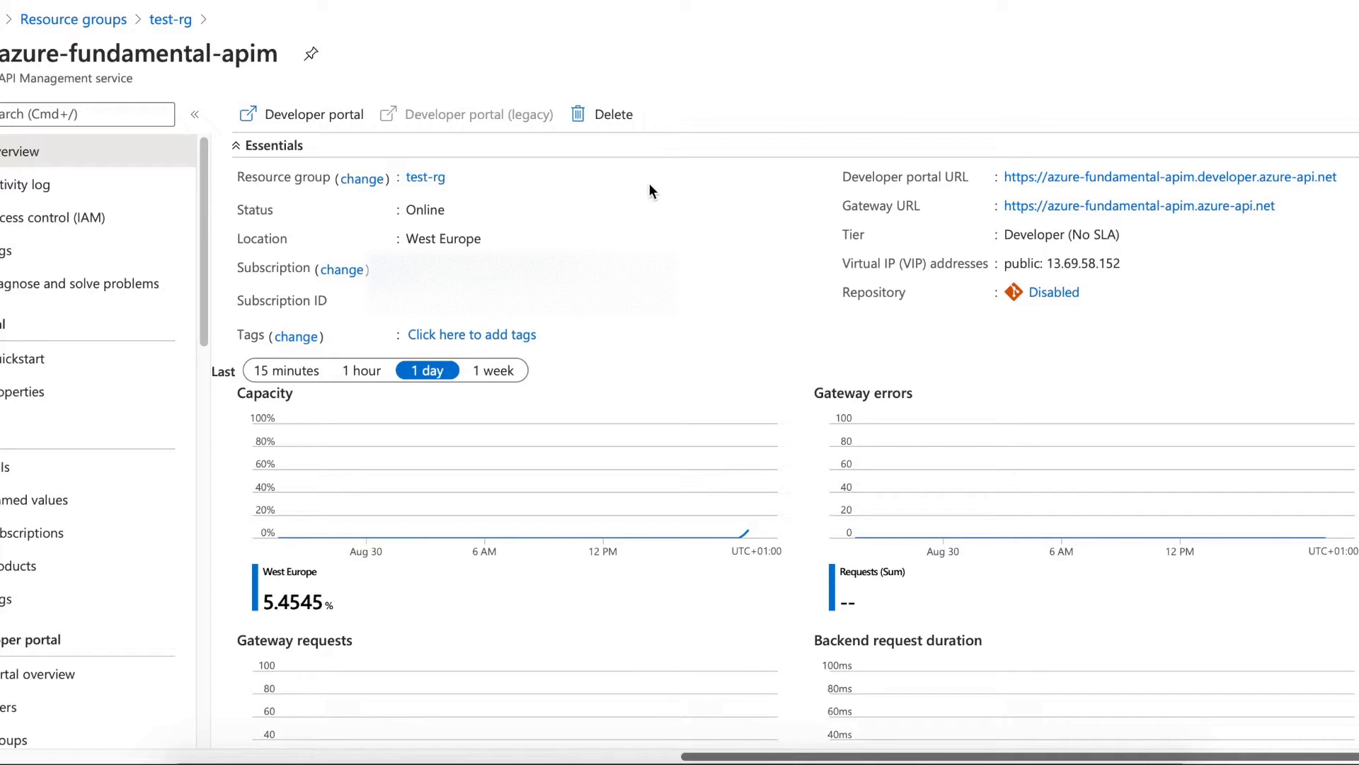
left_click_drag(204, 228, 205, 292)
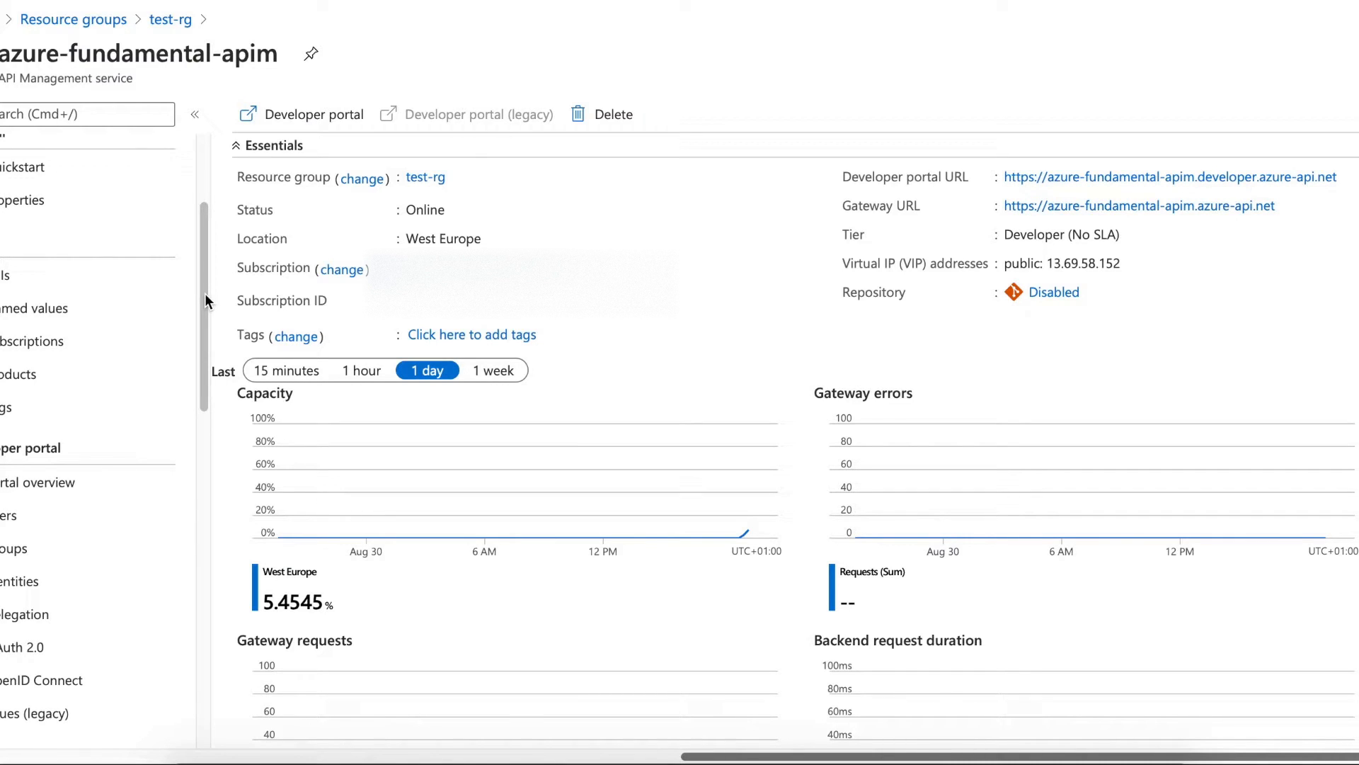
left_click_drag(205, 293, 205, 300)
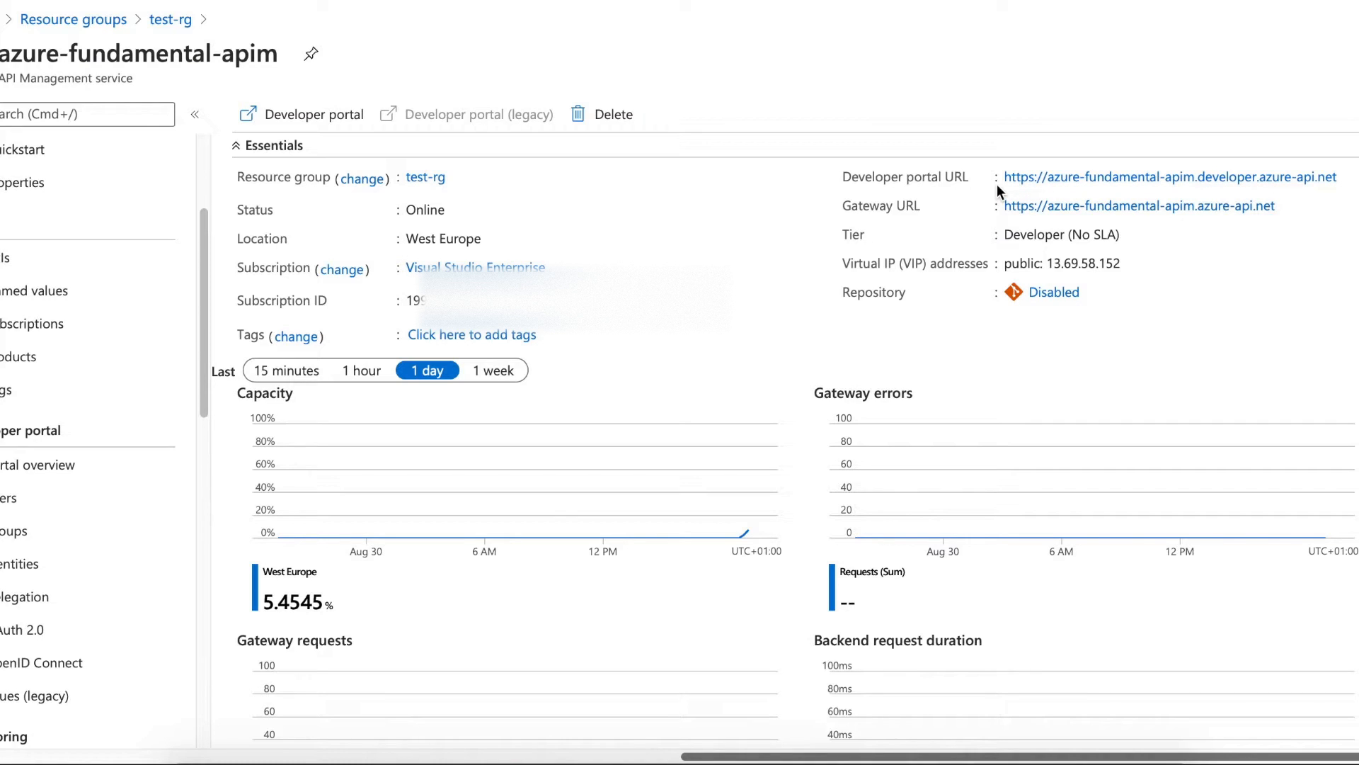
- Confirm the public developer portal is not yet published, then open the portal editor
left_click(1038, 185)
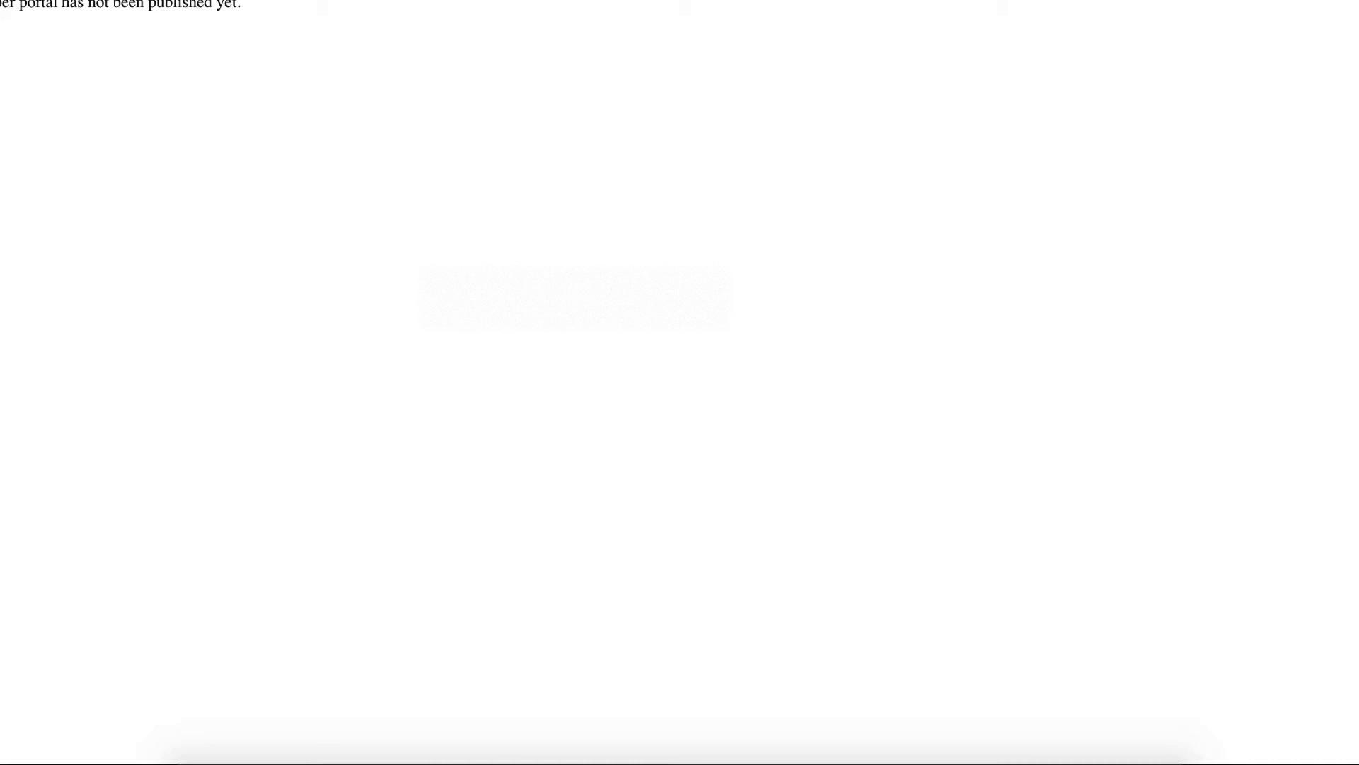
left_click_drag(1, 4, 229, 24)
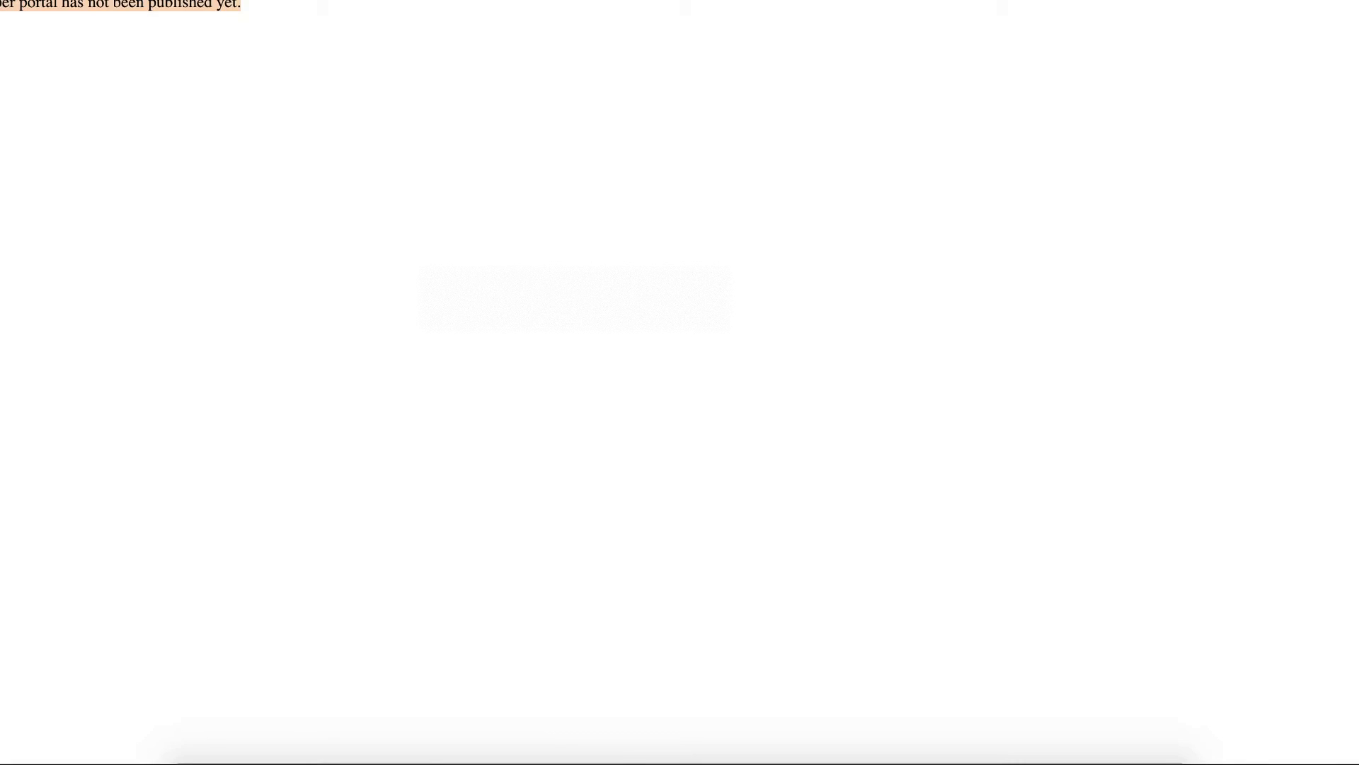
left_click(521, 2)
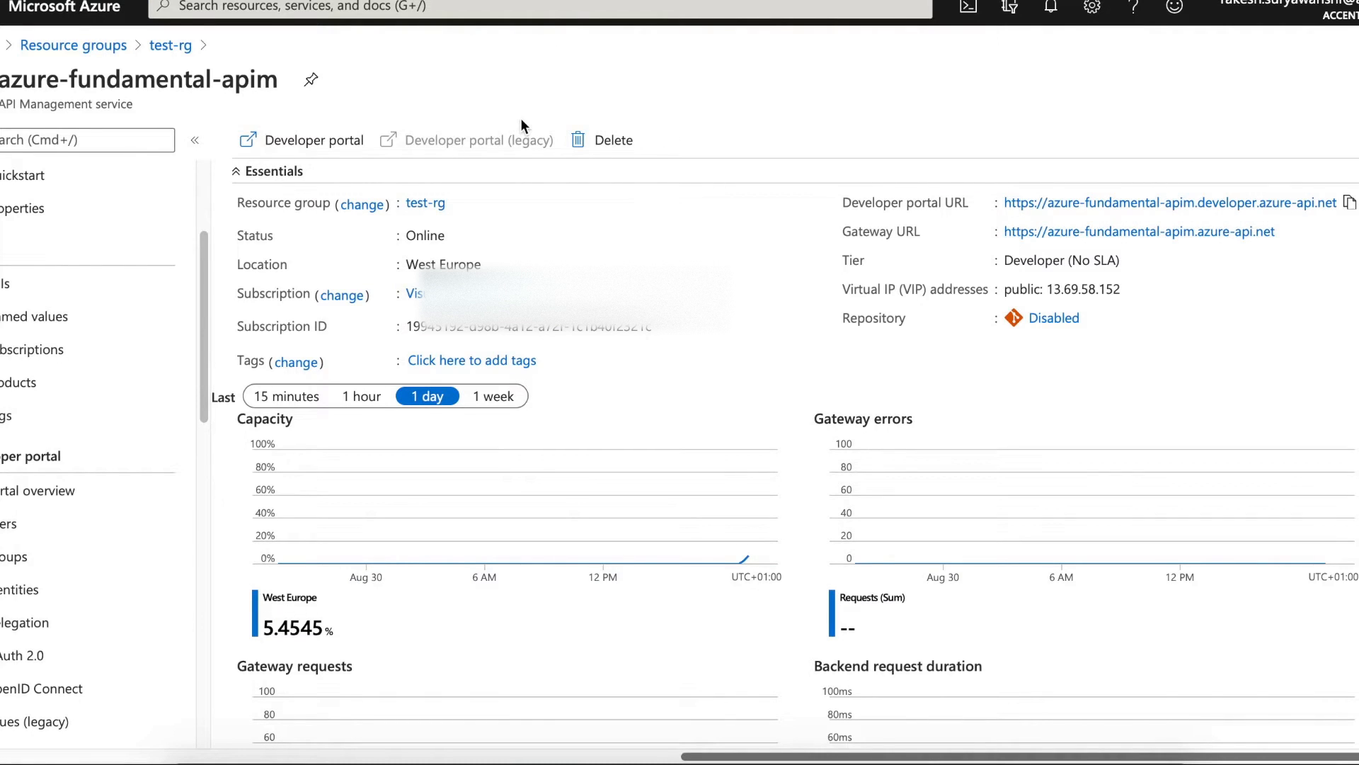
left_click(337, 157)
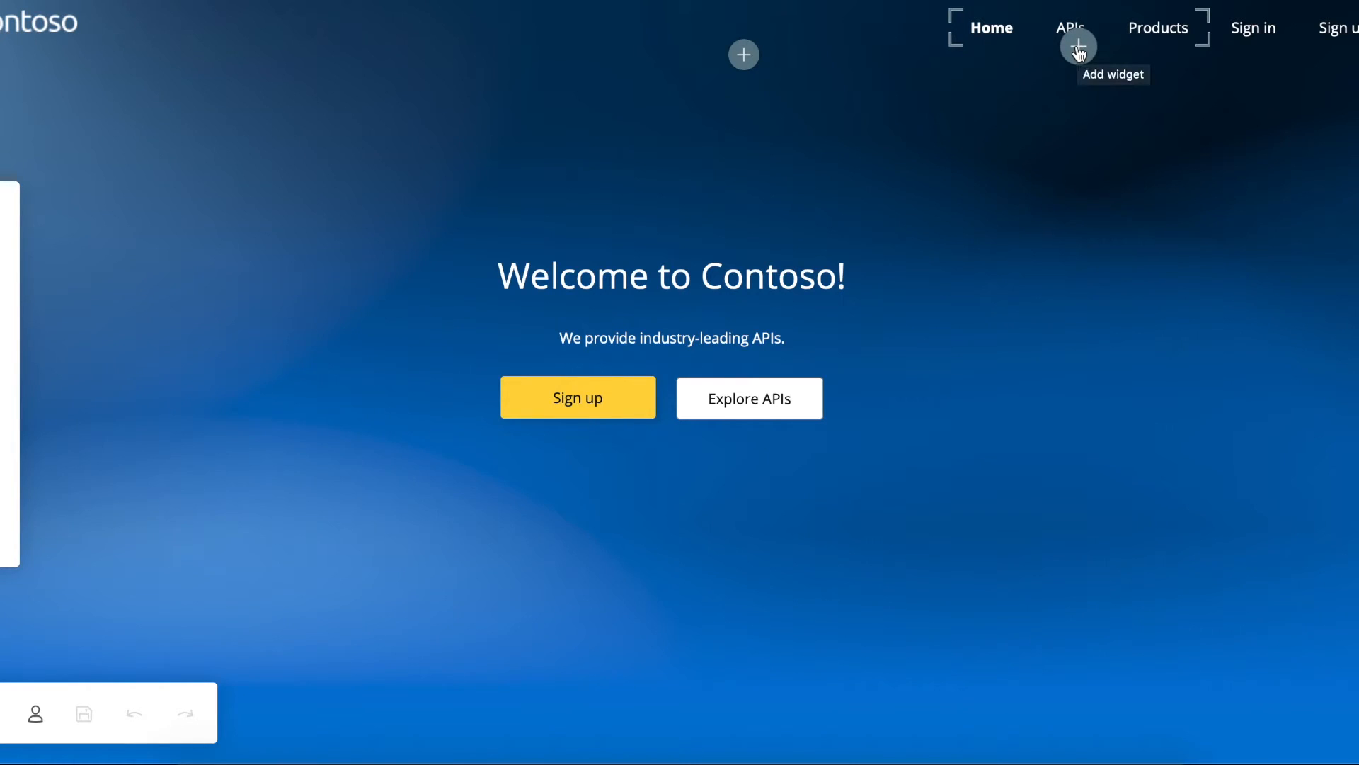
- Browse the widget list and menu settings, keeping Horizontal layout and Normal appearance
left_click(1079, 48)
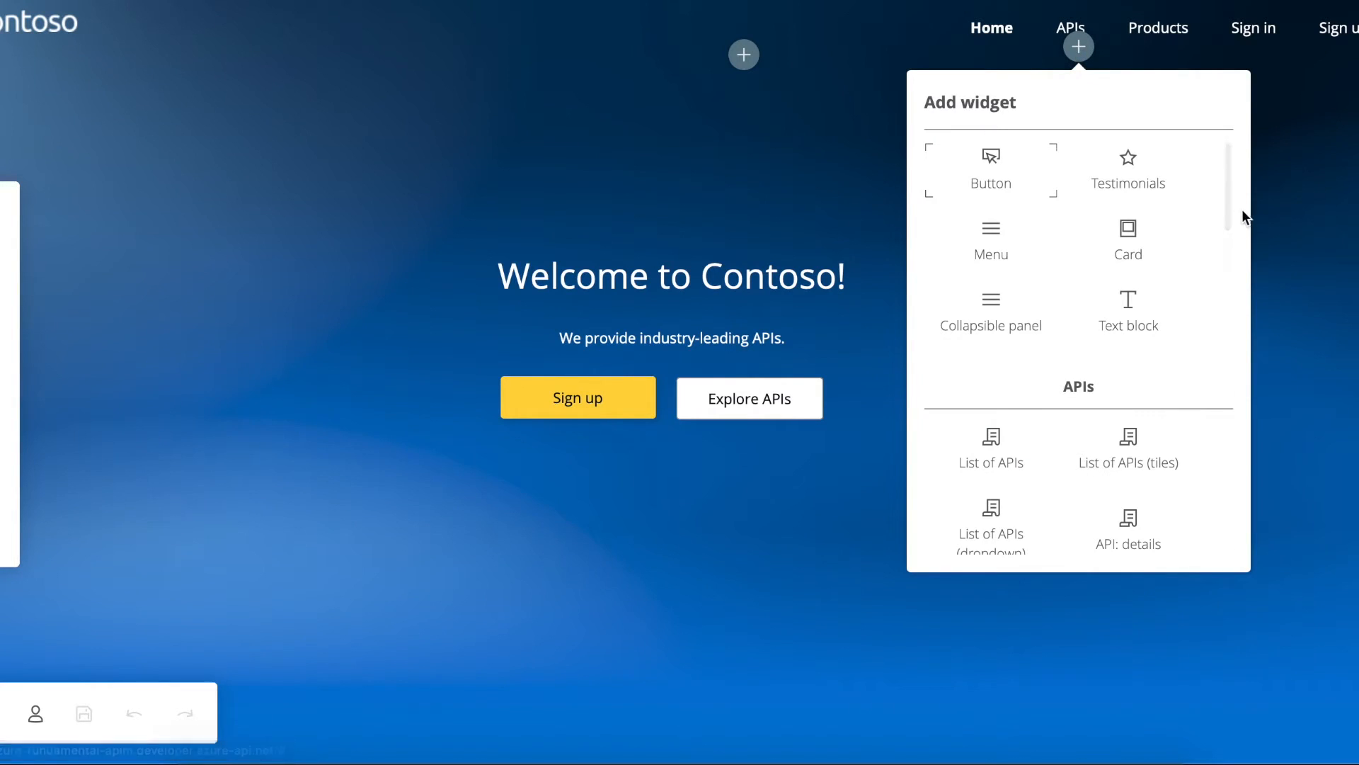
left_click(757, 124)
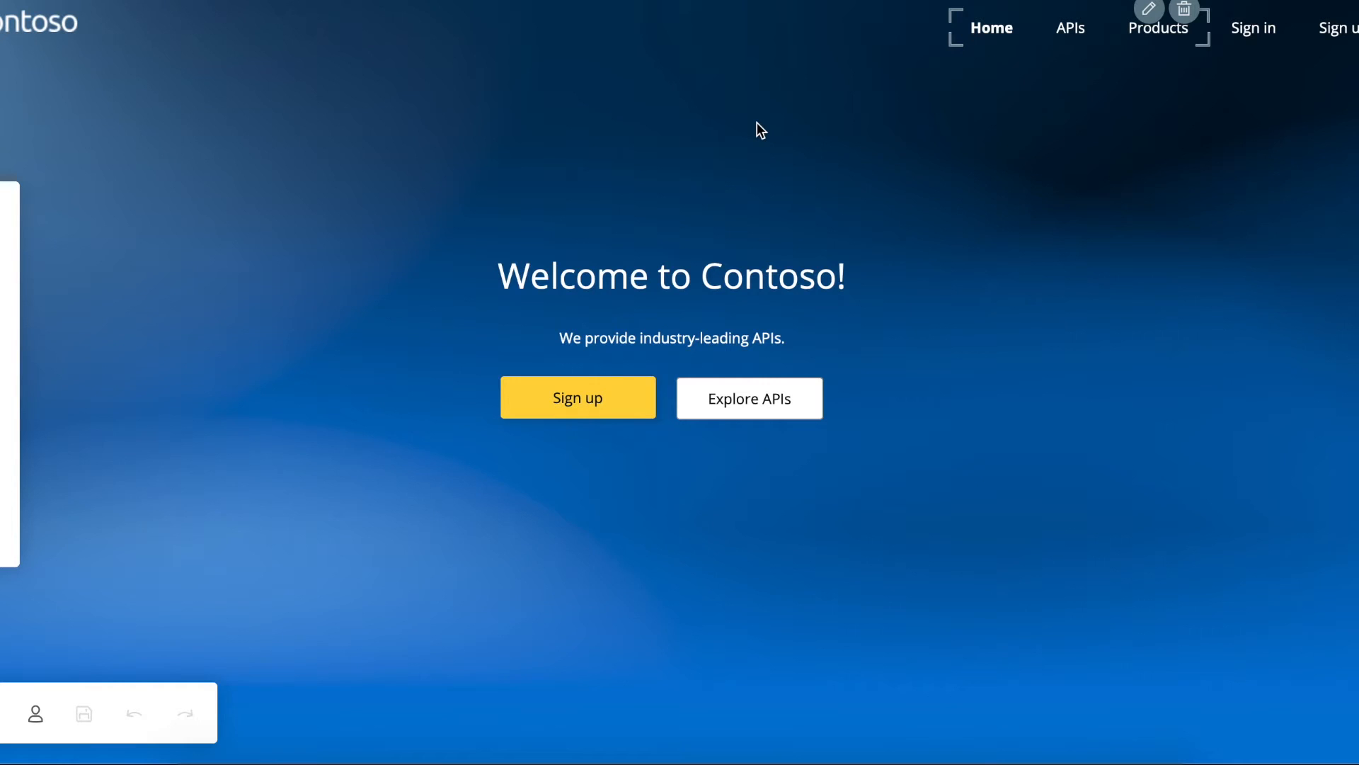
left_click(1148, 10)
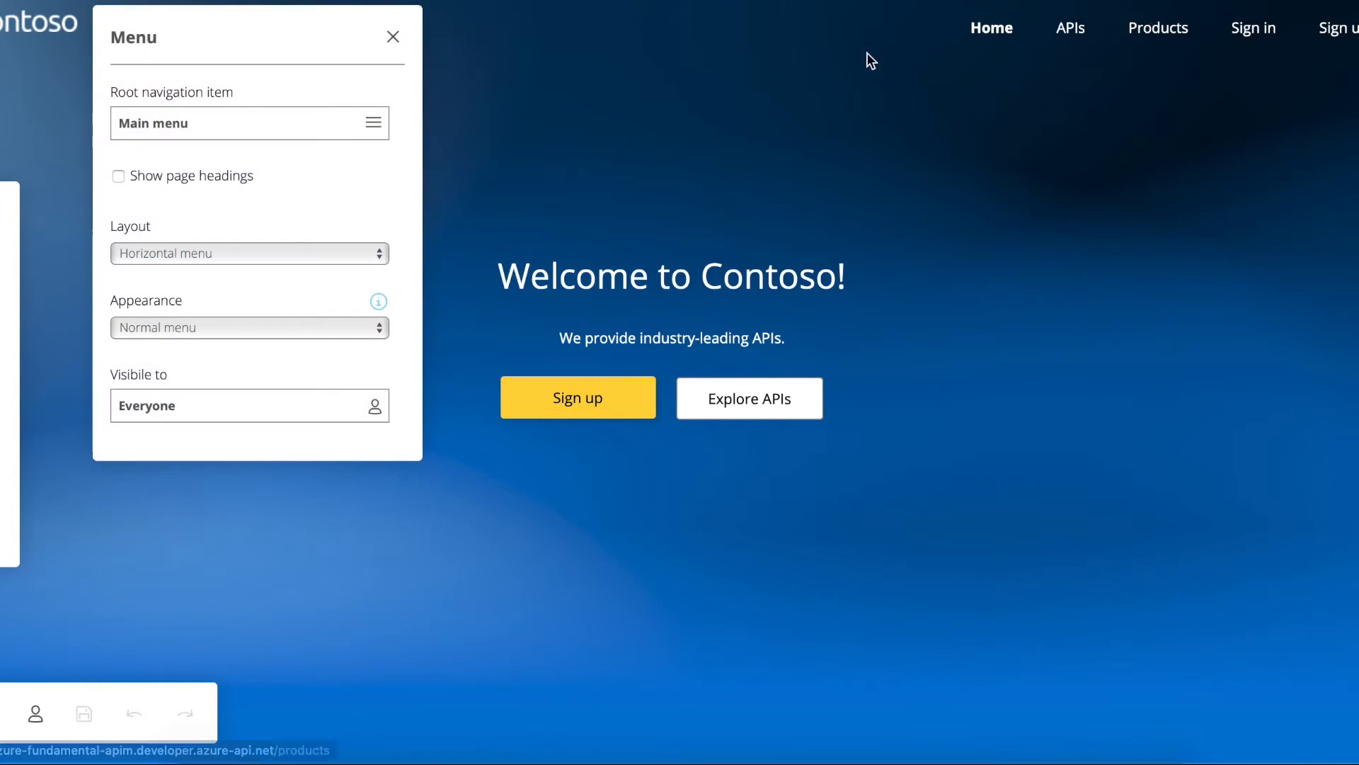
left_click(217, 253)
left_click(216, 255)
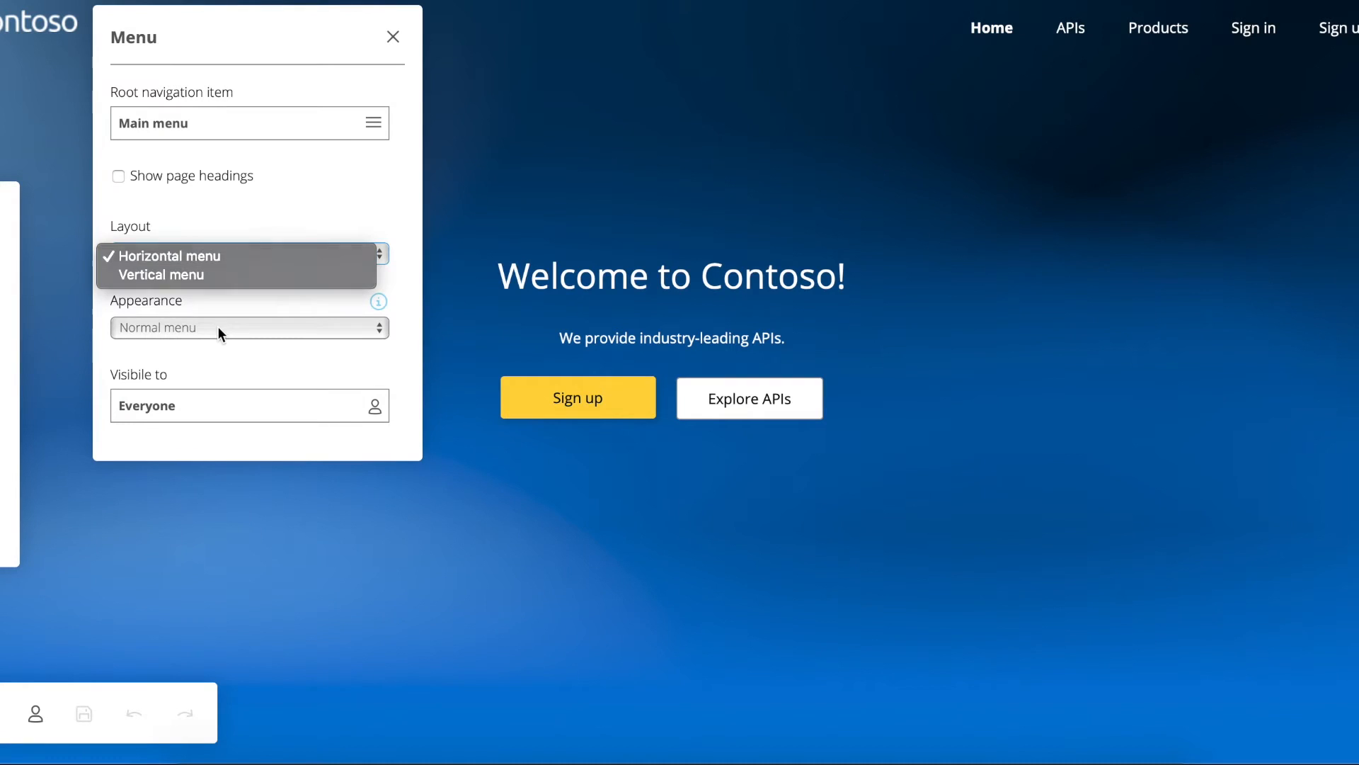
left_click(218, 327)
left_click(218, 329)
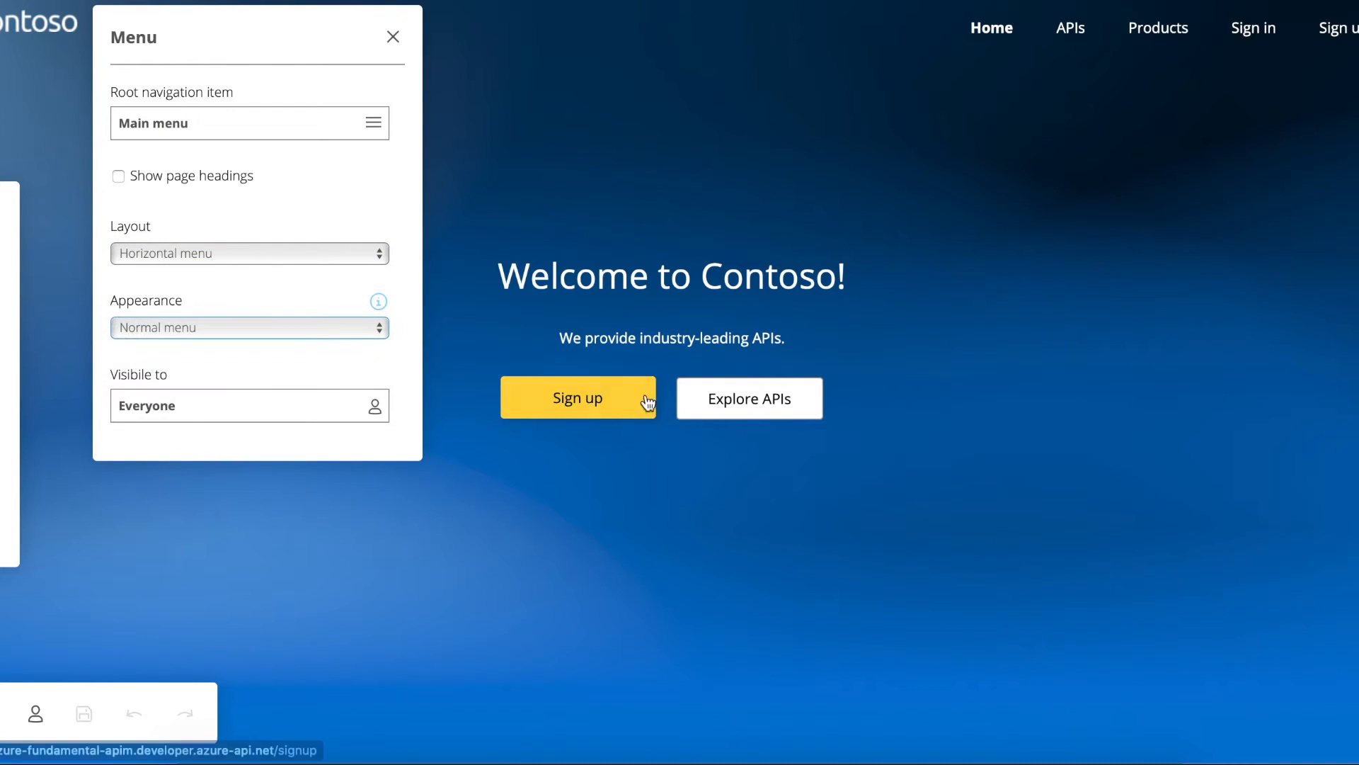
left_click(393, 39)
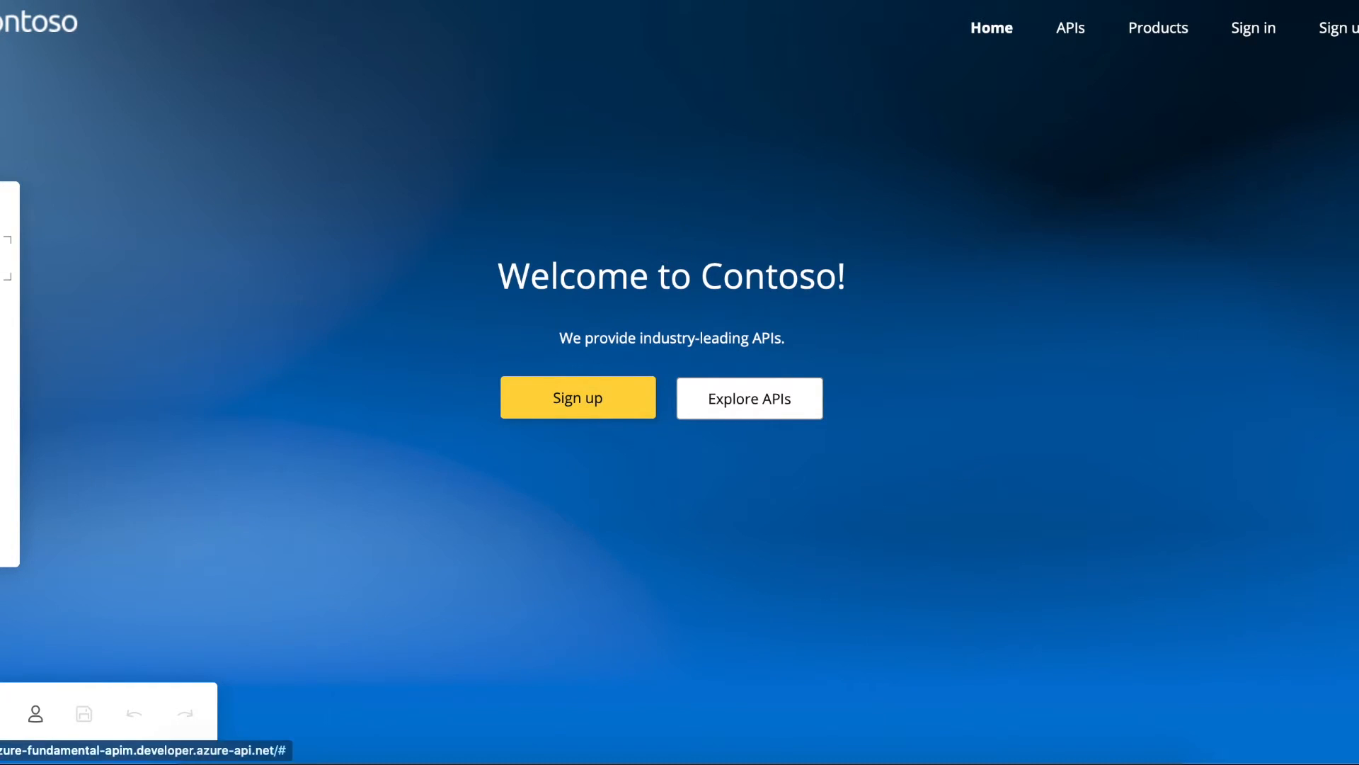
- Browse the Media, Layouts and Navigation panels, ending on the Styles guide with Quicksand, Roboto and Open Sans
left_click(10, 258)
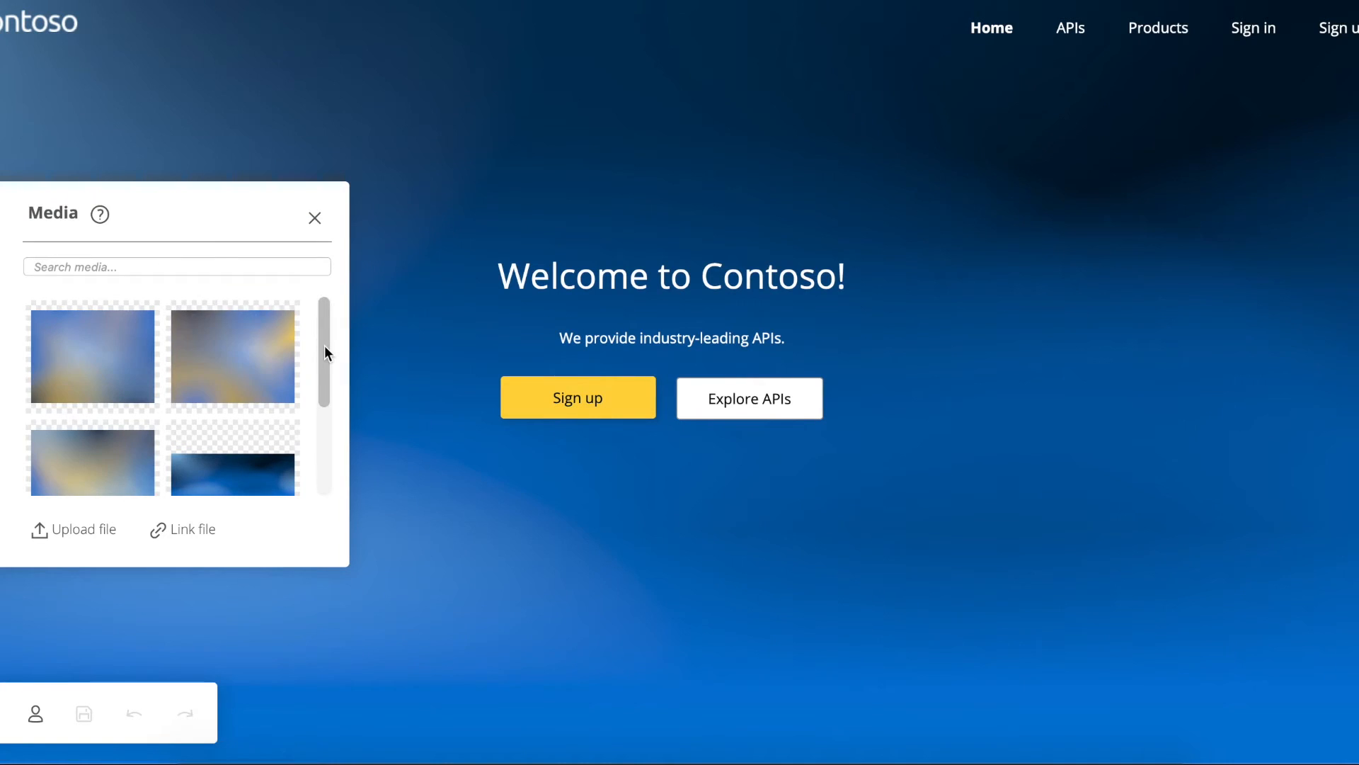
left_click_drag(324, 346, 324, 422)
left_click(6, 349)
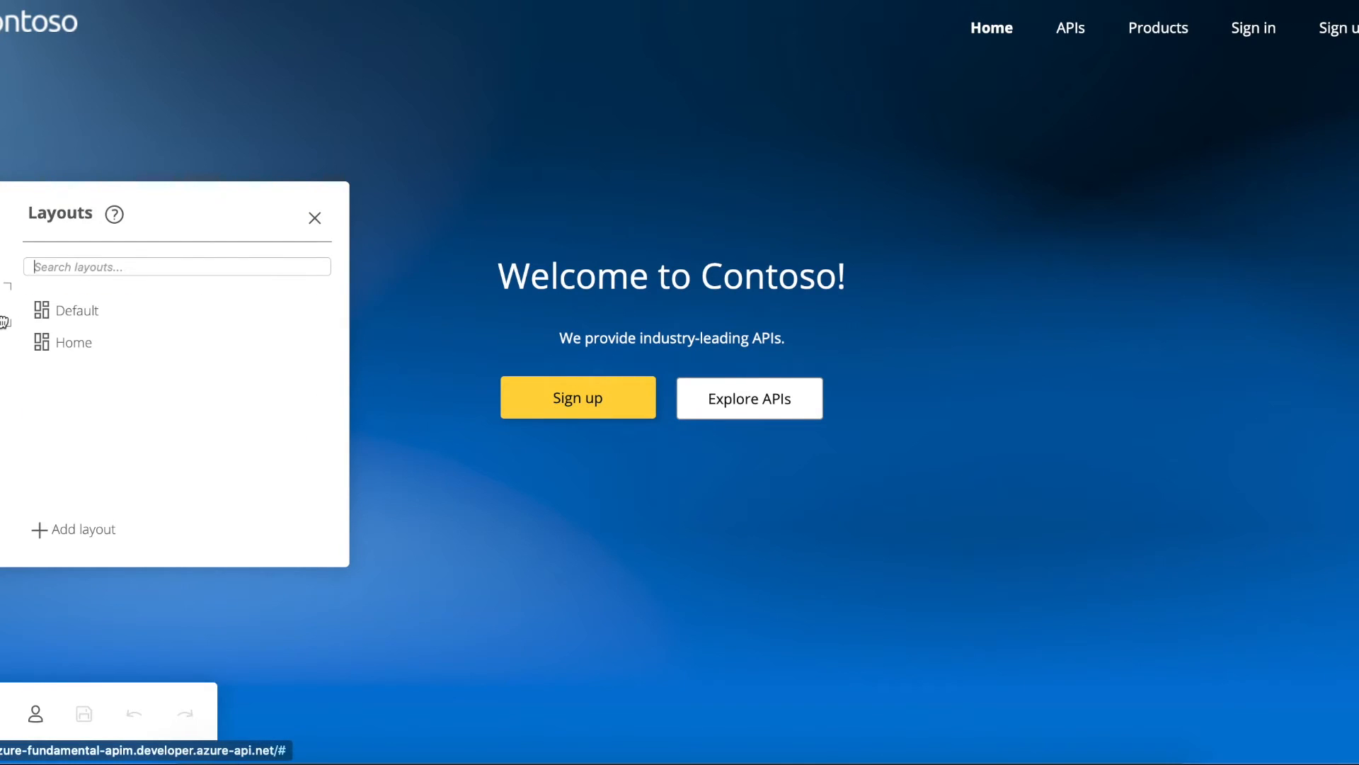
left_click(2, 350)
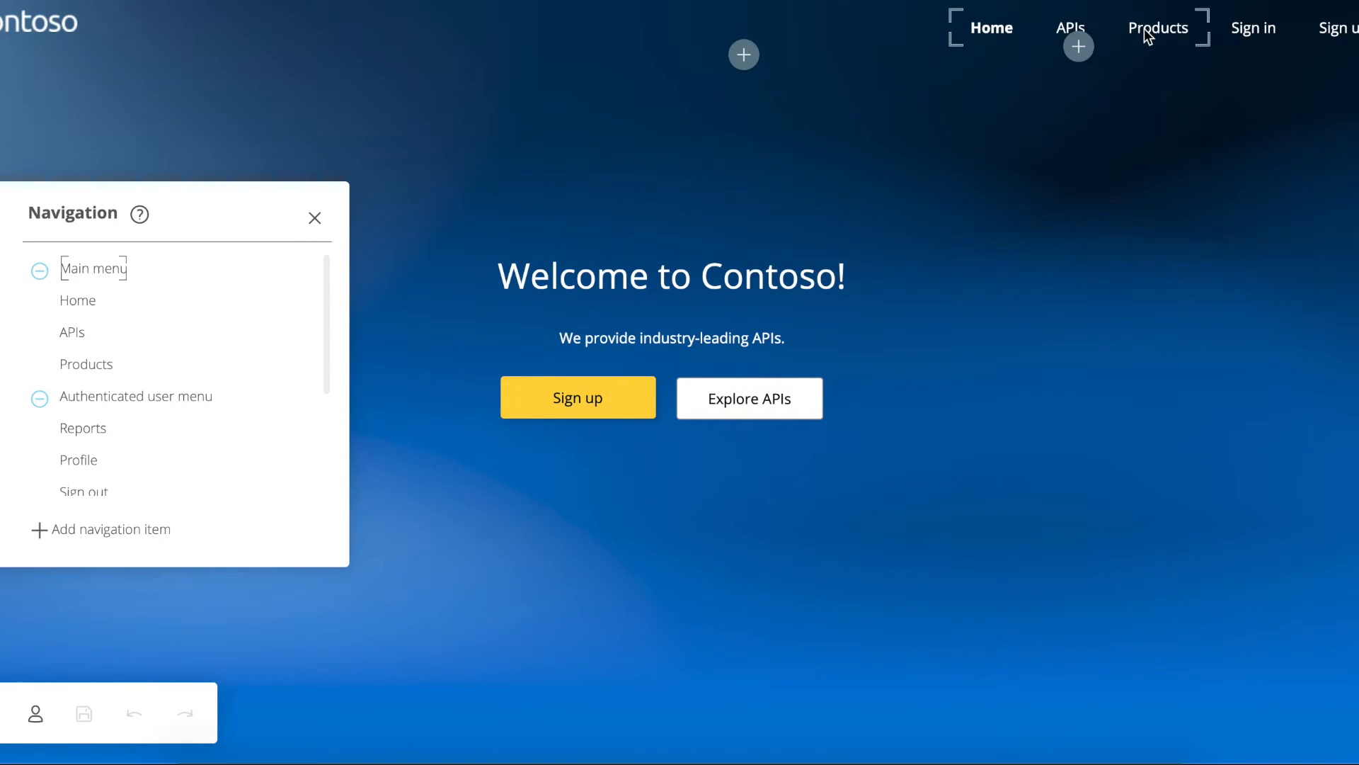
left_click(1079, 48)
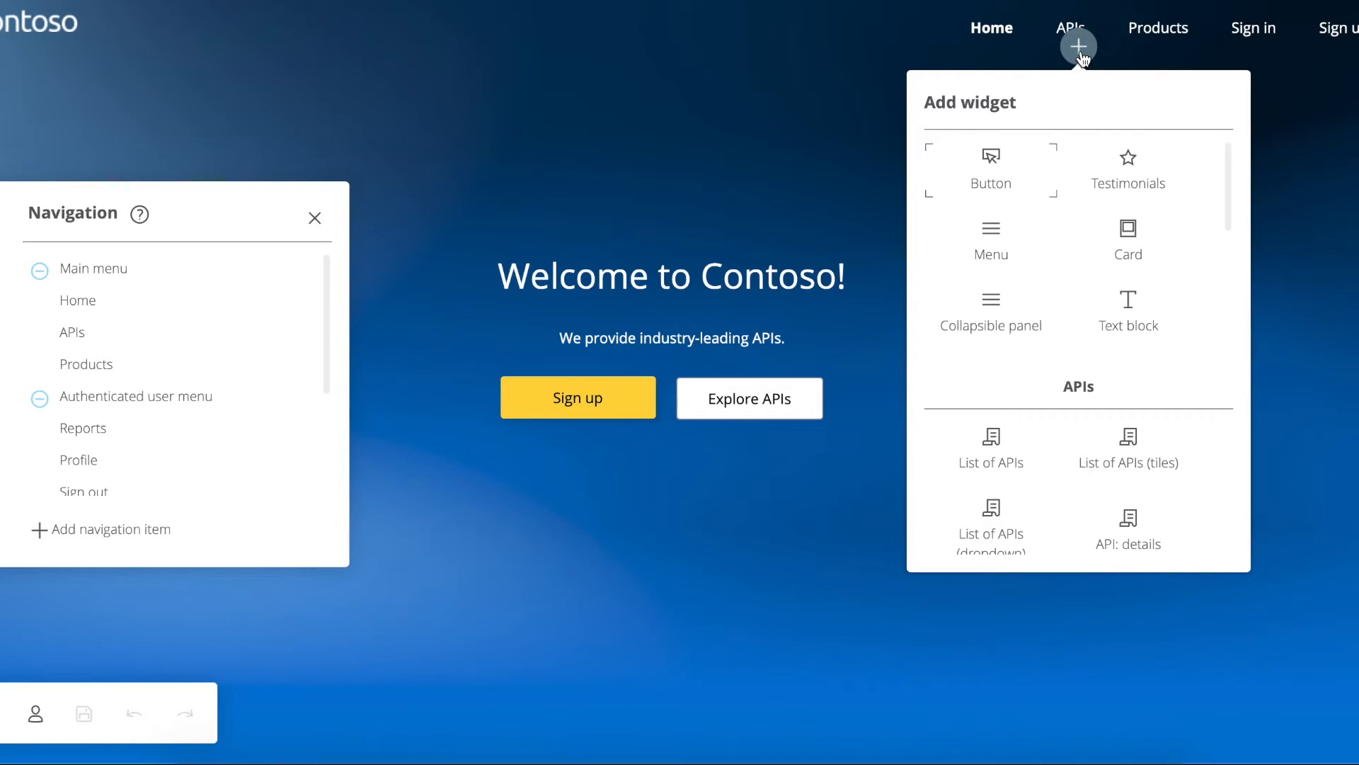
left_click(326, 337)
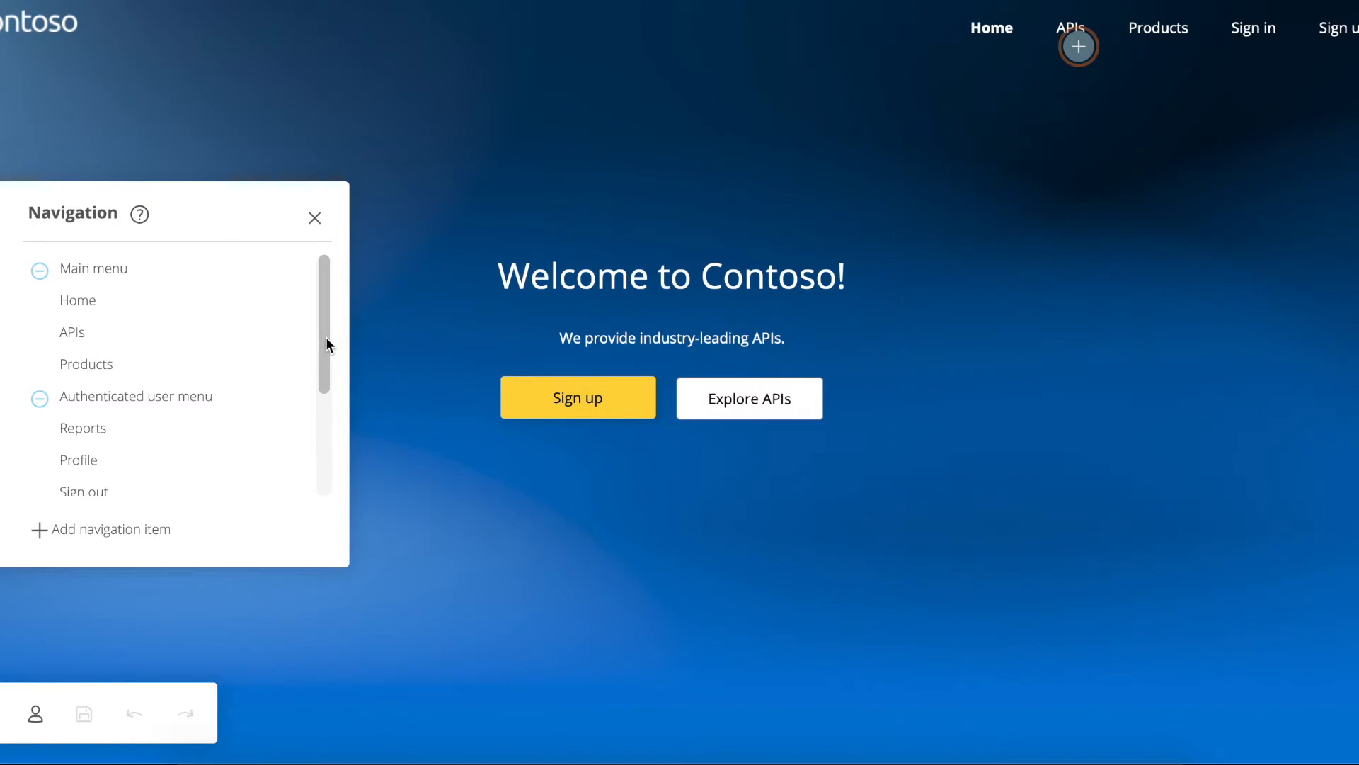
left_click_drag(325, 337, 324, 443)
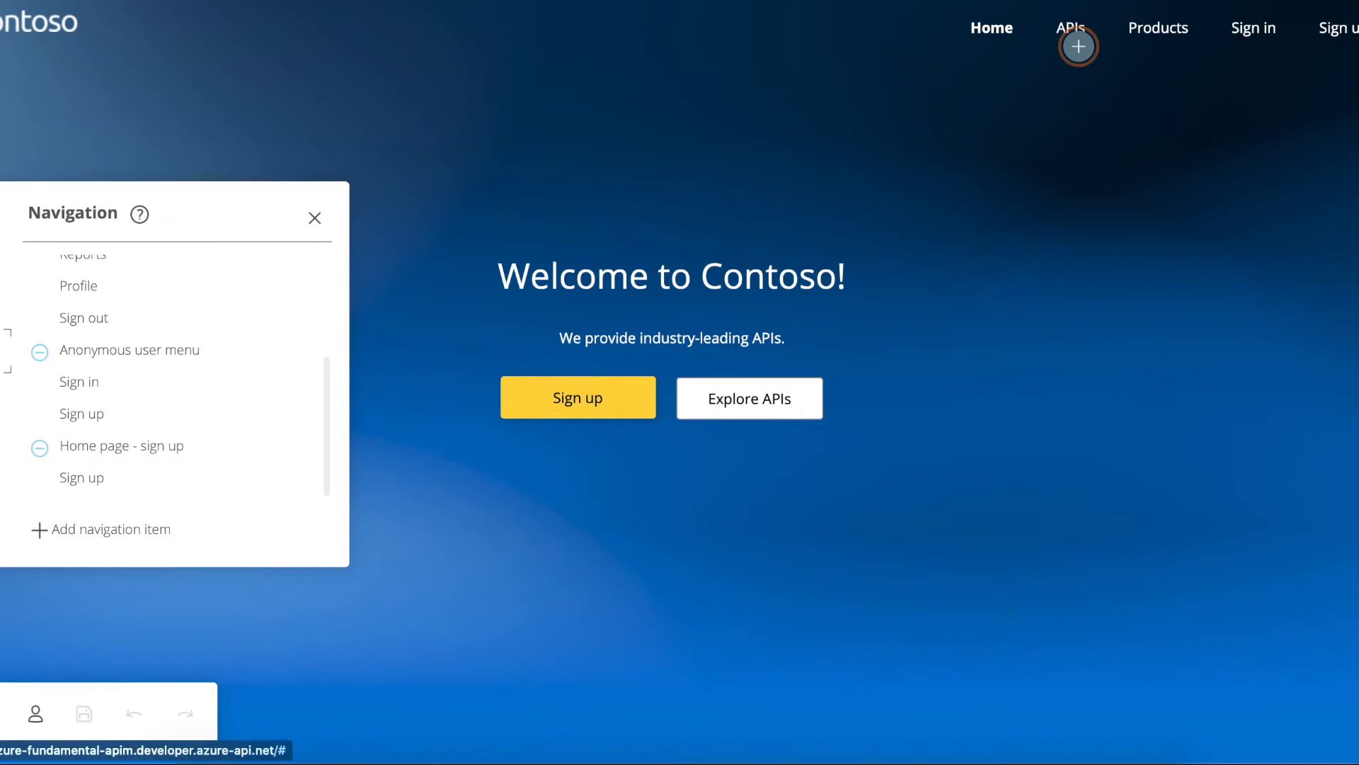
left_click(3, 351)
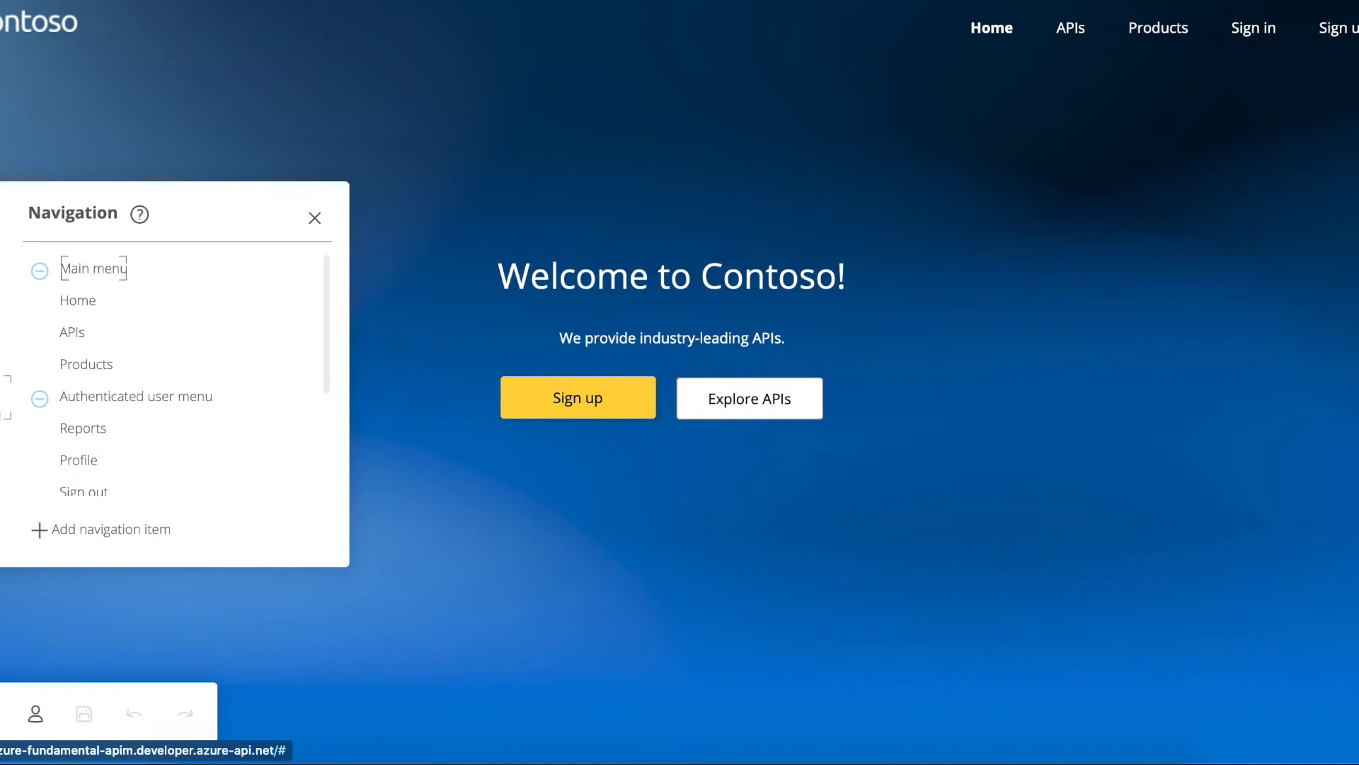
left_click(3, 444)
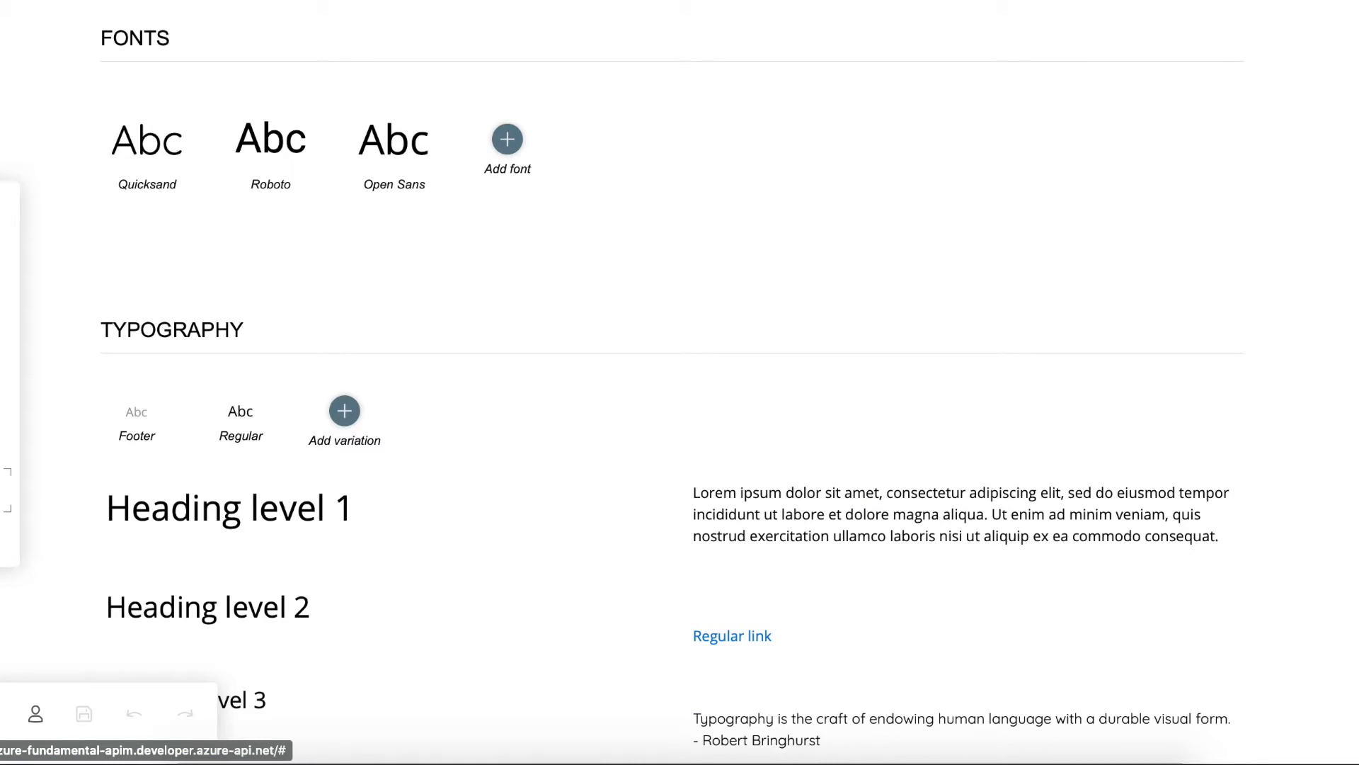
- Publish the developer portal website from the Operations panel
left_click(4, 516)
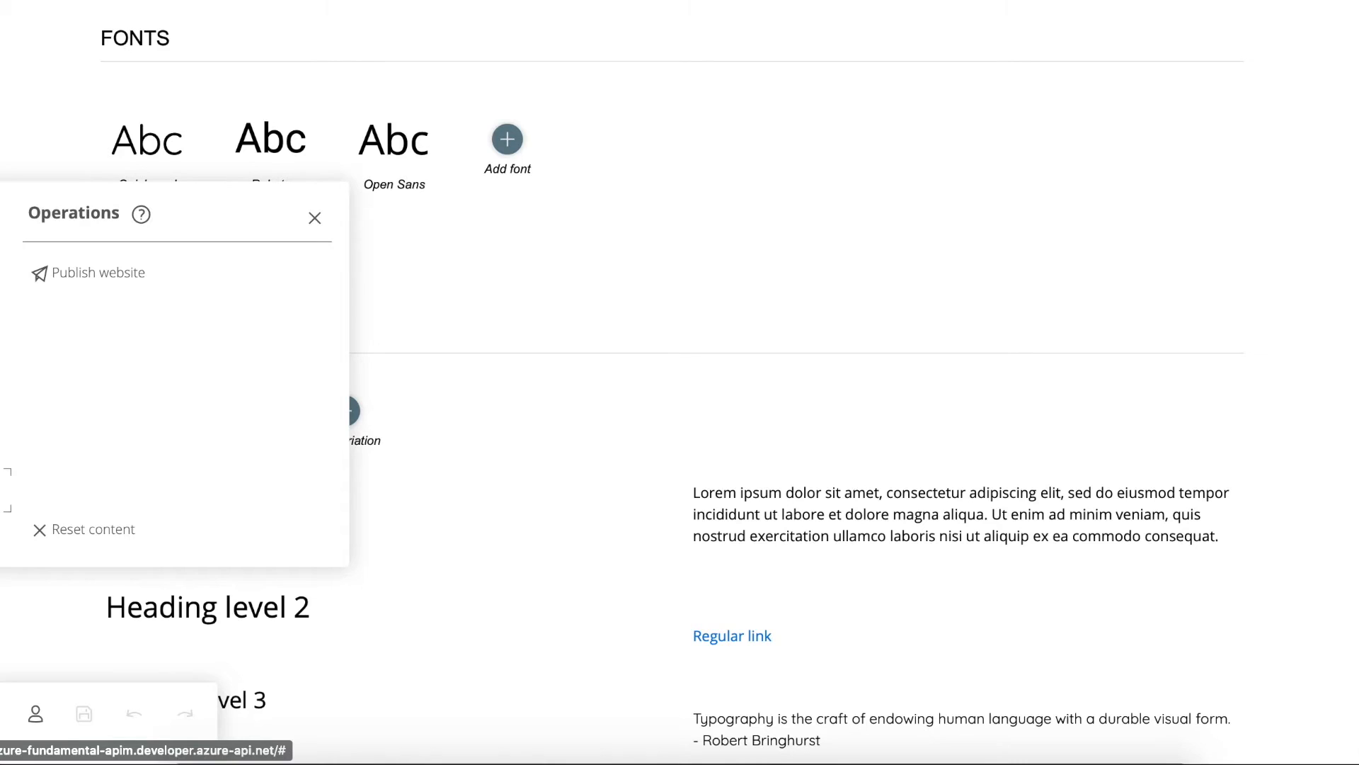
left_click(91, 276)
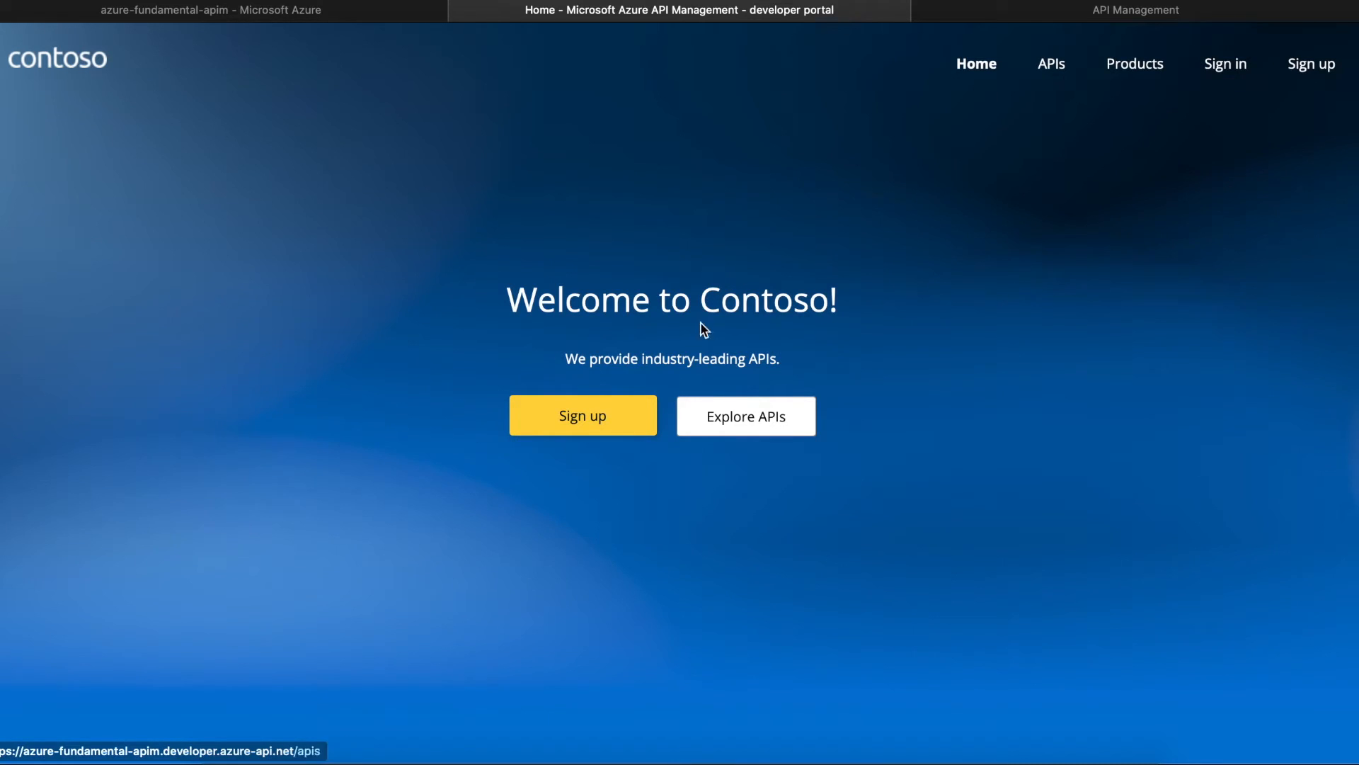
- Open the published portal's Sign up form and scroll through it
left_click(602, 418)
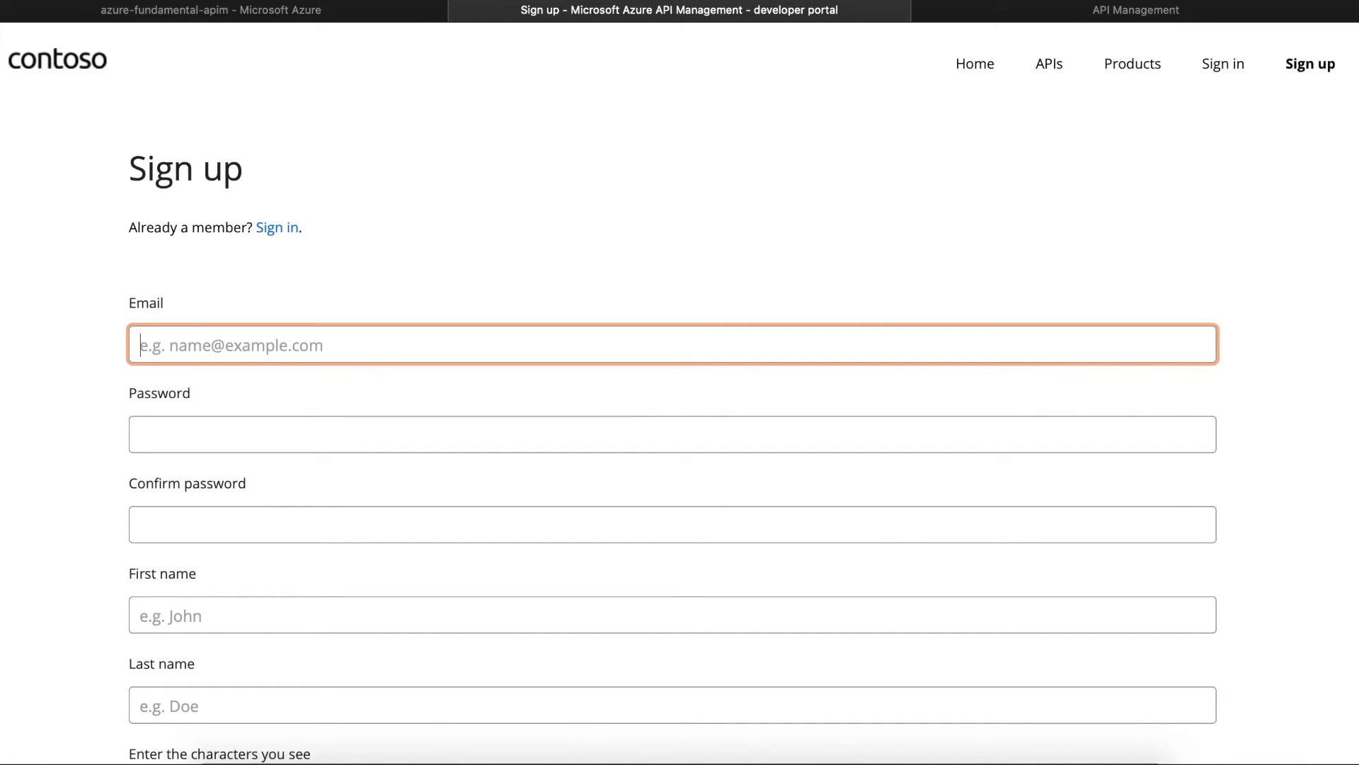
scroll(680, 397, "down", 5)
scroll(680, 396, "up", 4)
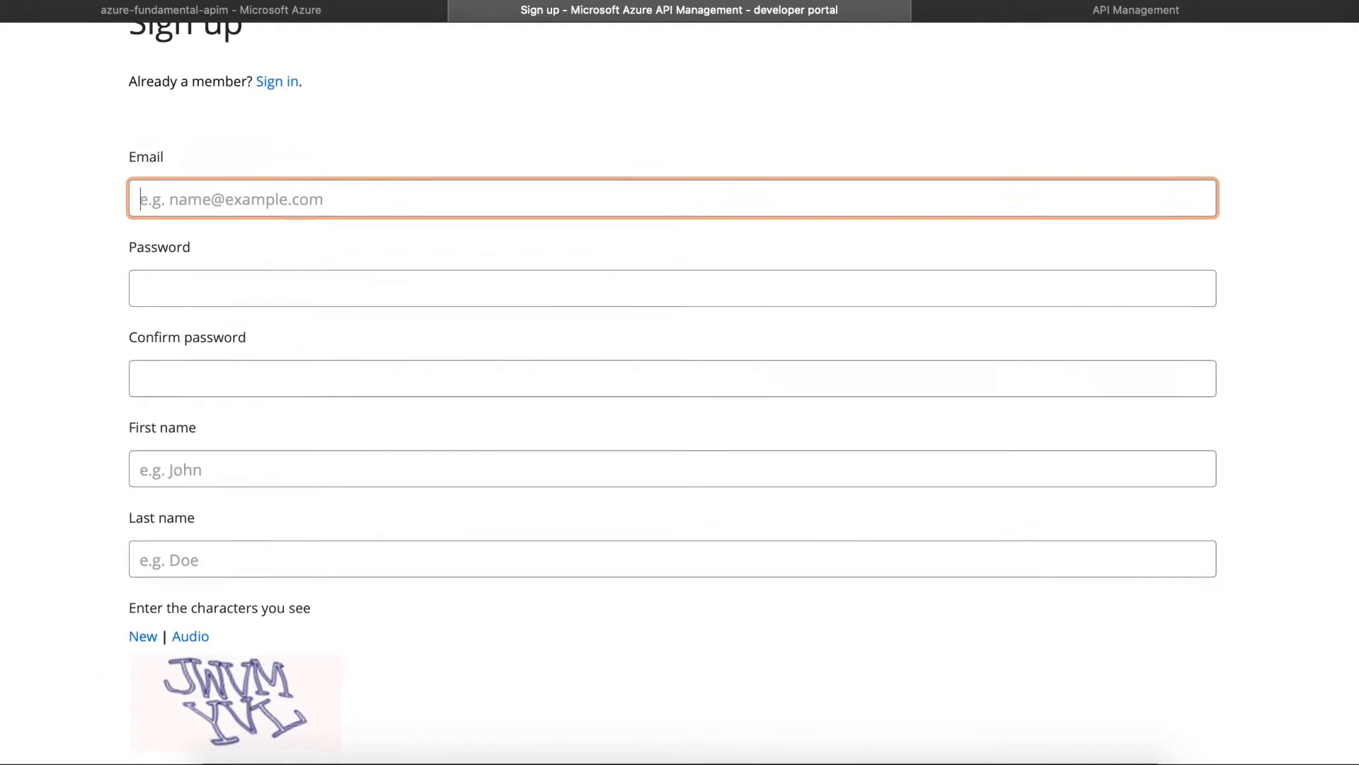
scroll(679, 396, "down", 1)
scroll(680, 397, "down", 3)
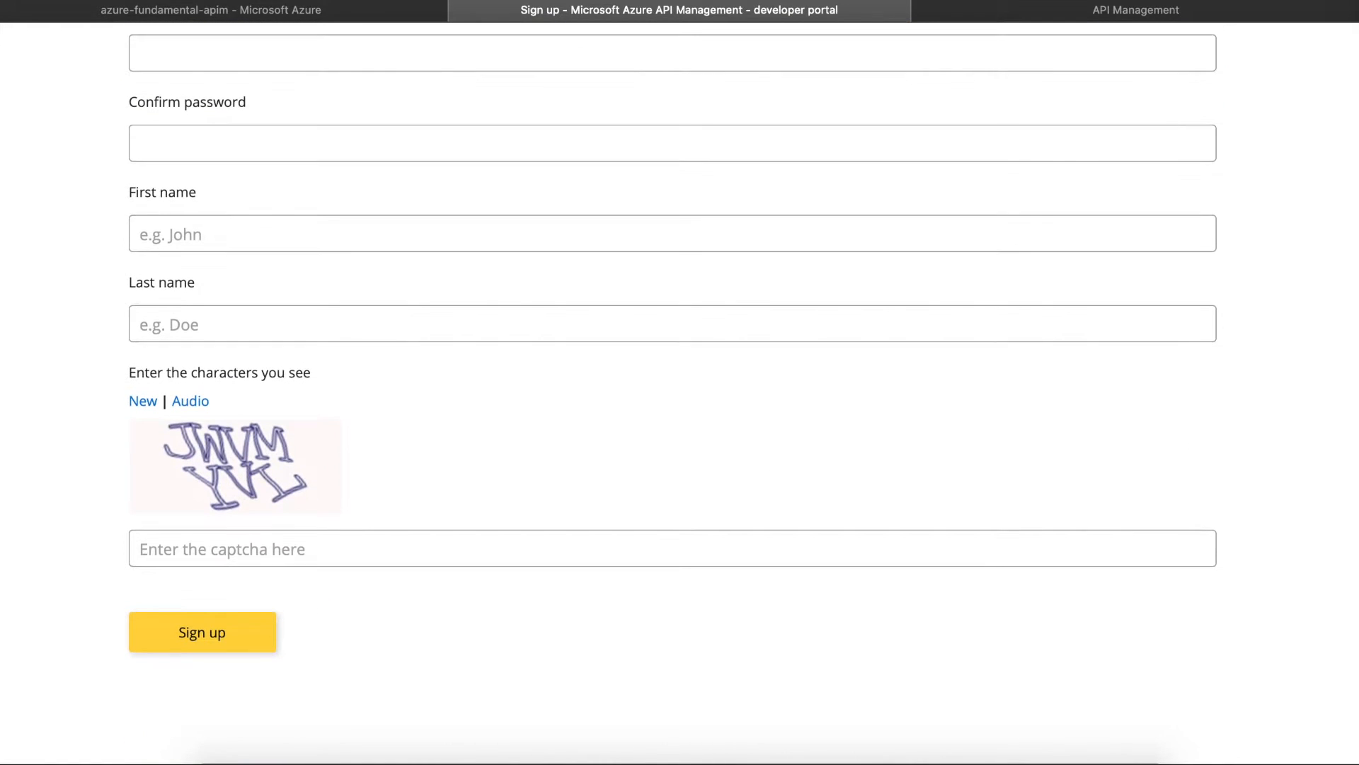
scroll(679, 397, "up", 2)
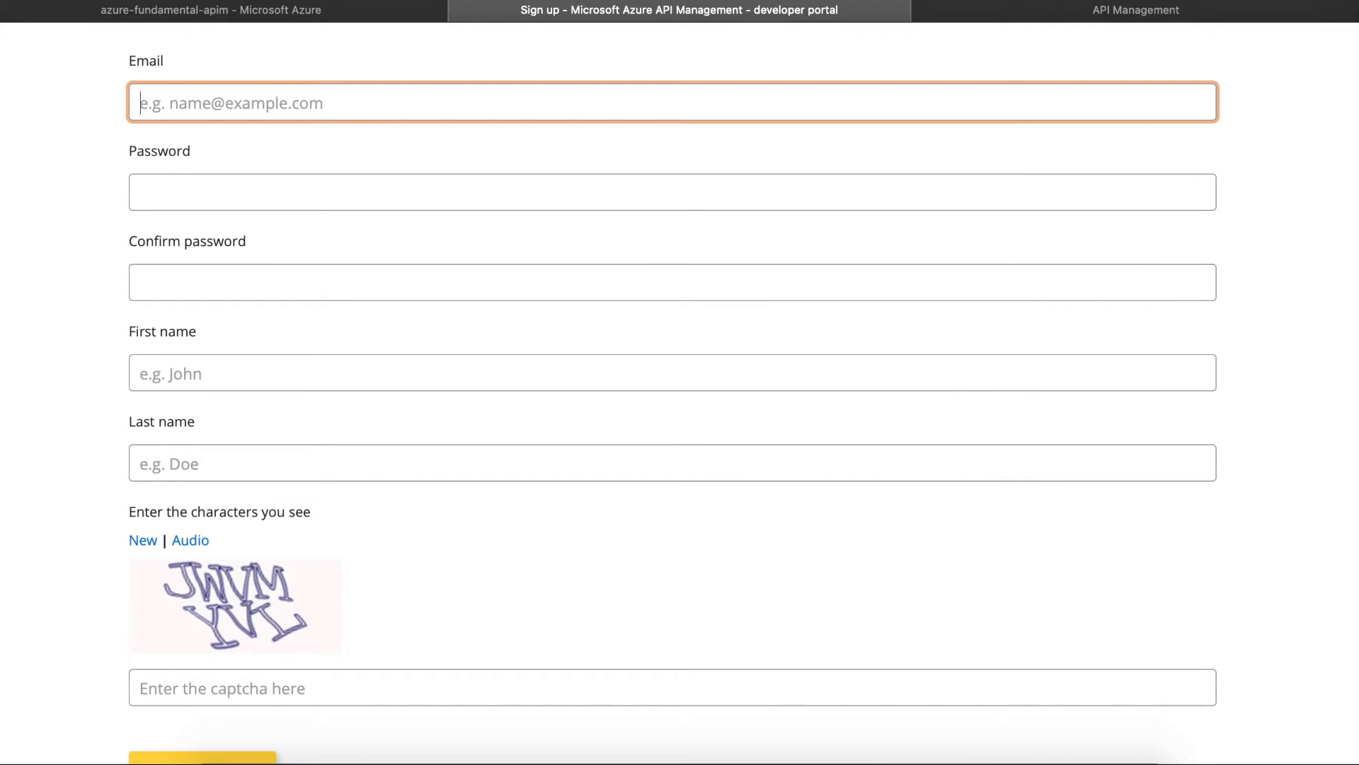
scroll(680, 397, "up", 1)
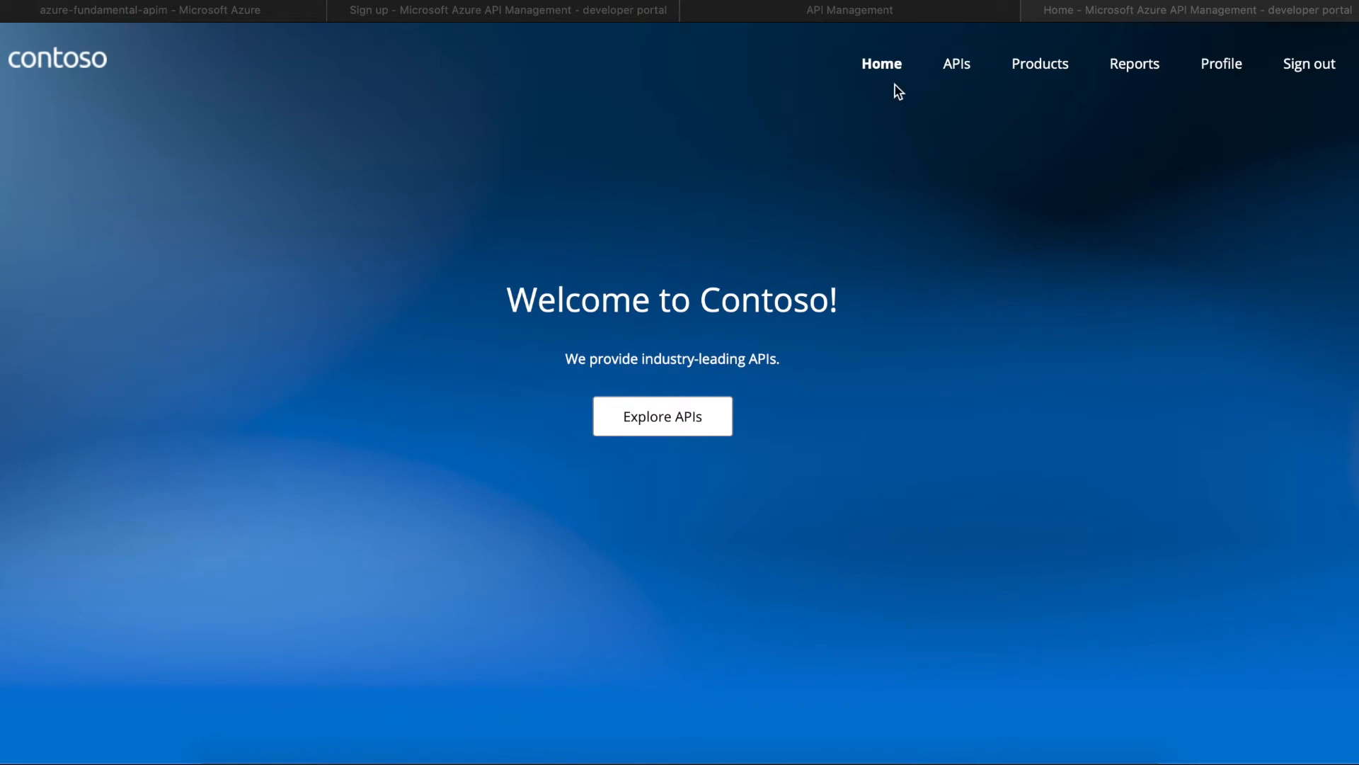
- Browse the Starter and Unlimited products and Echo API, then return to the Azure service overview
left_click(1024, 74)
left_click(1018, 74)
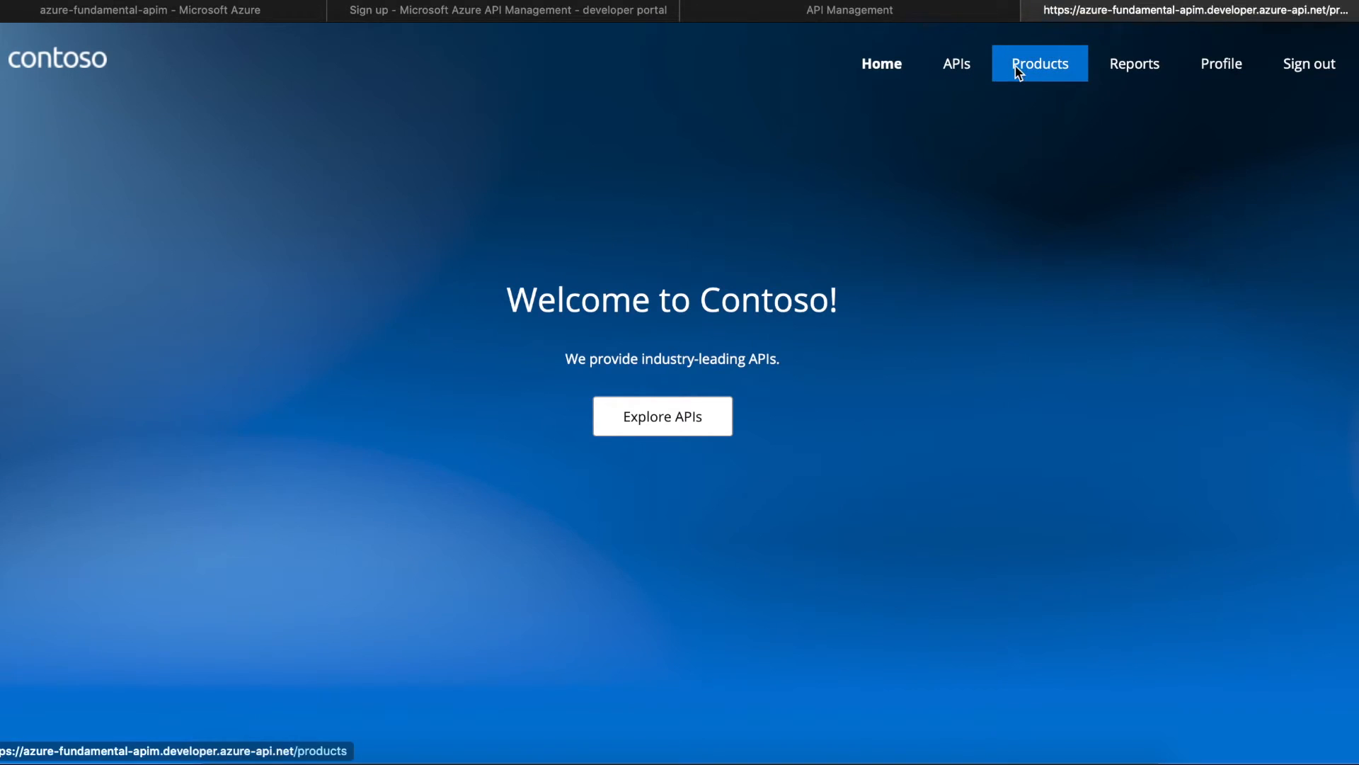
left_click(975, 64)
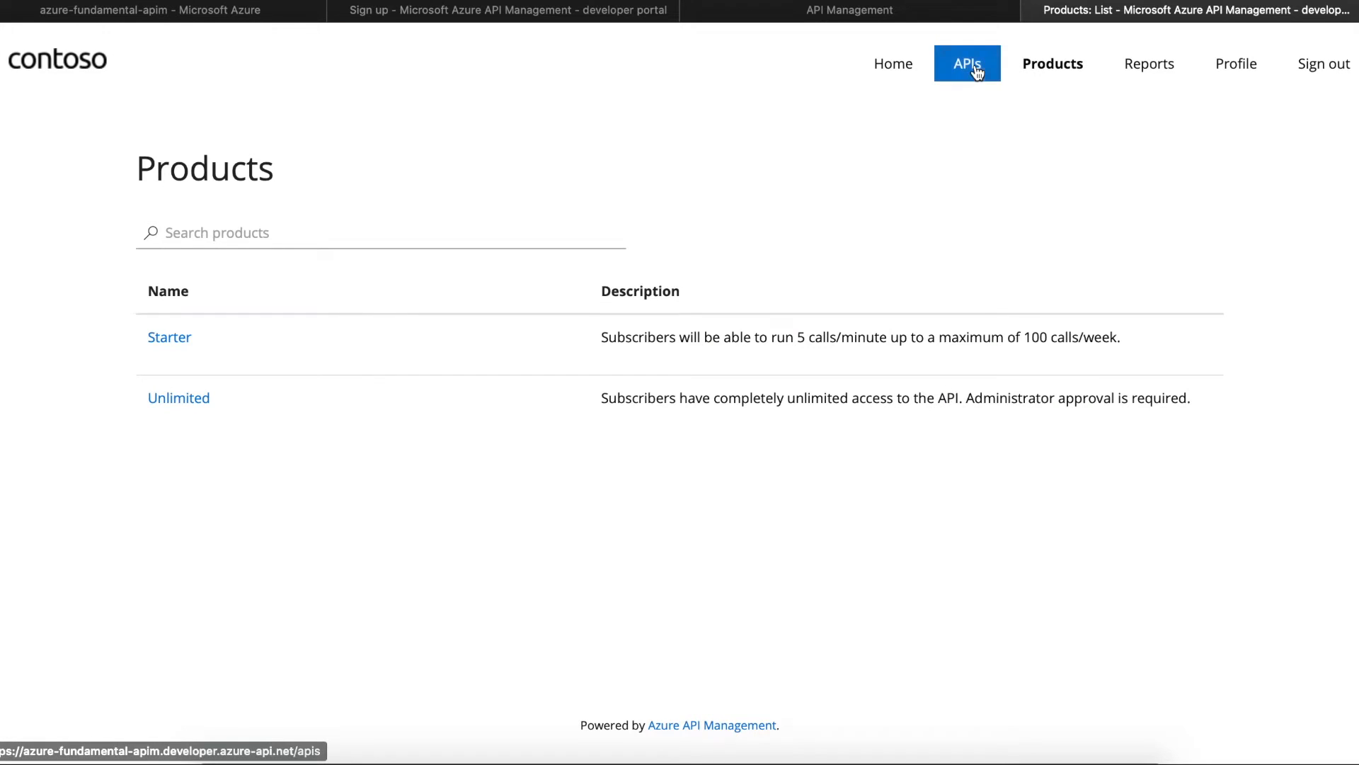
left_click(1047, 65)
left_click(969, 67)
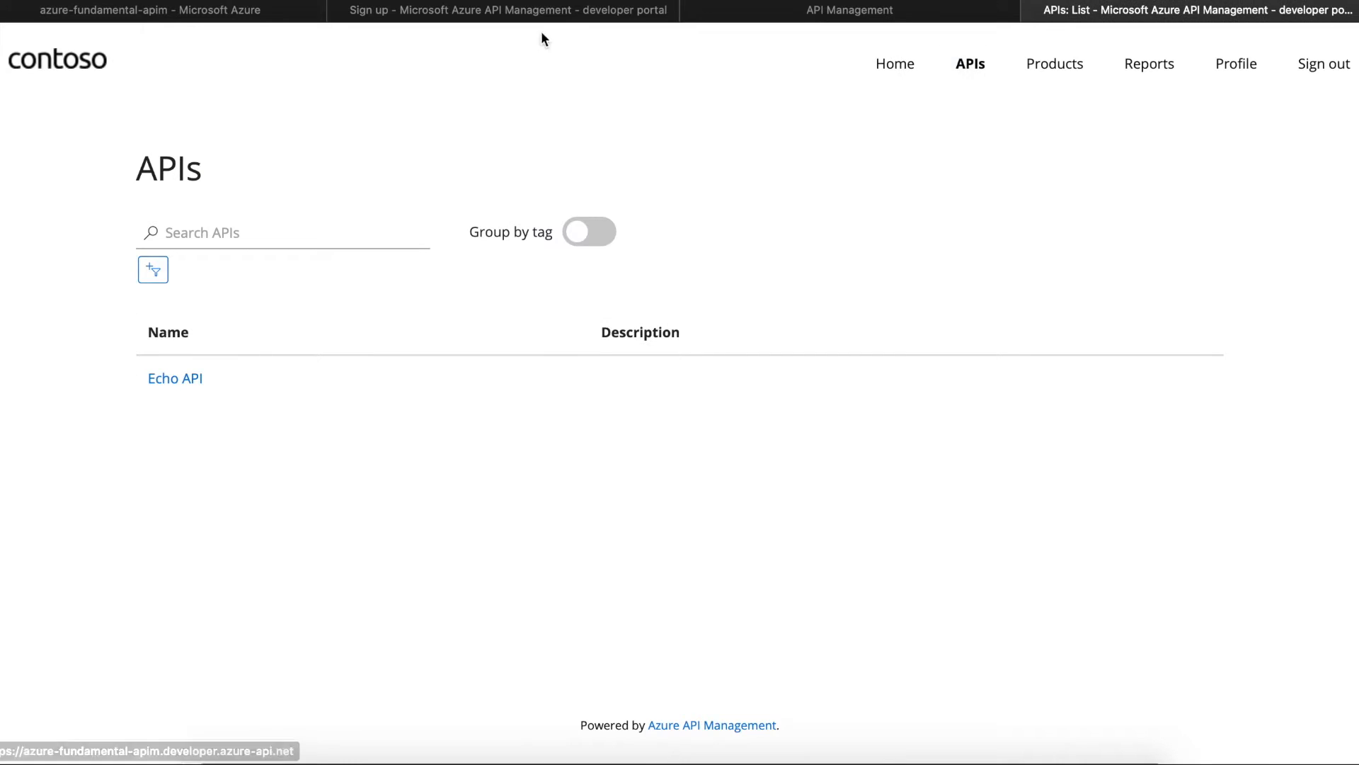
left_click(221, 11)
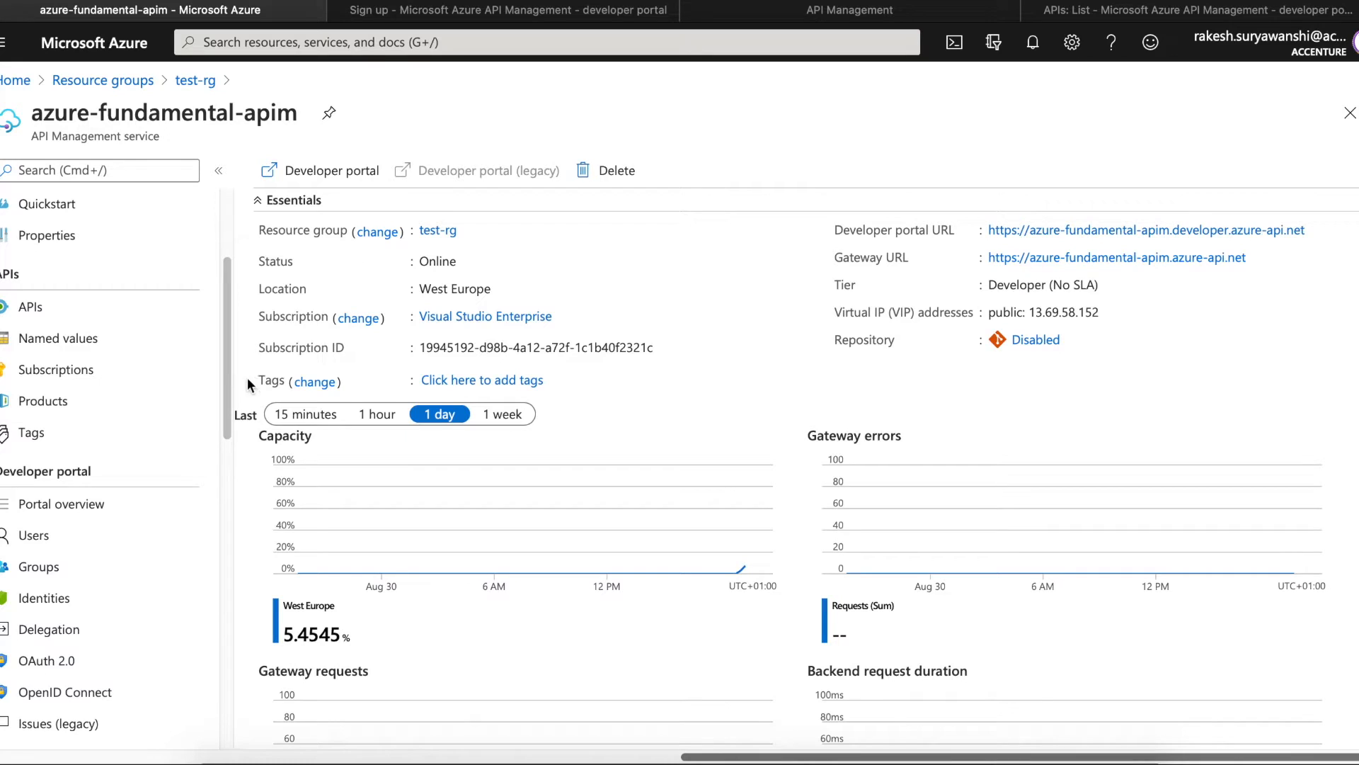
- Create a Blank API with display name 'session' in the service's APIs section
left_click_drag(229, 371, 225, 347)
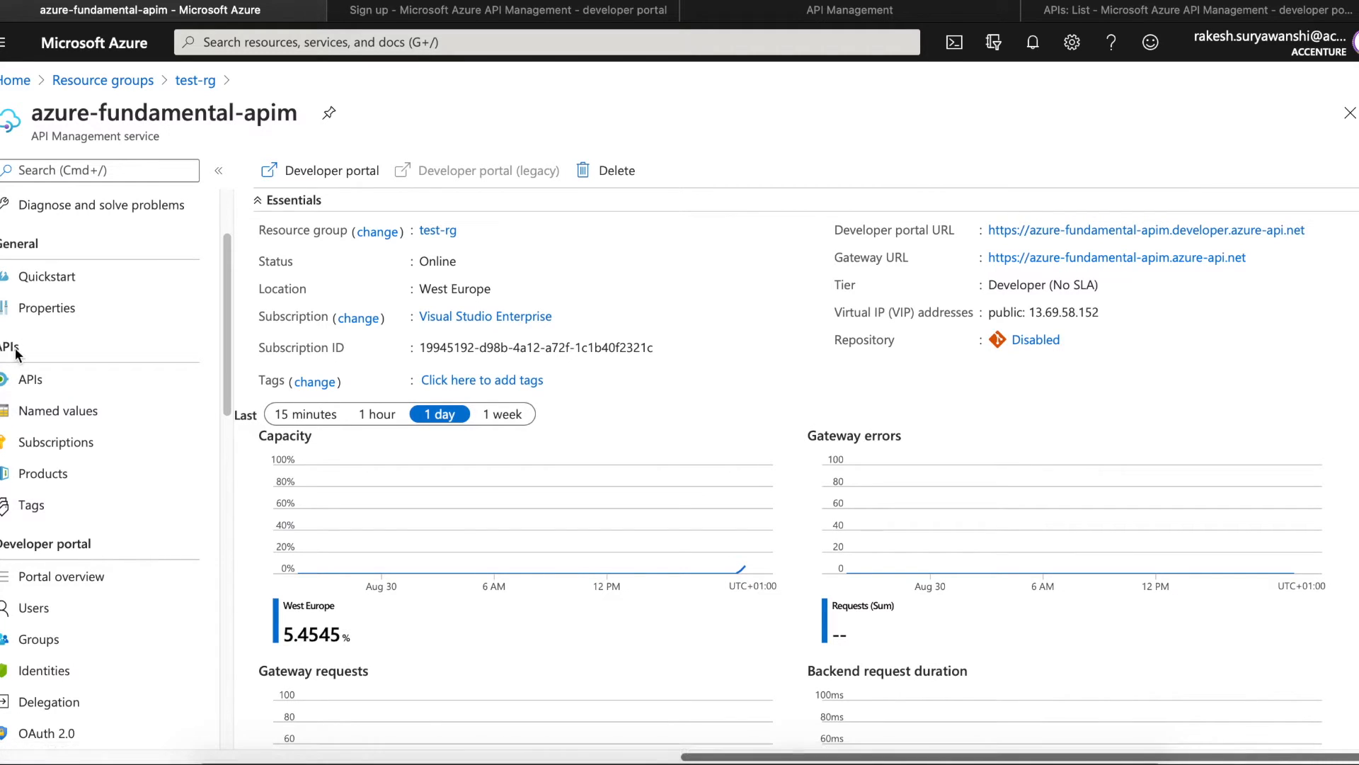
left_click(28, 381)
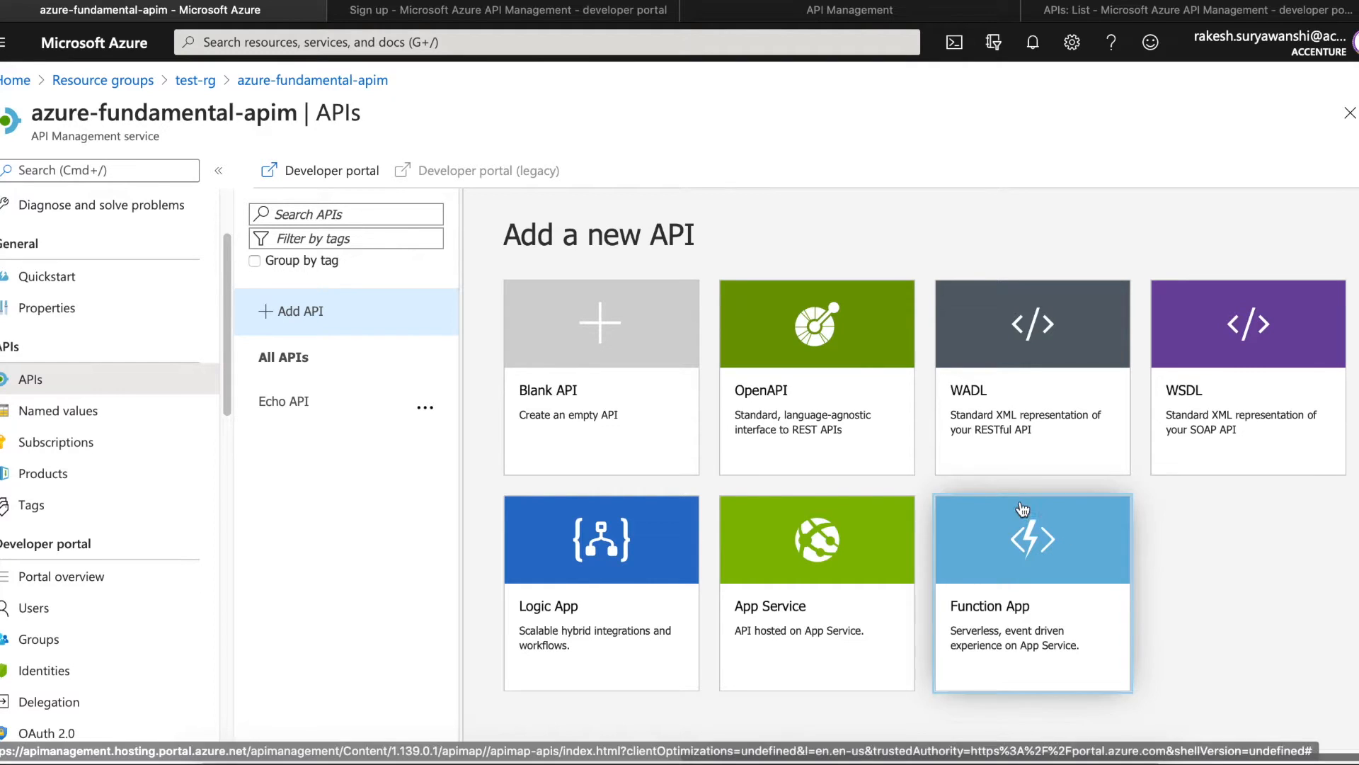
left_click(615, 415)
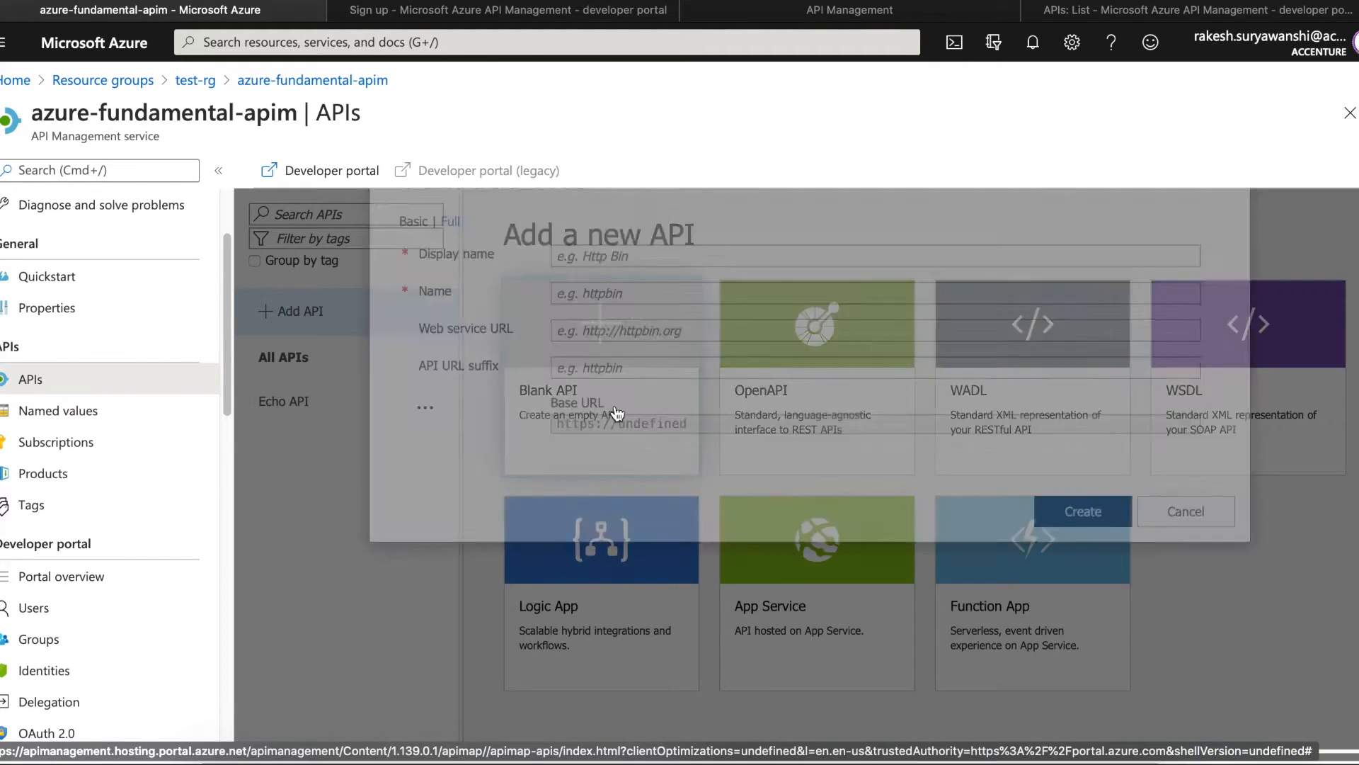
left_click(679, 330)
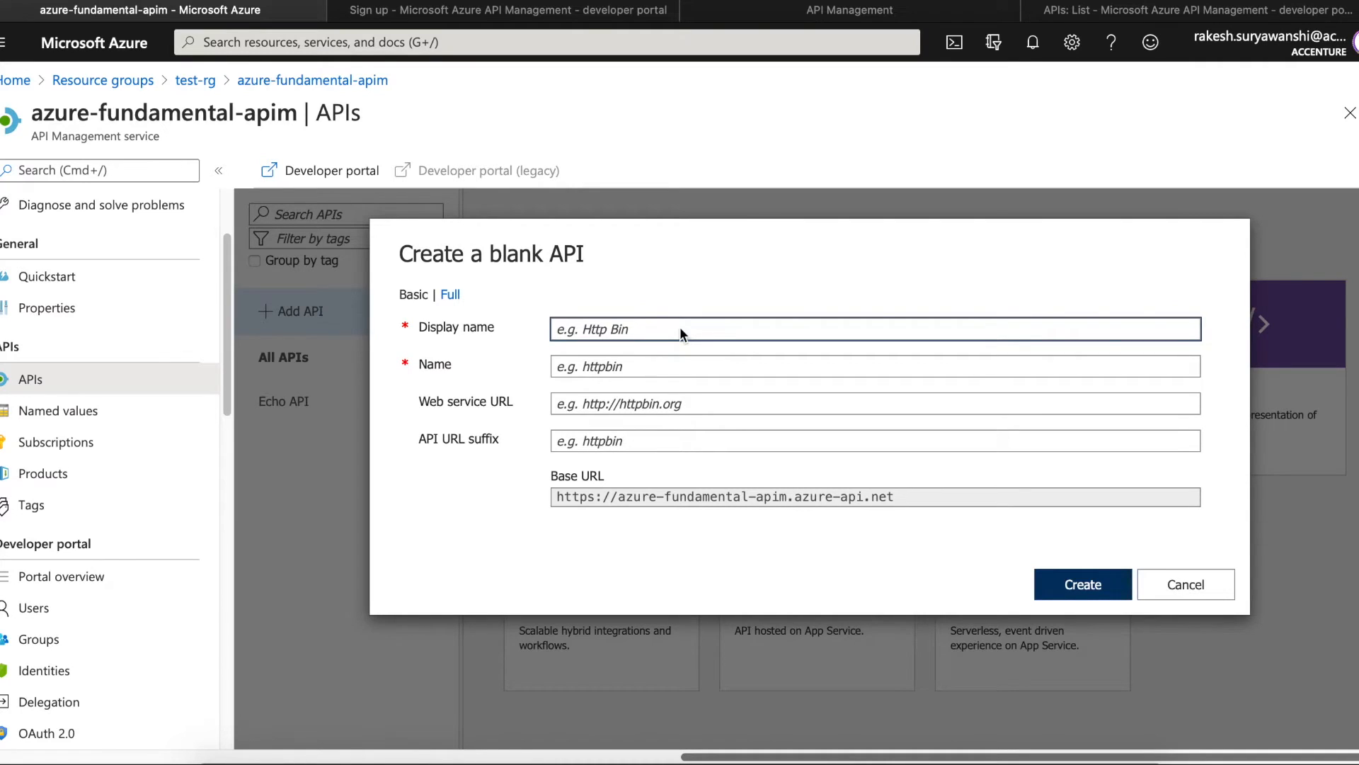
type("session")
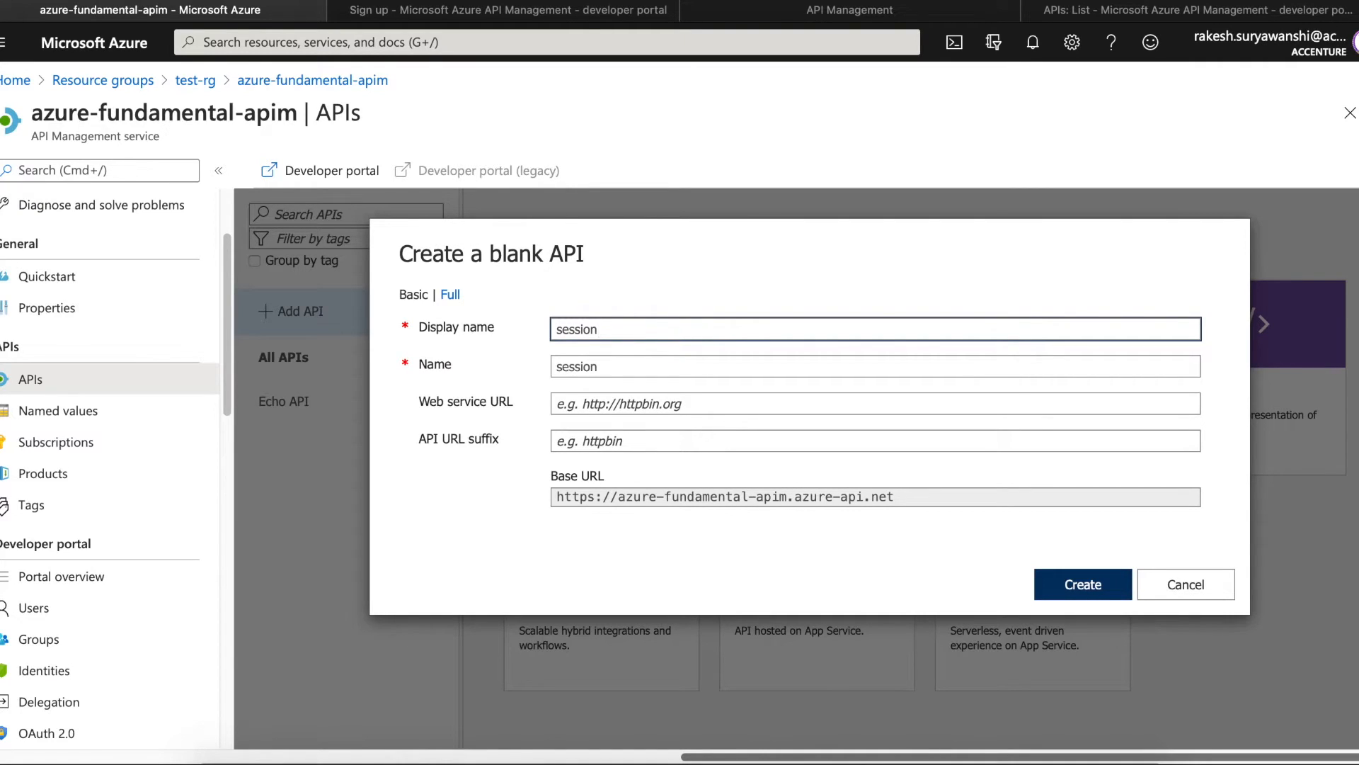
left_click(611, 396)
left_click(651, 440)
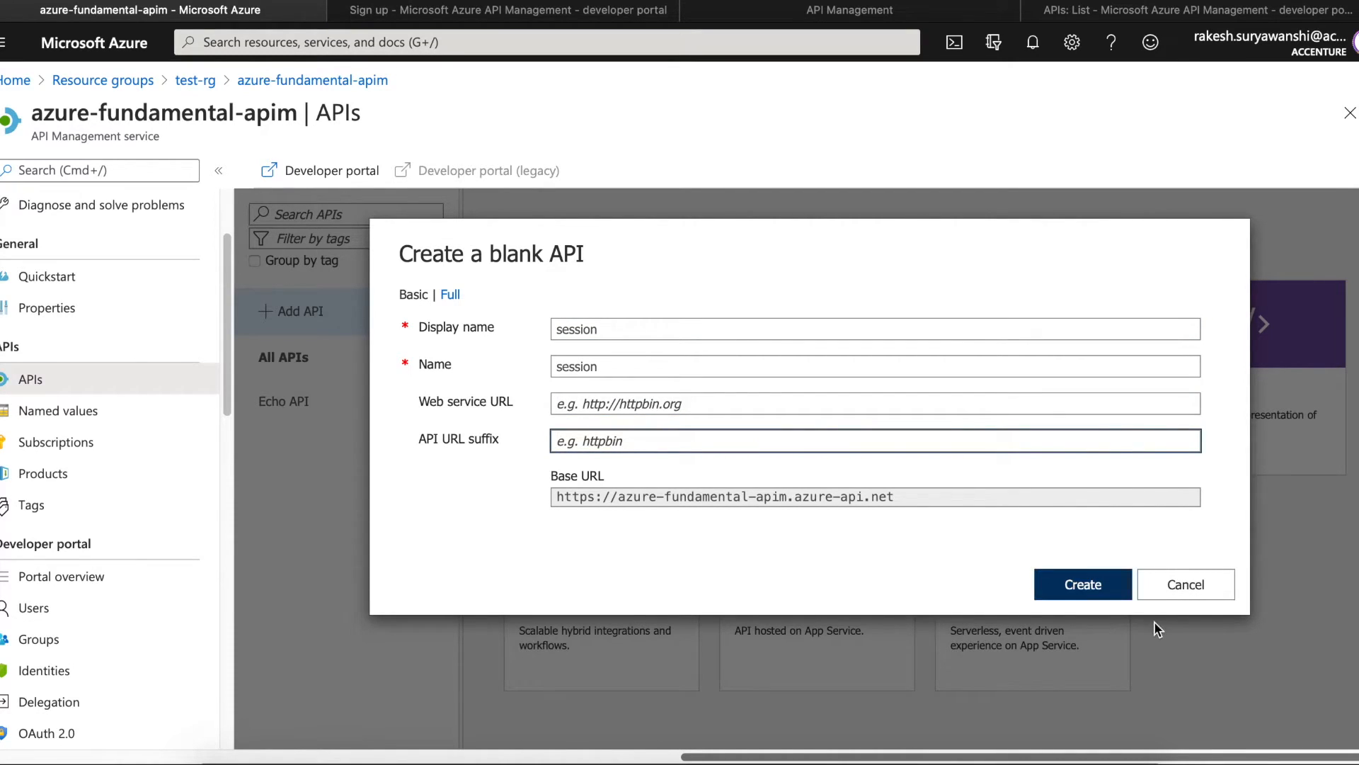
left_click(1108, 593)
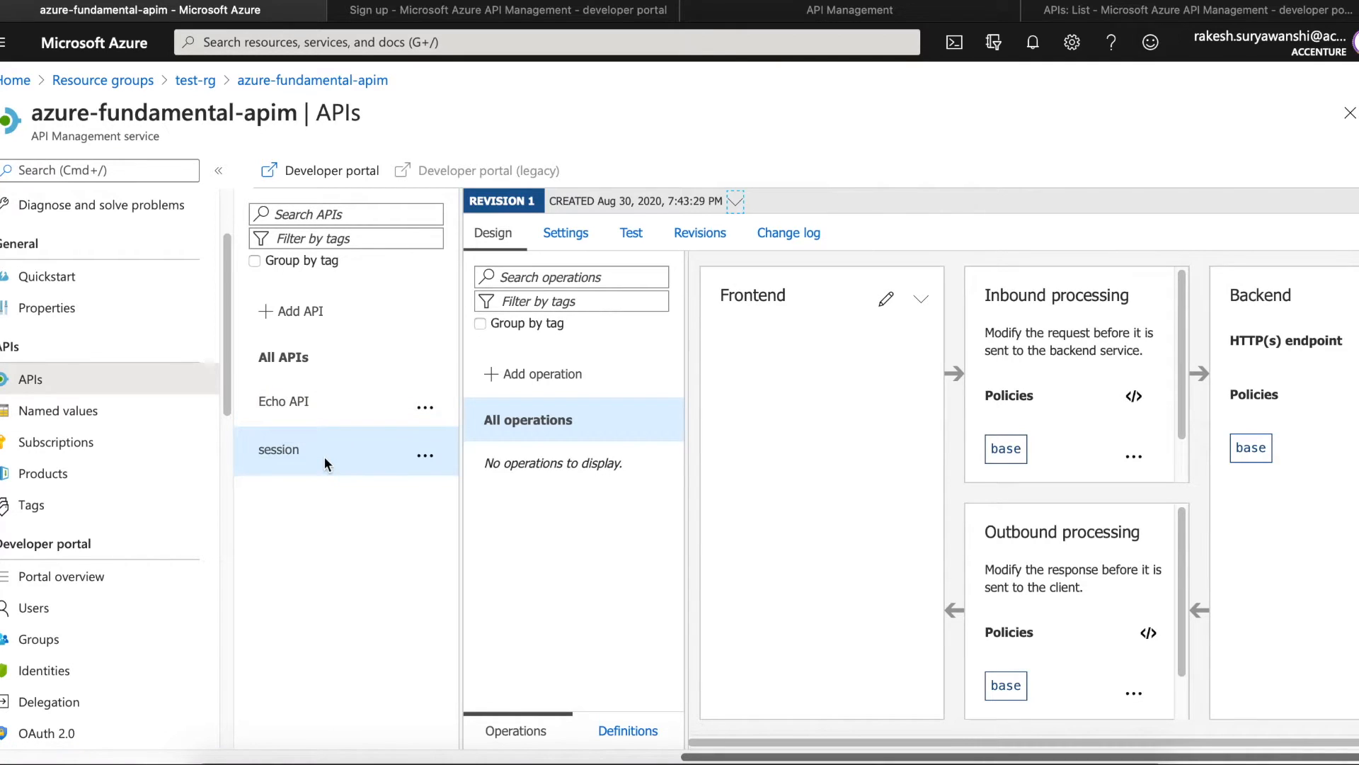
- Select Echo API and view its Create resource operation: POST /resource returning 200 OK
left_click(290, 410)
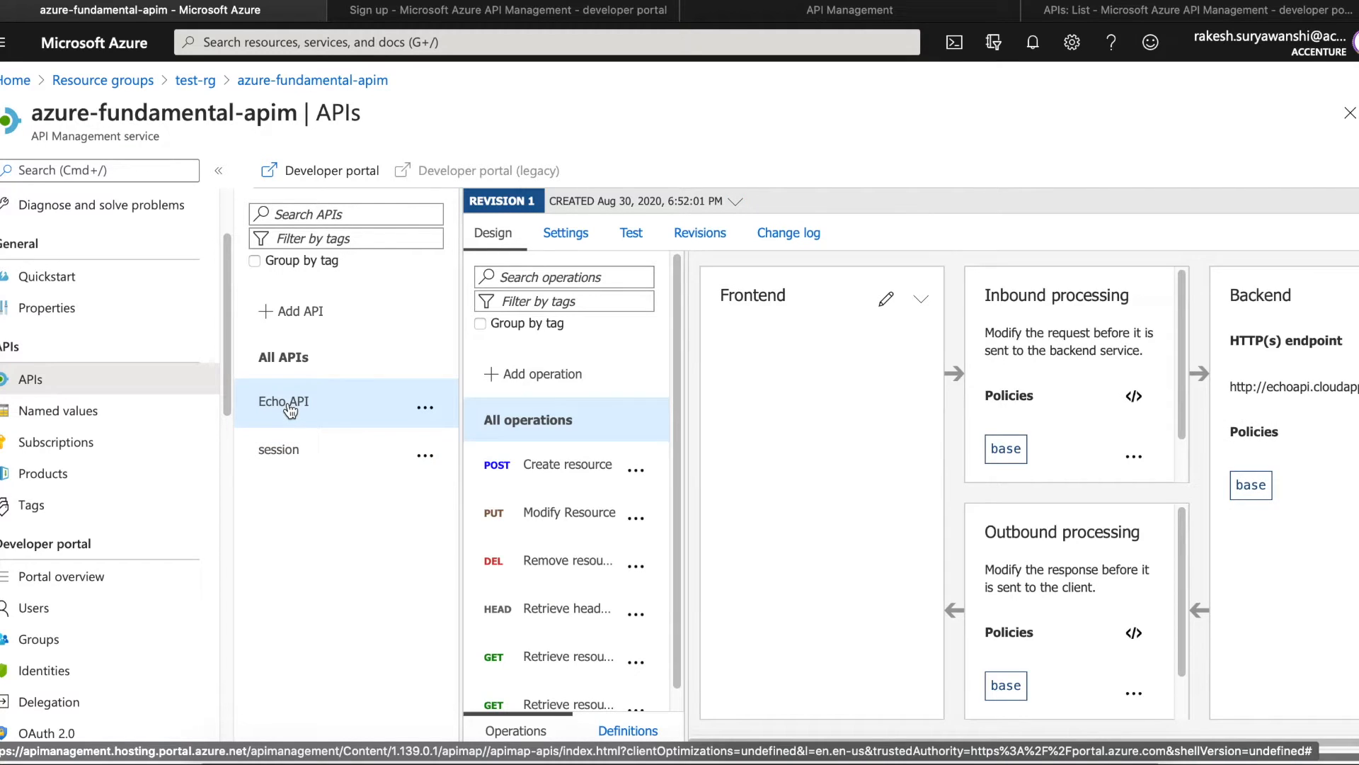
left_click_drag(677, 409, 674, 500)
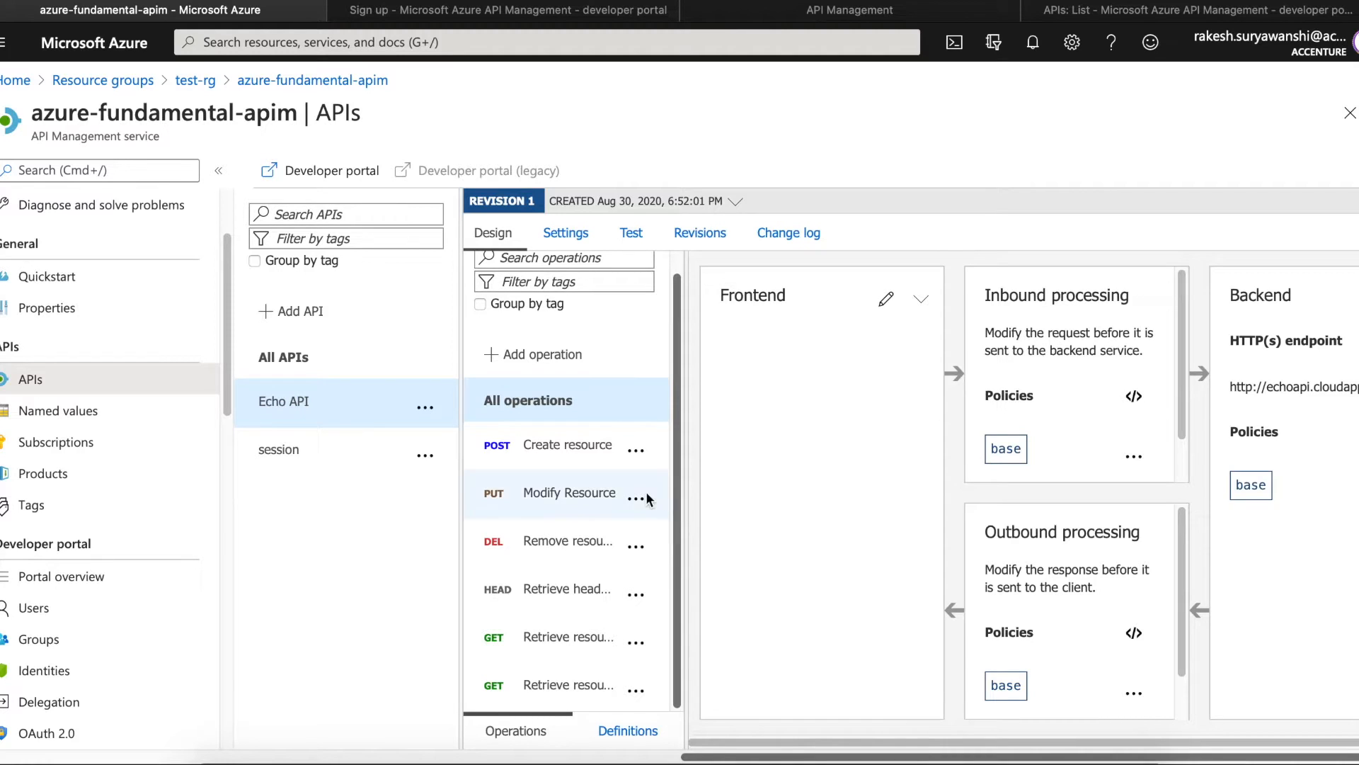
left_click(568, 453)
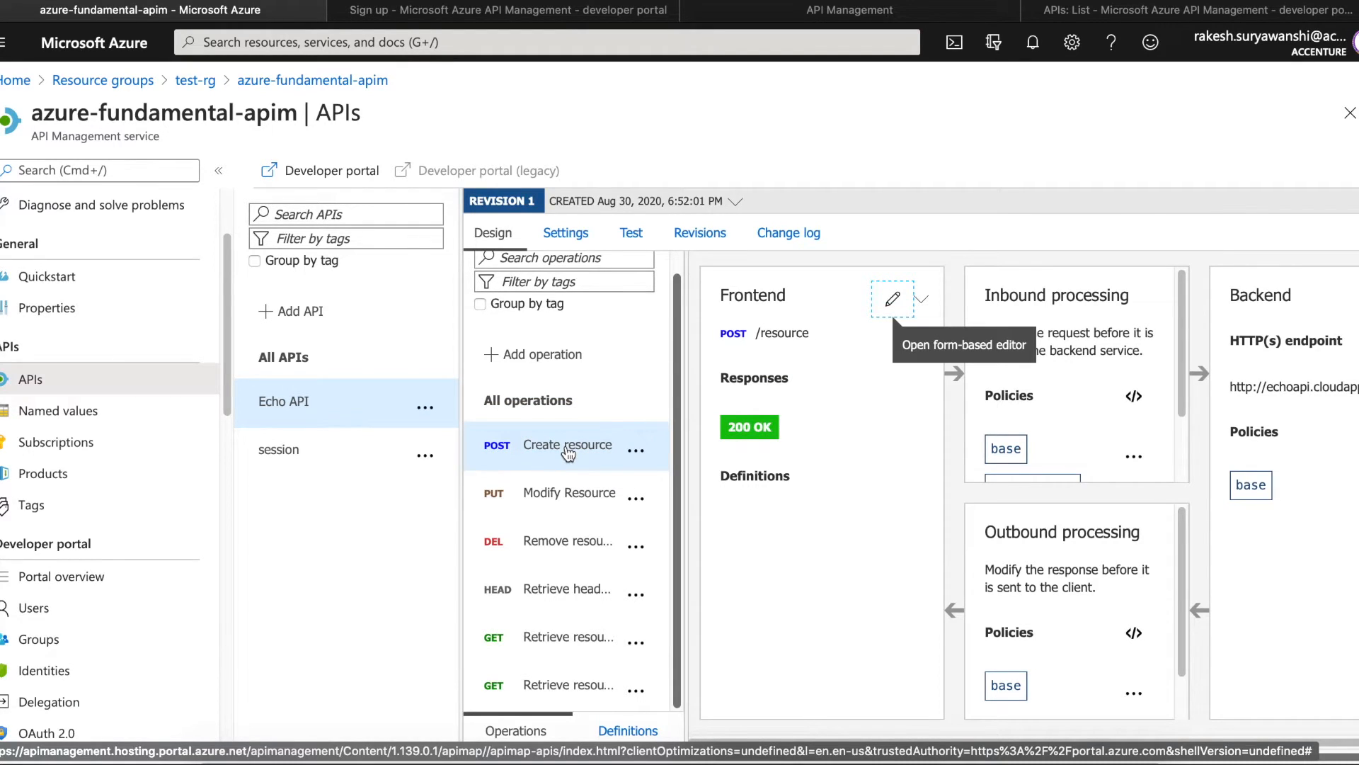
left_click(572, 238)
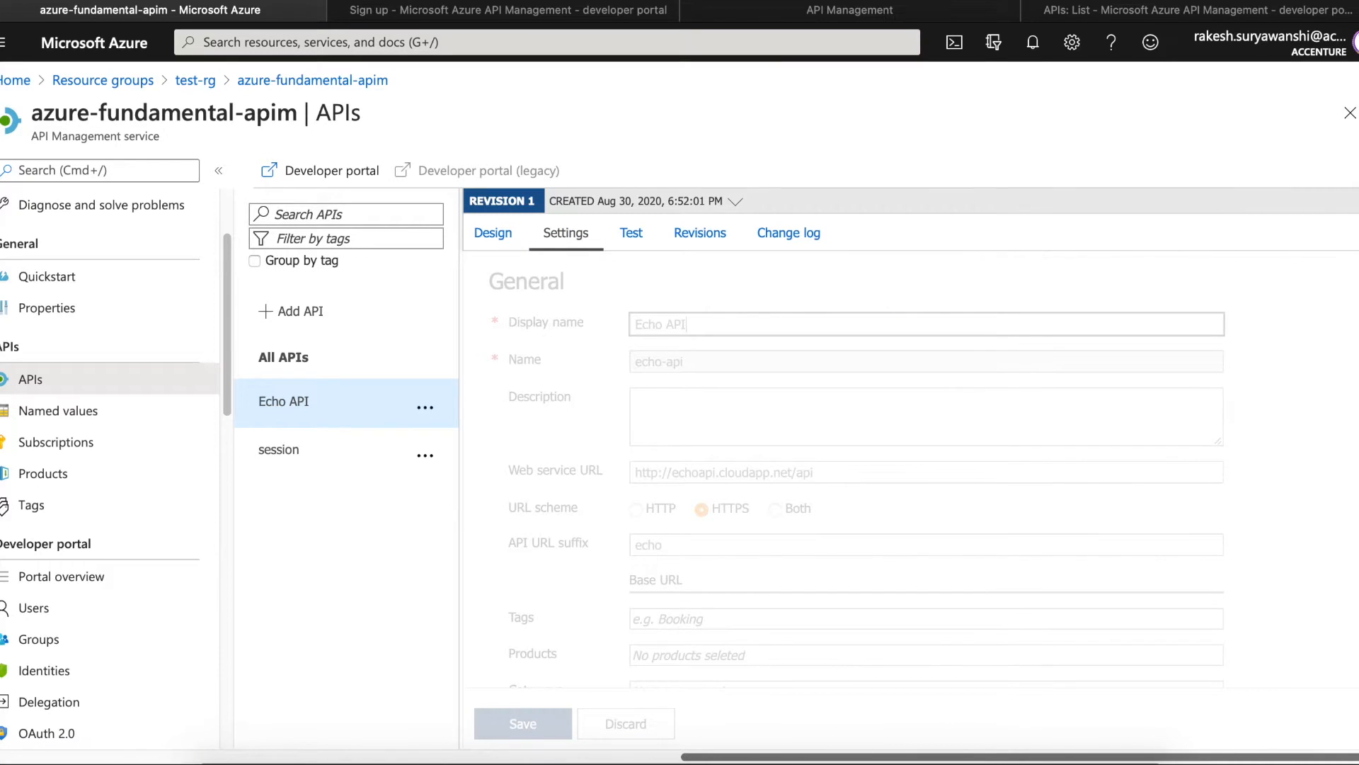
left_click(693, 352)
left_click_drag(825, 472, 514, 459)
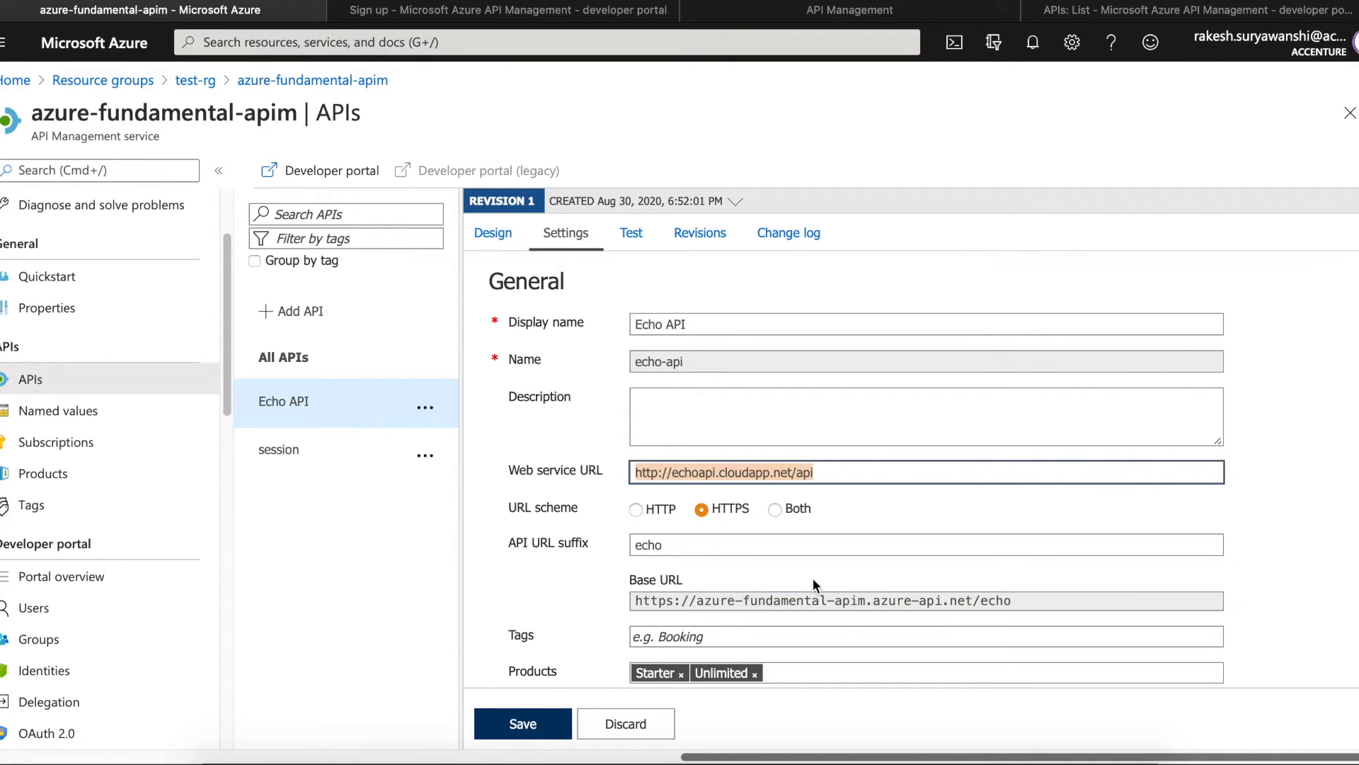
left_click(1049, 602)
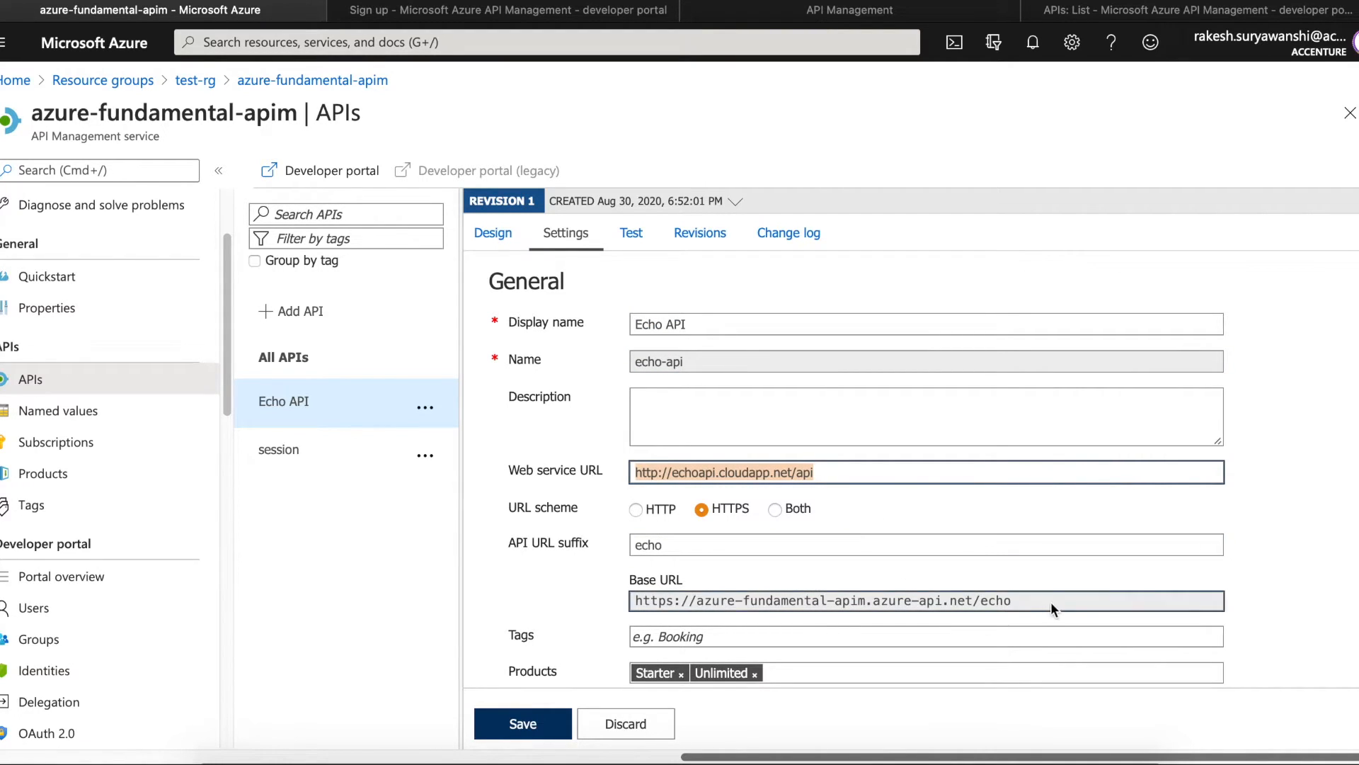
left_click_drag(630, 607, 1064, 609)
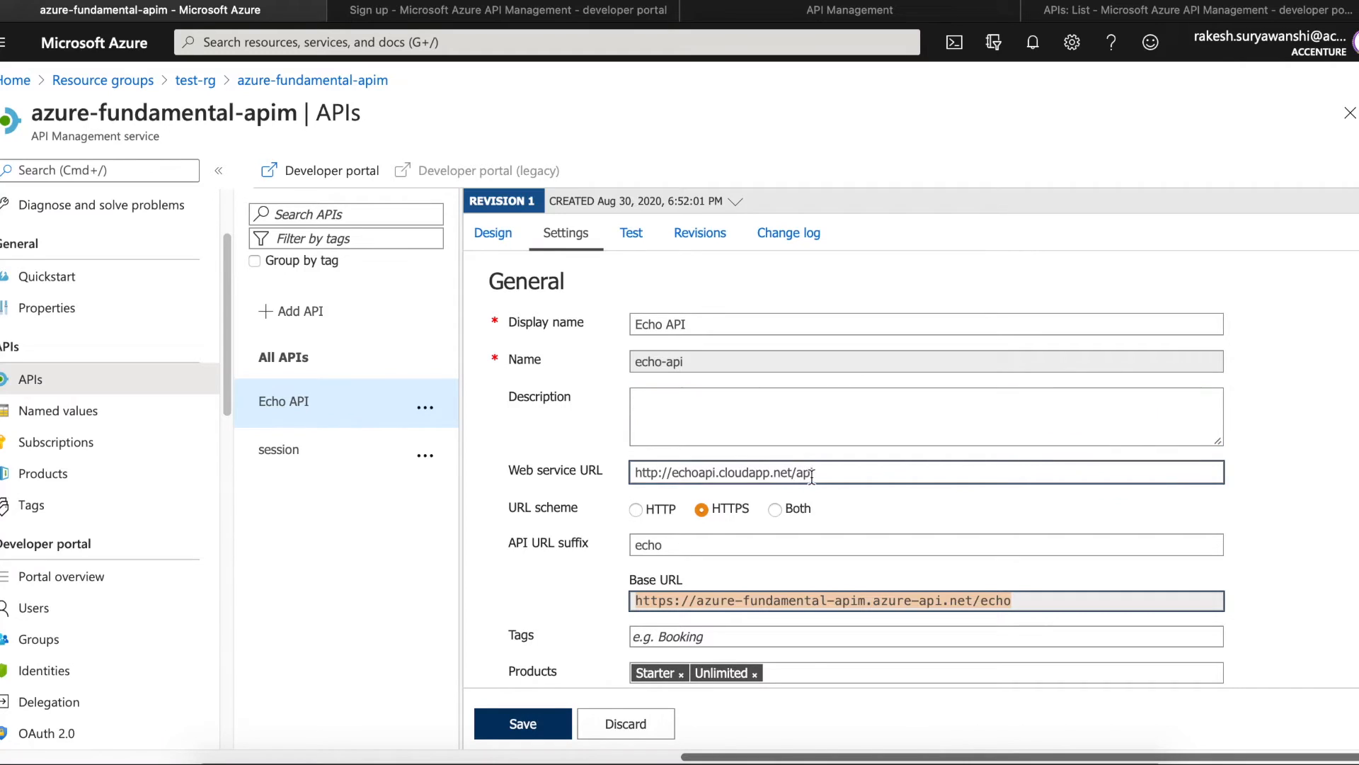
left_click(1031, 601)
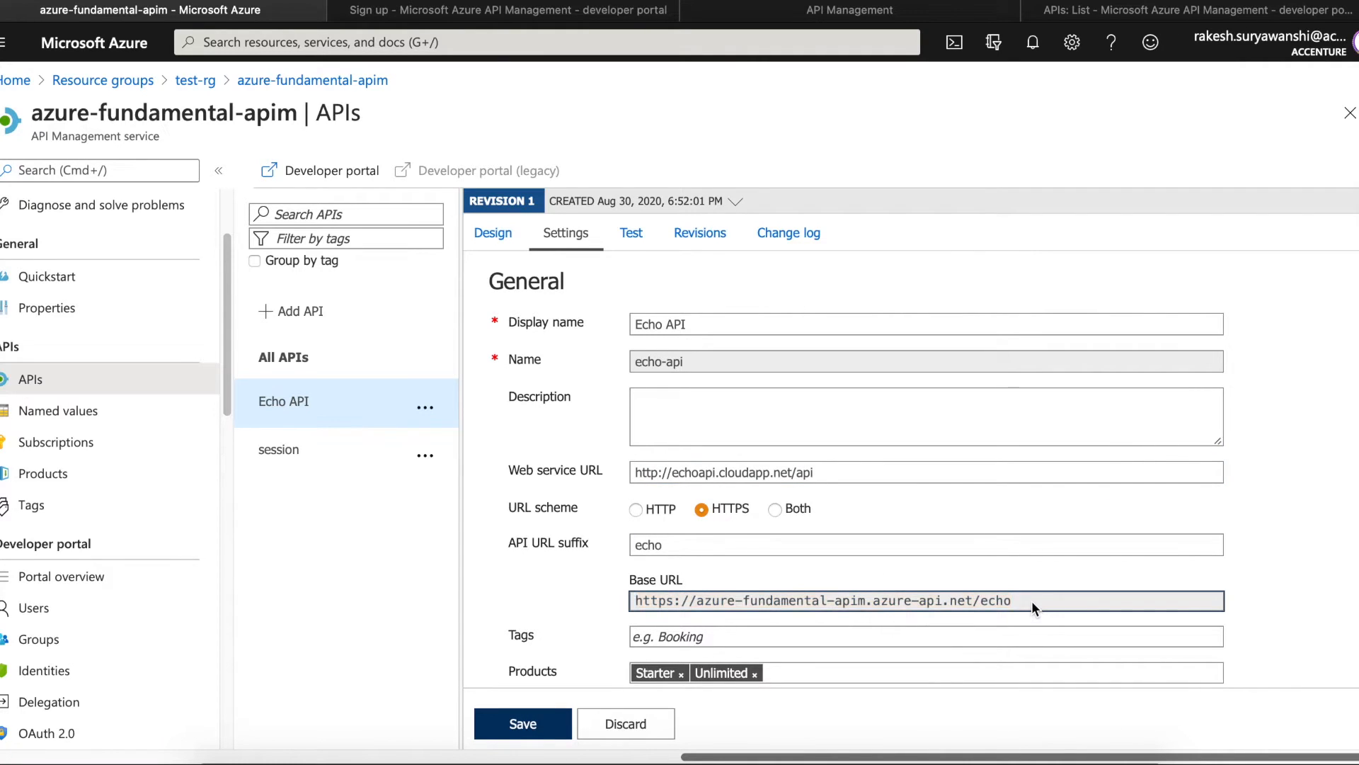
left_click_drag(1020, 603, 633, 600)
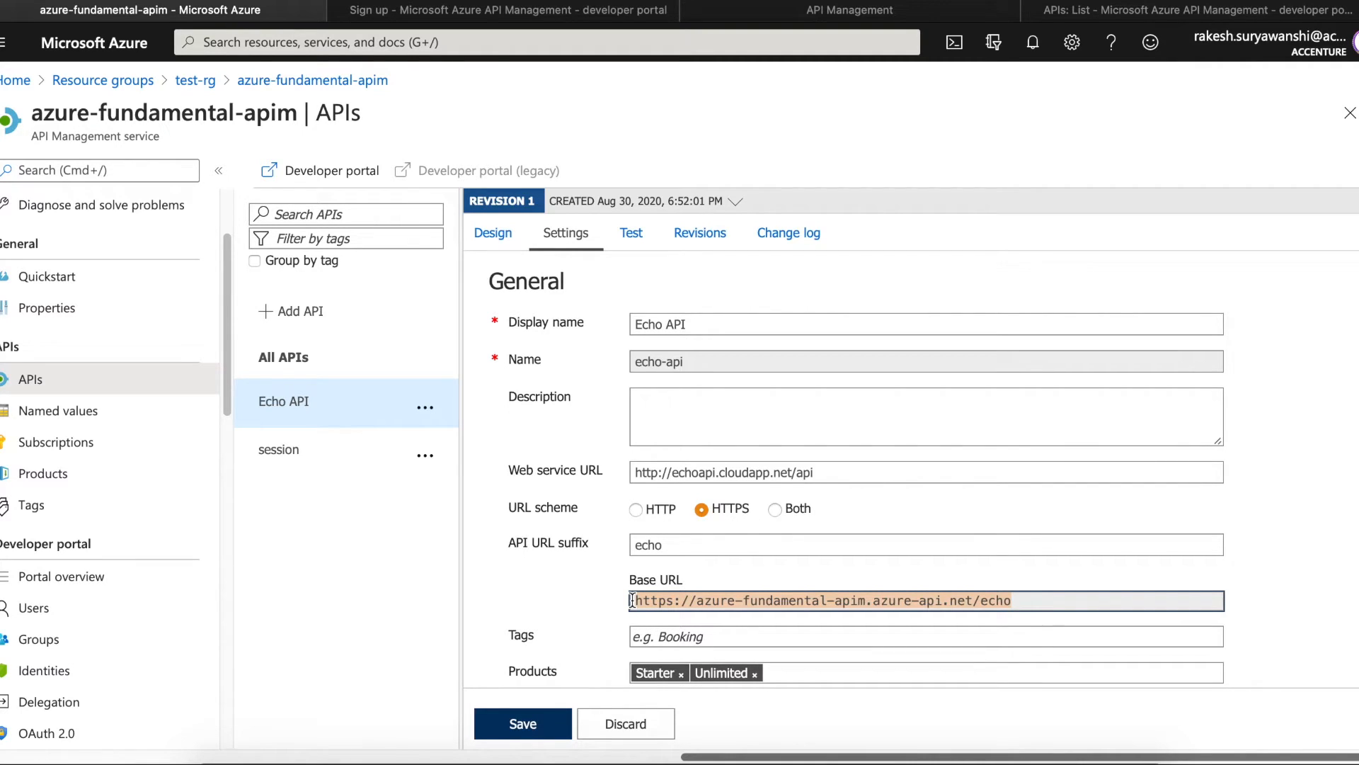
left_click_drag(820, 469, 607, 478)
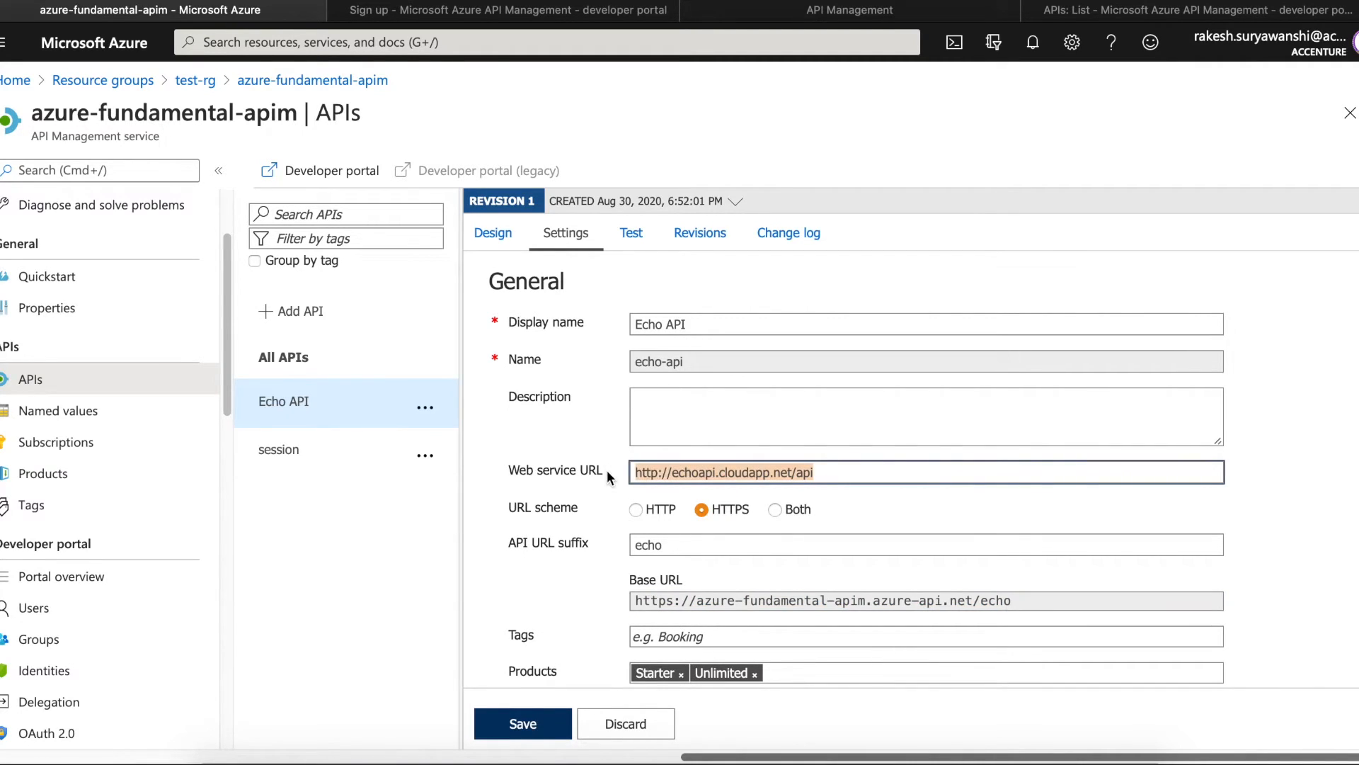
left_click_drag(1021, 601, 570, 604)
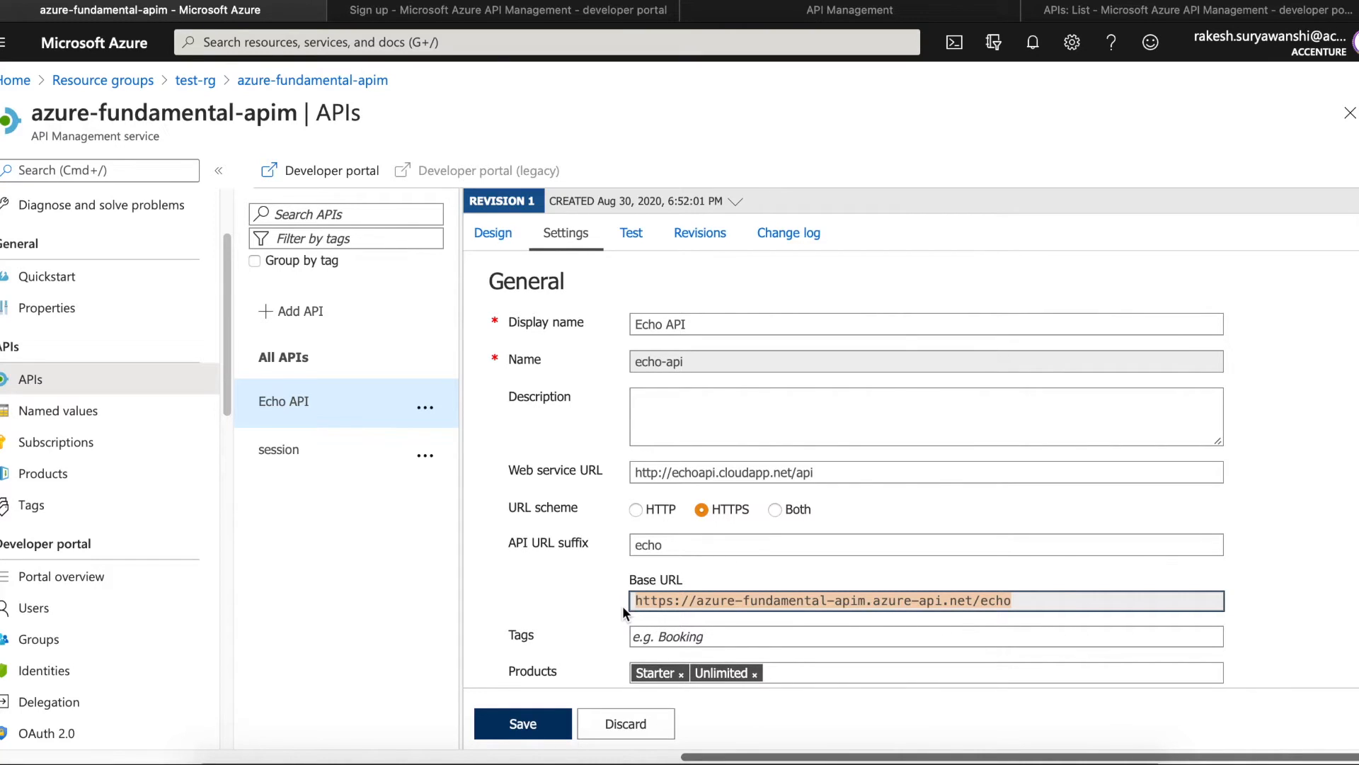
left_click(569, 602)
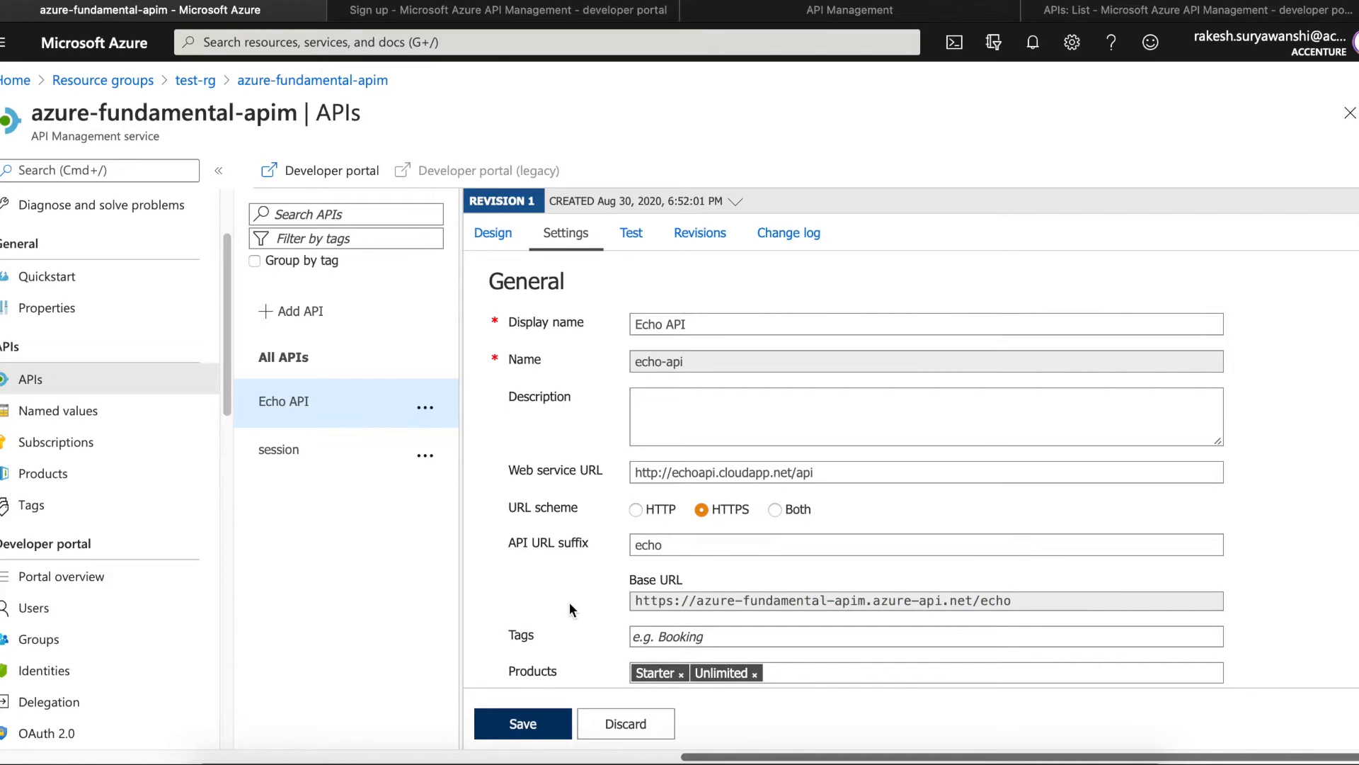
scroll(569, 602, "down", 1)
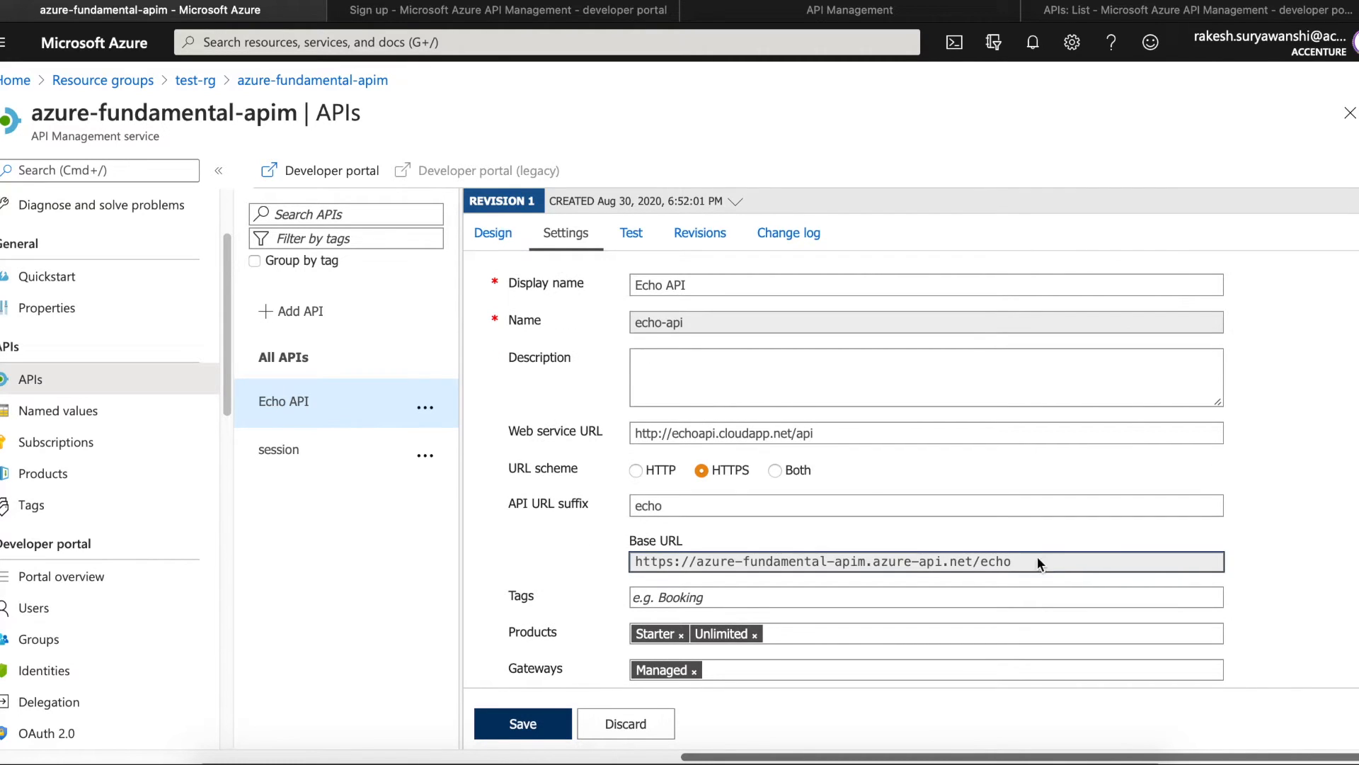
left_click_drag(1013, 556, 599, 554)
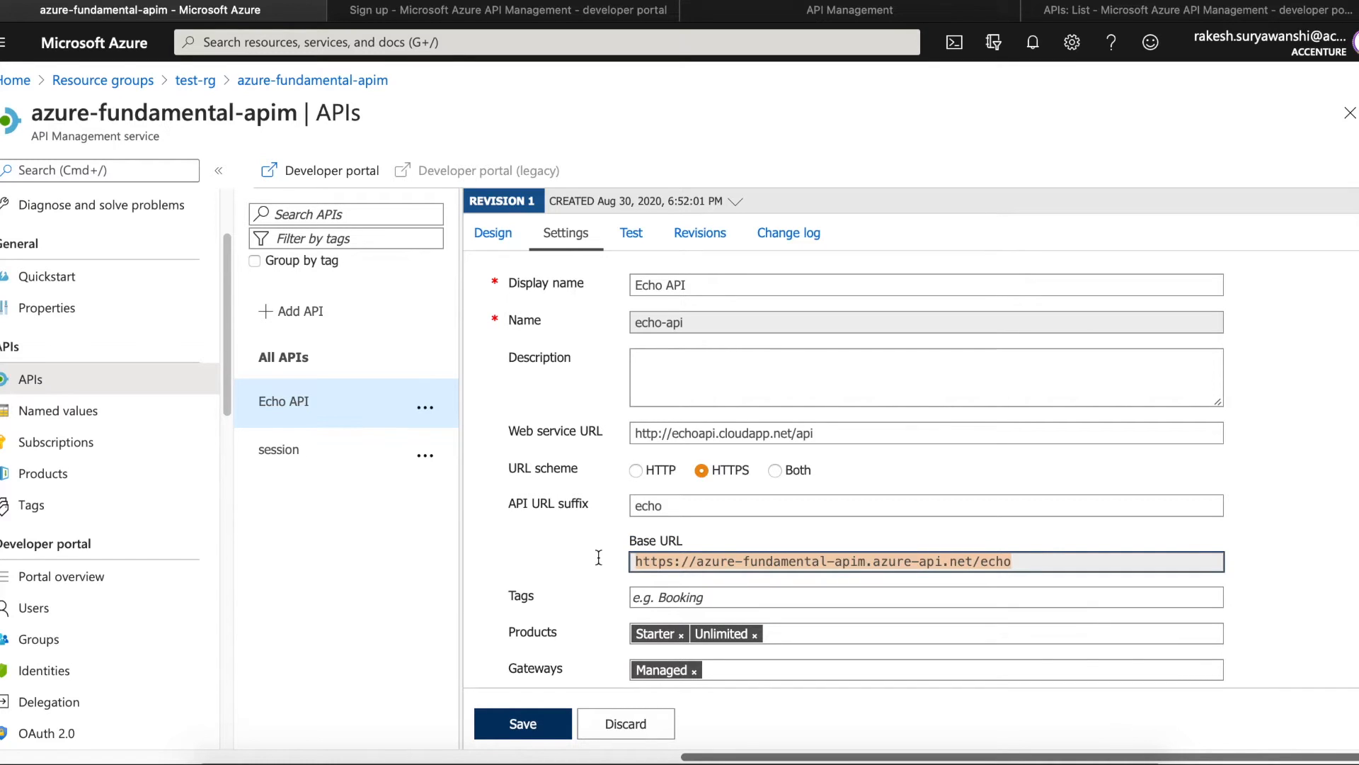
left_click(585, 607)
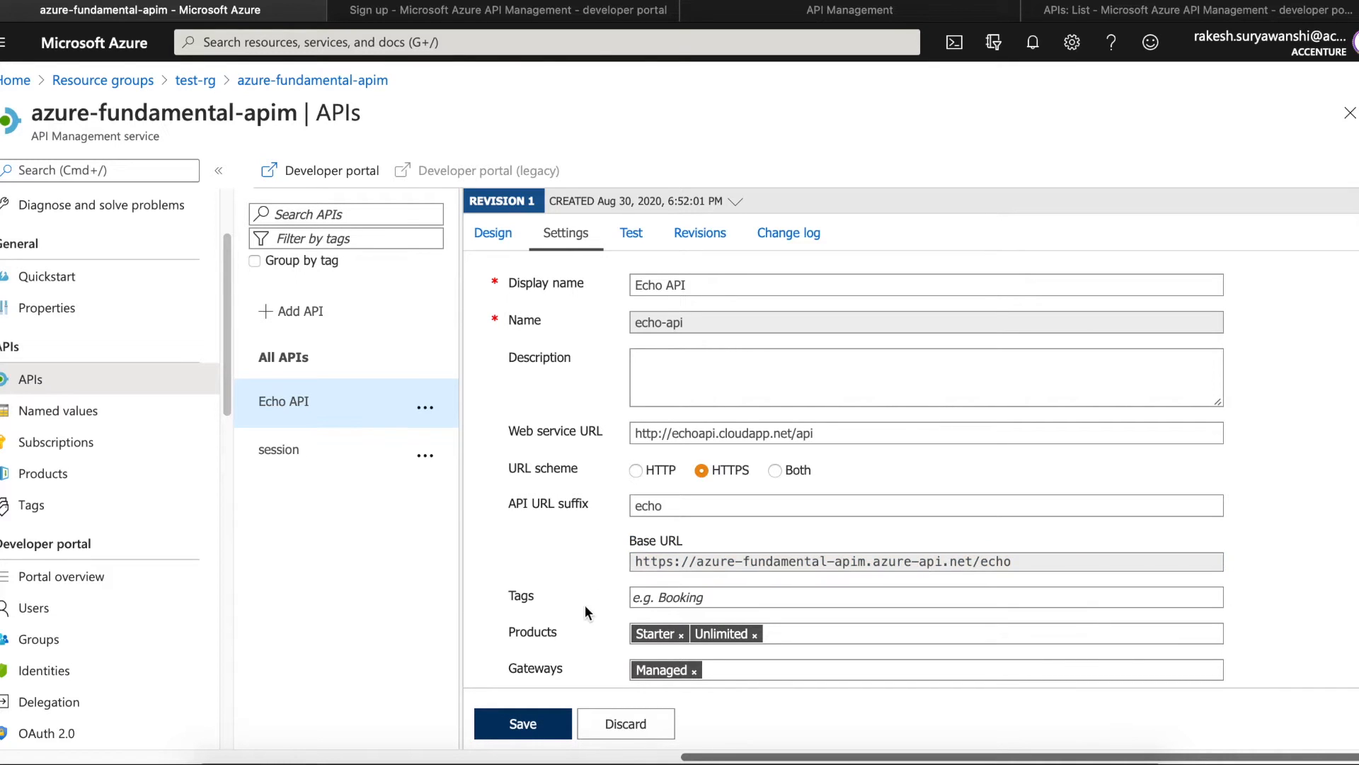
scroll(585, 605, "down", 2)
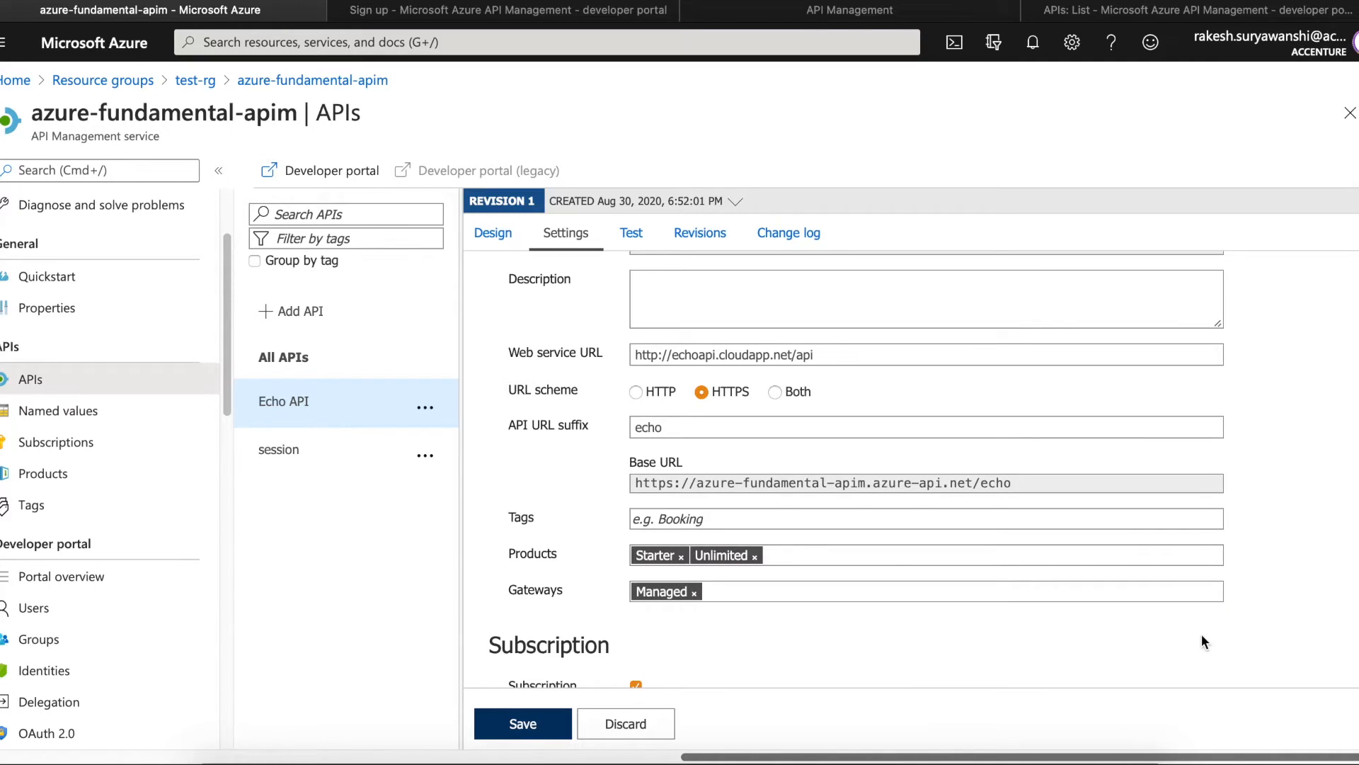
- Toggle Echo API's Subscription required setting off and back on
scroll(1200, 635, "down", 2)
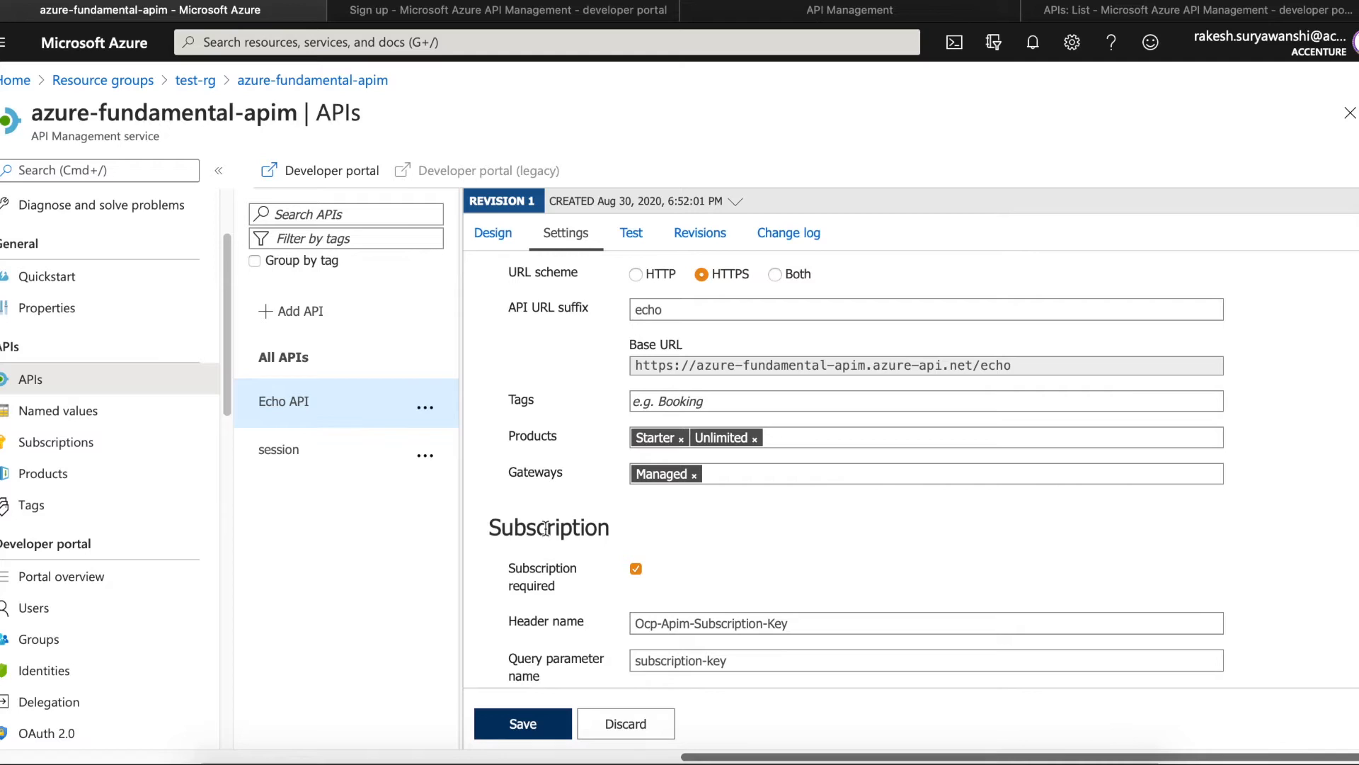
left_click_drag(511, 570, 563, 585)
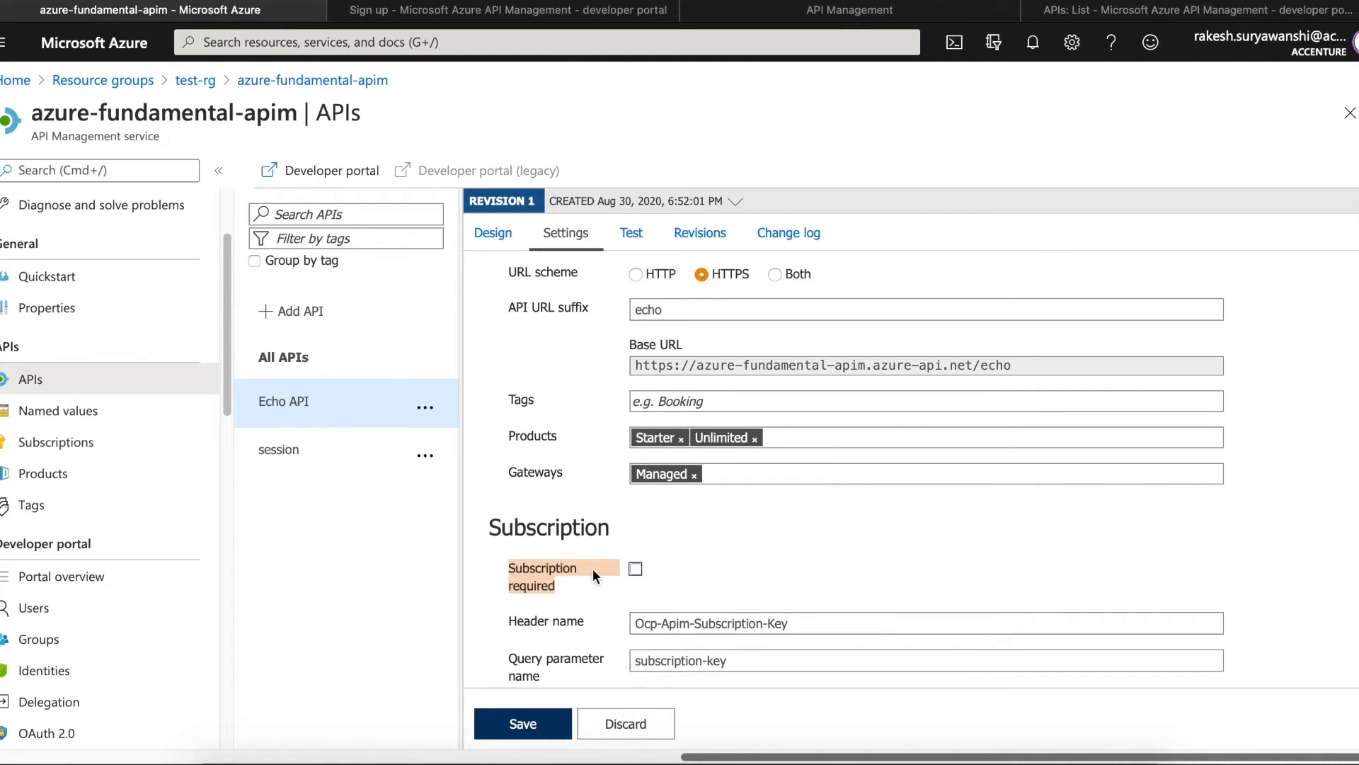
left_click(737, 552)
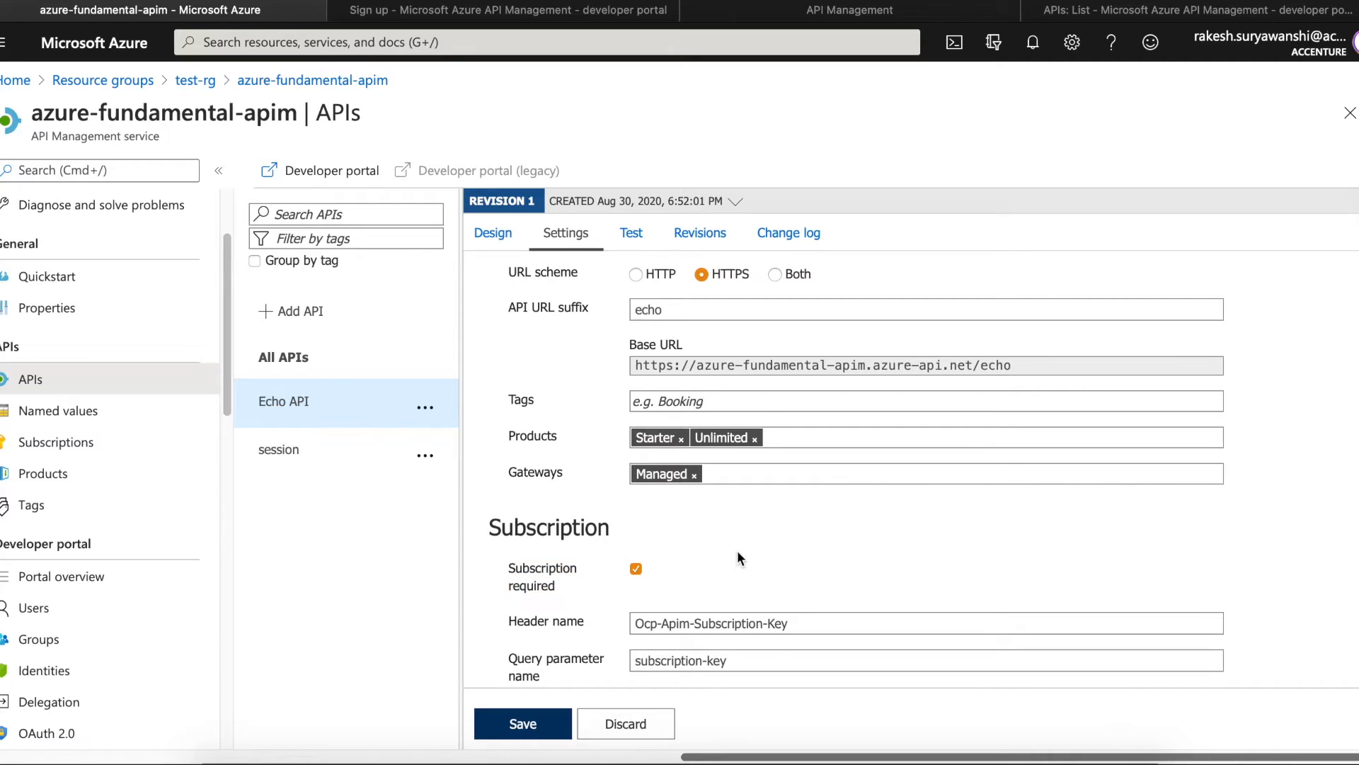
scroll(737, 551, "down", 1)
scroll(737, 550, "down", 2)
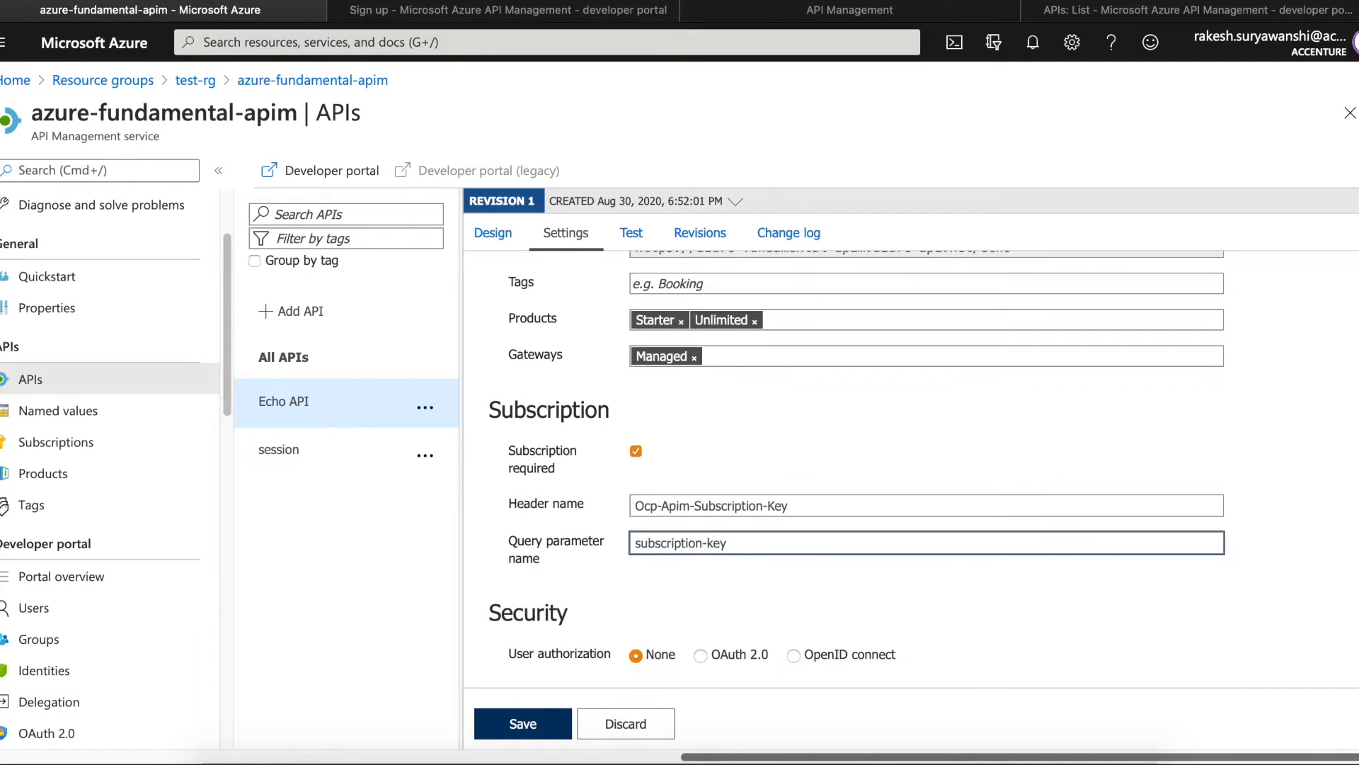
- Review the Ocp-Apim-Subscription-Key header and subscription-key query parameter names, then go to Test
left_click(818, 506)
left_click(635, 451)
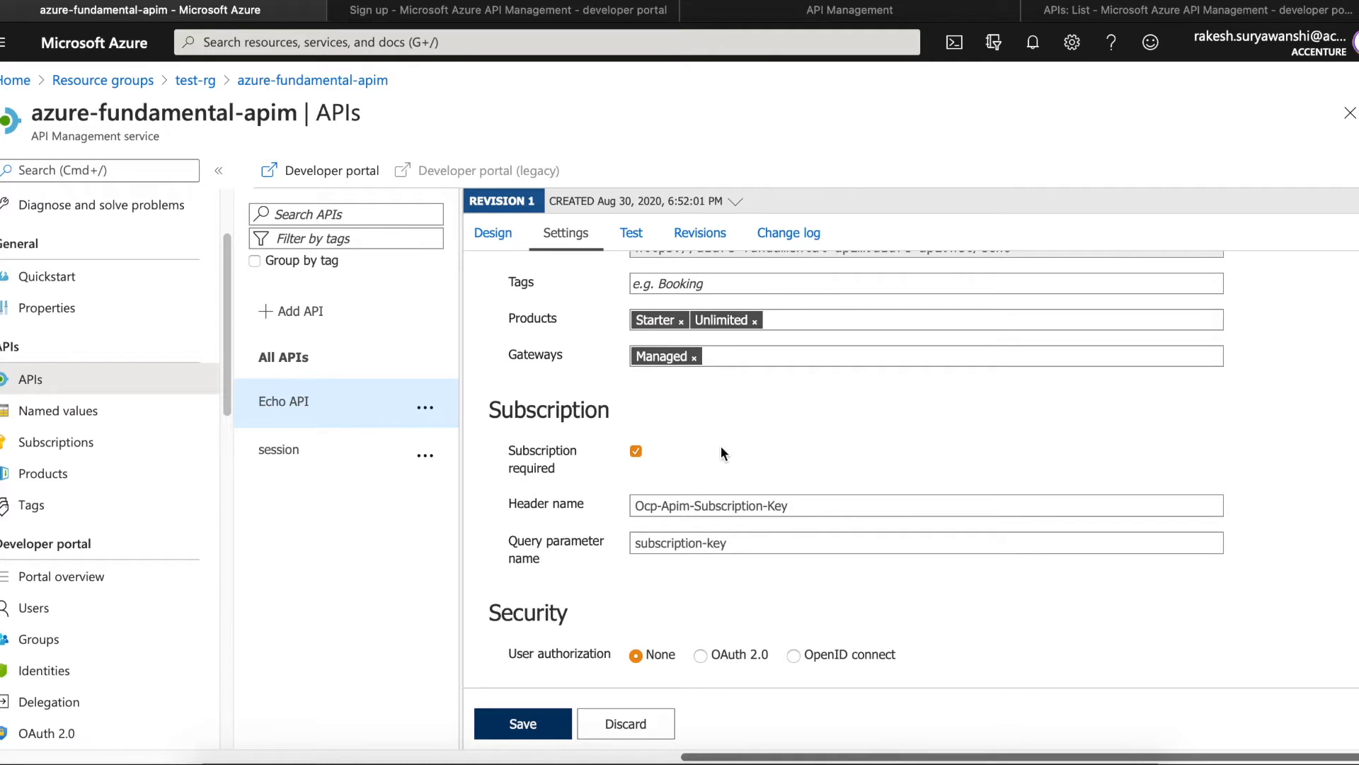
left_click_drag(794, 502, 561, 482)
left_click(735, 546)
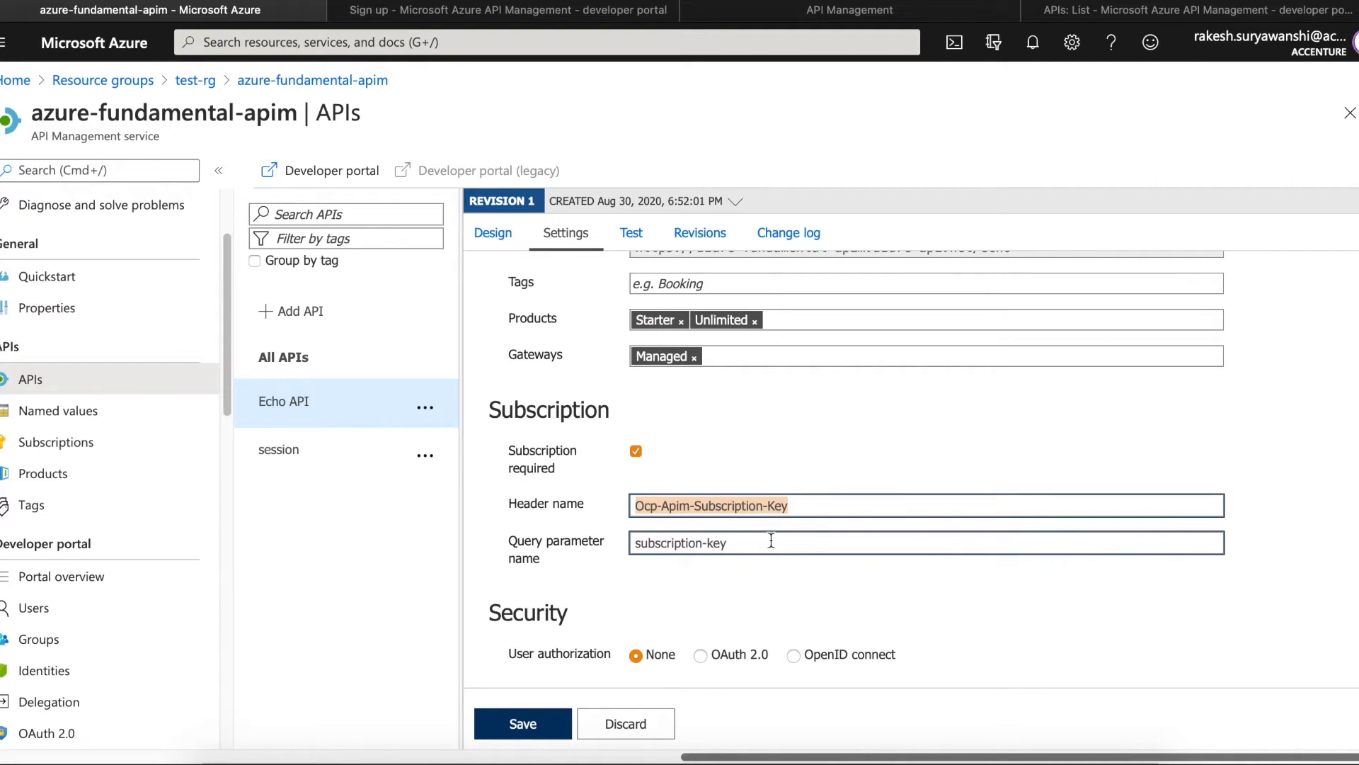
left_click(807, 507)
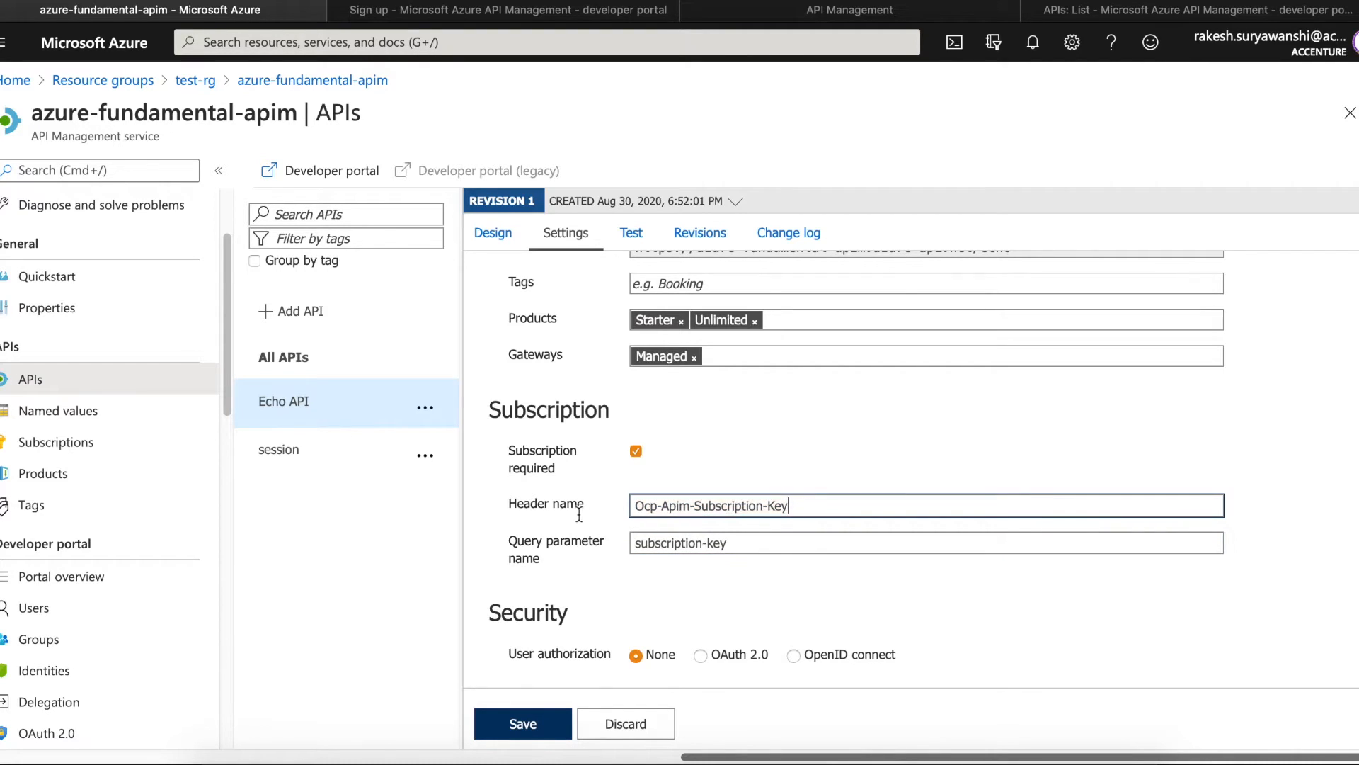
left_click_drag(739, 543, 567, 536)
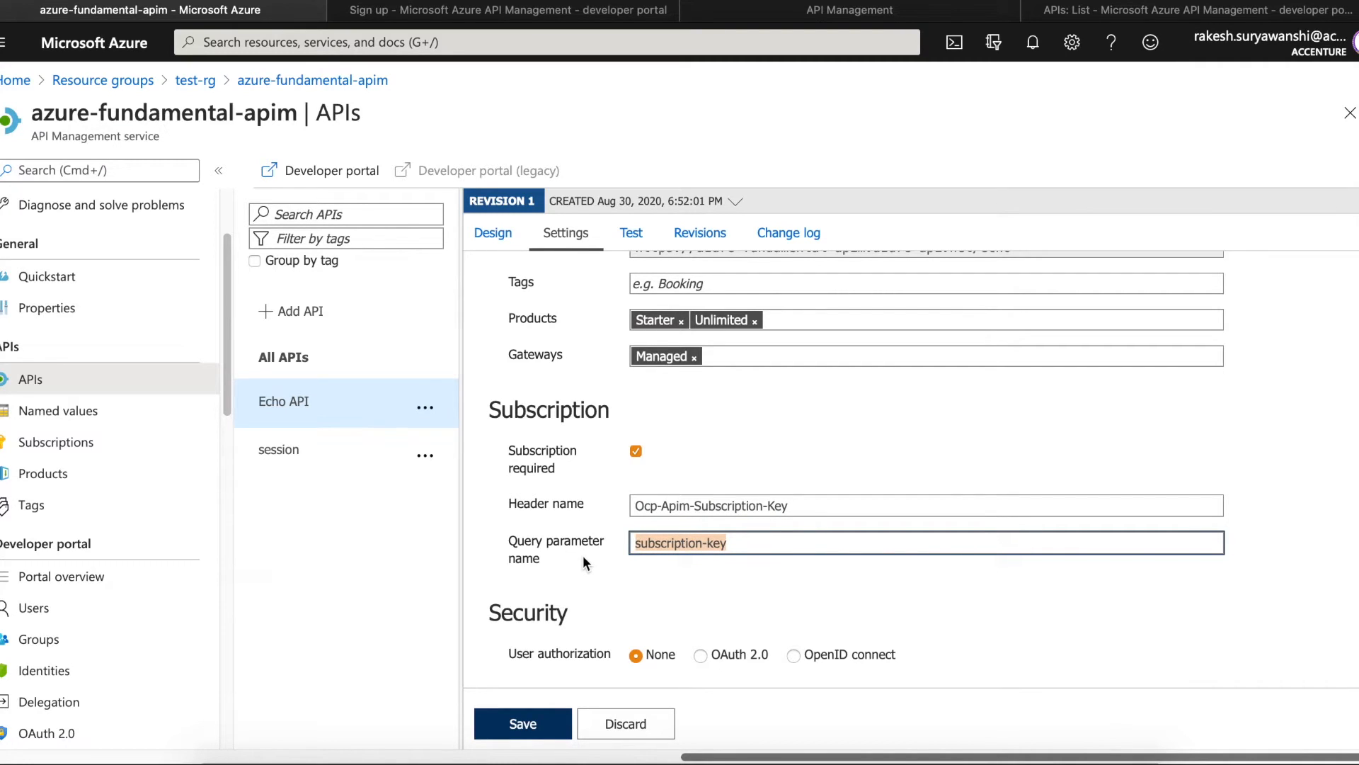
key("Right")
left_click(1329, 564)
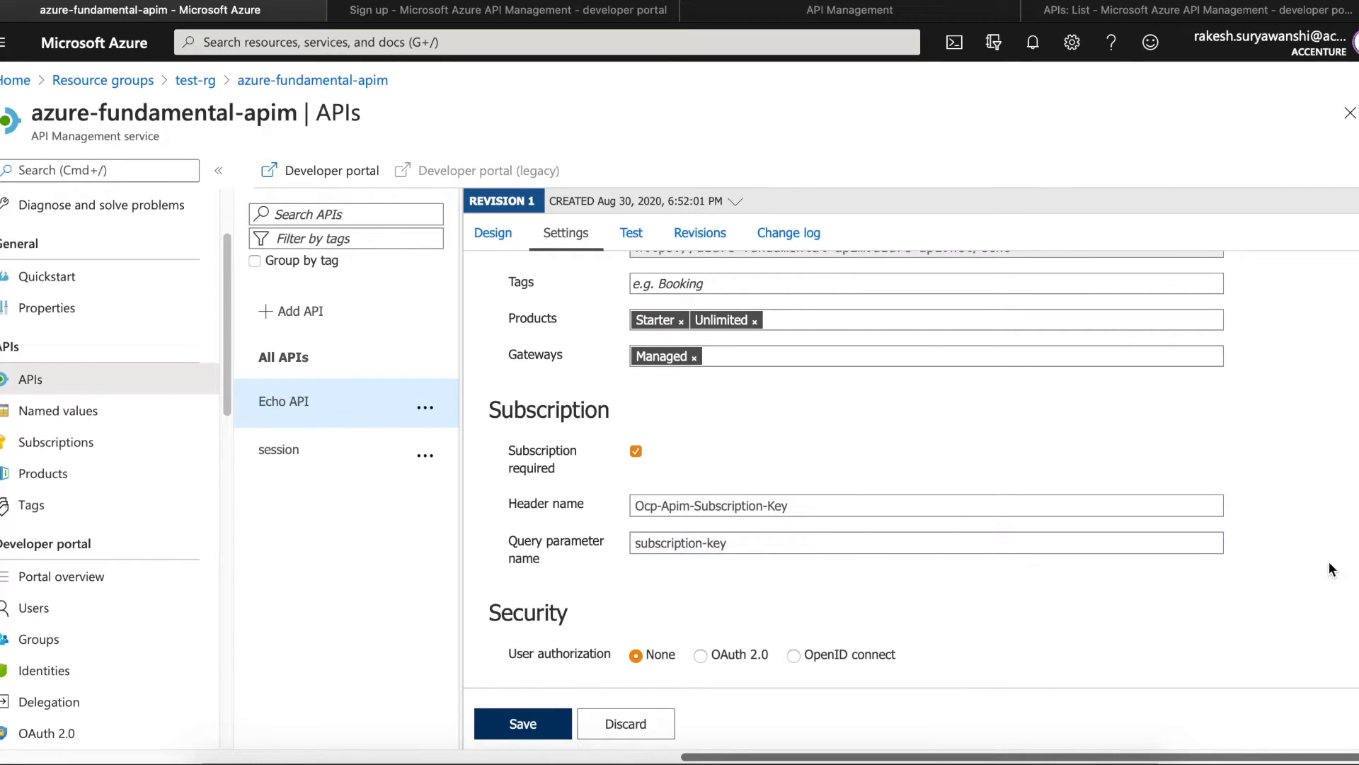
scroll(1331, 569, "down", 3)
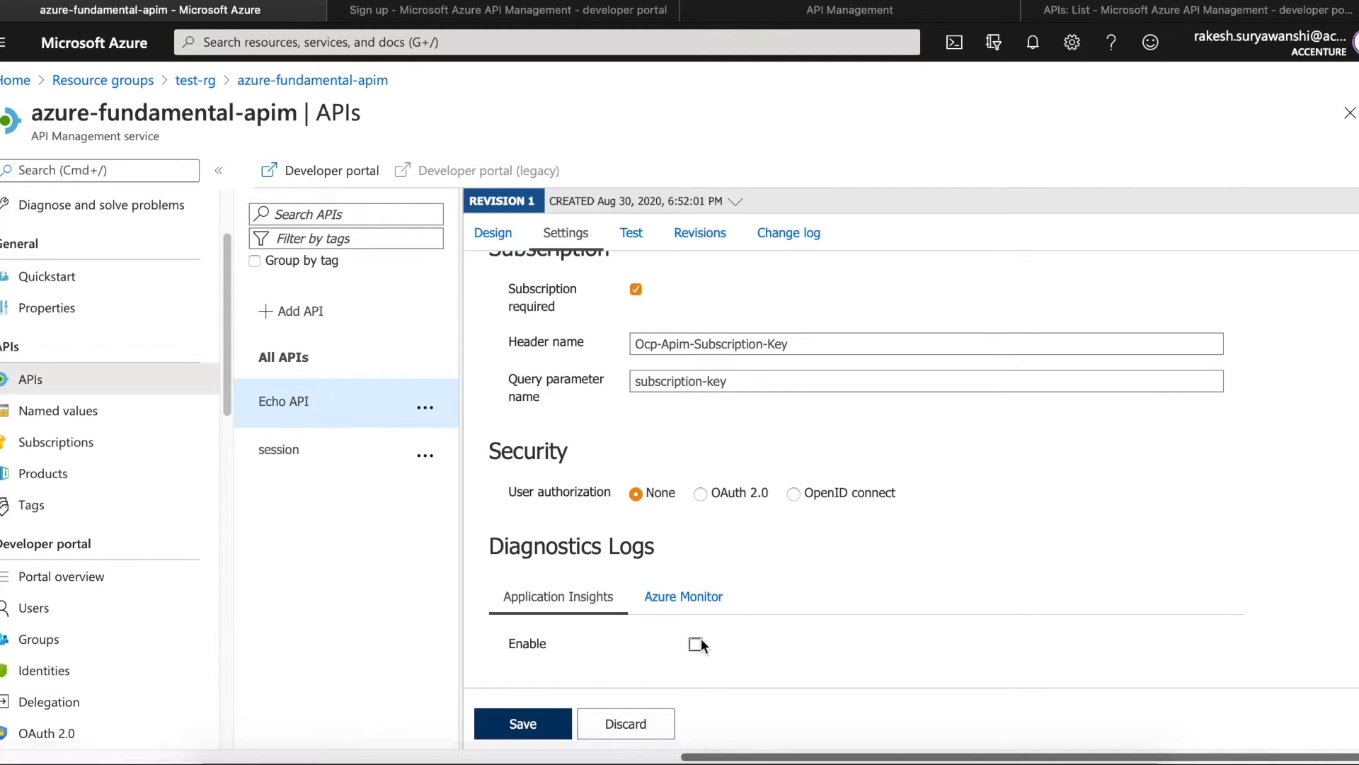
left_click(632, 234)
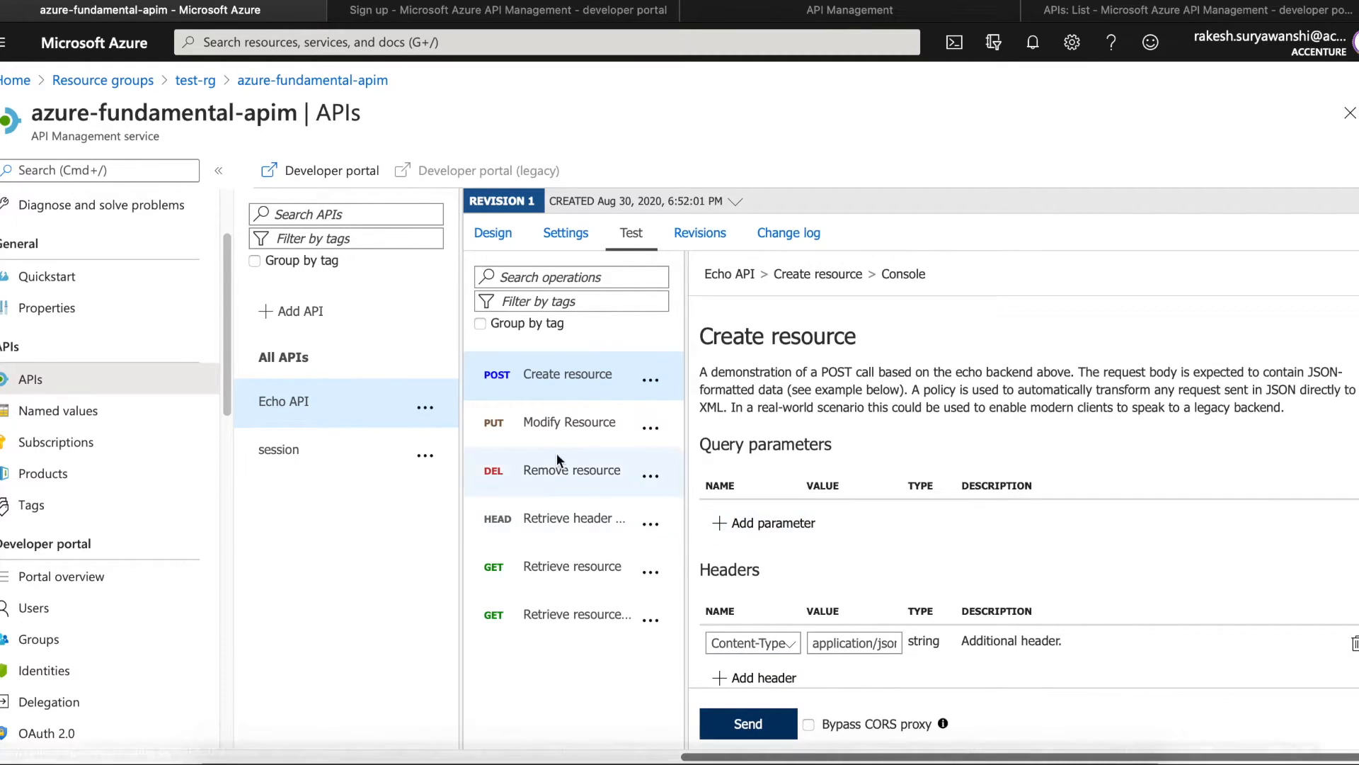
- Send a GET Retrieve resource test request and review the HTTP 200 OK response
left_click(542, 566)
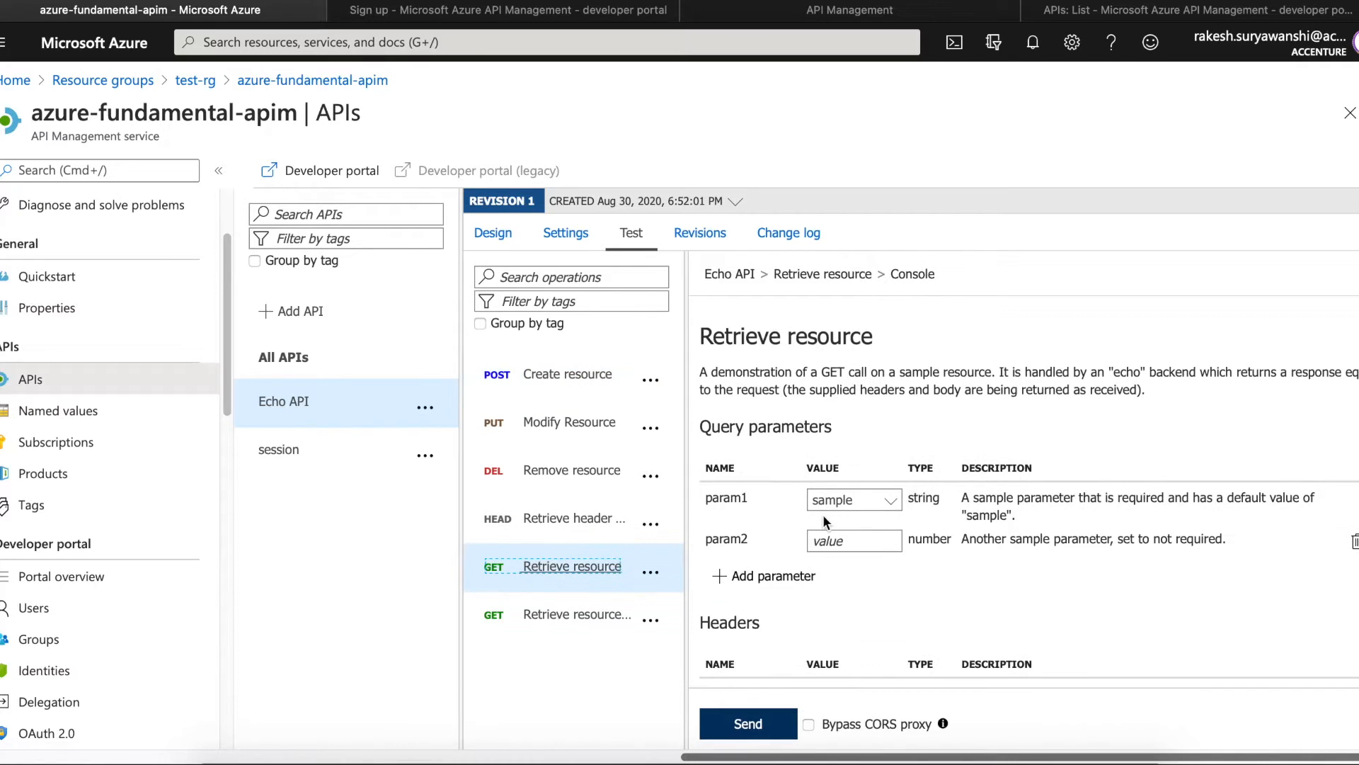
left_click(774, 724)
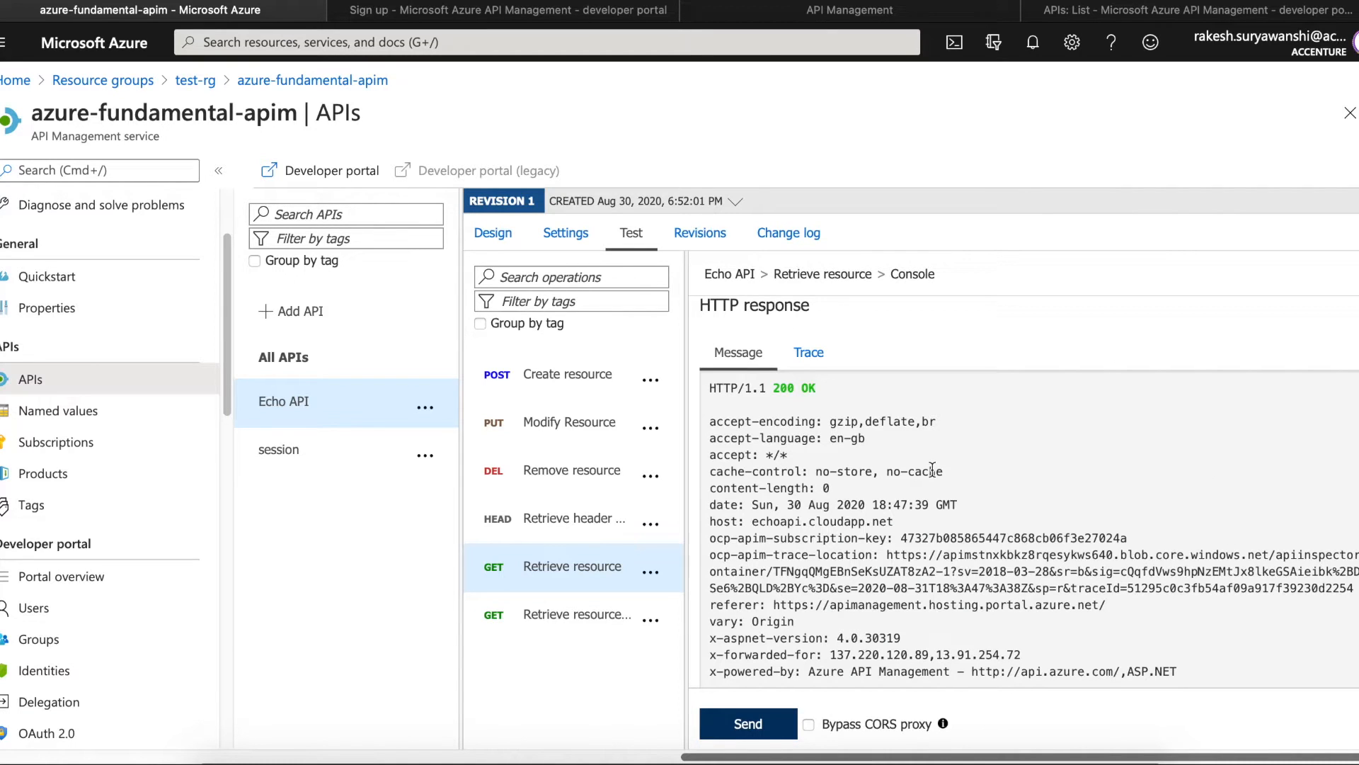
left_click(215, 174)
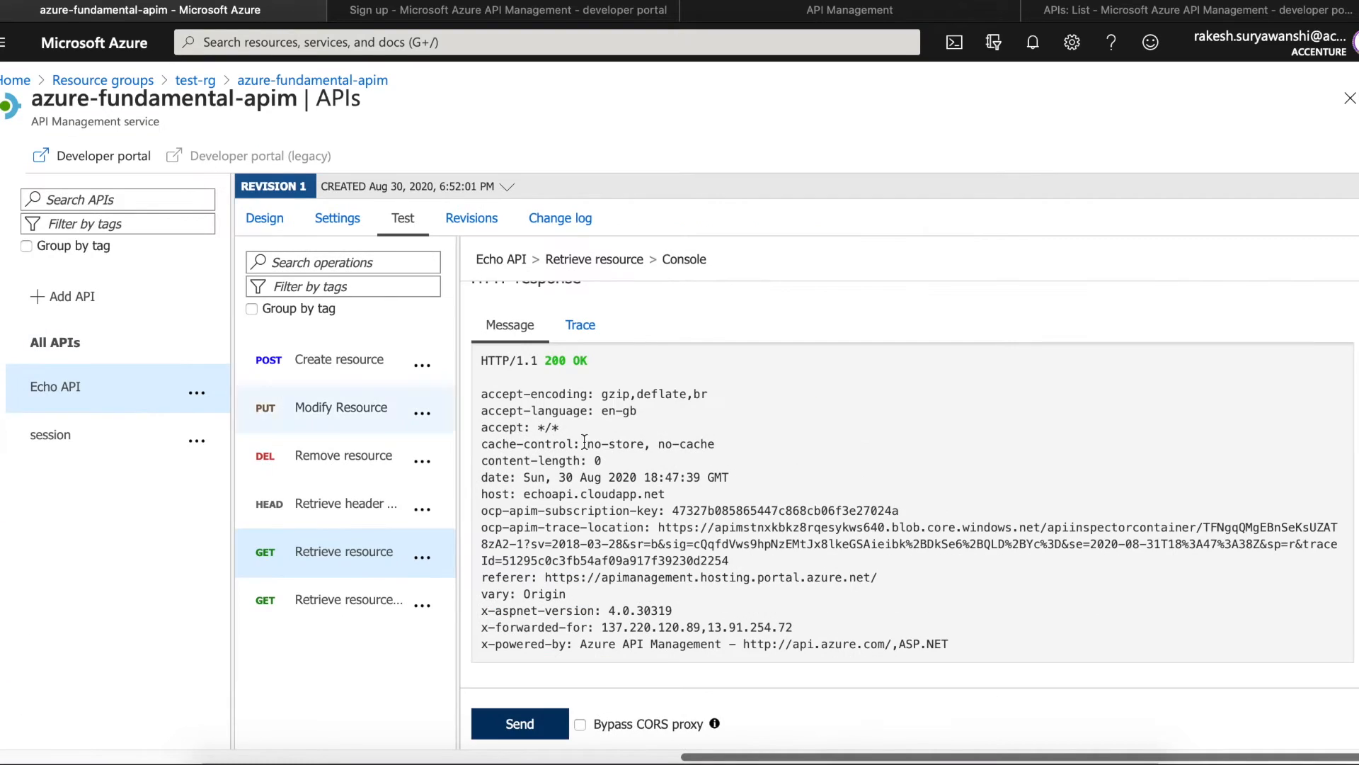
scroll(913, 488, "up", 5)
scroll(913, 488, "down", 3)
scroll(912, 488, "down", 2)
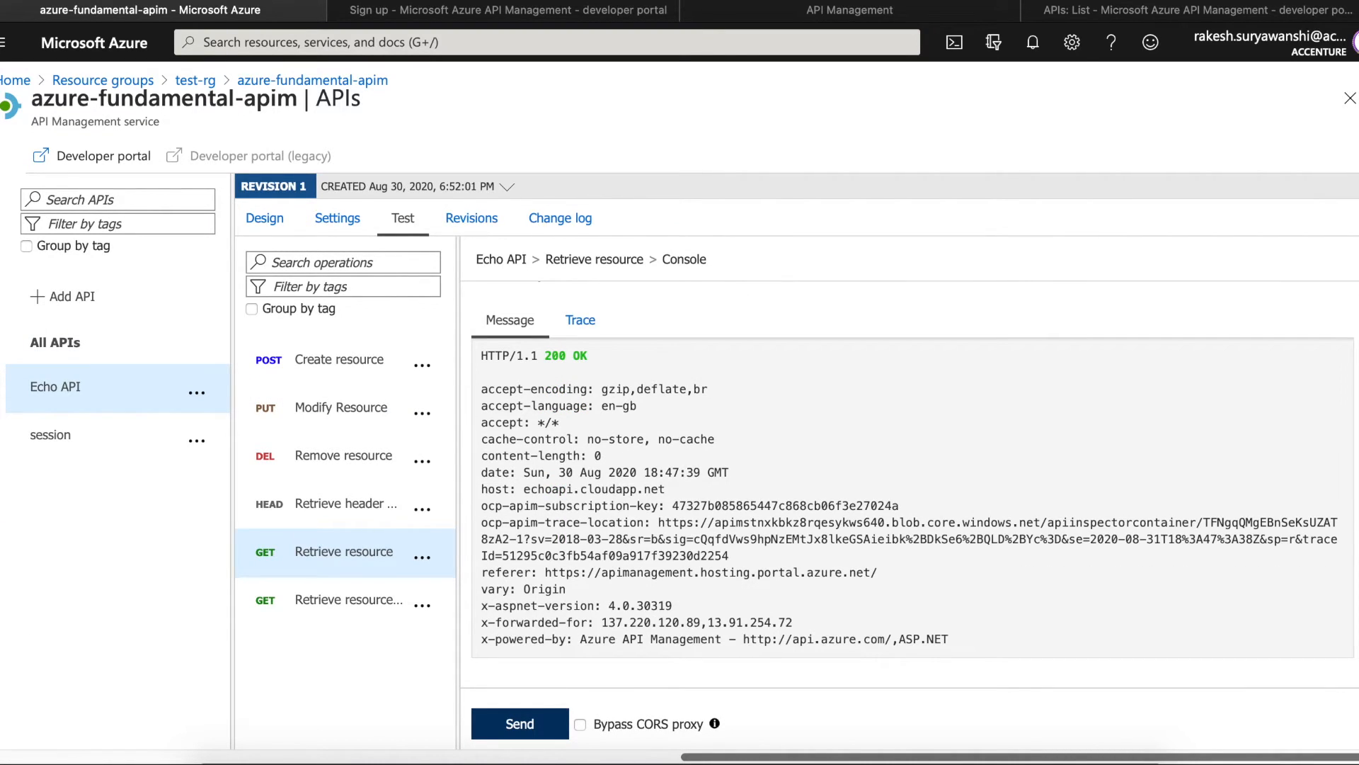
scroll(912, 488, "up", 5)
scroll(913, 488, "down", 5)
scroll(912, 489, "up", 10)
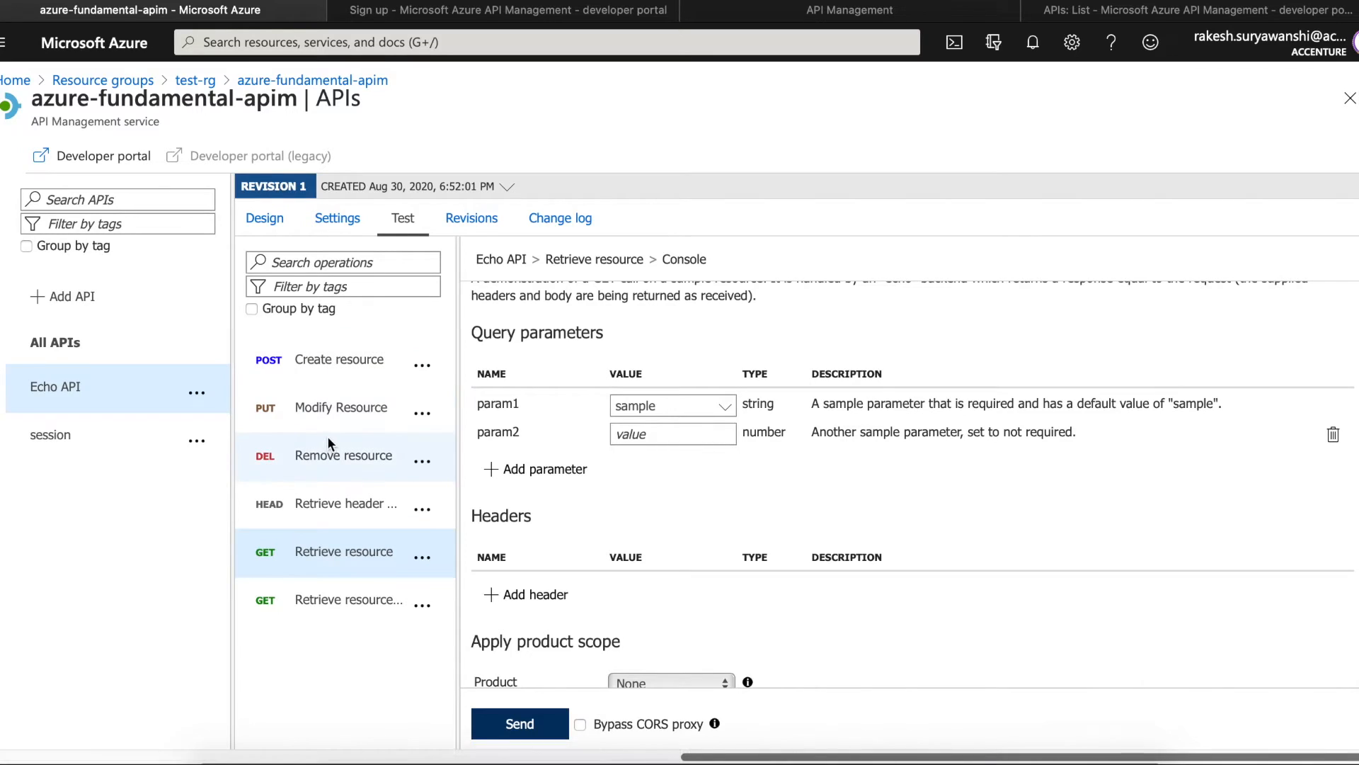
- Close the styling page and open Echo API's Retrieve resource docs (GET /echo/resource)
left_click(759, 17)
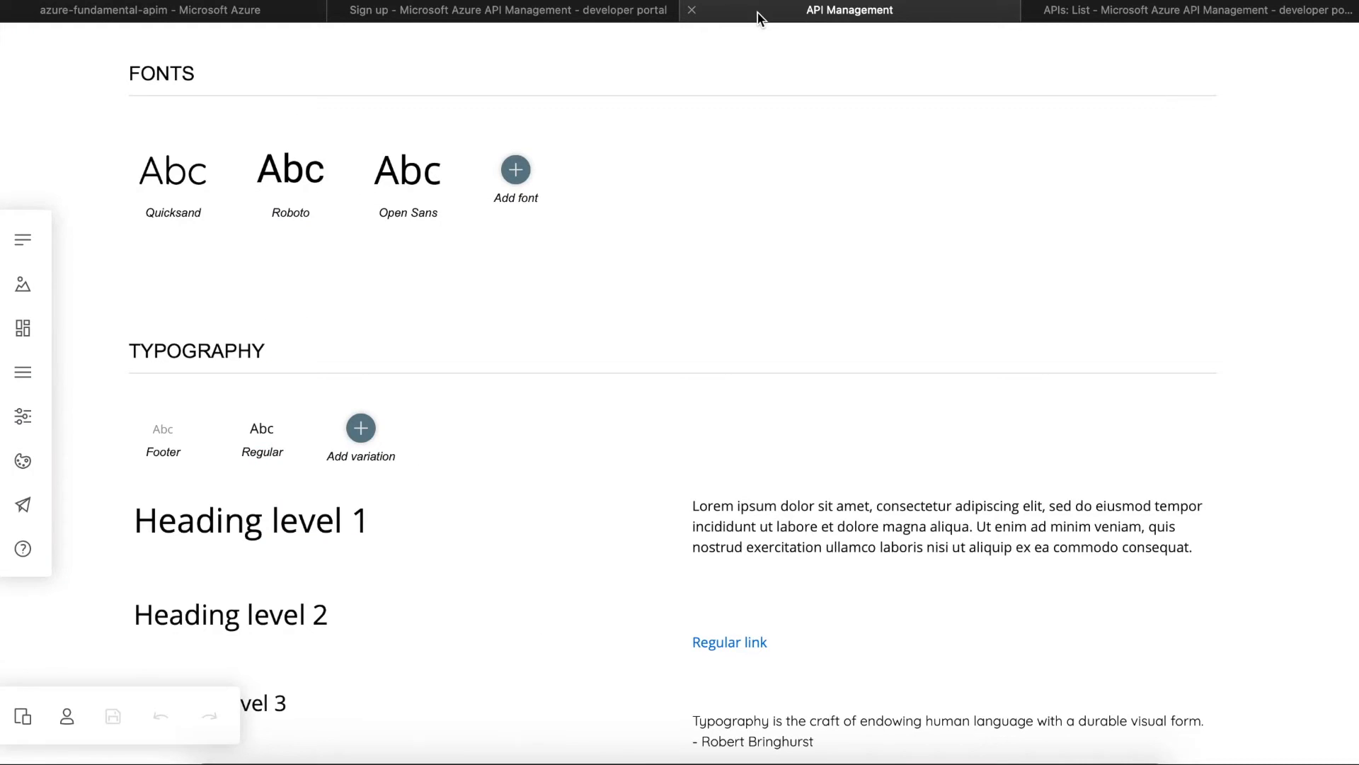
left_click(597, 17)
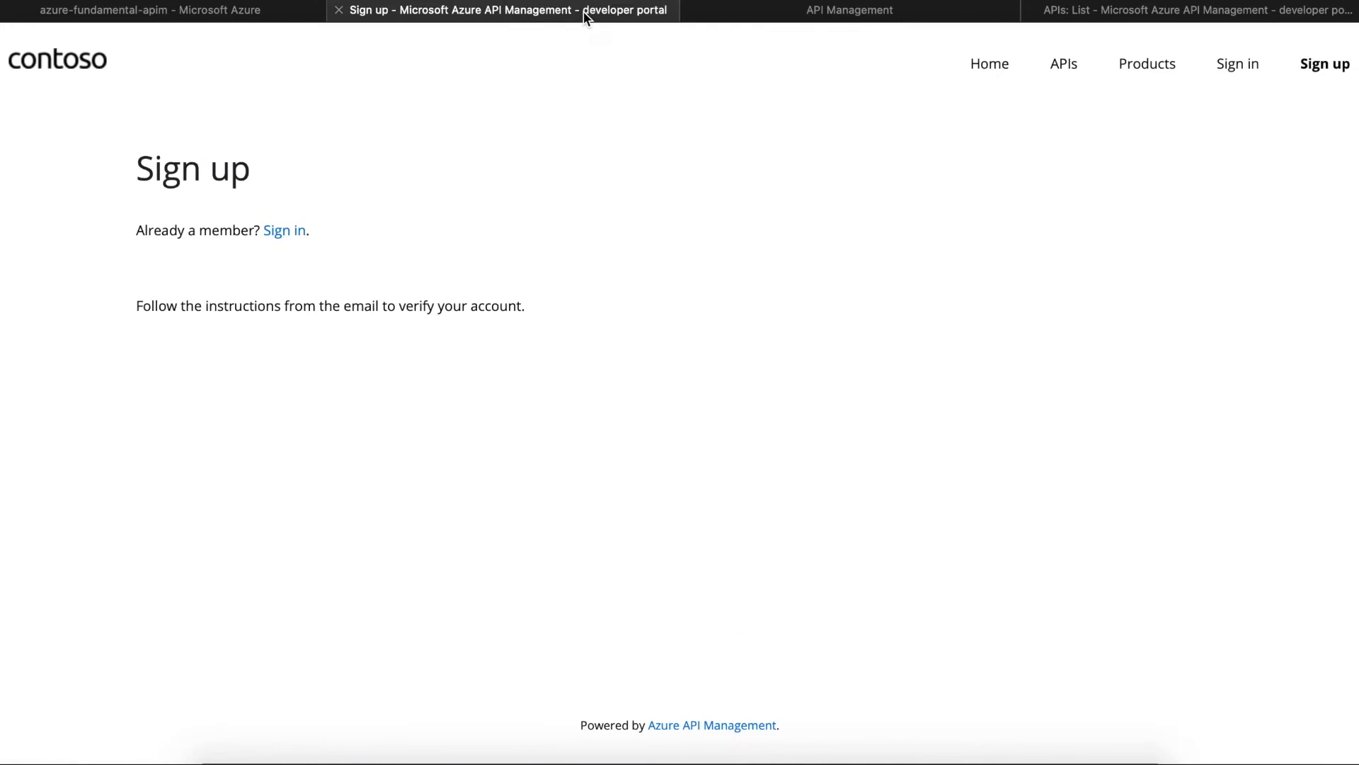
left_click(688, 12)
left_click(797, 13)
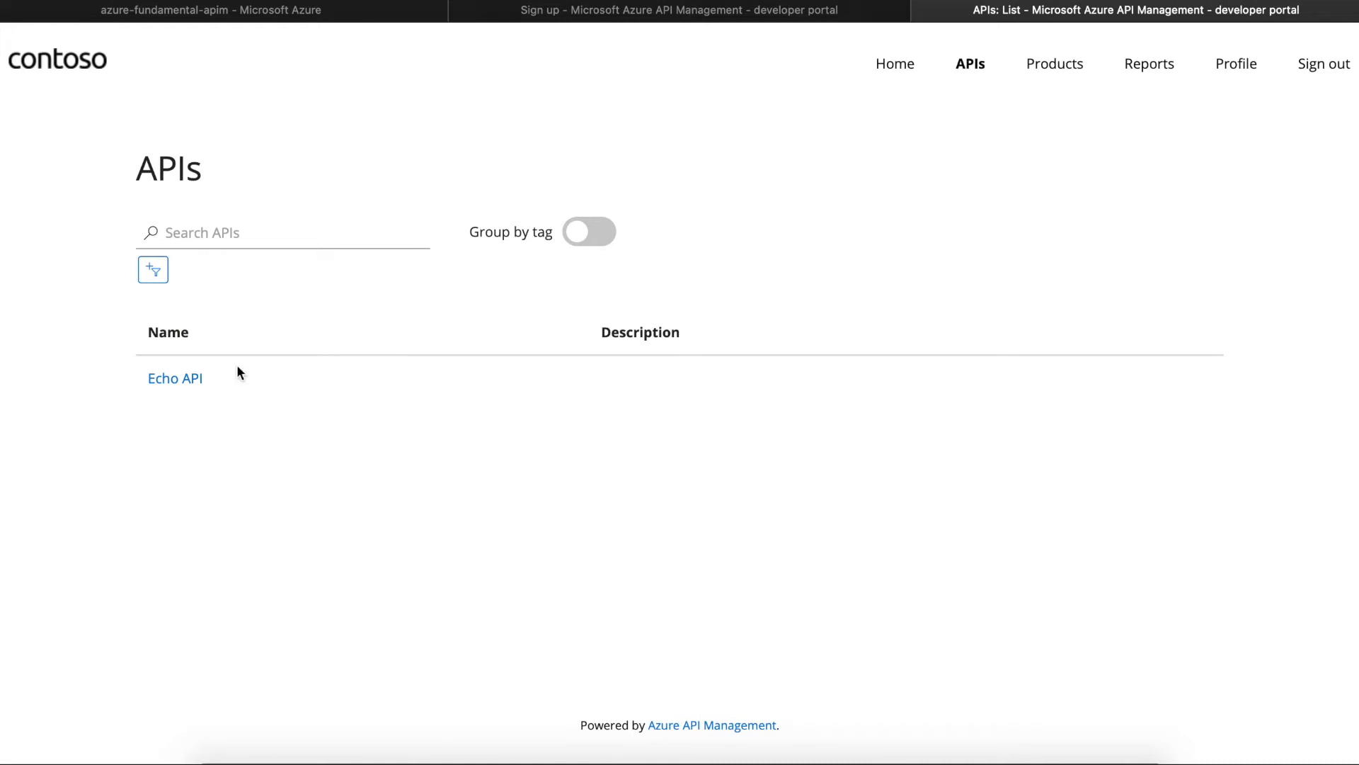
left_click(180, 377)
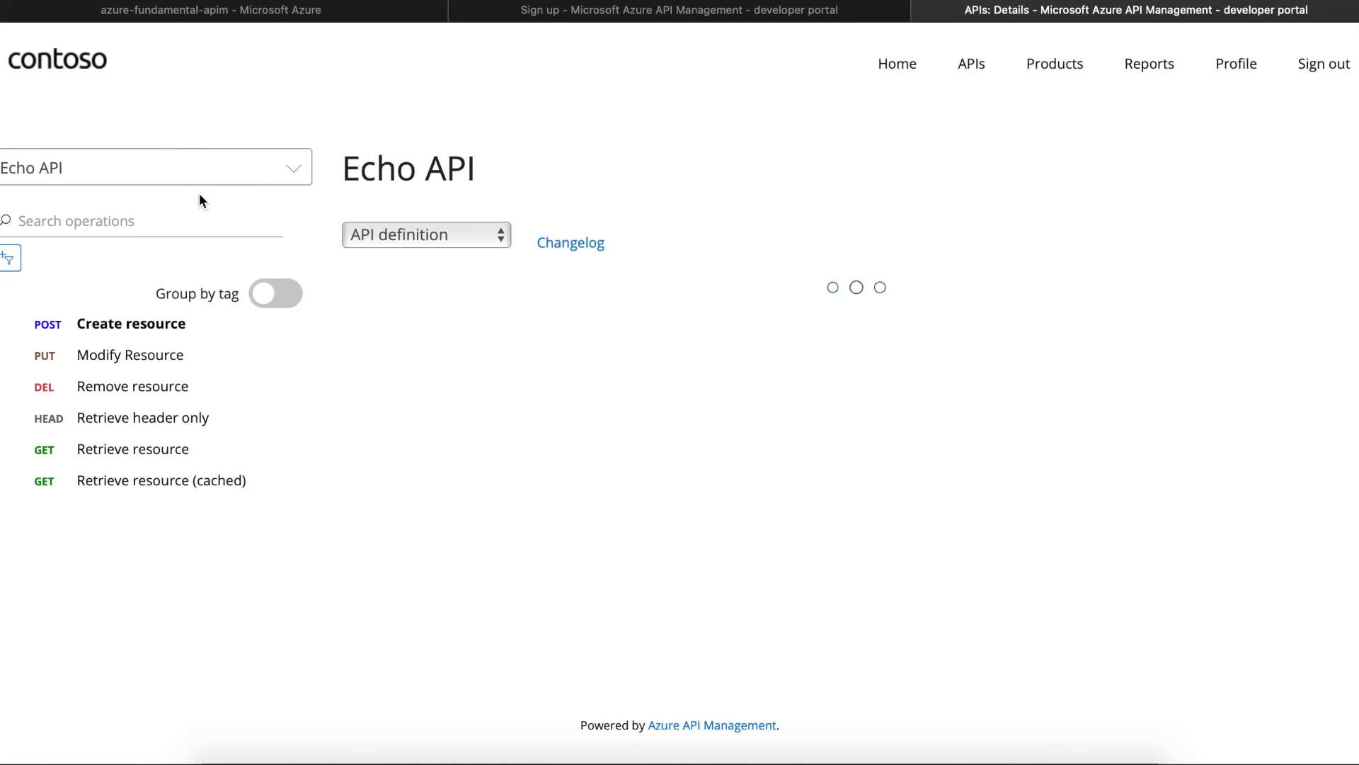
left_click(112, 453)
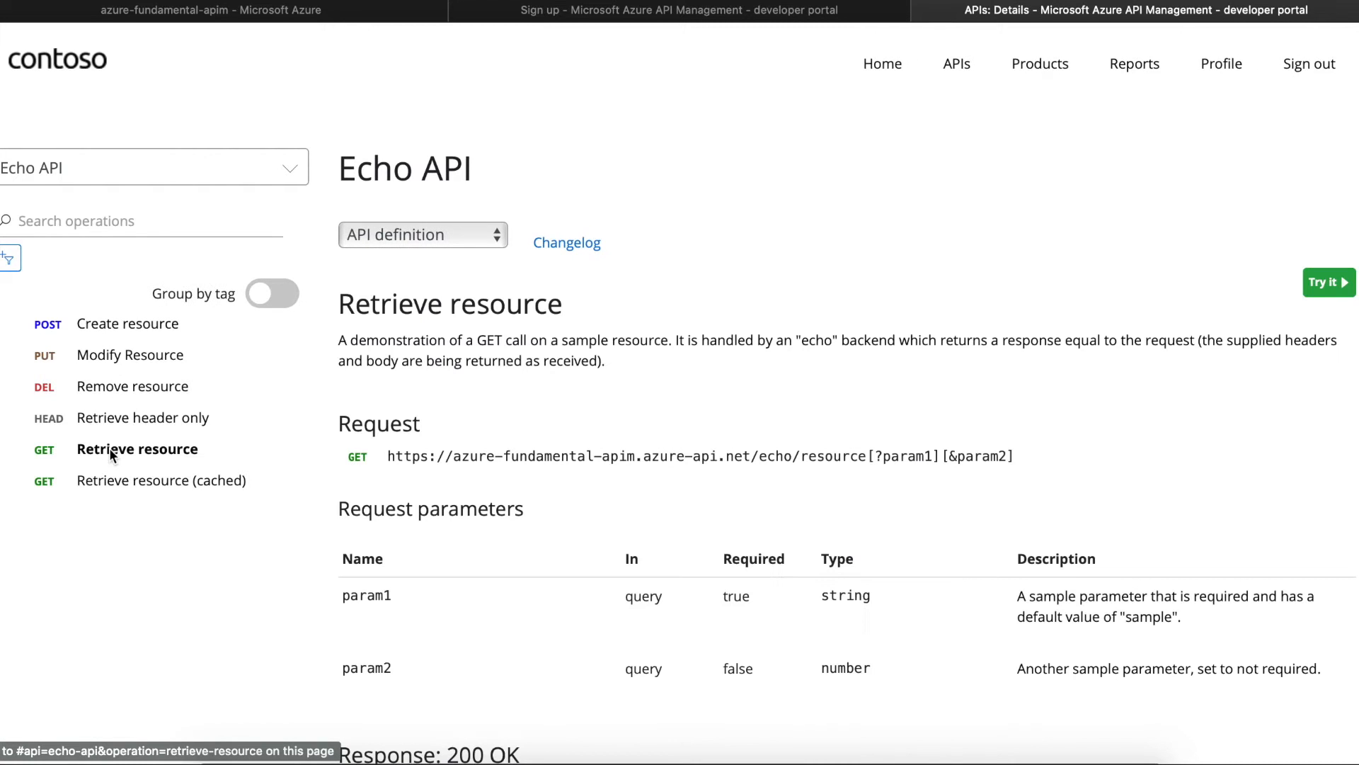
- Open the Retrieve resource try-it panel and send the test request
left_click(1325, 283)
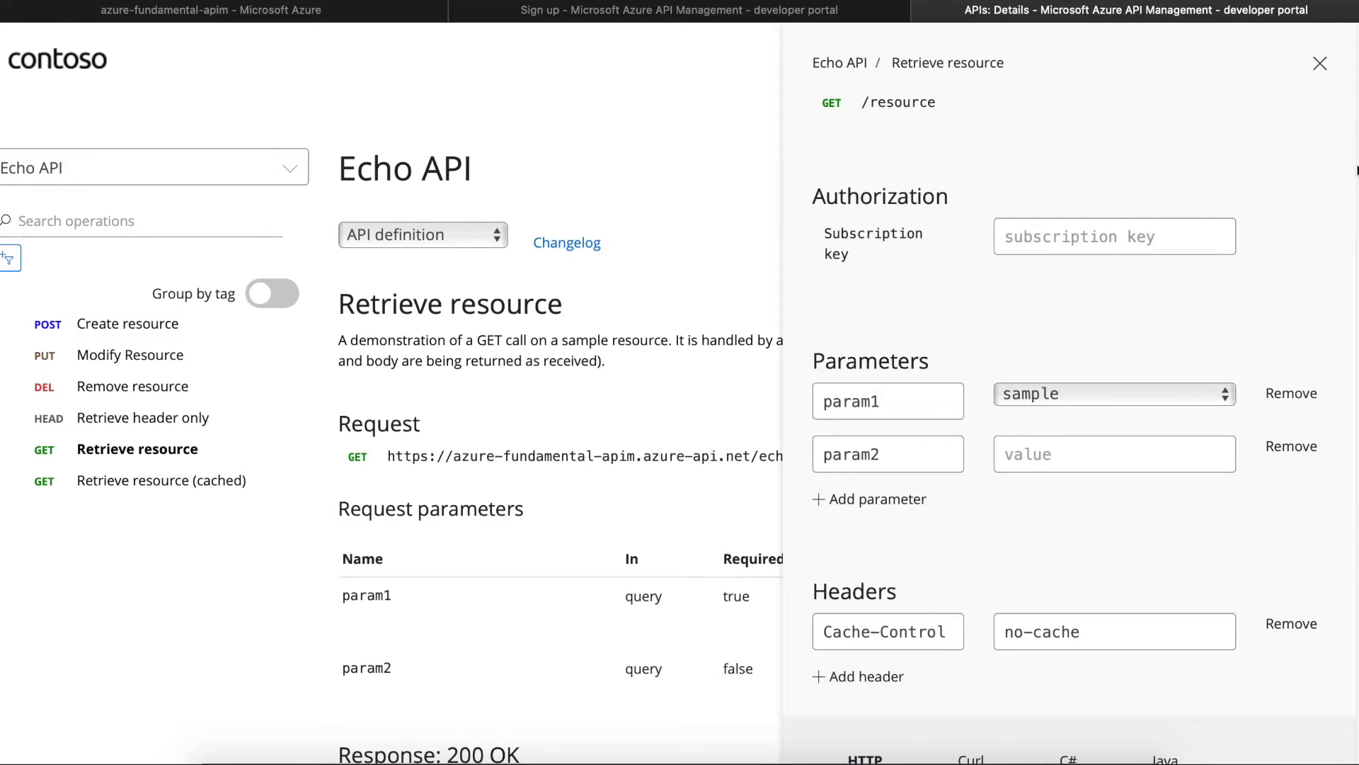
scroll(1349, 243, "down", 6)
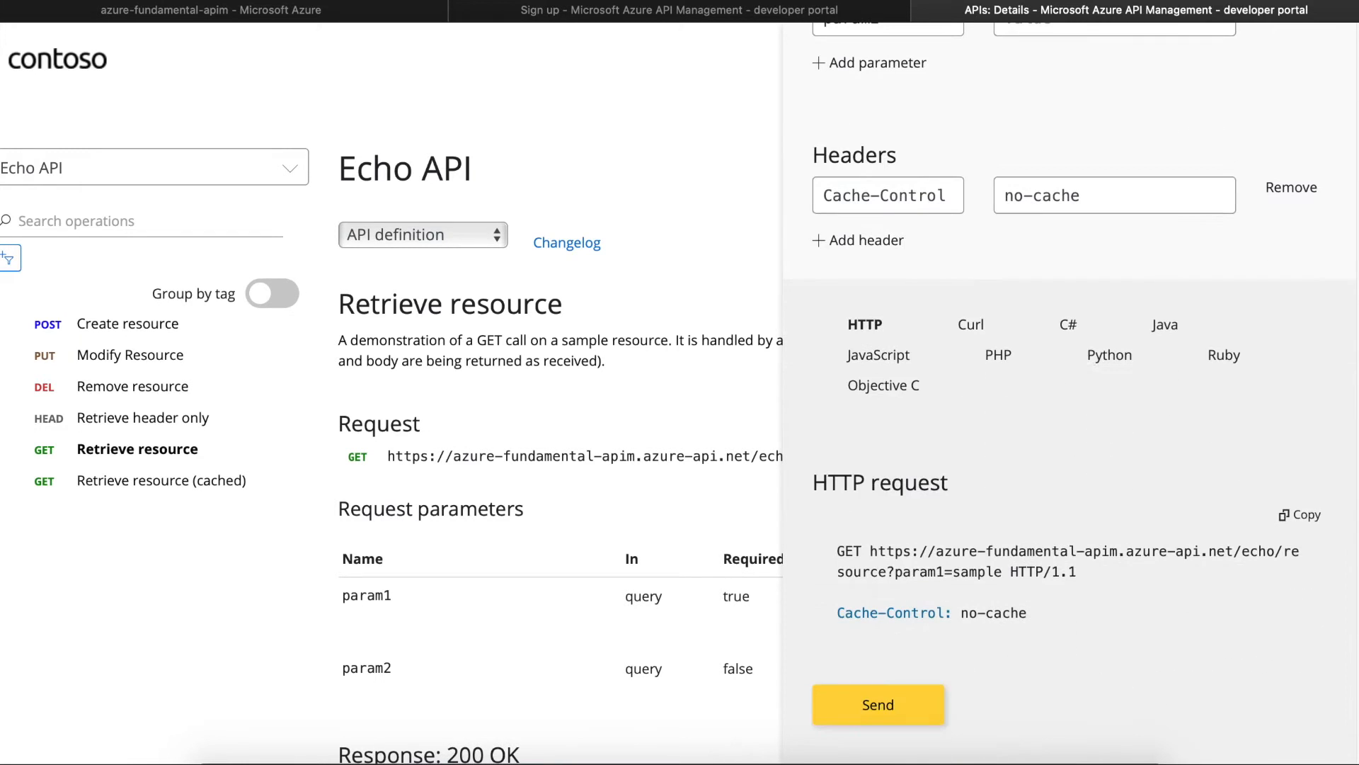
scroll(1069, 388, "up", 5)
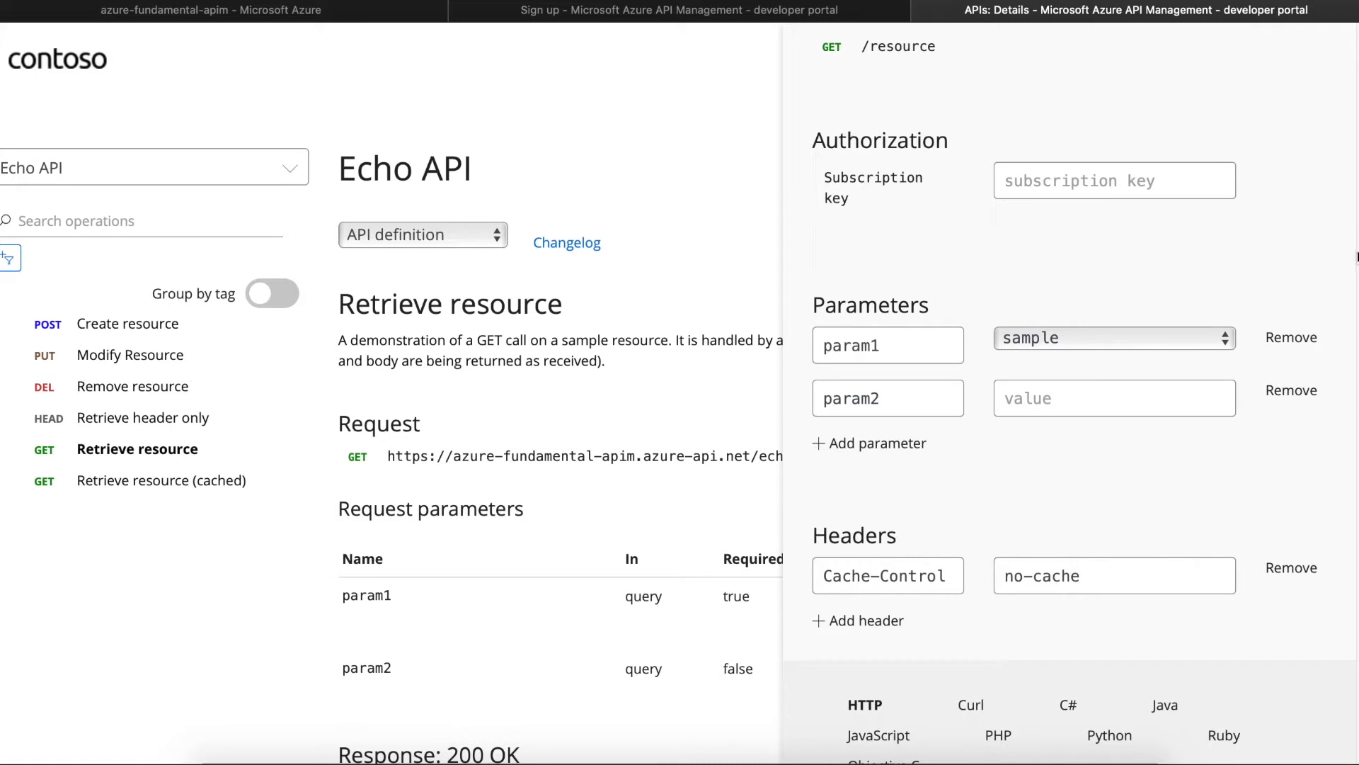
scroll(1356, 256, "down", 5)
left_click(887, 708)
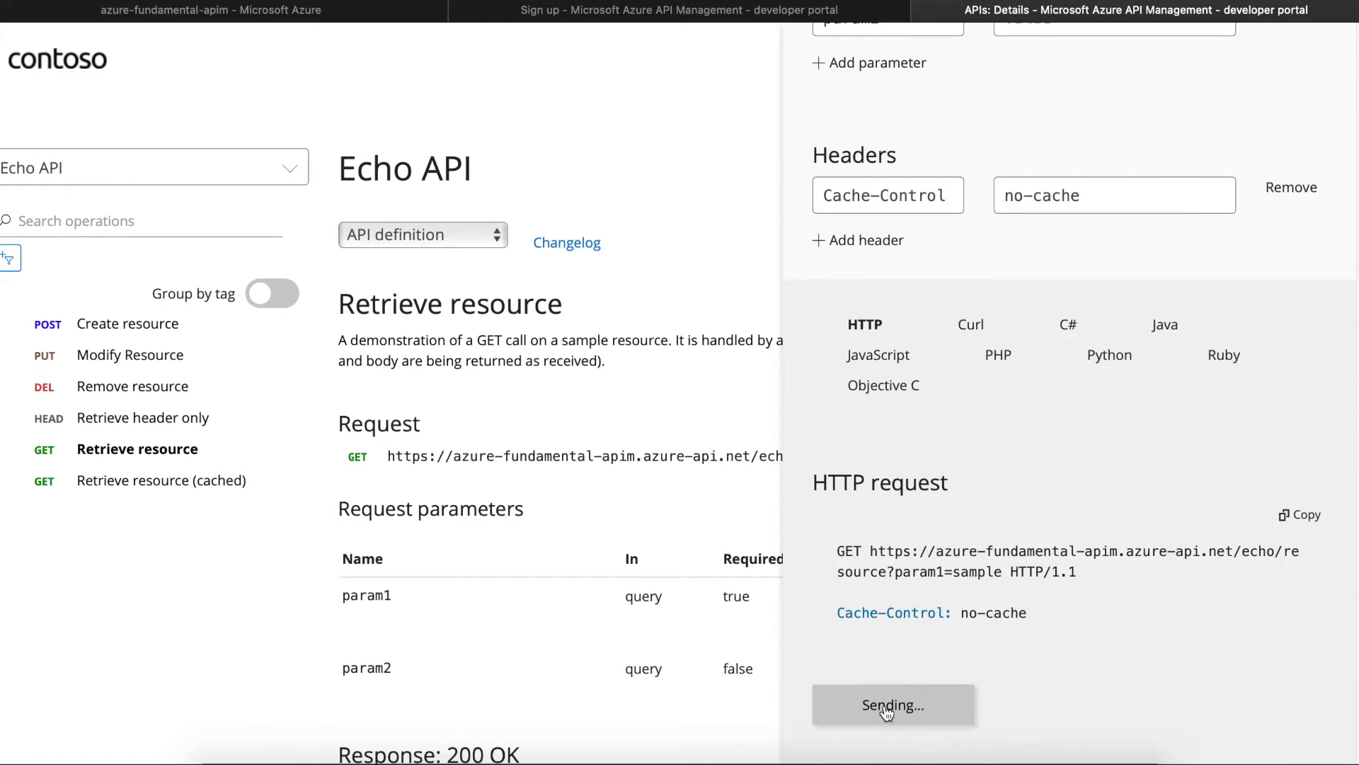
- Highlight the CORS error explanation from the failed call, then switch to the Sign up page
scroll(1069, 393, "down", 3)
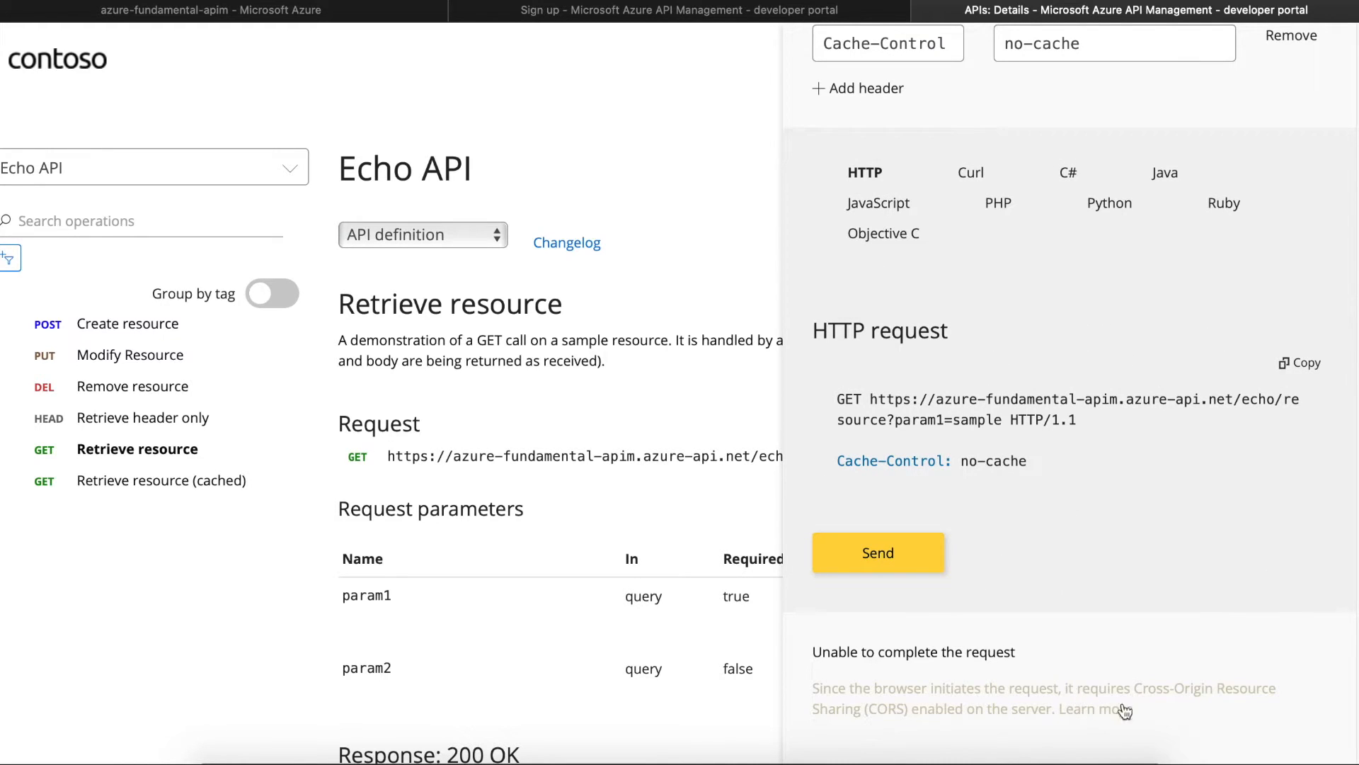
left_click_drag(1157, 712, 793, 682)
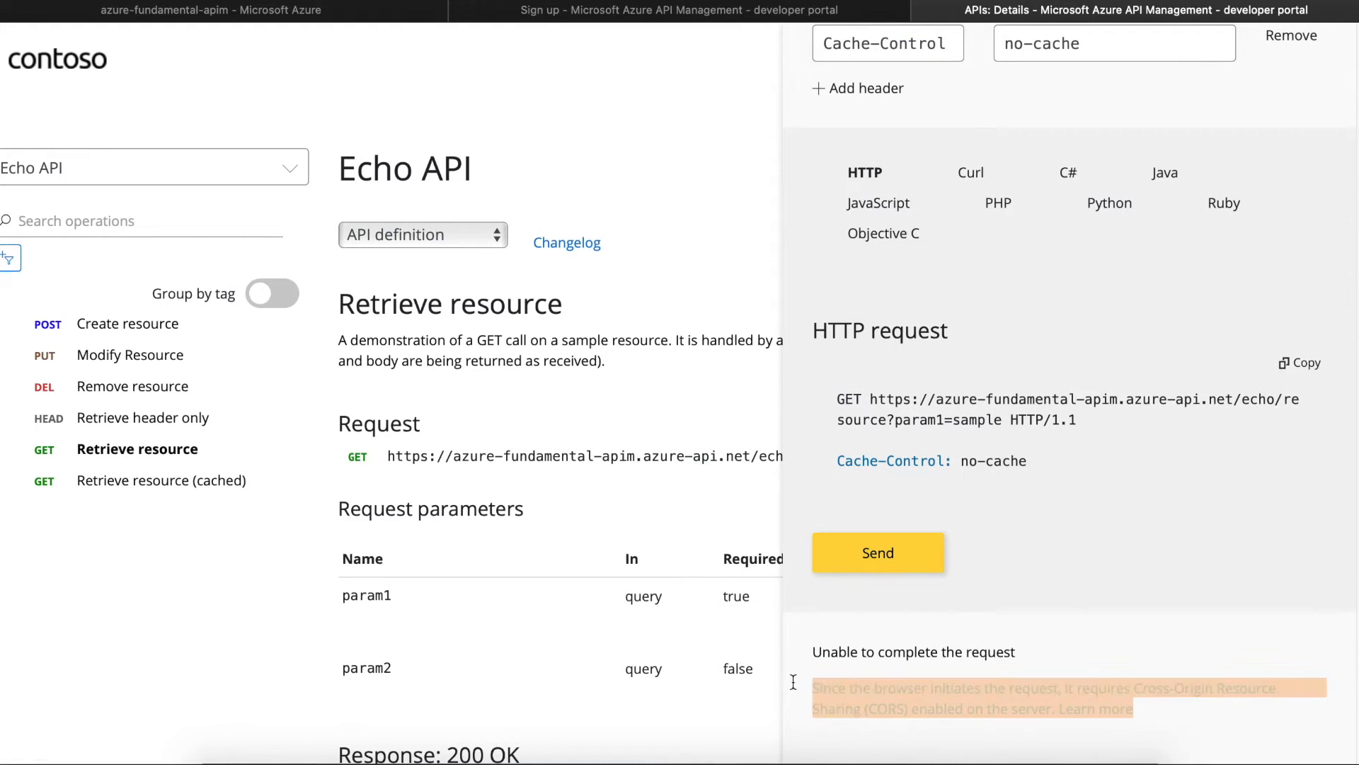
left_click(993, 678)
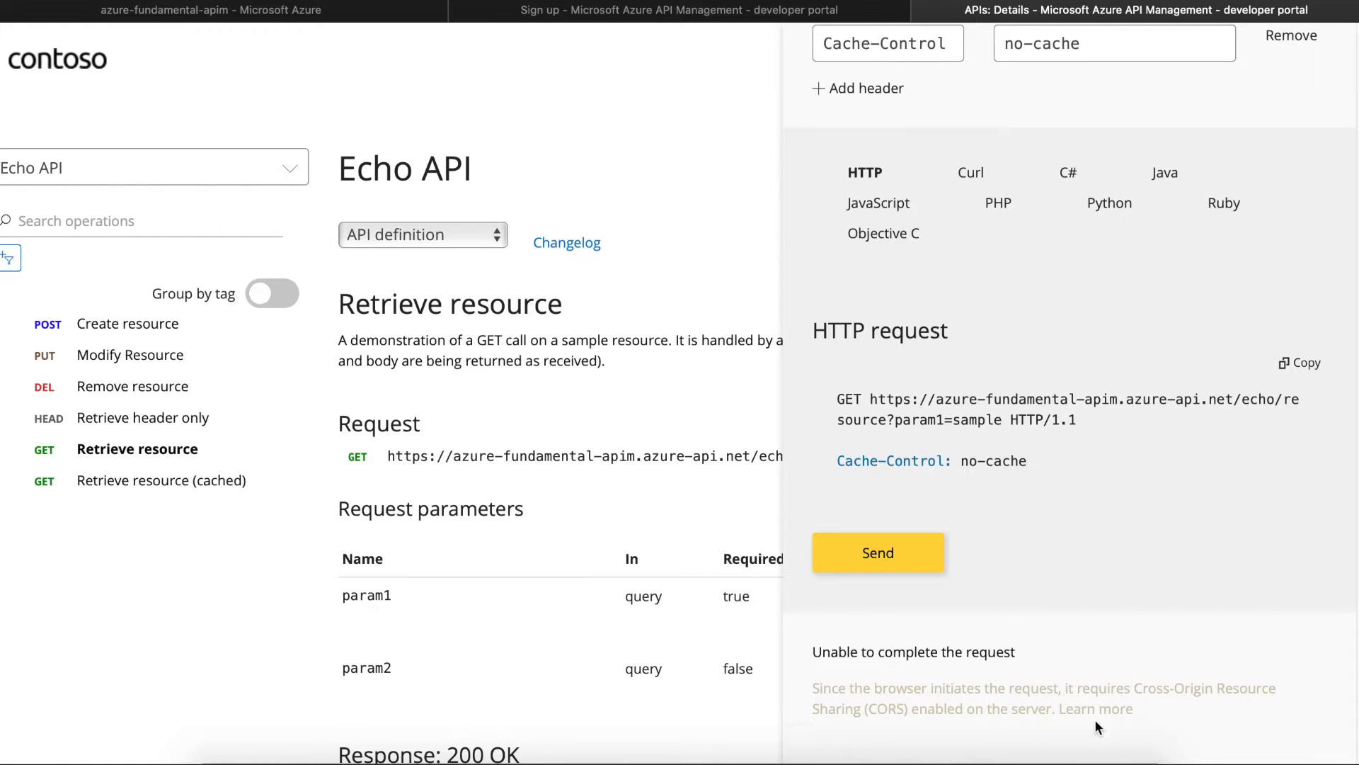
left_click_drag(1140, 707, 810, 681)
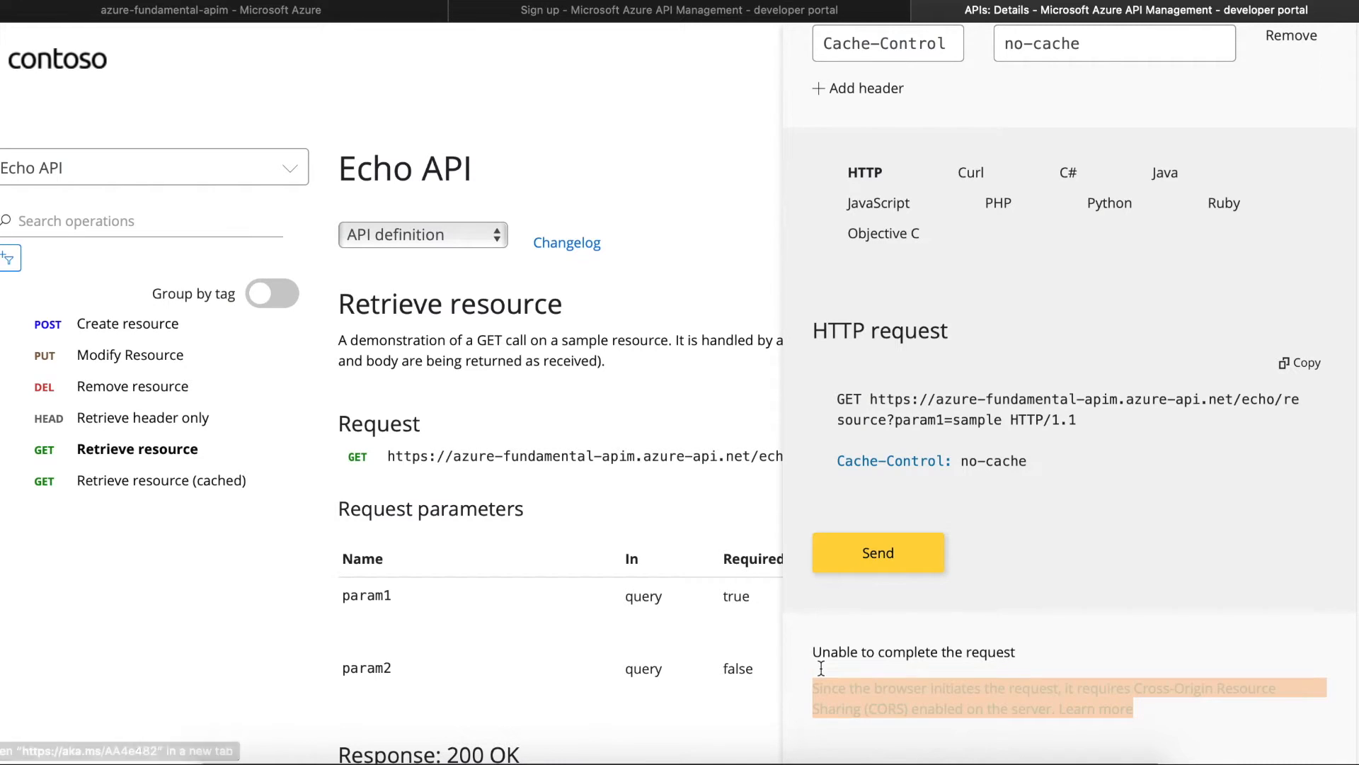
left_click(579, 17)
- Close the Sign up page and return to the azure-fundamental-apim service overview
left_click(333, 22)
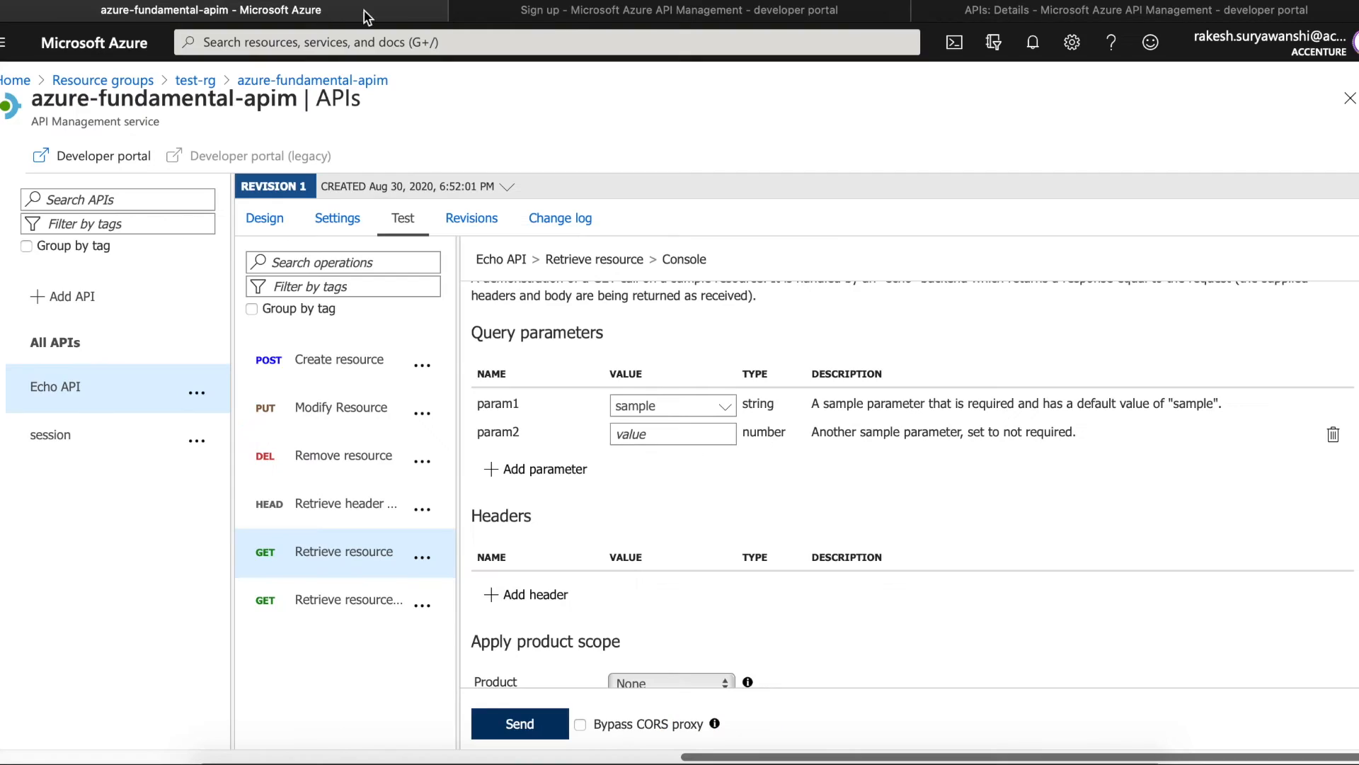
left_click(465, 18)
left_click(464, 19)
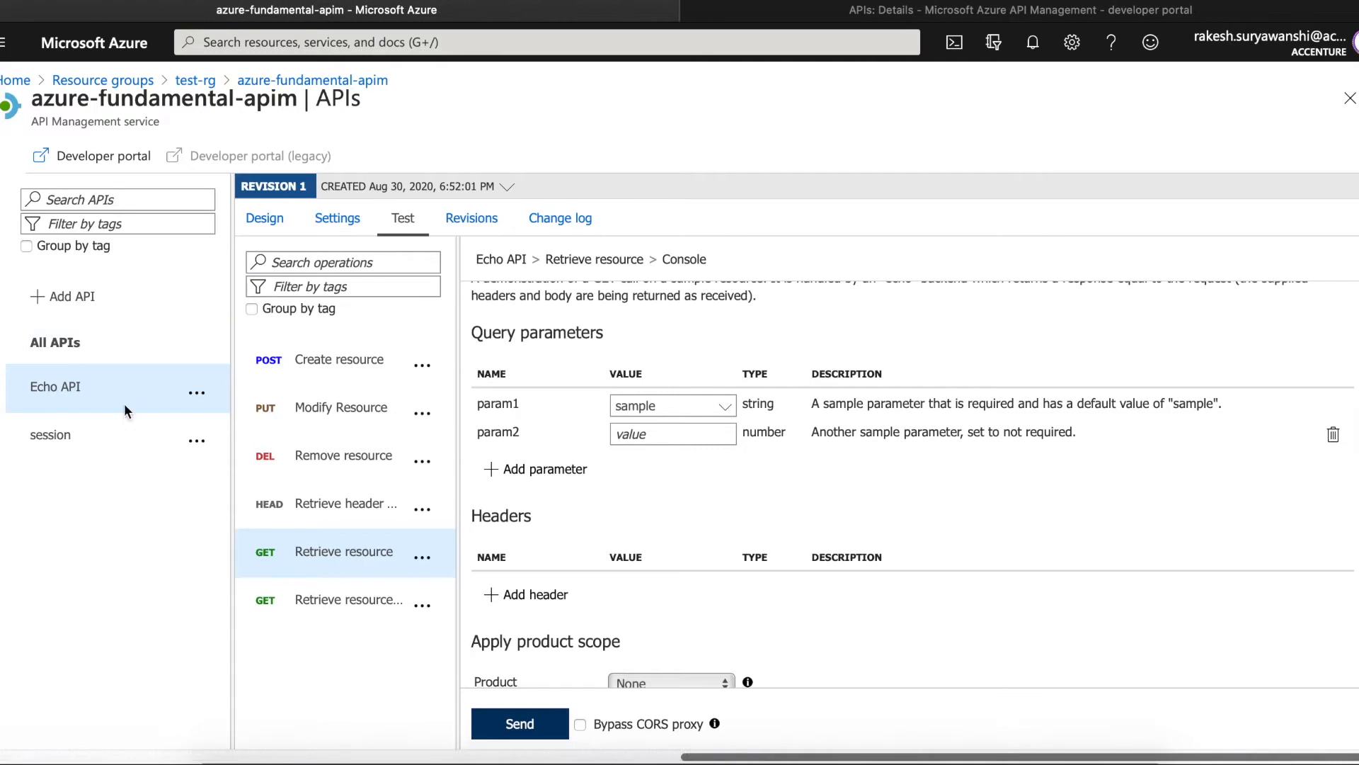
left_click(312, 80)
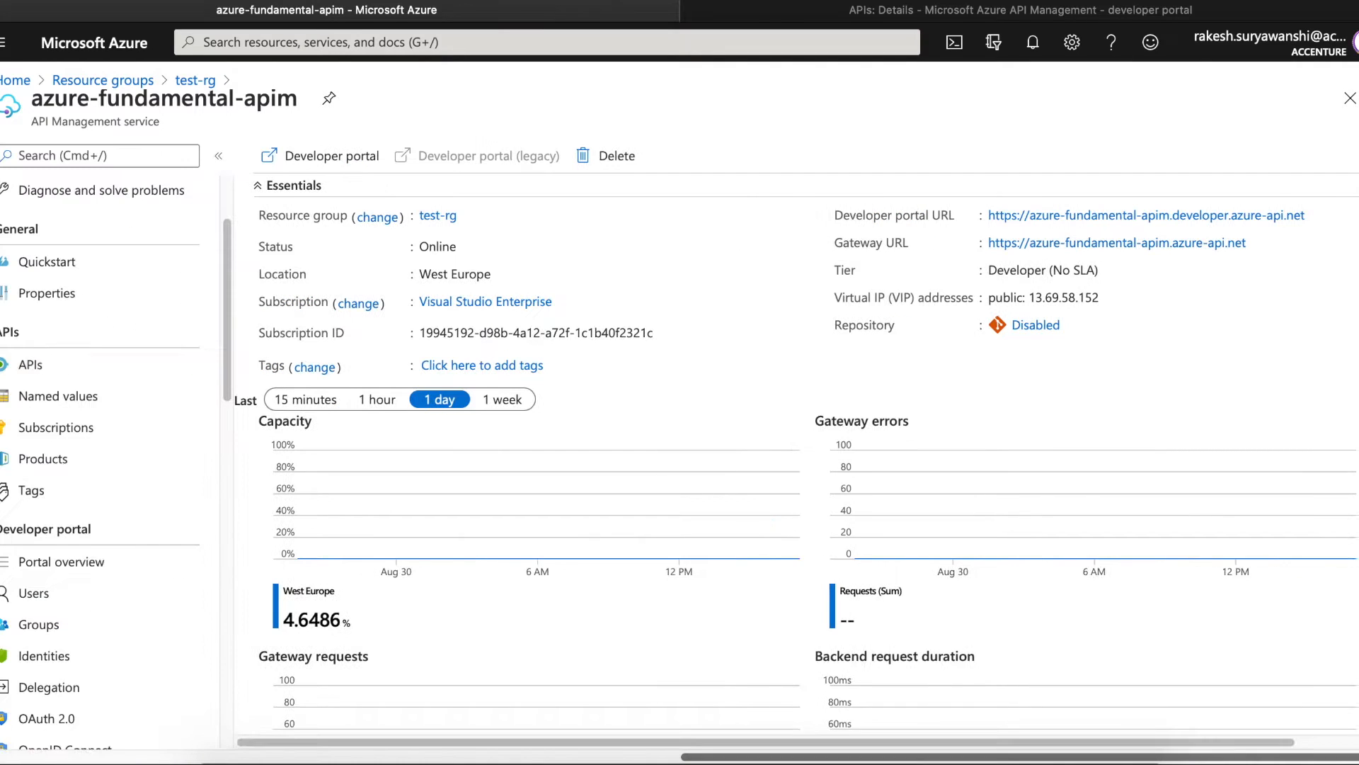
scroll(228, 368, "down", 2)
left_click_drag(228, 388, 223, 521)
- Enable CORS for the developer portal origin from Portal overview, confirming Yes
left_click(116, 159)
type("cor")
key("BackSpace")
key("BackSpace")
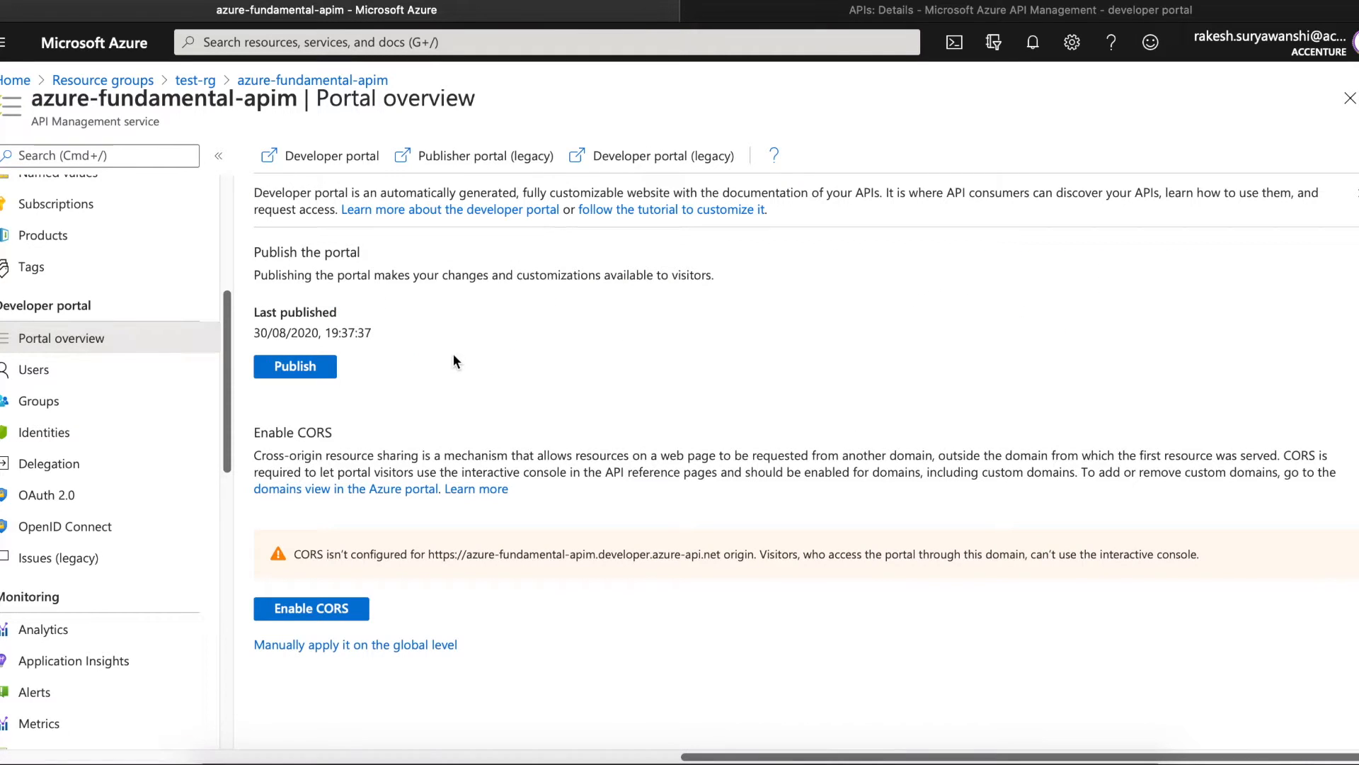
left_click(325, 610)
left_click(301, 280)
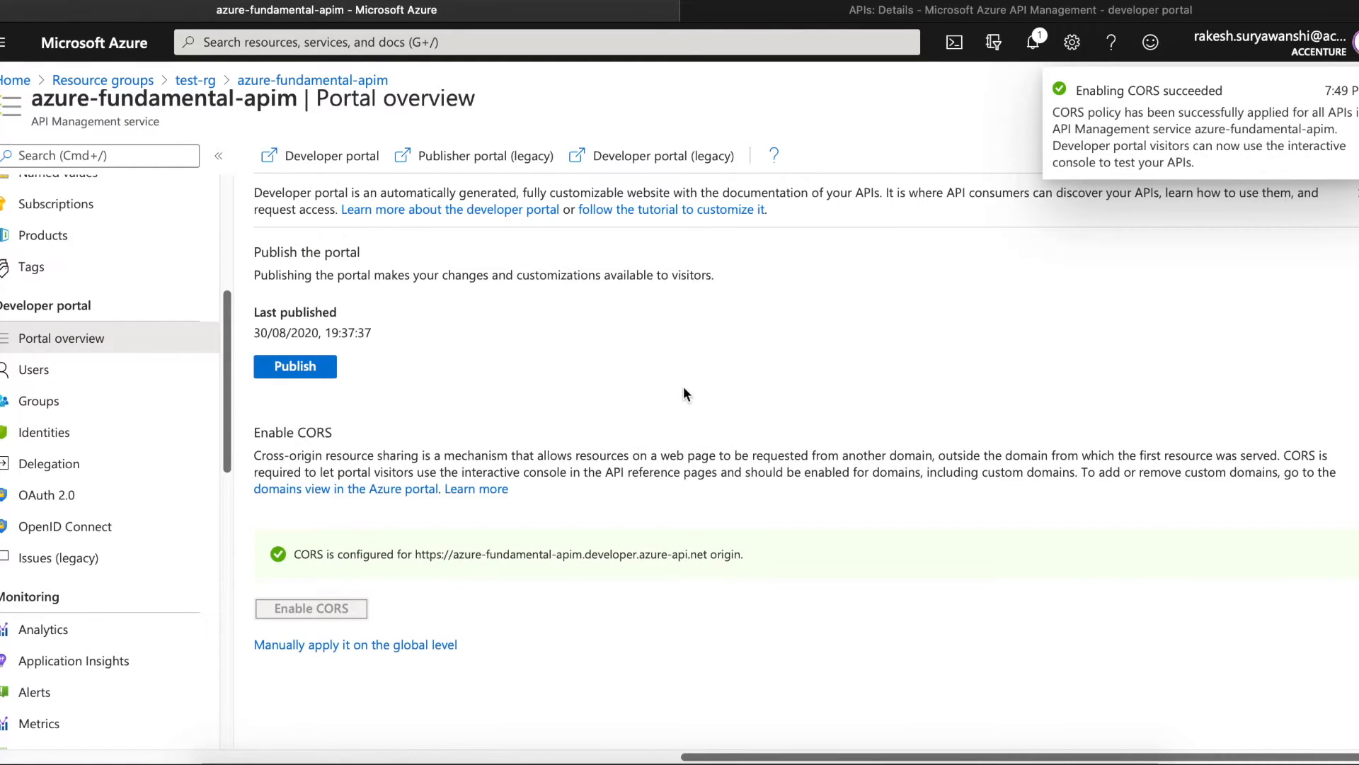
- Resend the Retrieve resource request and note the 401 Unauthorized missing-subscription-key response
left_click(869, 14)
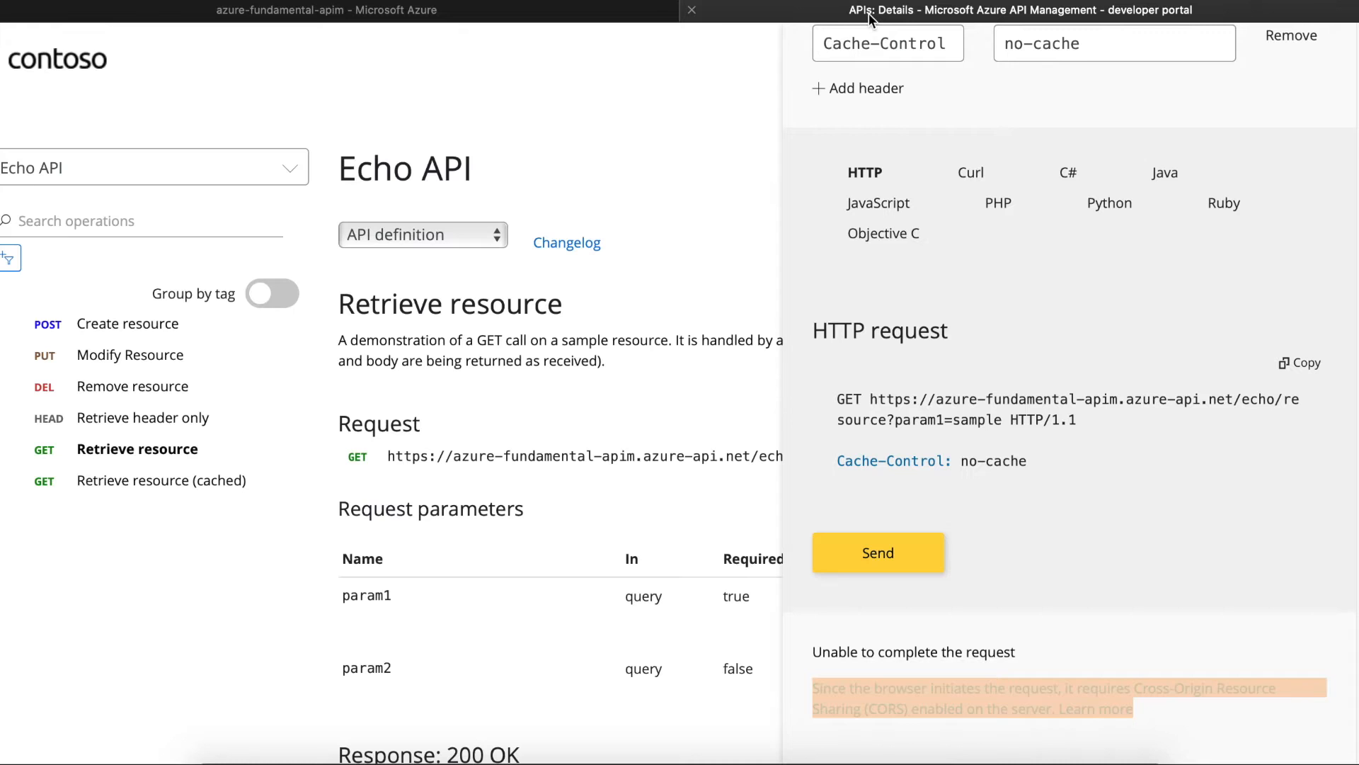
left_click(879, 559)
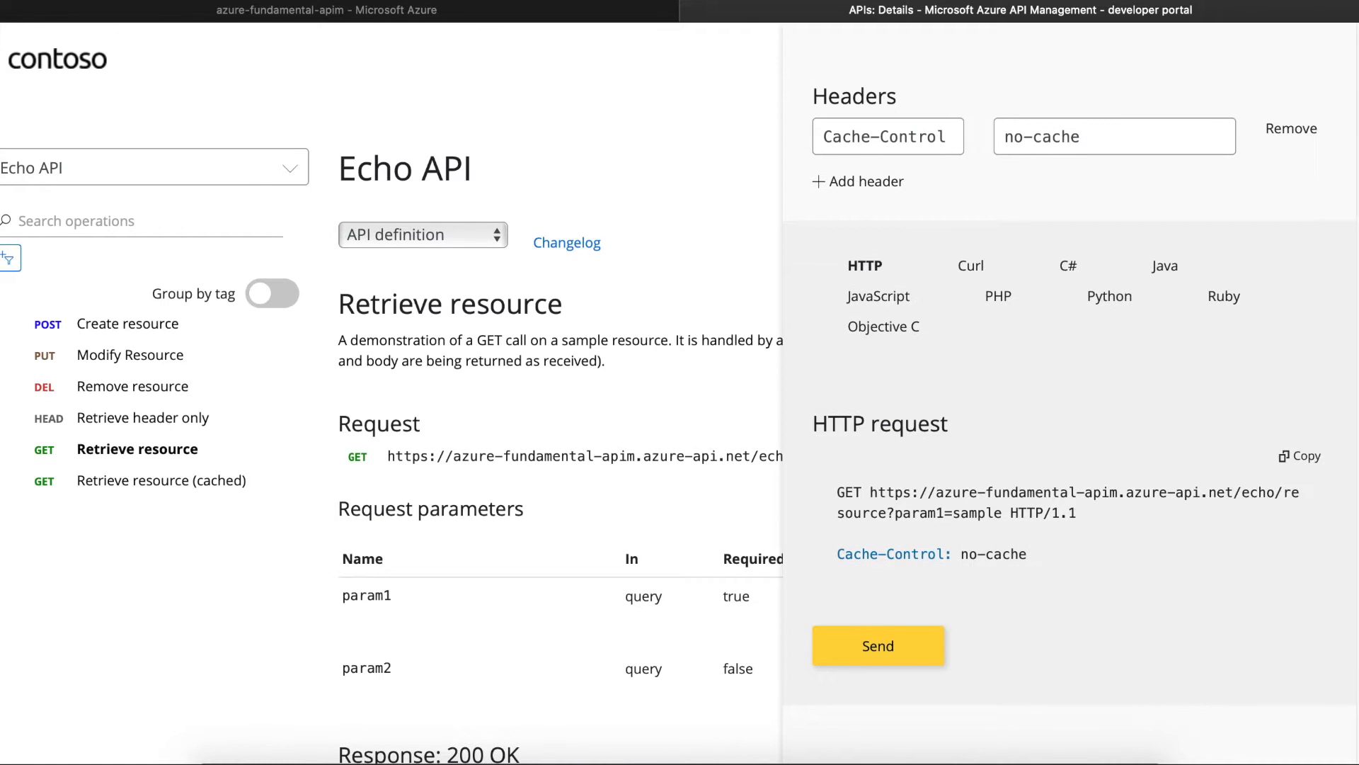
scroll(1353, 620, "down", 6)
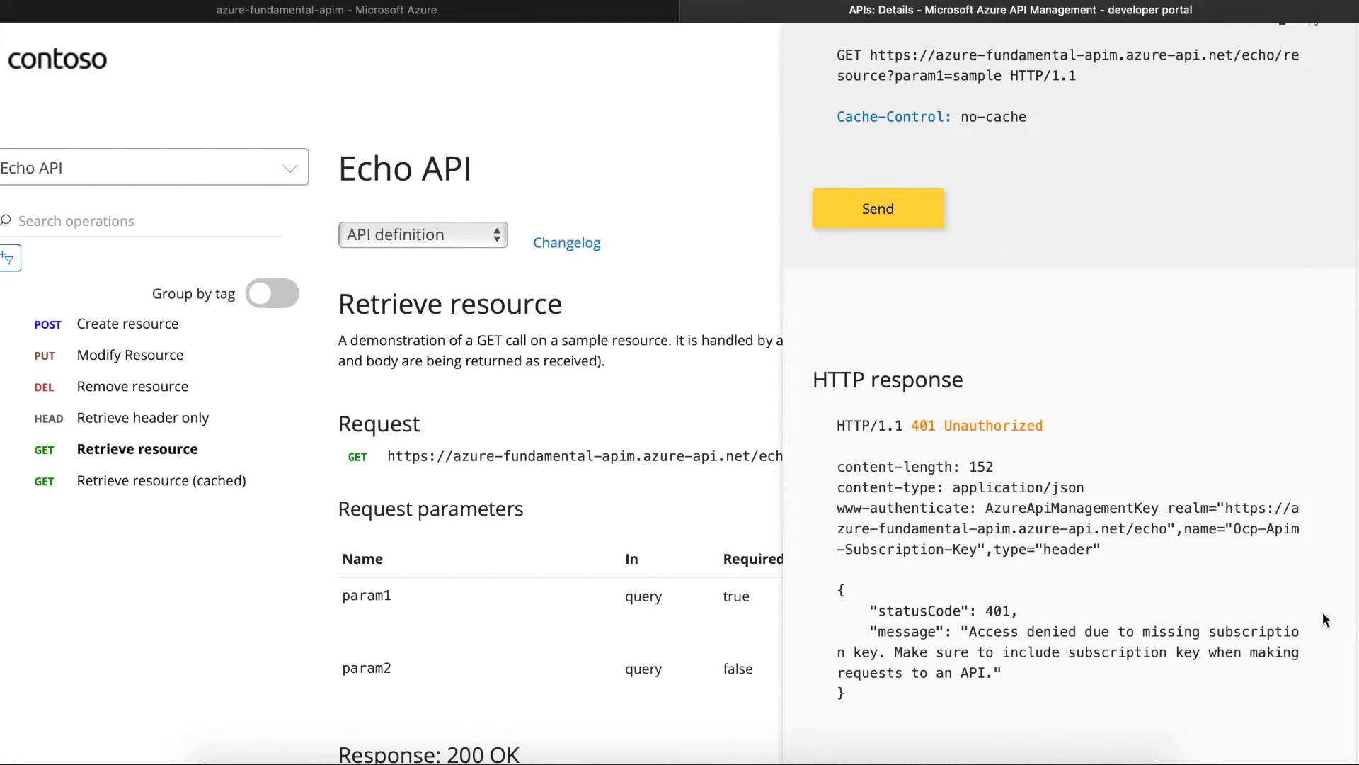
left_click_drag(911, 425, 1051, 422)
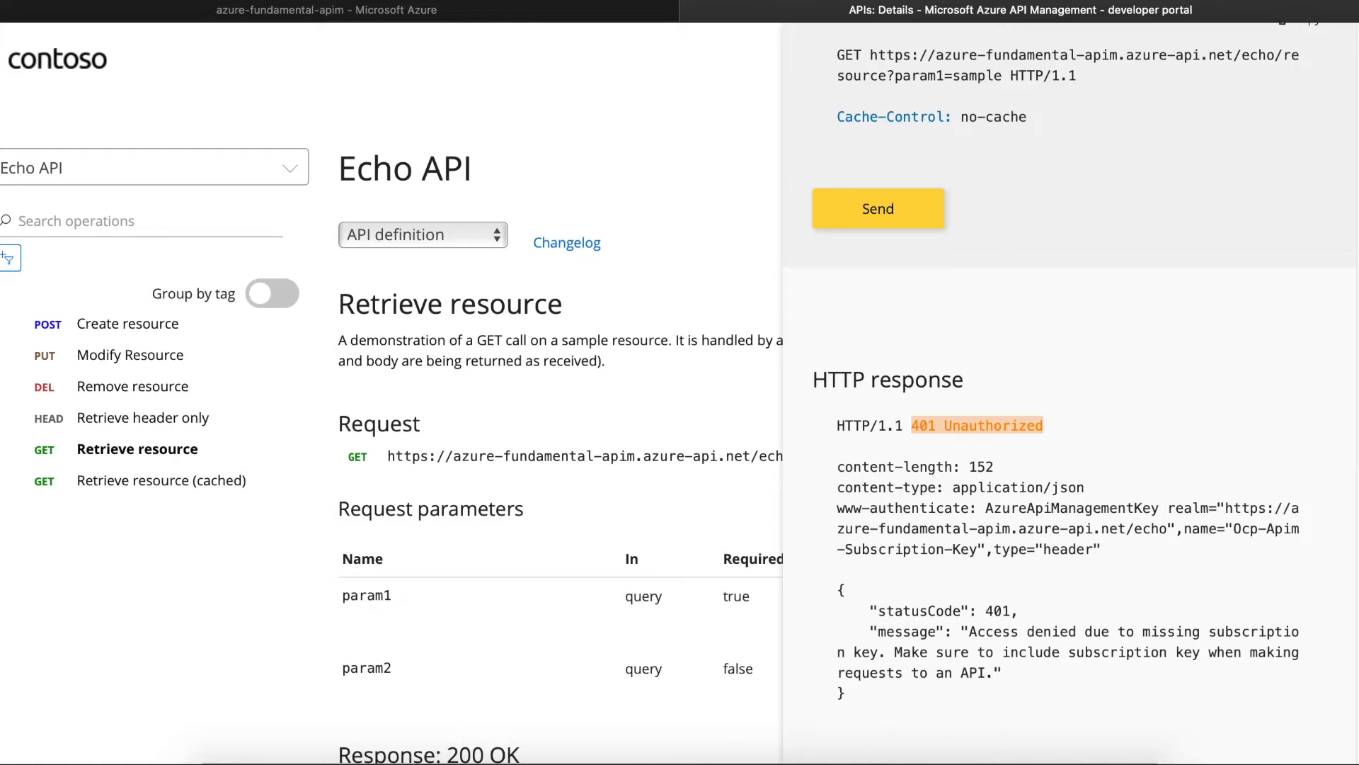
left_click_drag(969, 629, 988, 668)
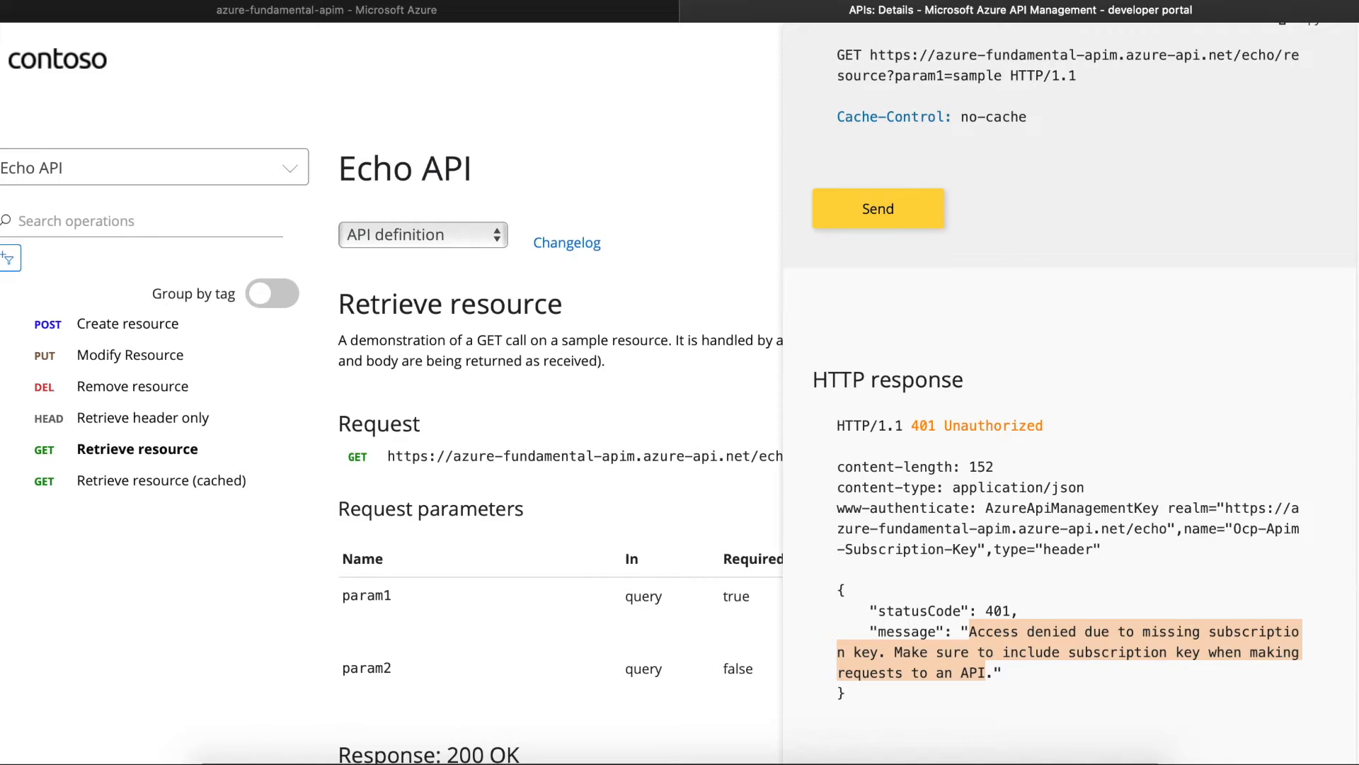
scroll(1069, 389, "up", 12)
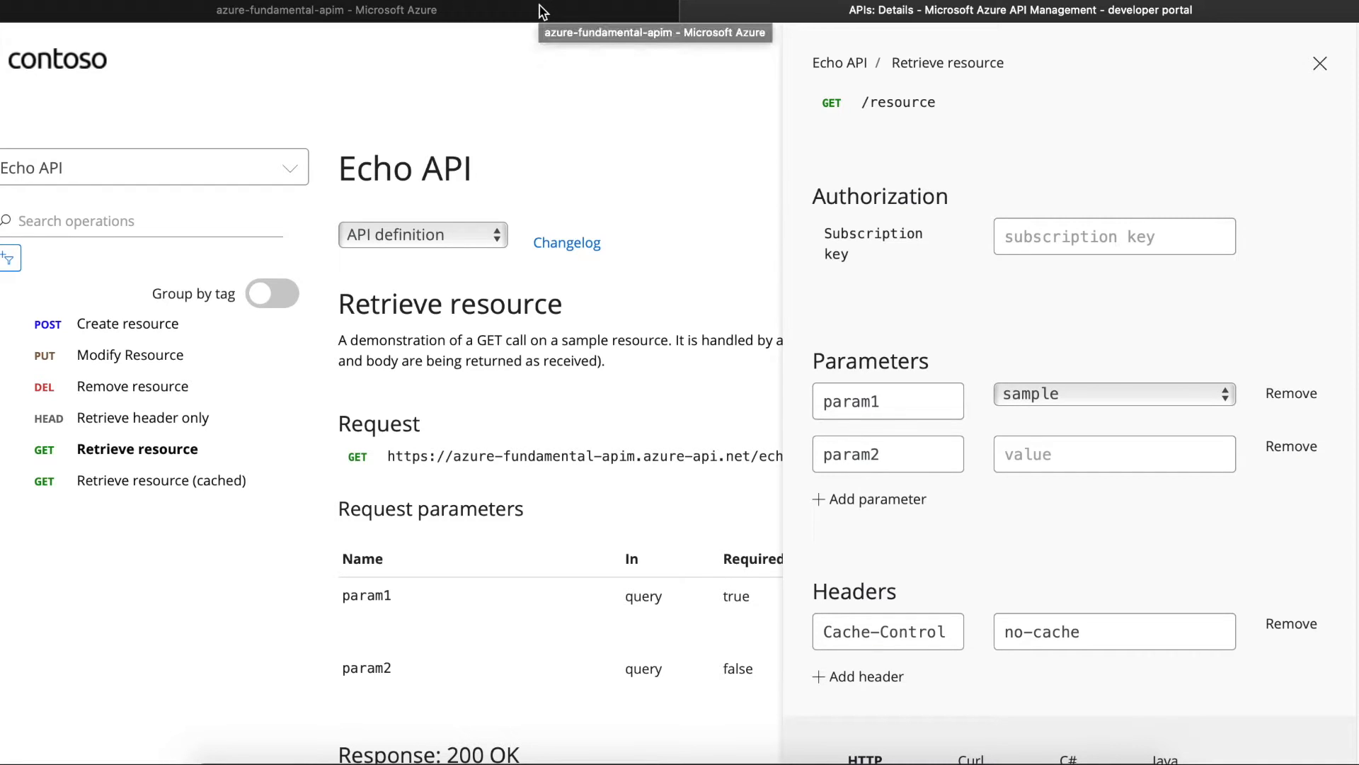
- Close the developer portal tab and reopen its home page from the service Overview
left_click(693, 11)
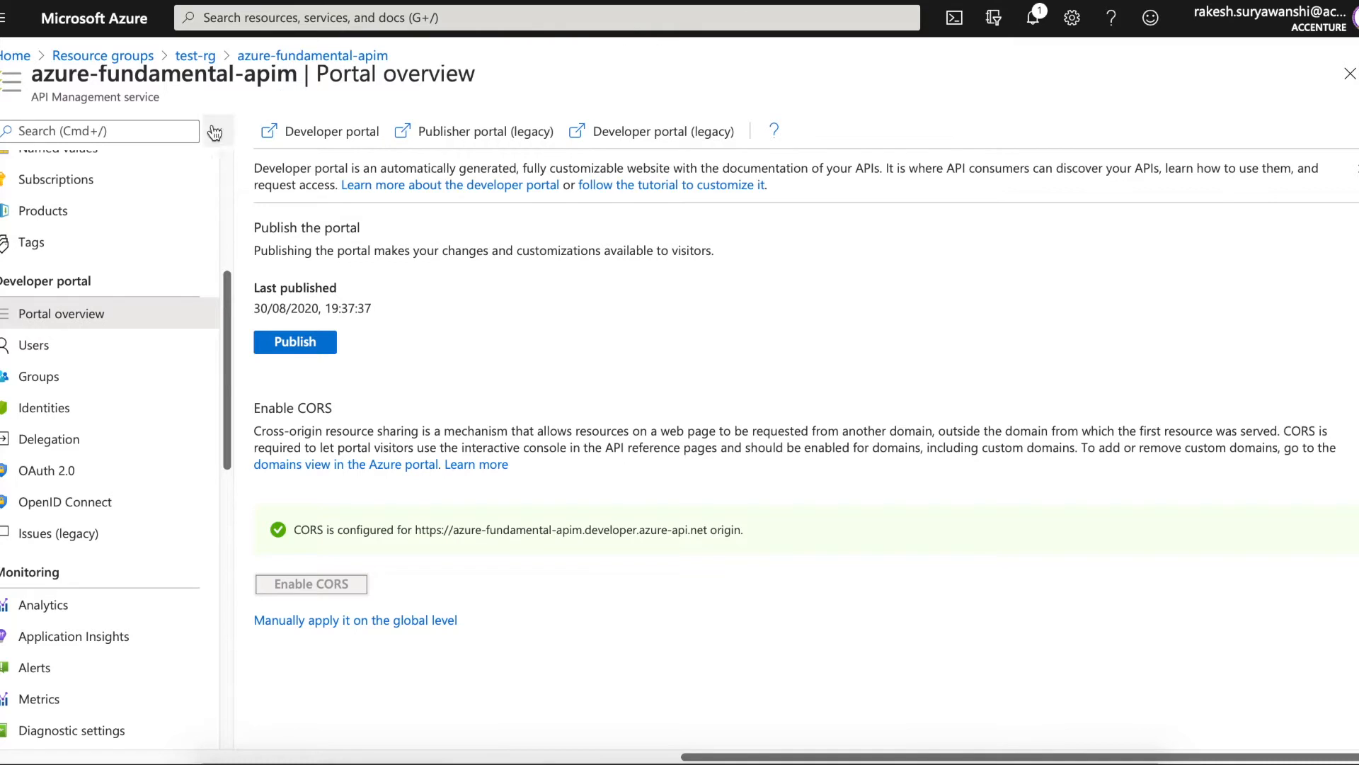
left_click(228, 168)
left_click(44, 166)
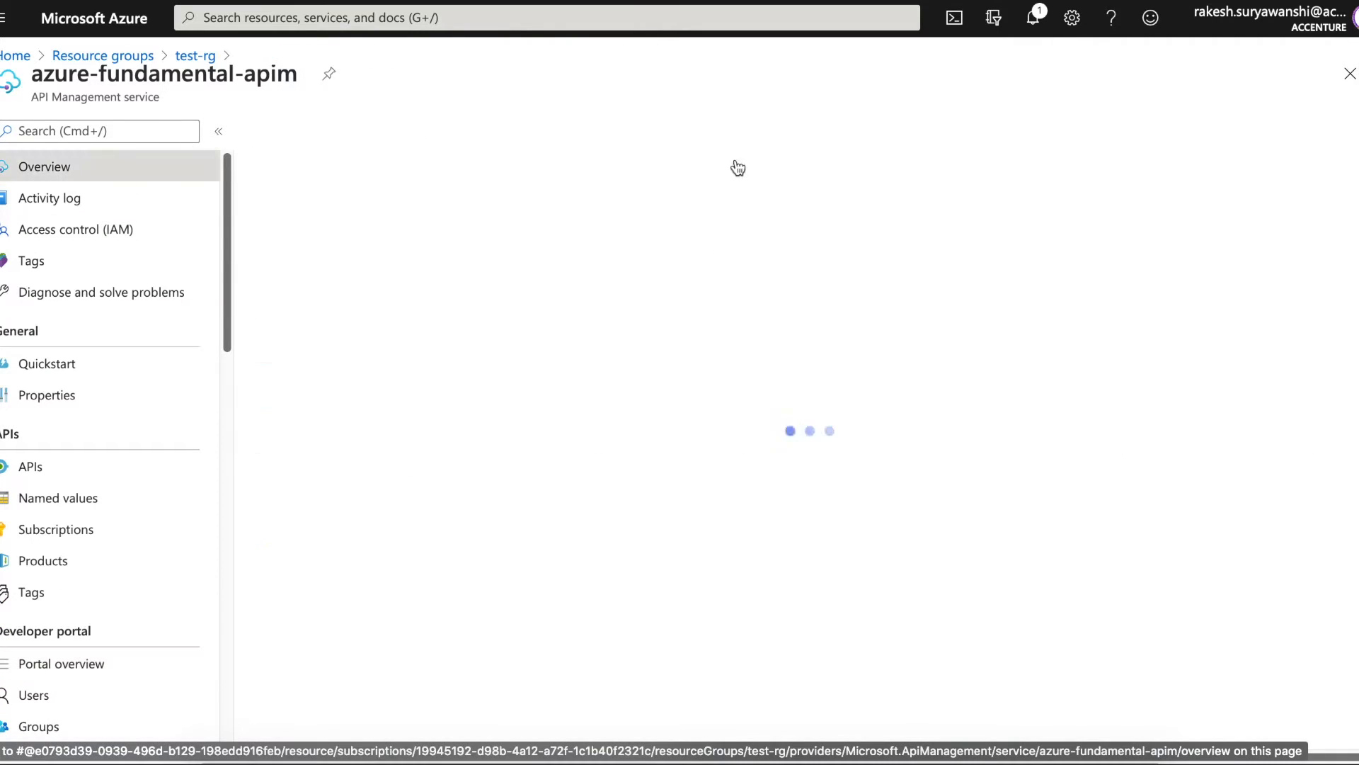
left_click(1061, 191)
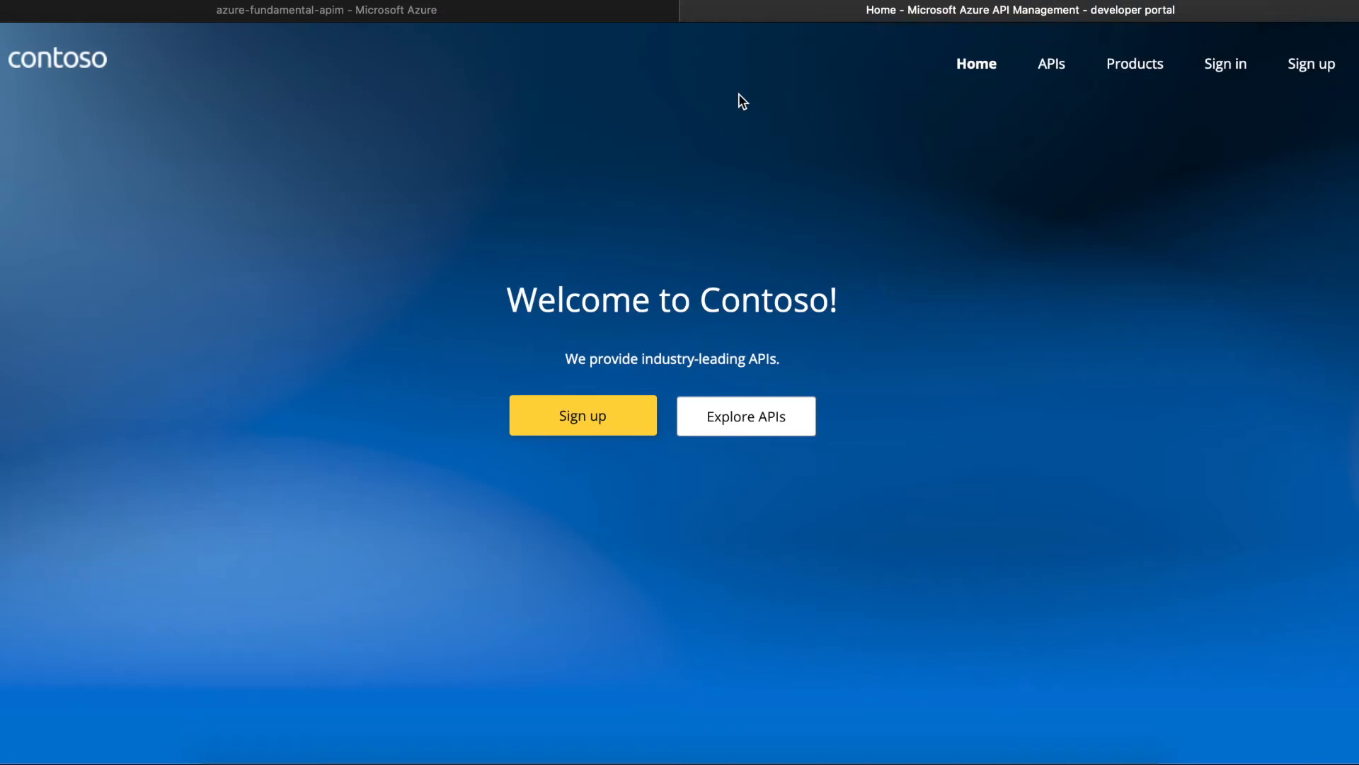
- Sign in to the developer portal and open the Unlimited product
left_click(1211, 63)
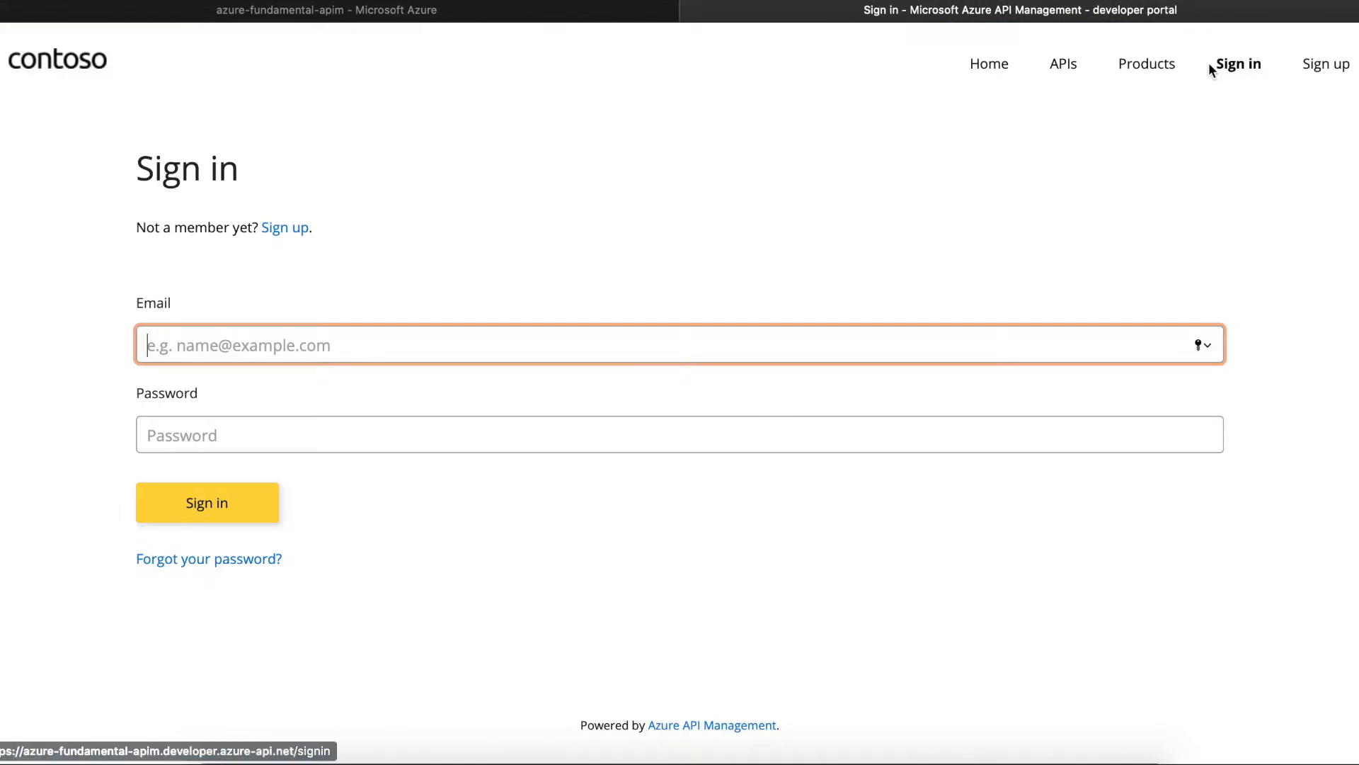
type("mm")
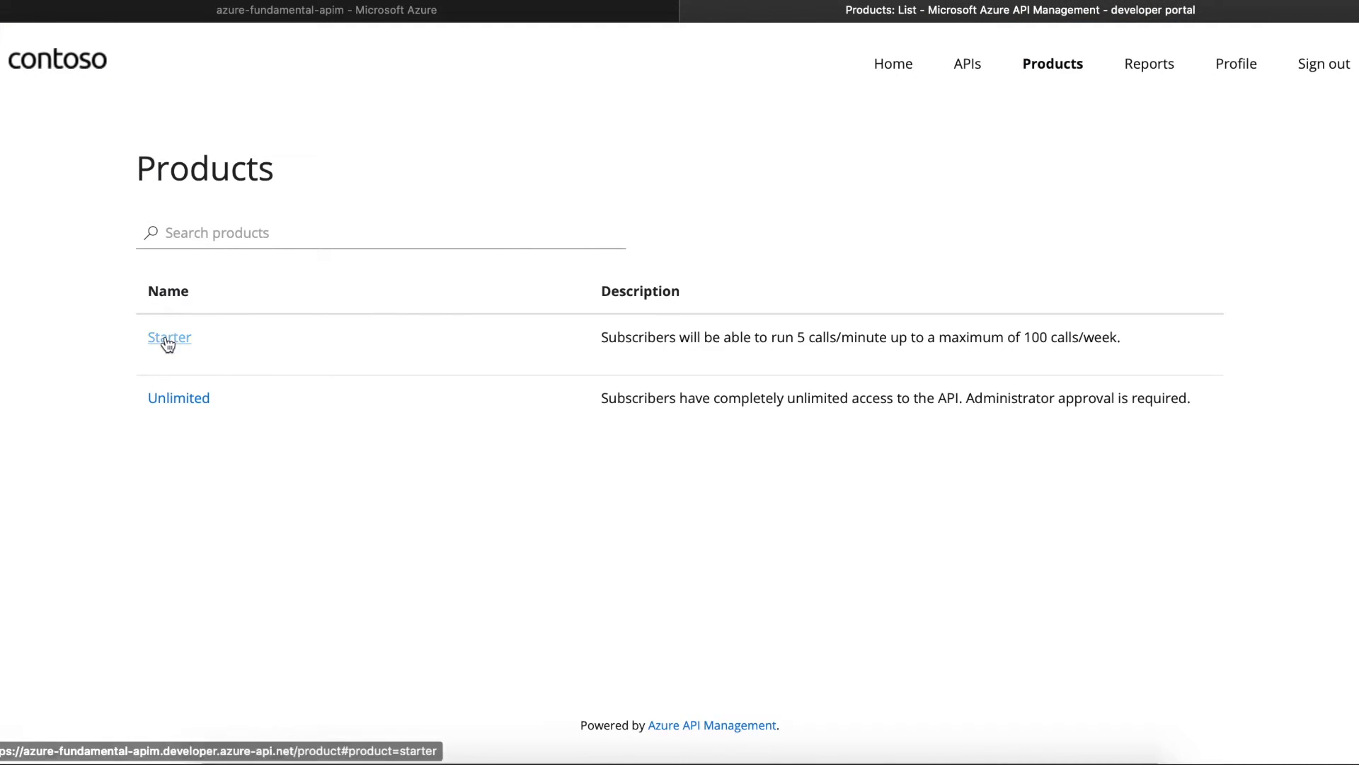
left_click(185, 400)
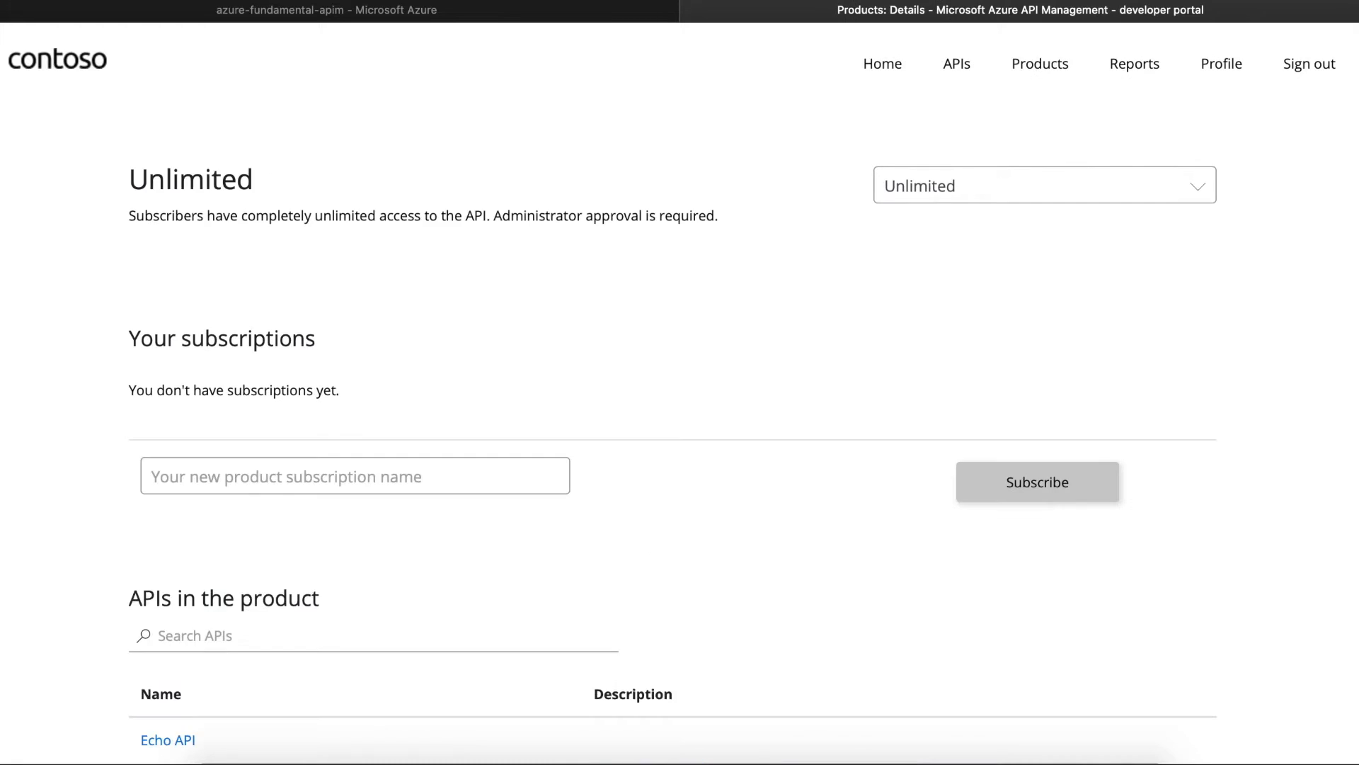
scroll(474, 311, "down", 3)
- Subscribe to Unlimited with the name sub-01 and confirm it shows Submitted
left_click(470, 320)
type("sub-01")
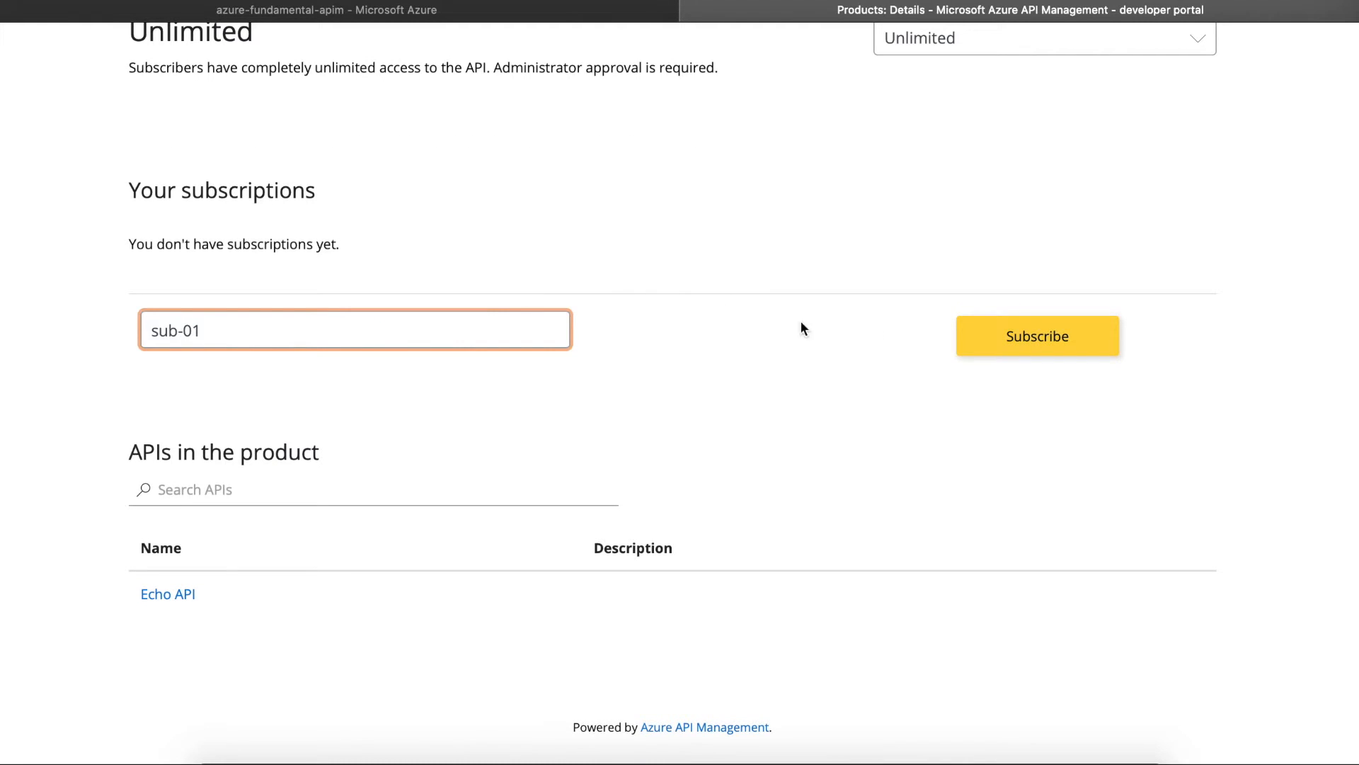
left_click(971, 336)
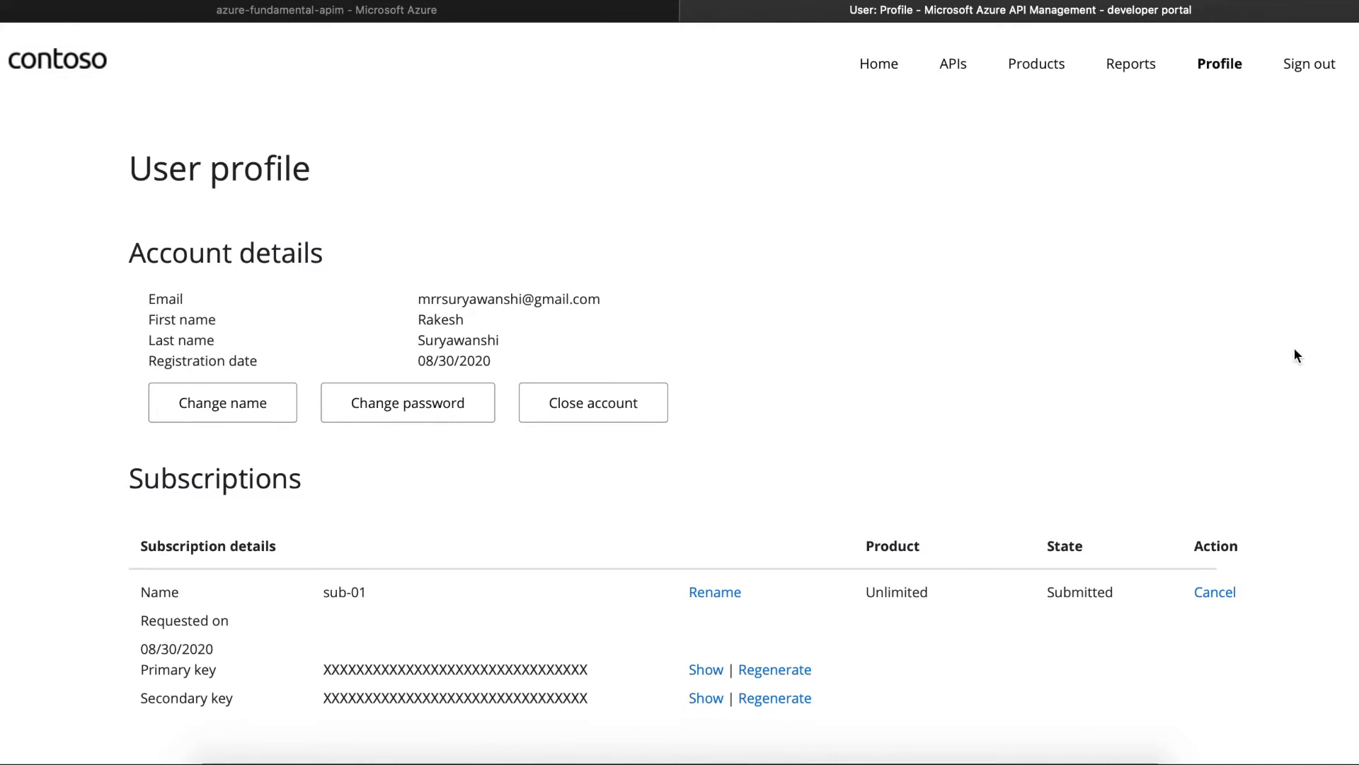
scroll(1039, 451, "down", 3)
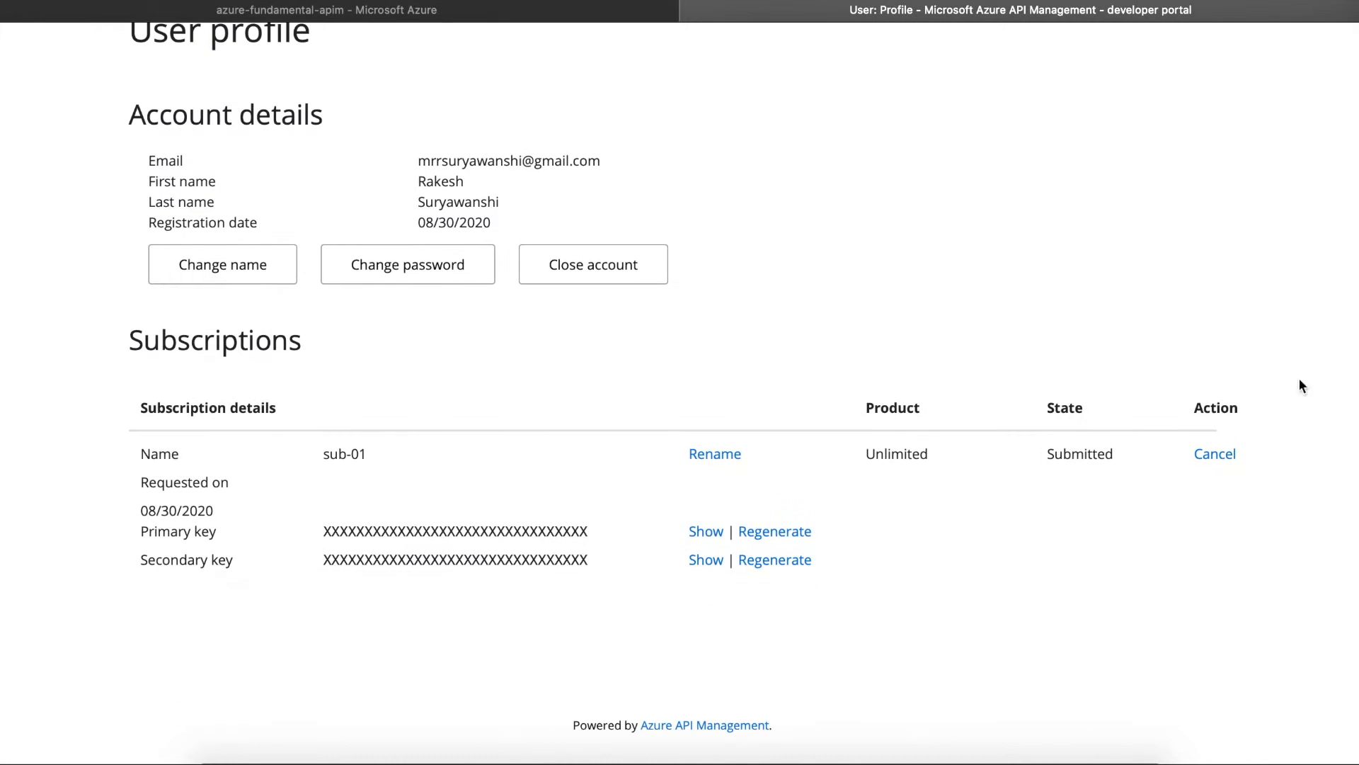
left_click_drag(1053, 454, 1106, 455)
left_click(1132, 481)
- Switch back to the azure-fundamental-apim overview and scroll the resource menu to APIs
left_click(479, 15)
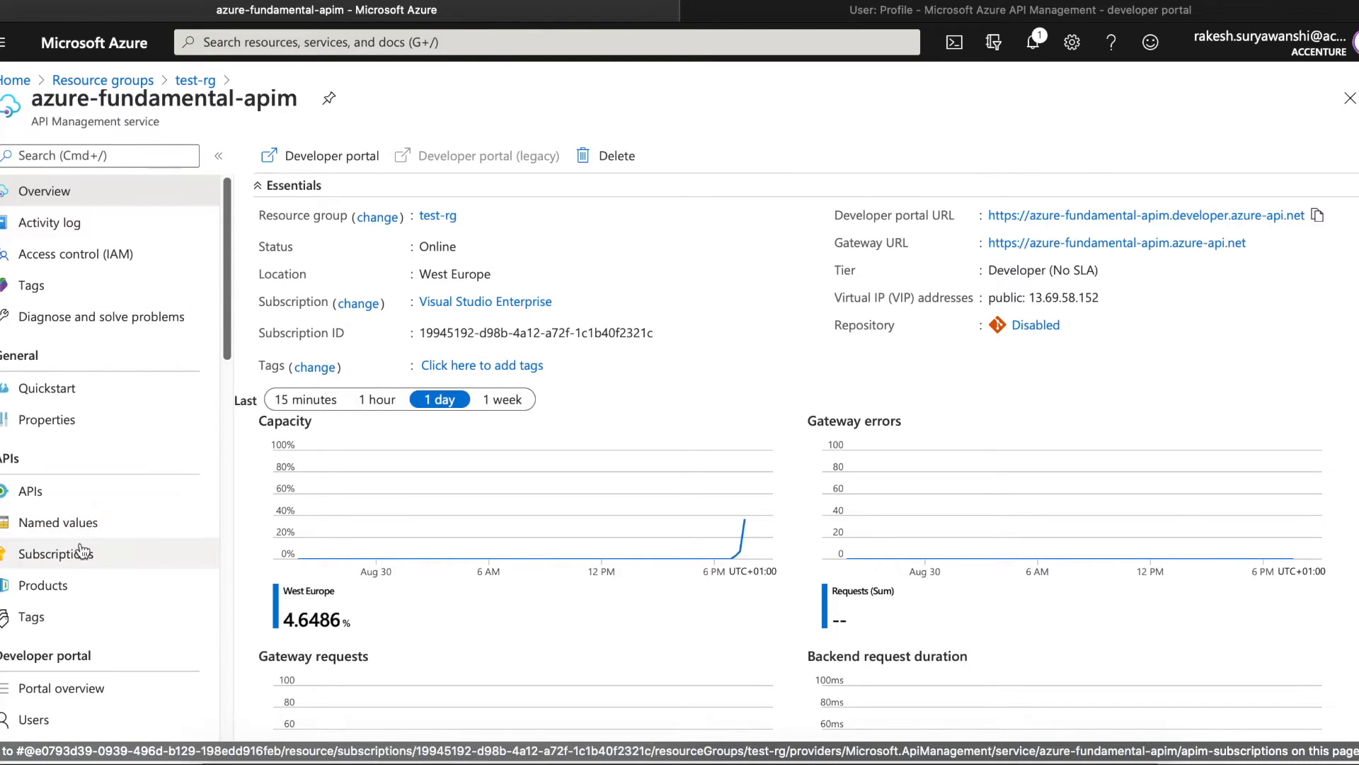
left_click_drag(228, 262, 226, 316)
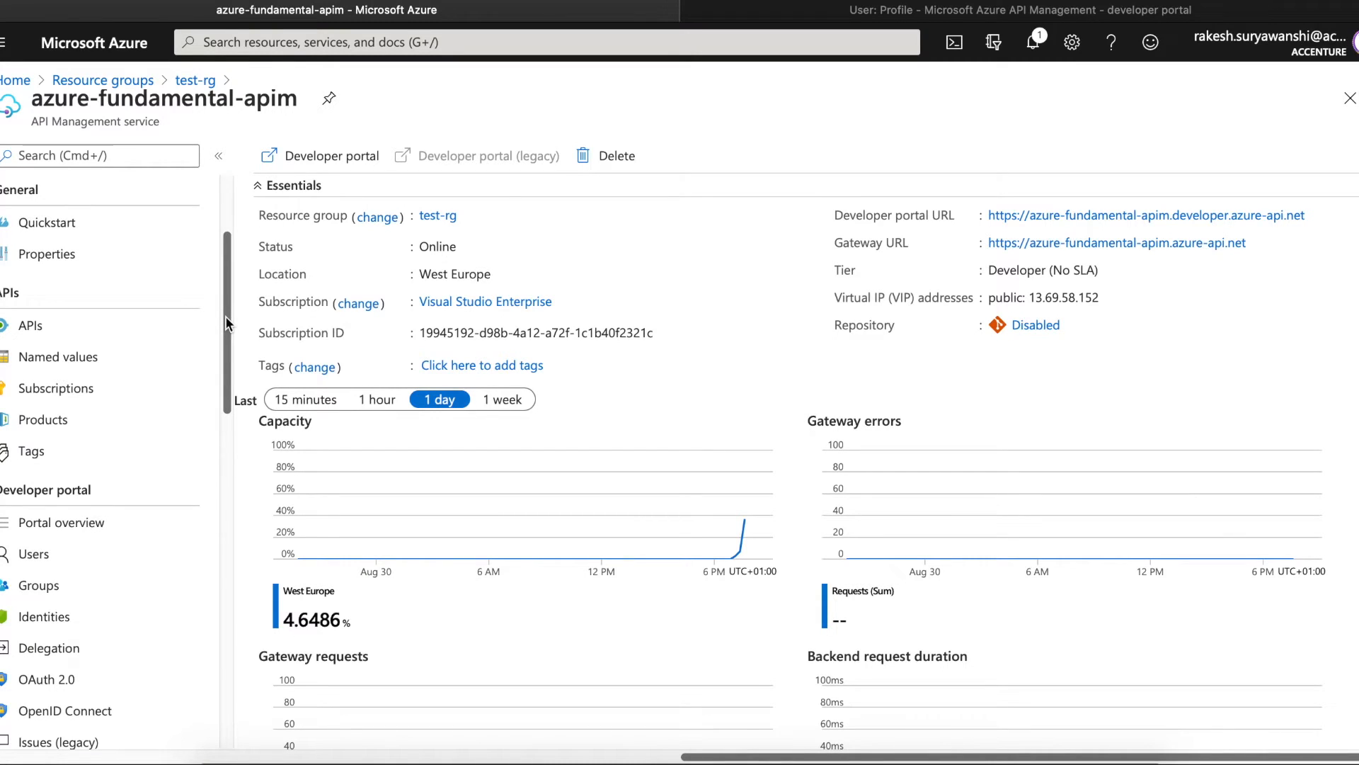
- Open Subscriptions and filter to pending approval to locate sub-01
left_click(129, 390)
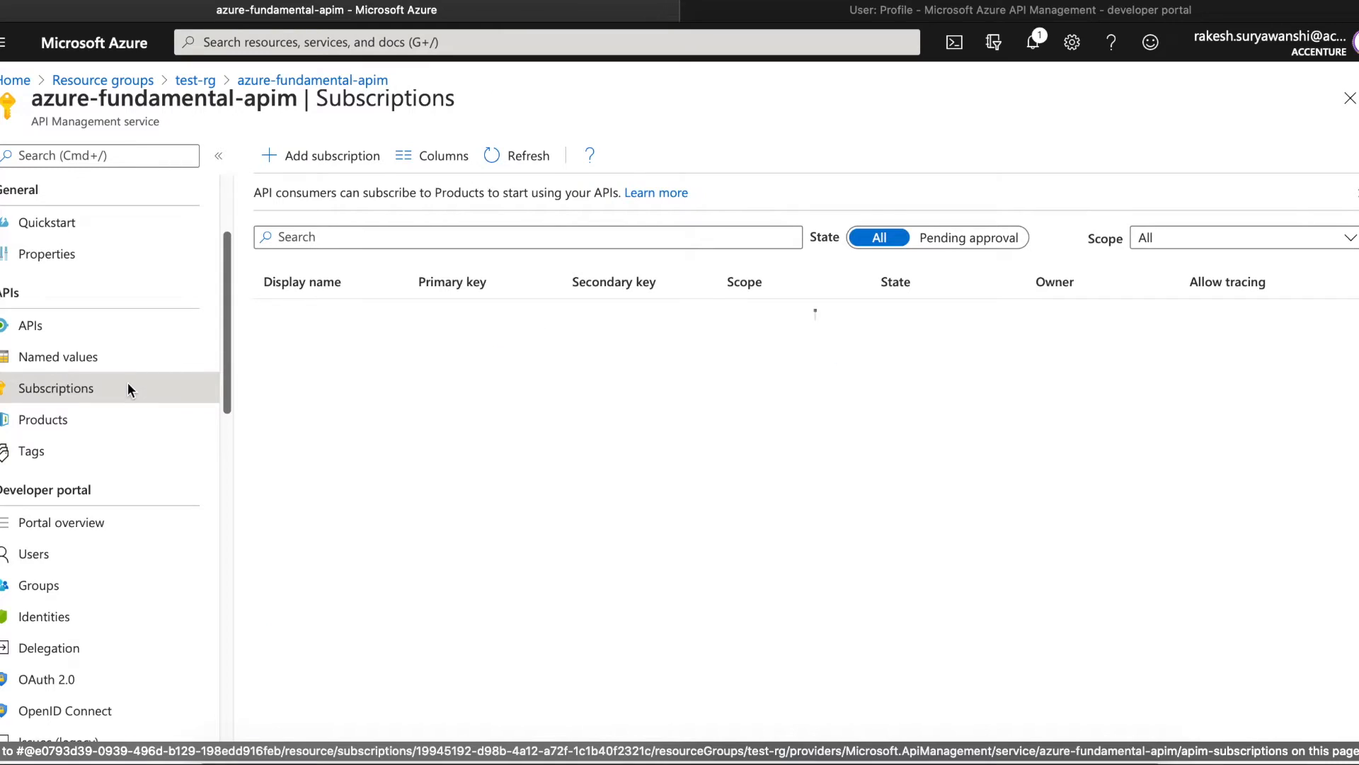
left_click(313, 412)
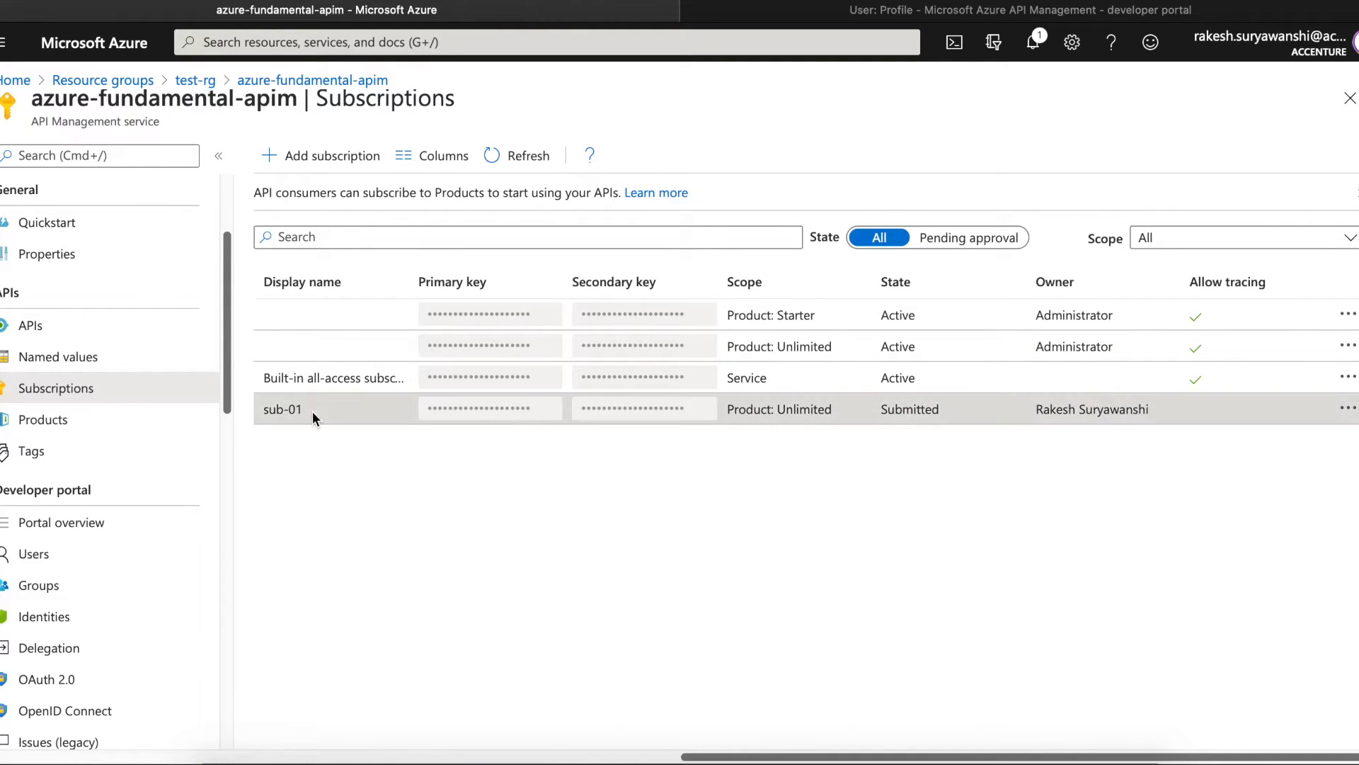
left_click(971, 239)
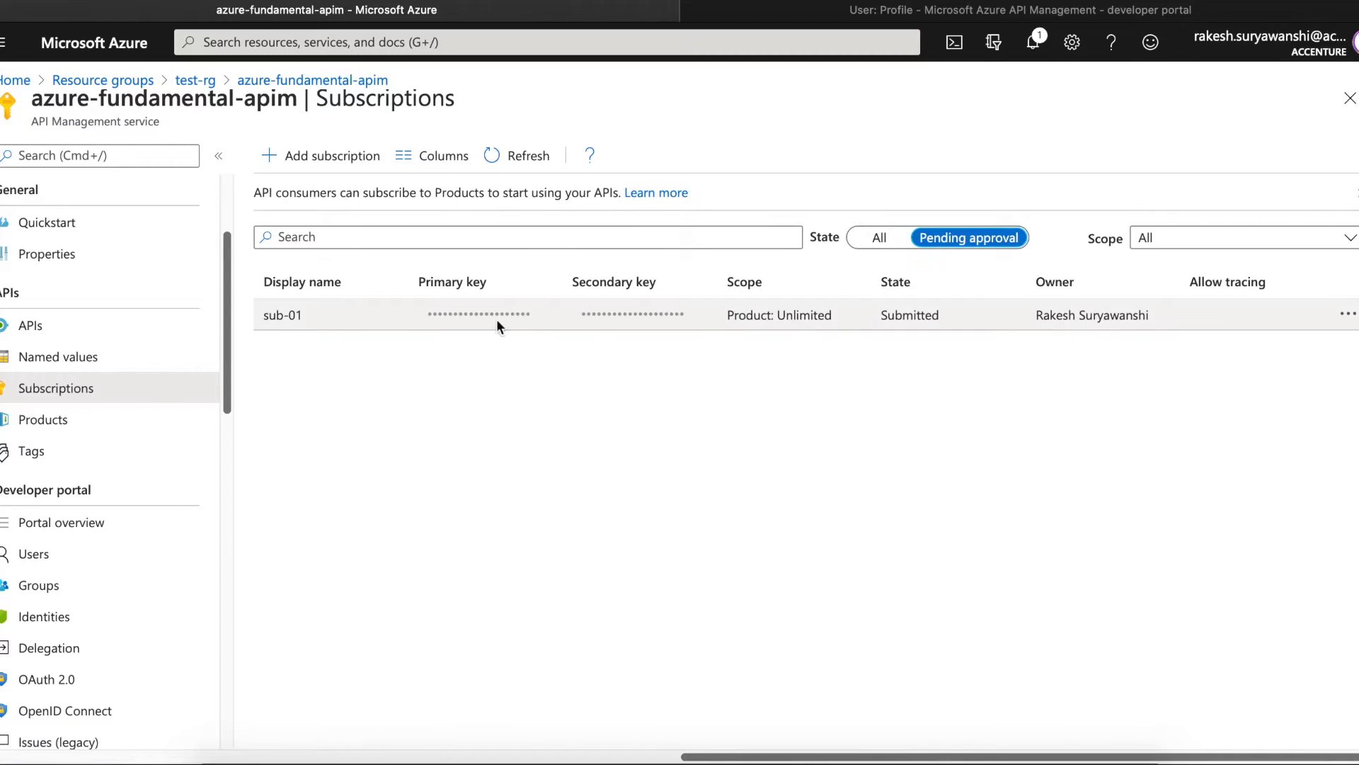
left_click_drag(271, 315, 304, 316)
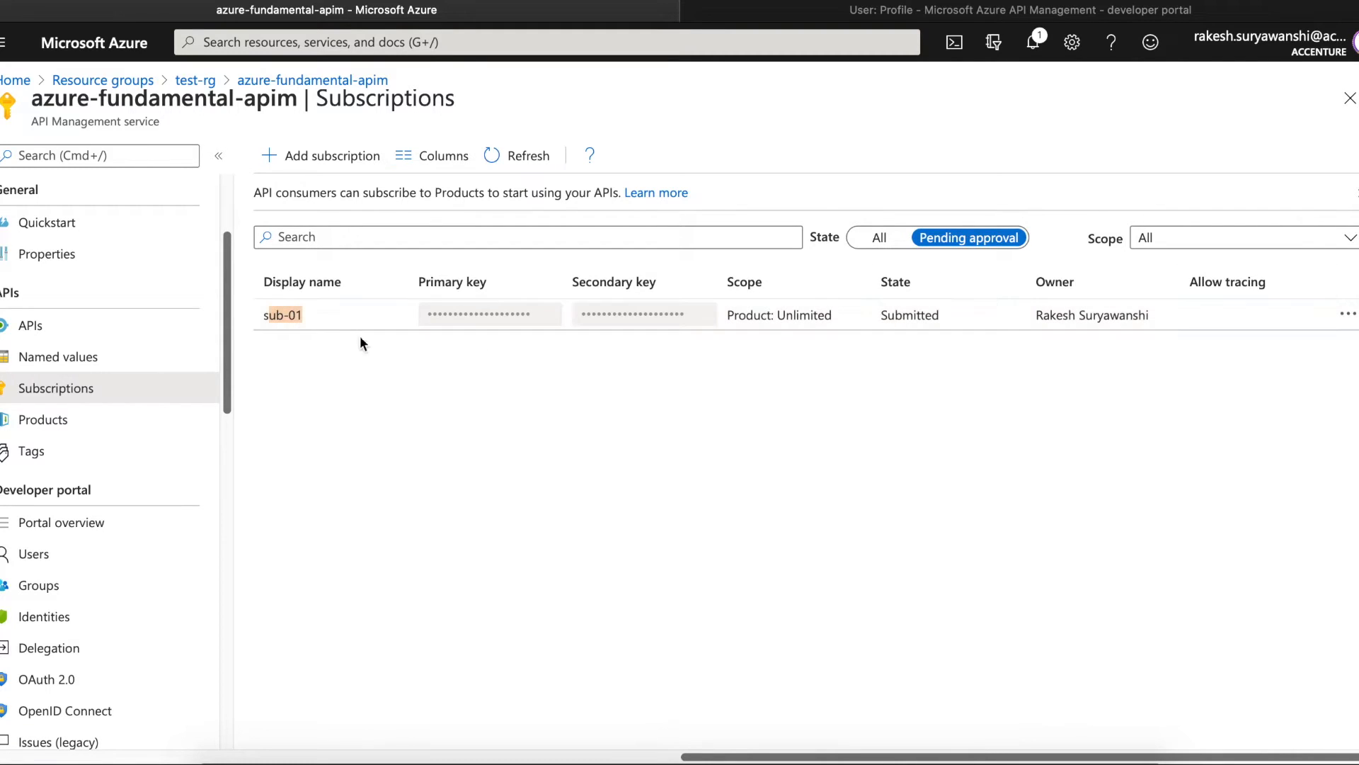
- Activate the sub-01 subscription and set the State filter to All
left_click(1349, 315)
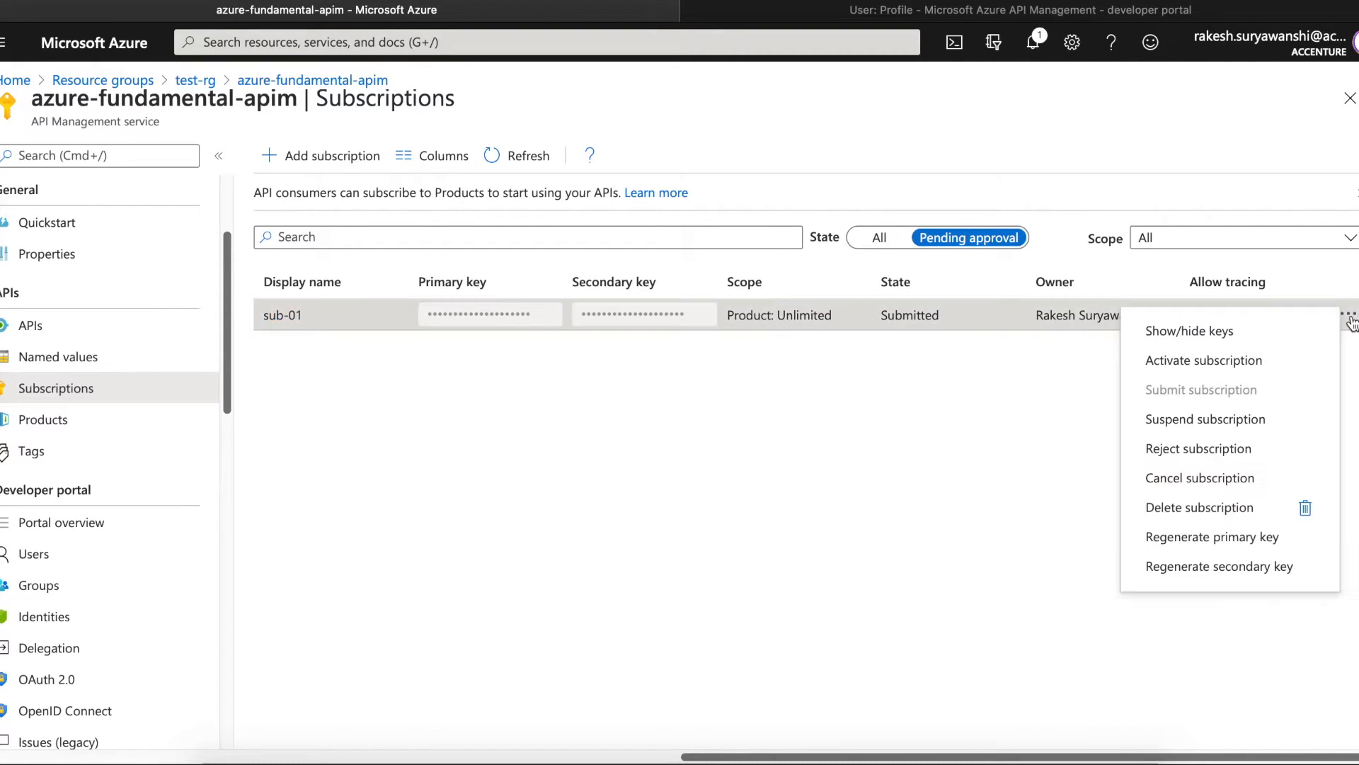
left_click(1253, 361)
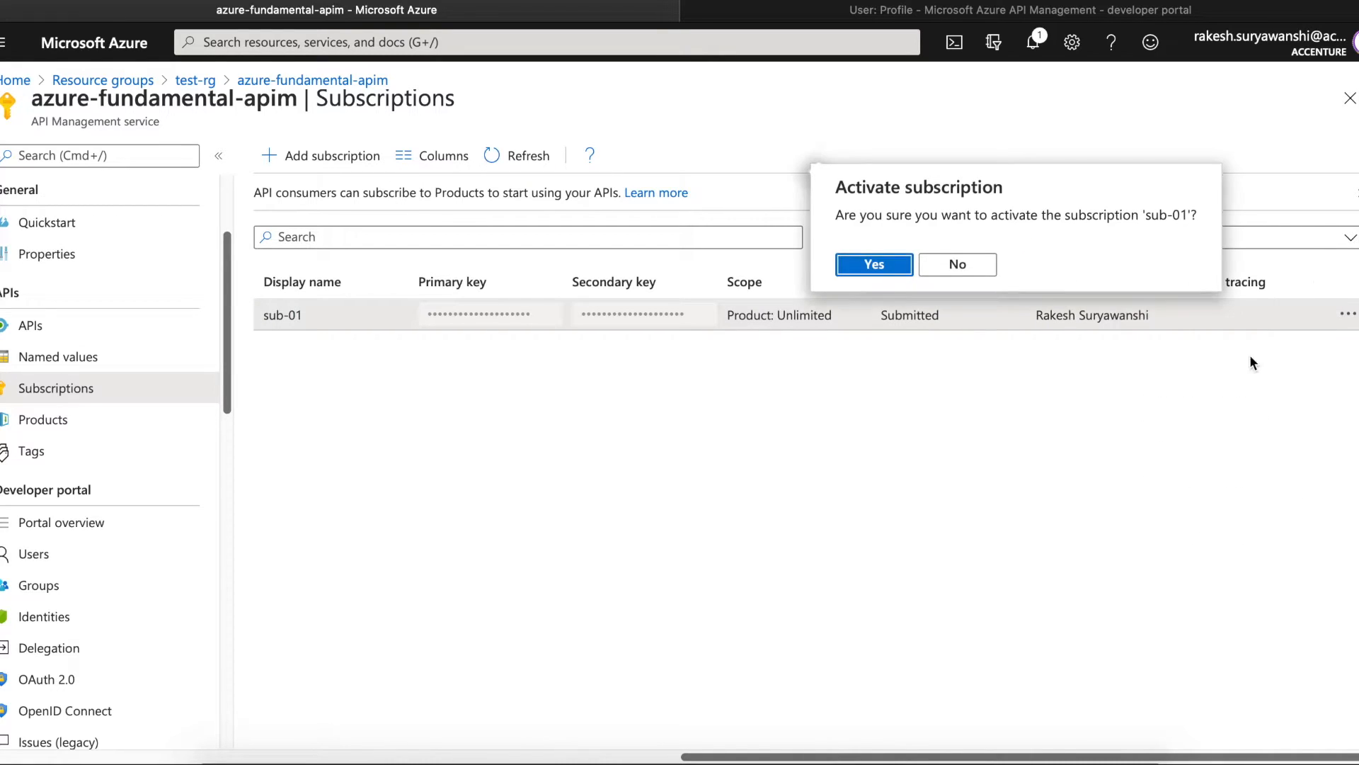
left_click(890, 267)
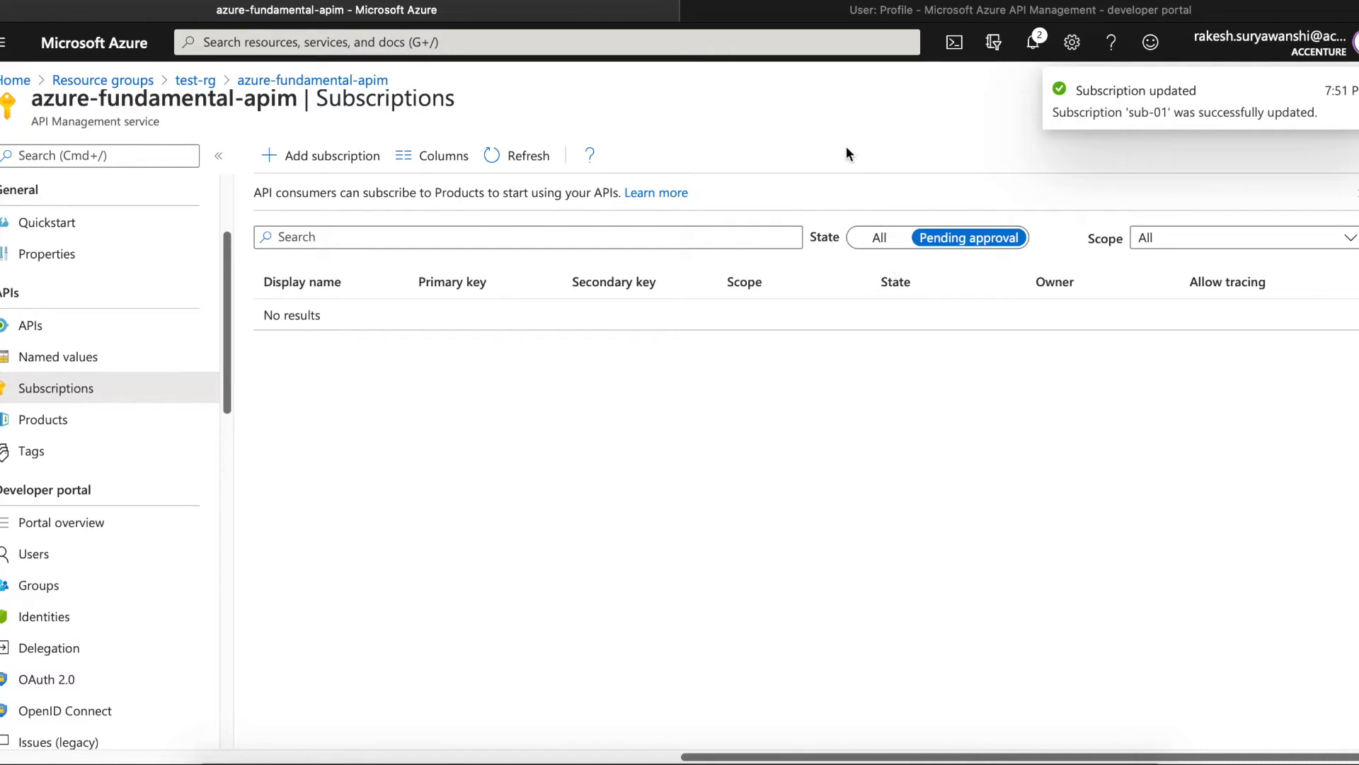
left_click(880, 238)
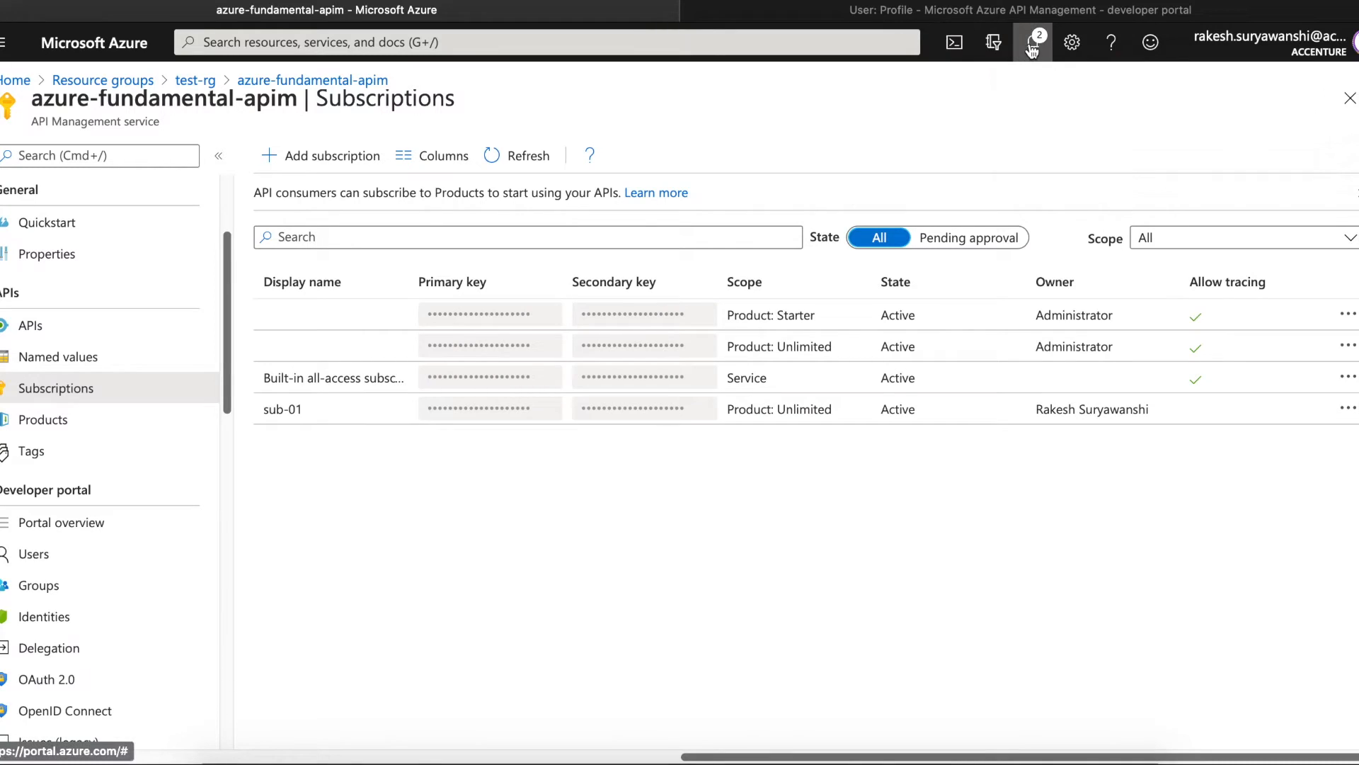
left_click(909, 12)
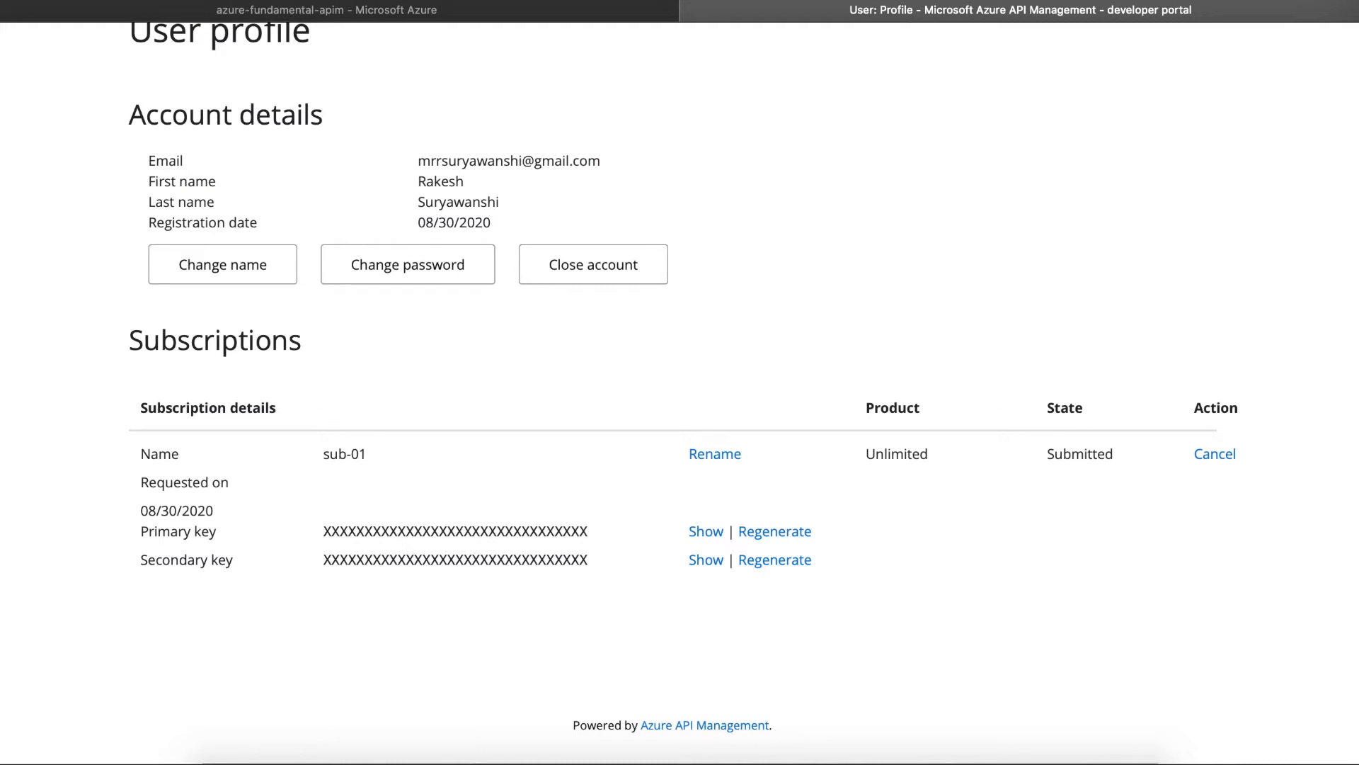
- Reload the developer portal profile to confirm sub-01 is Active, then go to APIs
key("super+r")
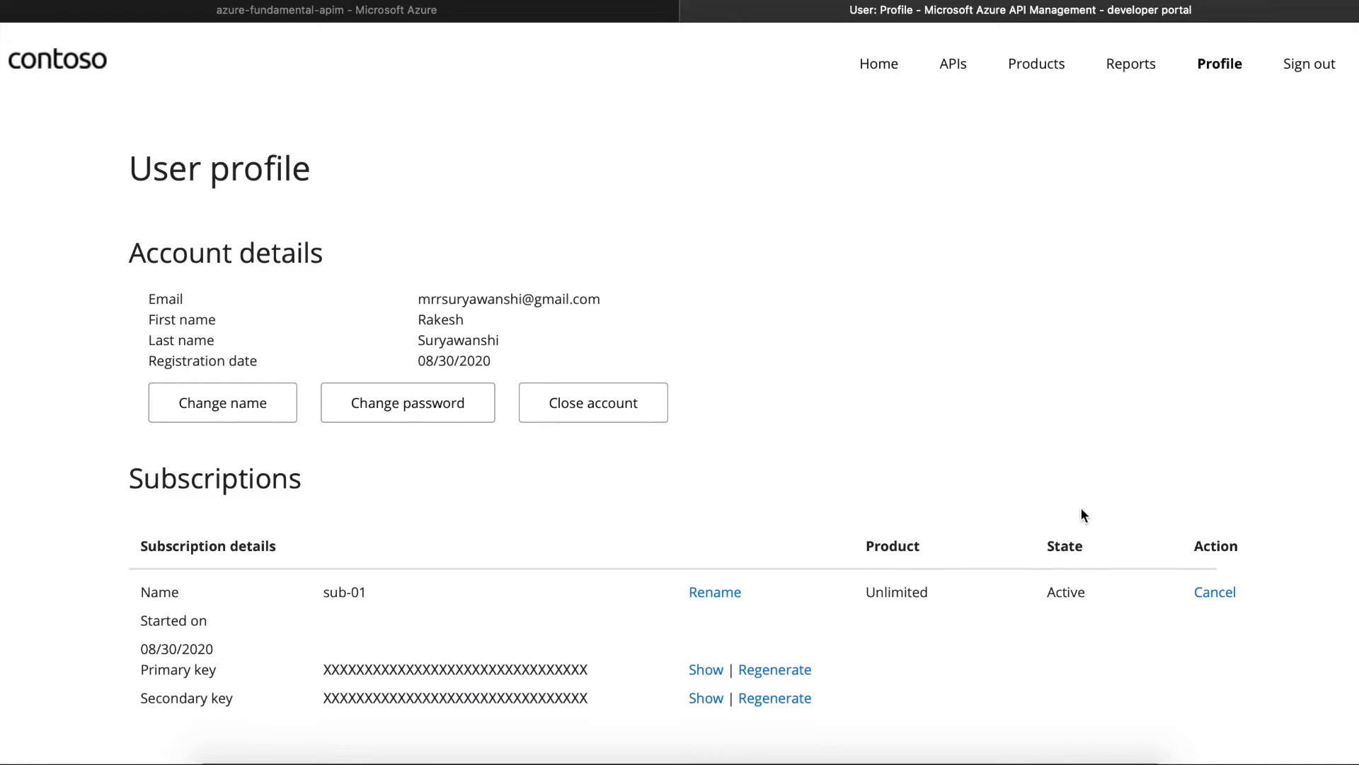
double_click(1057, 591)
left_click(954, 70)
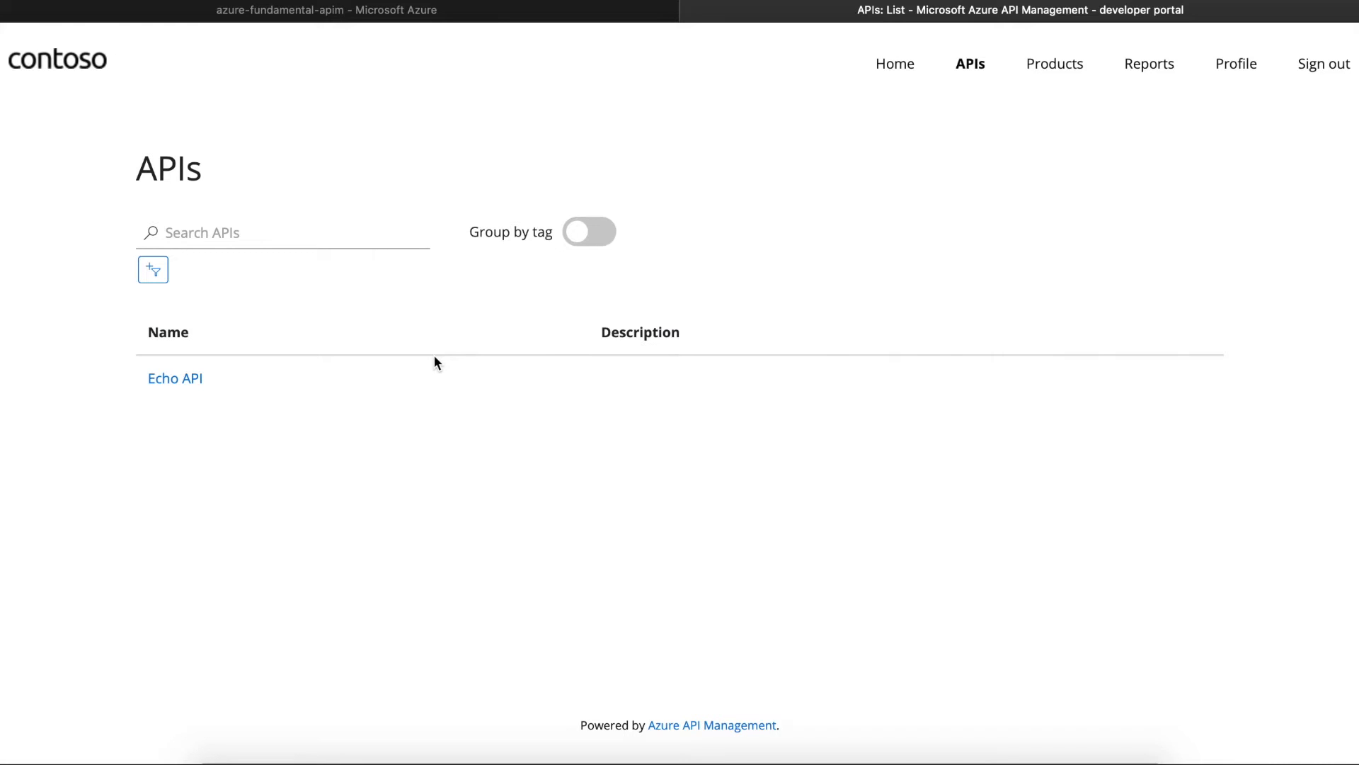
- Open the try-it panel for Echo API's Retrieve resource, keeping the Primary subscription key
left_click(194, 383)
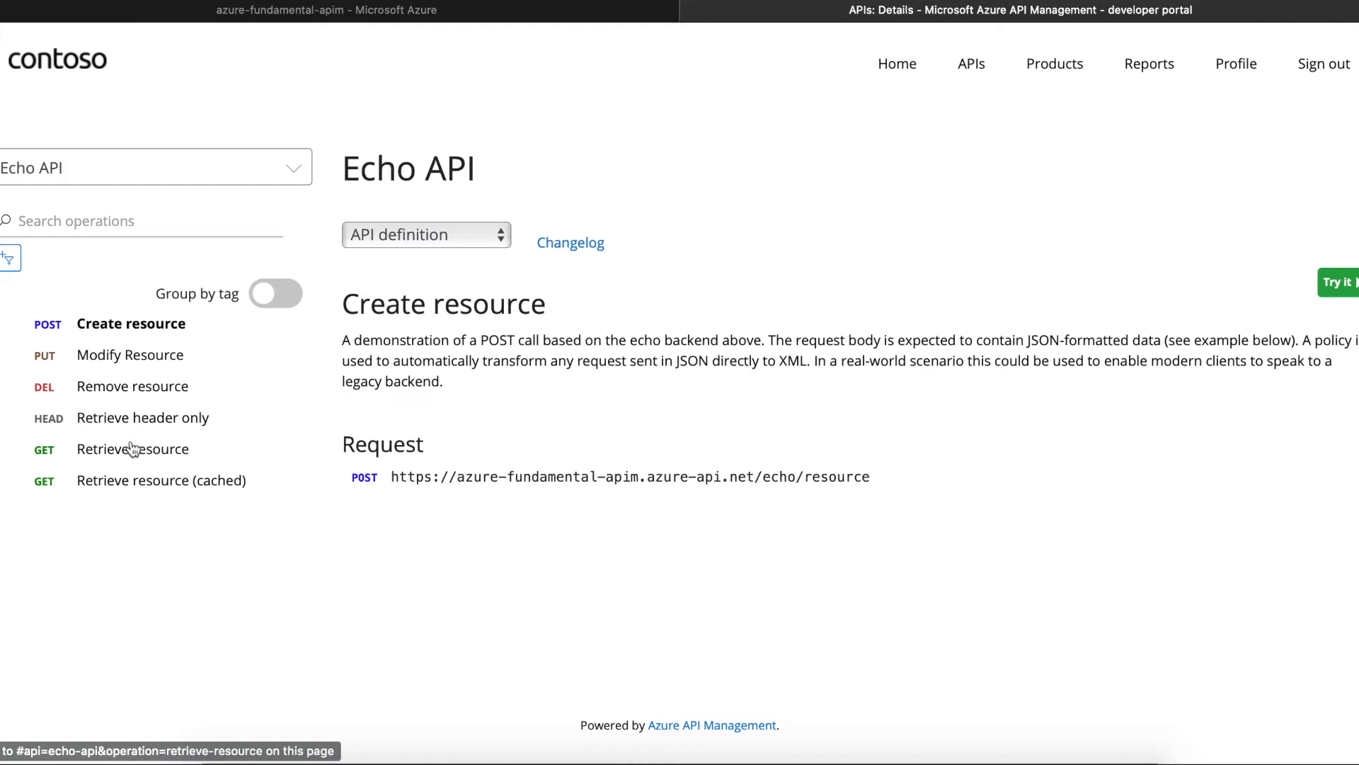
left_click(131, 448)
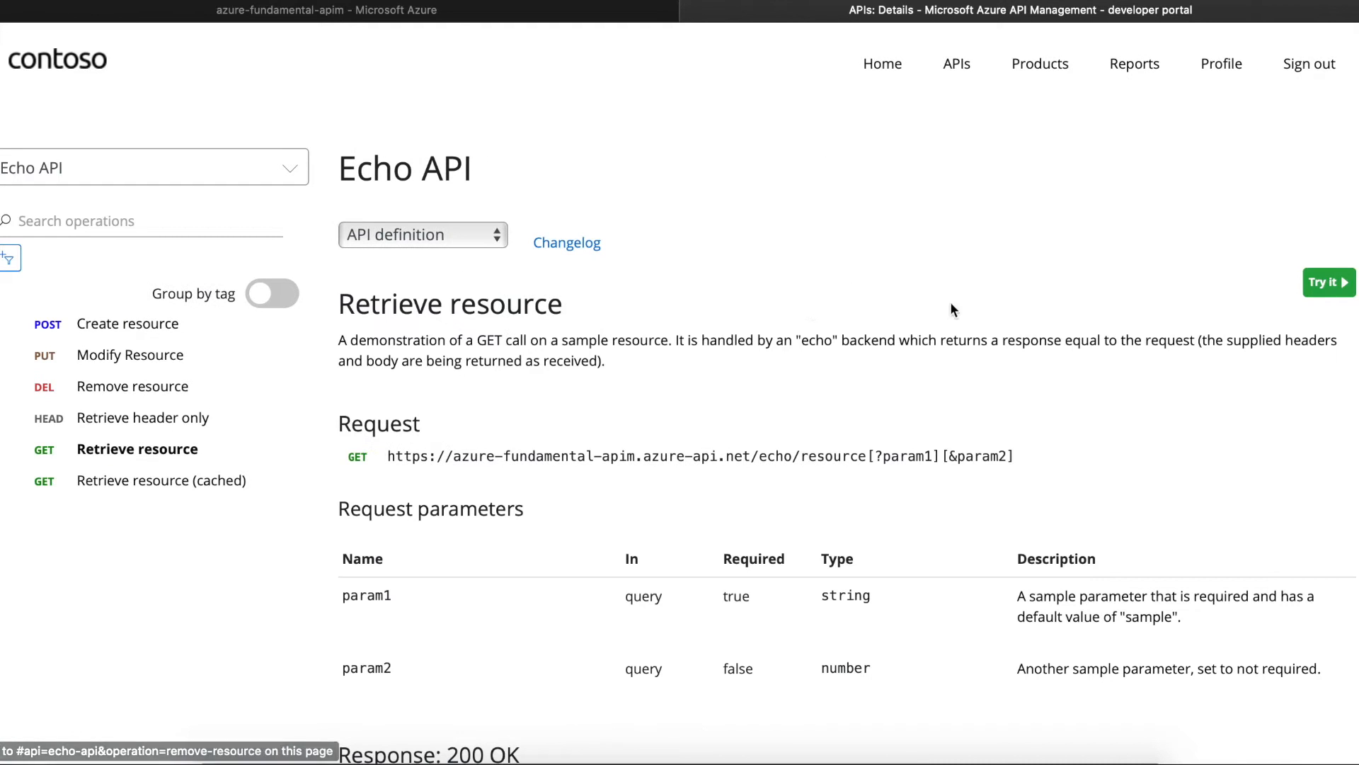
left_click(1326, 282)
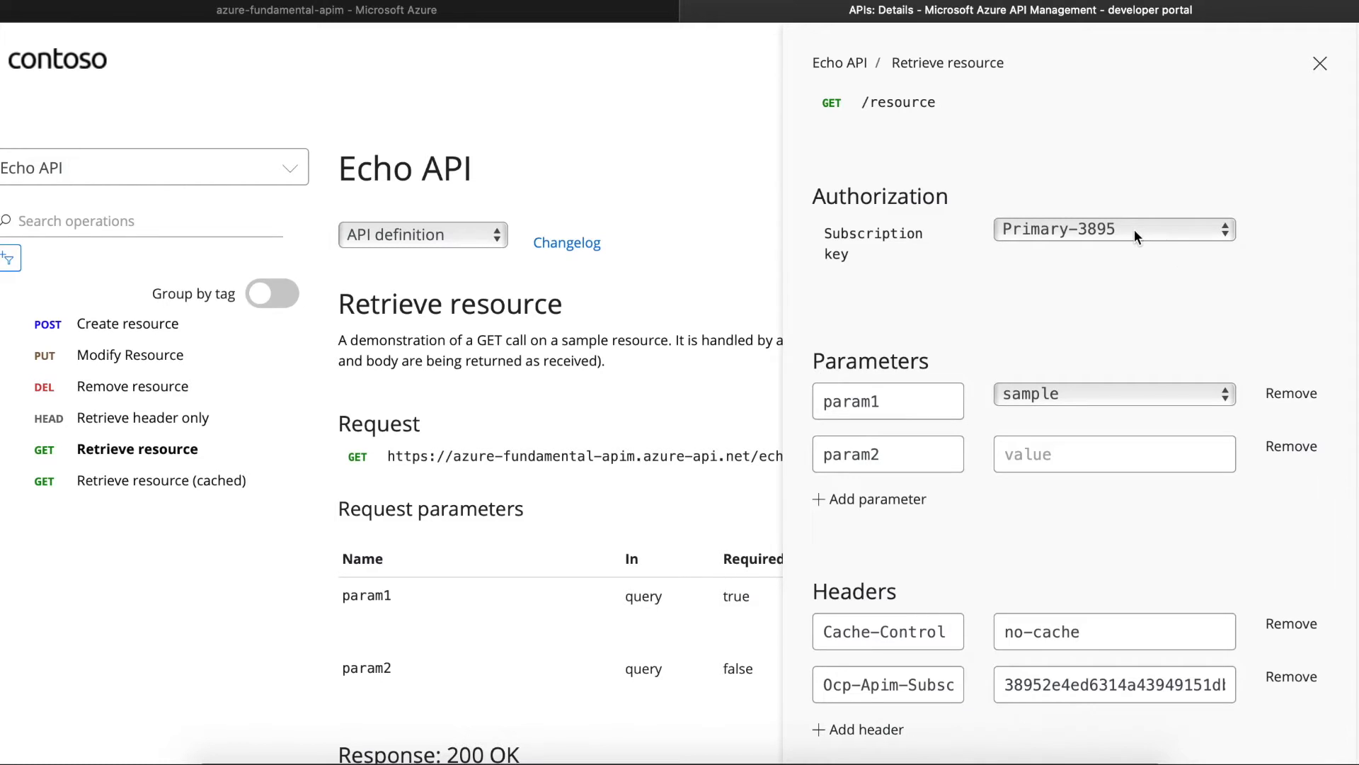
left_click(1135, 235)
left_click(969, 286)
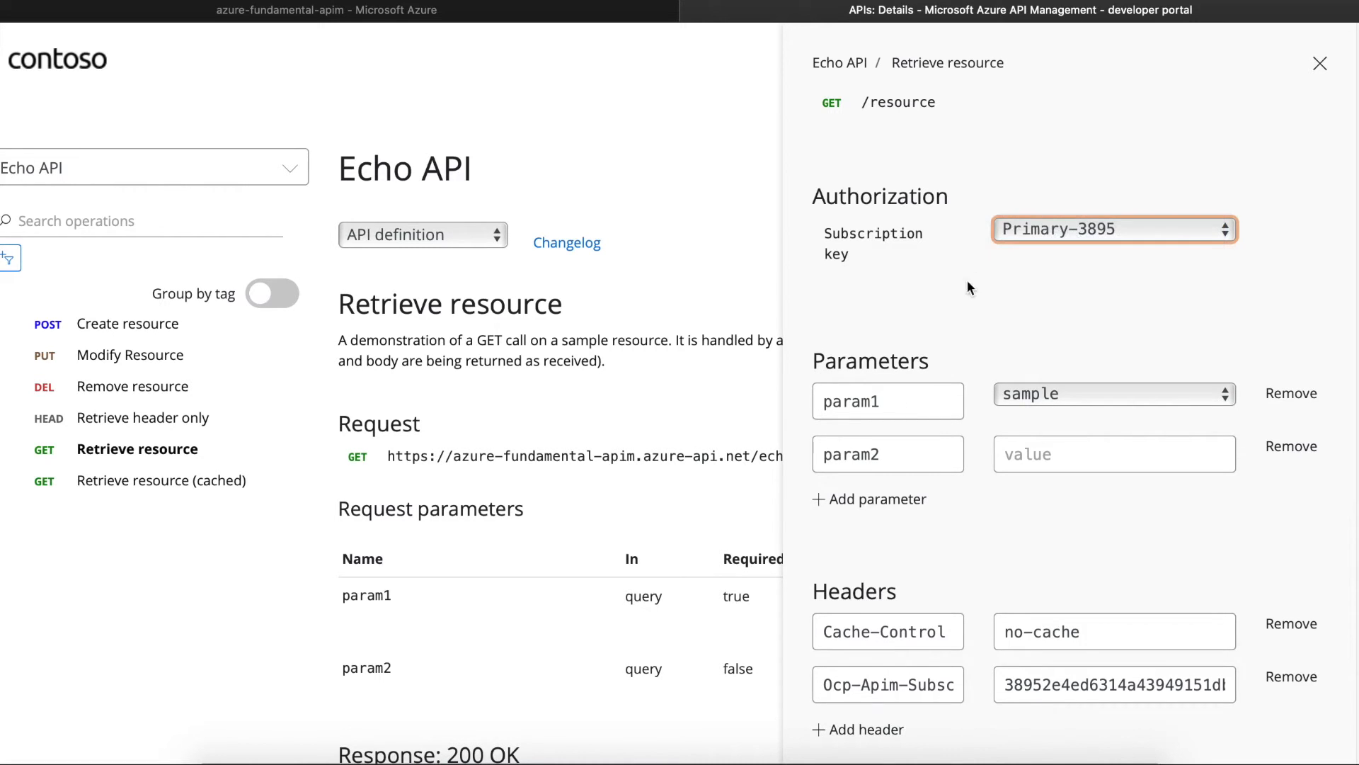
left_click(1052, 225)
left_click(1031, 297)
- Send the Retrieve resource request, review the 200 OK response, and close the panel
scroll(1069, 397, "down", 8)
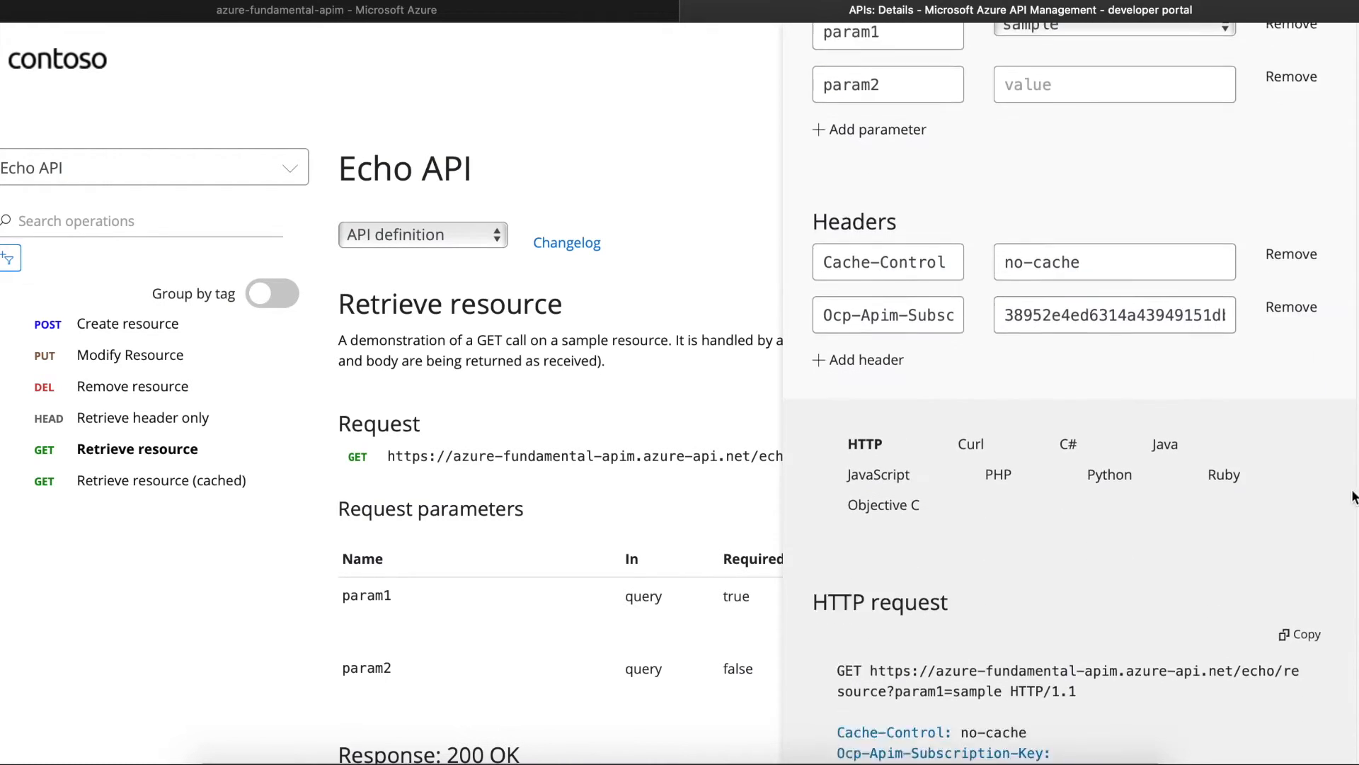
left_click(896, 708)
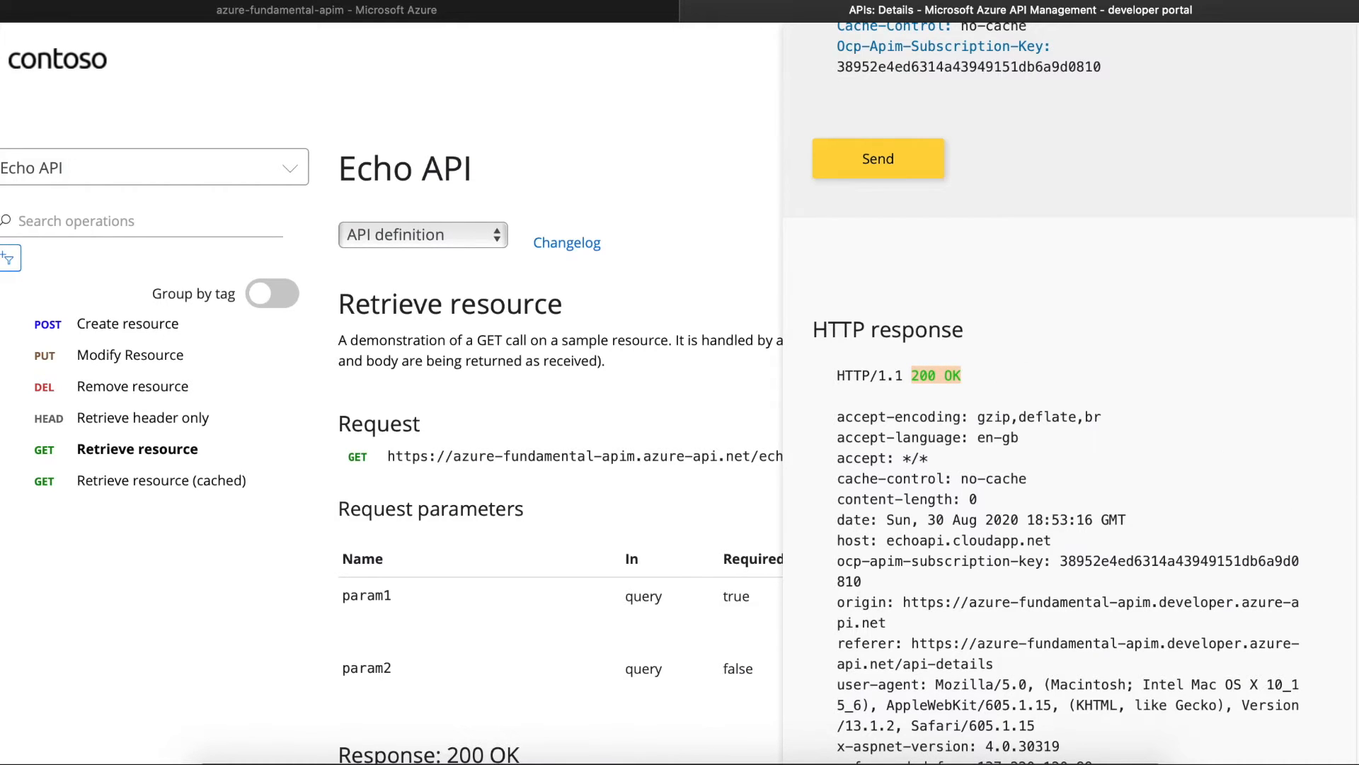
scroll(1070, 425, "down", 2)
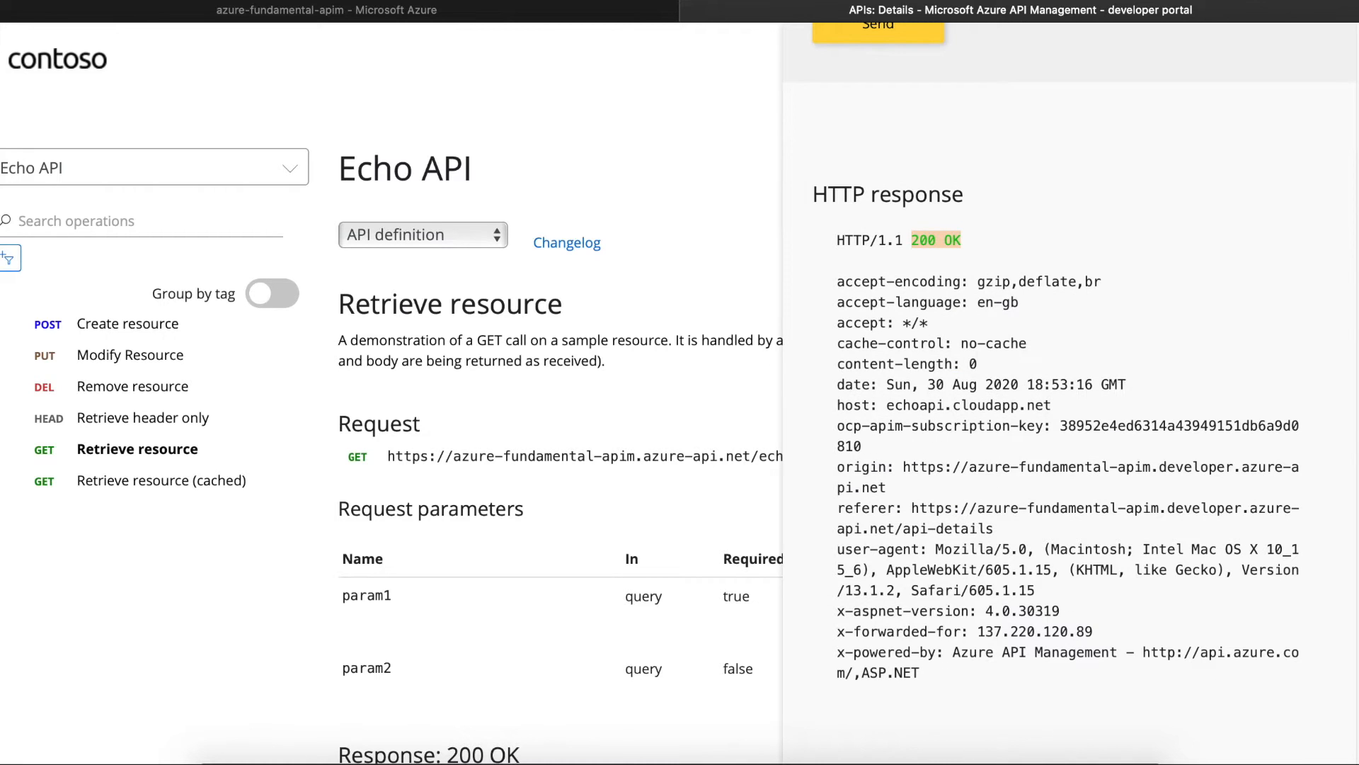
scroll(392, 382, "down", 3)
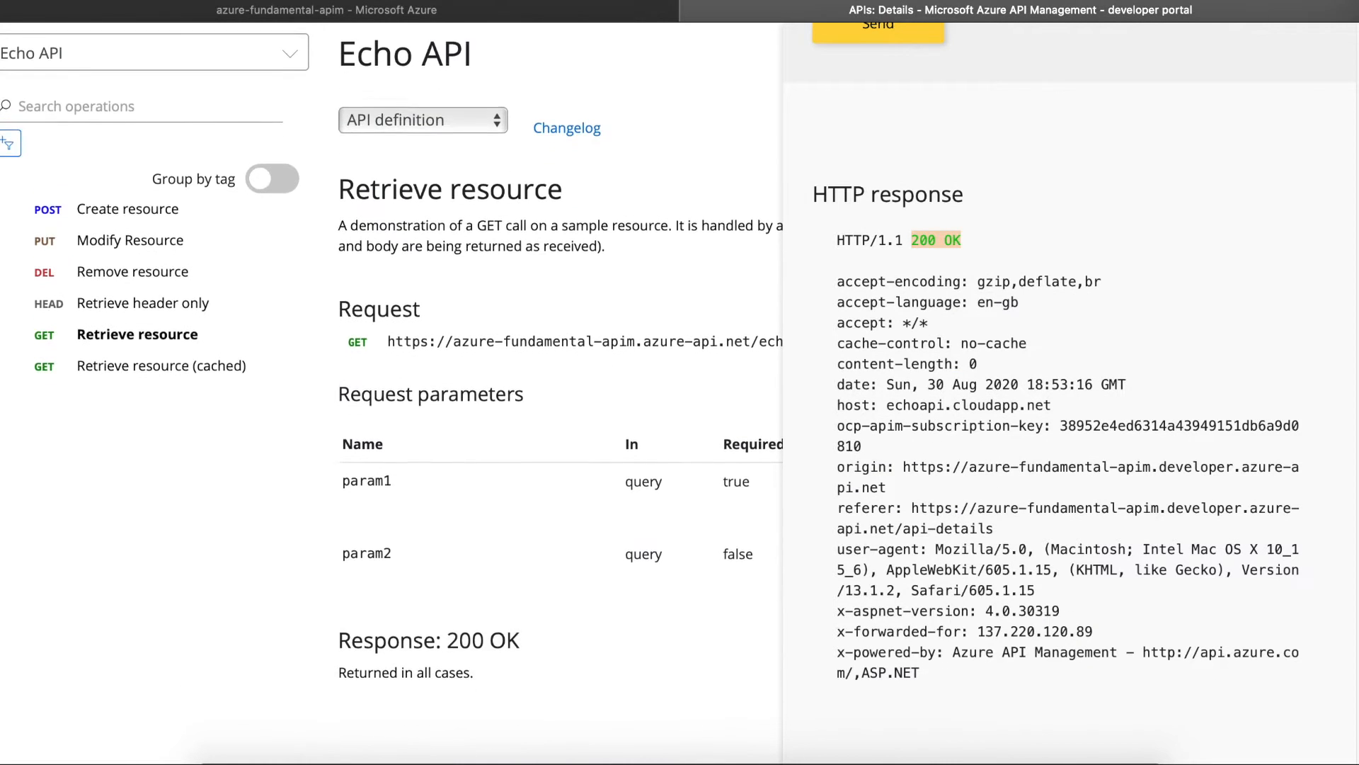
scroll(391, 382, "up", 3)
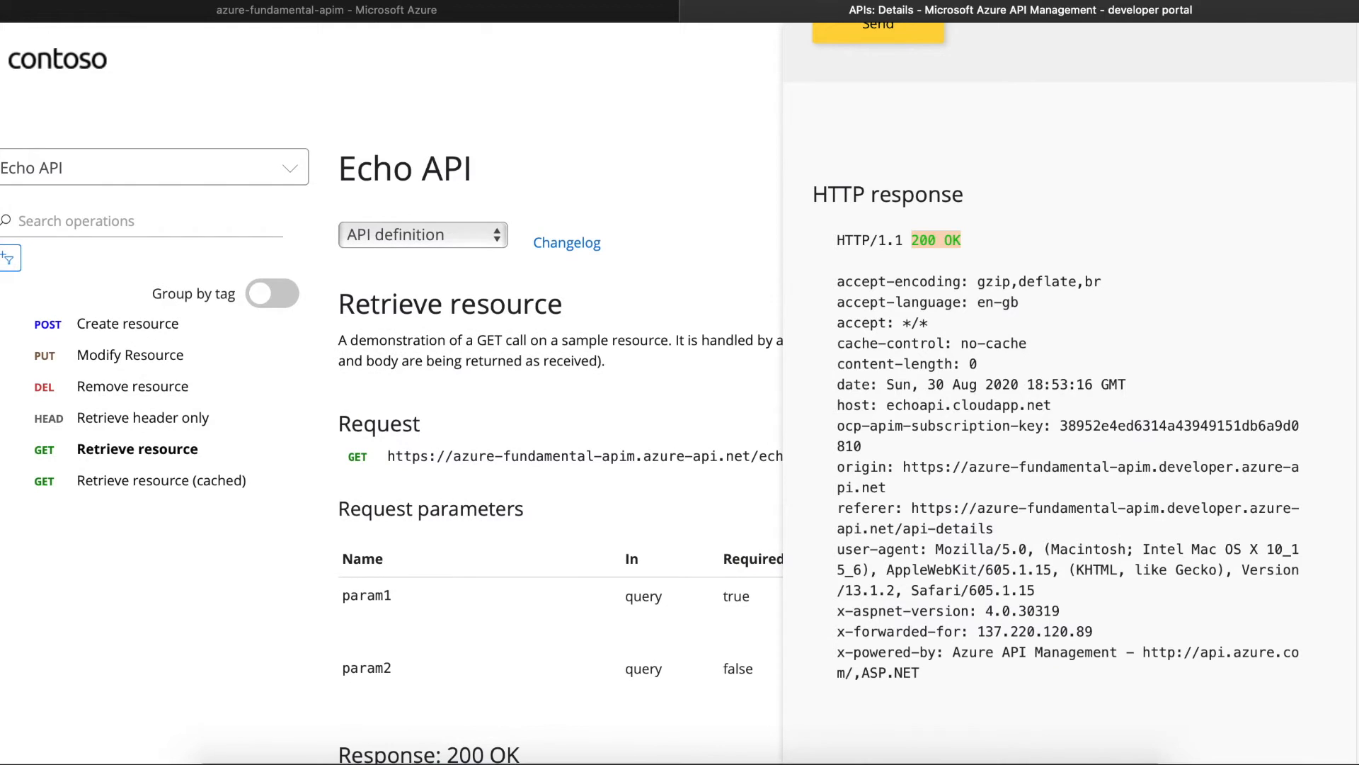
scroll(1069, 396, "up", 10)
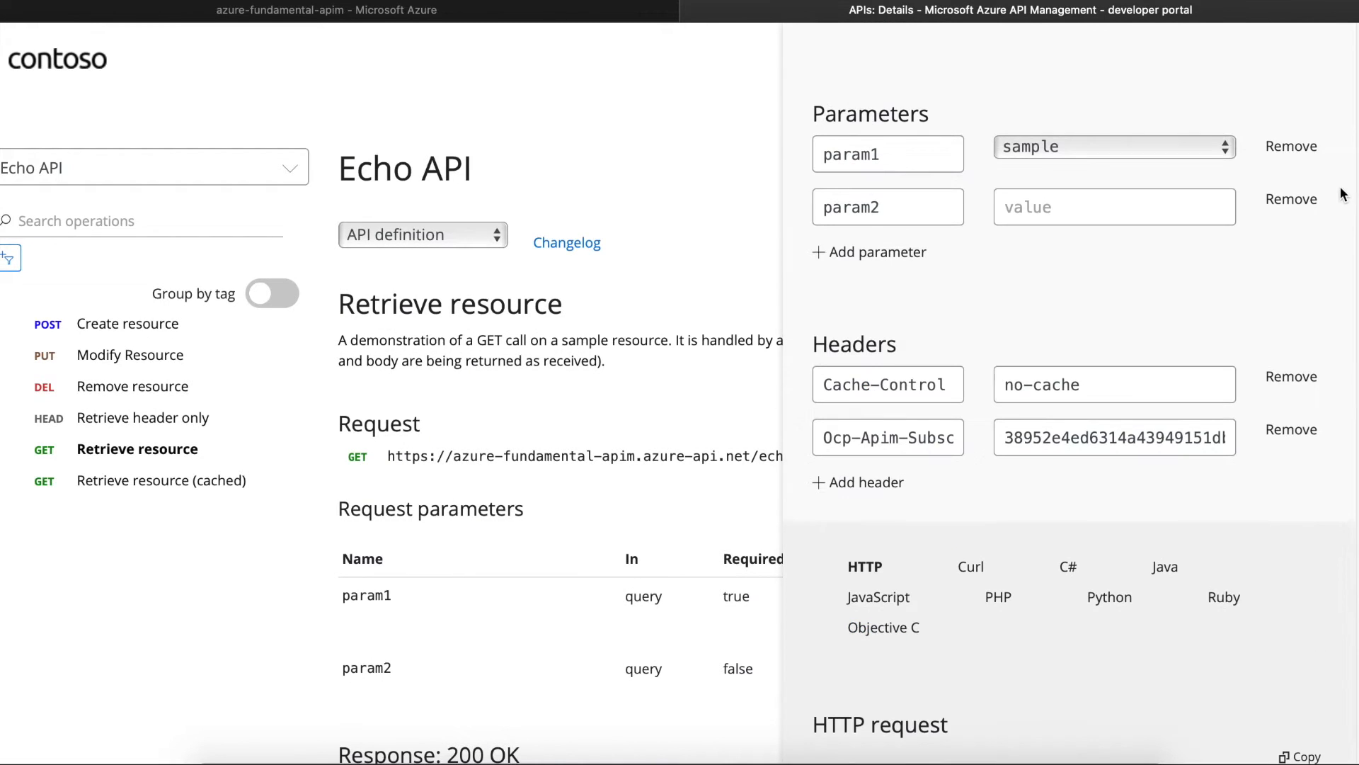
scroll(1069, 396, "up", 4)
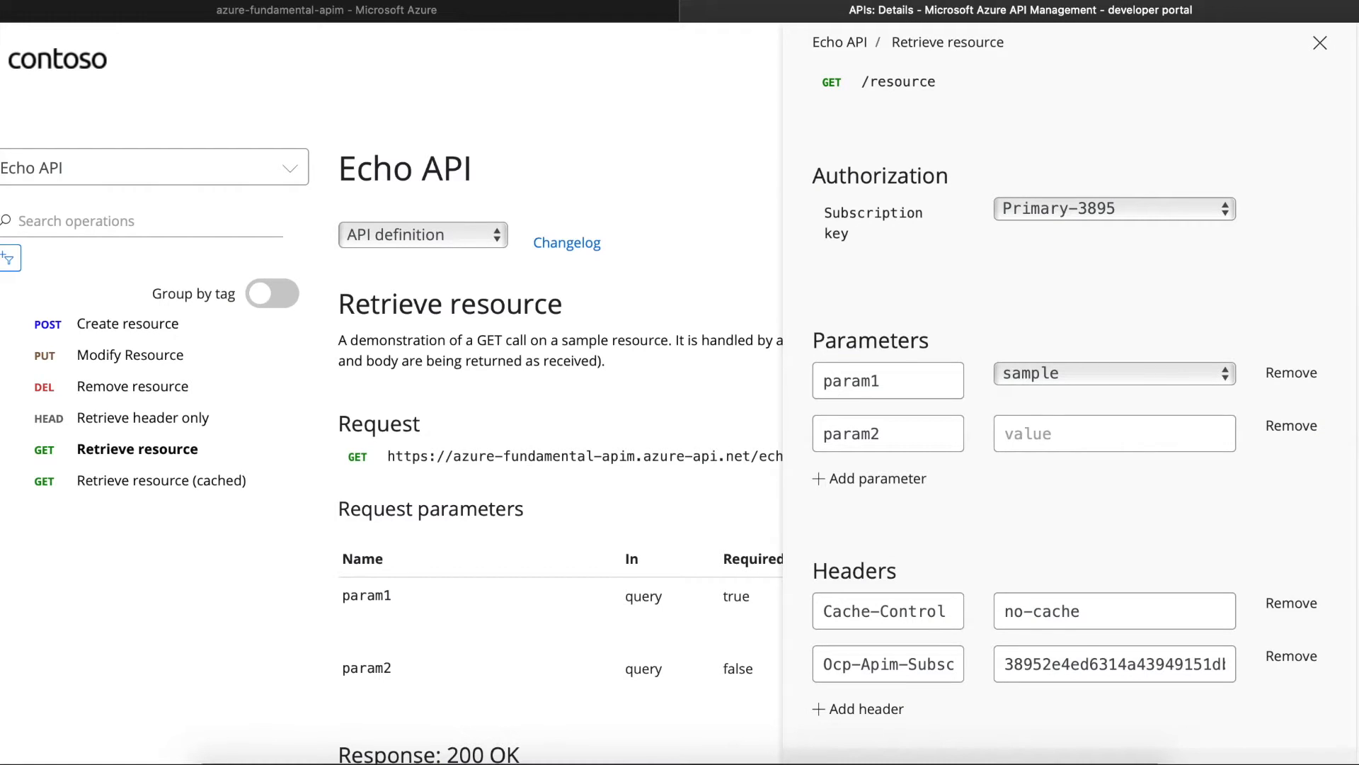
left_click(1139, 213)
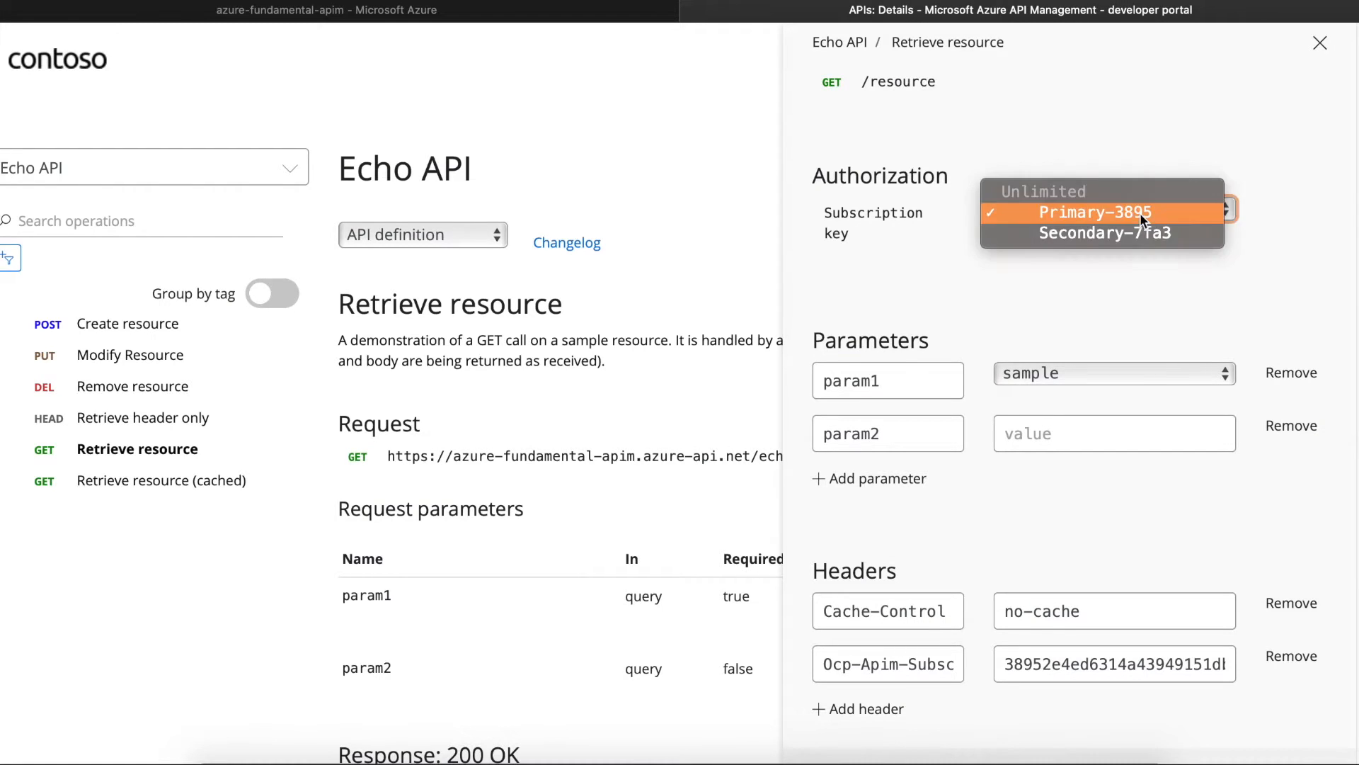
key("Escape")
left_click(1320, 45)
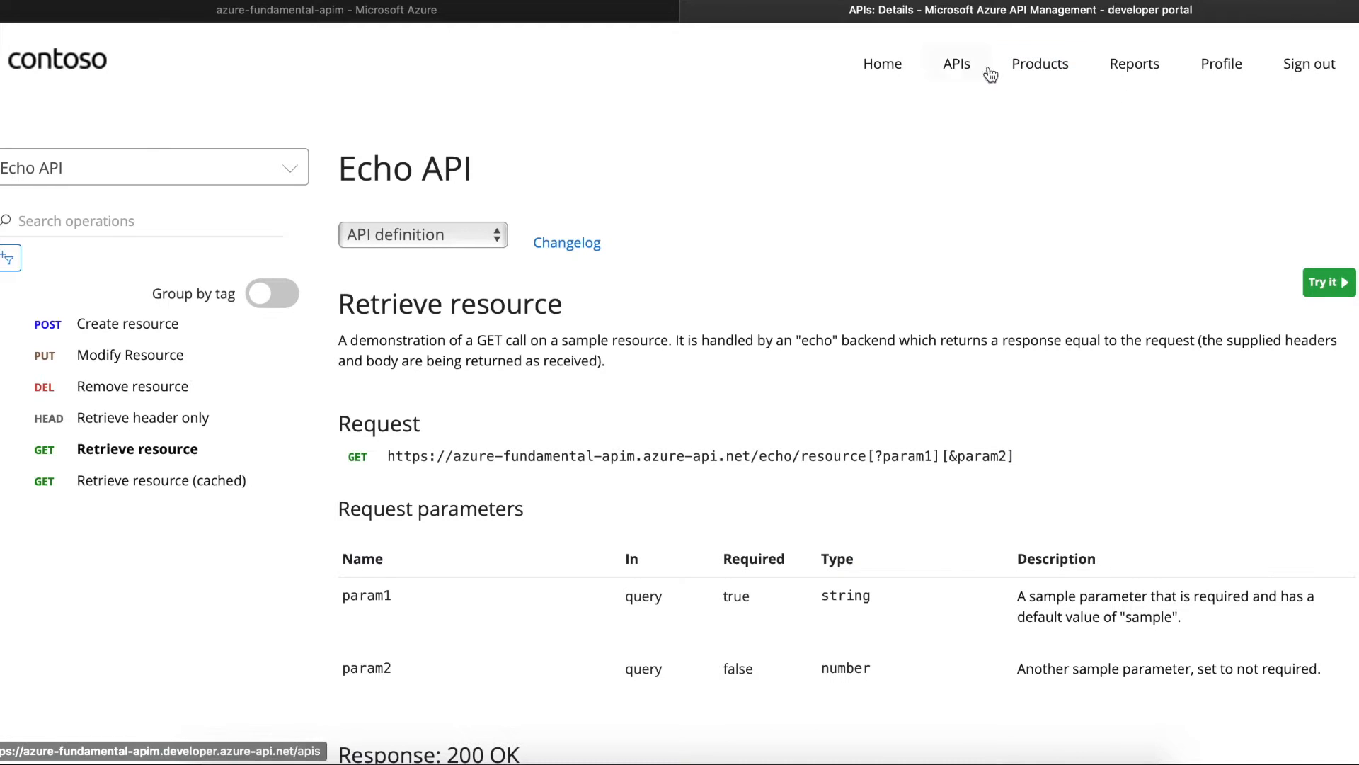
- Compare the Starter and Unlimited products, noting Unlimited's approval requirement, then list them in the Azure portal
left_click(1041, 66)
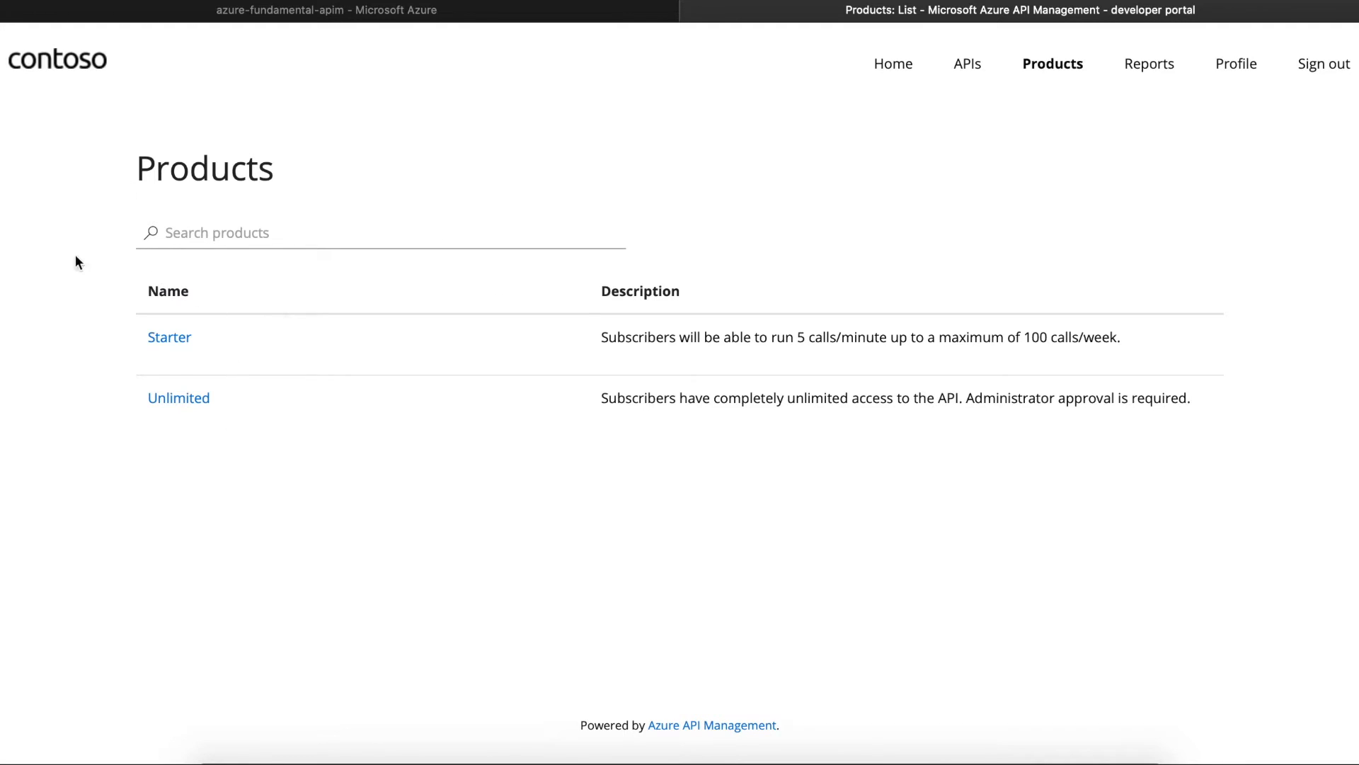
left_click_drag(600, 398, 1214, 405)
left_click(411, 11)
left_click(78, 422)
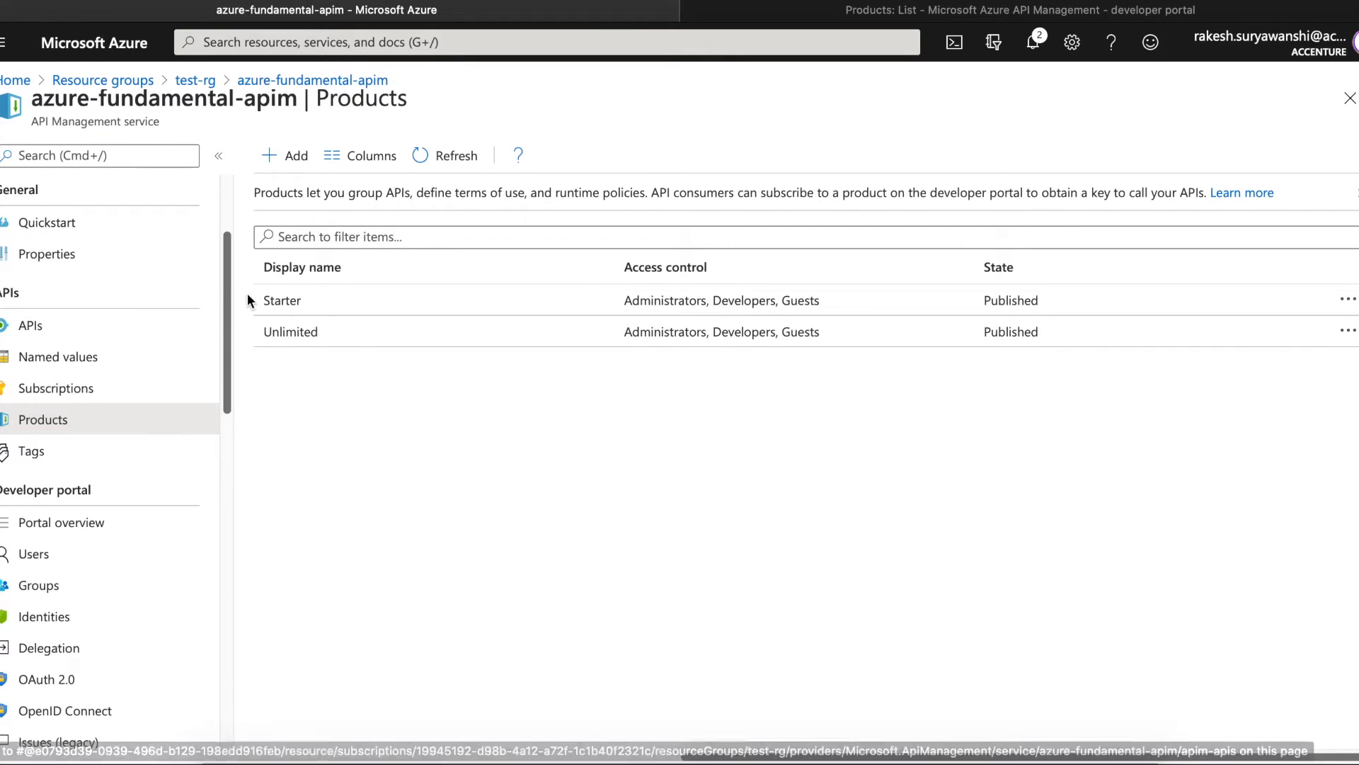
- Look over the Starter and Unlimited products and Unlimited's included APIs, adding nothing
left_click(286, 300)
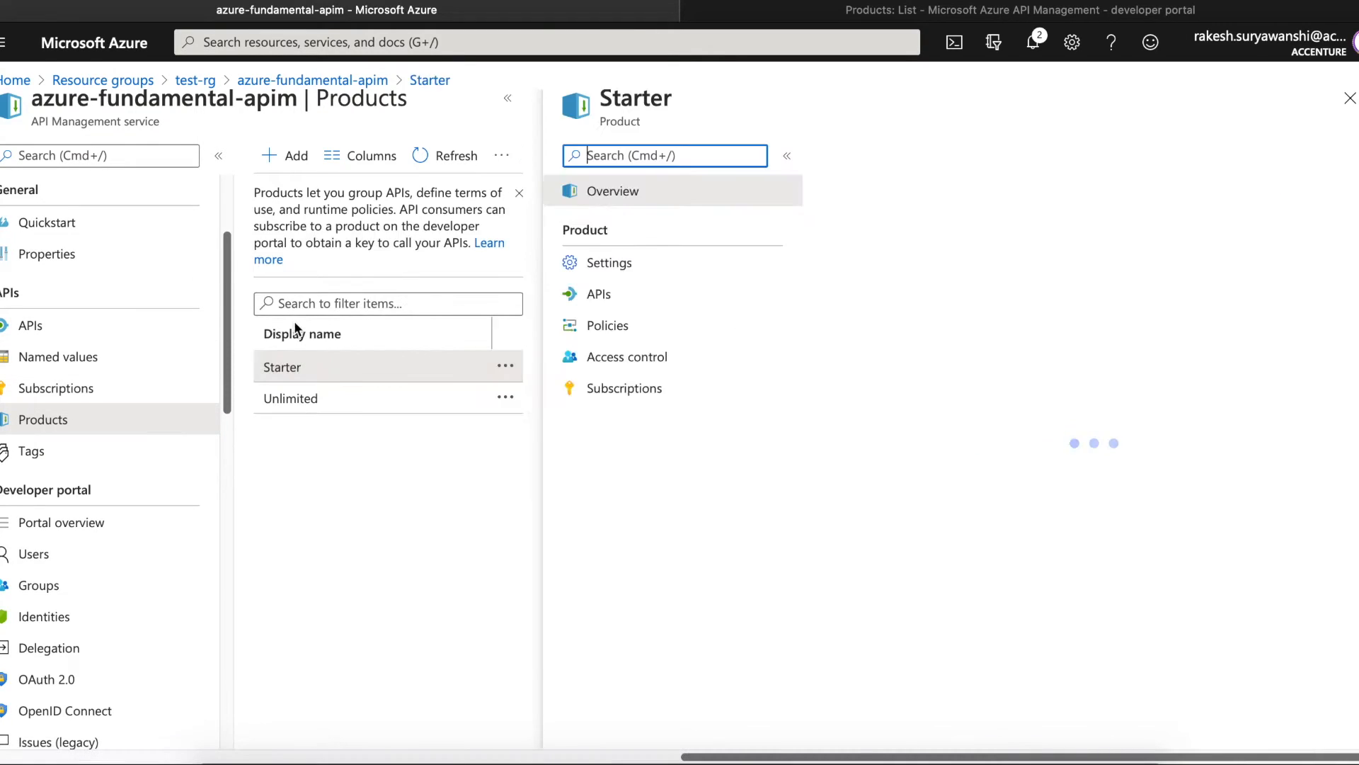
left_click(338, 398)
left_click(605, 301)
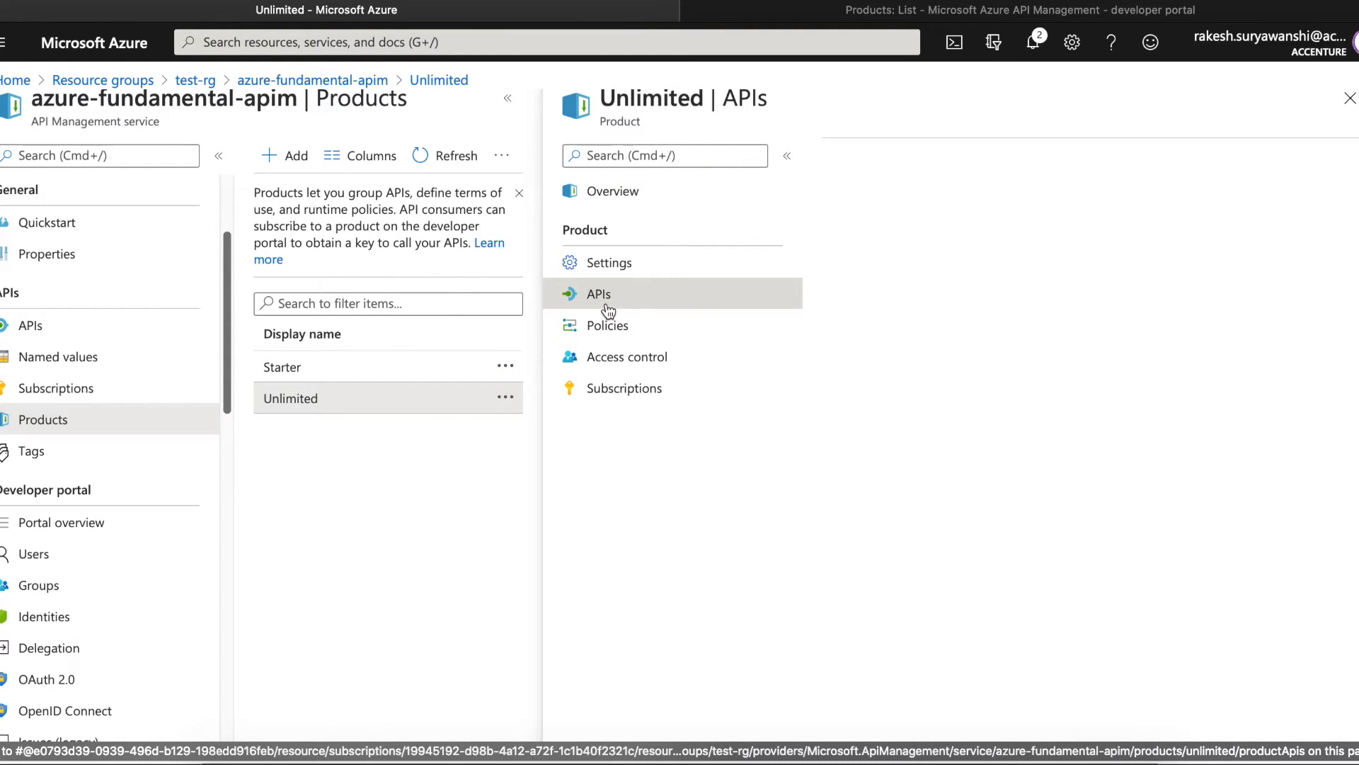
left_click(860, 156)
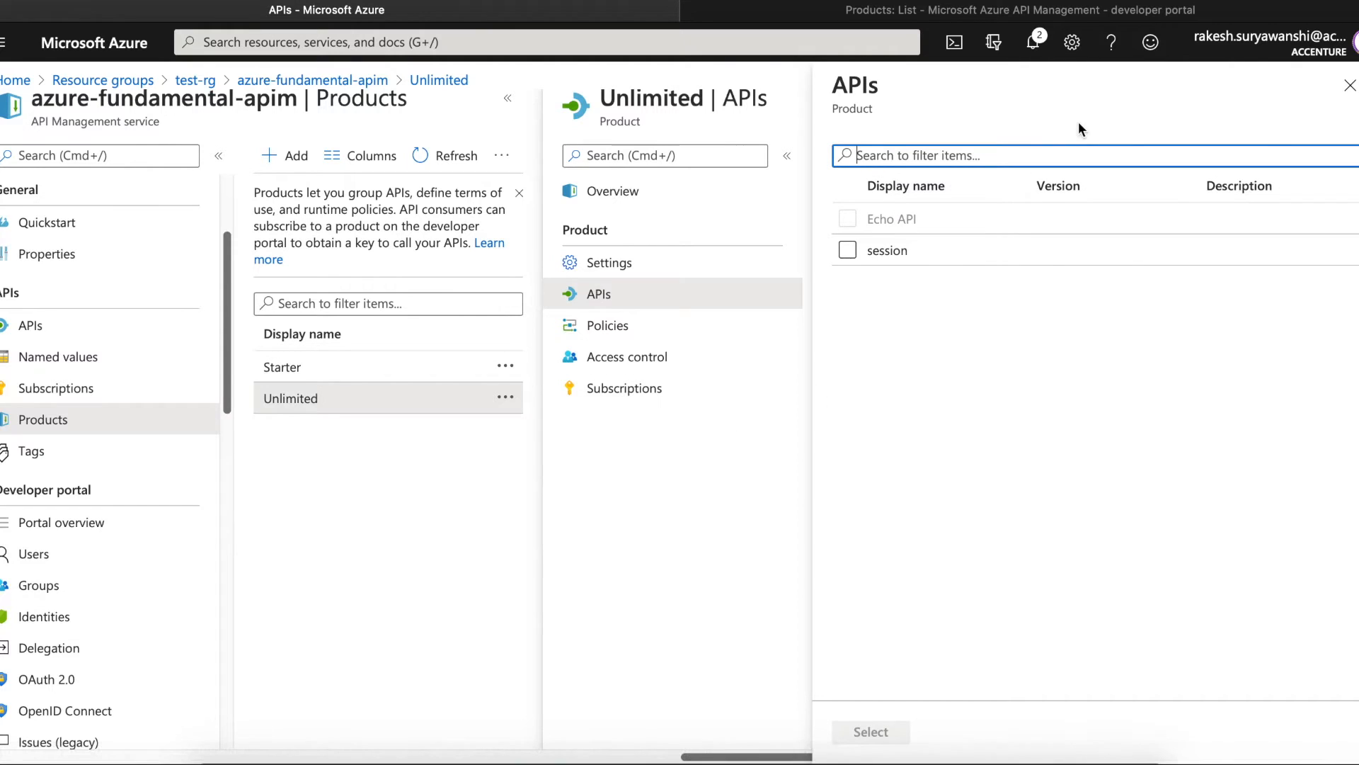
left_click(1350, 85)
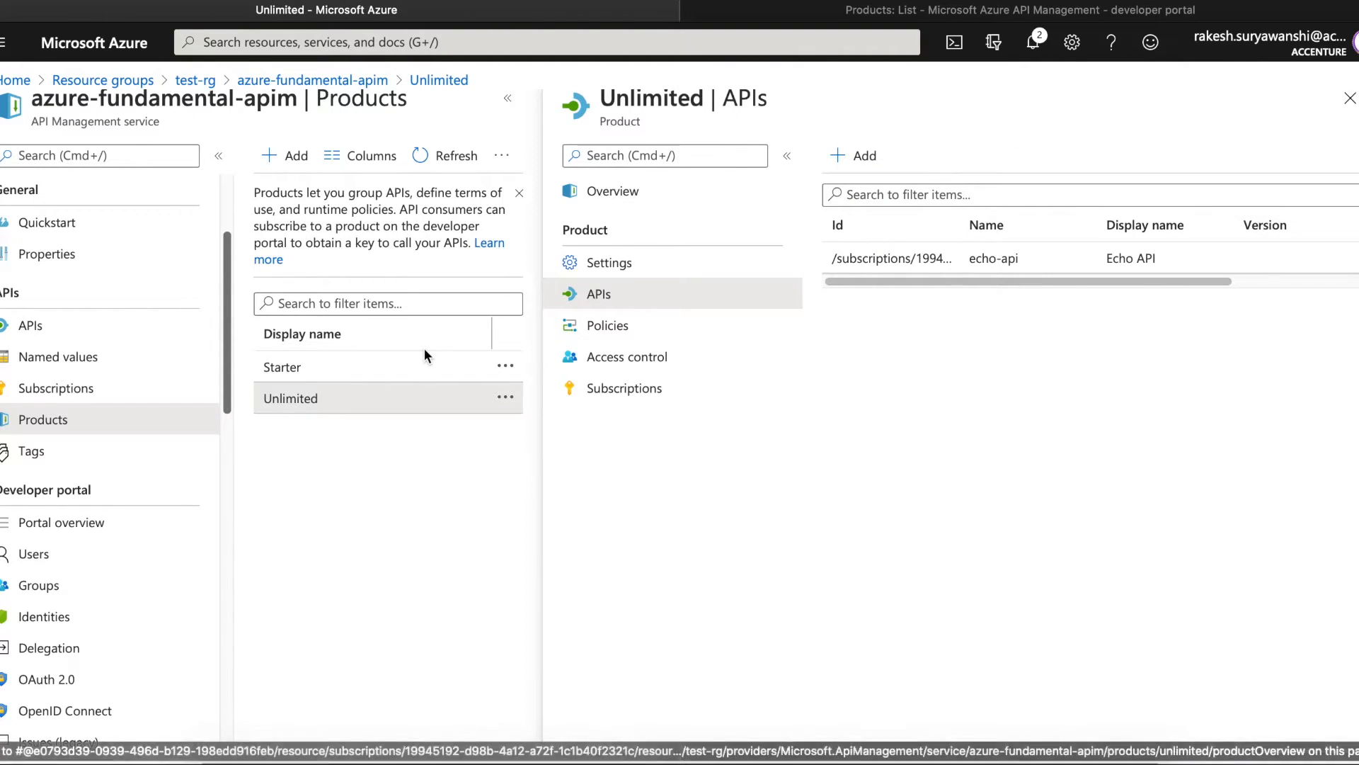
- Select the session API in the APIs list, then go back to Products
left_click(54, 337)
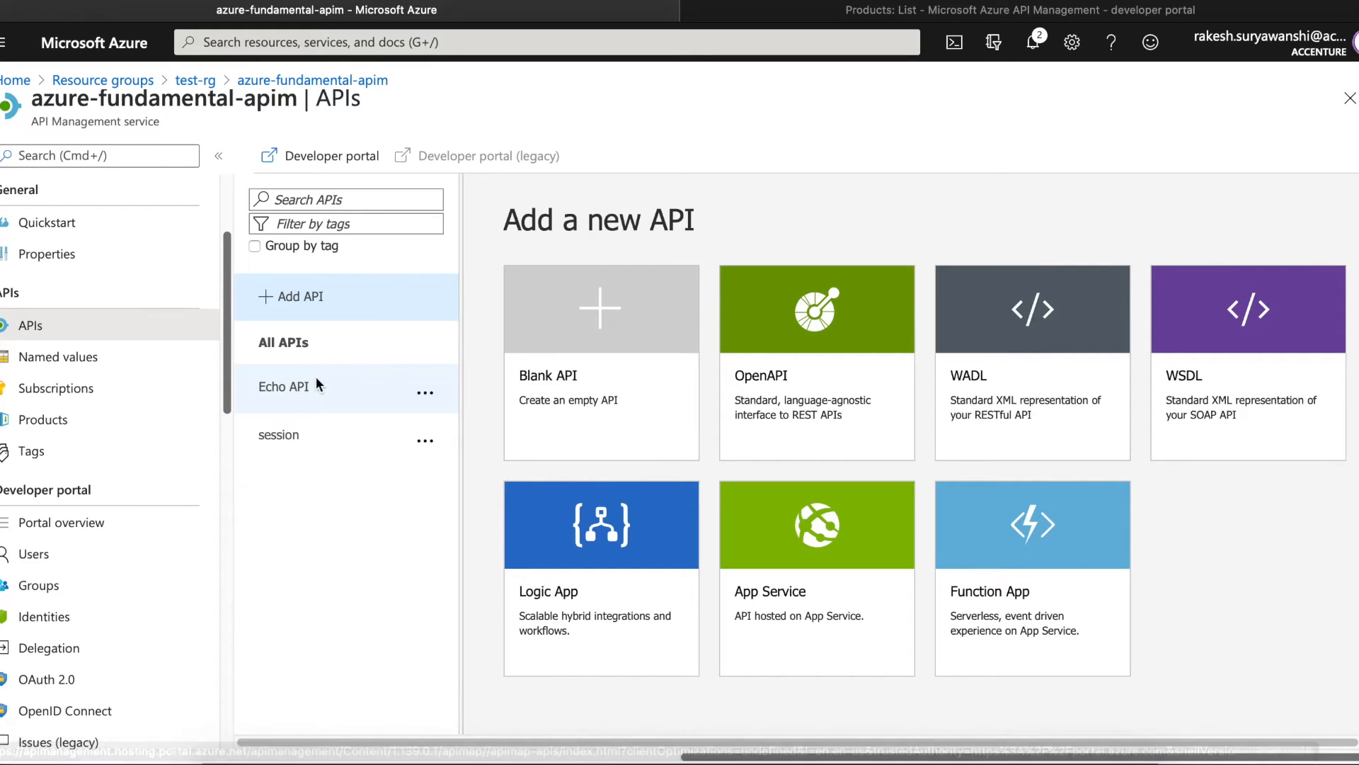
left_click(290, 437)
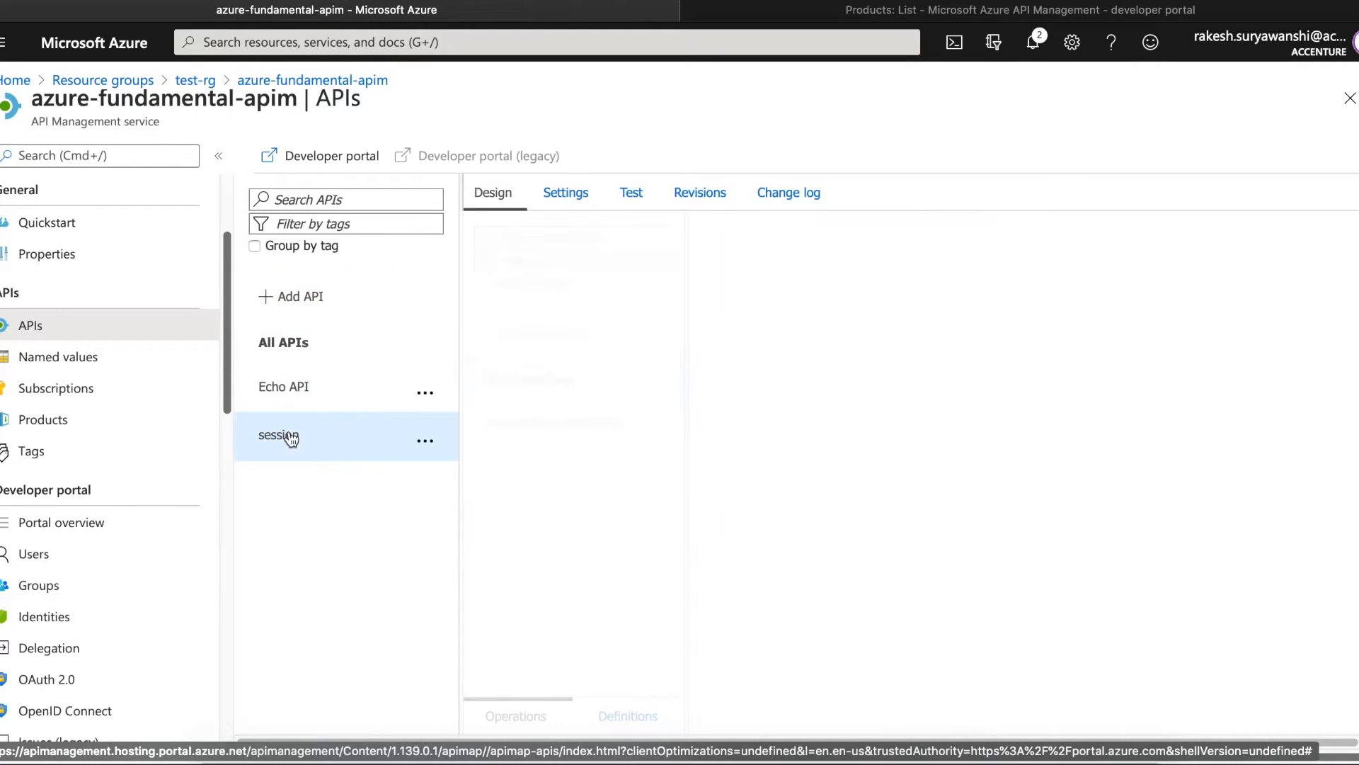
left_click(42, 419)
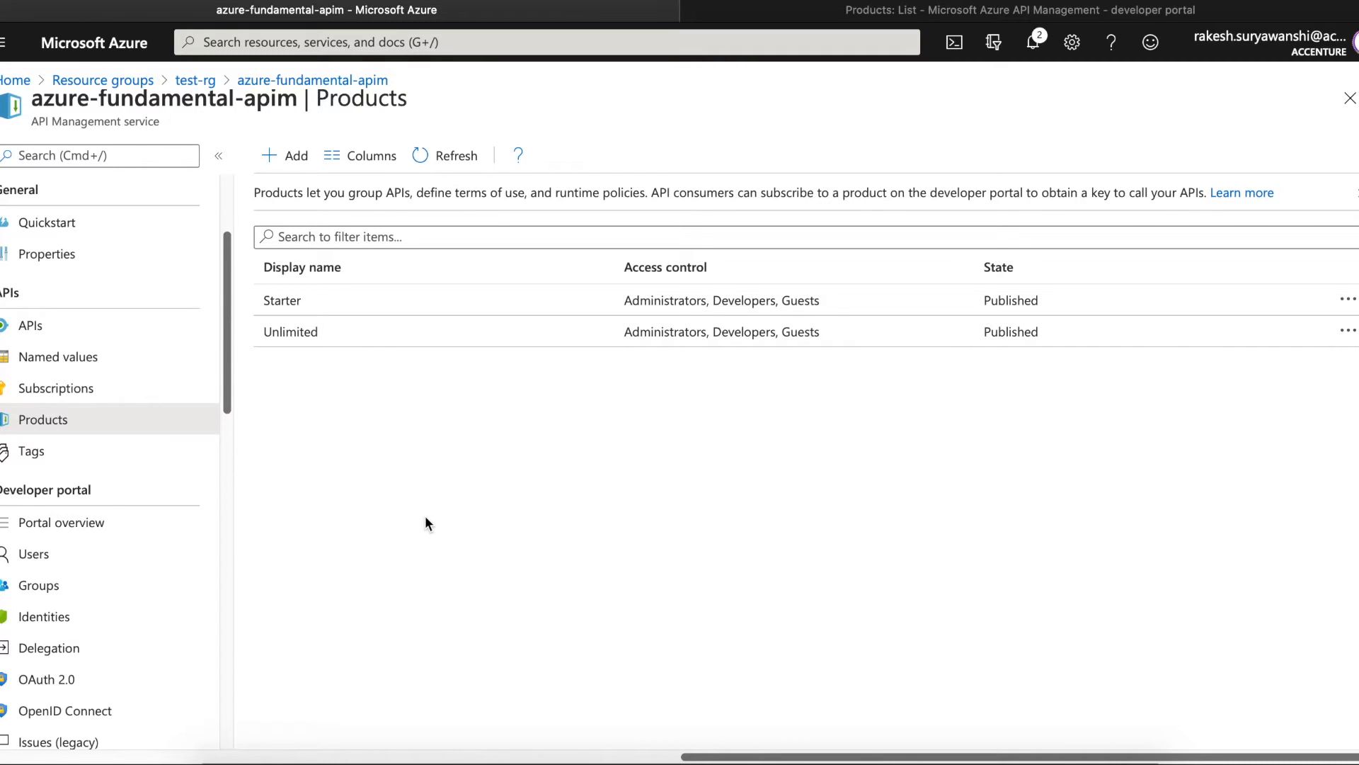
- Open Starter's overview and compare its call-limit description on the developer portal
left_click(369, 301)
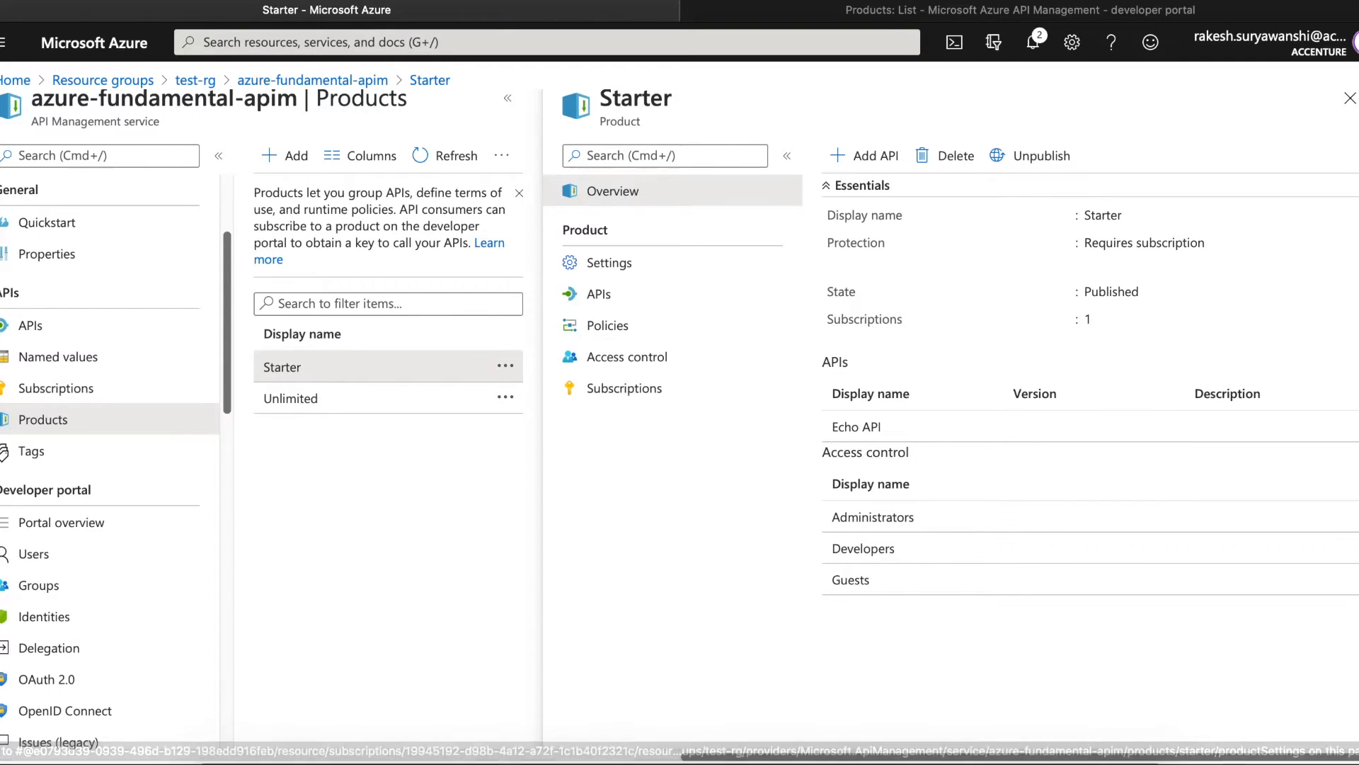
left_click(889, 16)
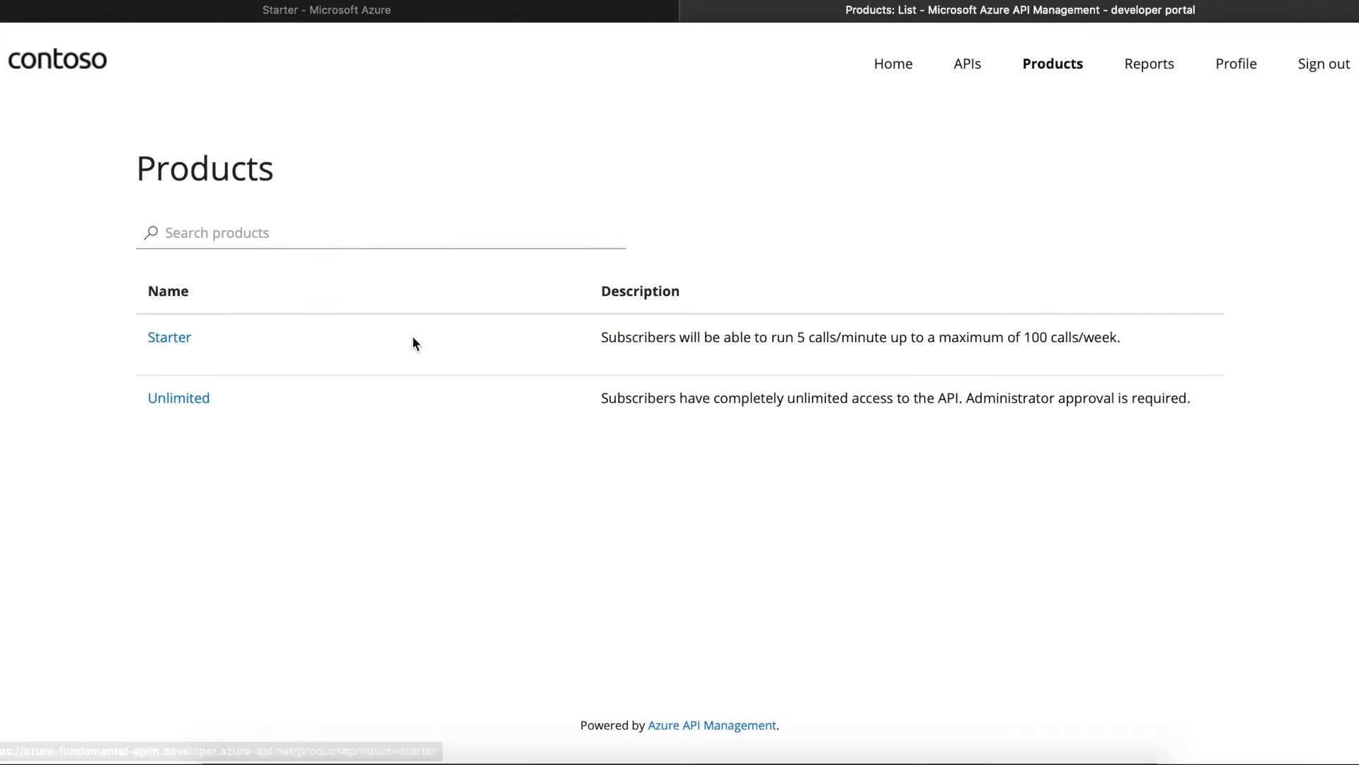
left_click_drag(600, 341, 821, 351)
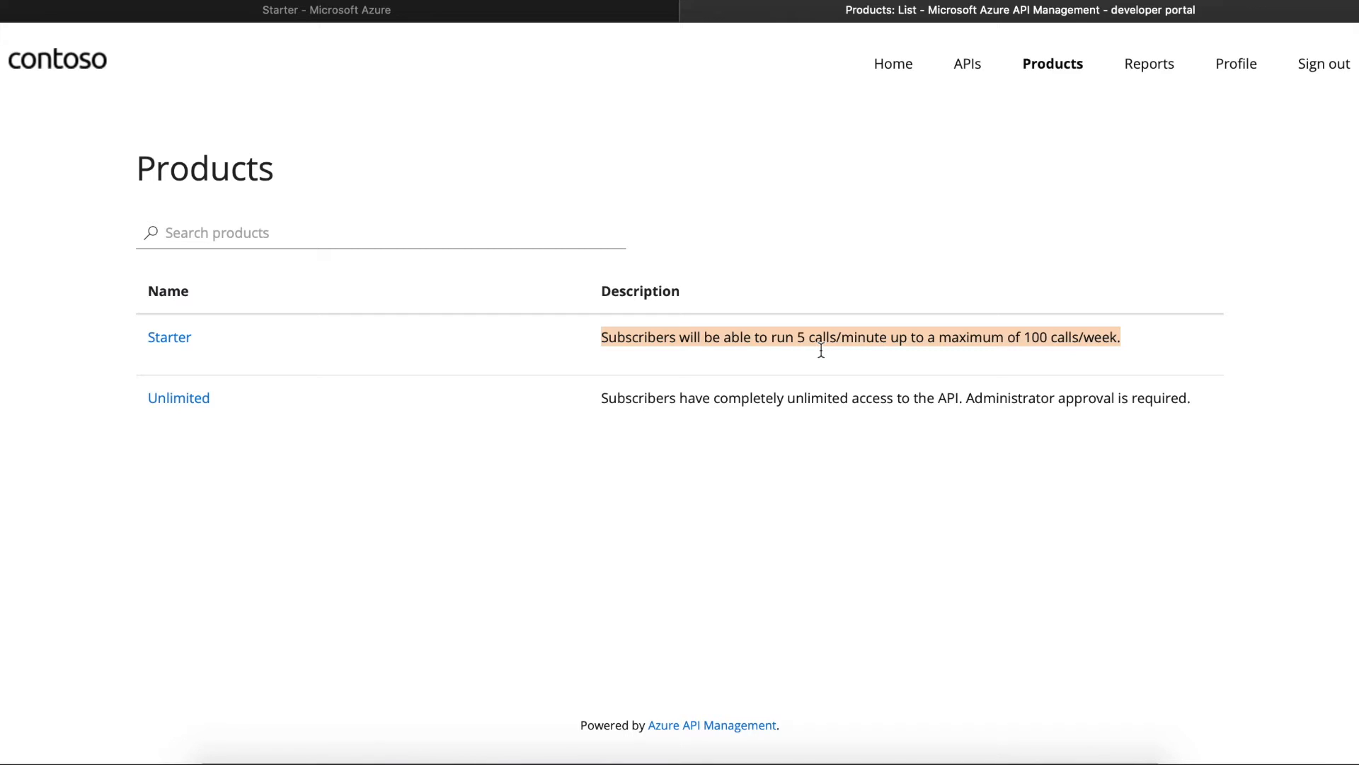
left_click(568, 15)
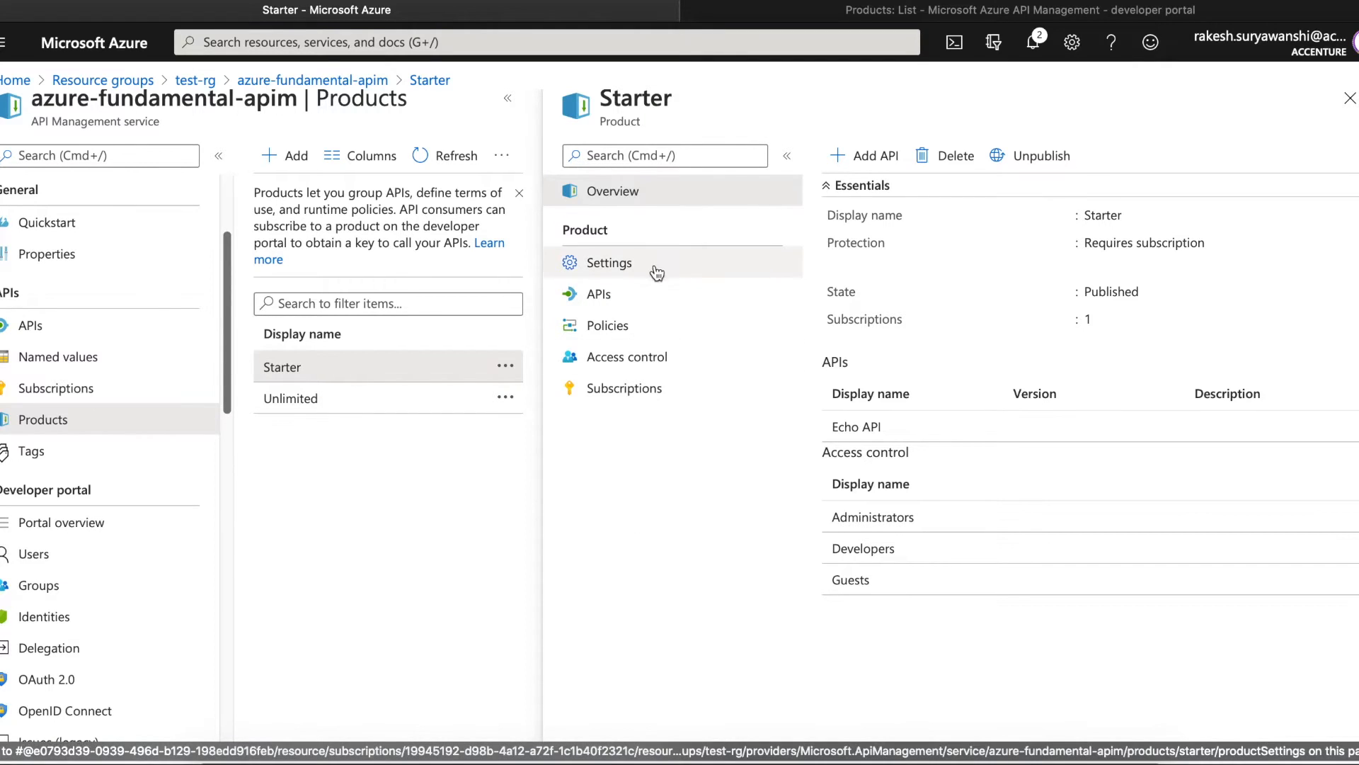
- Open Starter's Policies and highlight the inbound rate-limit (5 calls/60 s) and quota (100 calls) elements
left_click(649, 326)
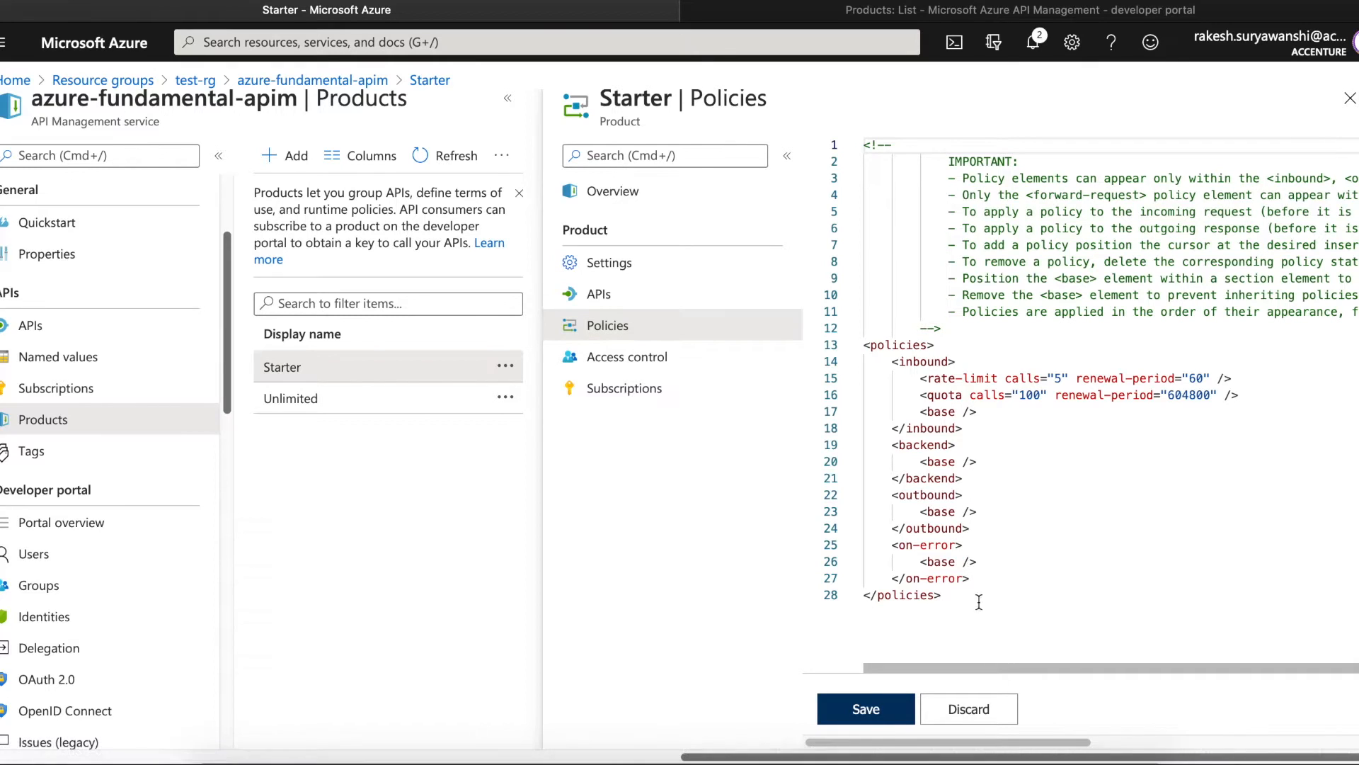
left_click_drag(1062, 742, 1020, 726)
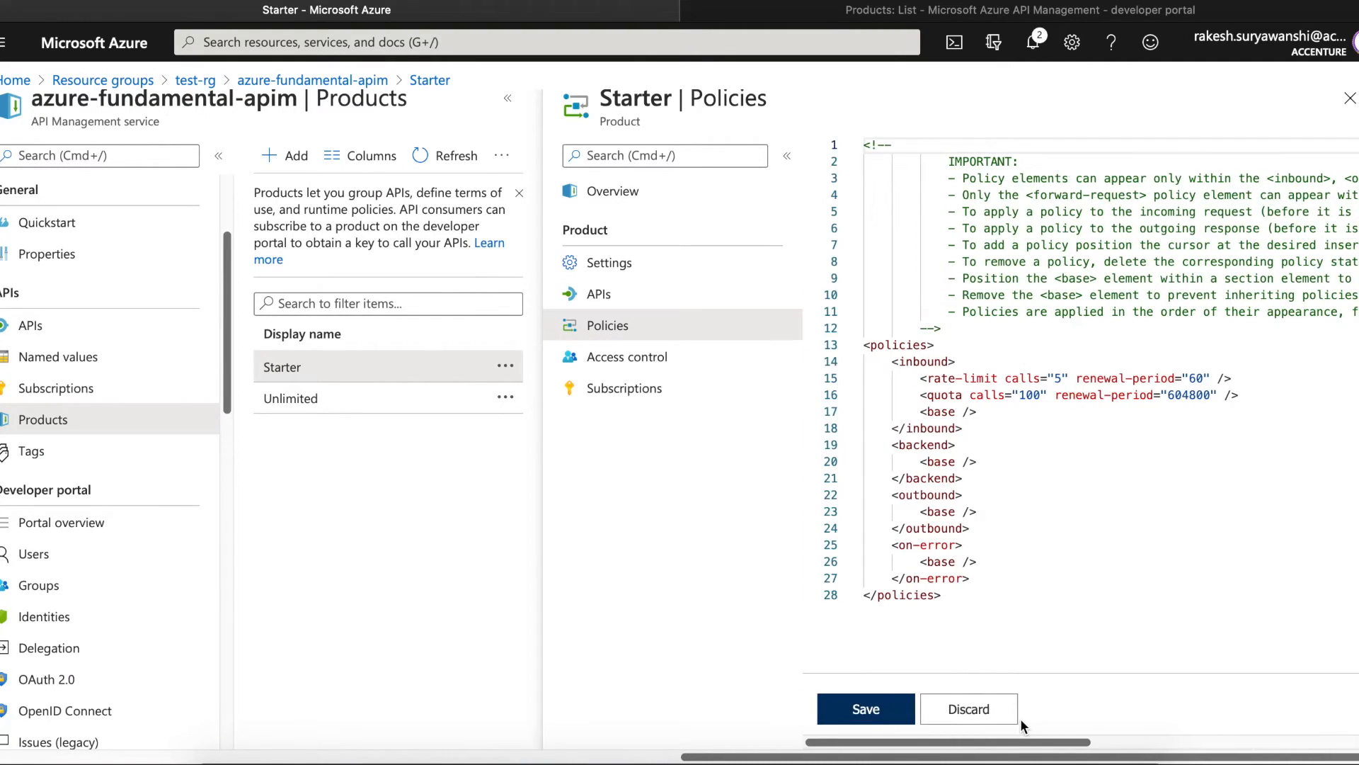
left_click(1032, 607)
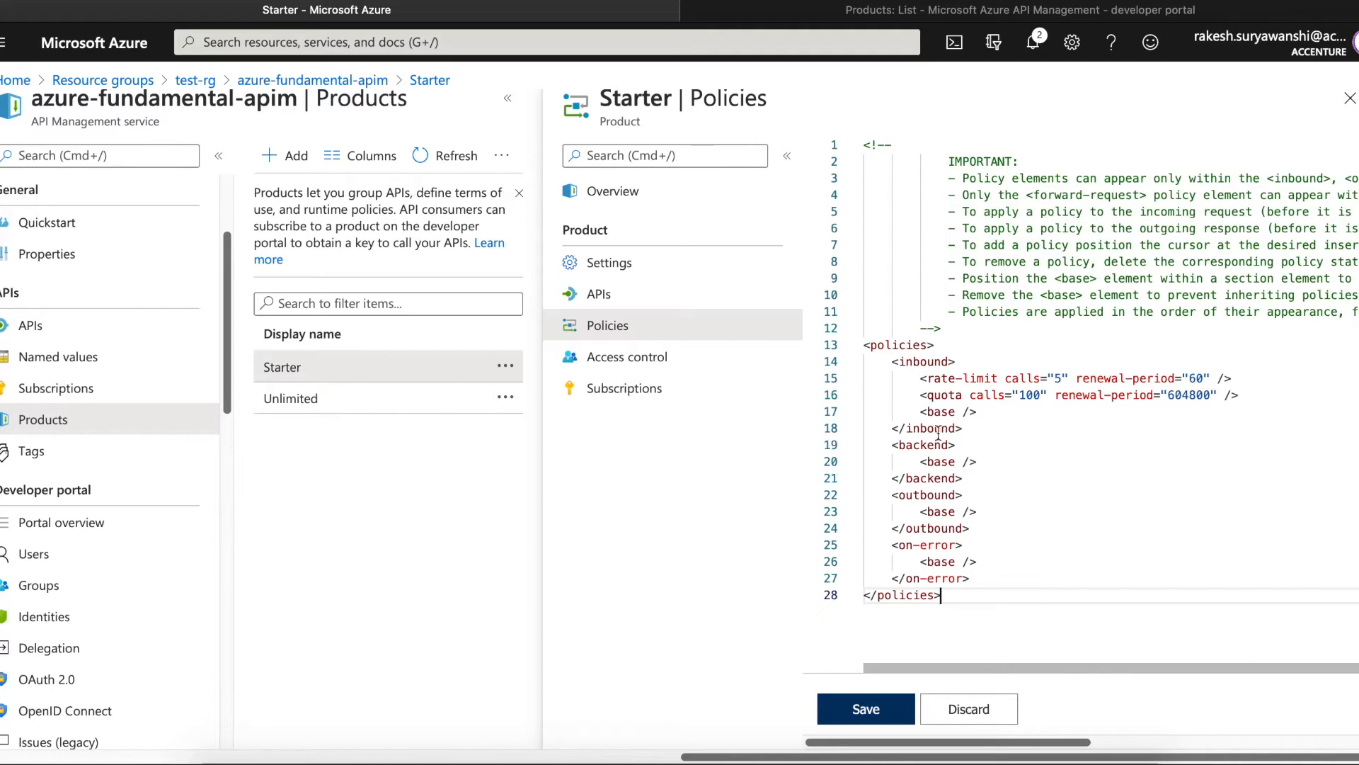
left_click(898, 362)
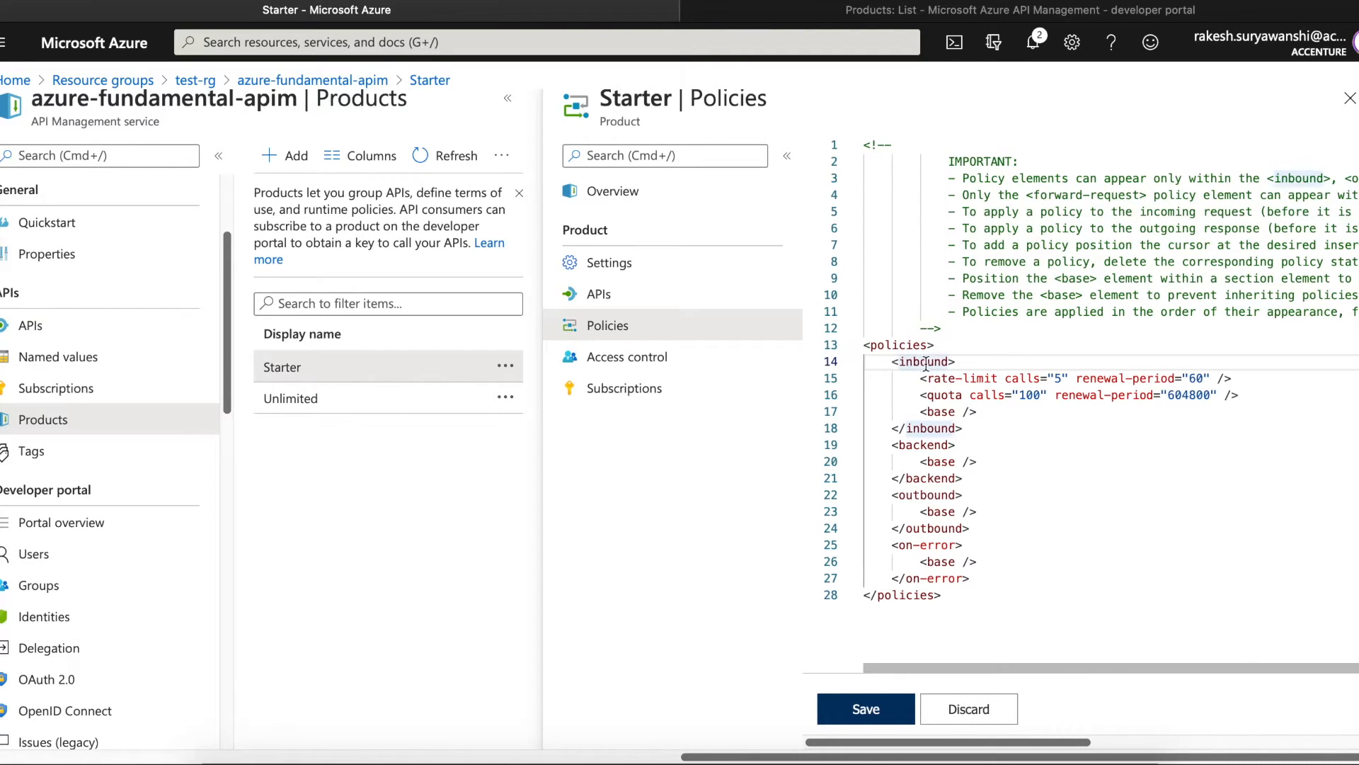
double_click(928, 363)
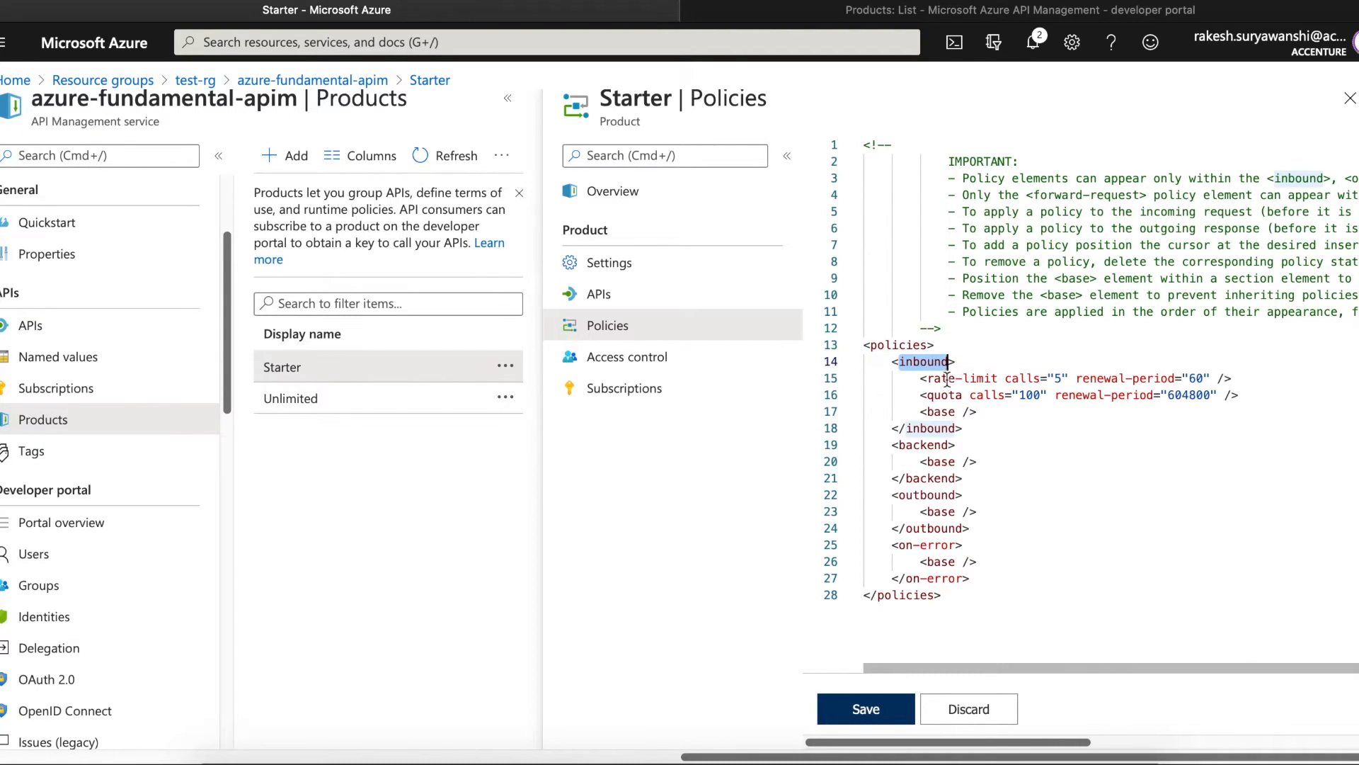
left_click_drag(928, 379, 1002, 420)
left_click(1002, 426)
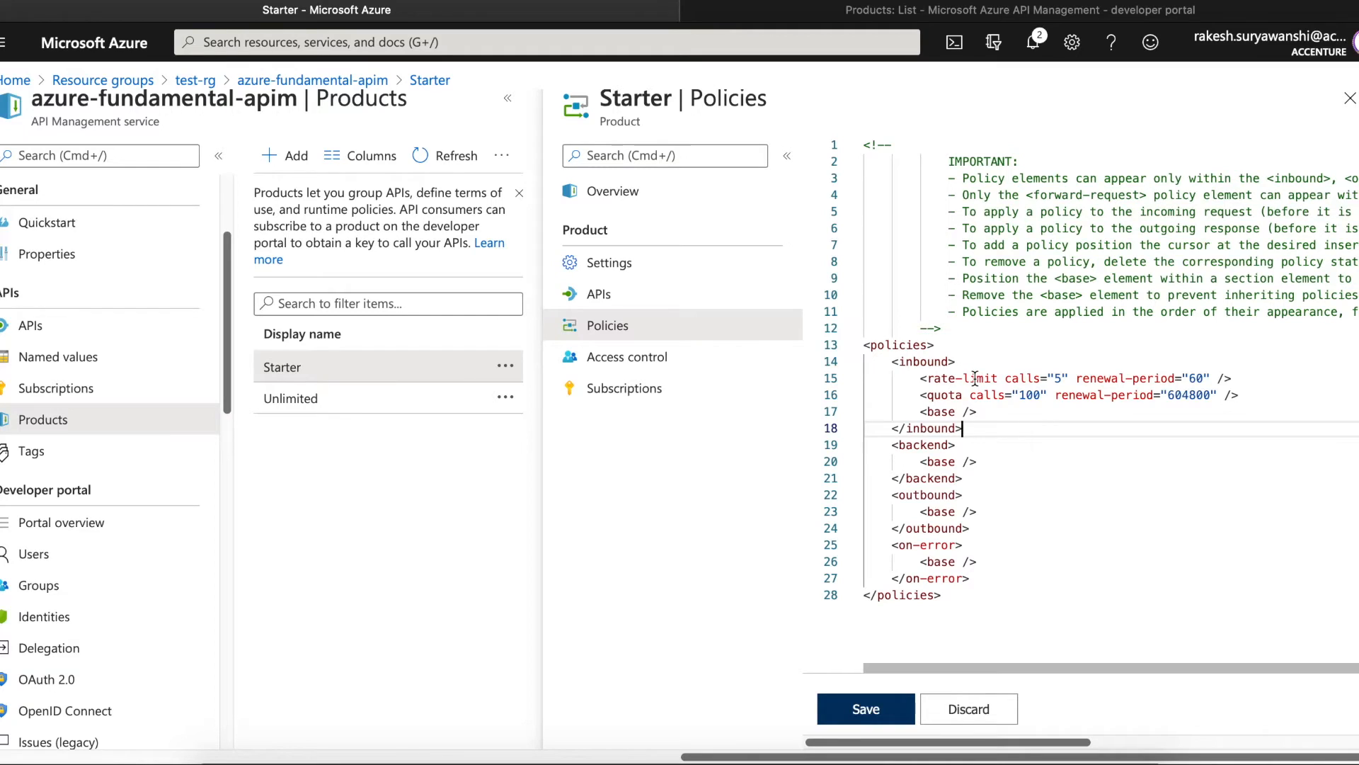
left_click(1005, 380)
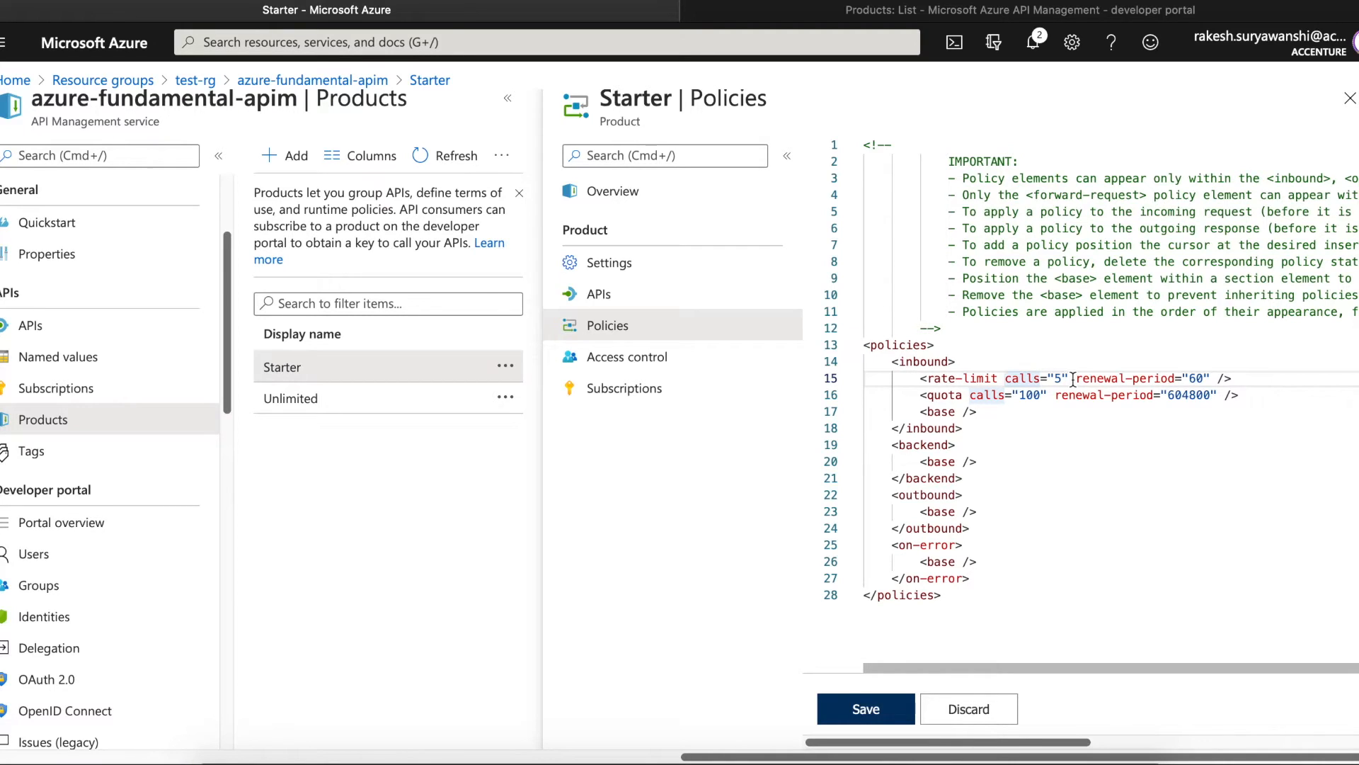
left_click(976, 412)
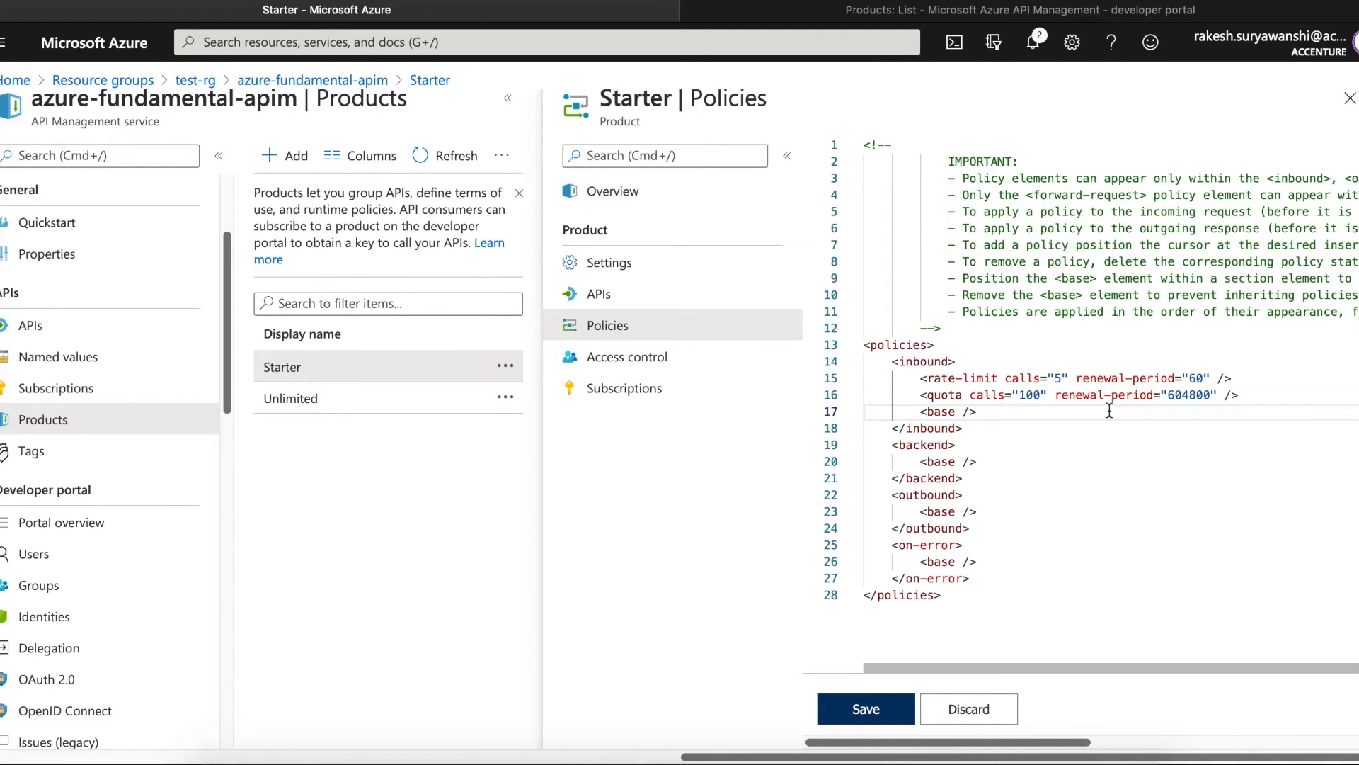
left_click_drag(919, 394, 1274, 407)
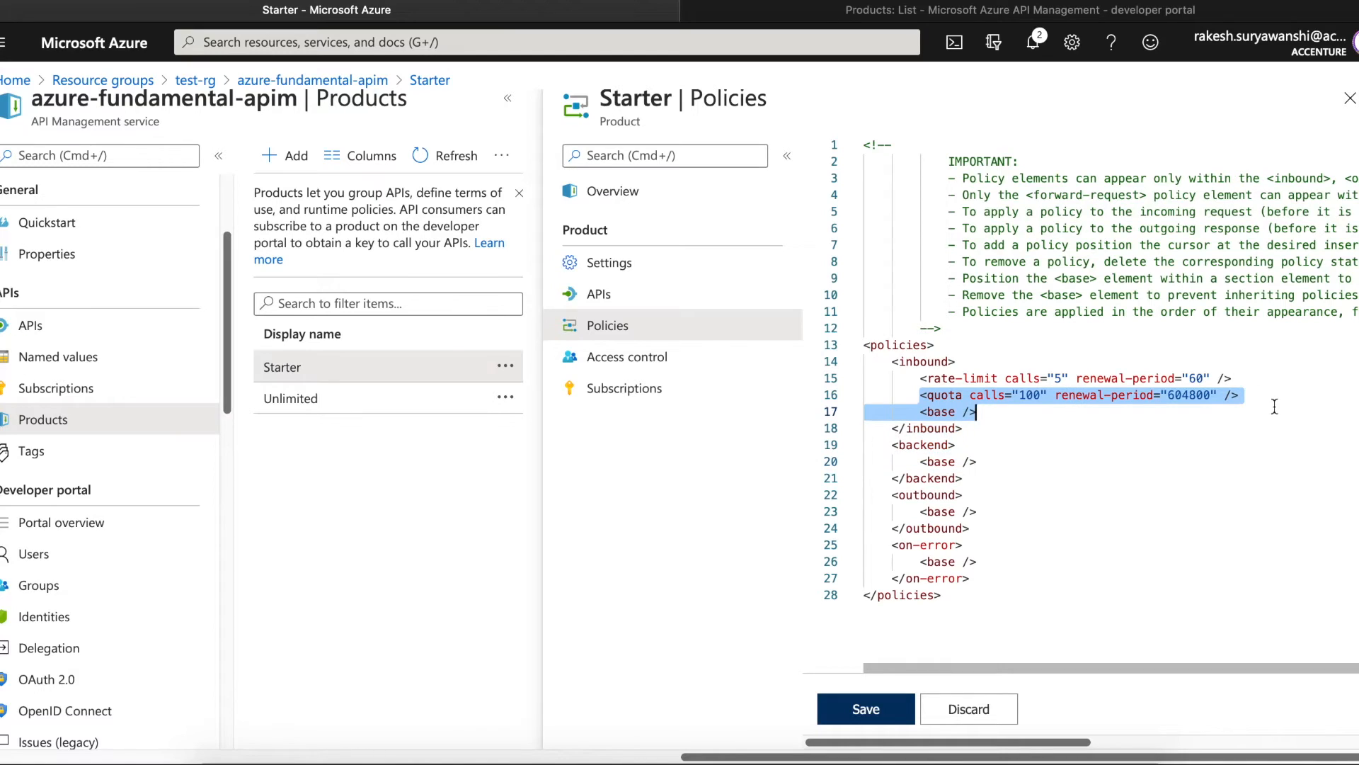
left_click(1275, 410)
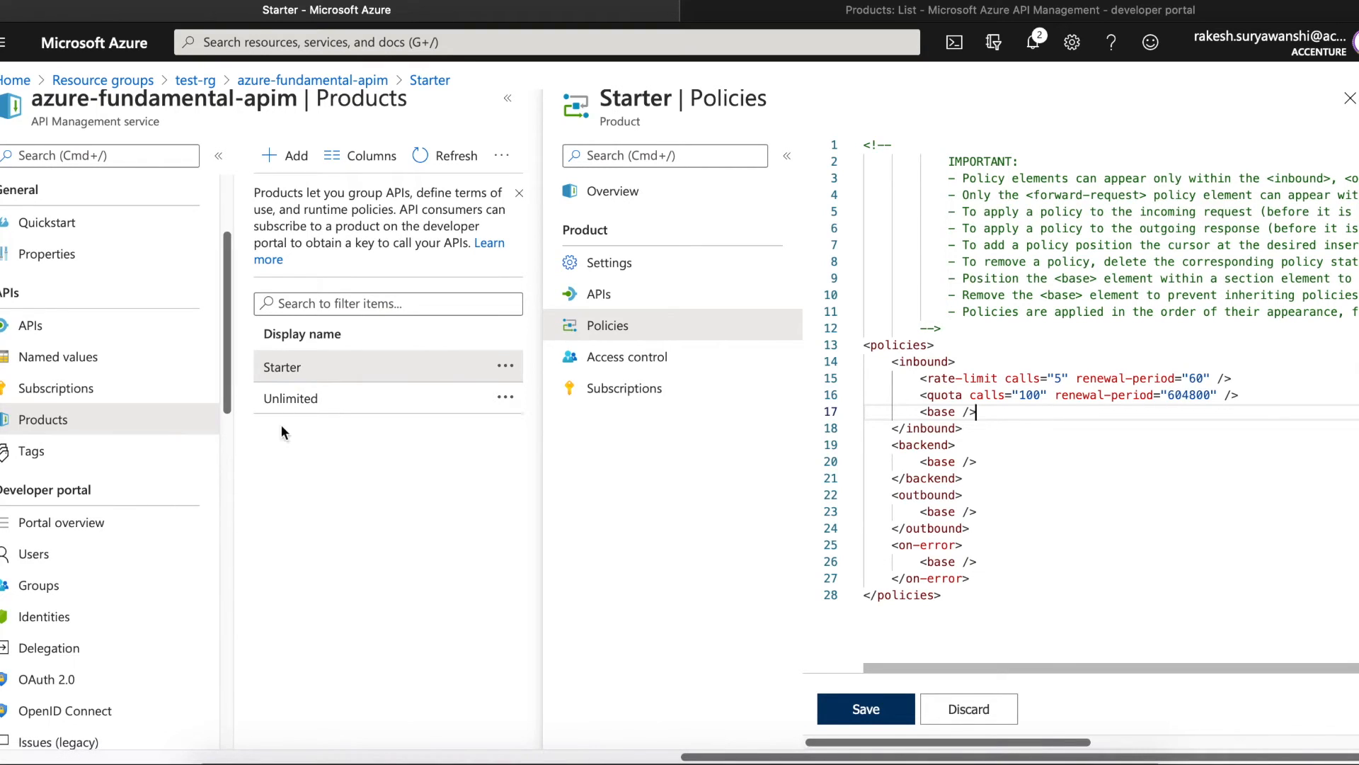
left_click_drag(1014, 740, 1023, 708)
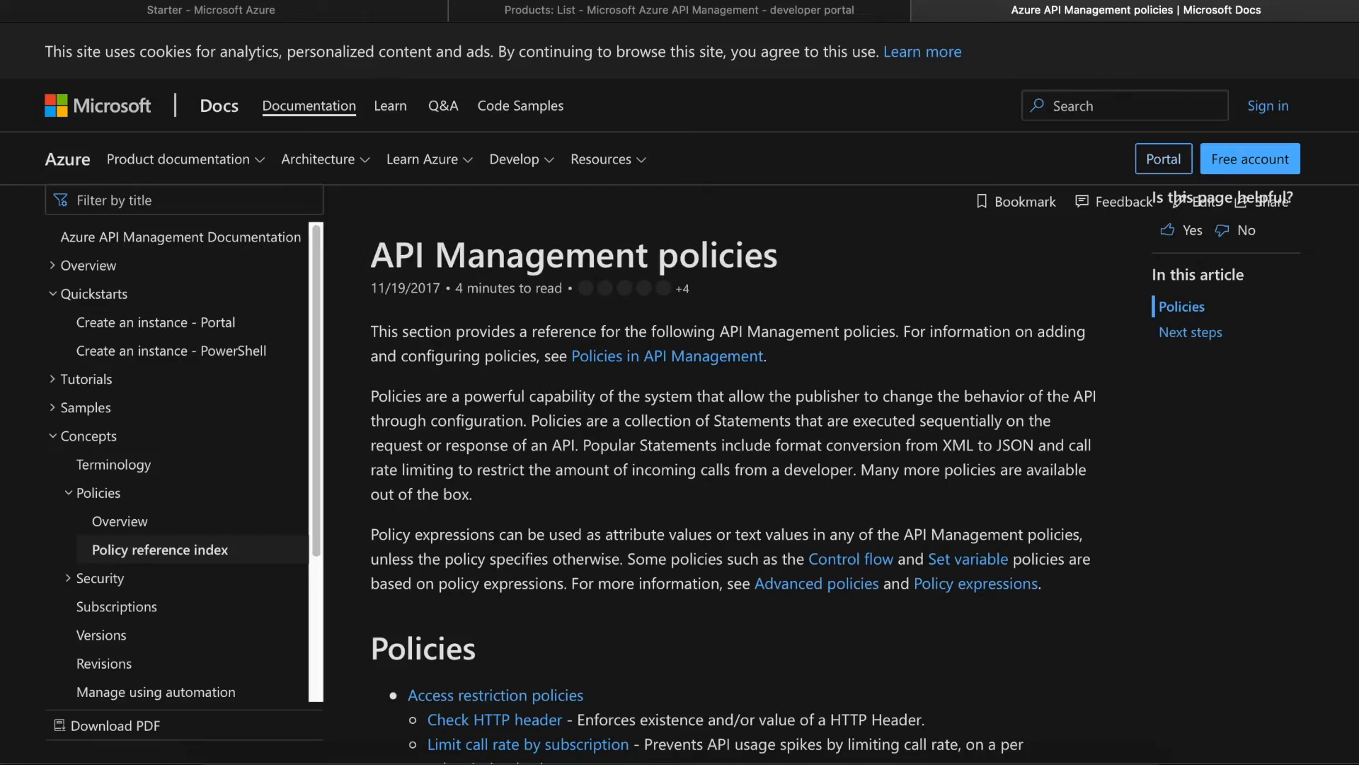
- Scroll through the policy reference listing access restriction, advanced, caching and transformation policies
scroll(736, 460, "down", 10)
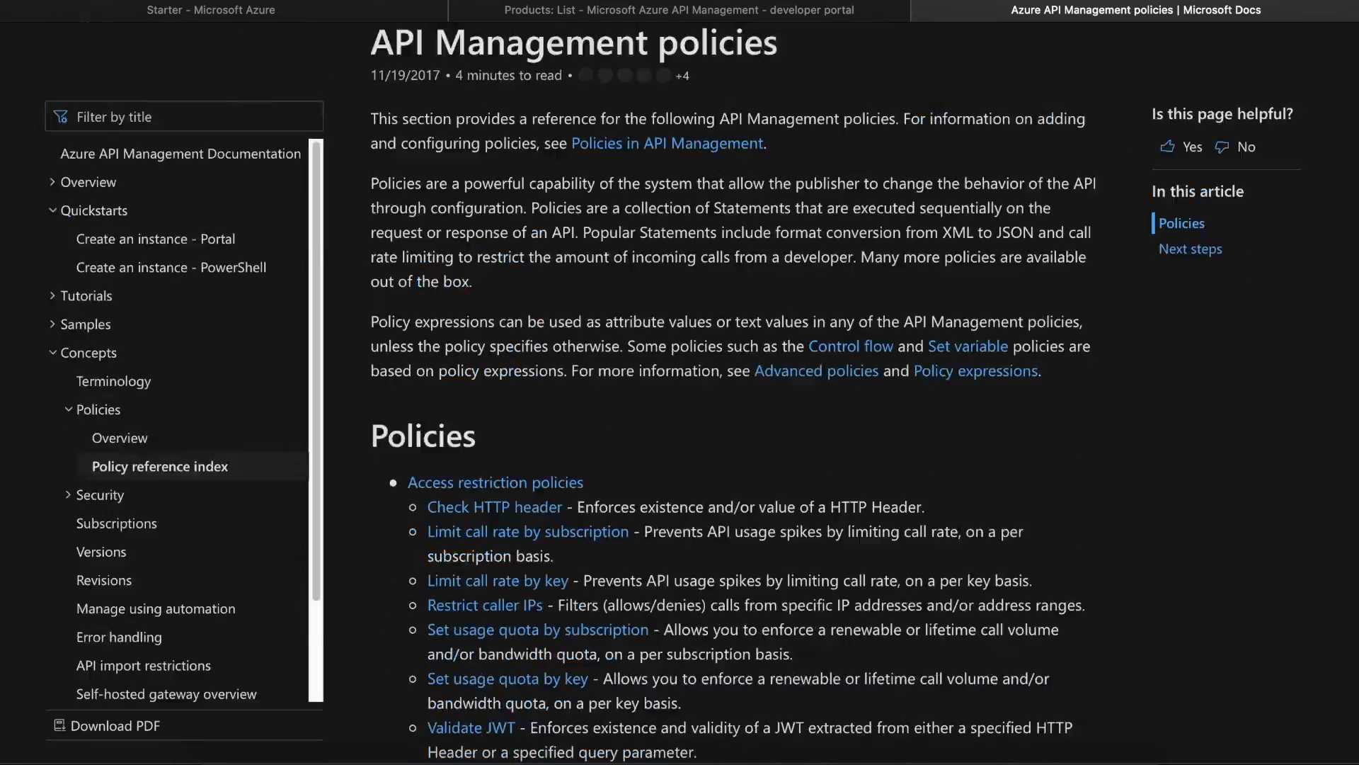
scroll(737, 393, "up", 3)
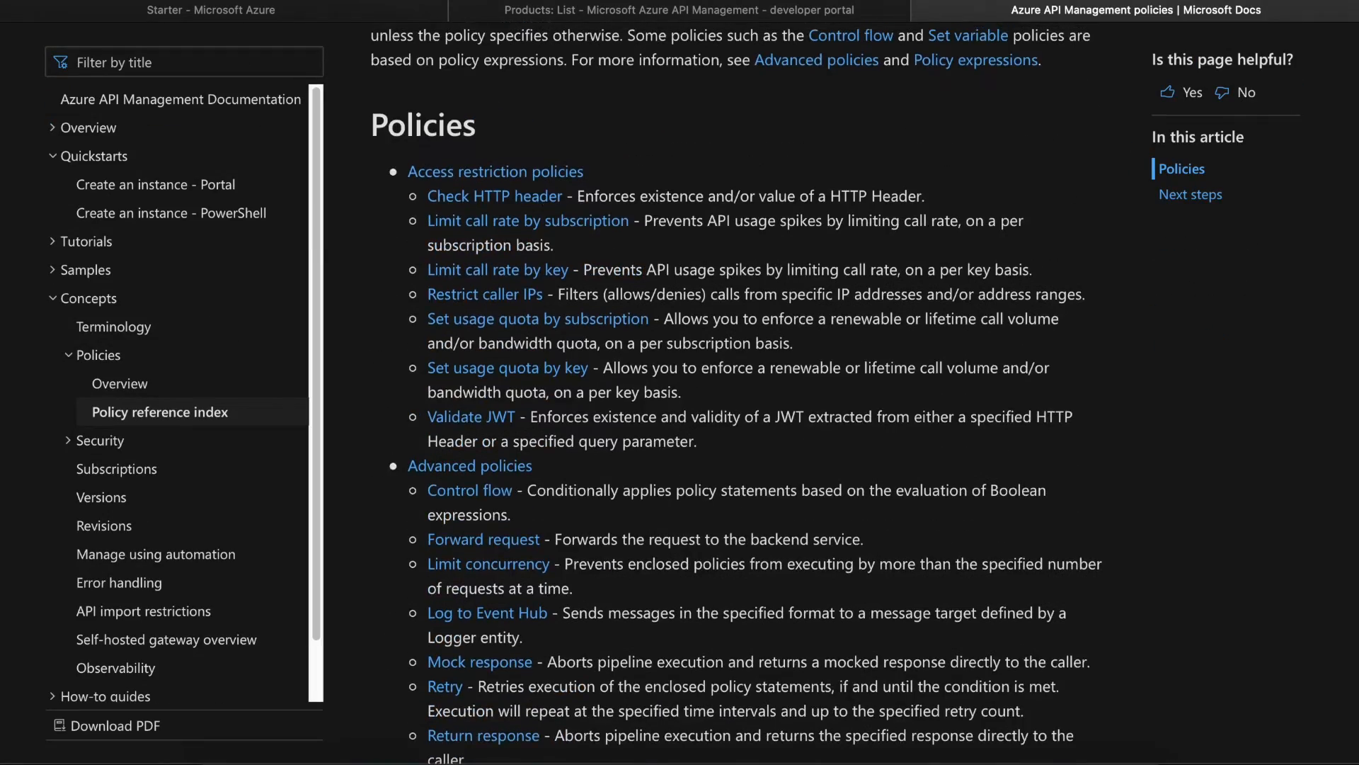
scroll(737, 393, "down", 10)
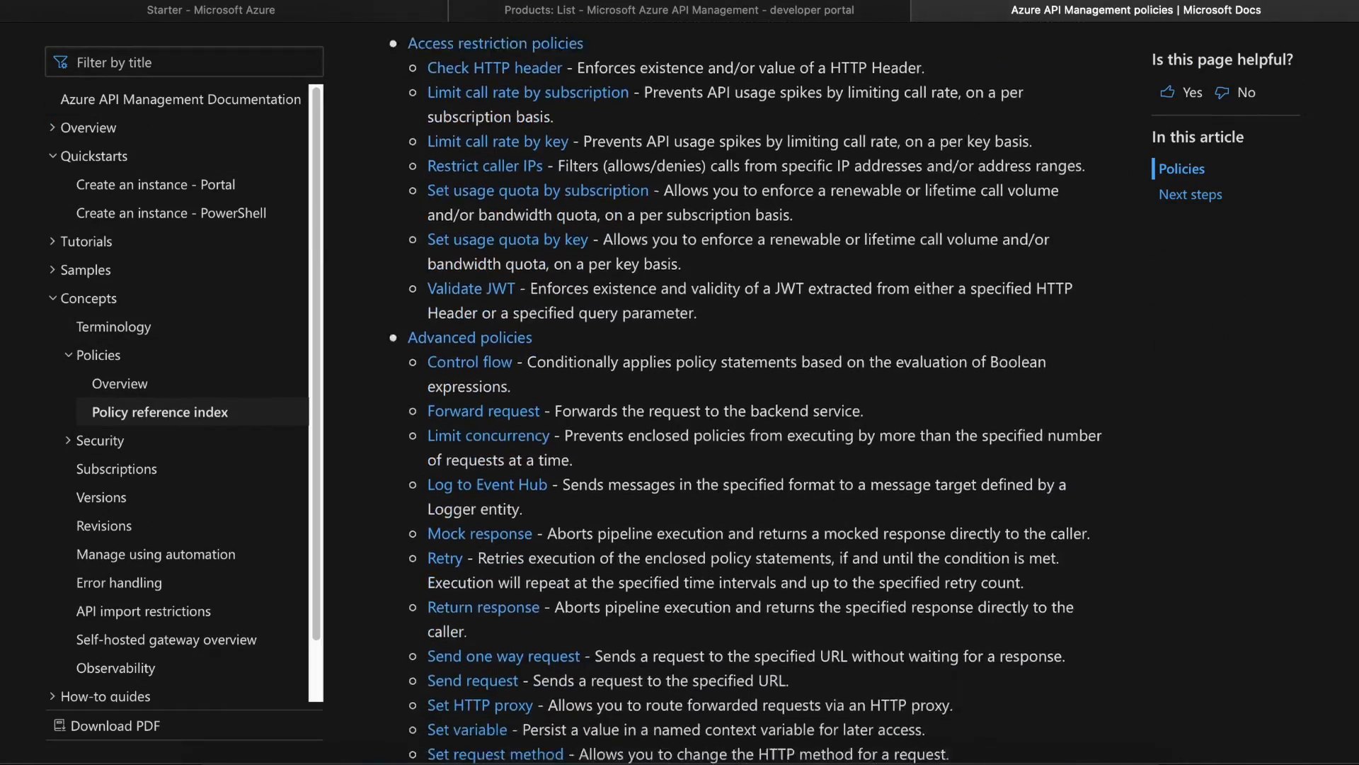
scroll(737, 393, "down", 10)
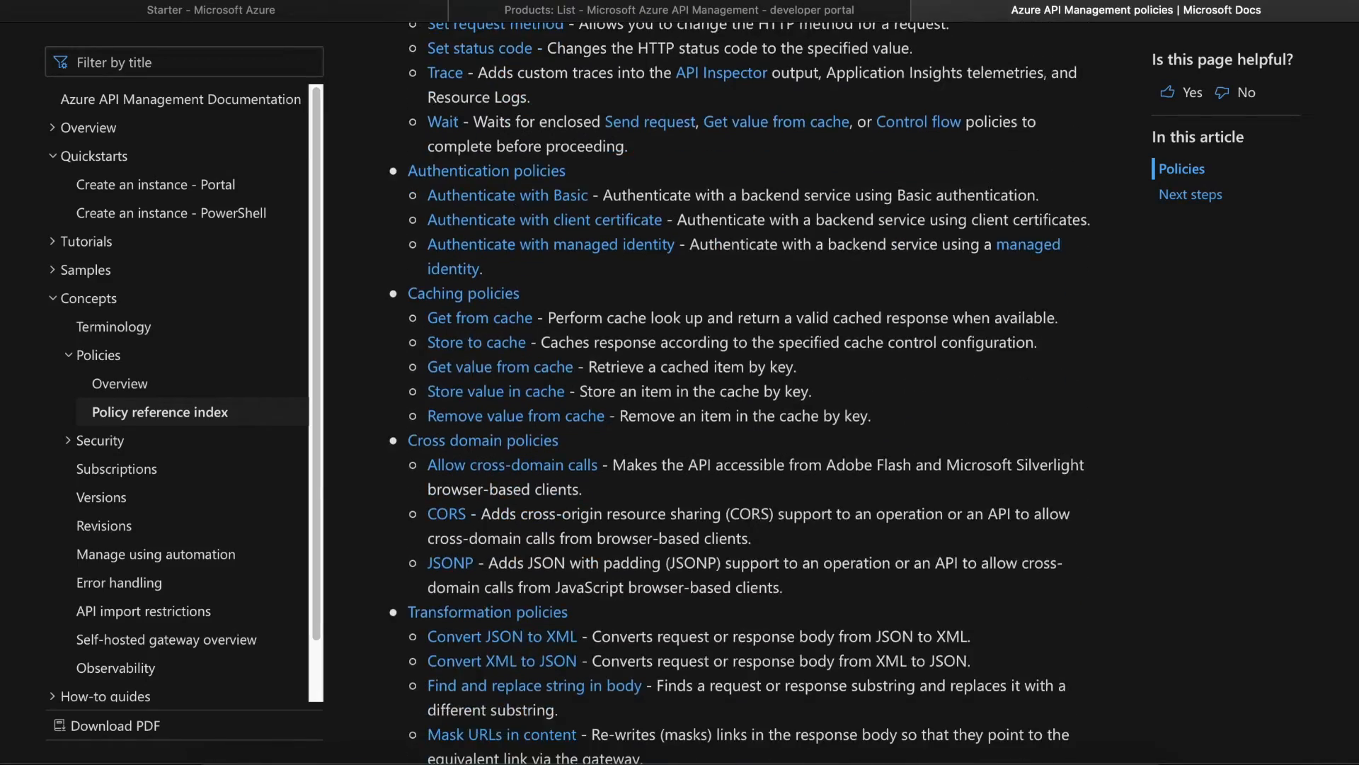
scroll(736, 393, "down", 2)
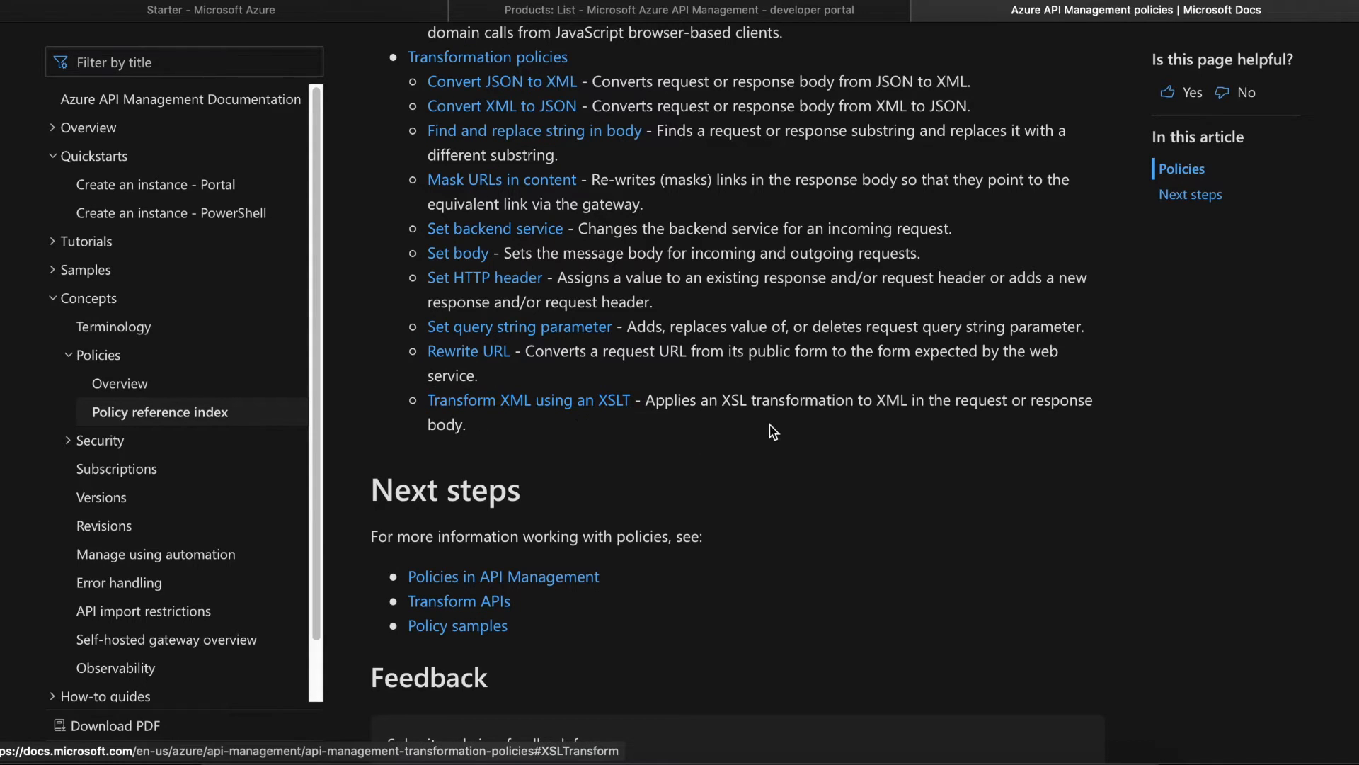
scroll(742, 393, "up", 8)
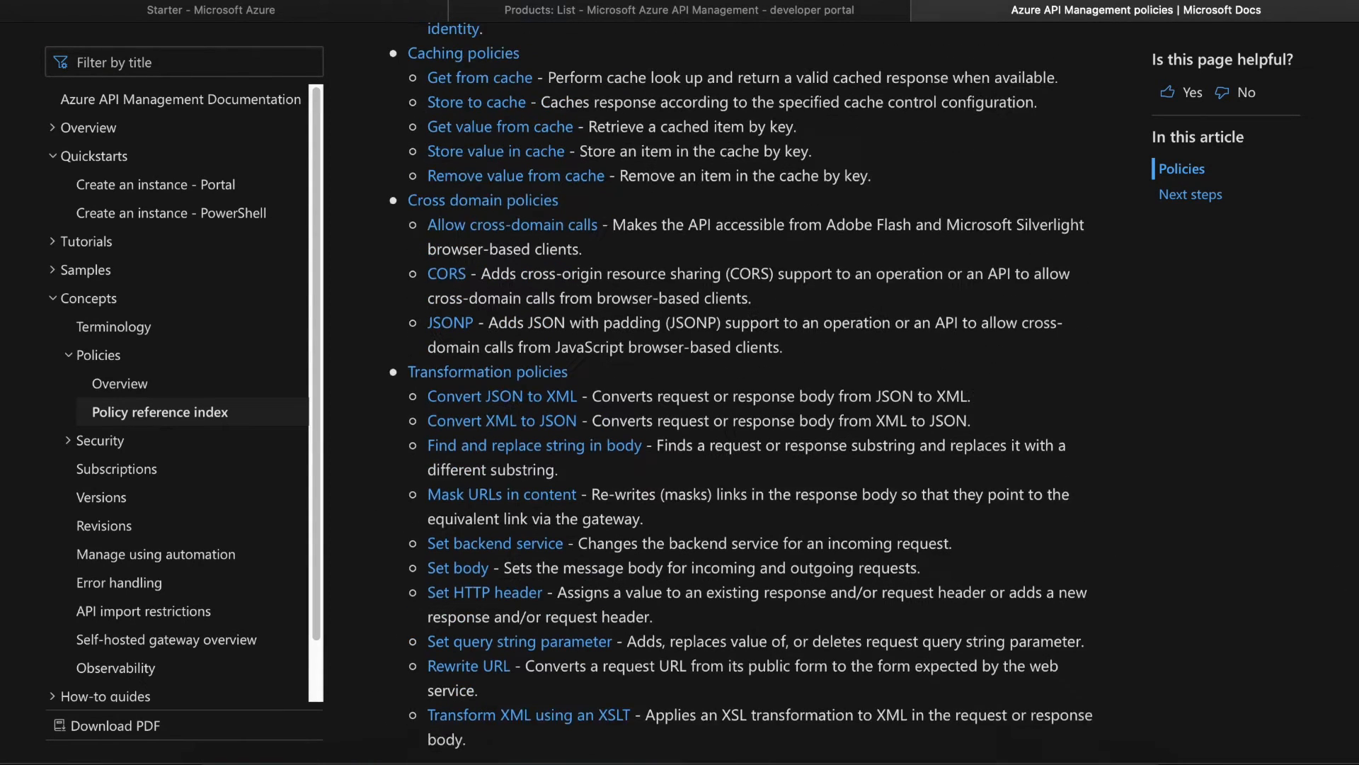
scroll(741, 393, "up", 5)
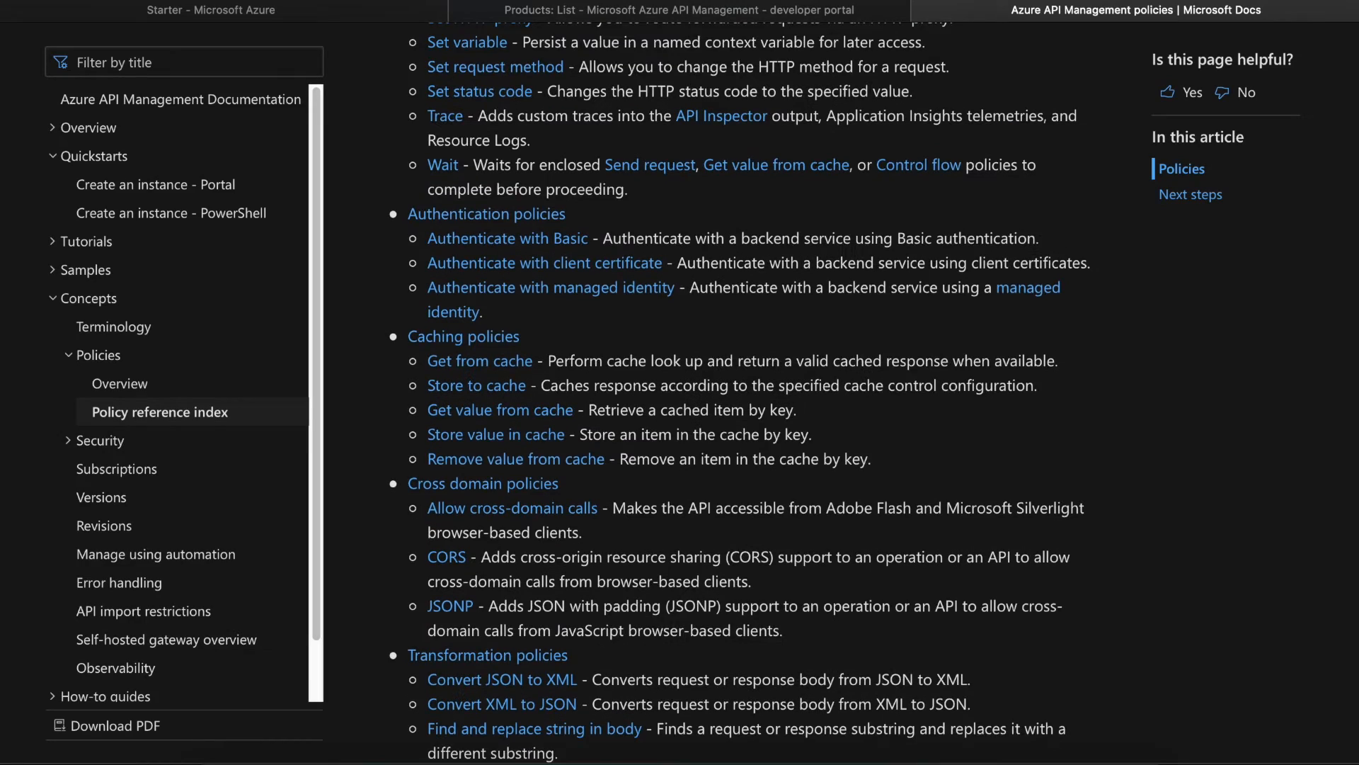
scroll(550, 589, "up", 2)
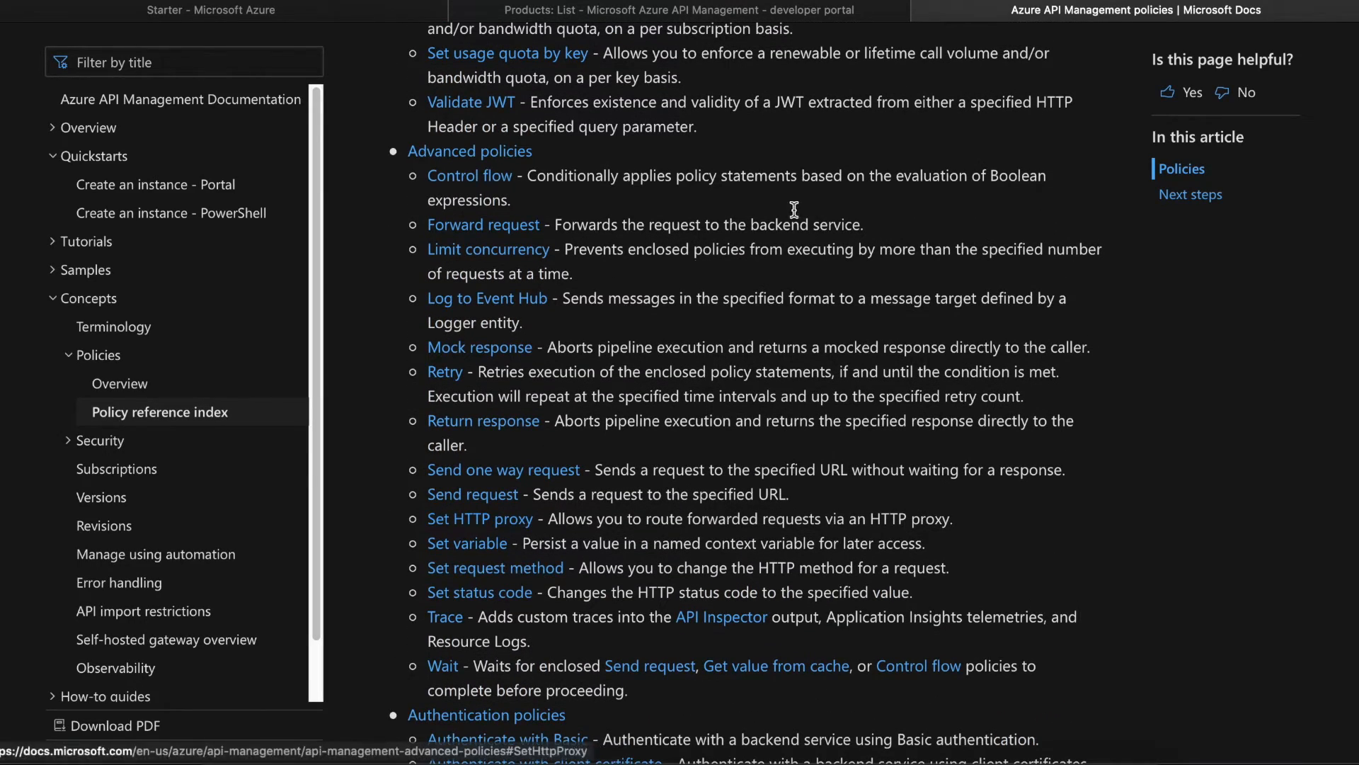
left_click(752, 10)
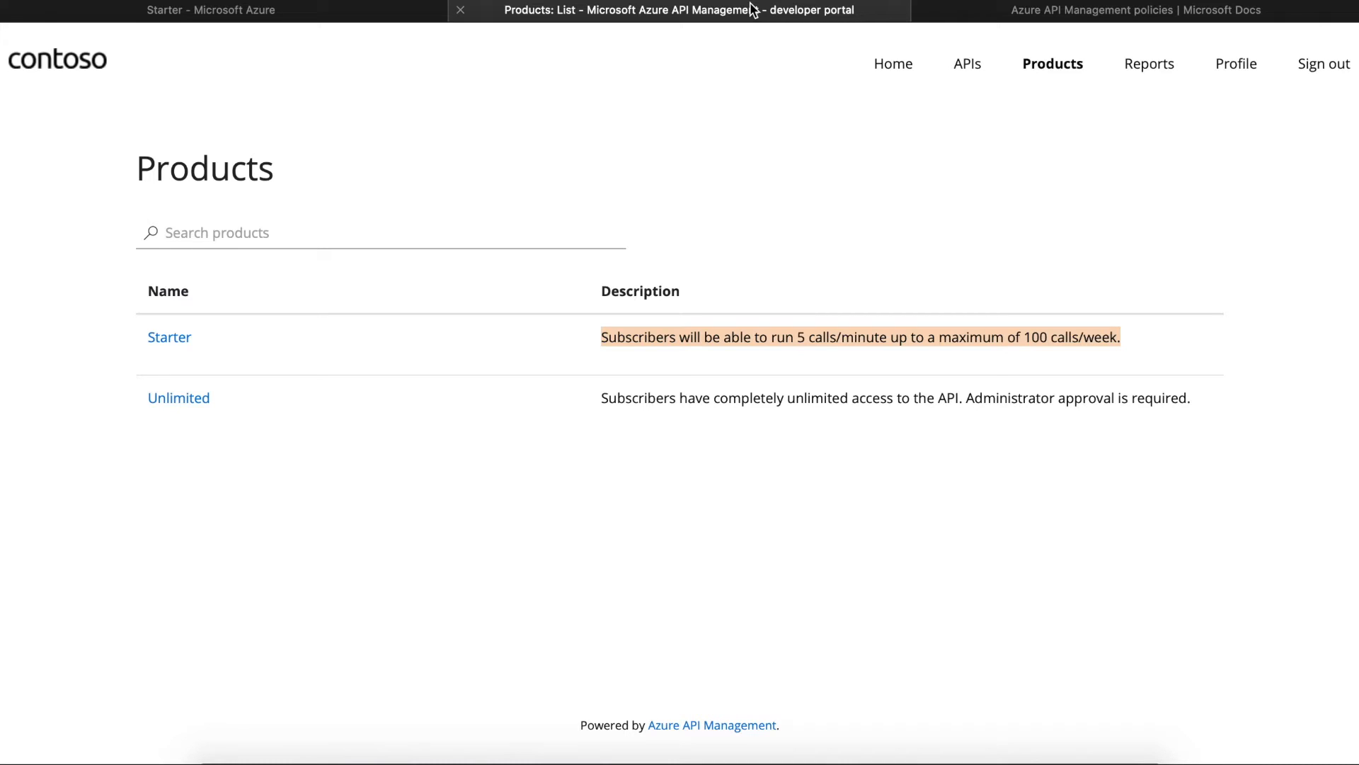
- Return to Starter's policies in Azure after checking the 5 calls/minute, 100 calls/week description
left_click(370, 13)
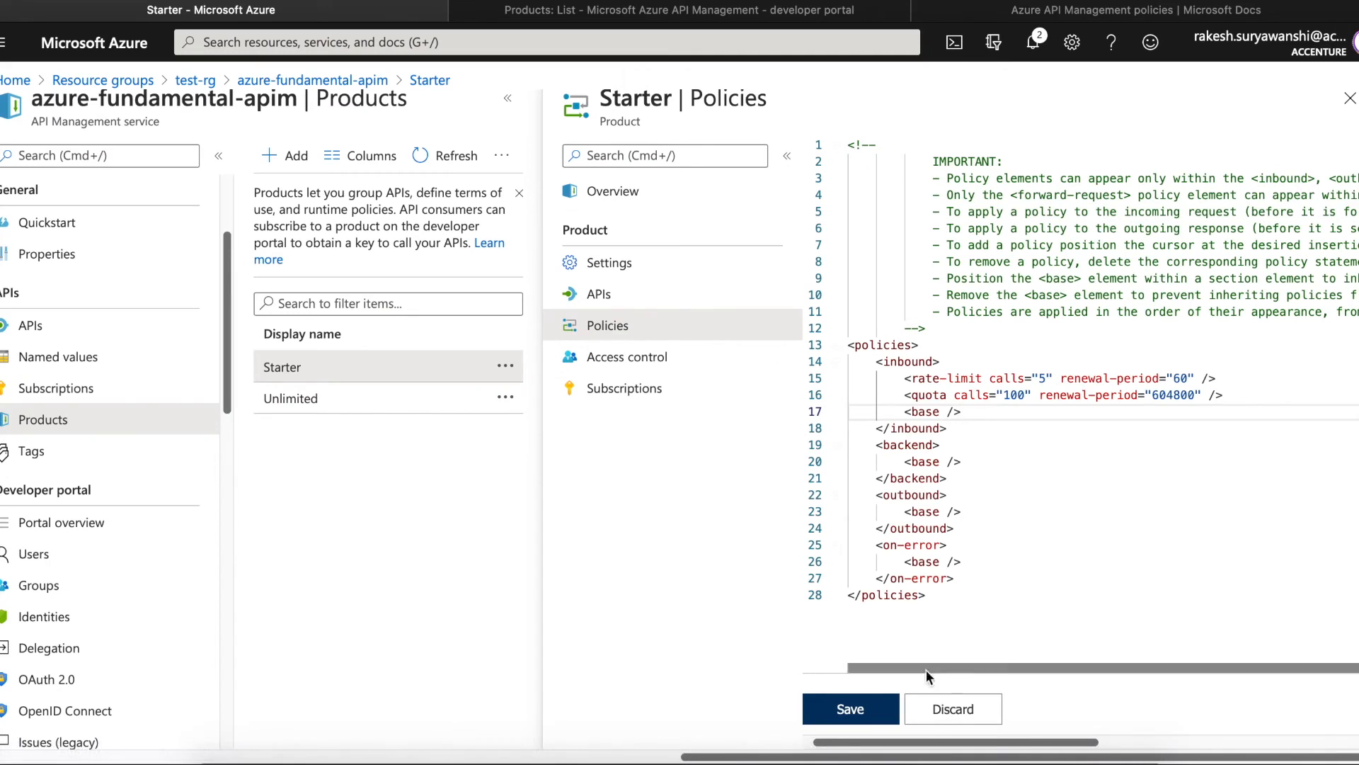
- Close the Starter Policies blade to get back to the Products list with Starter and Unlimited
left_click(948, 710)
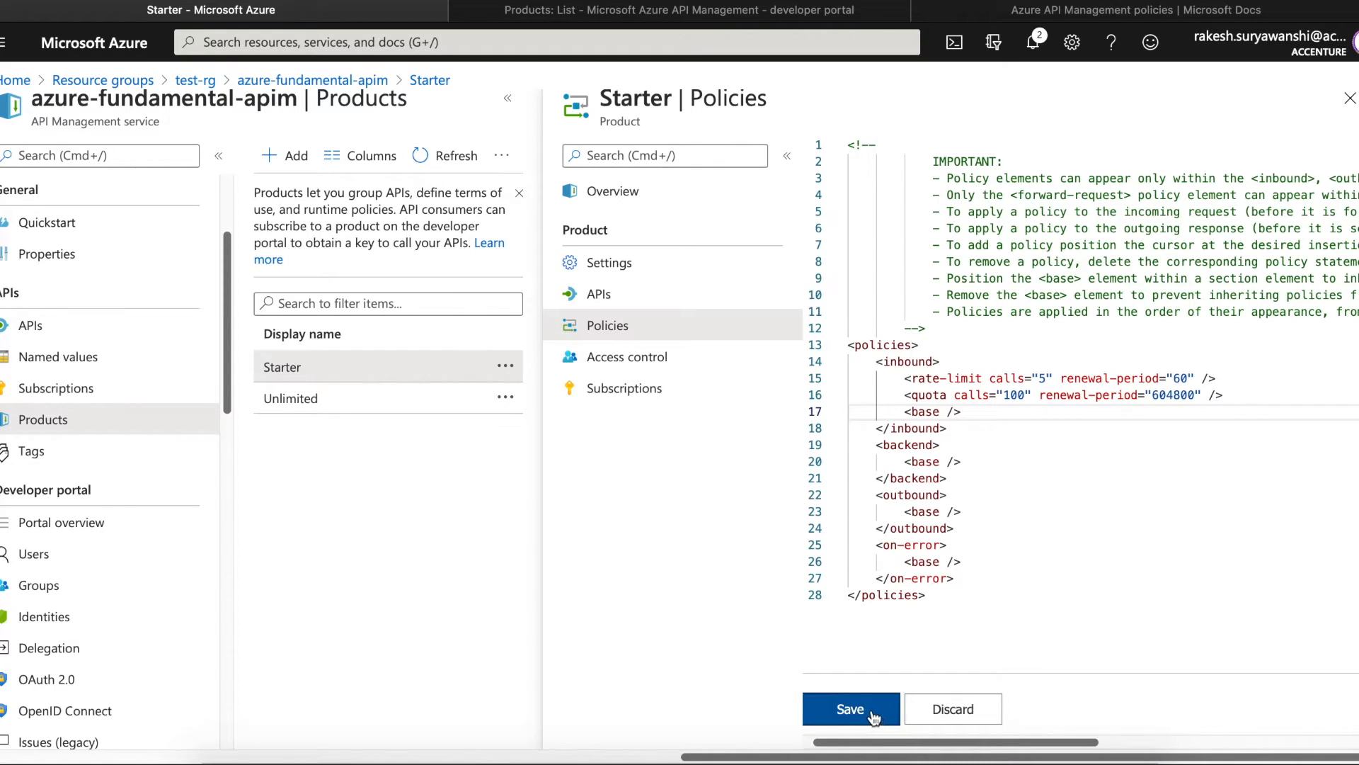
left_click(1349, 101)
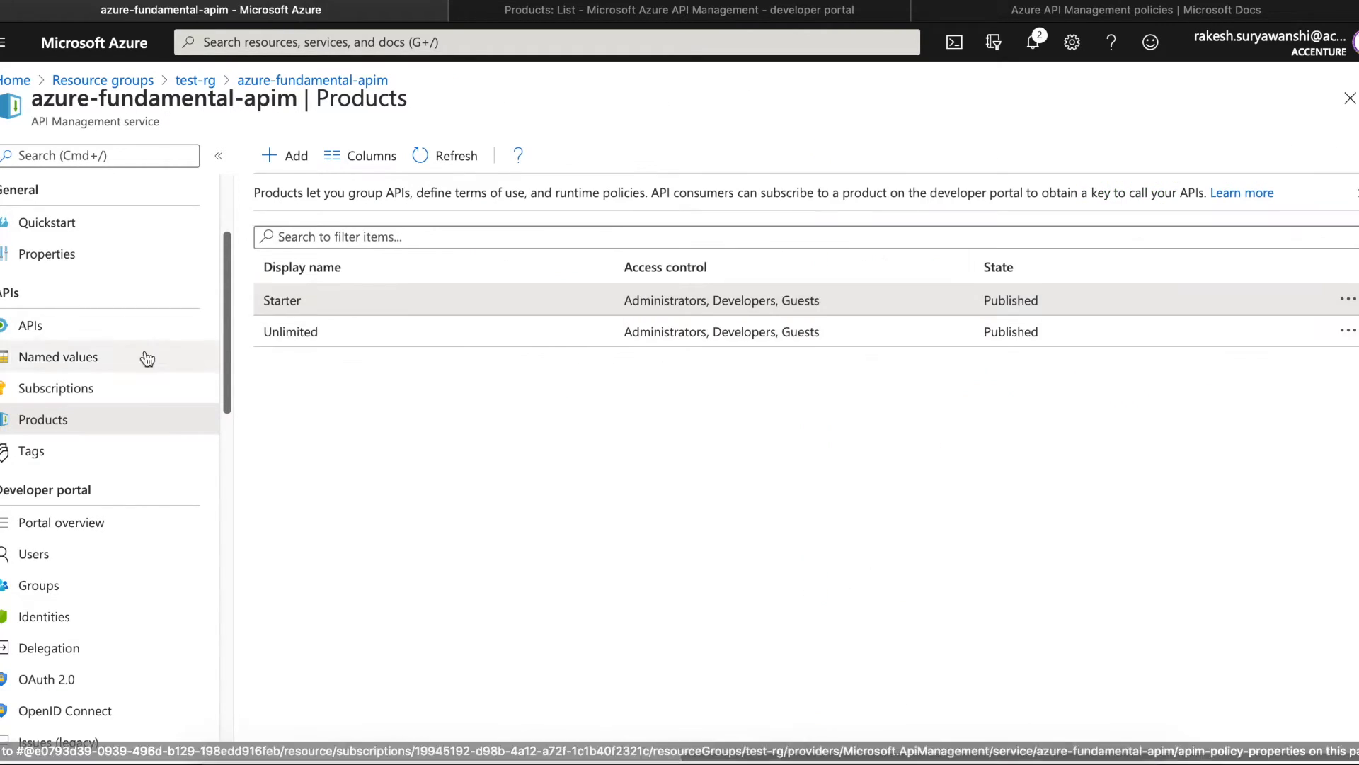
- View the All APIs policies, then open Echo API's POST Create resource operation in Design
left_click(104, 330)
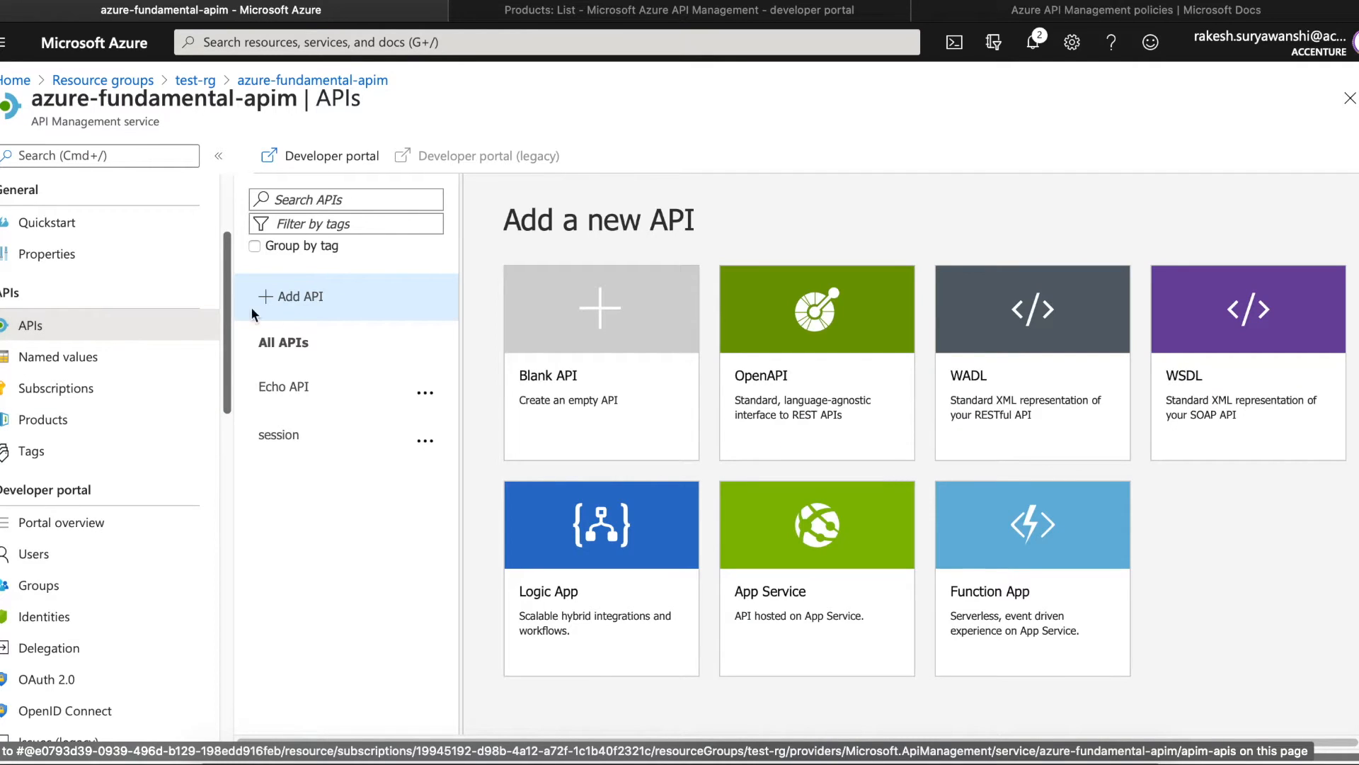
left_click(308, 338)
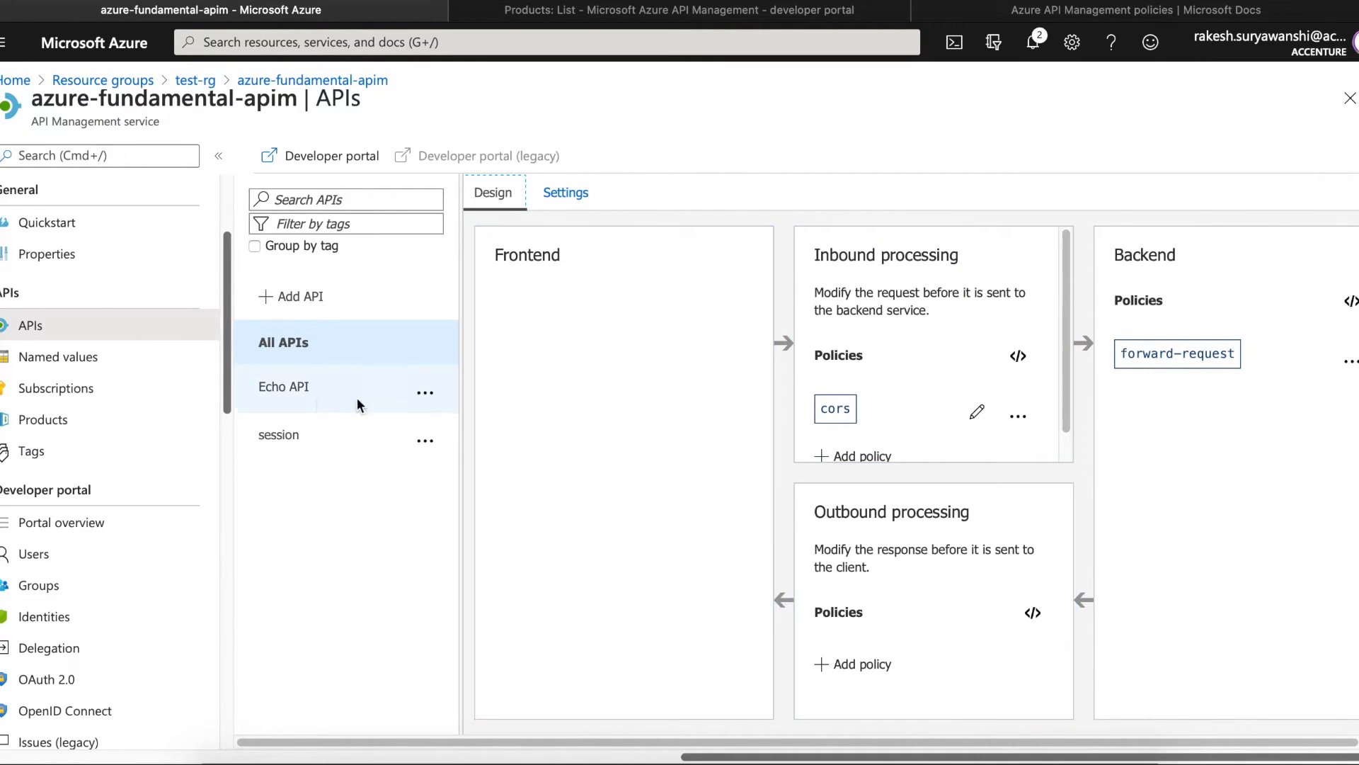
left_click(282, 393)
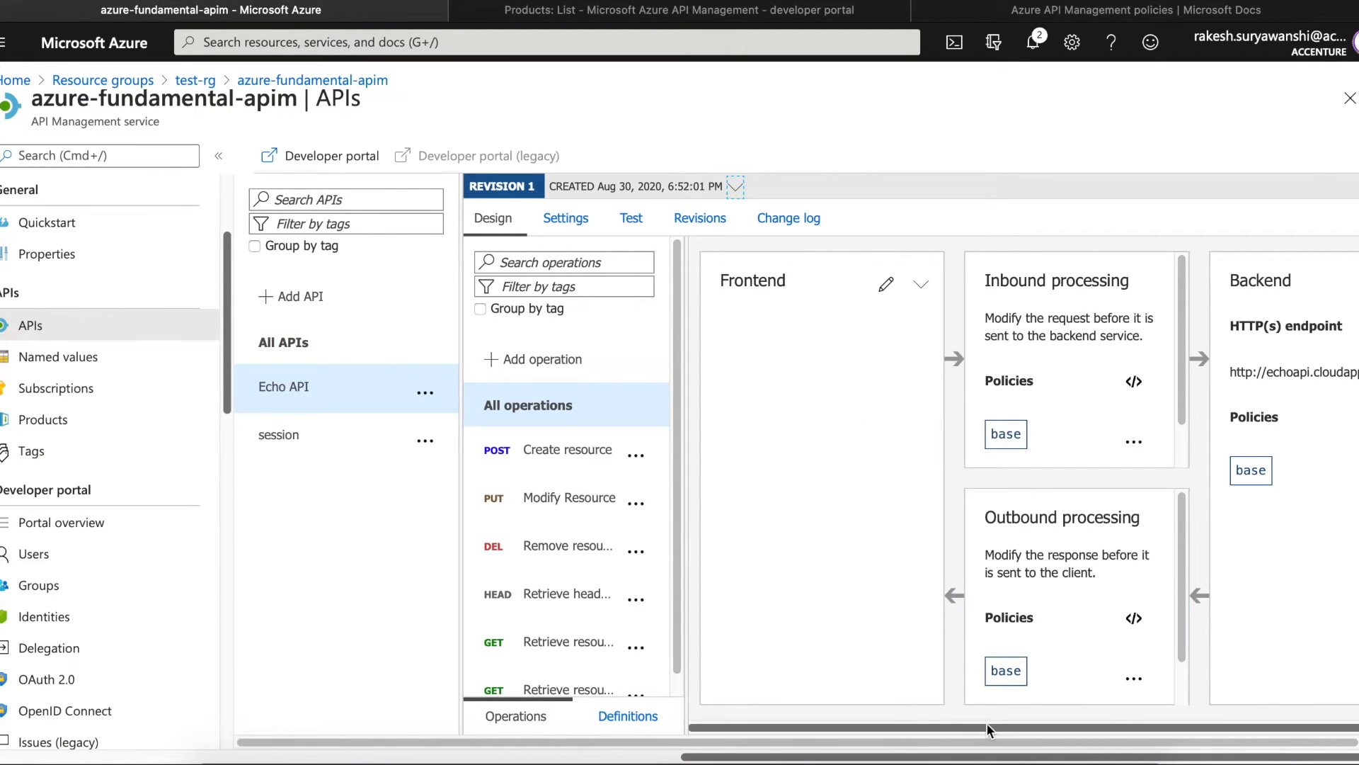
left_click_drag(987, 724, 1159, 731)
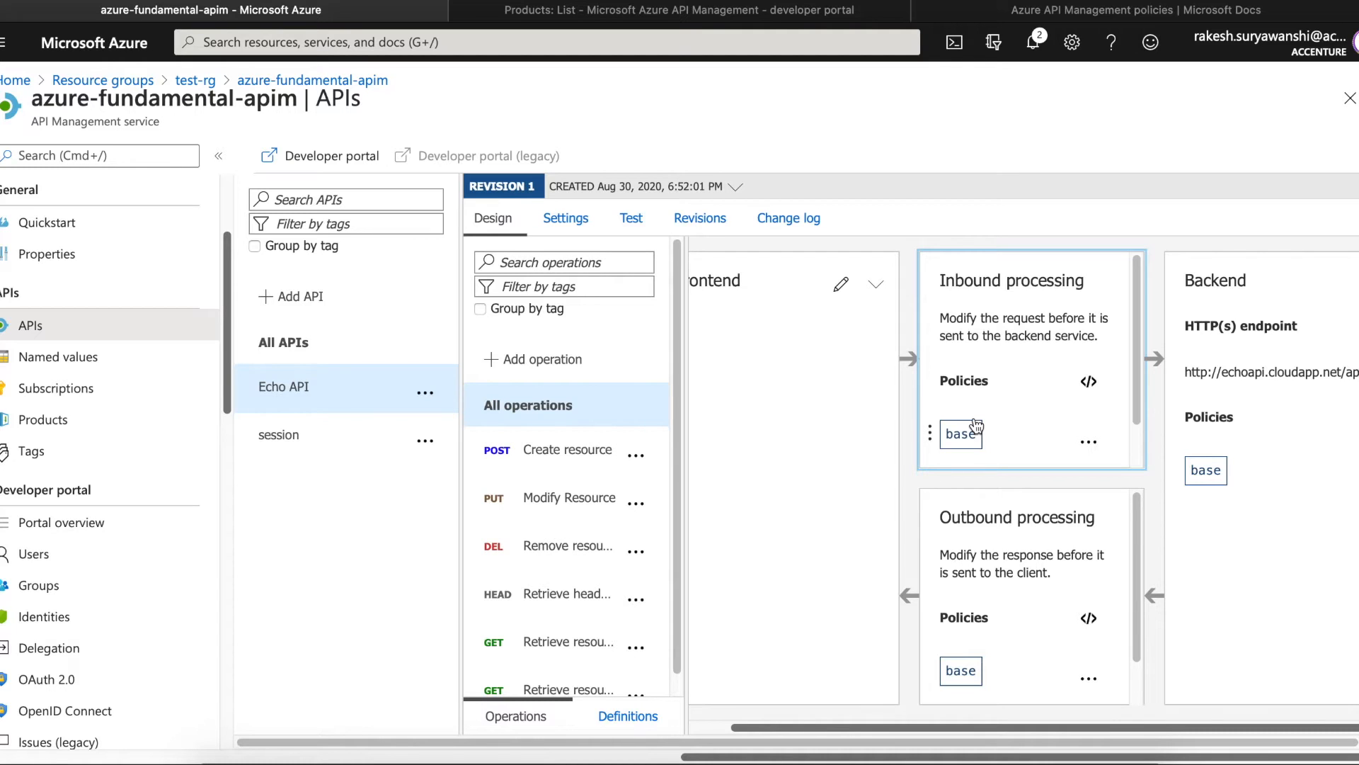
left_click(602, 453)
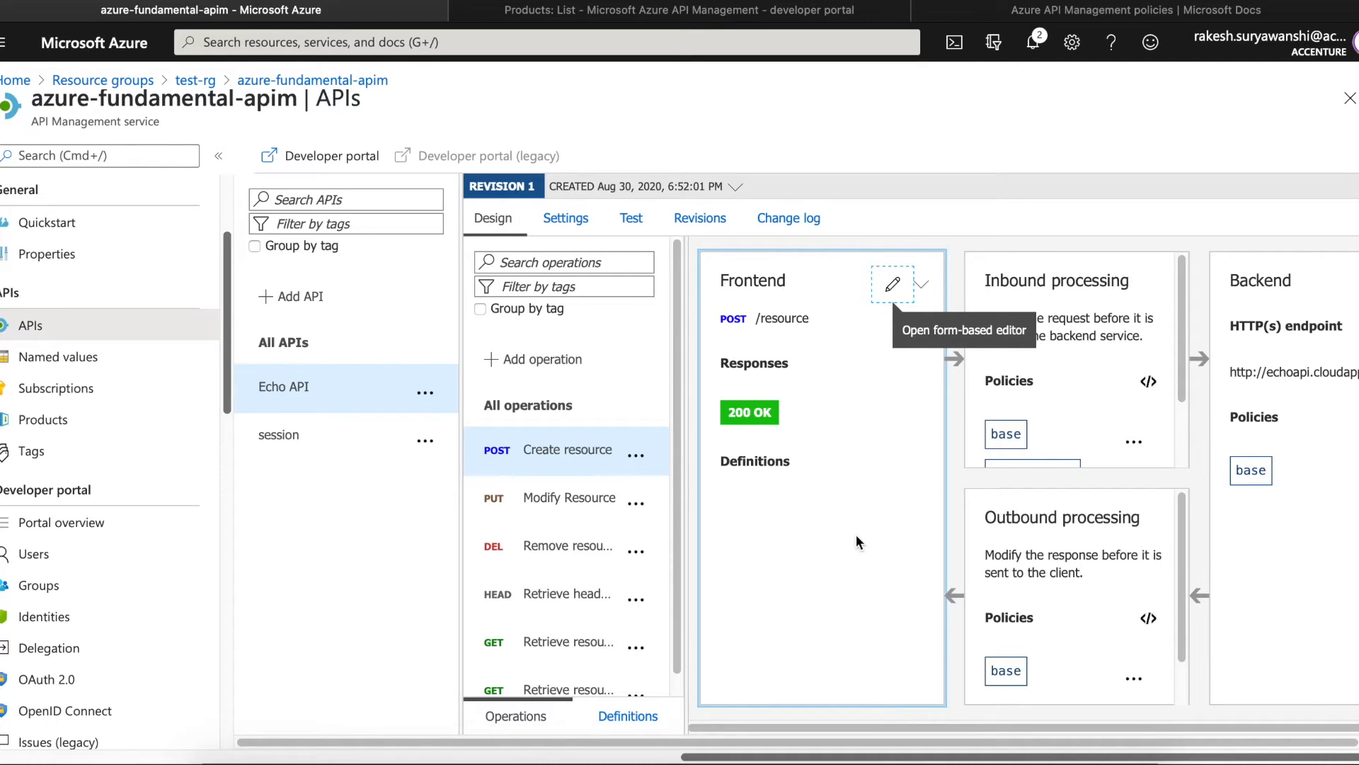
left_click(288, 347)
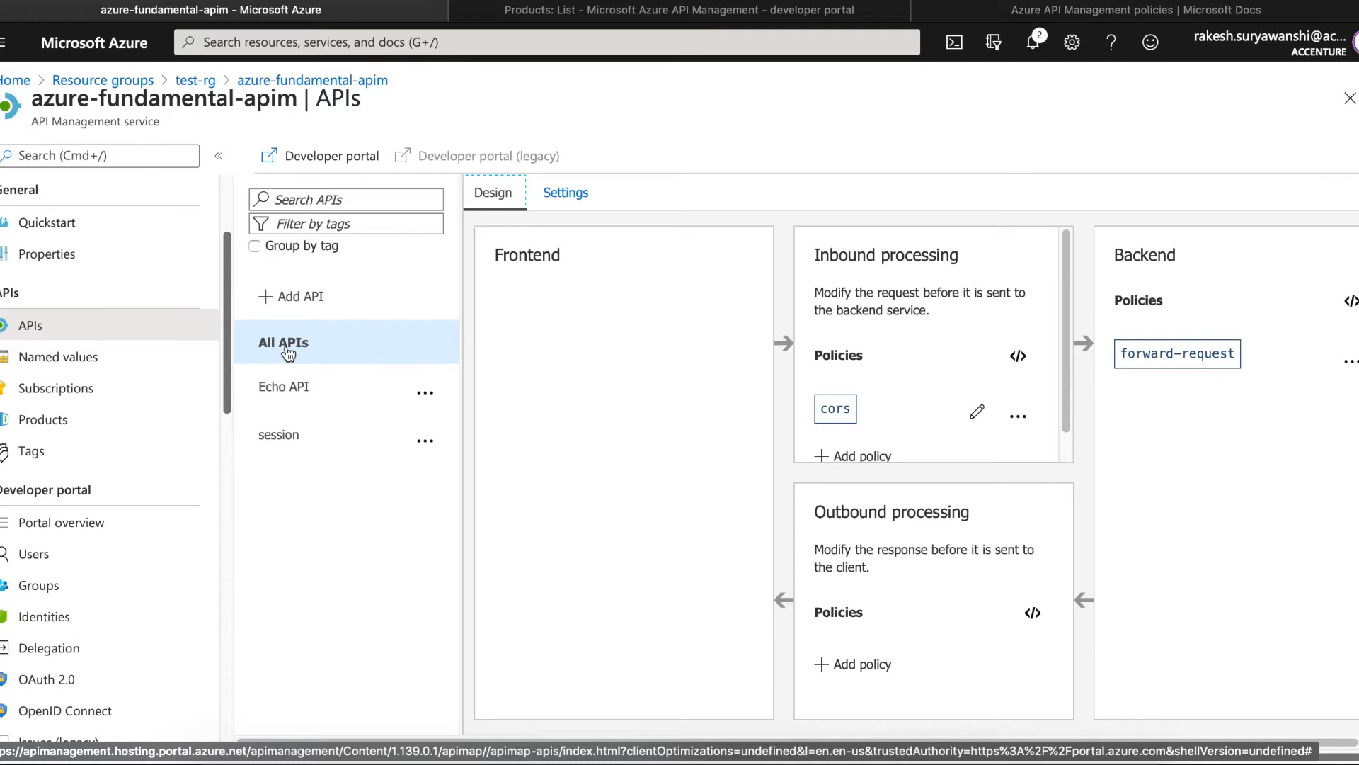
left_click(289, 387)
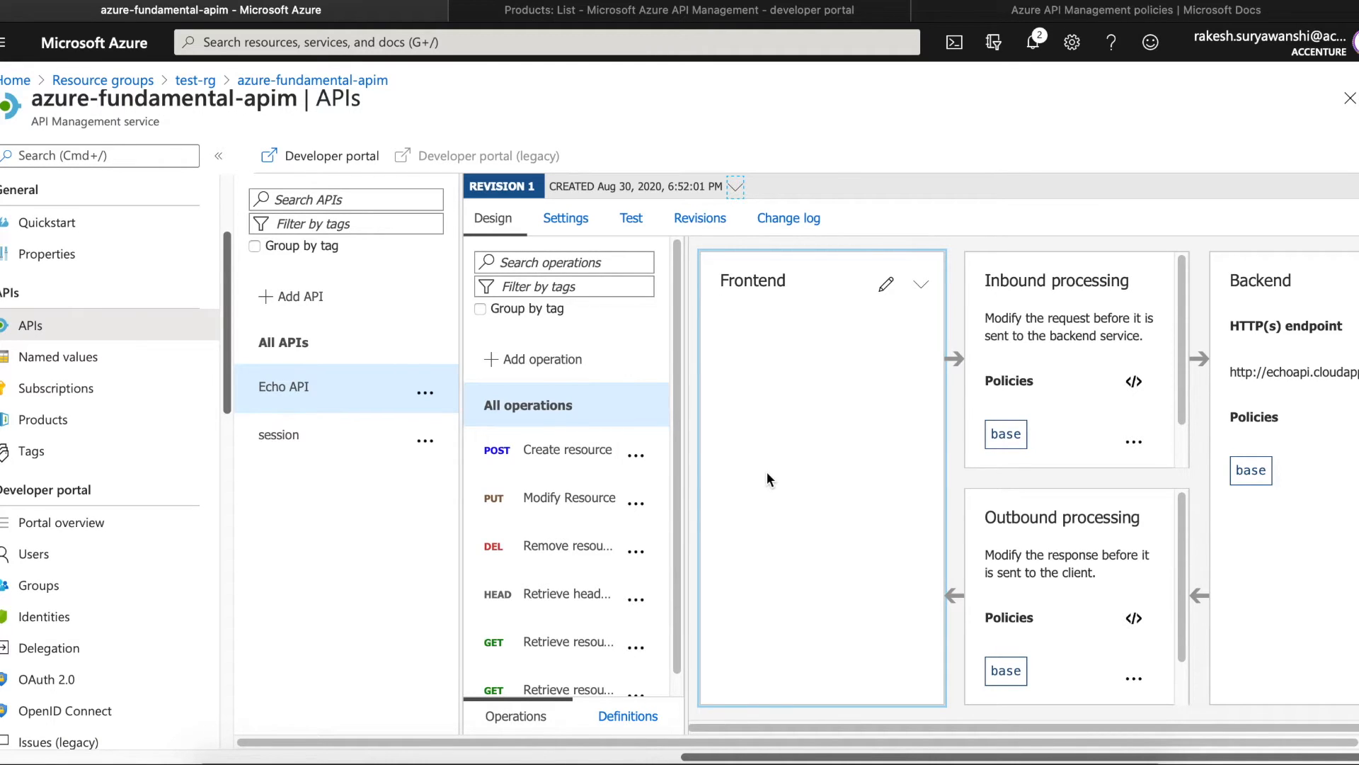
left_click(573, 455)
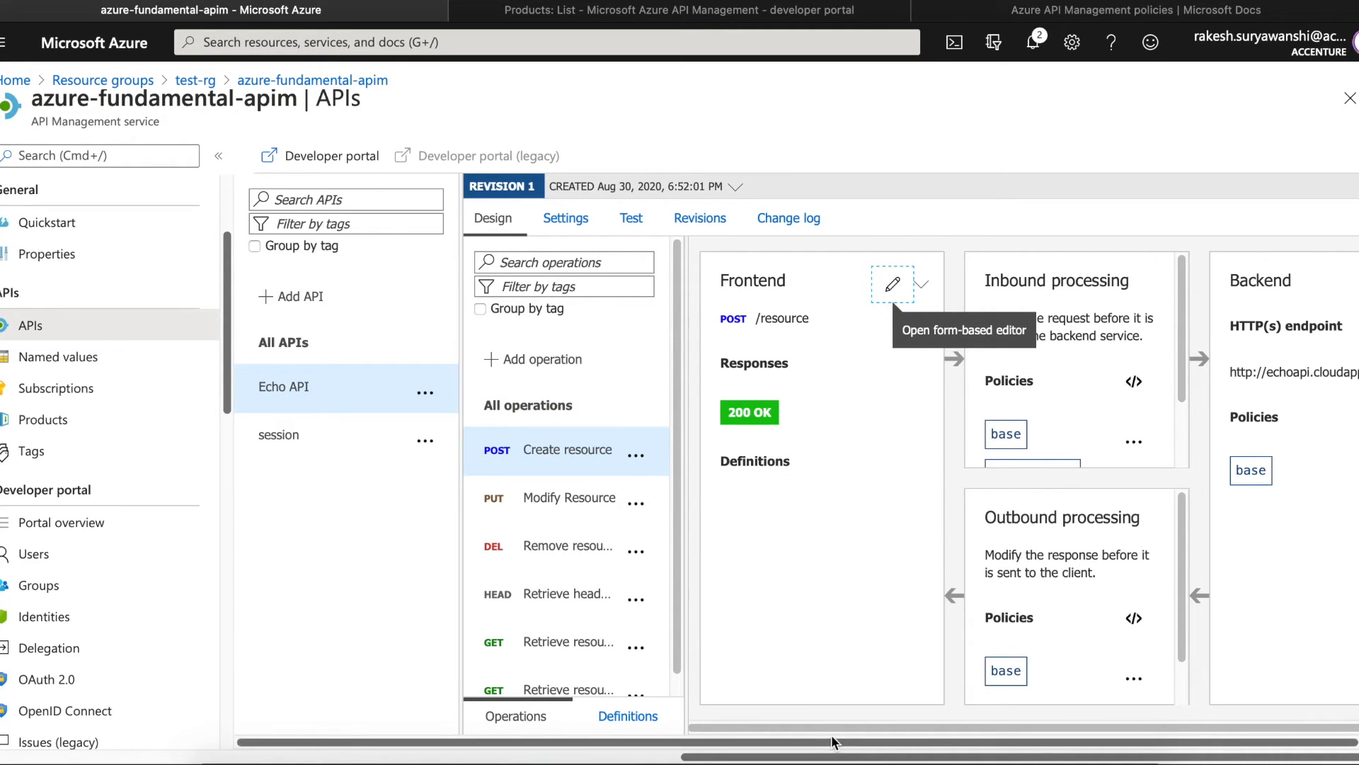
left_click_drag(831, 735, 903, 732)
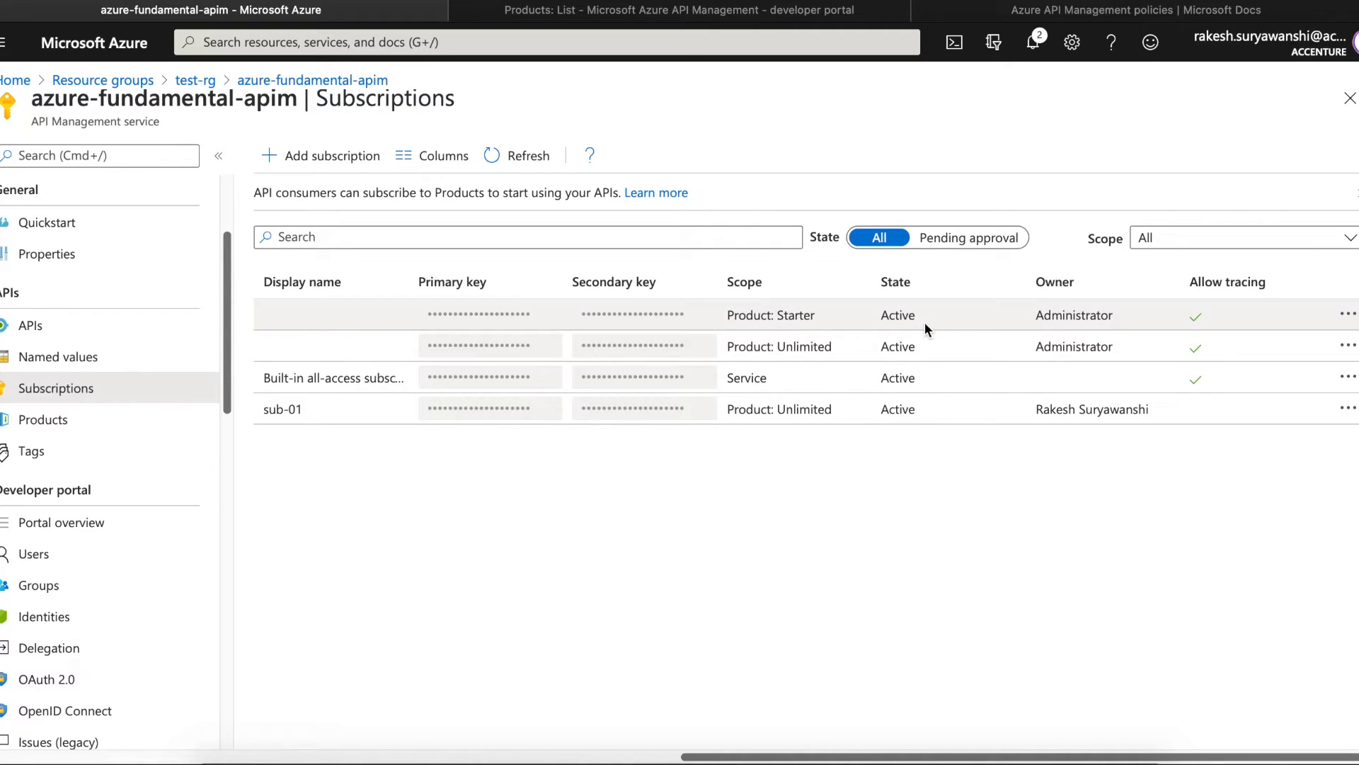
- Inspect the Starter subscription's actions and the owners of the second subscription and sub-01
left_click(1348, 315)
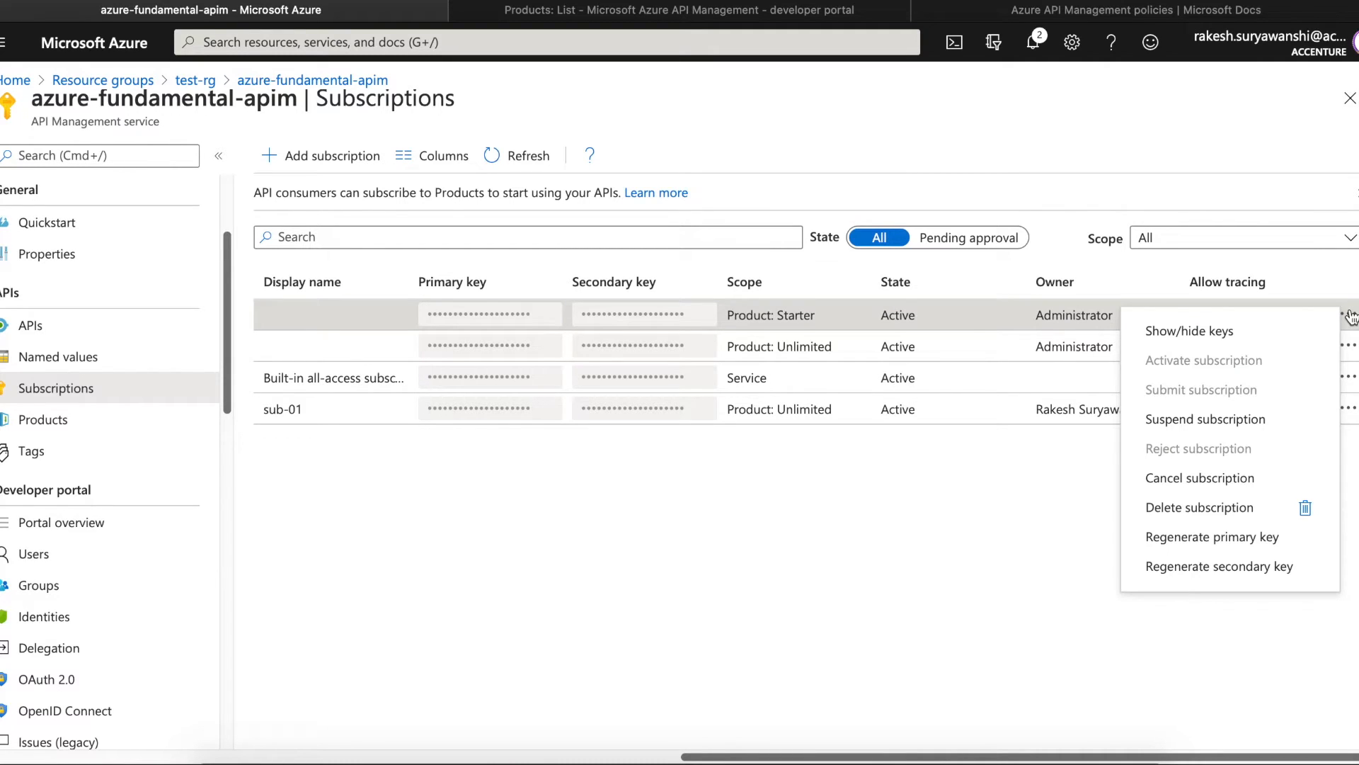
left_click(1043, 462)
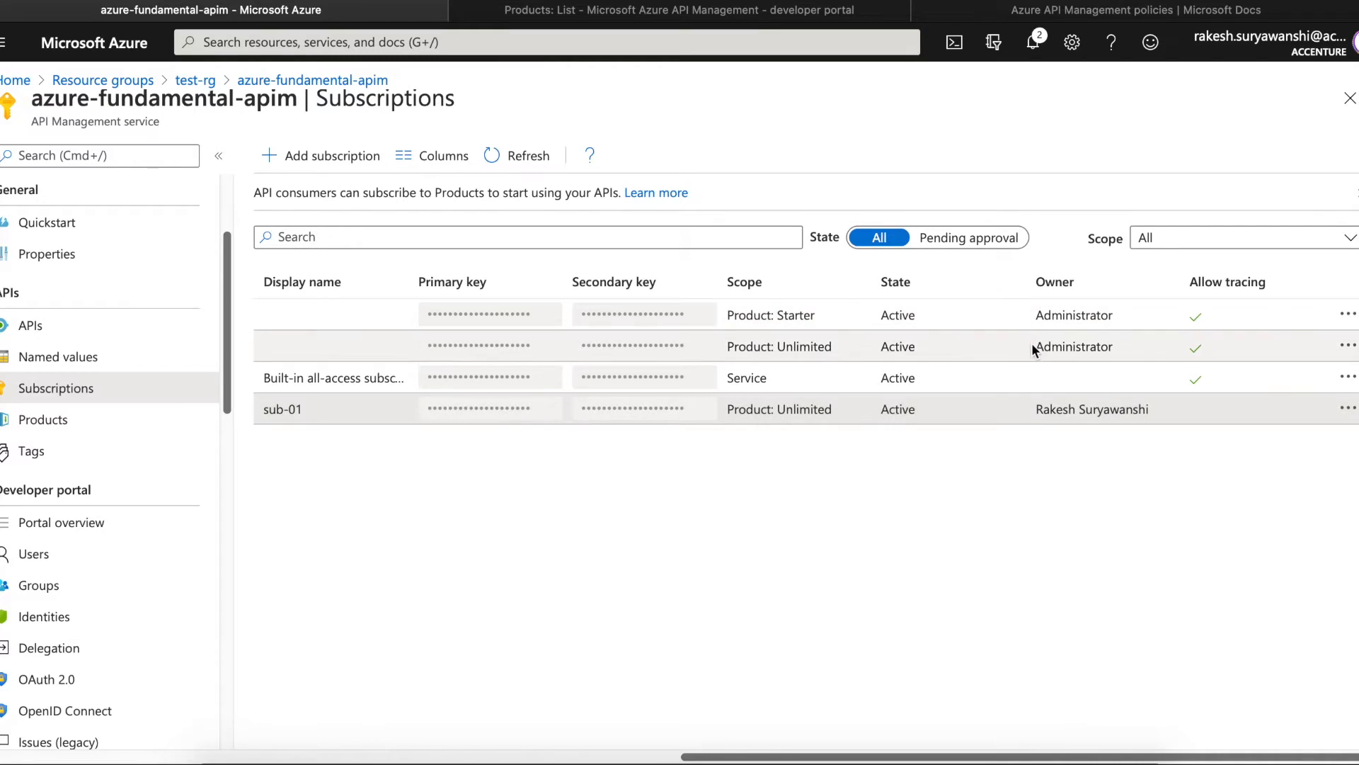
left_click_drag(1034, 344, 1131, 353)
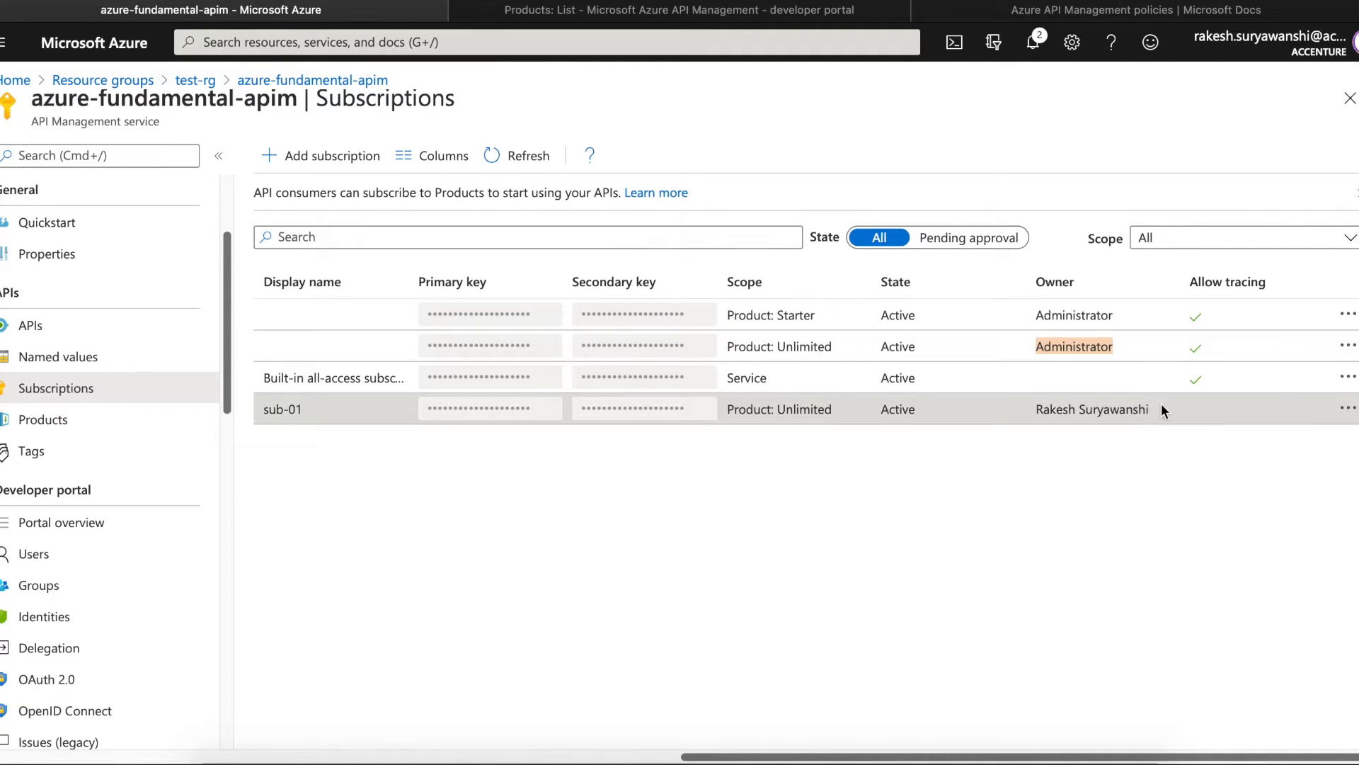
left_click_drag(1159, 409, 1035, 410)
left_click(1086, 453)
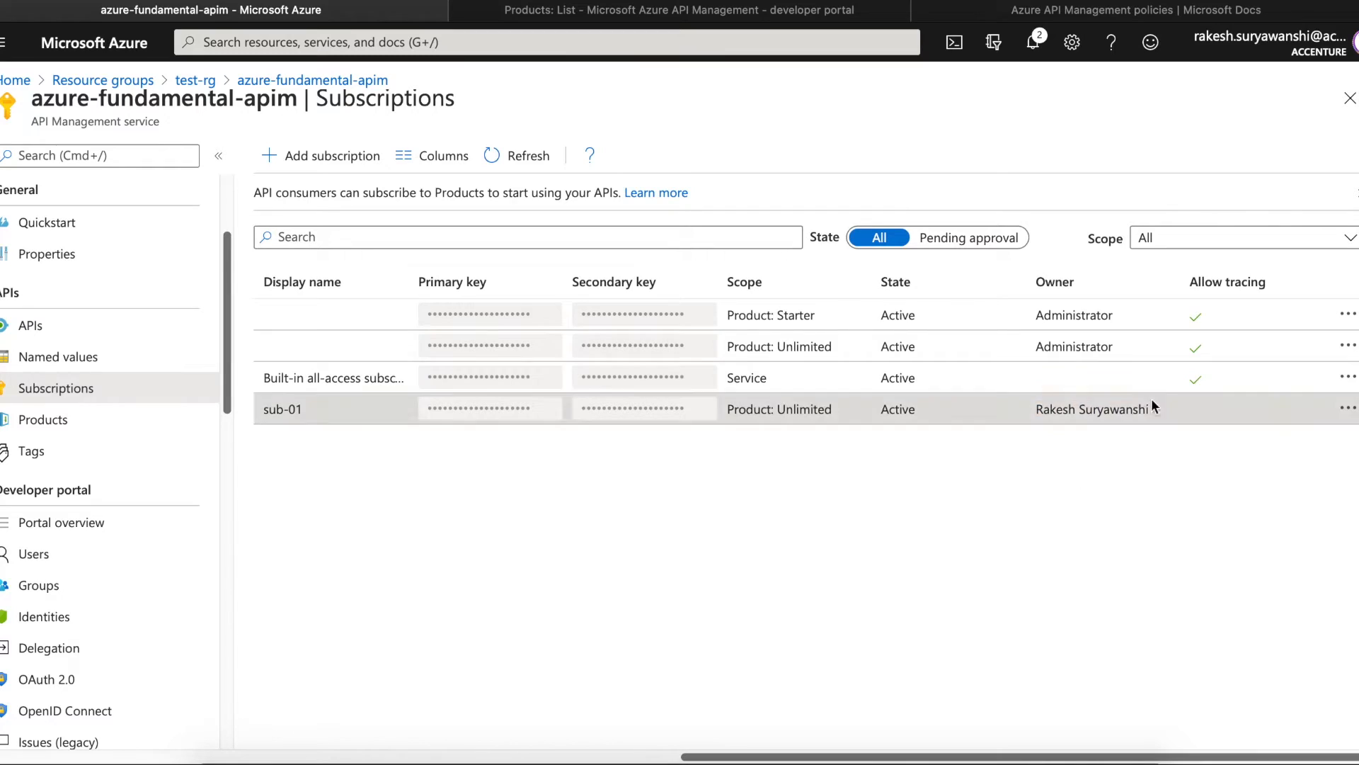
- Start deleting the Starter subscription, then cancel so all four subscriptions remain
left_click(1347, 316)
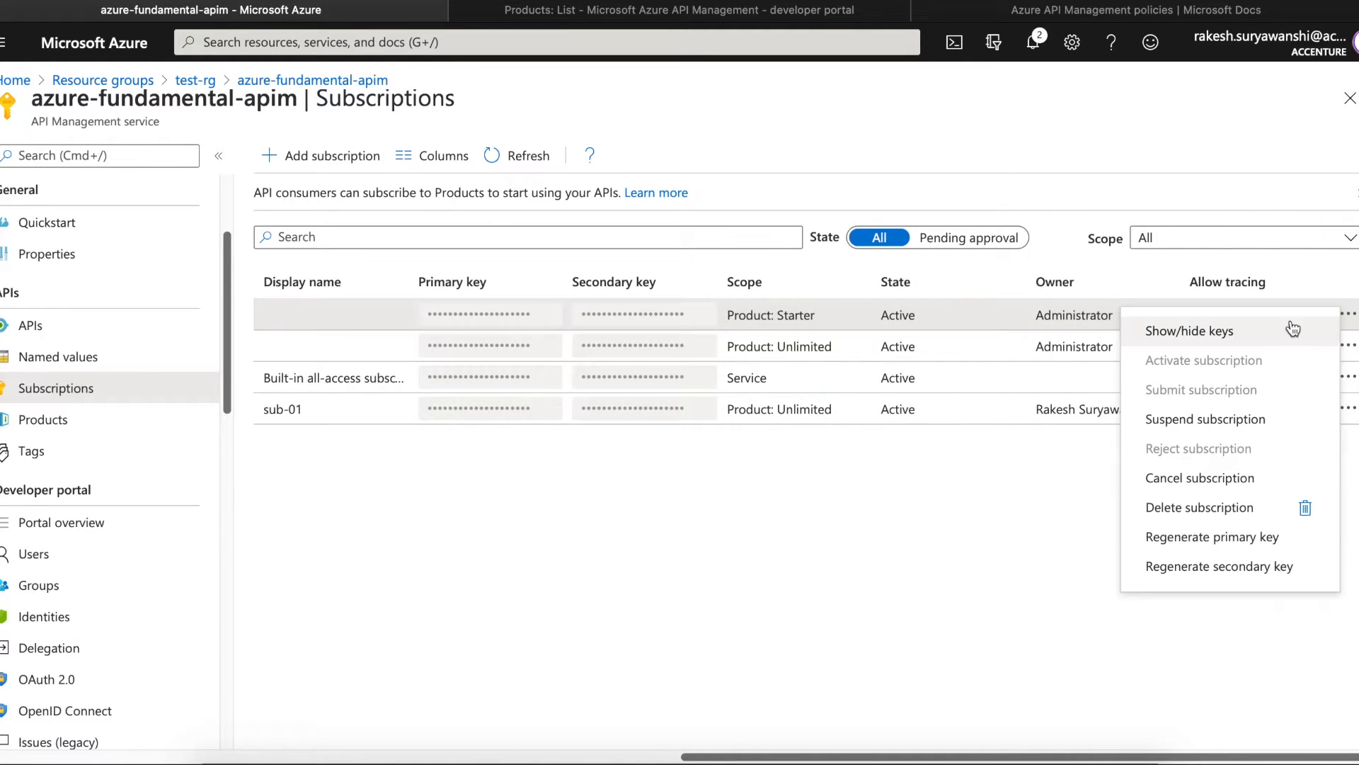
left_click(1243, 517)
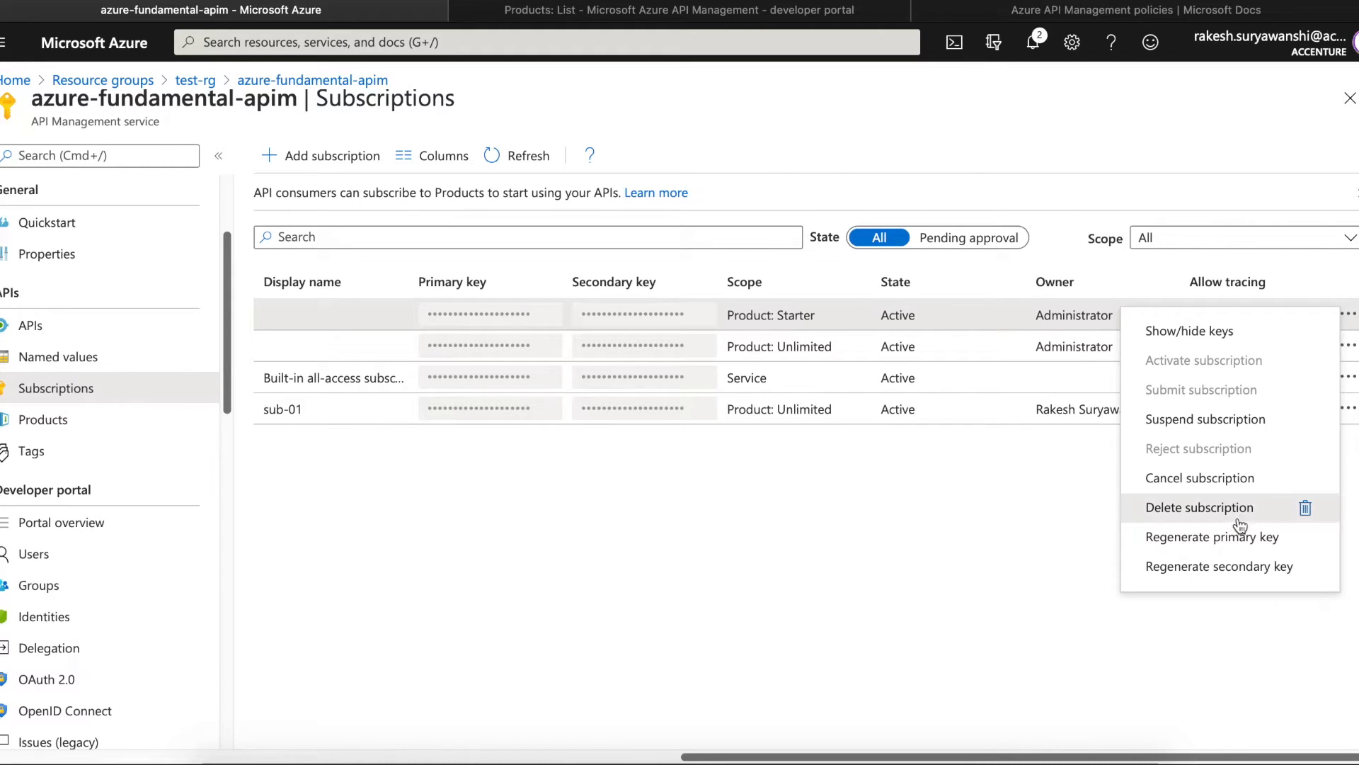
left_click(949, 263)
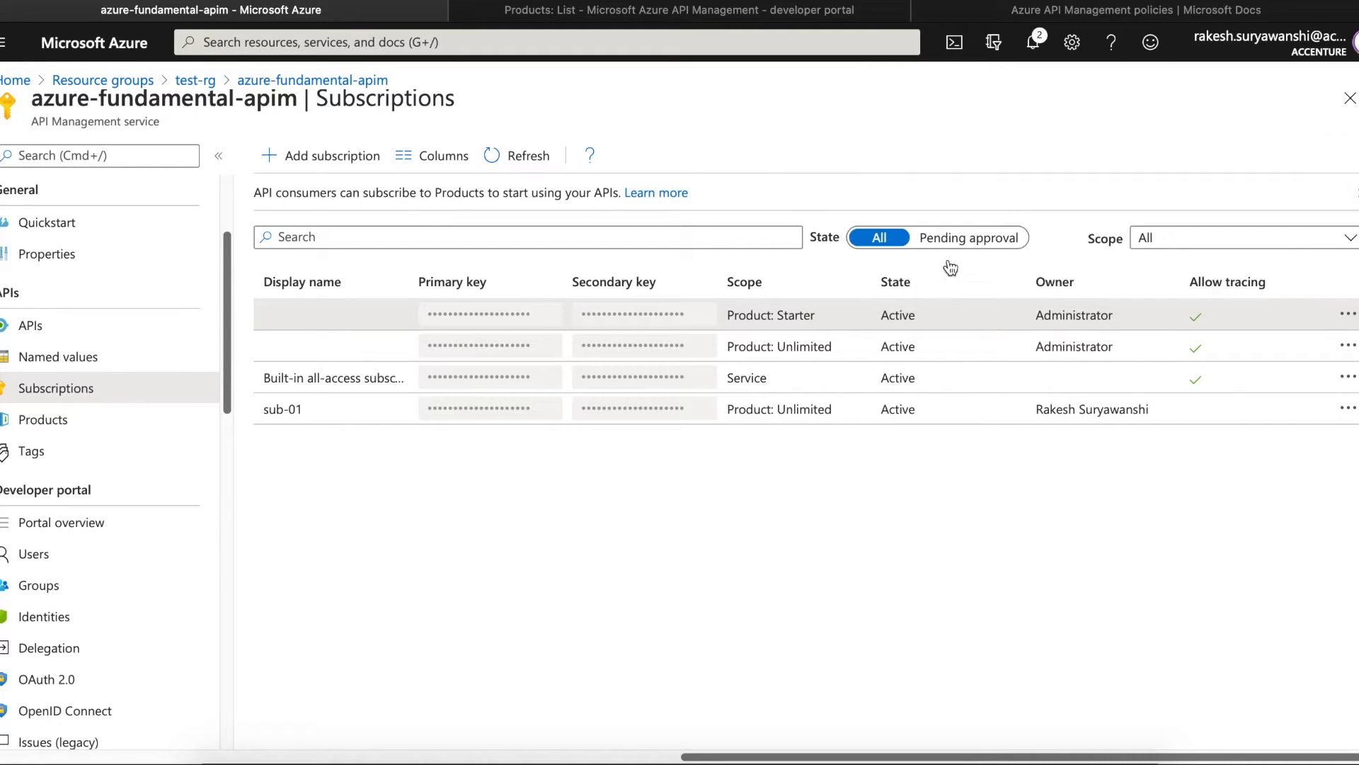
left_click(1349, 315)
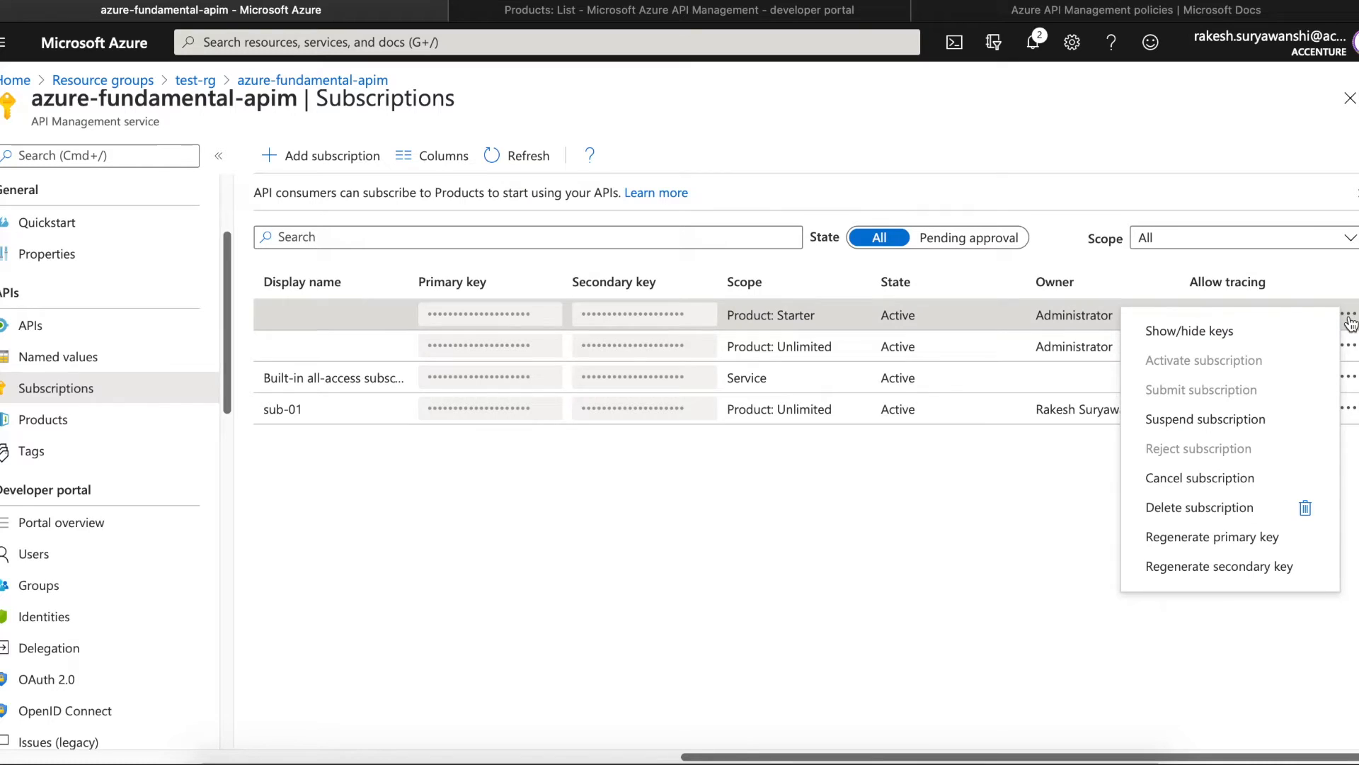
left_click(772, 473)
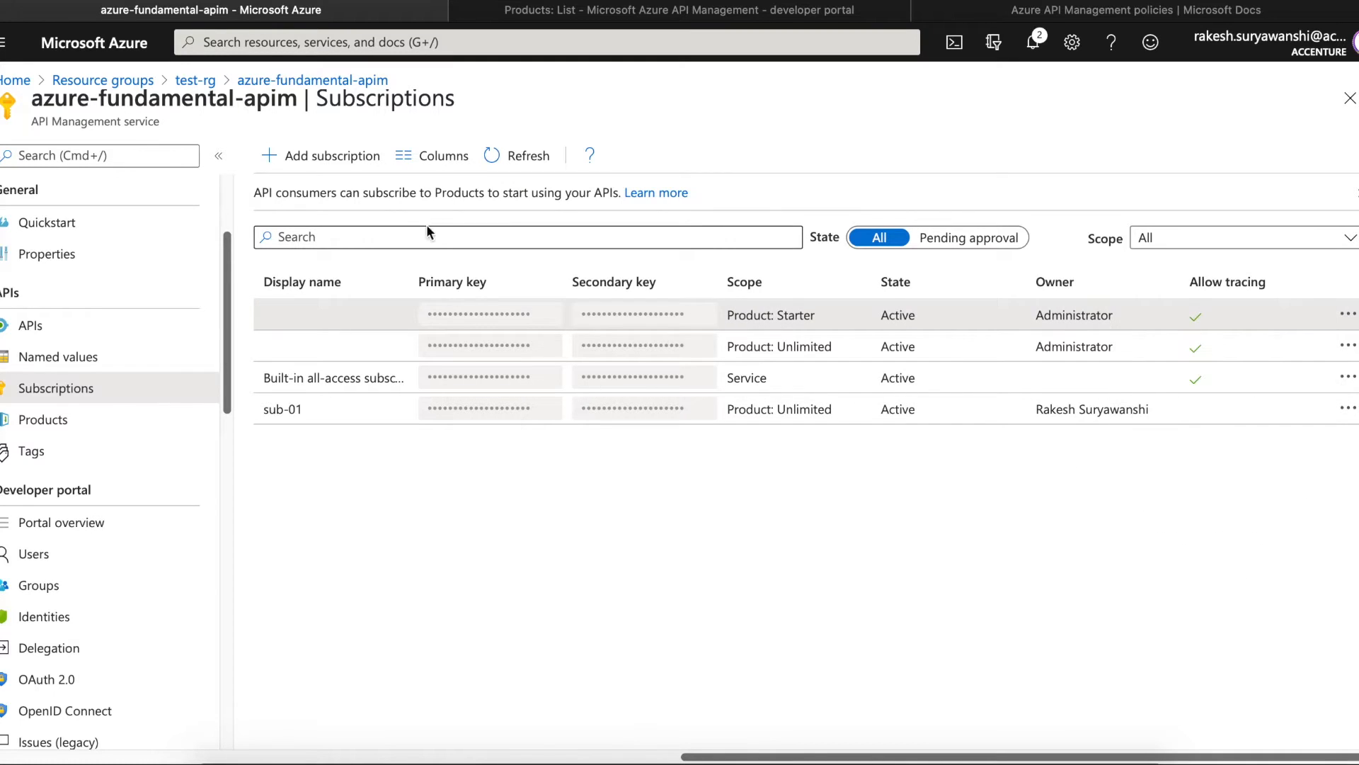
- Add a new subscription named sub-02 with display name demo
left_click(331, 161)
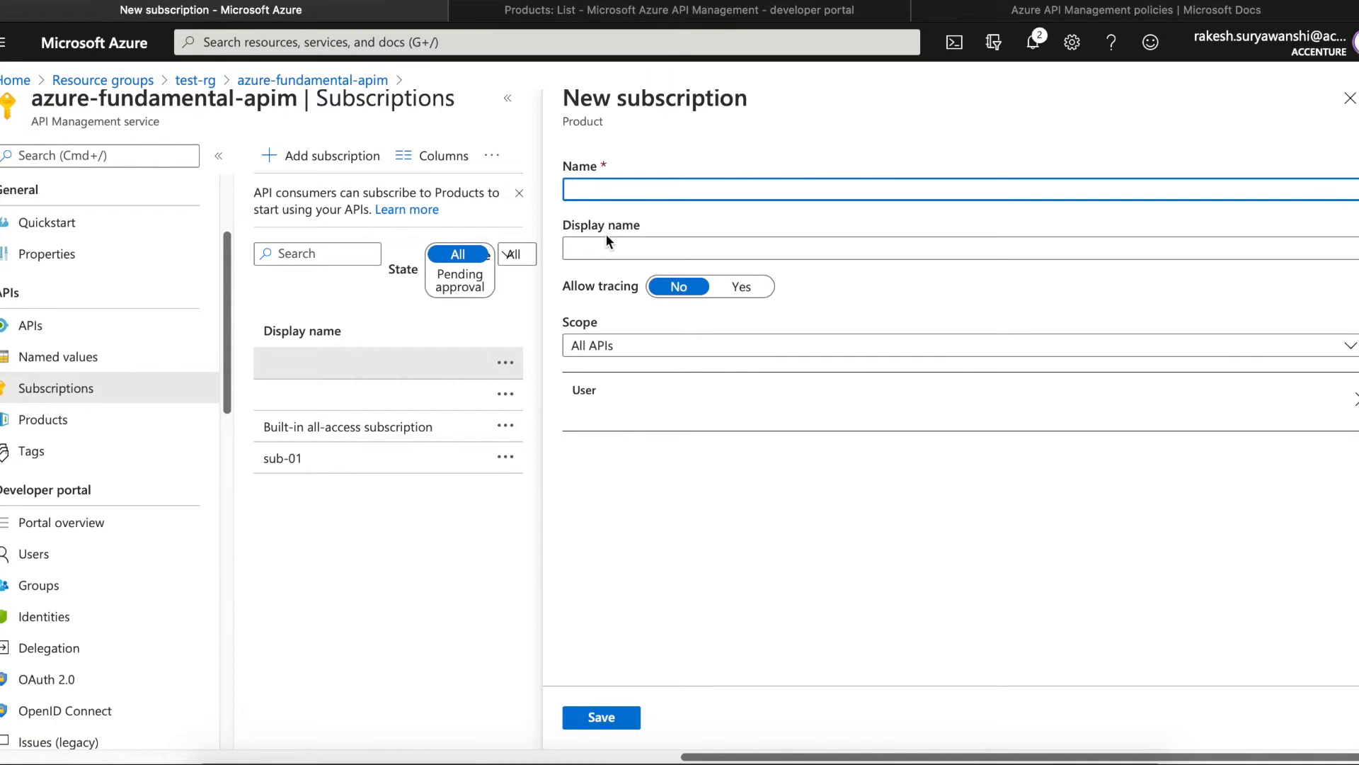
type("sub-02")
left_click(583, 253)
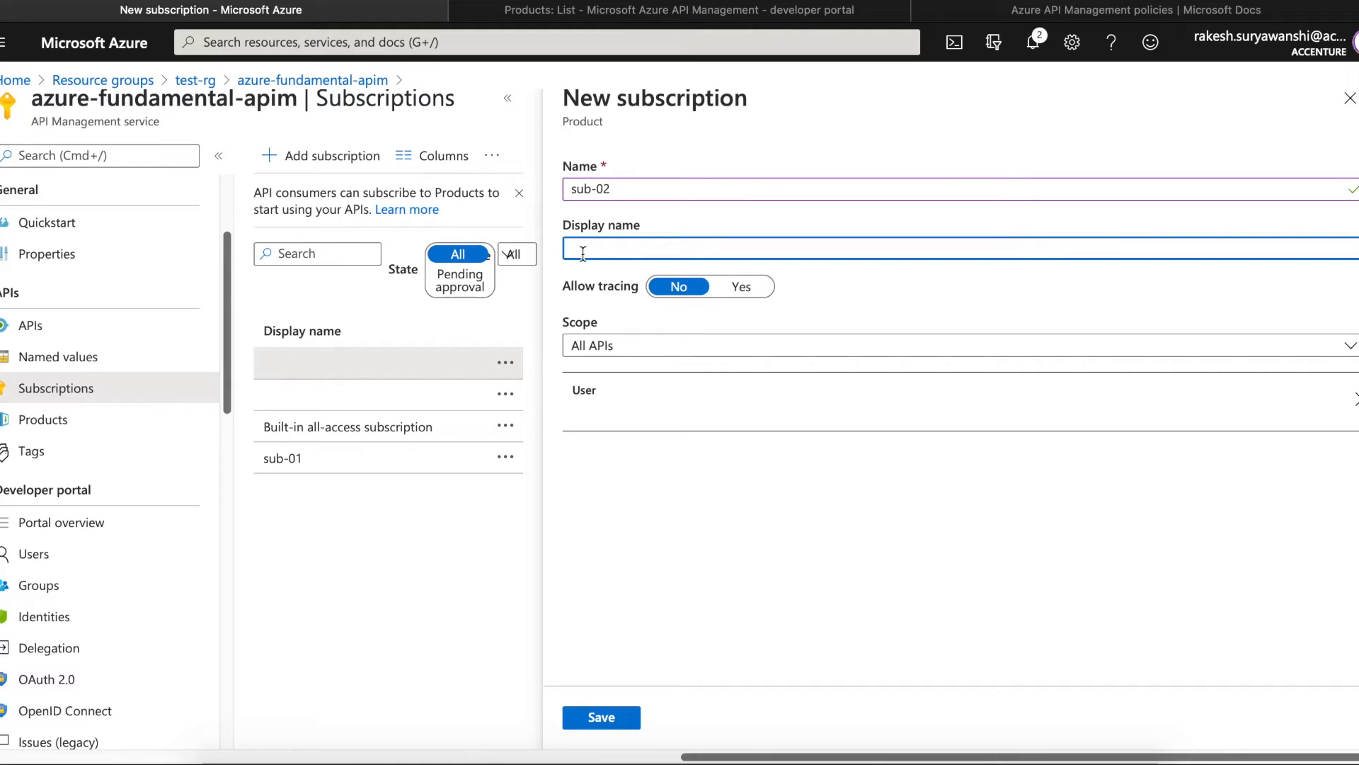
type("sample")
key("super+a")
type("demo")
- Set the new subscription's scope to Product
left_click(609, 349)
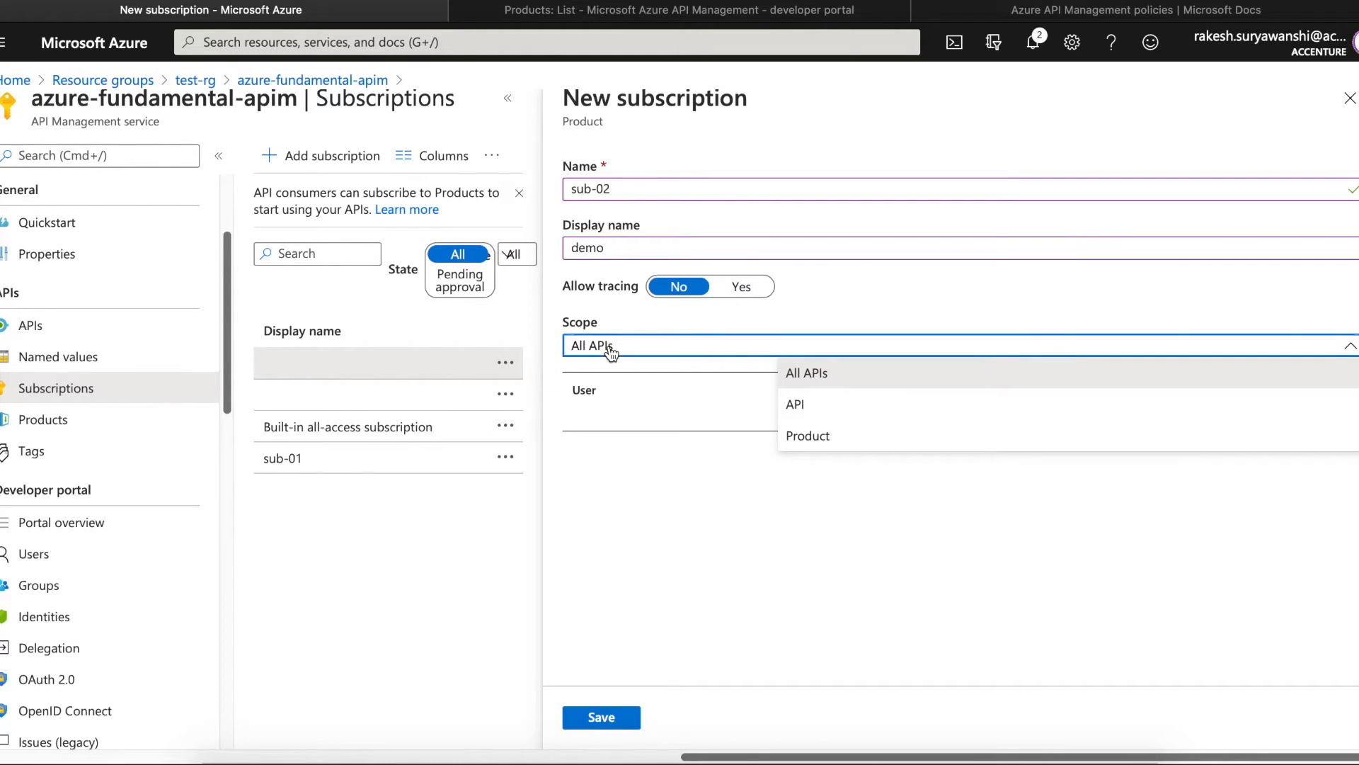
left_click(848, 403)
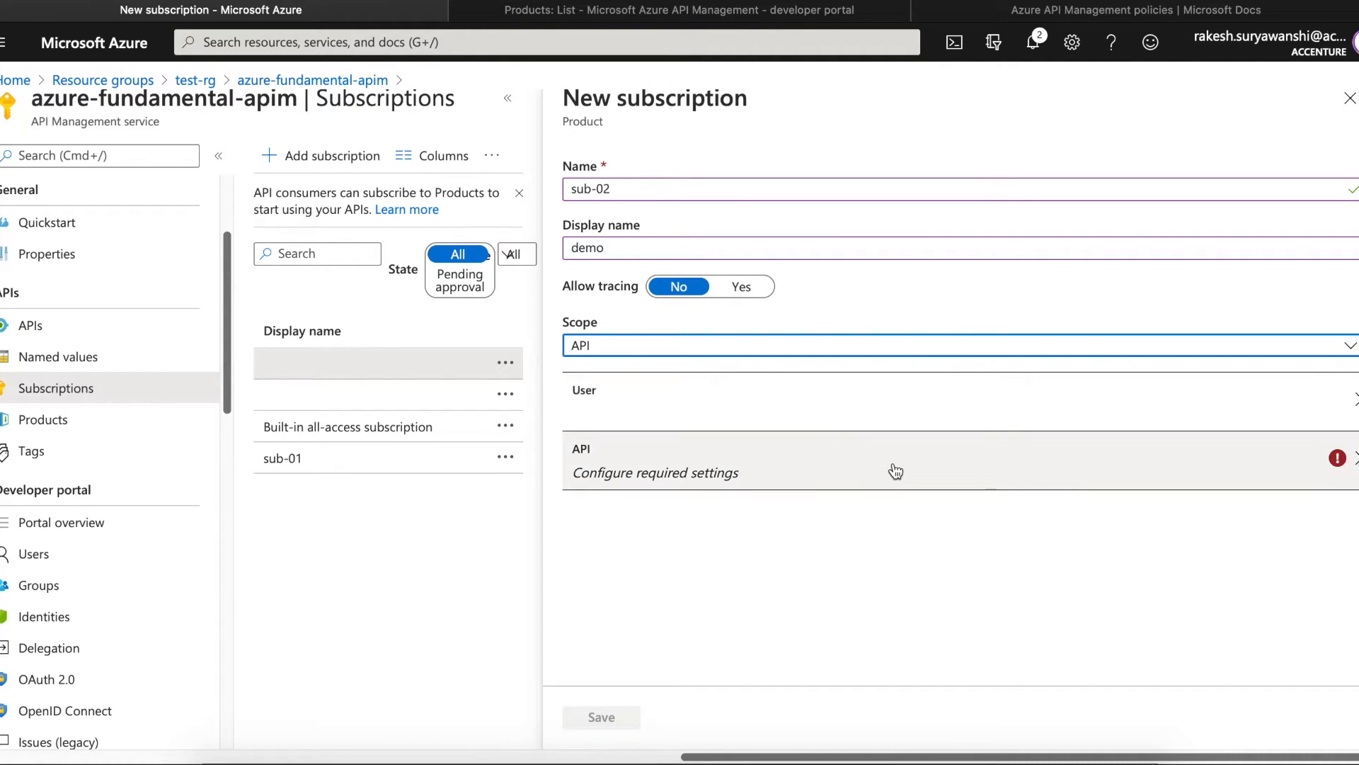
left_click(947, 350)
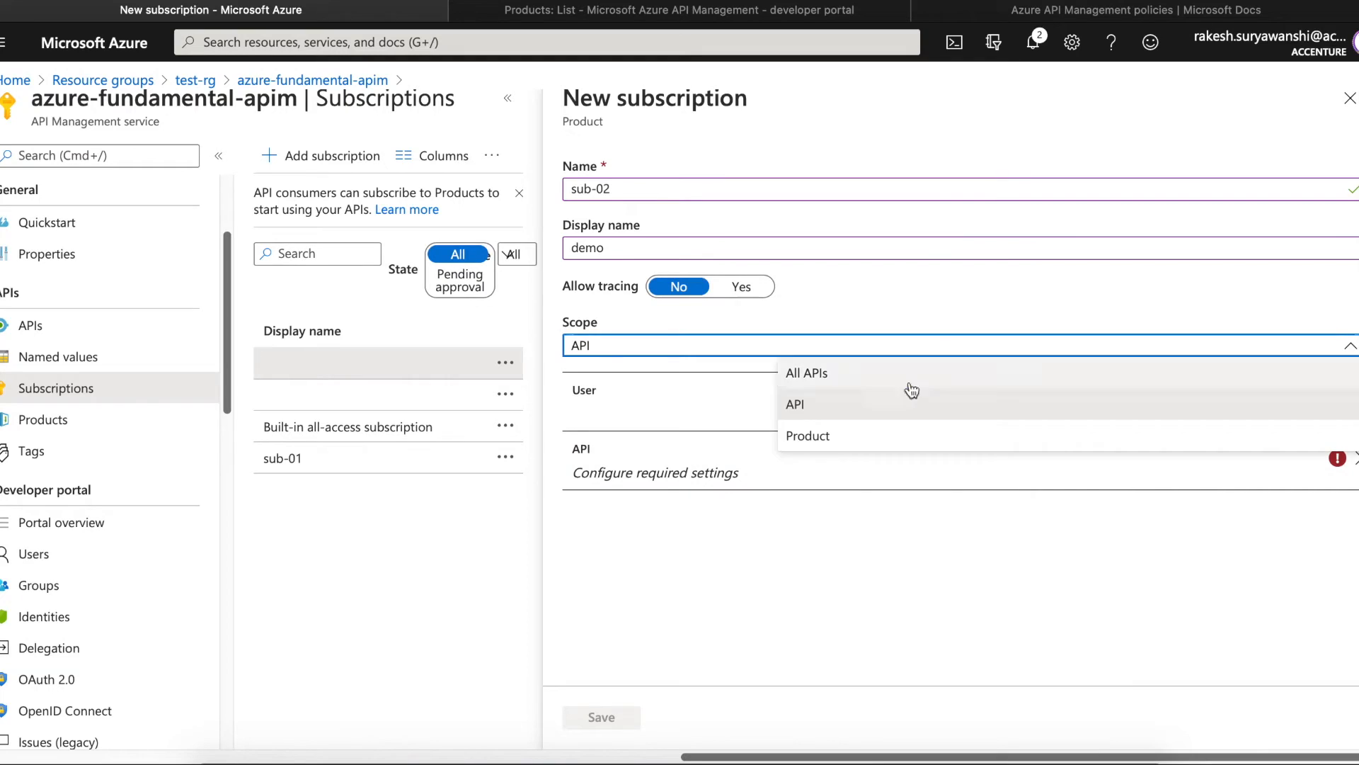
left_click(886, 439)
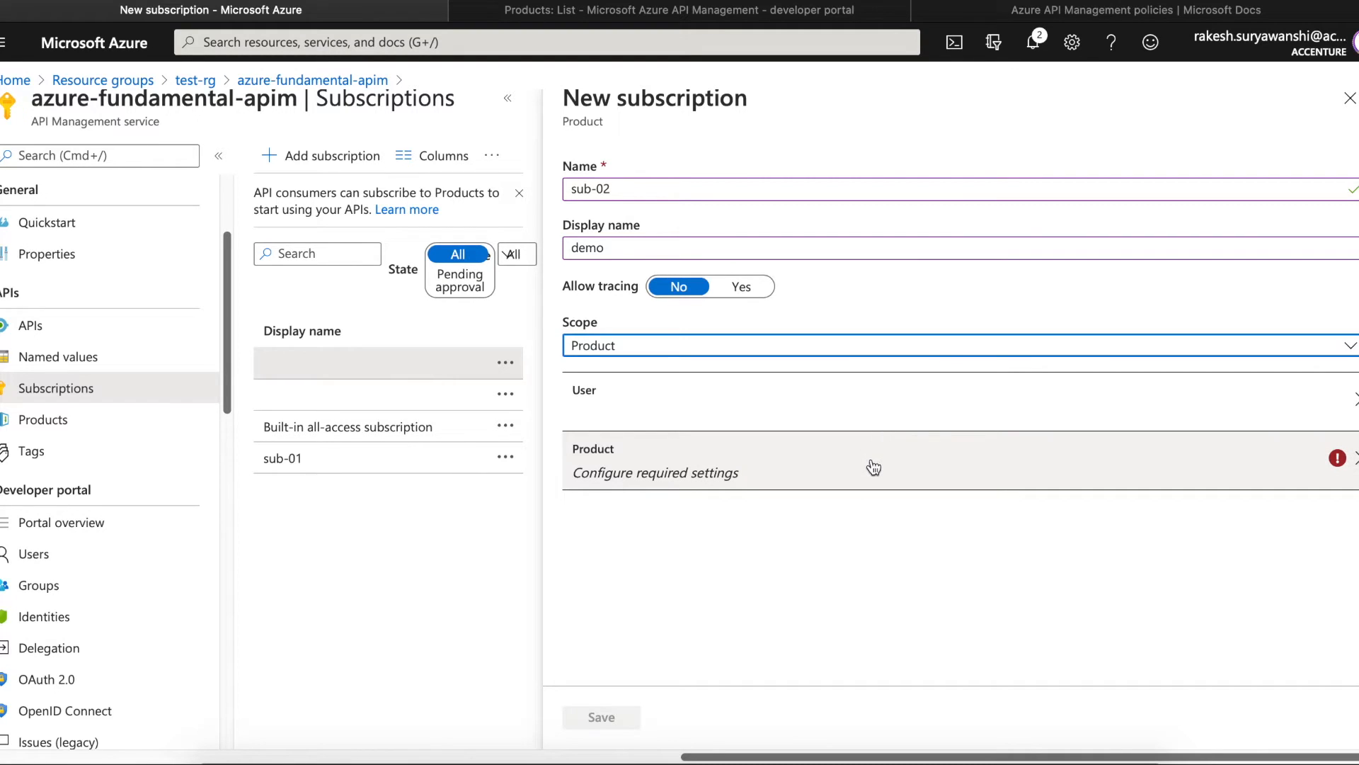
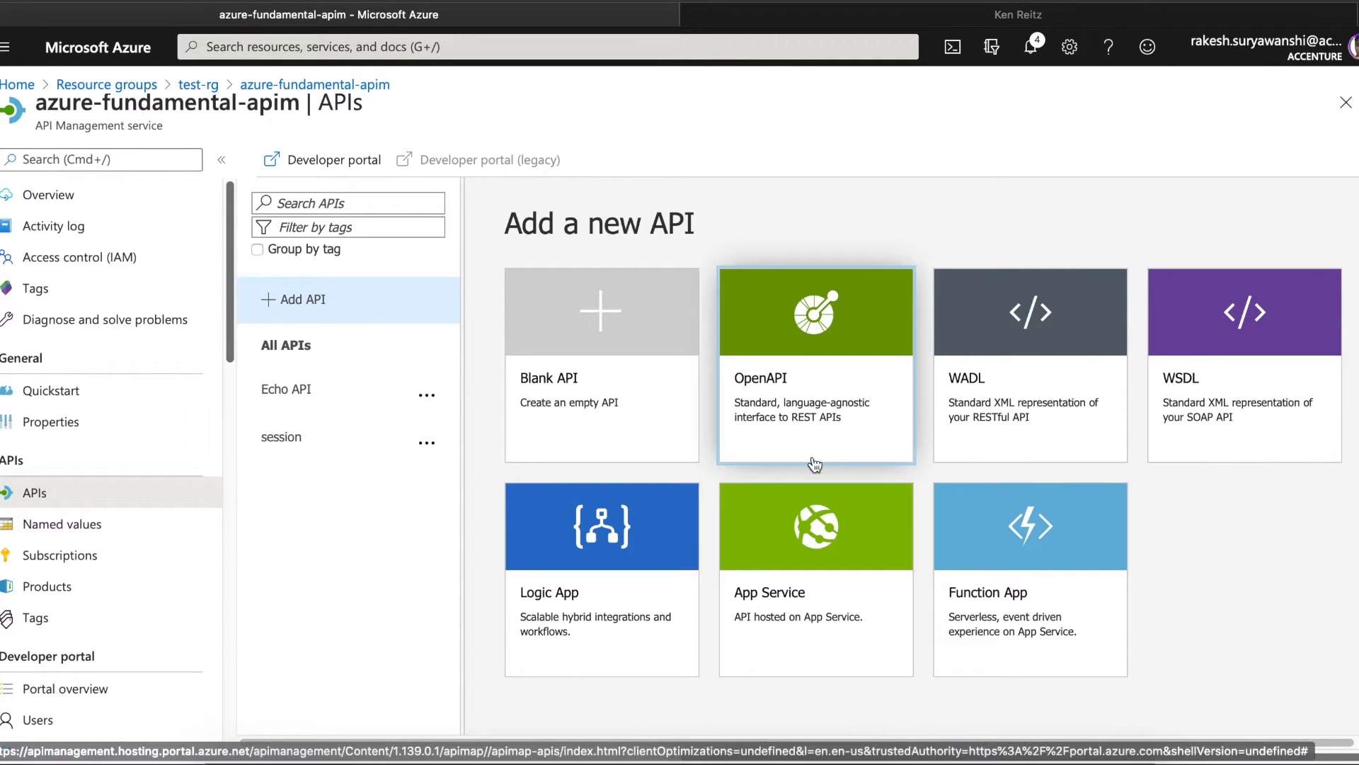
left_click(835, 385)
left_click(1181, 586)
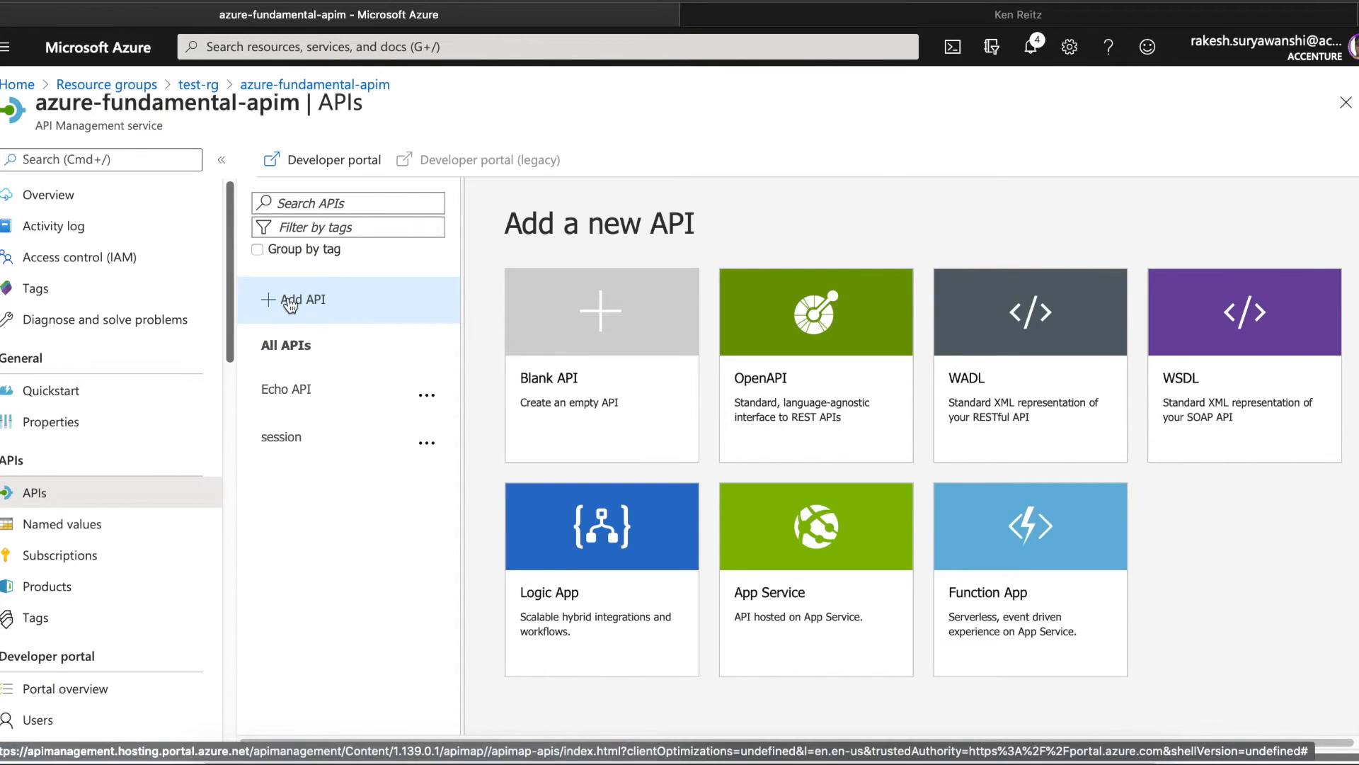
left_click(811, 397)
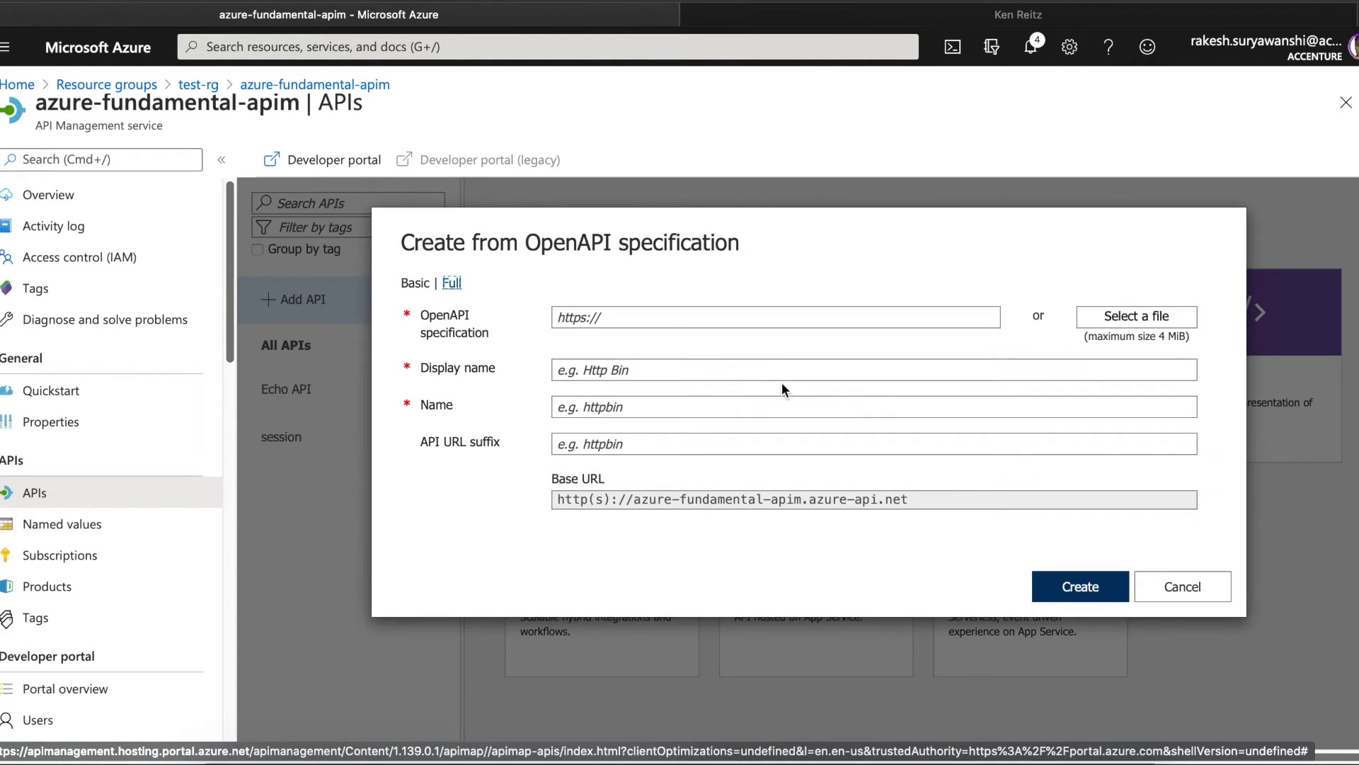
left_click(635, 317)
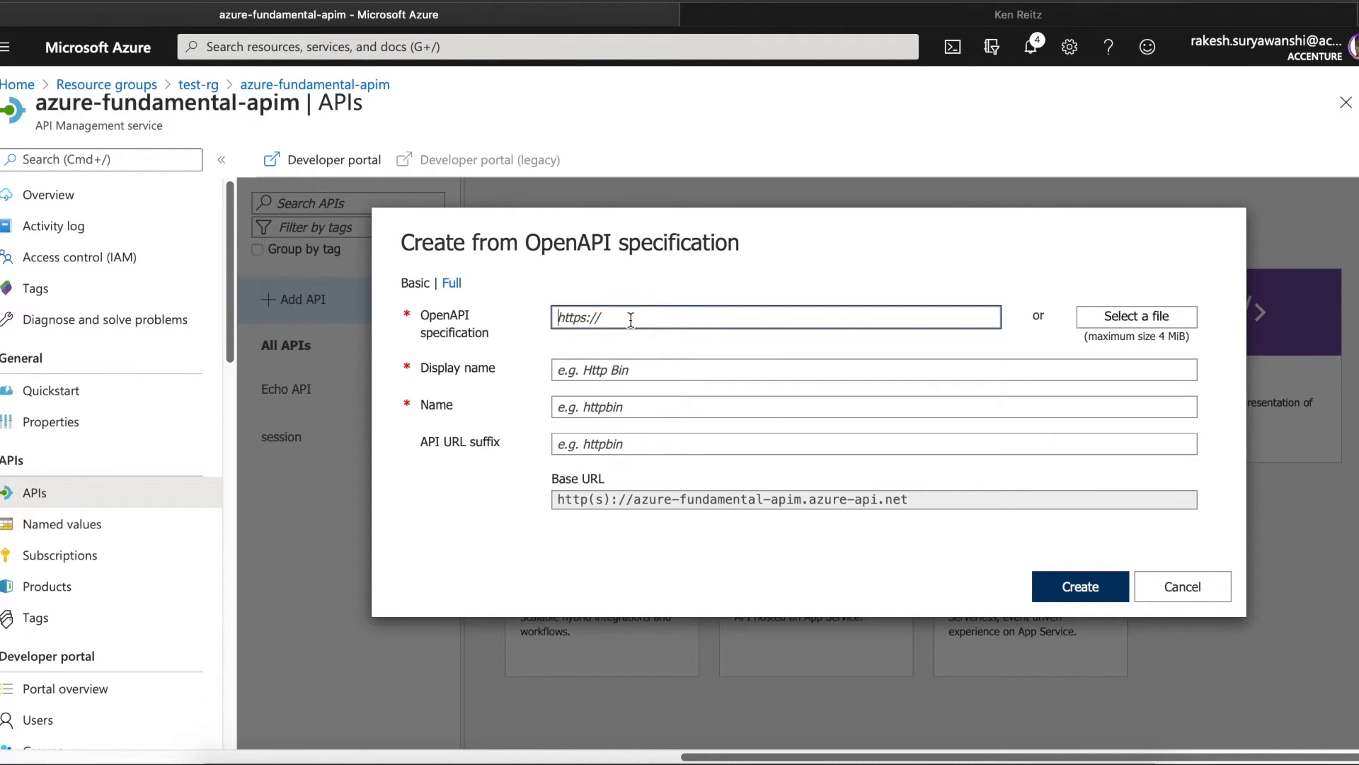
type("https://conferenceapi.azurewebsites.net/?format=json")
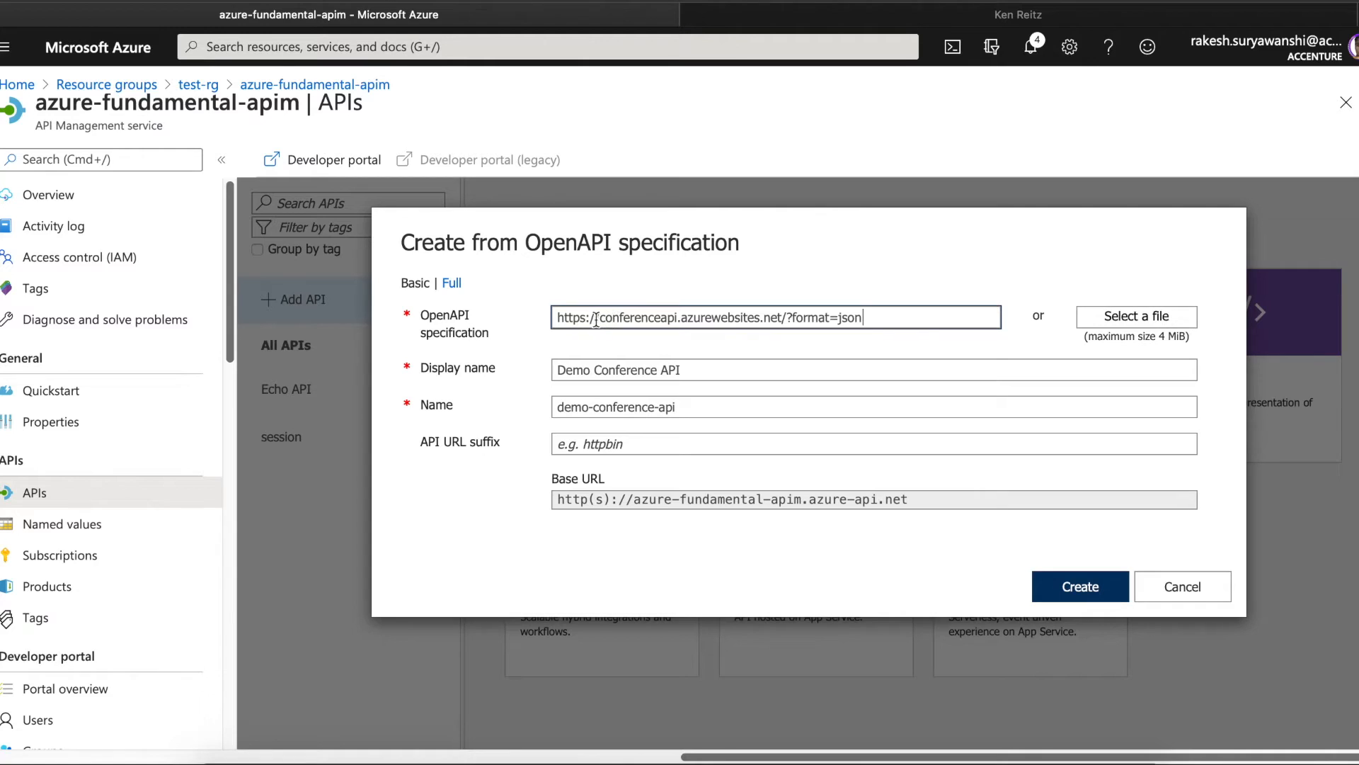
left_click_drag(561, 317, 877, 322)
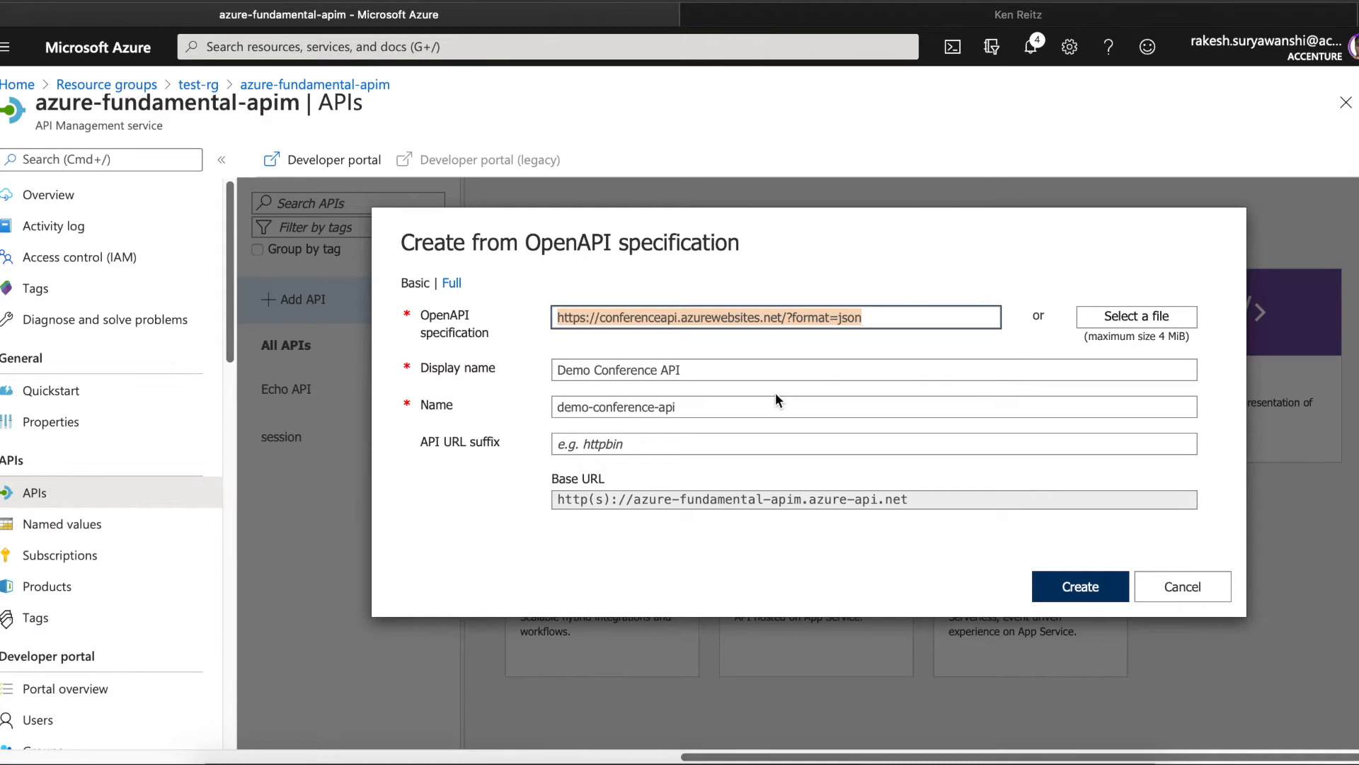
left_click(879, 316)
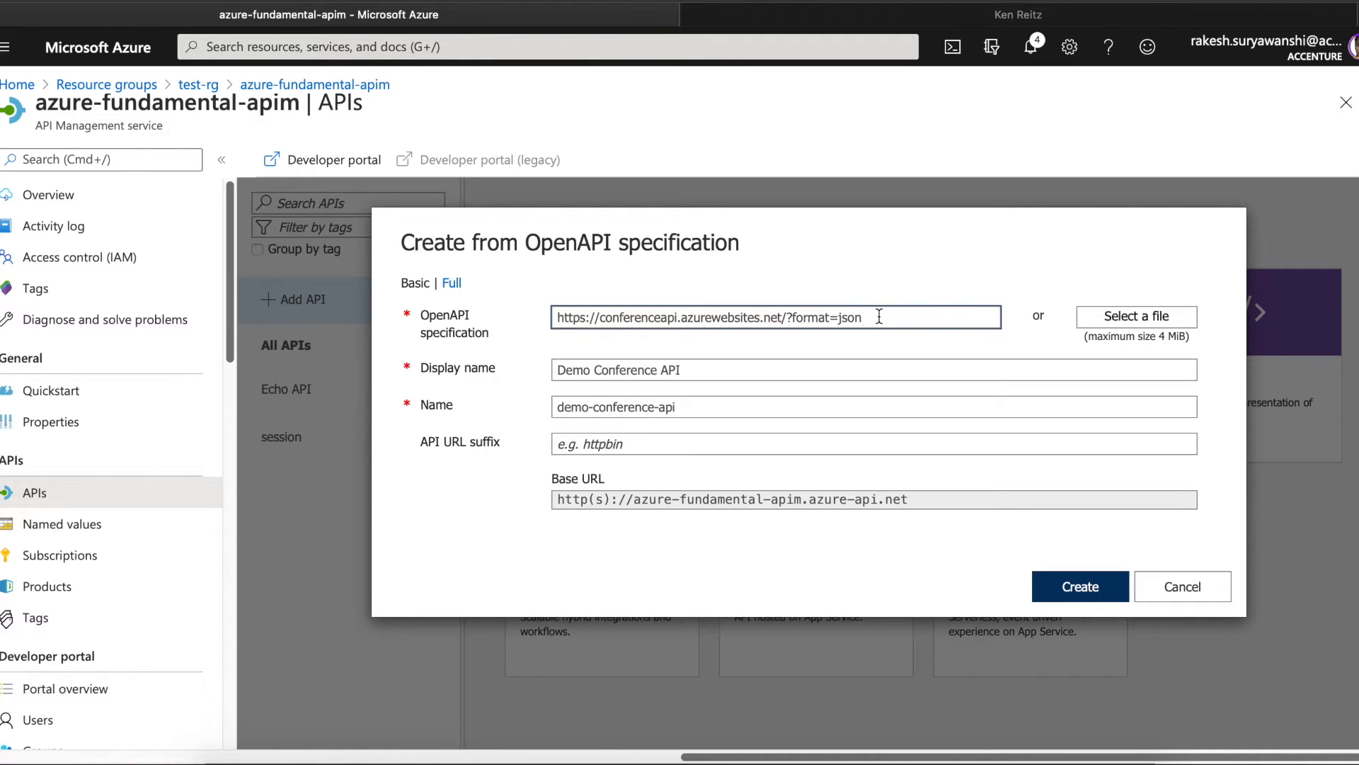
left_click(684, 373)
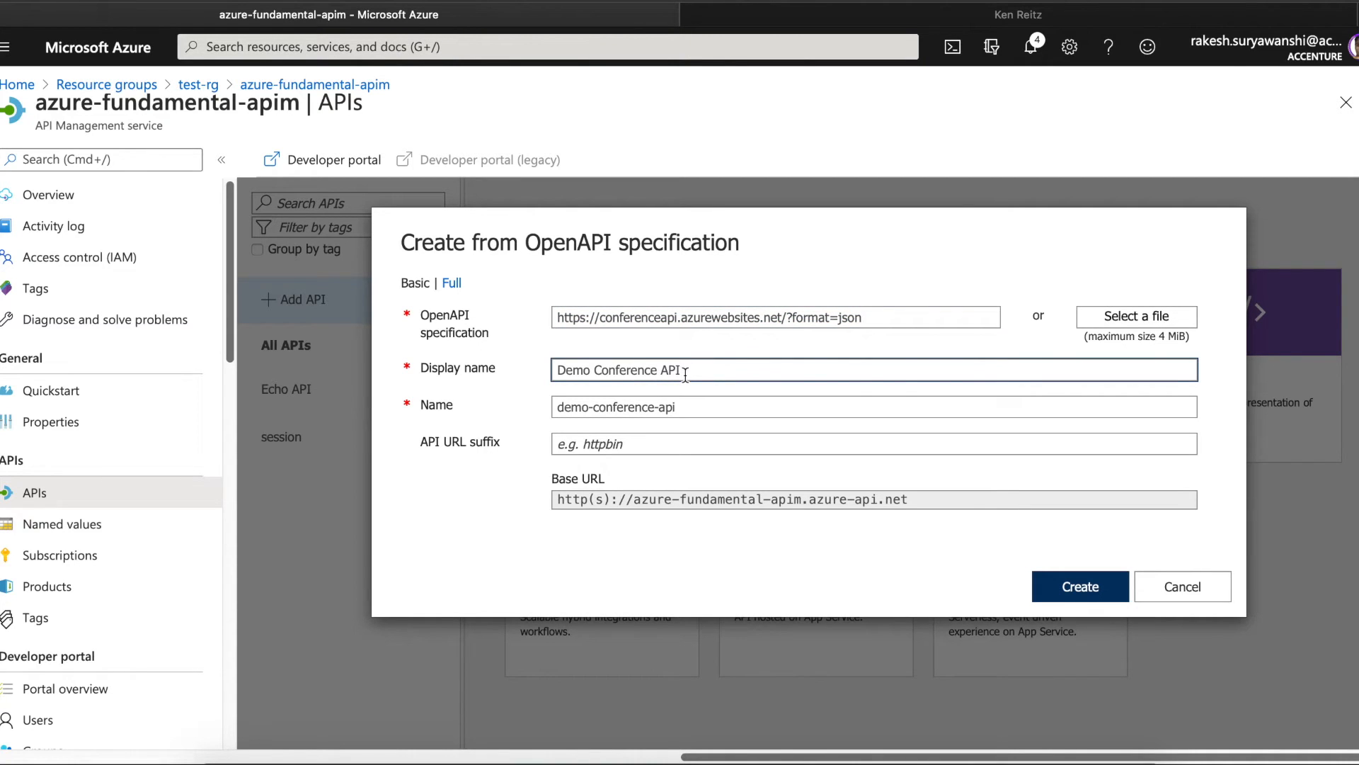
left_click(802, 15)
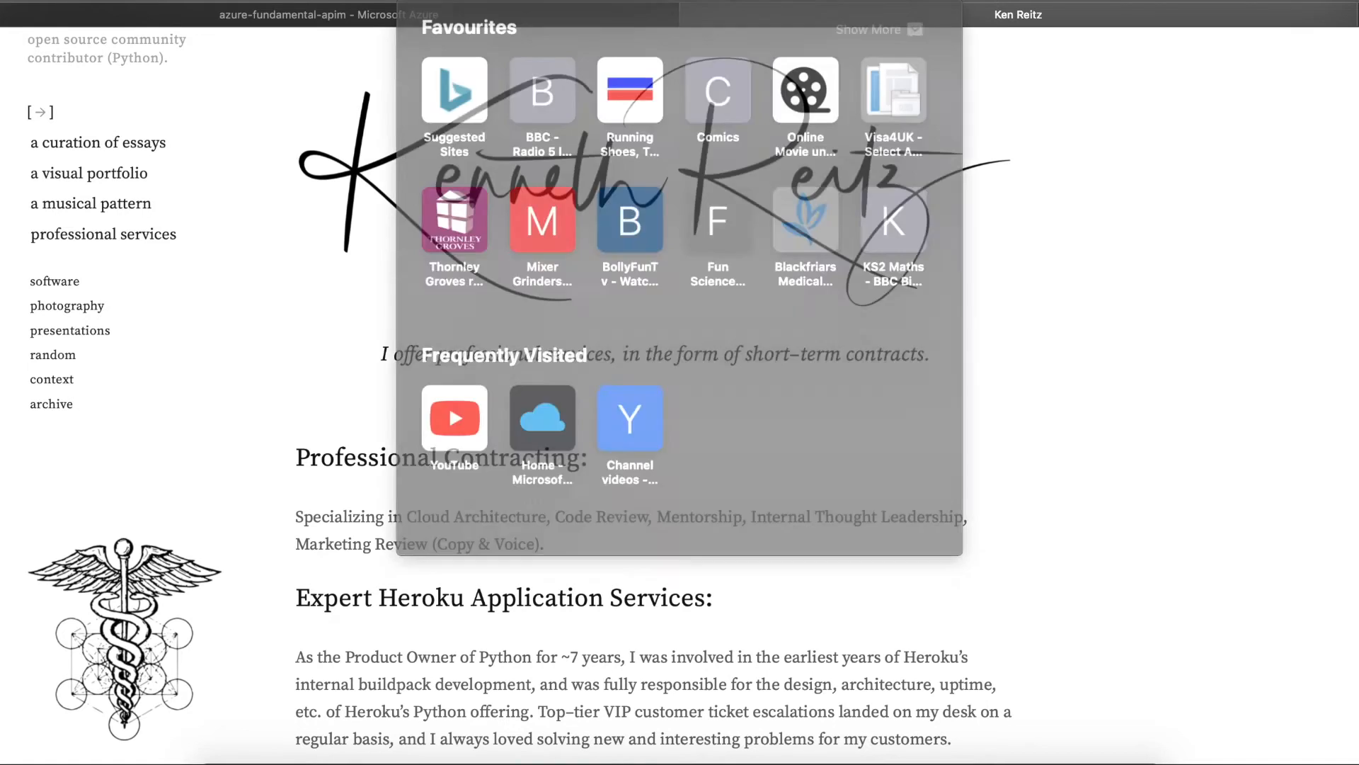
- Load the Swagger JSON in Safari, check its title reads Demo Conference API, and return to the form
key("Escape")
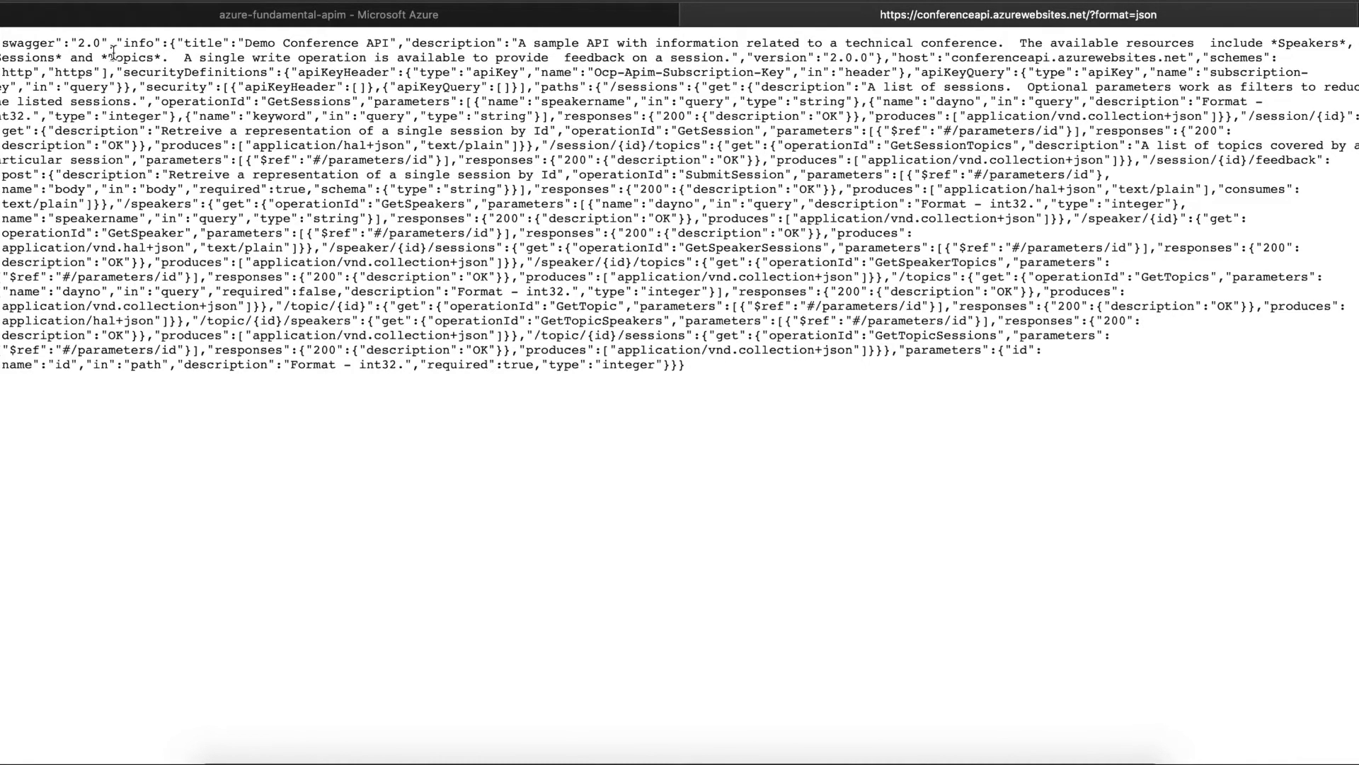
left_click_drag(178, 44, 398, 44)
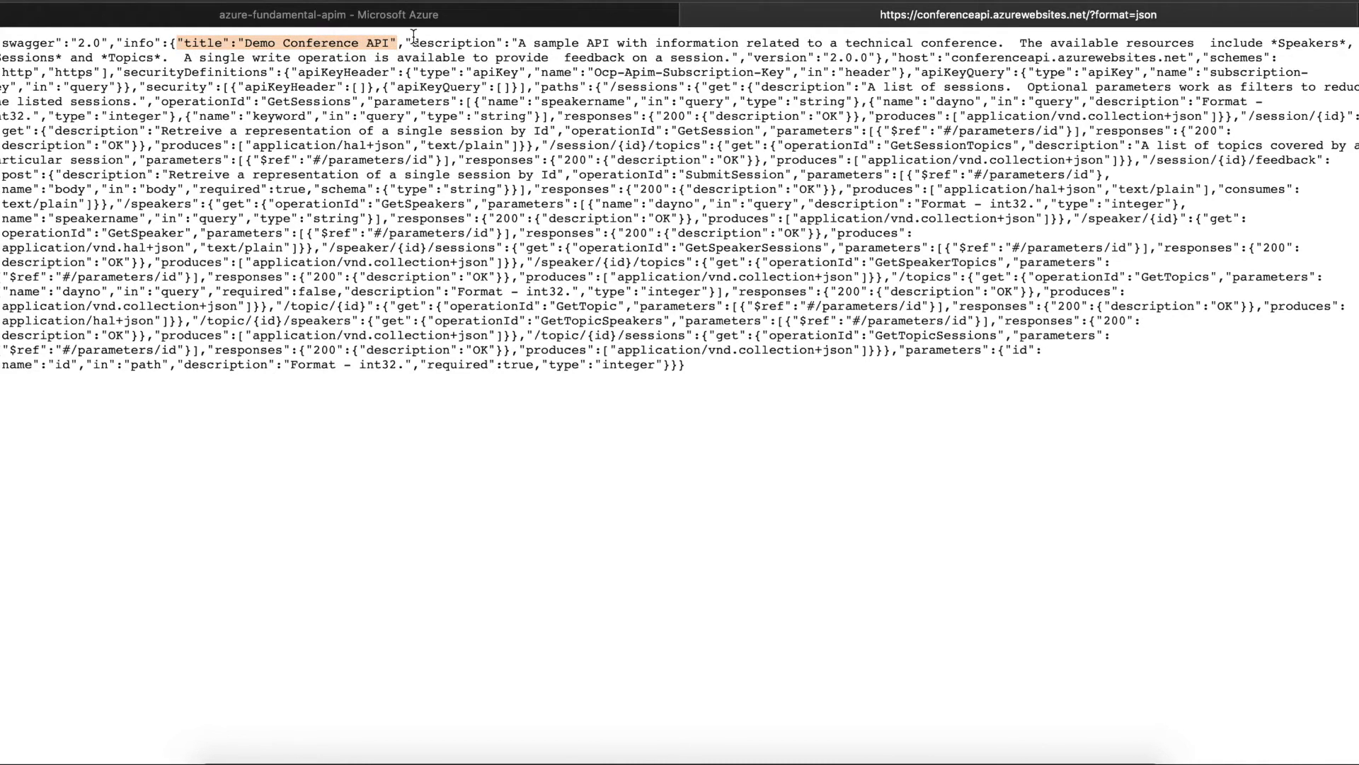
left_click(432, 17)
left_click(726, 376)
left_click_drag(730, 373, 482, 353)
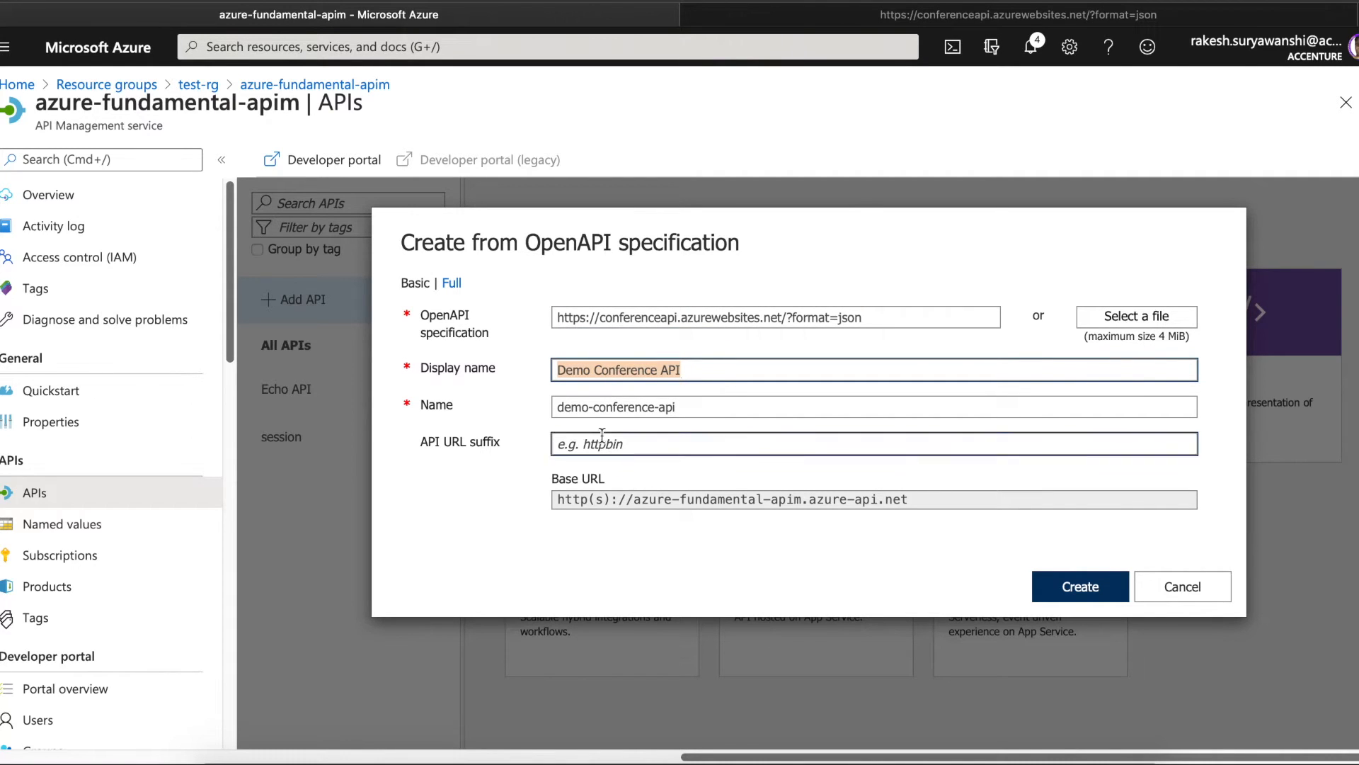
- Change the API Name to demo-conference-api, review the URL suffix, and create the API
left_click(591, 406)
type("-")
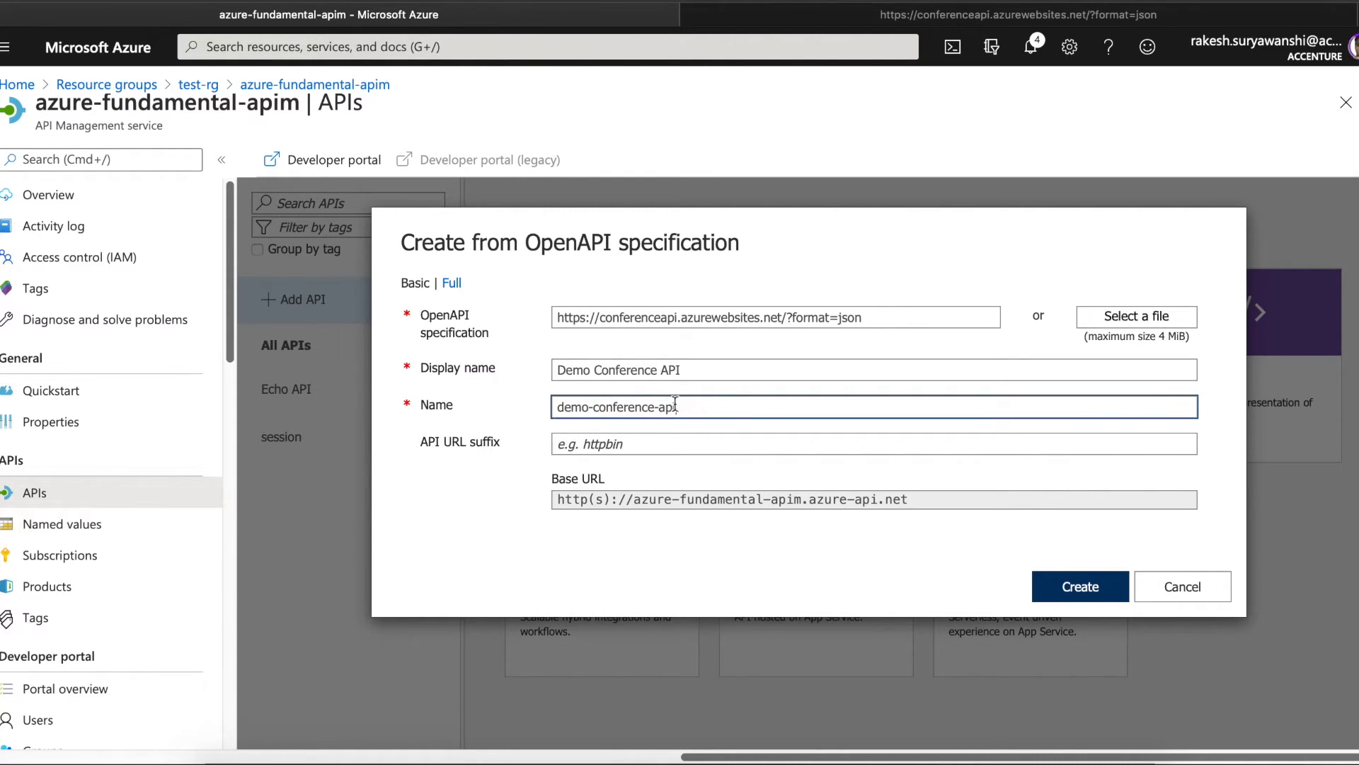
left_click(653, 443)
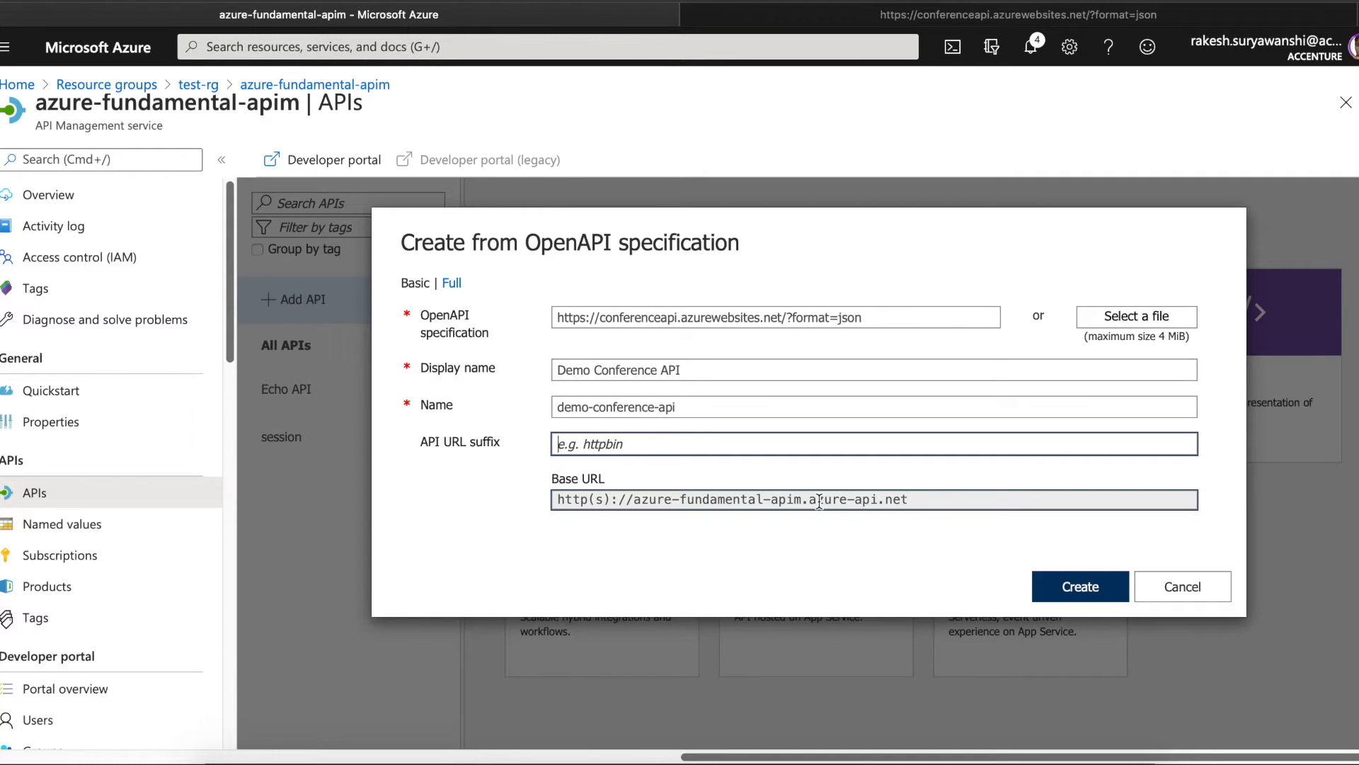
left_click(1081, 586)
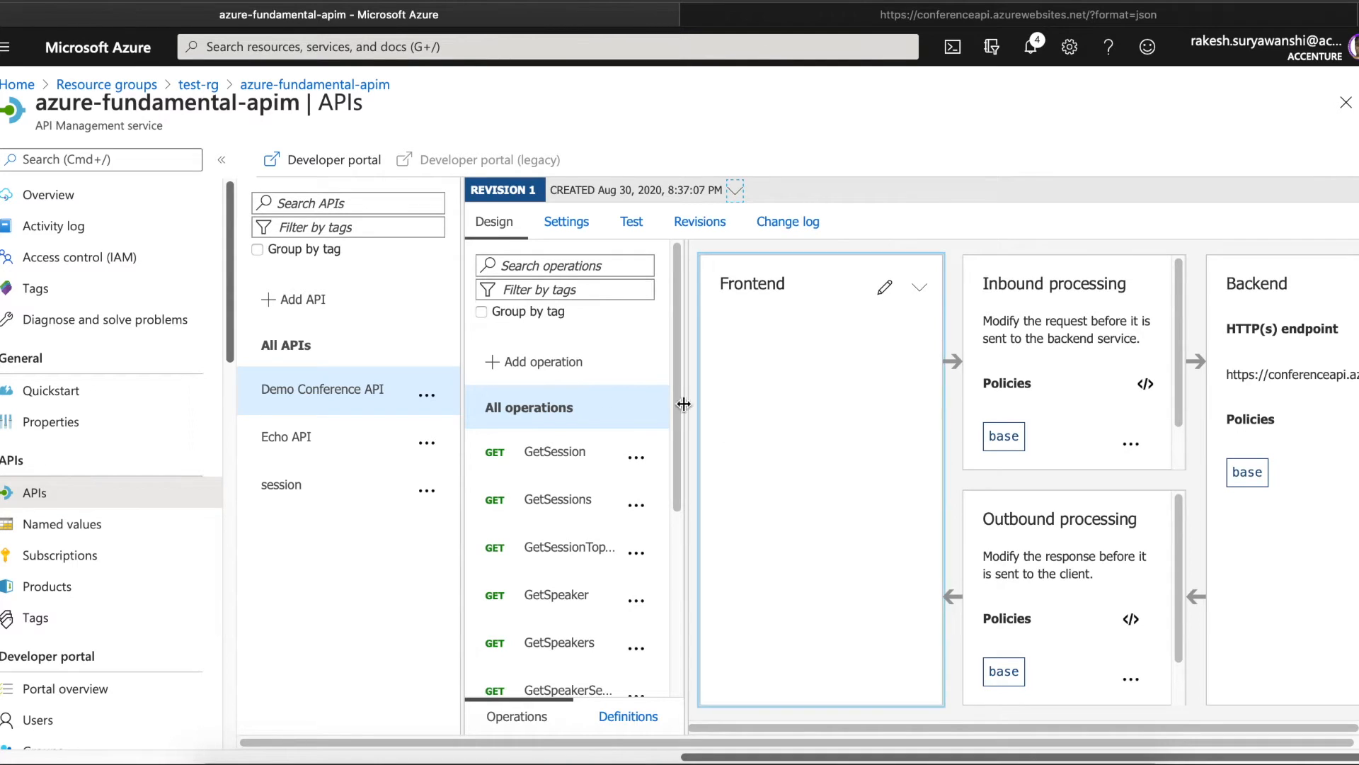
- Inspect the GetSession operation and the API's Settings tab, then go to the Products page
left_click_drag(672, 393, 673, 450)
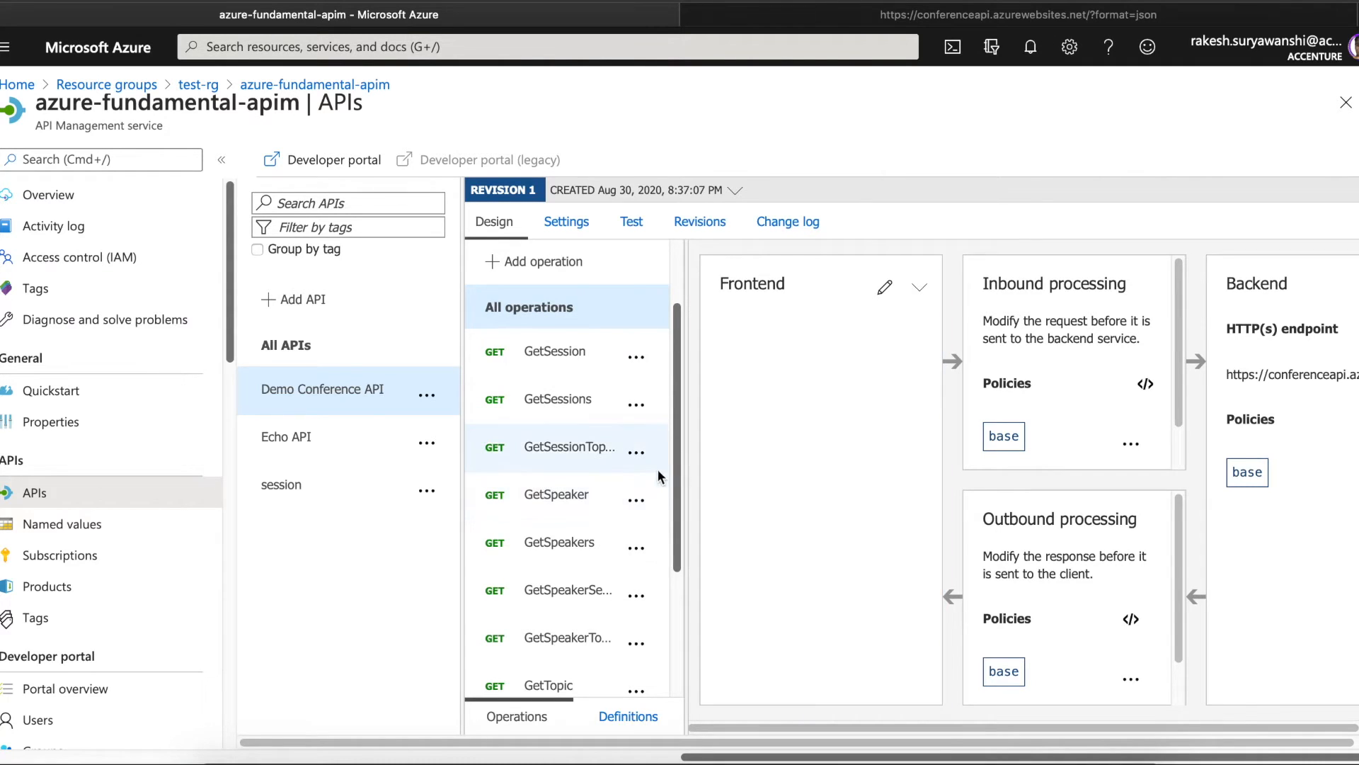
left_click(556, 353)
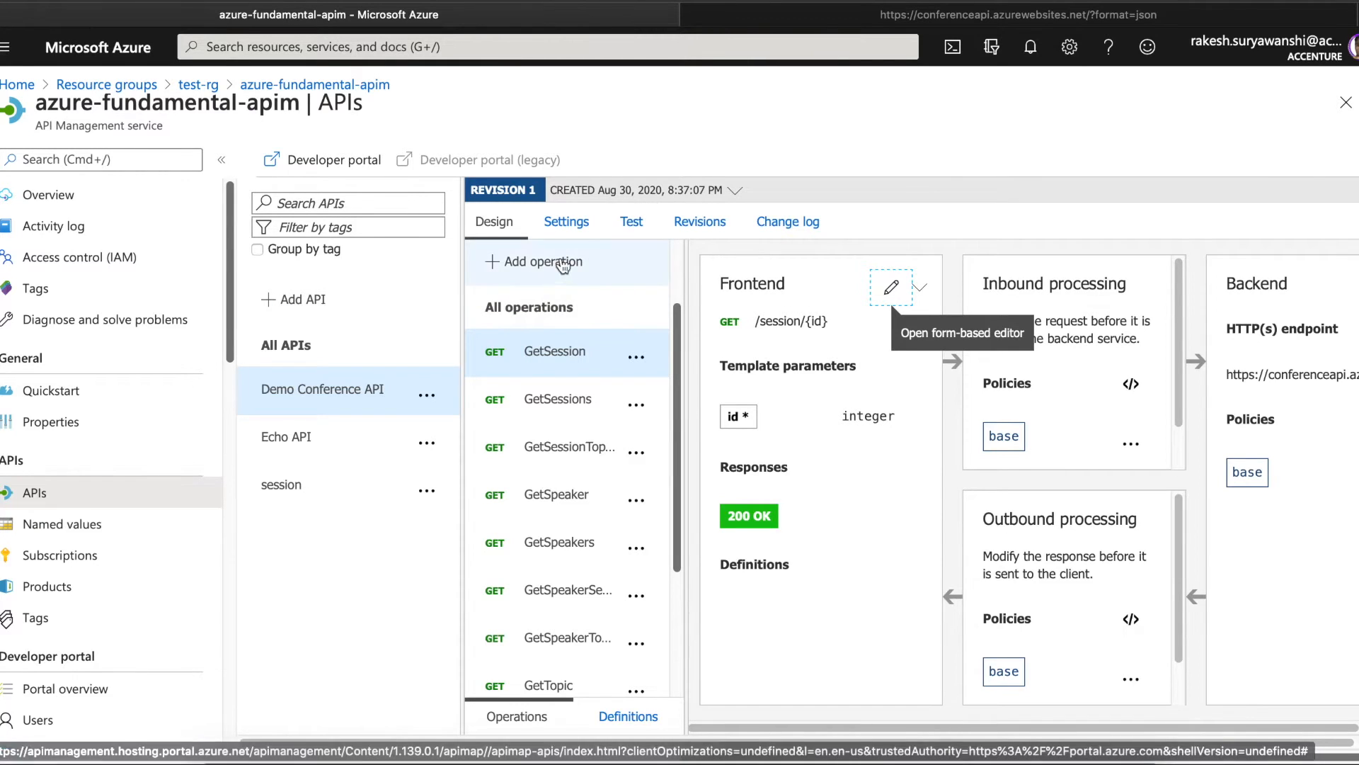
left_click(539, 307)
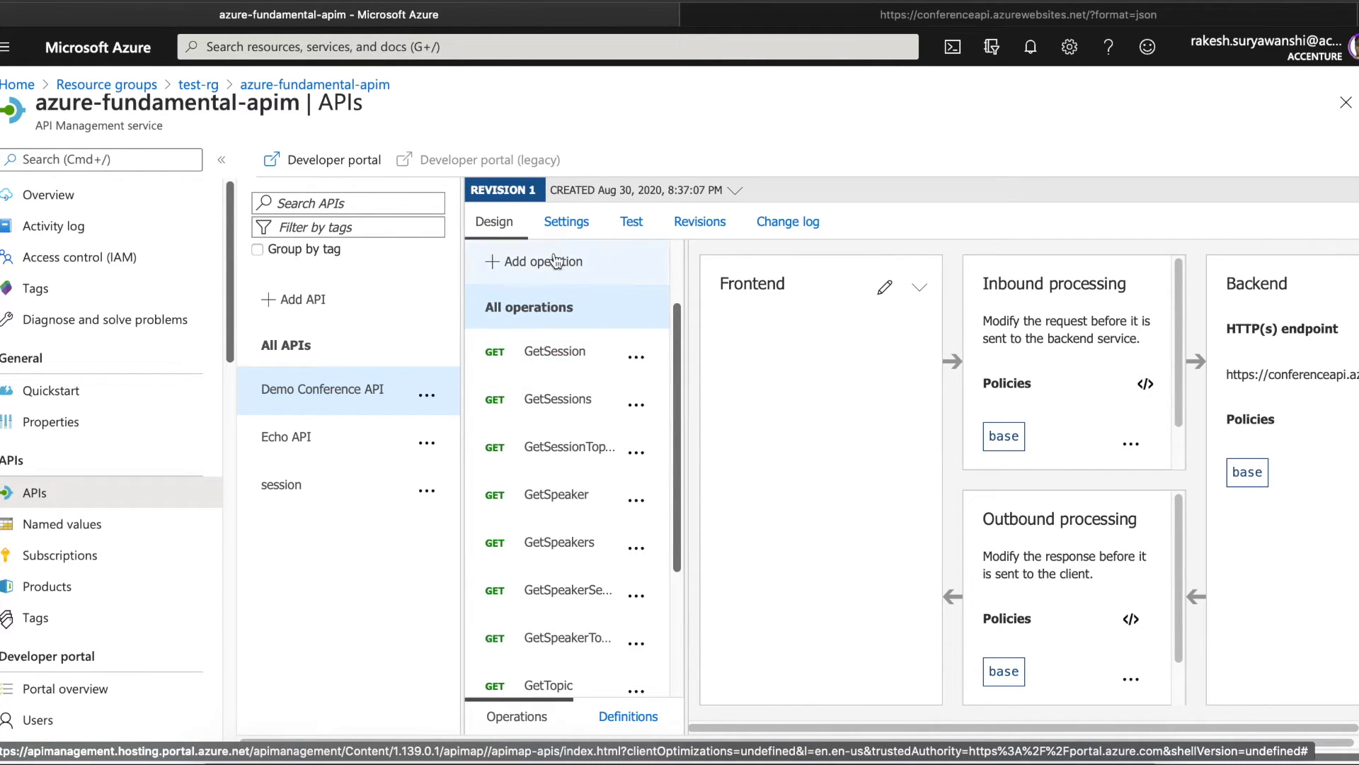
left_click(558, 225)
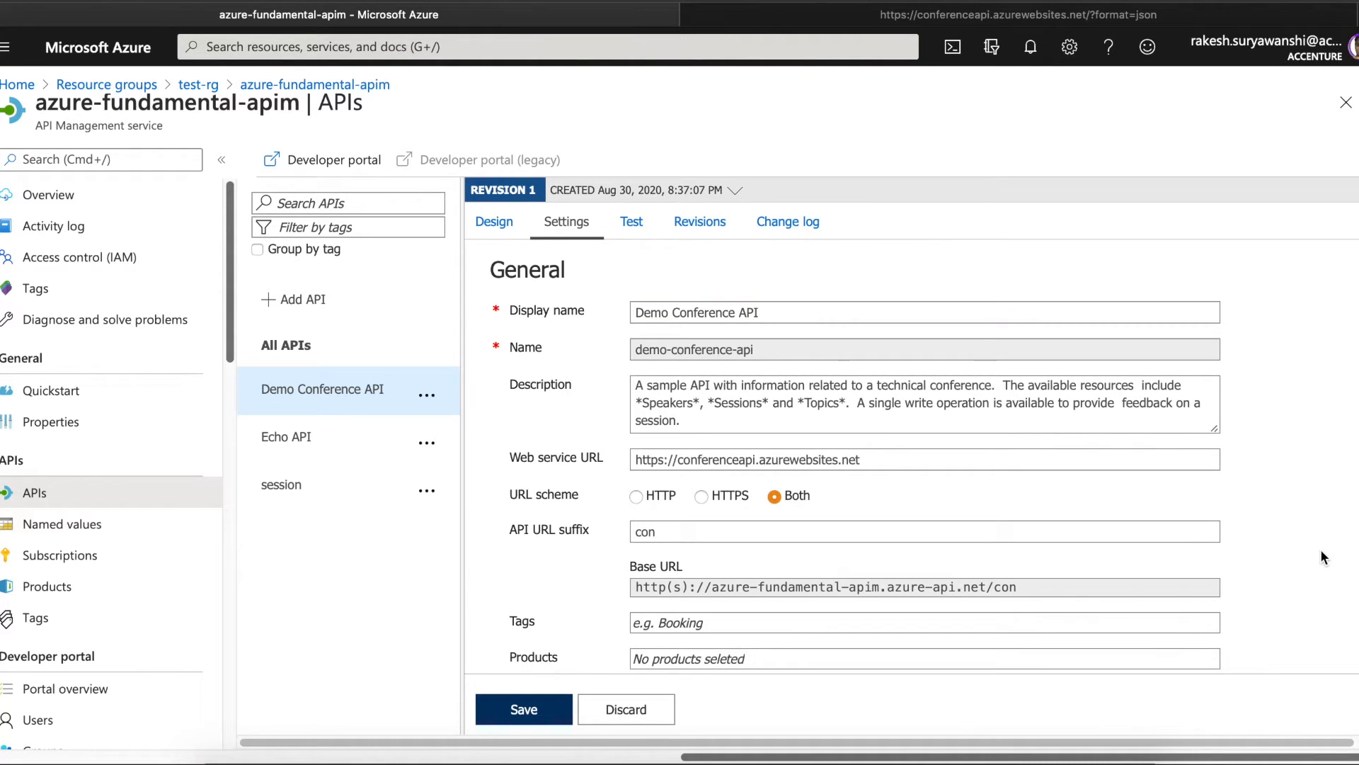
scroll(1320, 549, "down", 3)
scroll(921, 460, "down", 2)
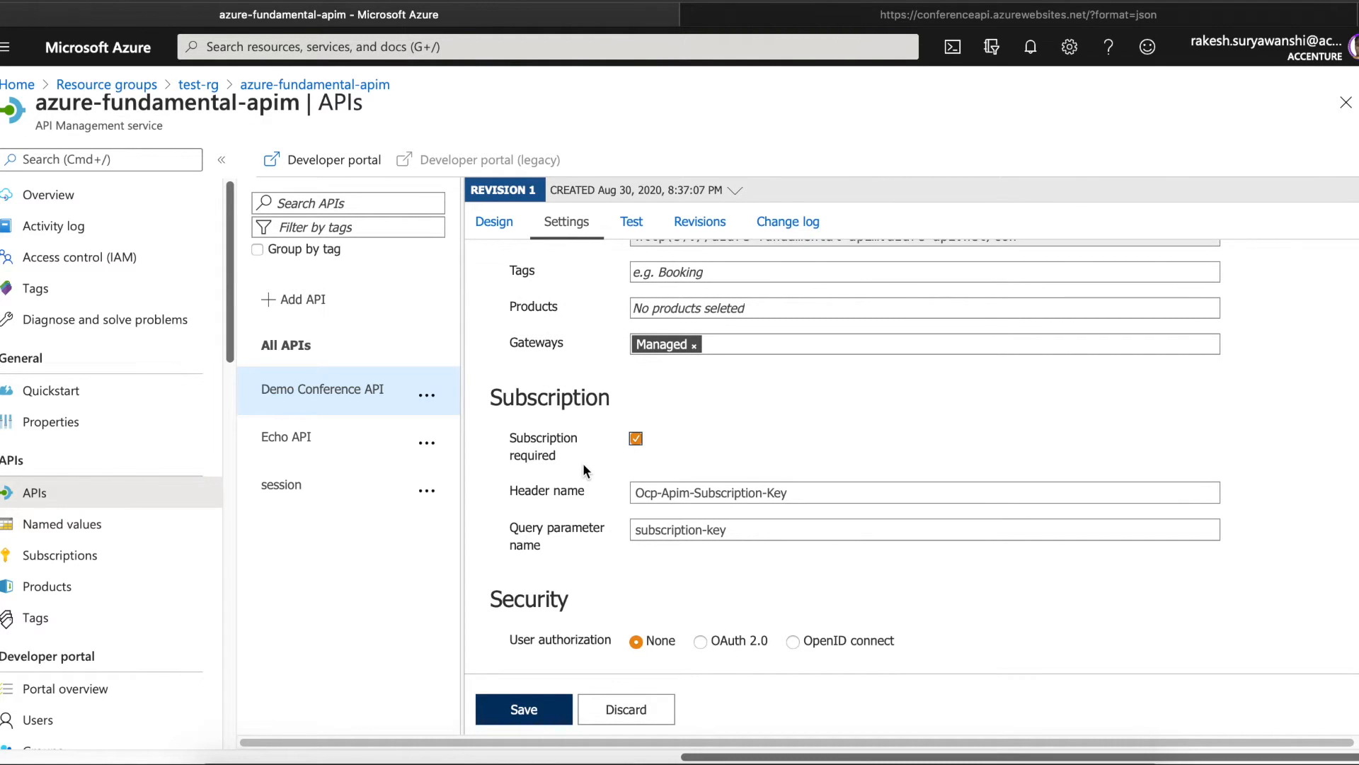
left_click(71, 587)
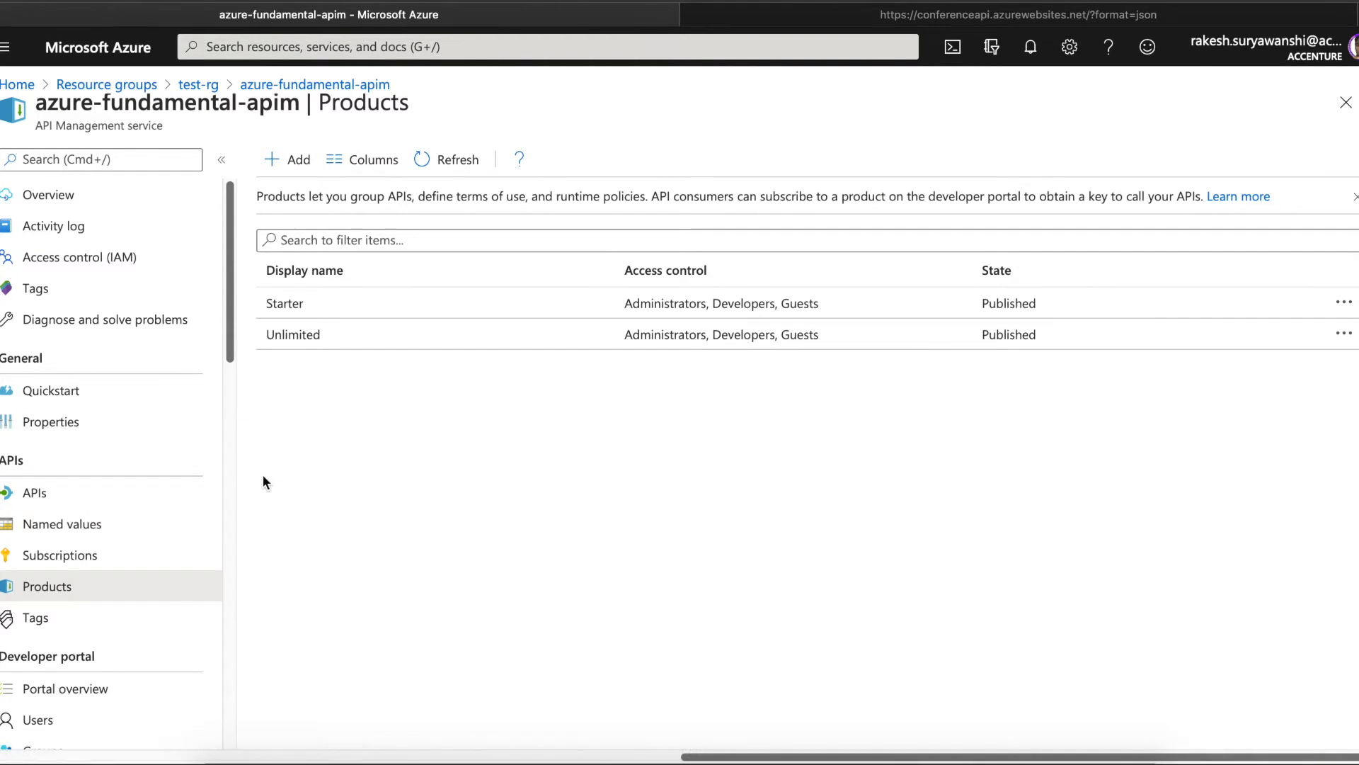
- In the developer portal, view the Starter and Unlimited product pages, then the APIs list showing Echo API
left_click(913, 22)
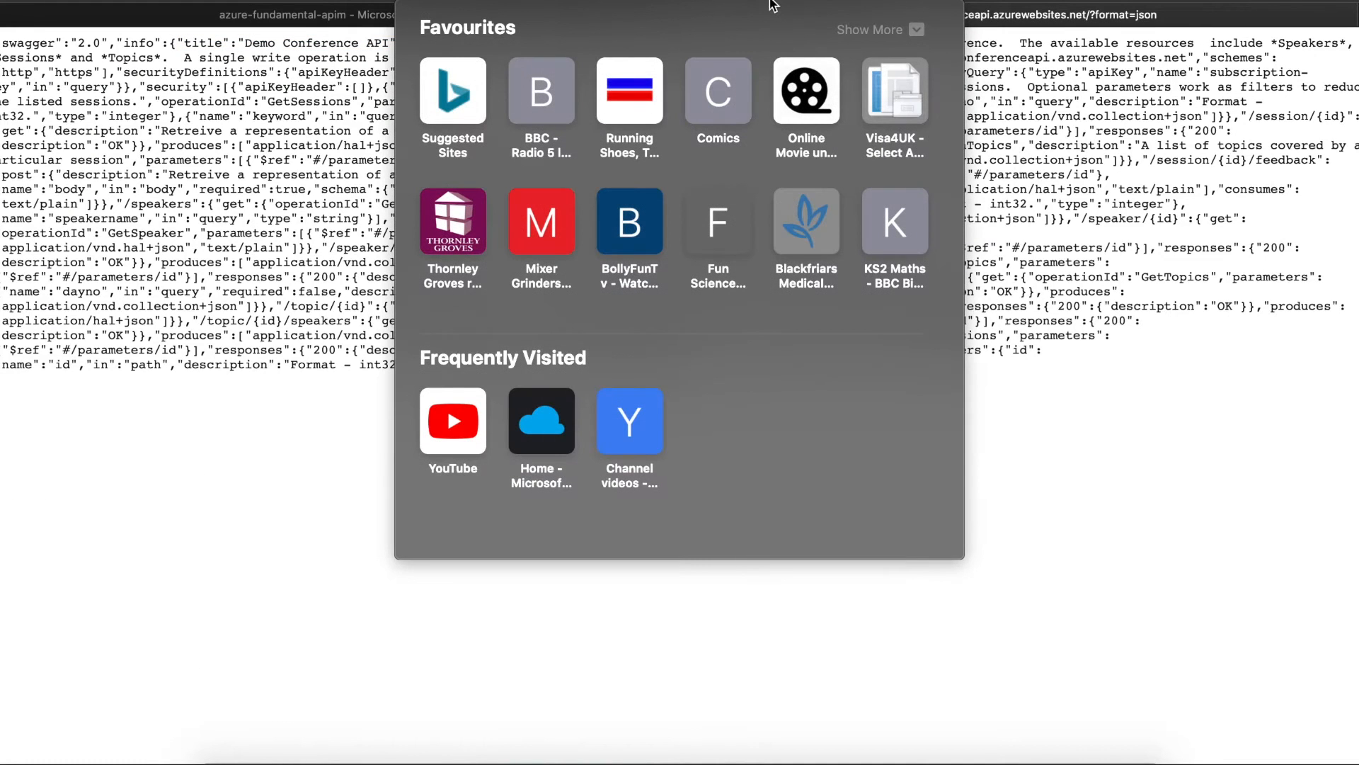
left_click(772, 5)
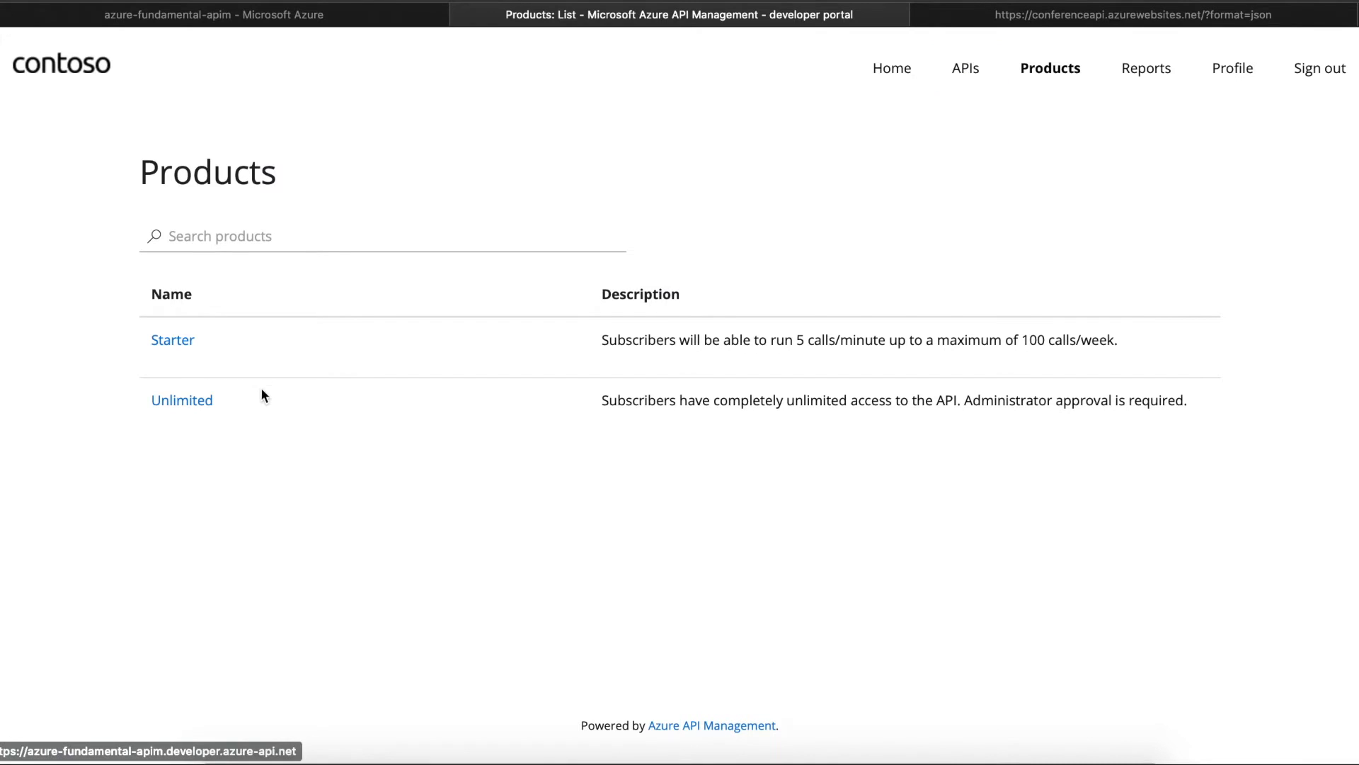
left_click(154, 340)
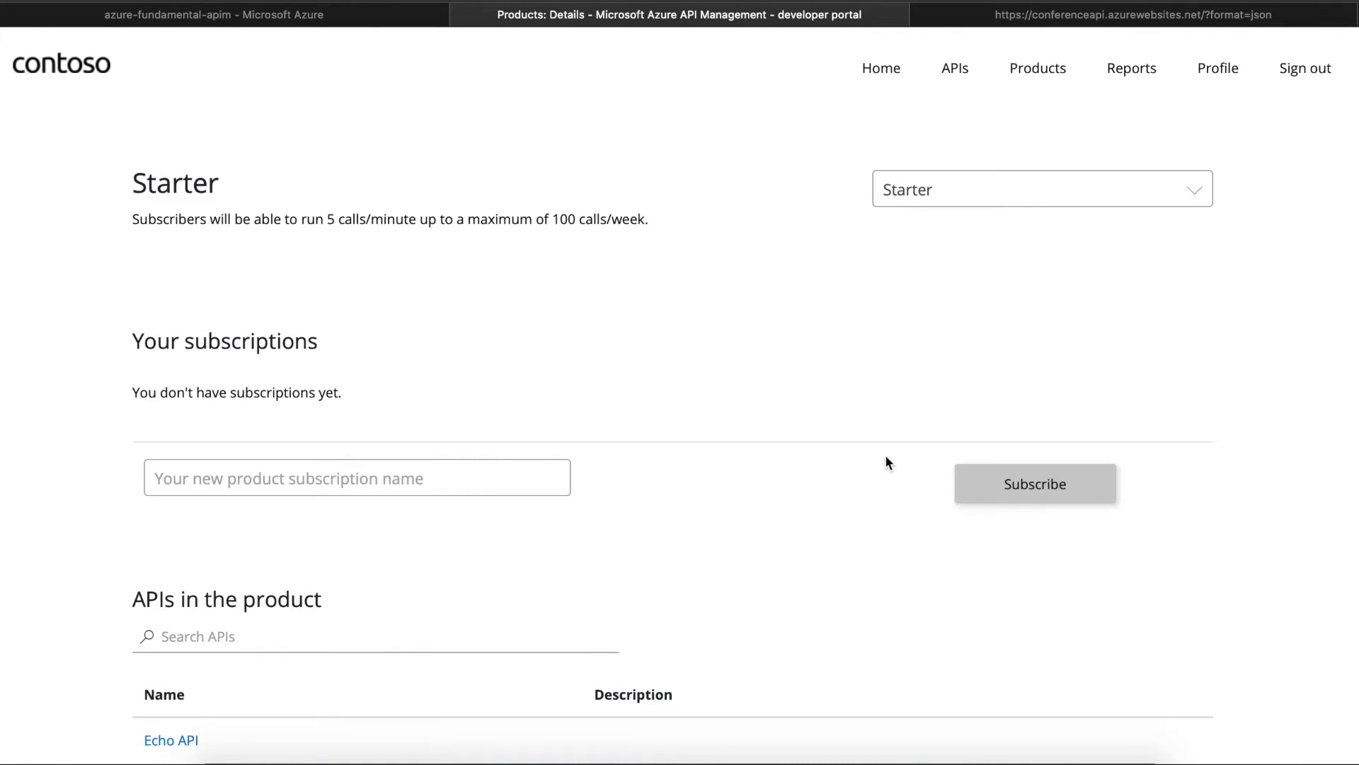
scroll(680, 397, "down", 2)
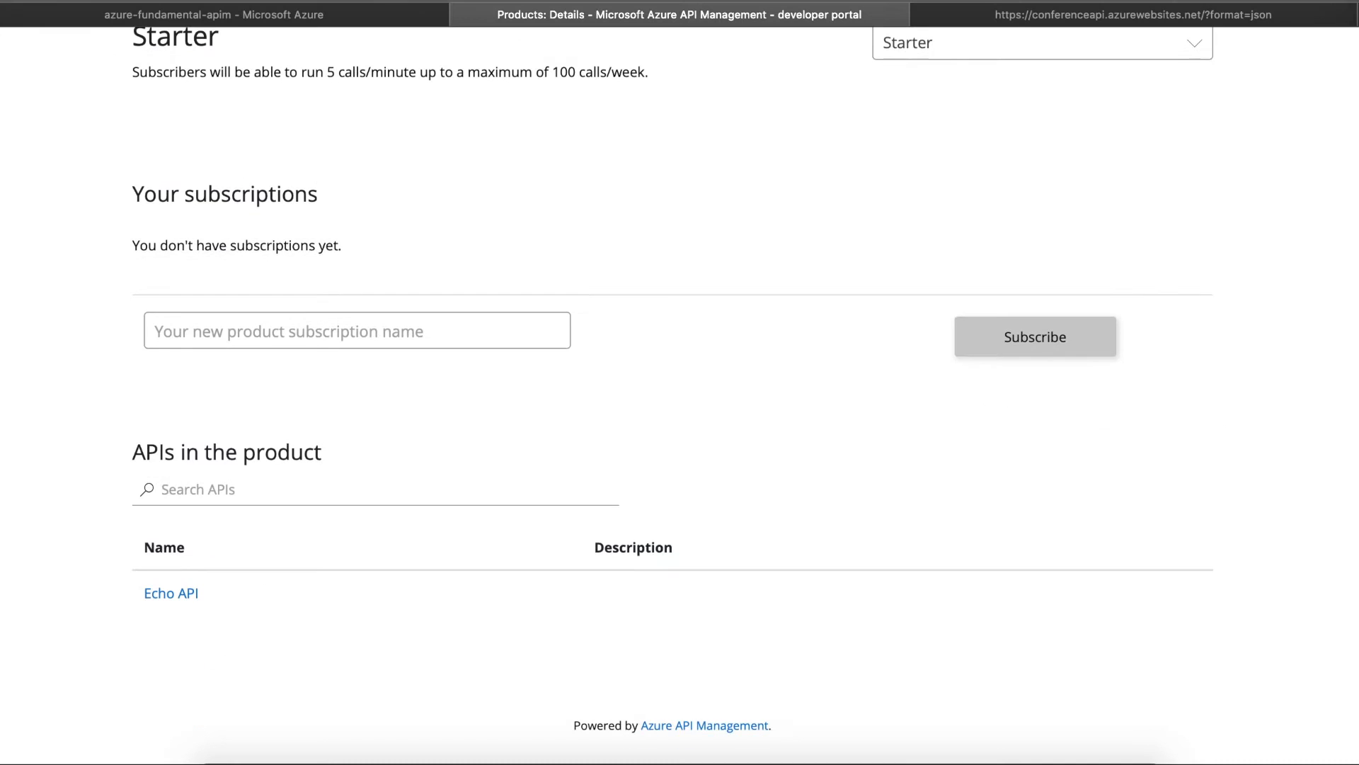
left_click(65, 1)
left_click(193, 400)
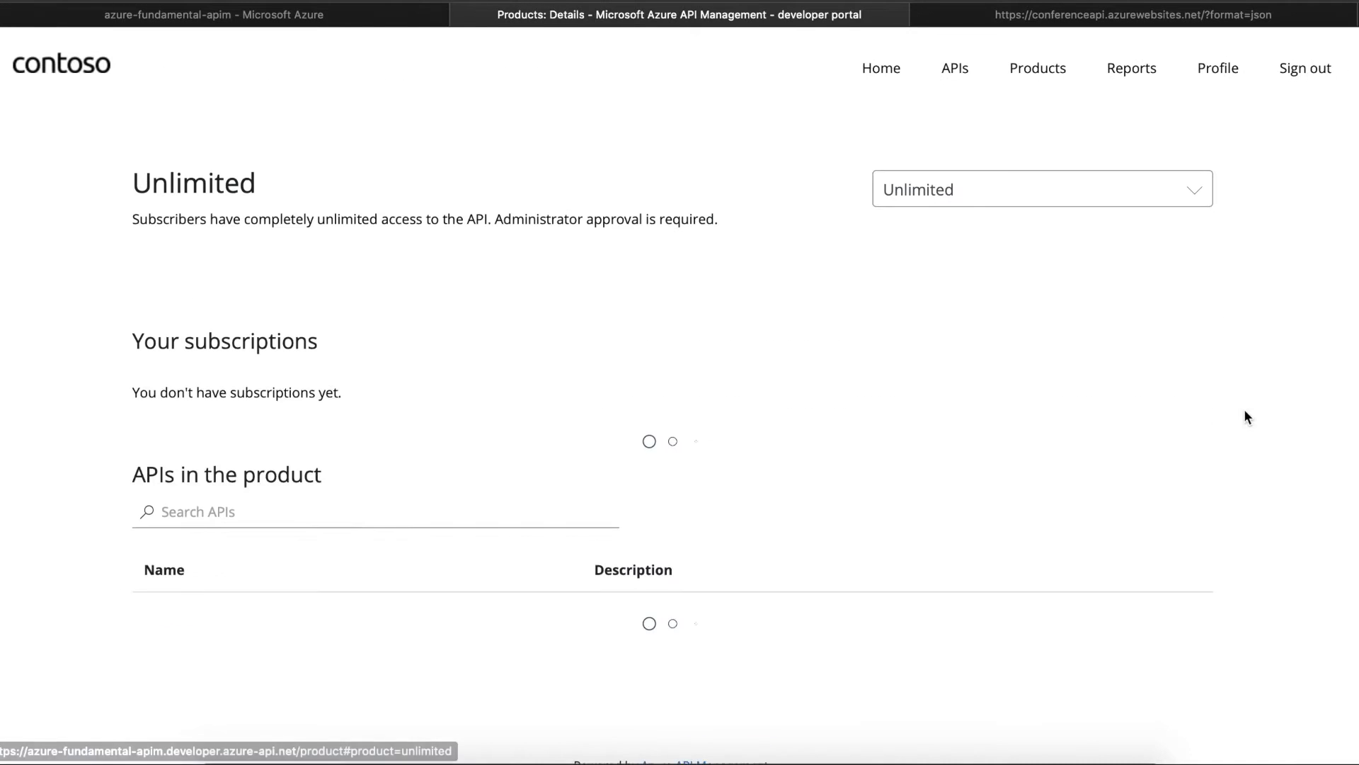
left_click(953, 68)
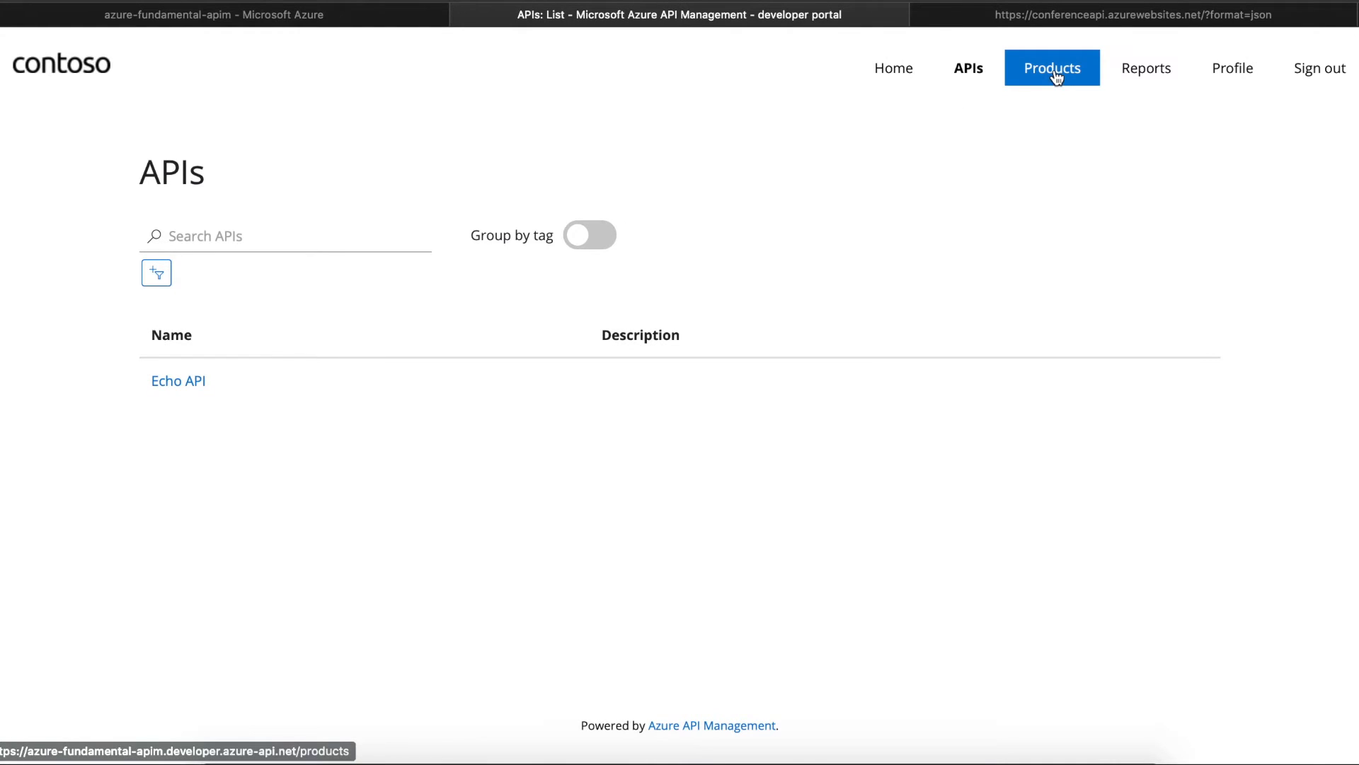
left_click(317, 15)
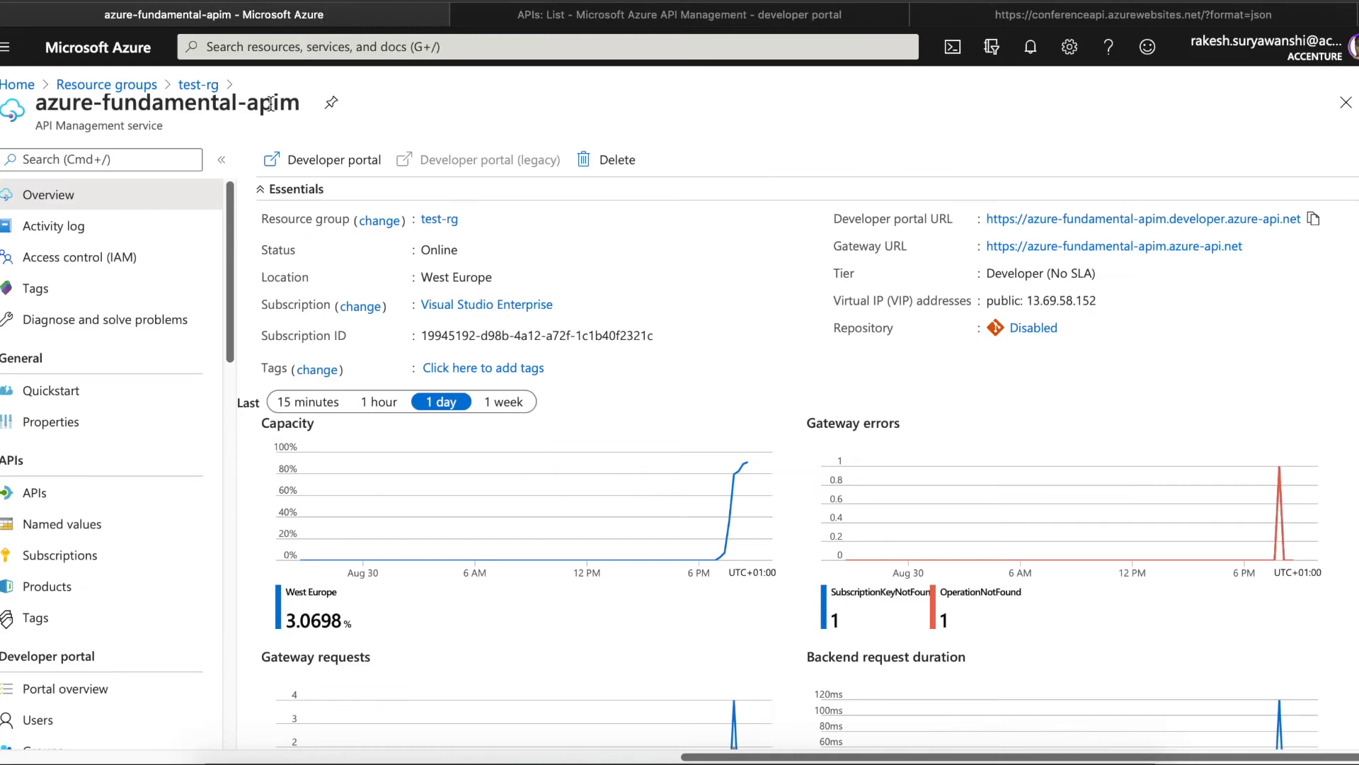
- Check the Products dropdown in Demo Conference API's Settings, then return to the service's Products list
left_click(60, 585)
left_click(60, 498)
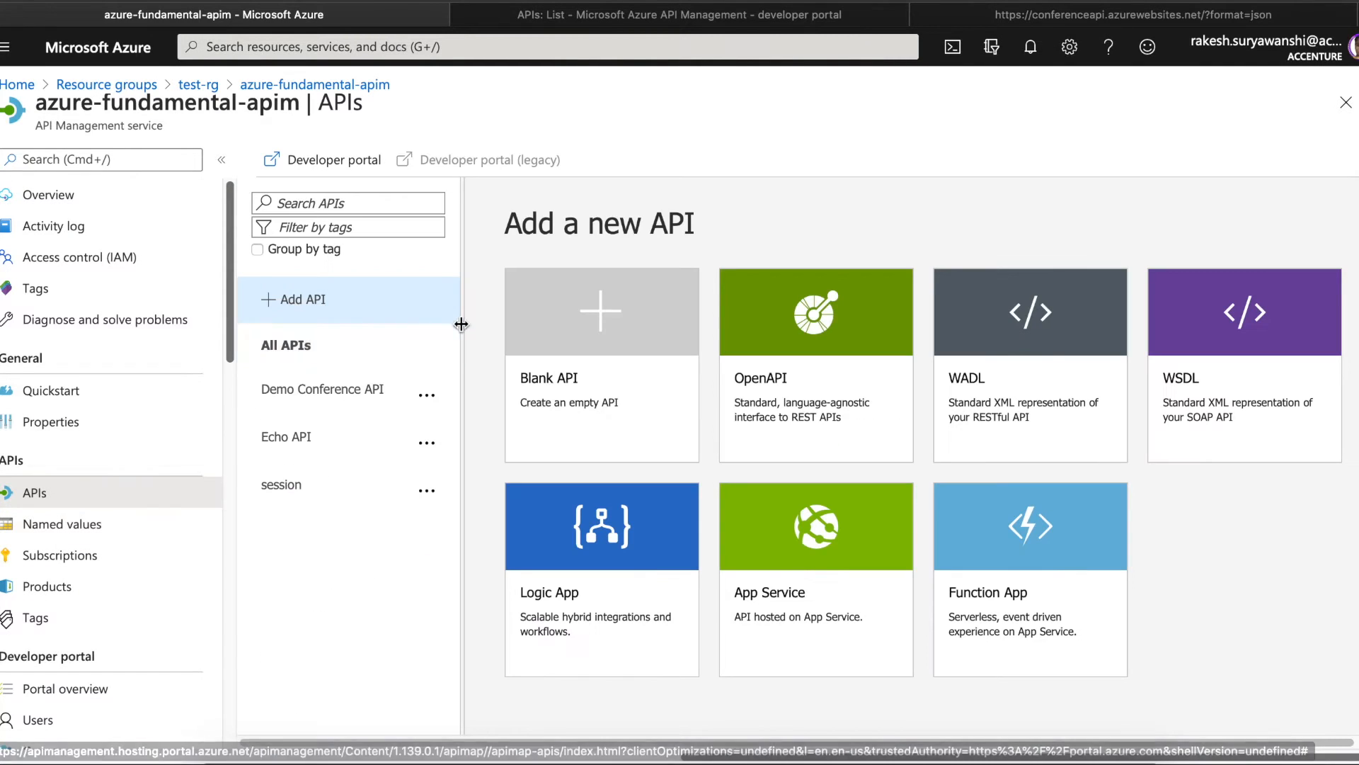
left_click(306, 400)
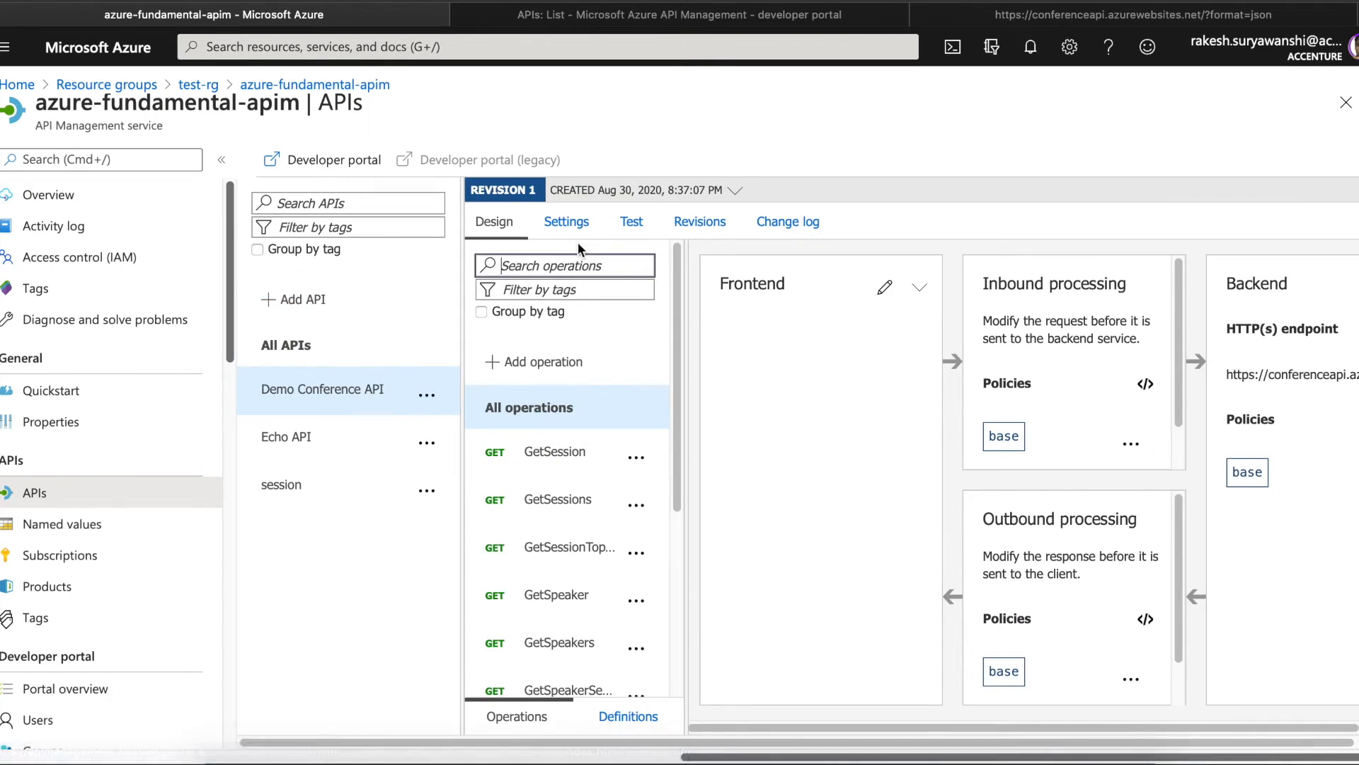
left_click(566, 226)
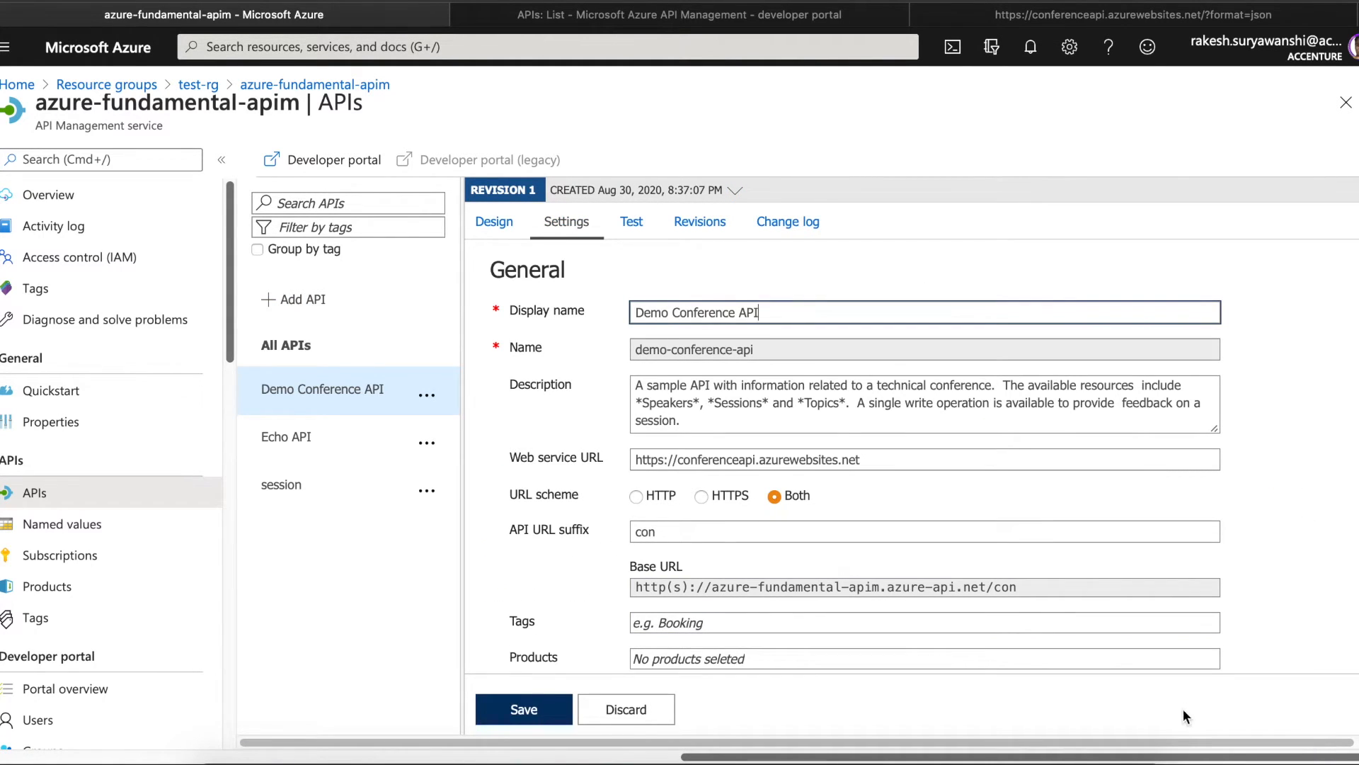
left_click_drag(1186, 741, 1211, 742)
scroll(672, 267, "down", 5)
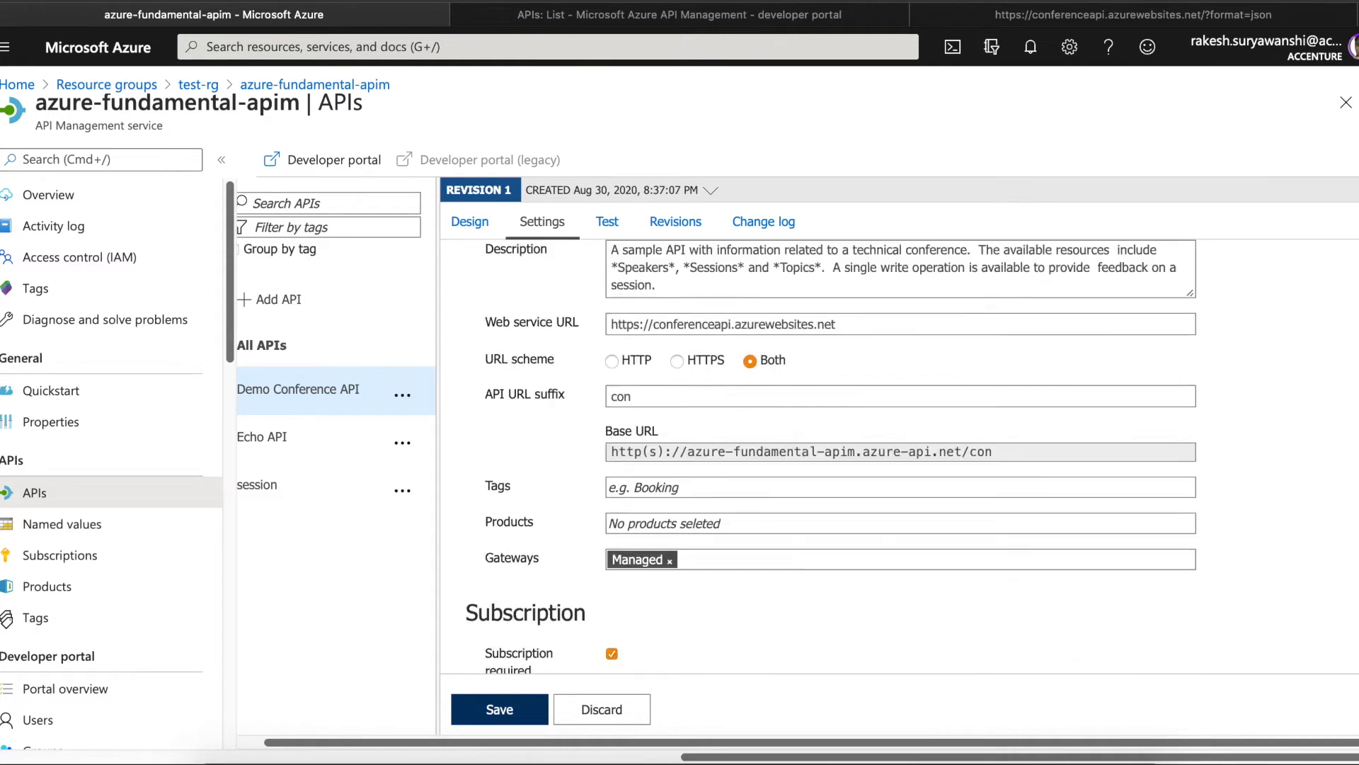
left_click(666, 275)
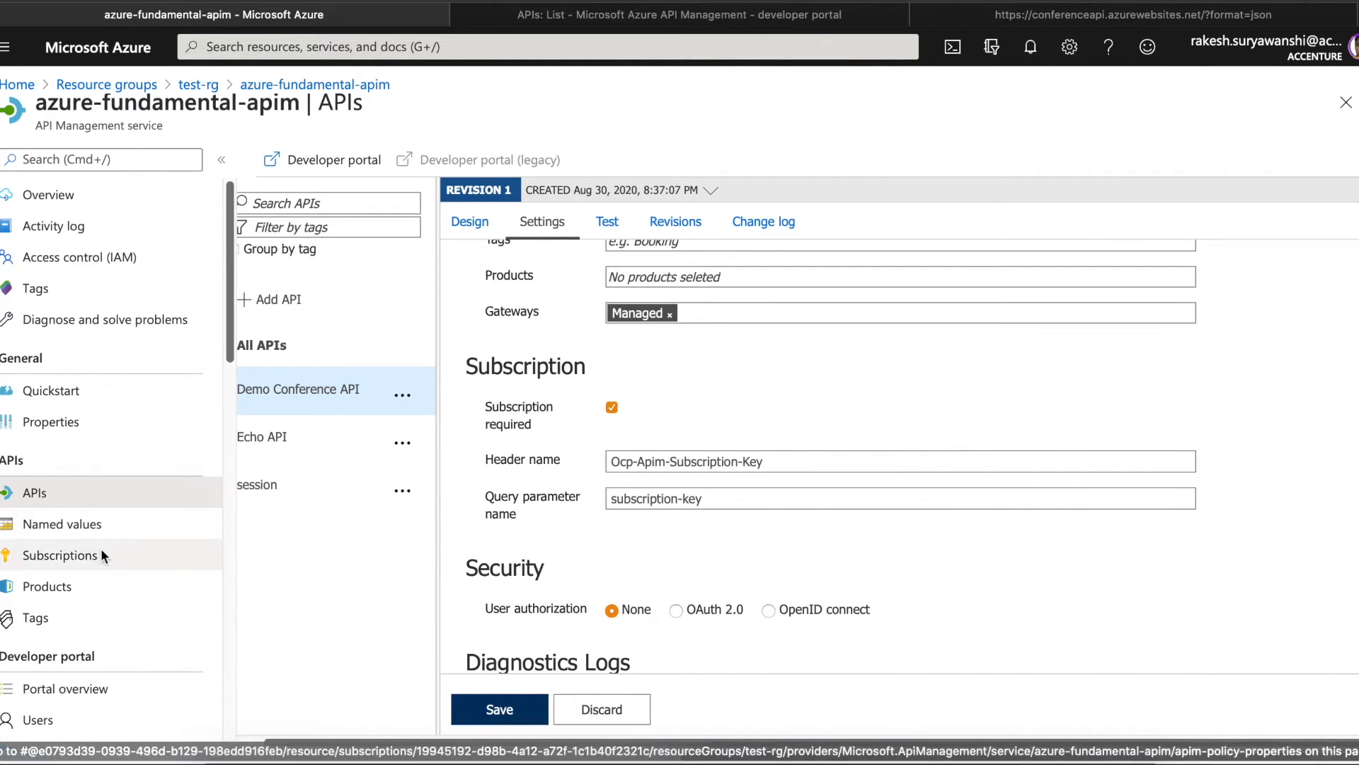
left_click(86, 586)
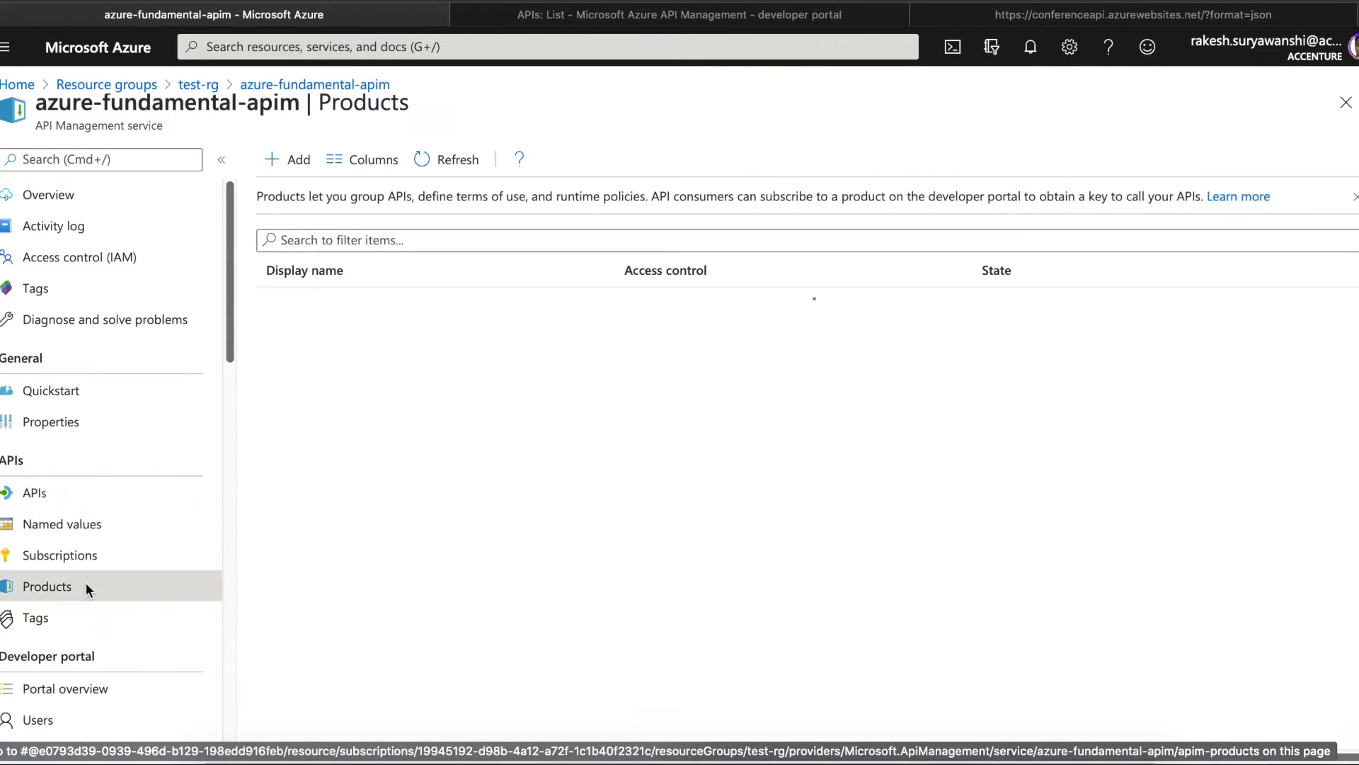
- Add a new product named Demo with a subscription limit of 10
left_click(293, 160)
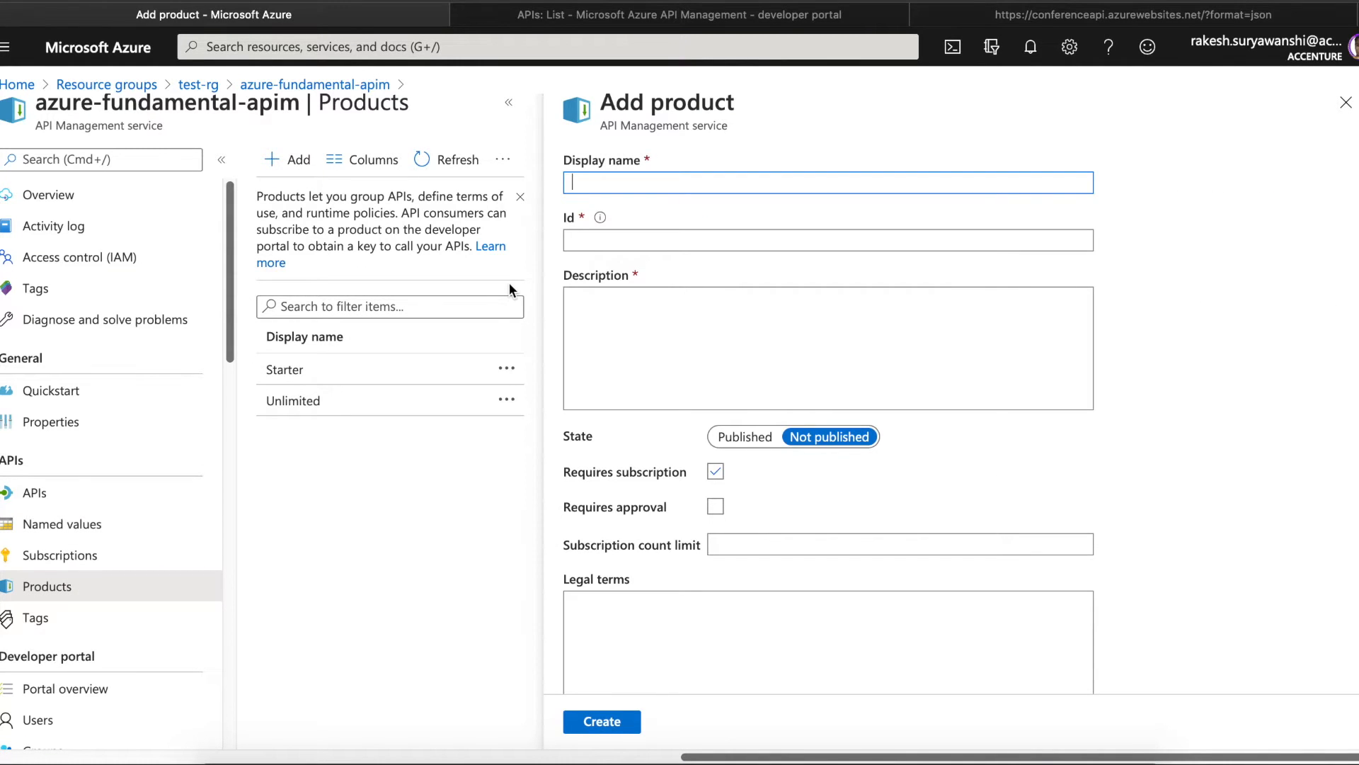
type("Dme")
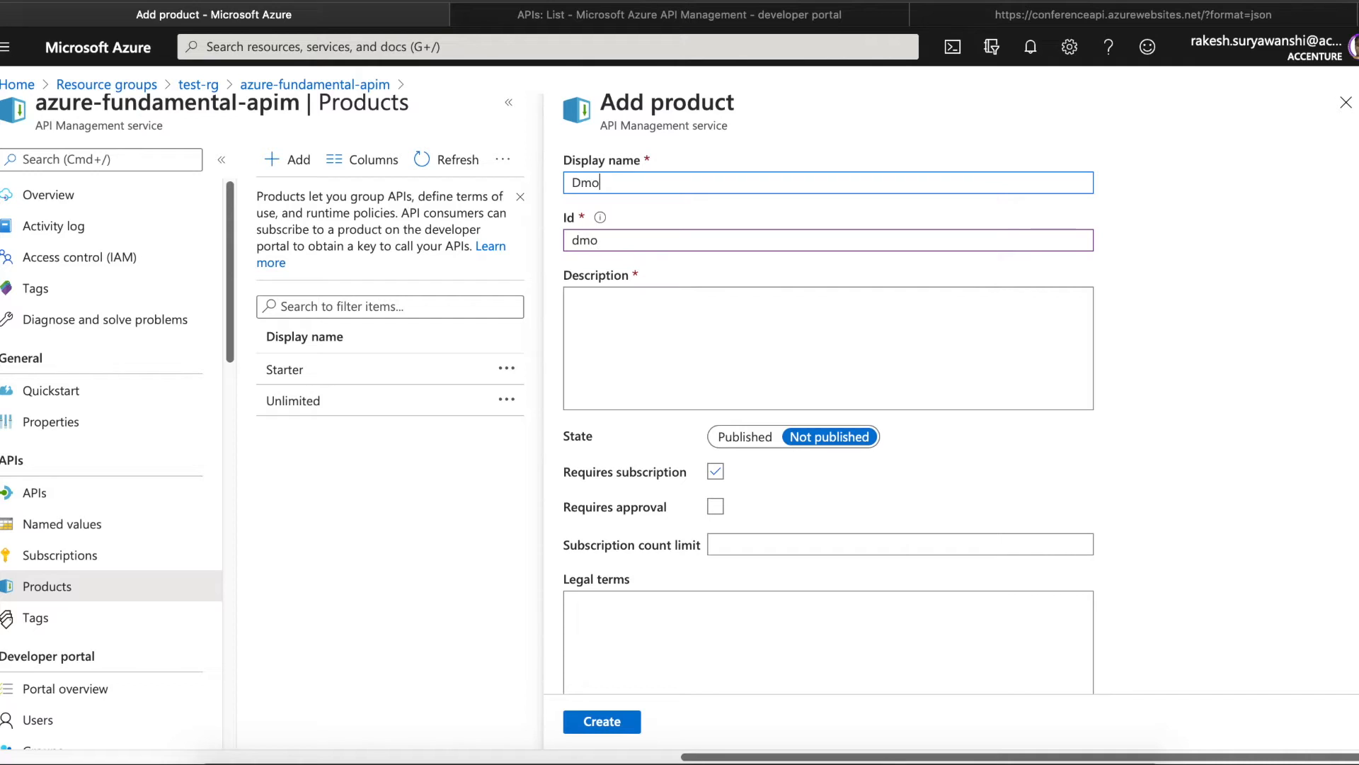
key("BackSpace")
key("BackSpace")
key("BackSpace")
type("D")
key("BackSpace")
type("Demo")
left_click(724, 544)
type("10")
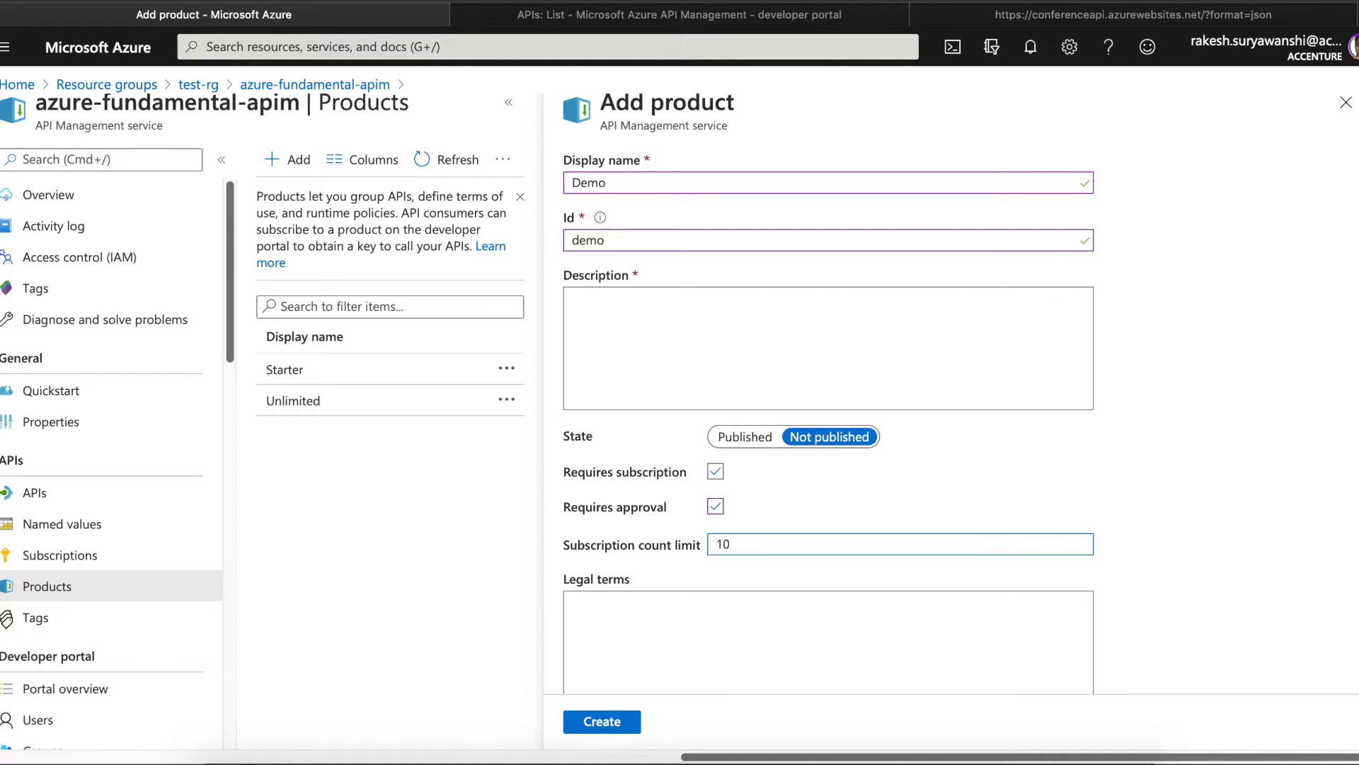
- Enter the description 'this is my demo product for api demonstration' and legal terms 'legal term'
left_click(640, 325)
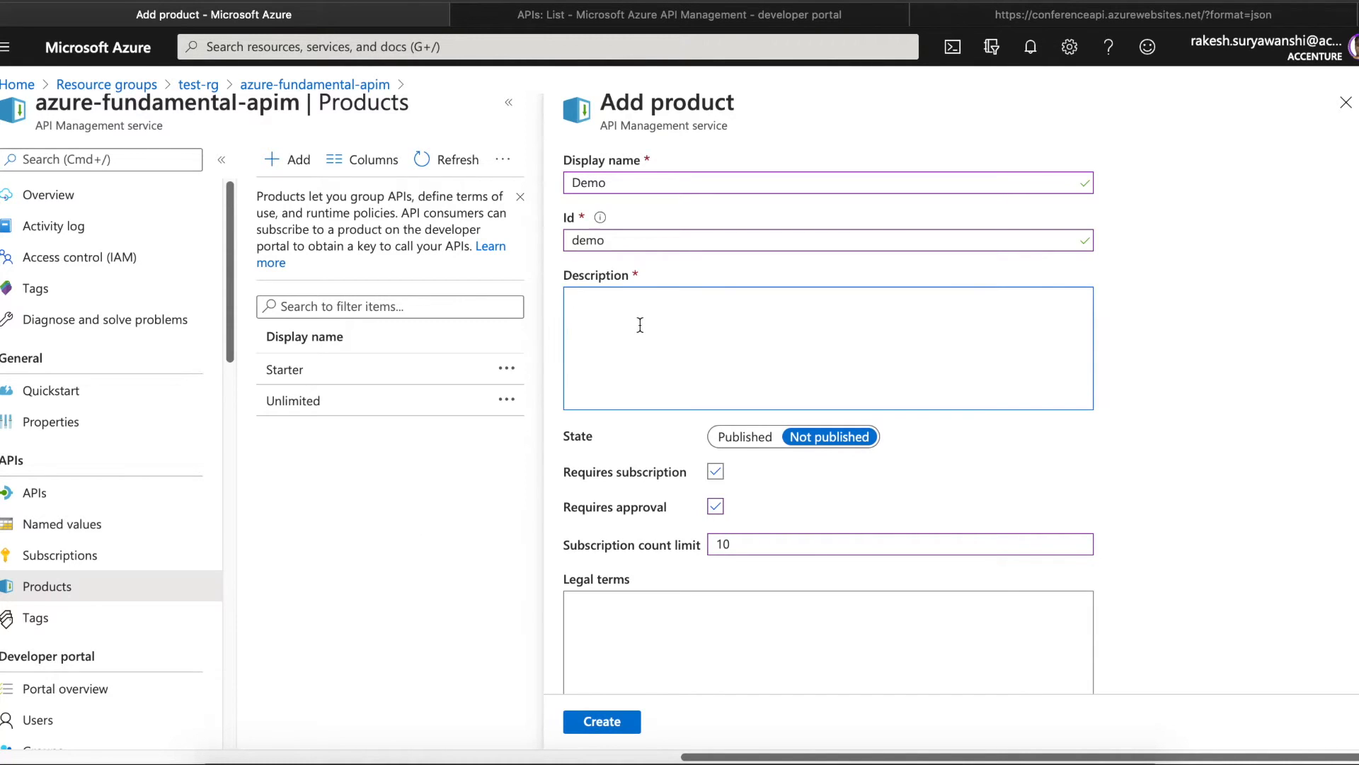
type("this is my demo product fo")
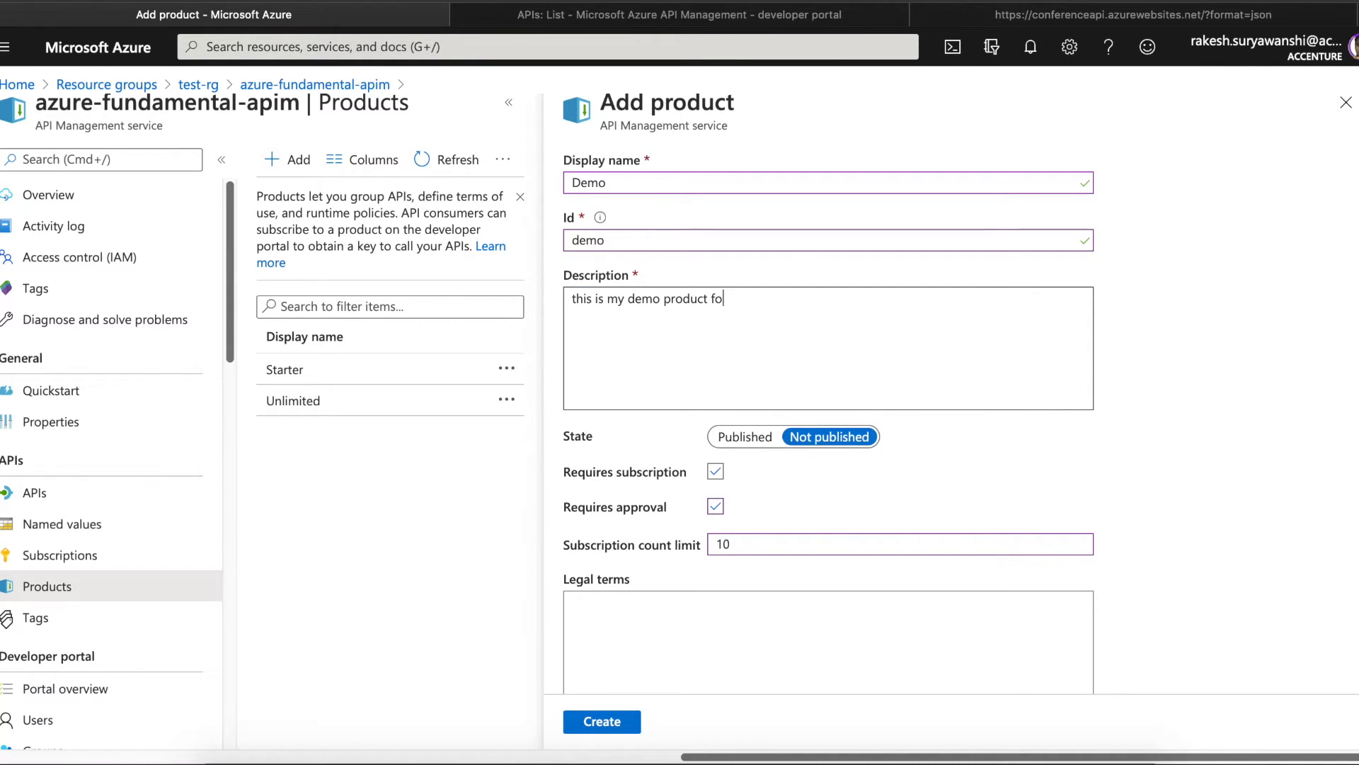
type("r api demonstration")
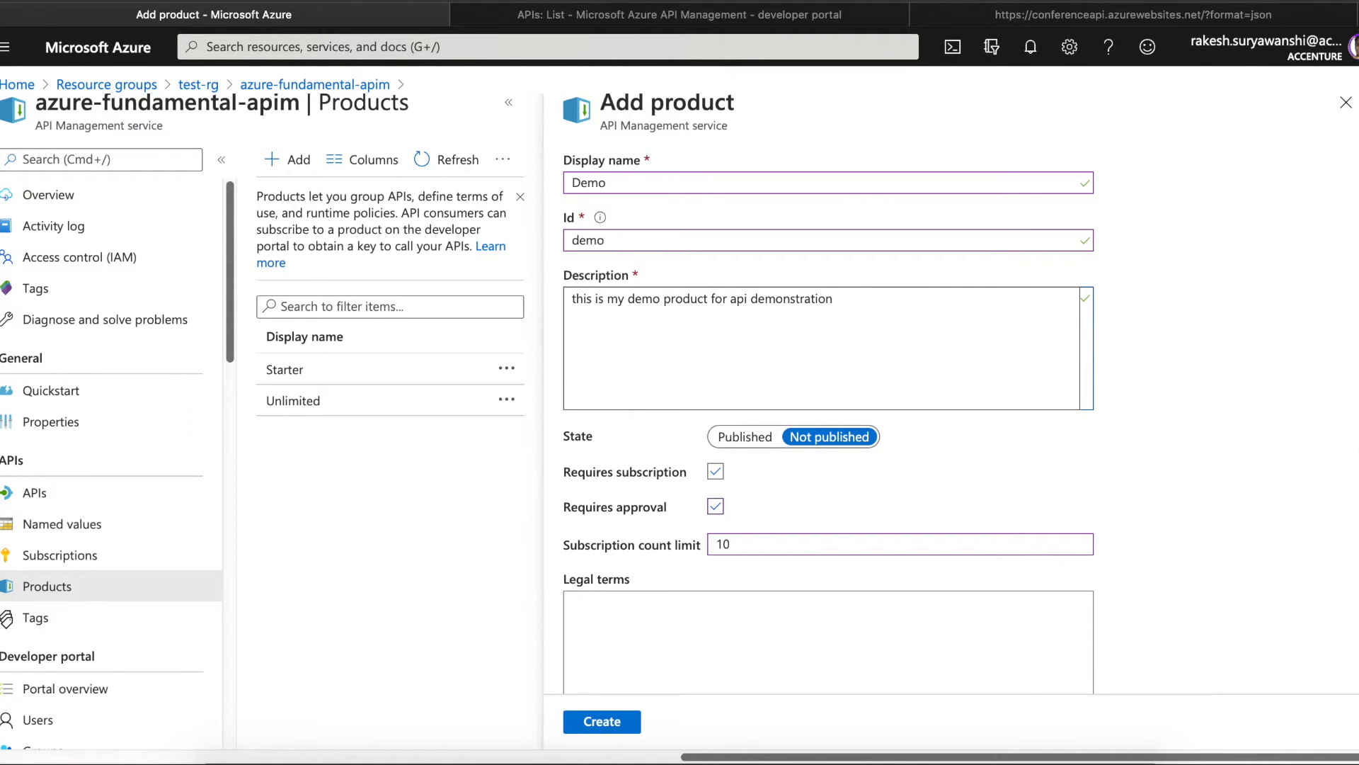
scroll(704, 534, "down", 3)
left_click(629, 459)
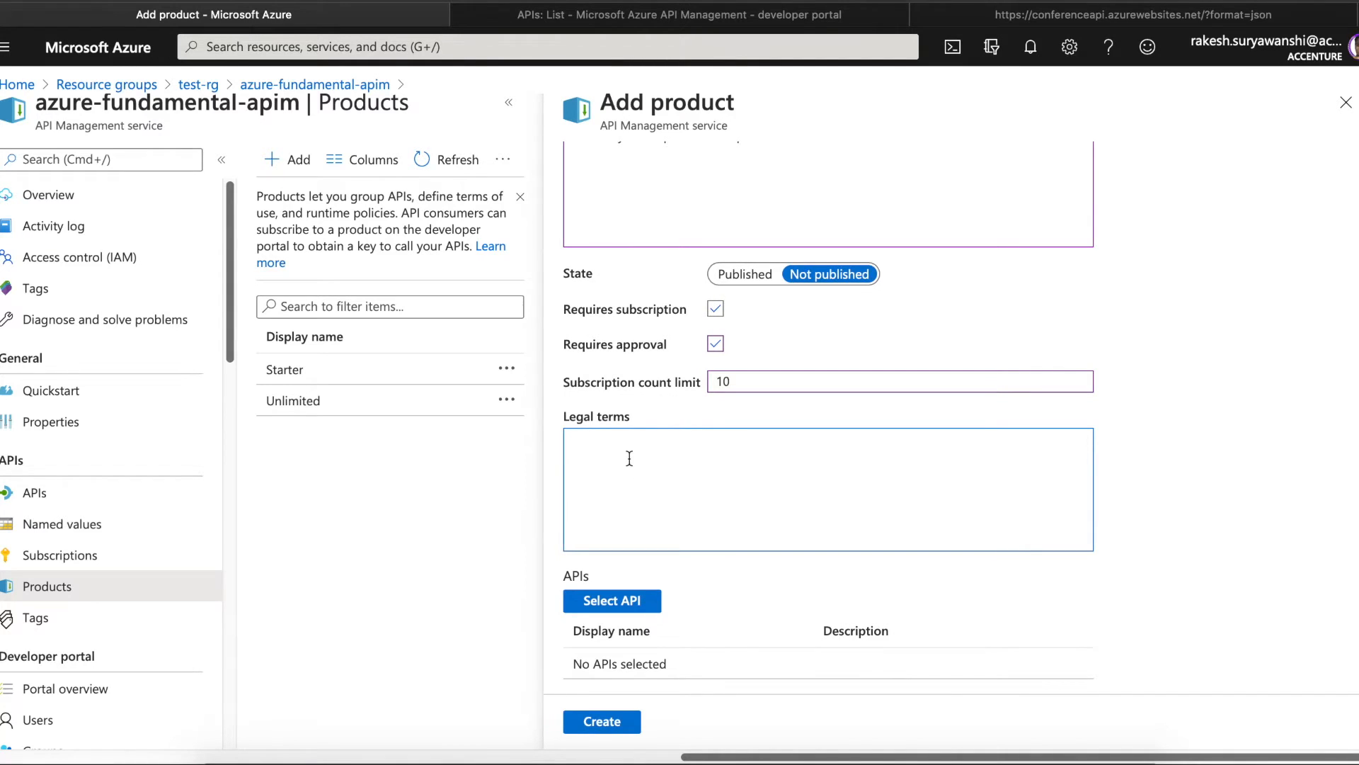
type("legal term")
- Include Demo Conference API in the product's APIs
left_click(612, 602)
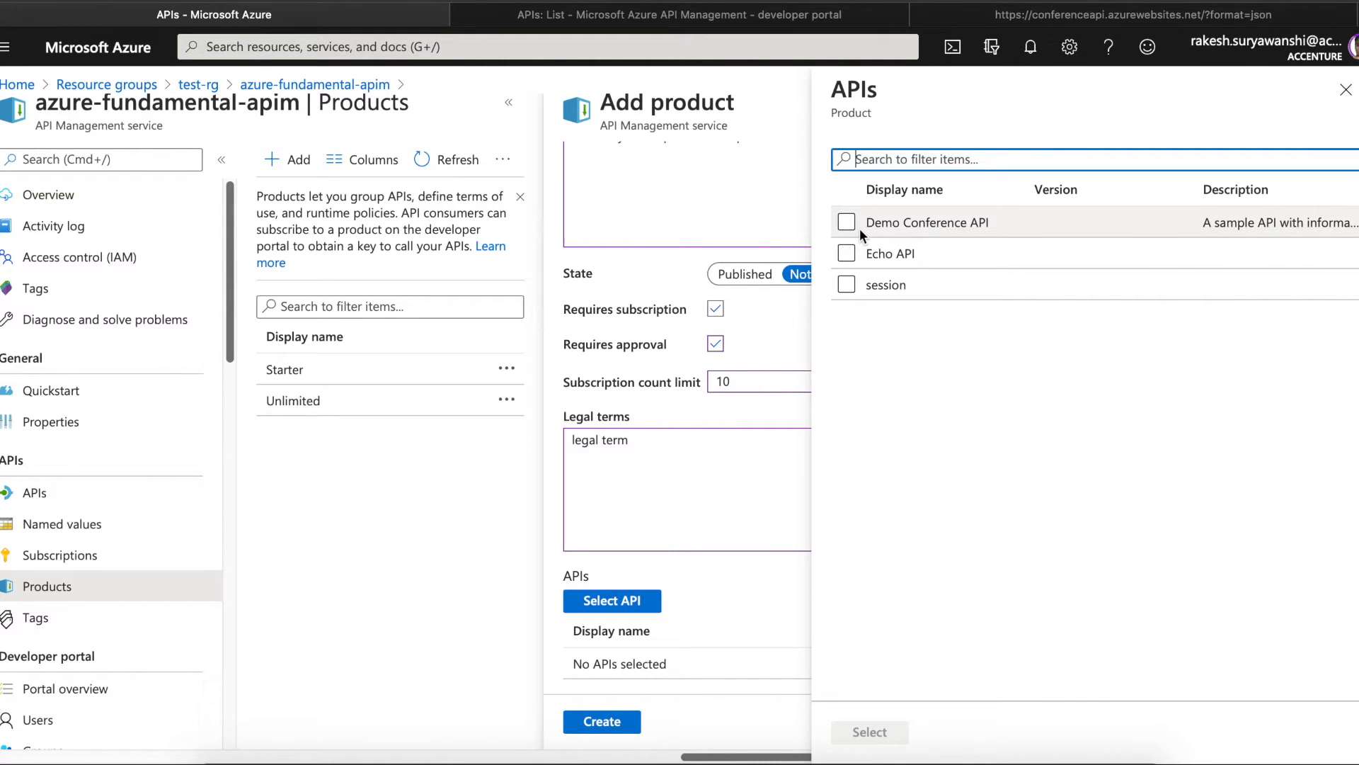
left_click(848, 223)
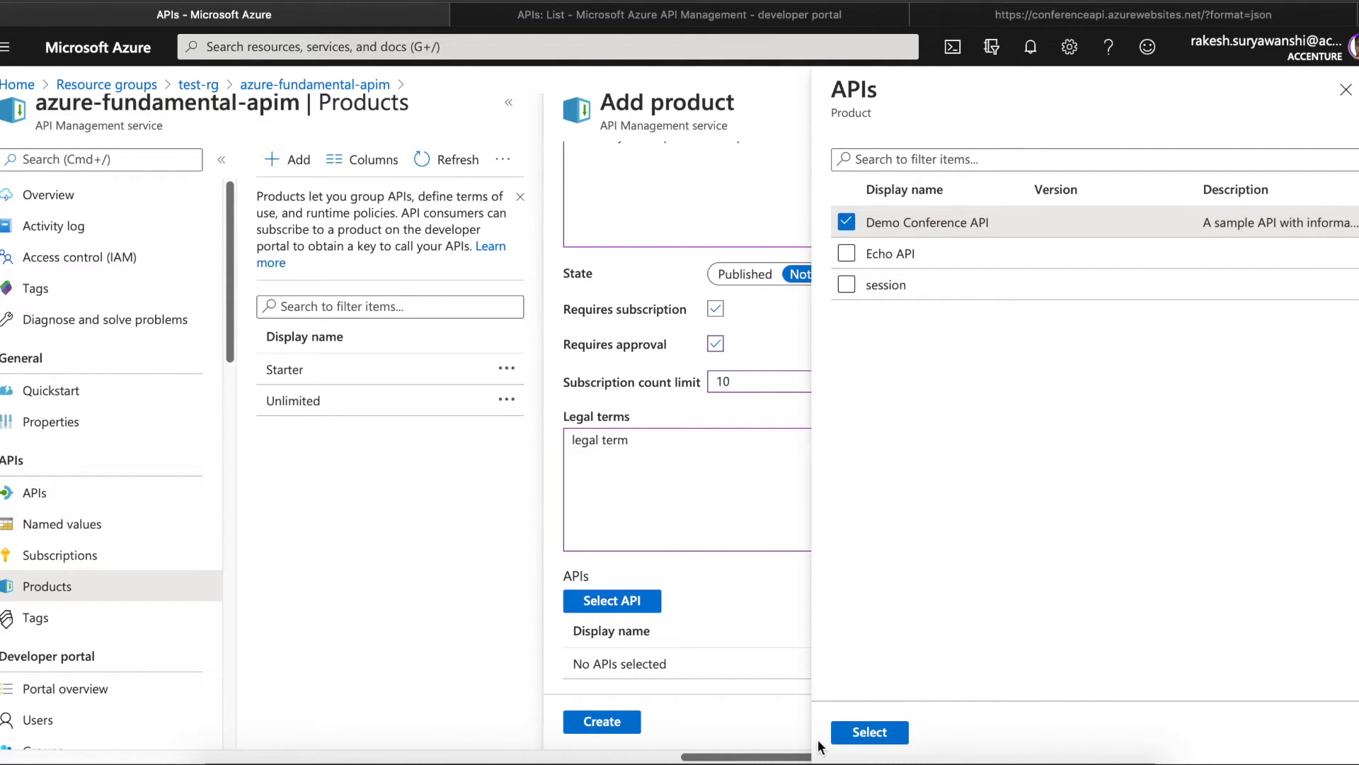
left_click(869, 732)
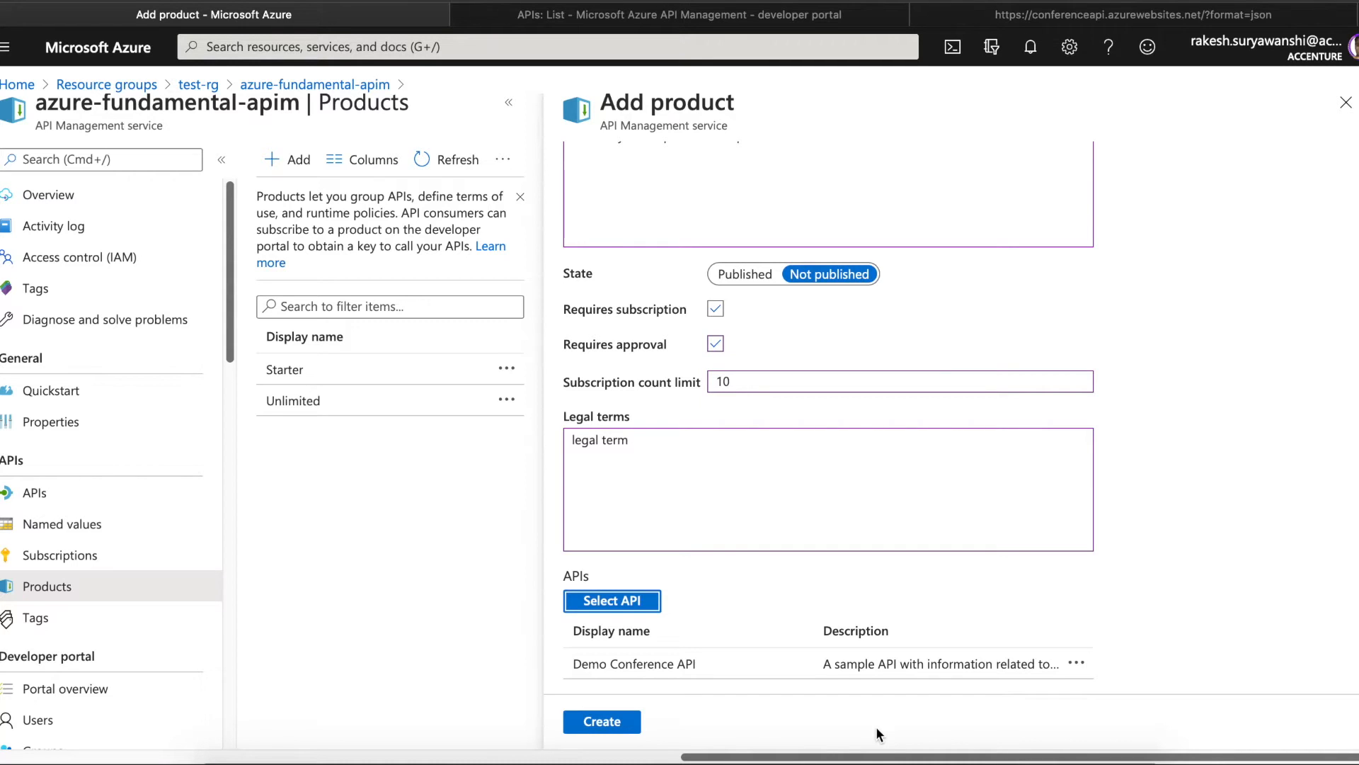
left_click(707, 17)
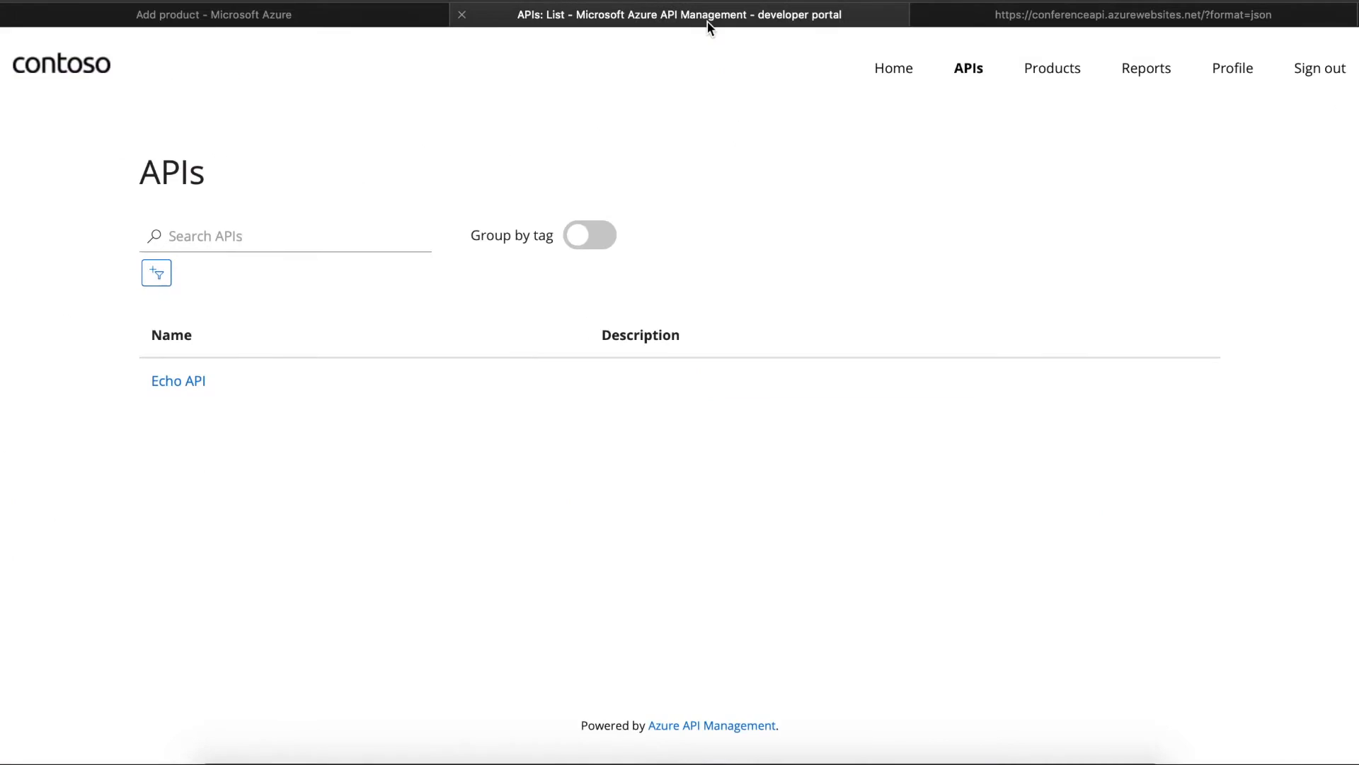
left_click(968, 20)
left_click(751, 20)
left_click(344, 16)
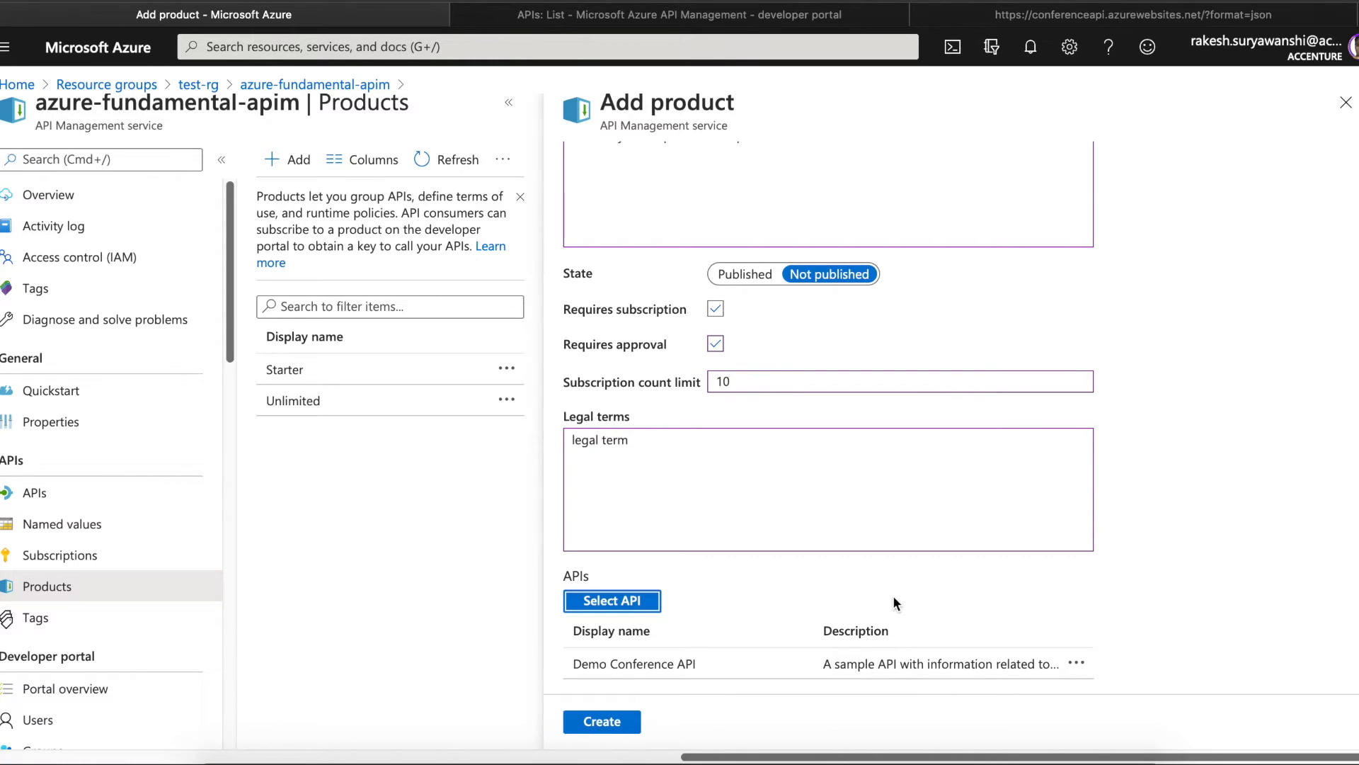
- Submit the Add product form to create the Demo product
left_click(619, 727)
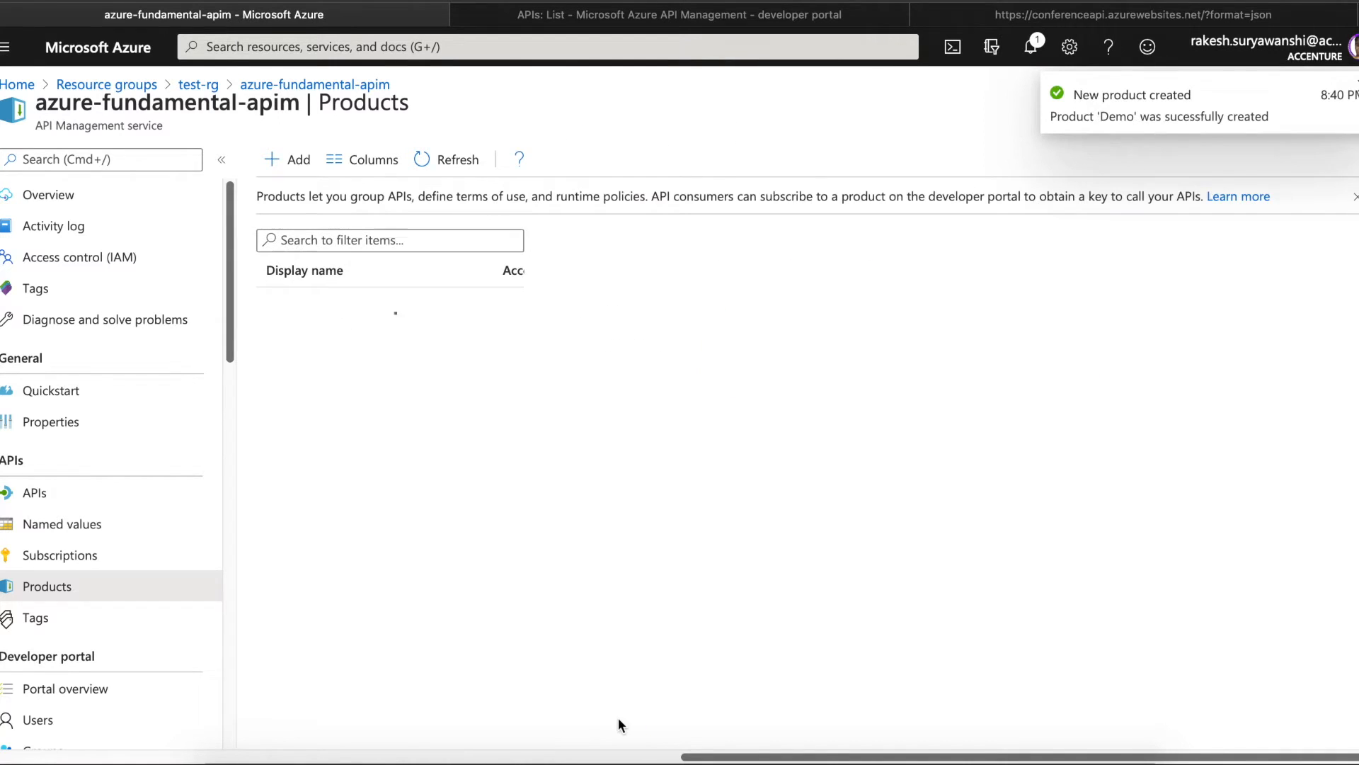
- Refresh the products list, check the developer portal's products, then open the Not published Demo product
left_click(446, 161)
left_click(783, 21)
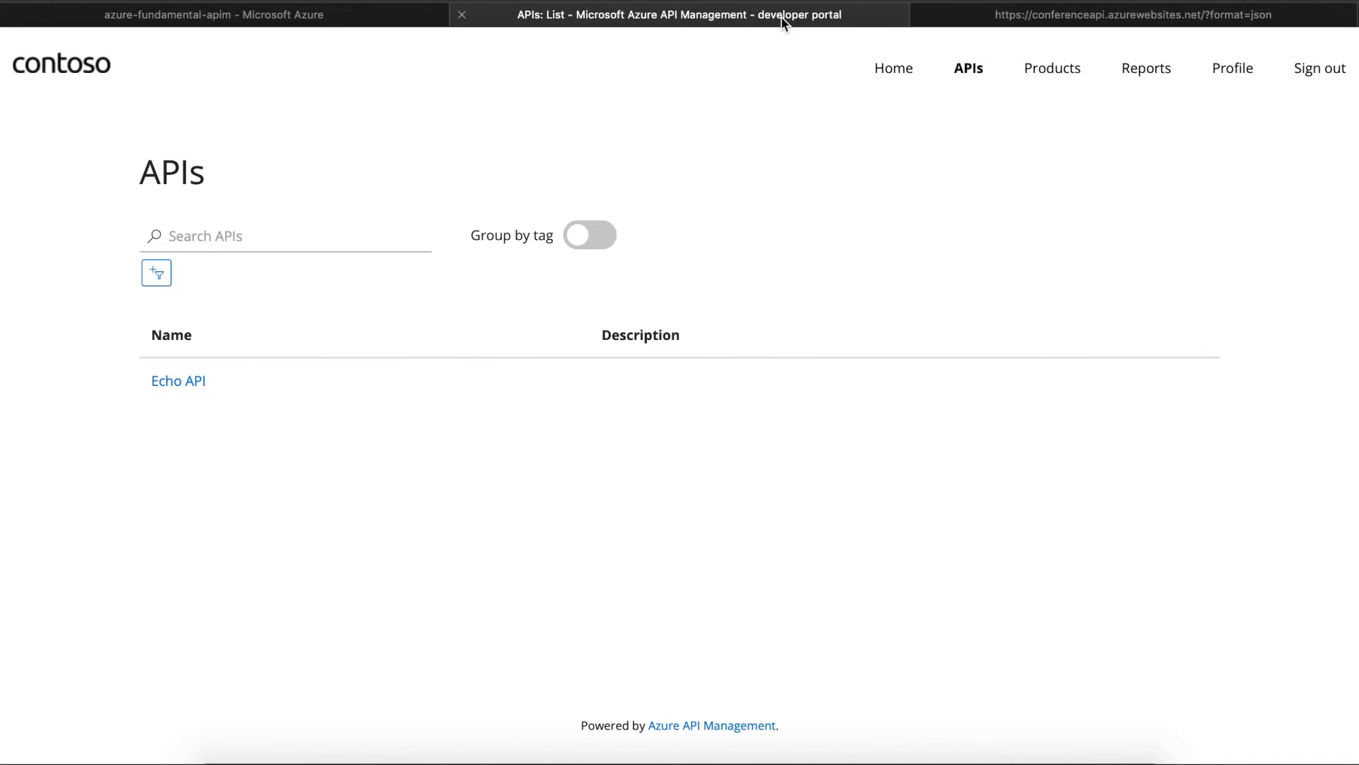
left_click(1034, 65)
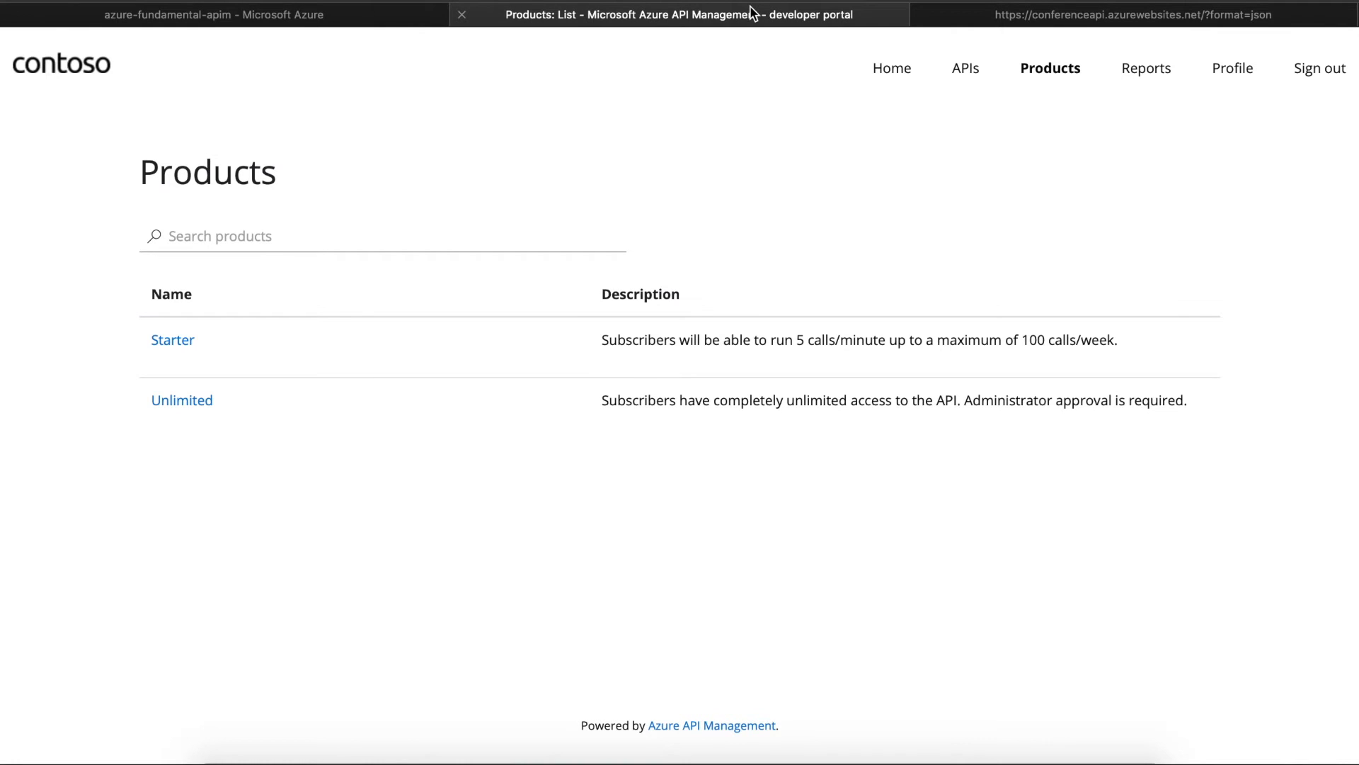
left_click(383, 14)
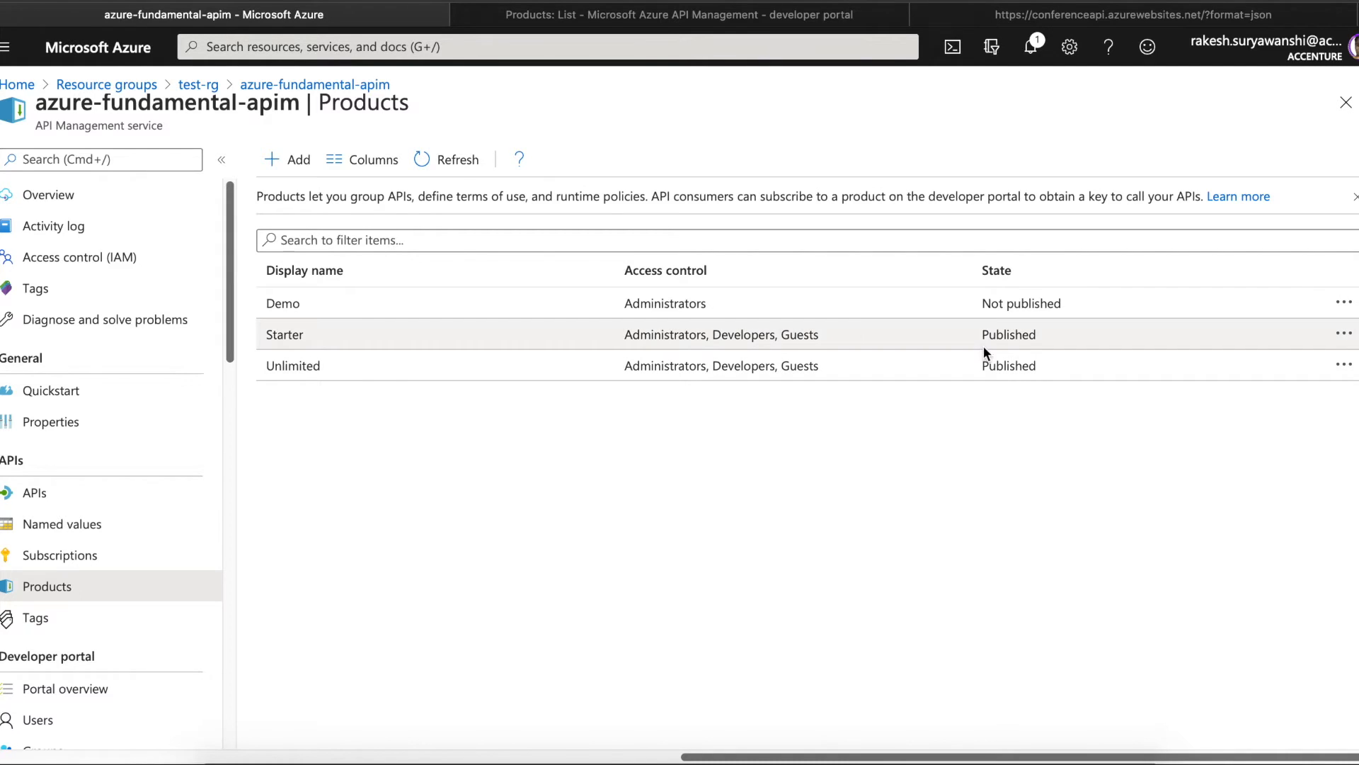
left_click_drag(983, 310, 1062, 305)
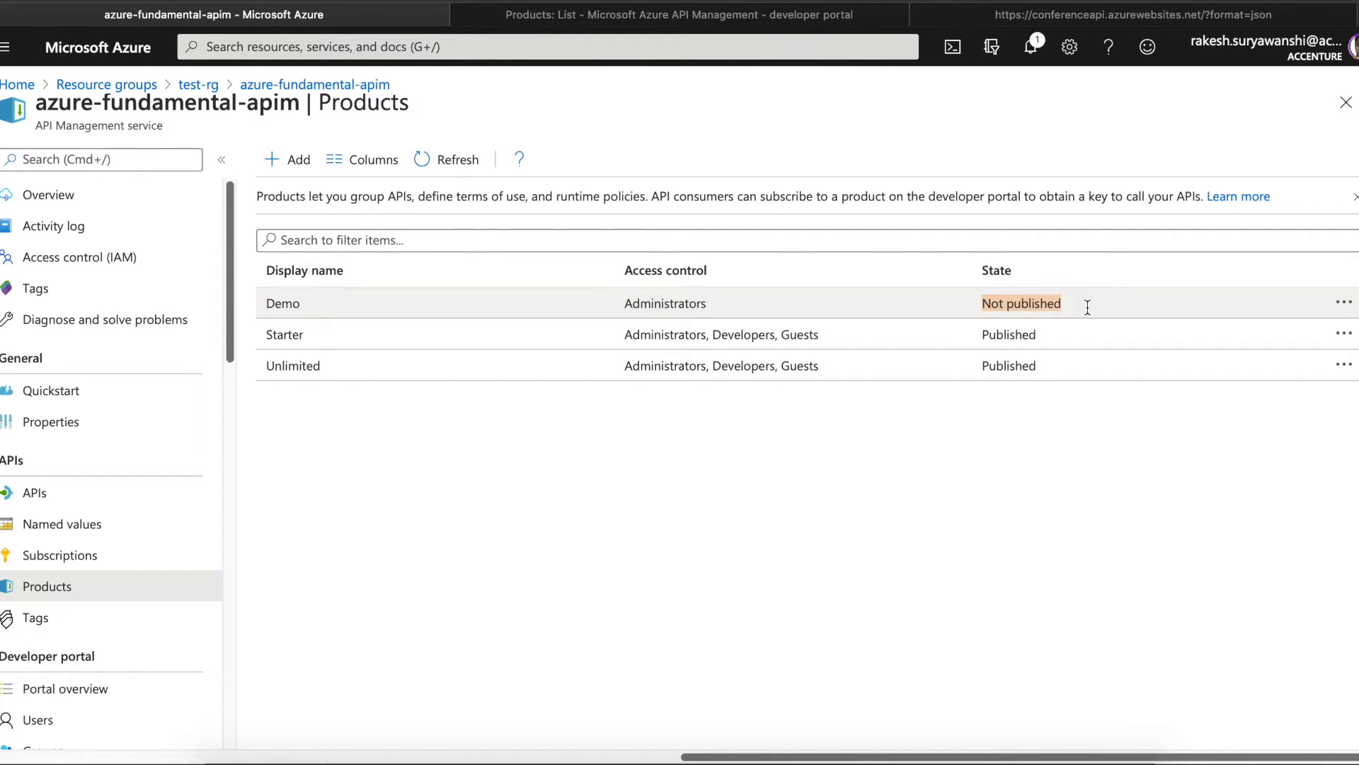
left_click(1273, 299)
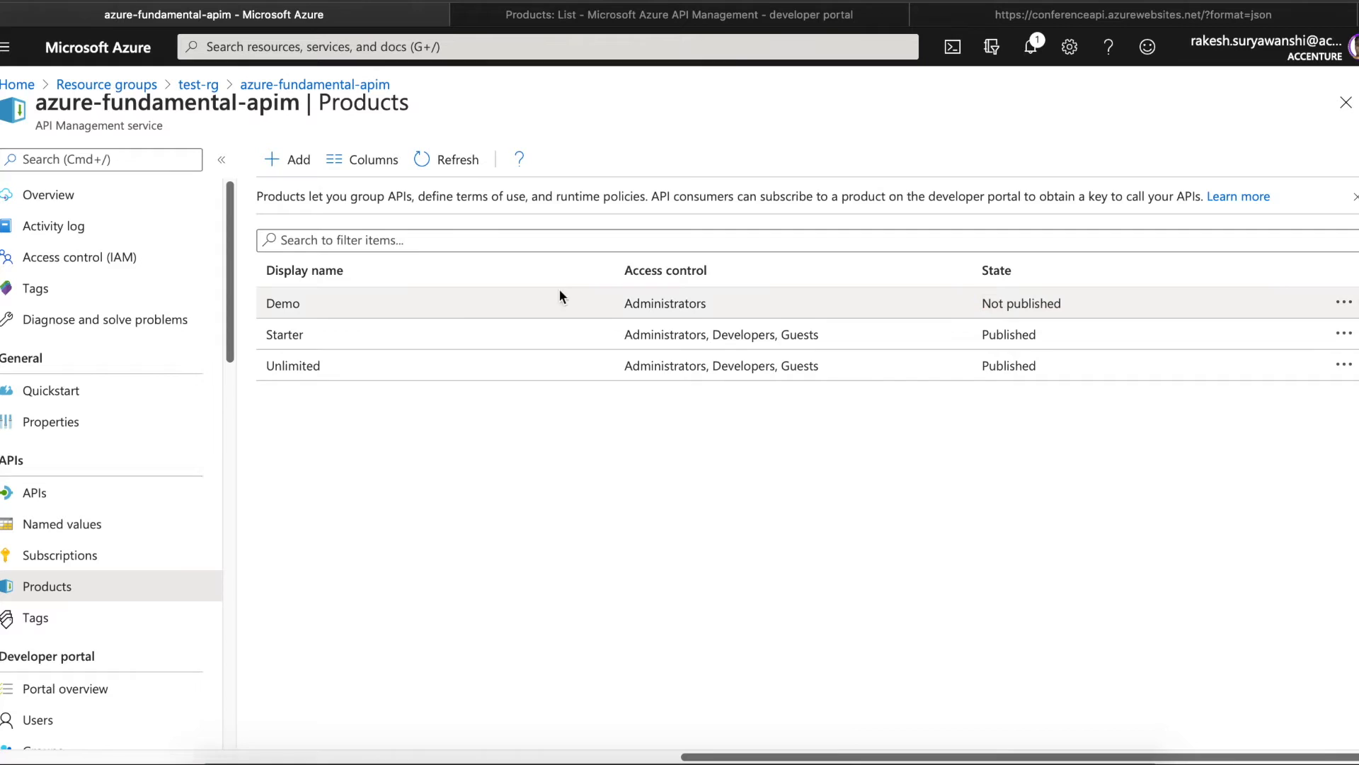
left_click(303, 309)
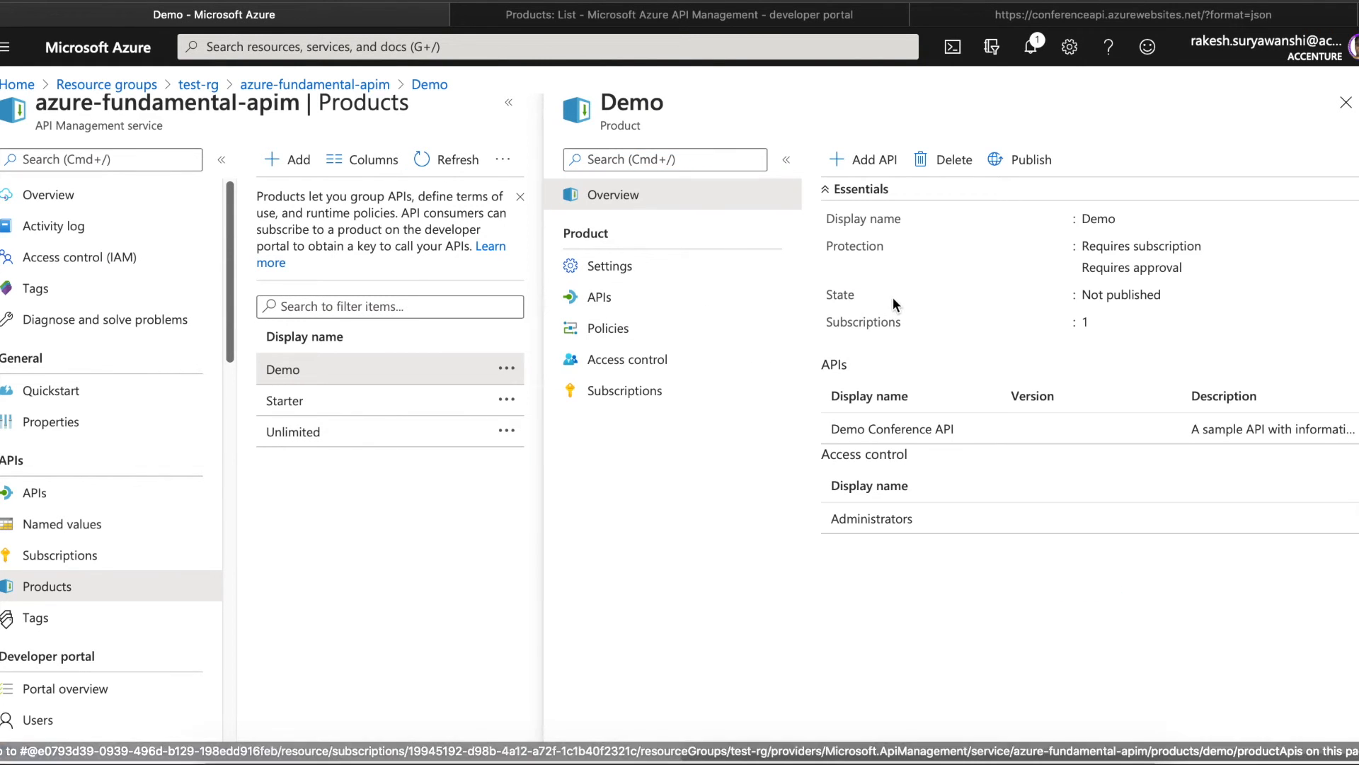
- Set the Demo product's state to Published and save
left_click(628, 263)
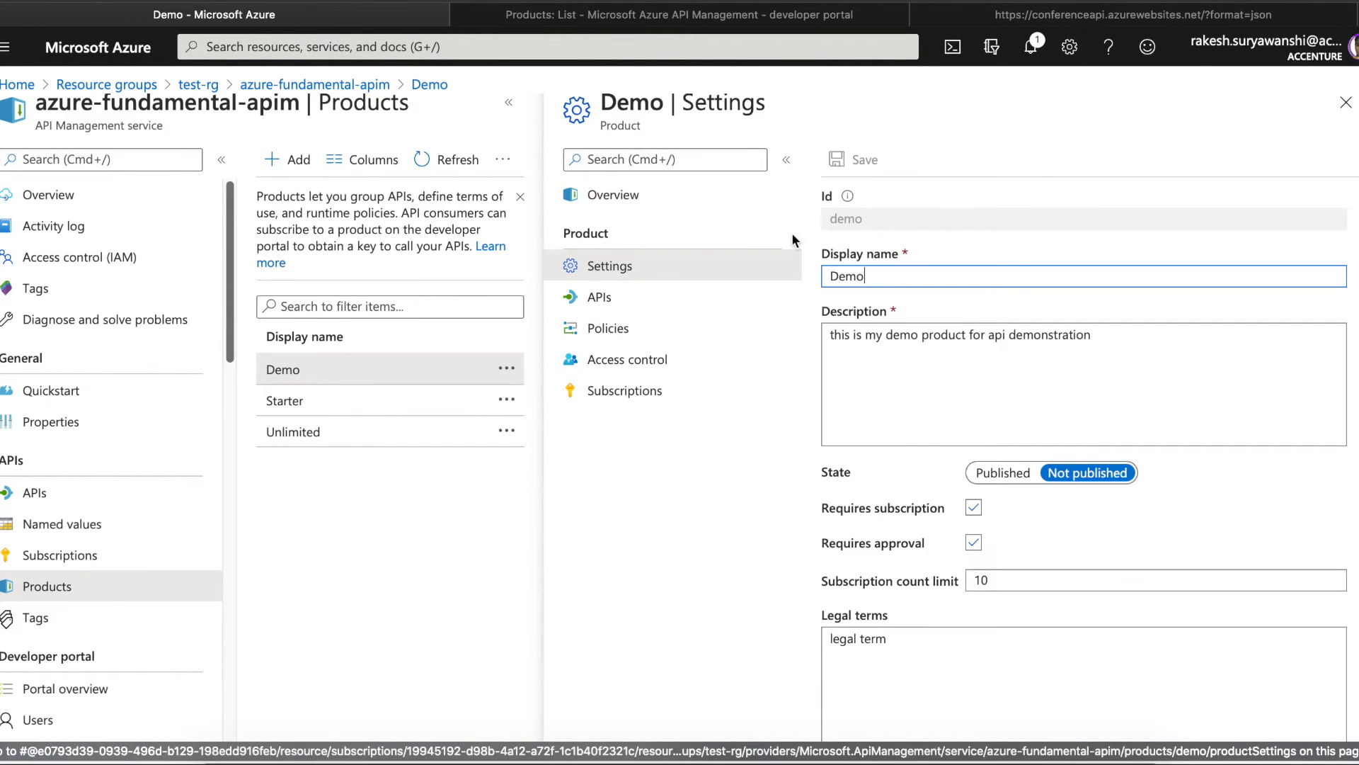
left_click(1002, 475)
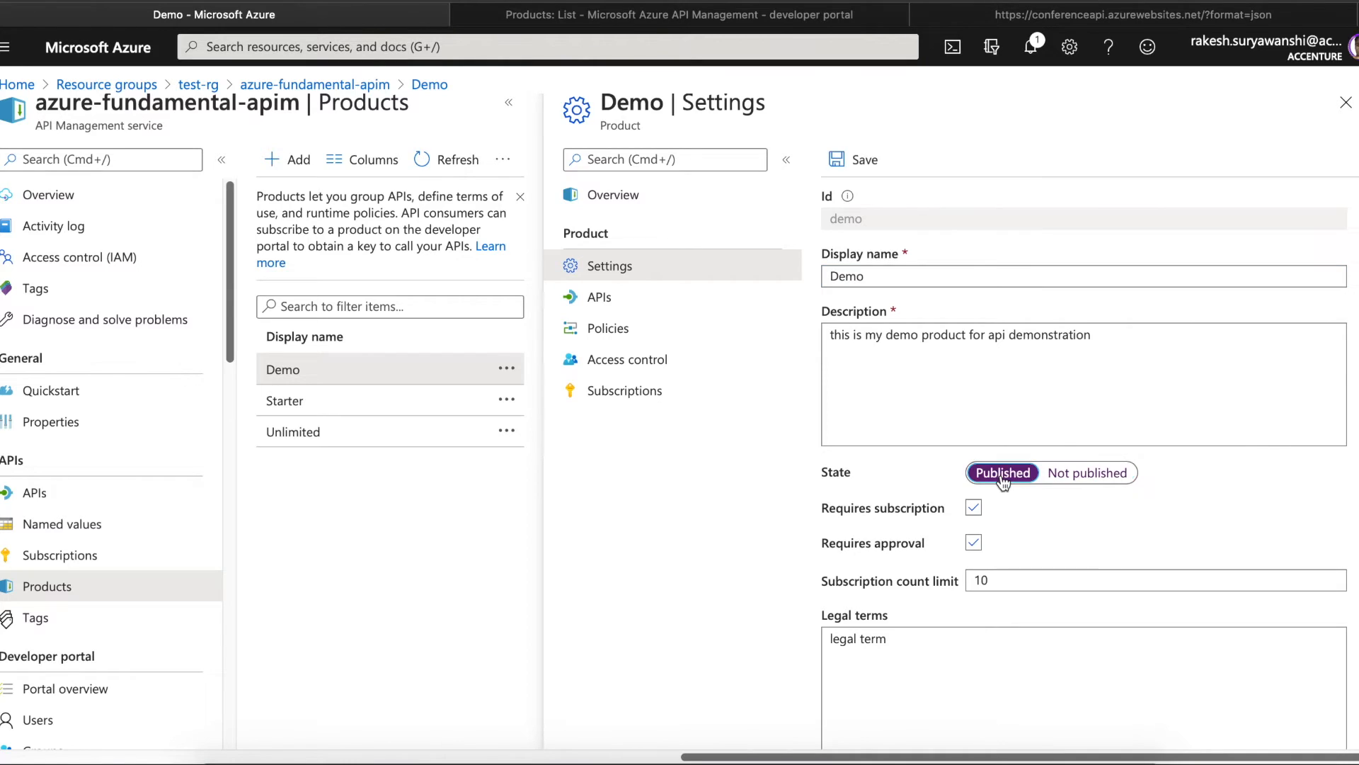
left_click(858, 172)
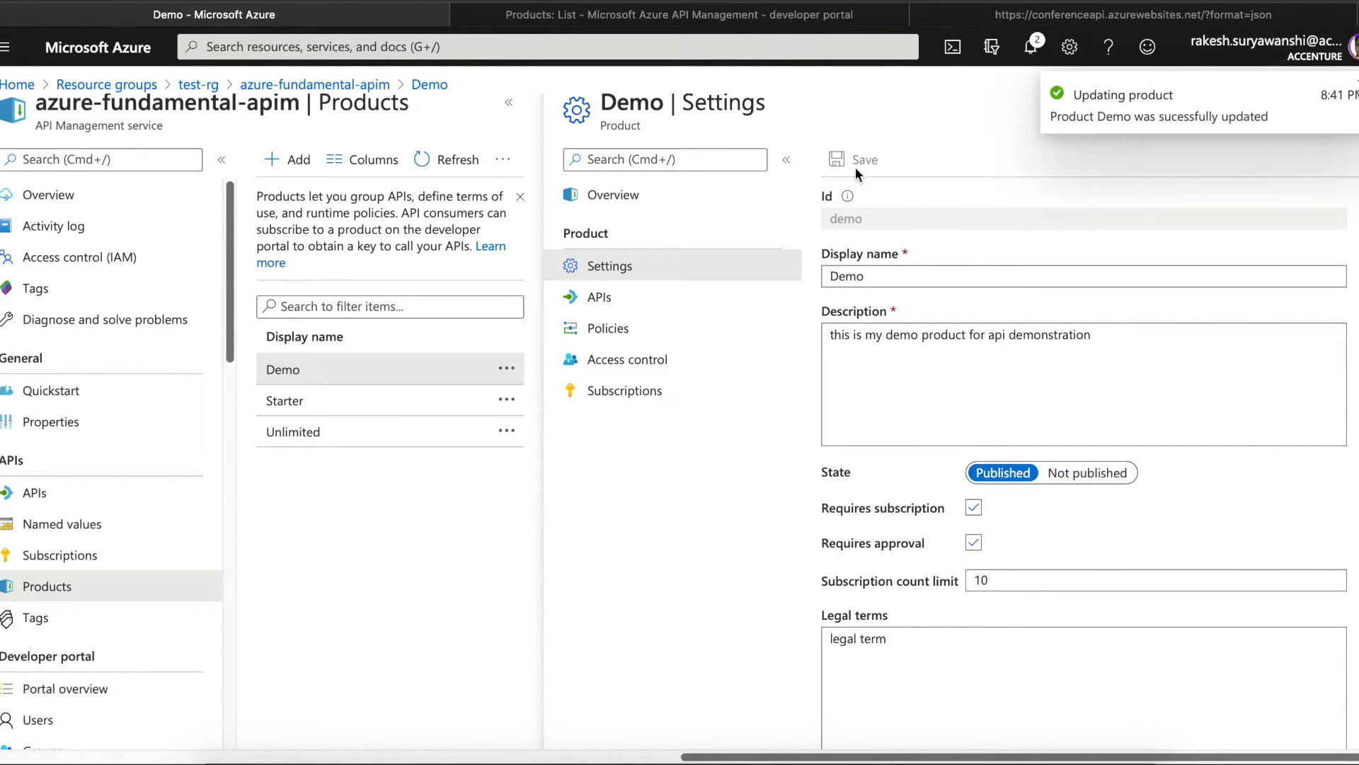
- Check the developer portal's APIs and products, then return to the Azure Products list
left_click(756, 21)
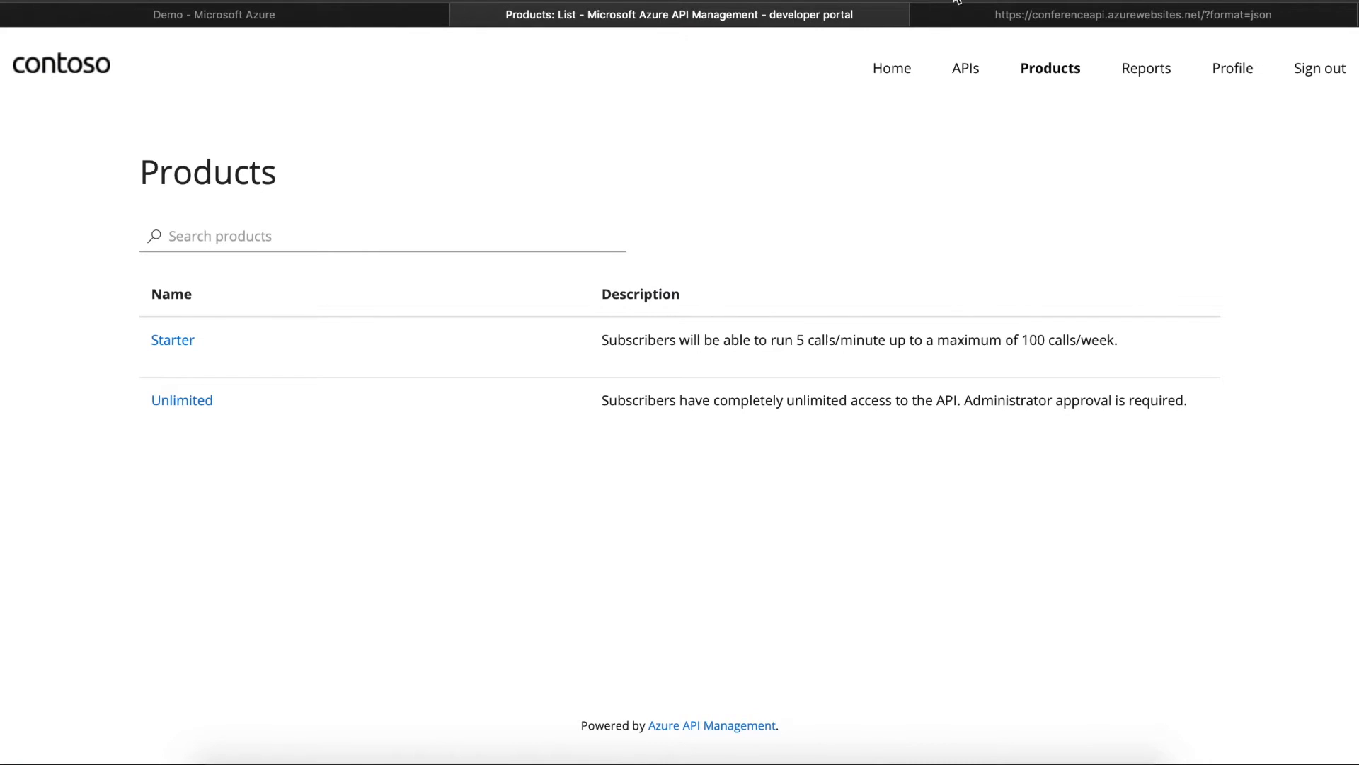
left_click(379, 22)
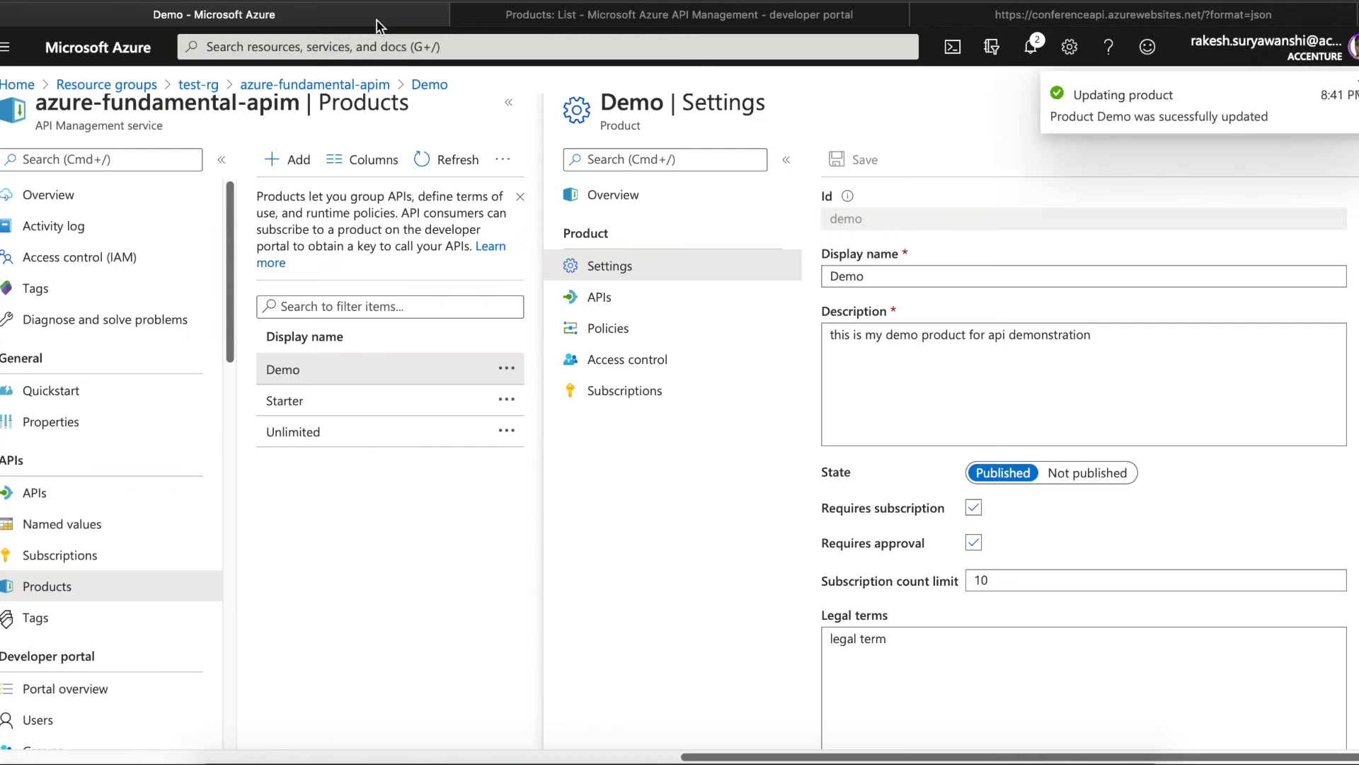
left_click(614, 195)
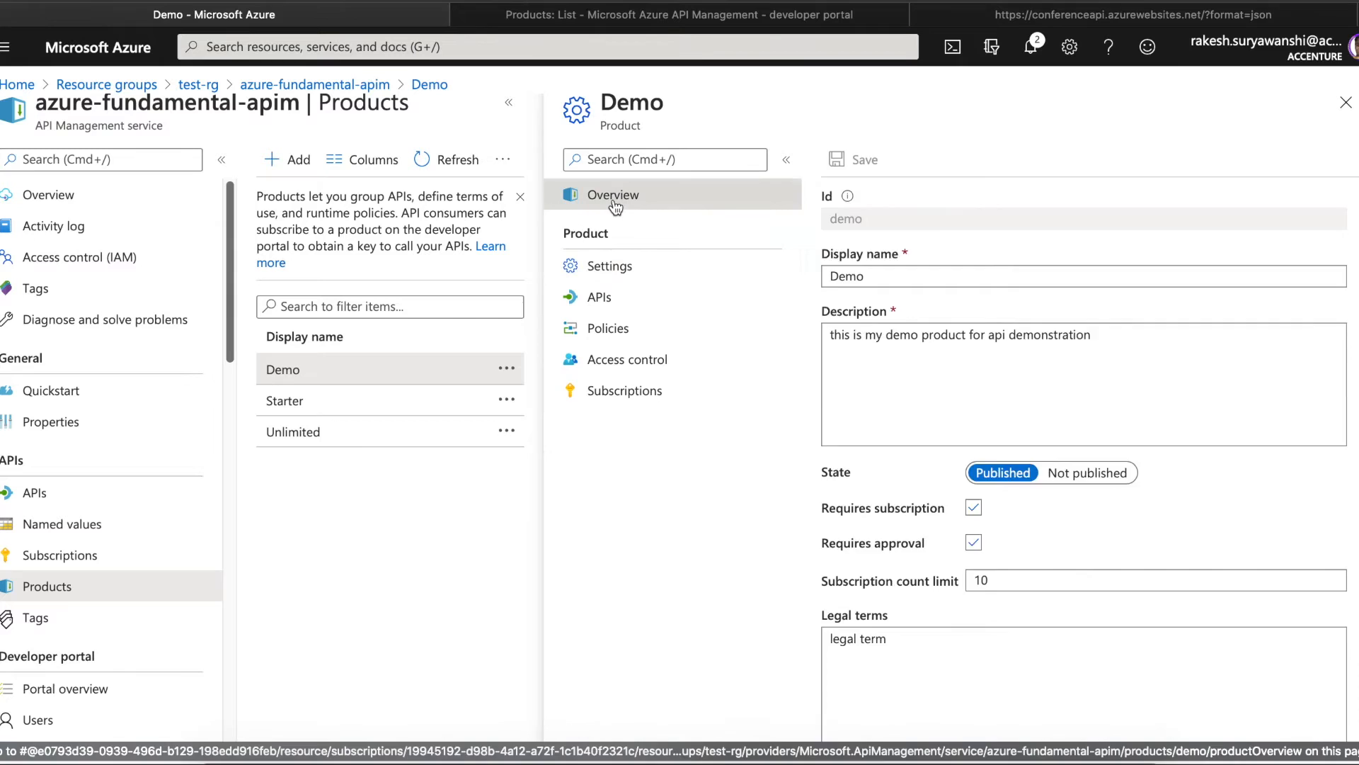
left_click(793, 15)
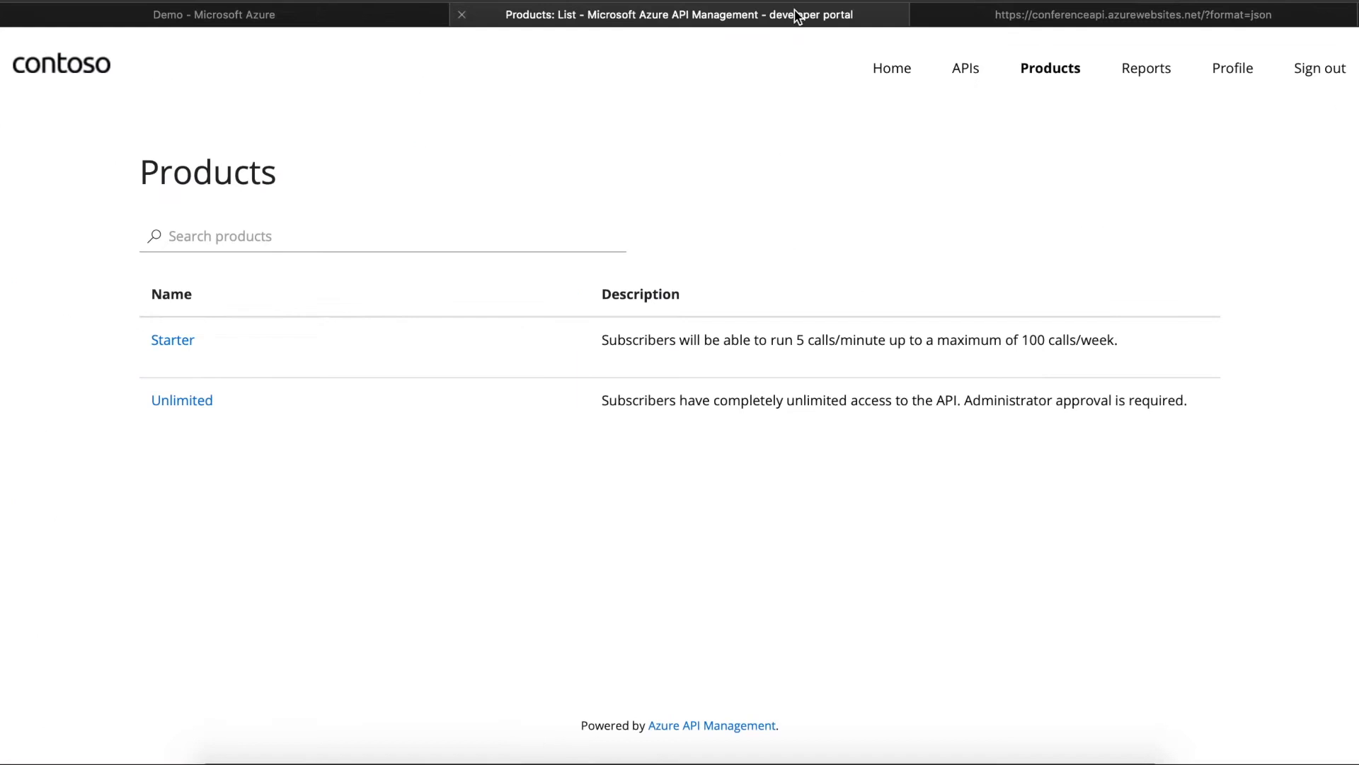
left_click(988, 68)
left_click(1058, 71)
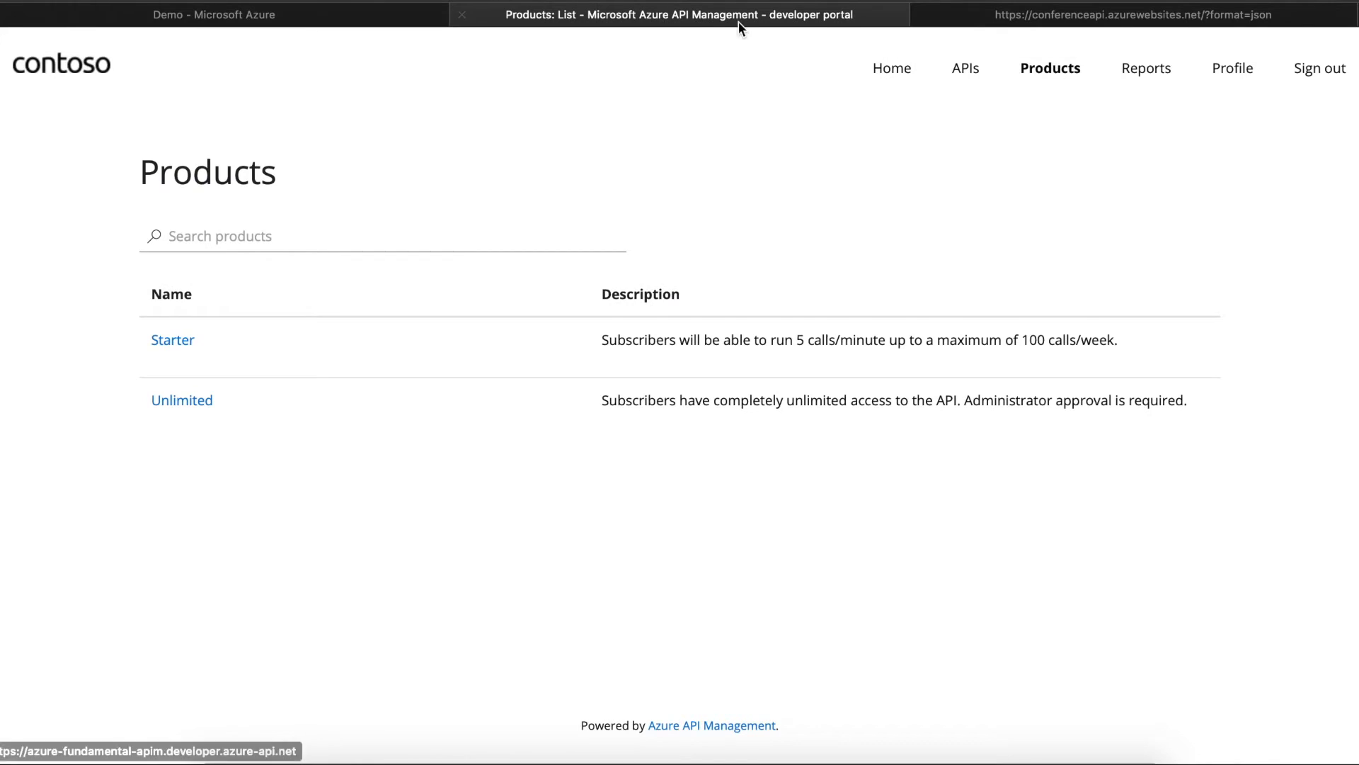
left_click(353, 13)
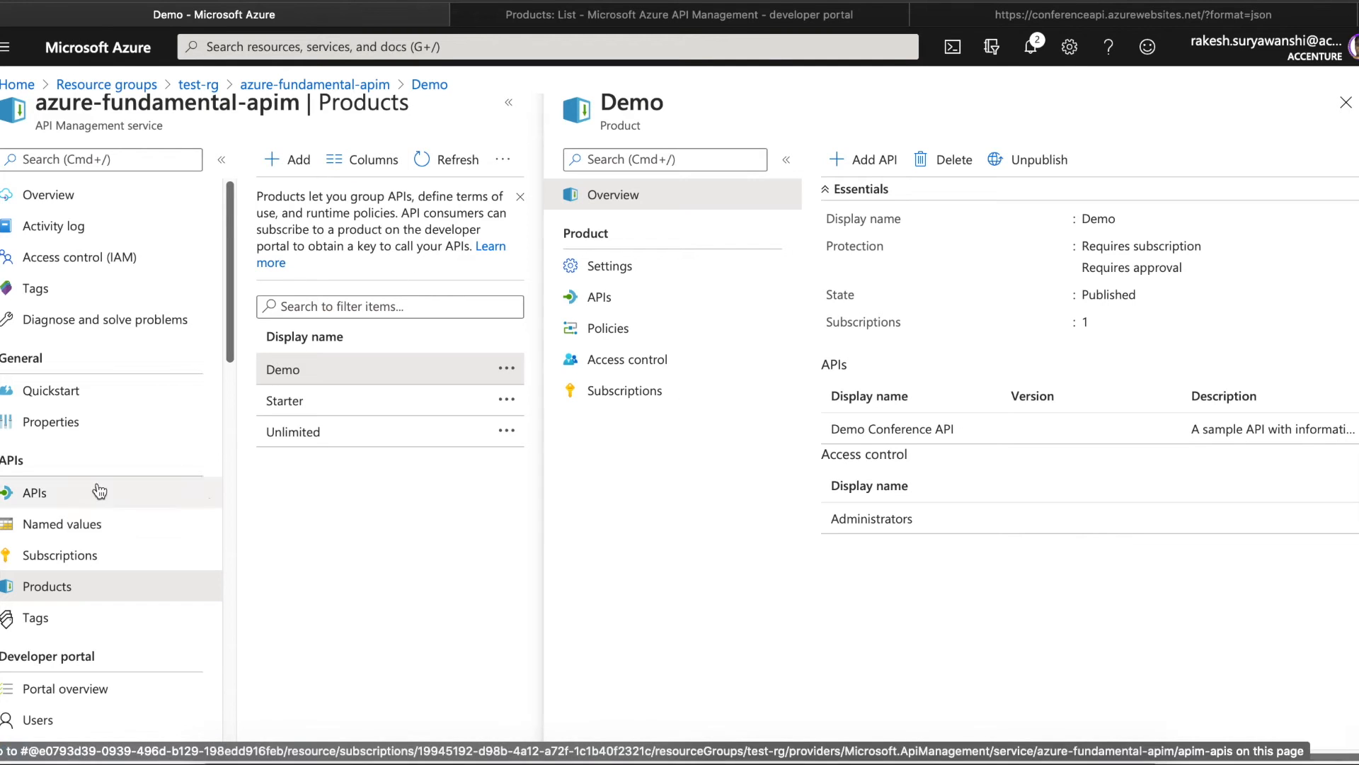
left_click(39, 492)
left_click(62, 590)
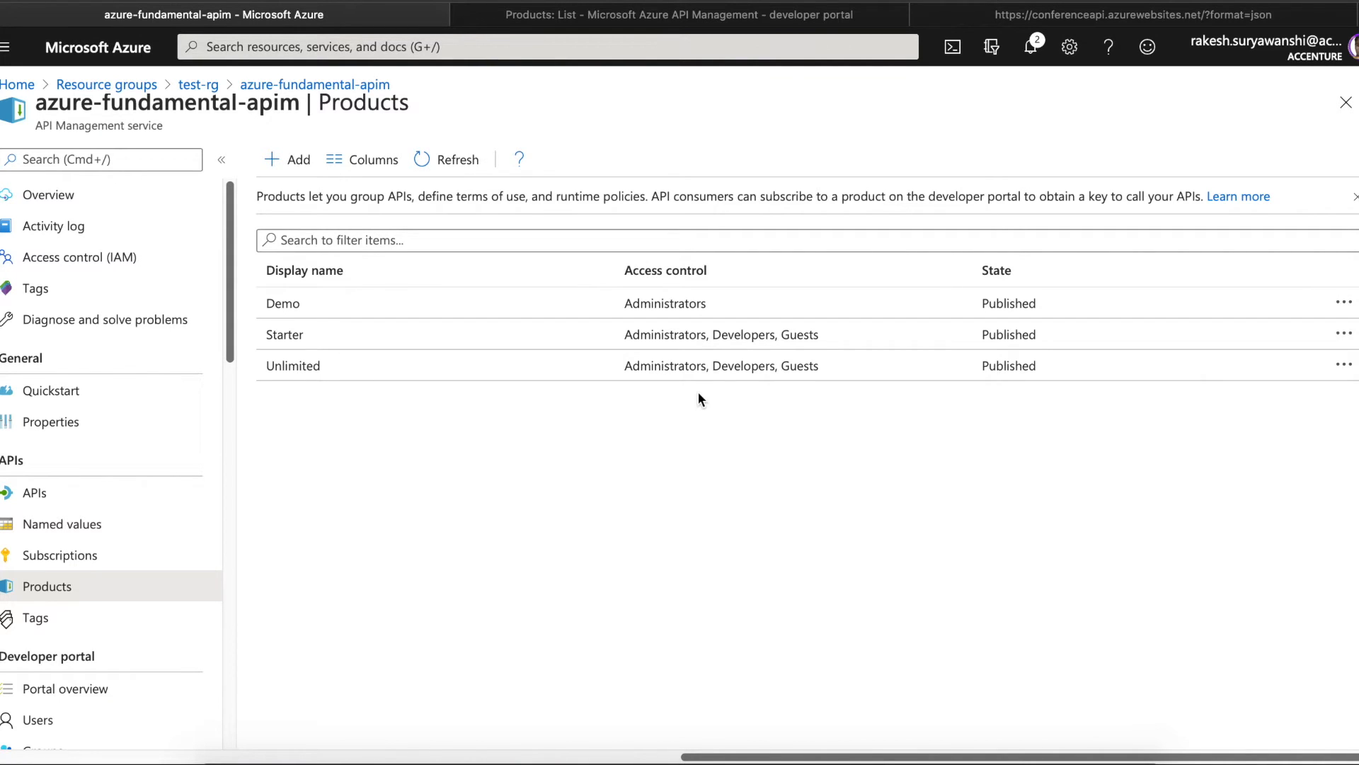
- Add the Developers group to the Demo product's access control, then return to the developer portal
left_click(642, 22)
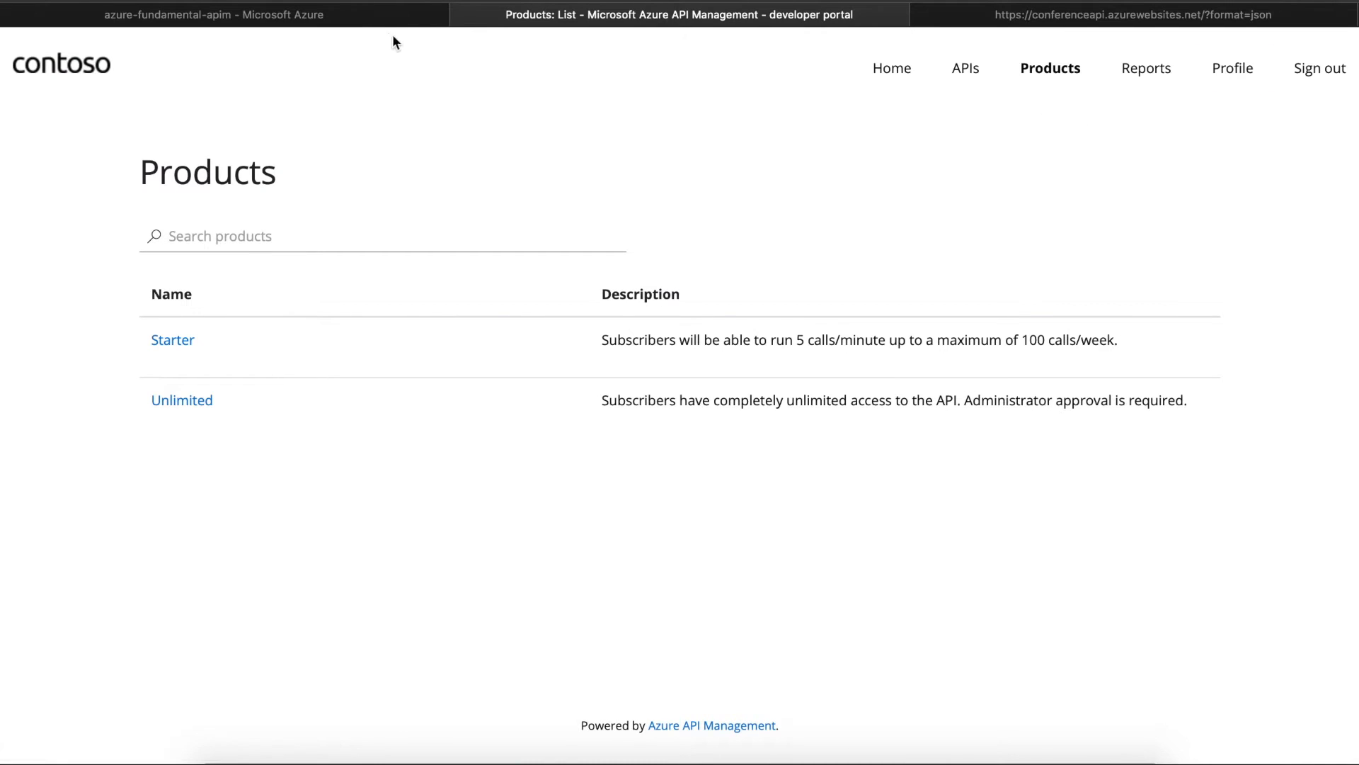
left_click(359, 17)
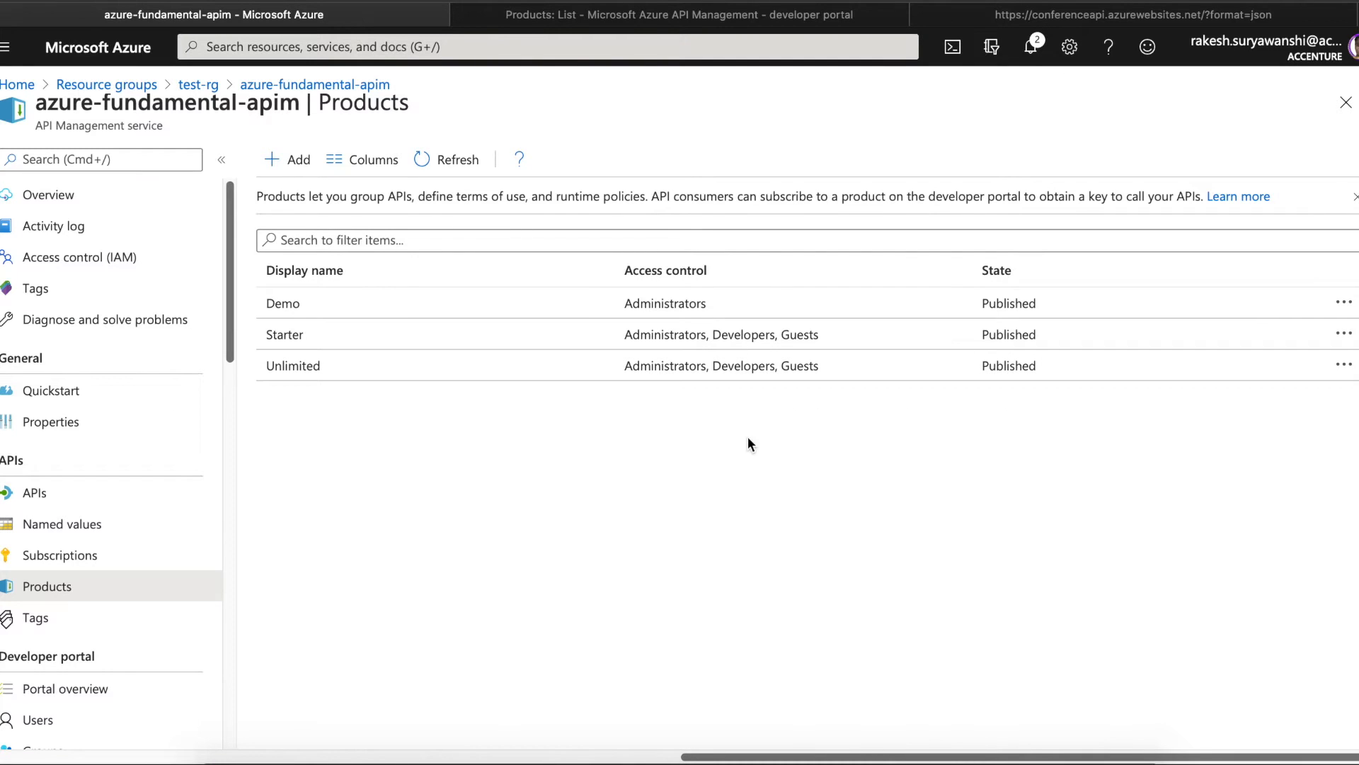
left_click(783, 304)
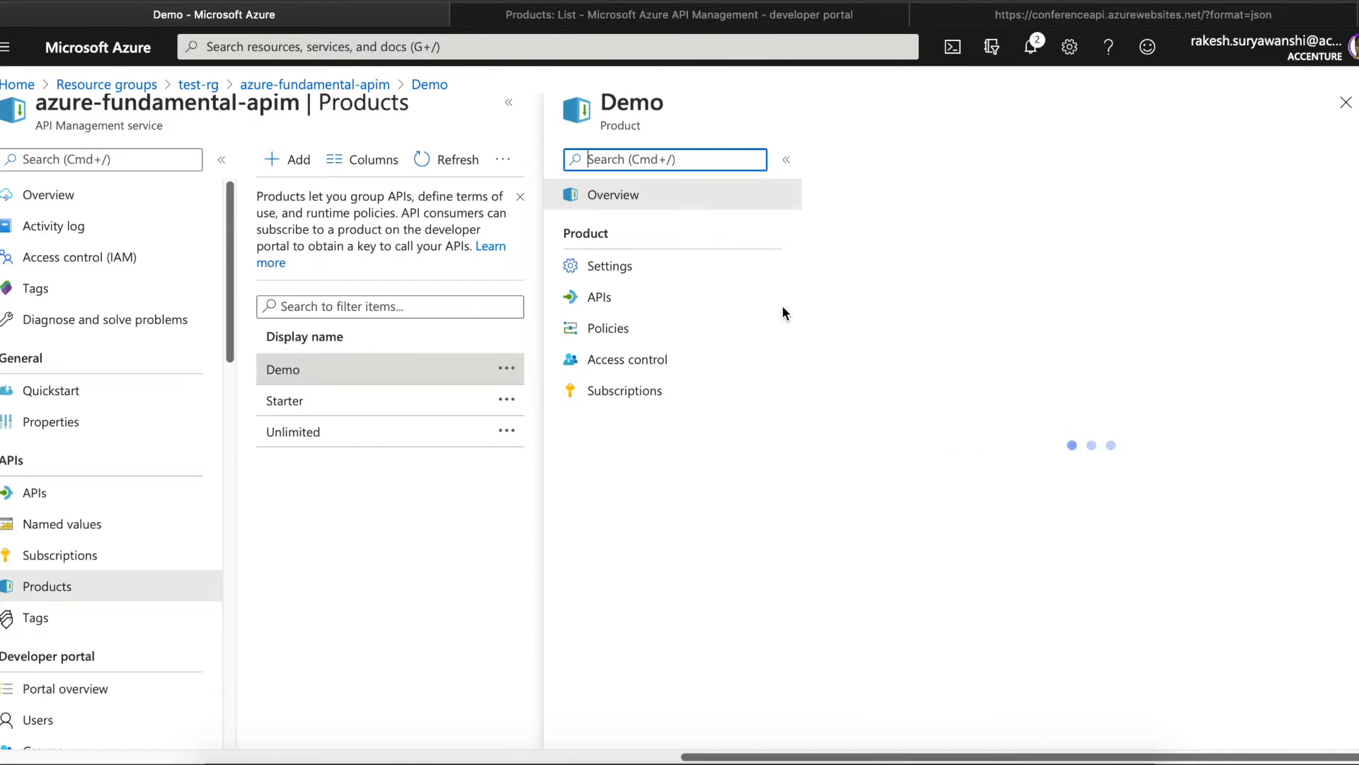
left_click(651, 283)
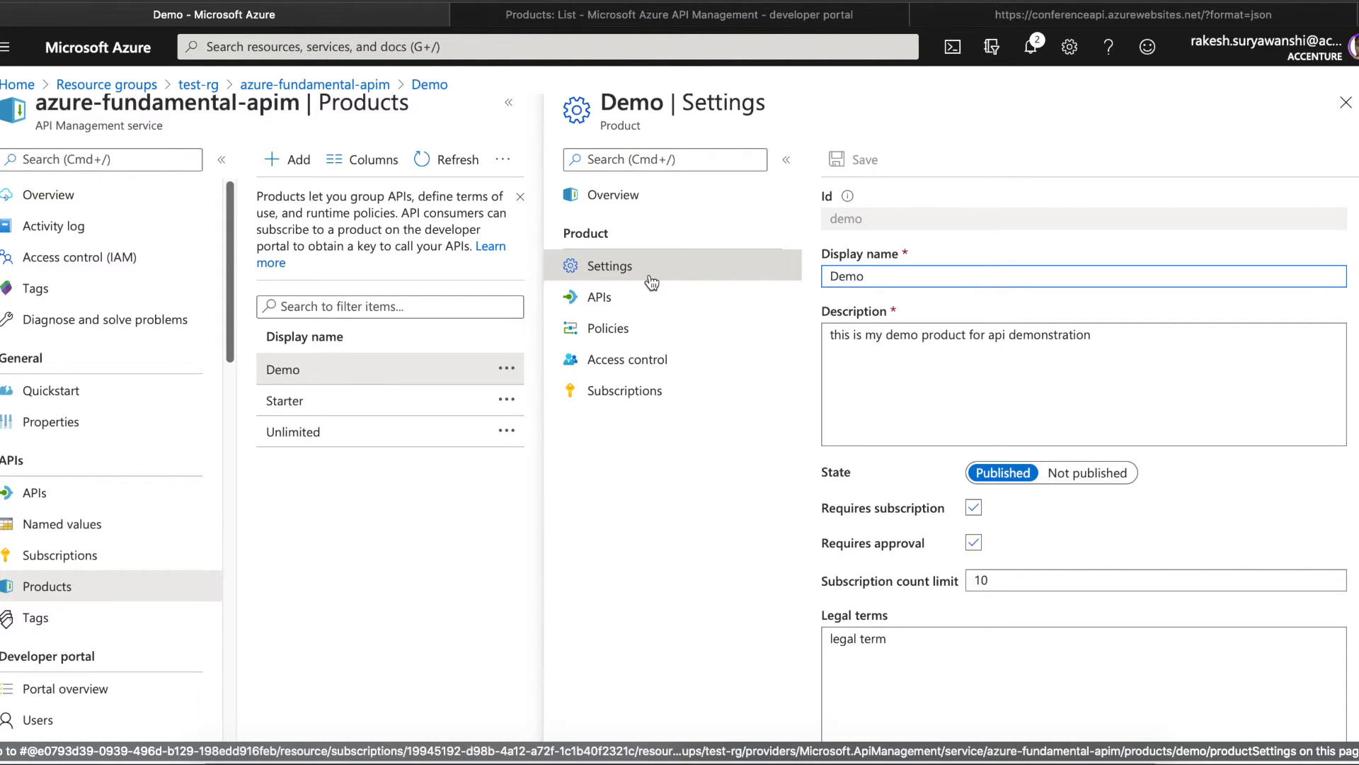
left_click(645, 358)
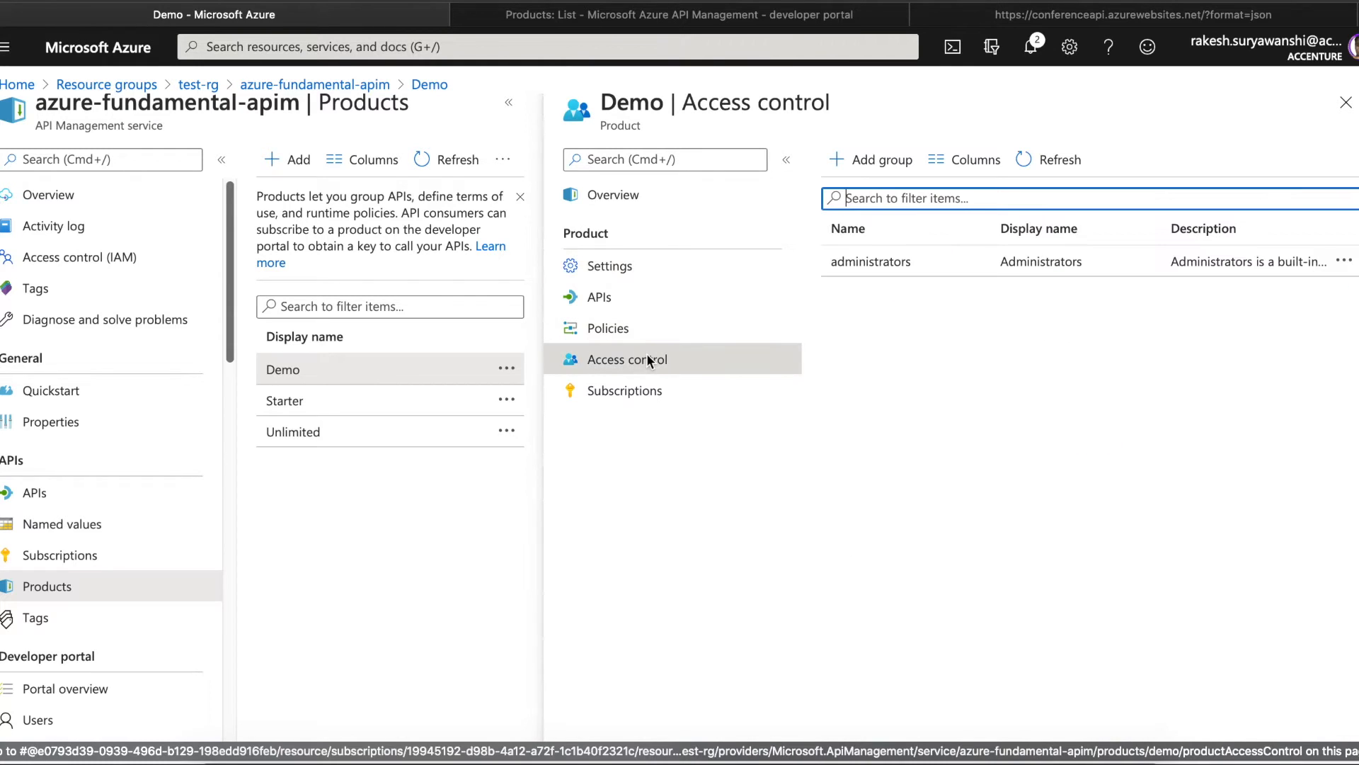
left_click(865, 160)
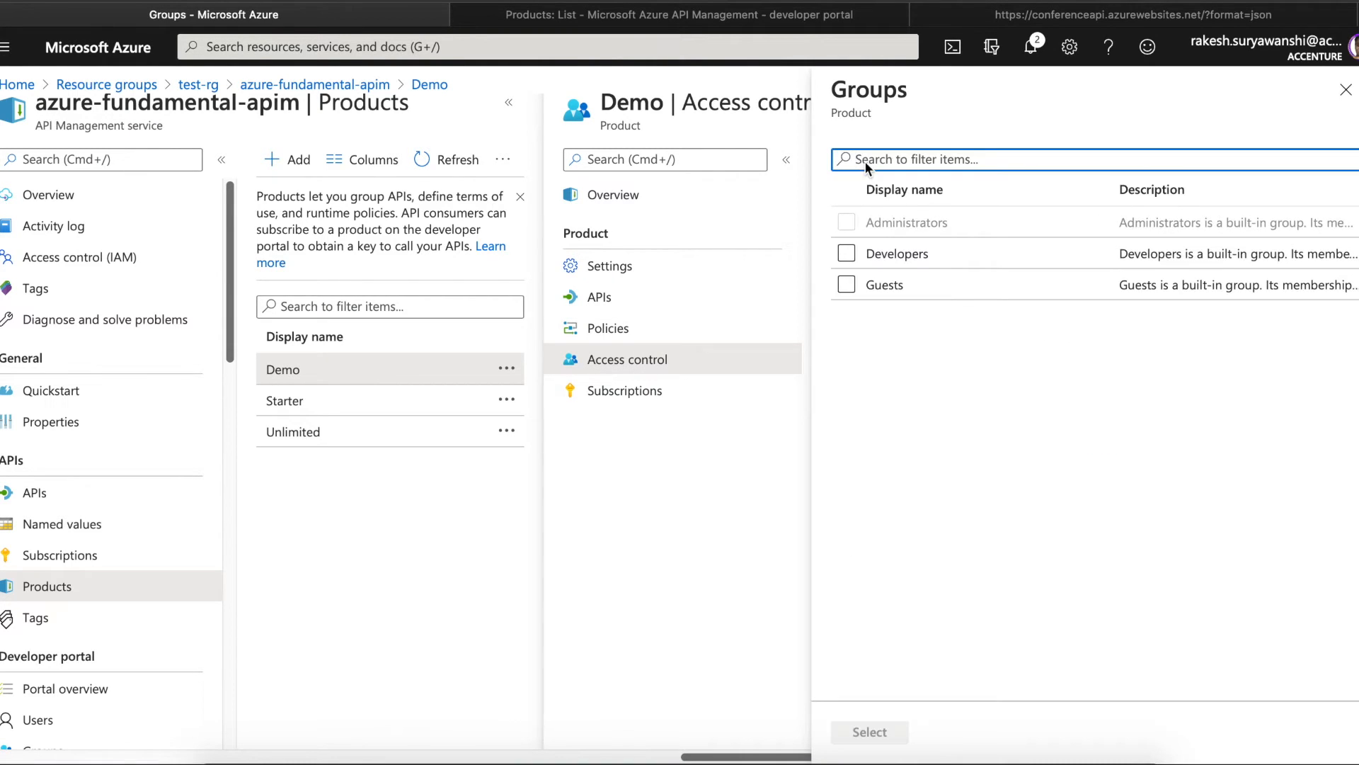
left_click(847, 253)
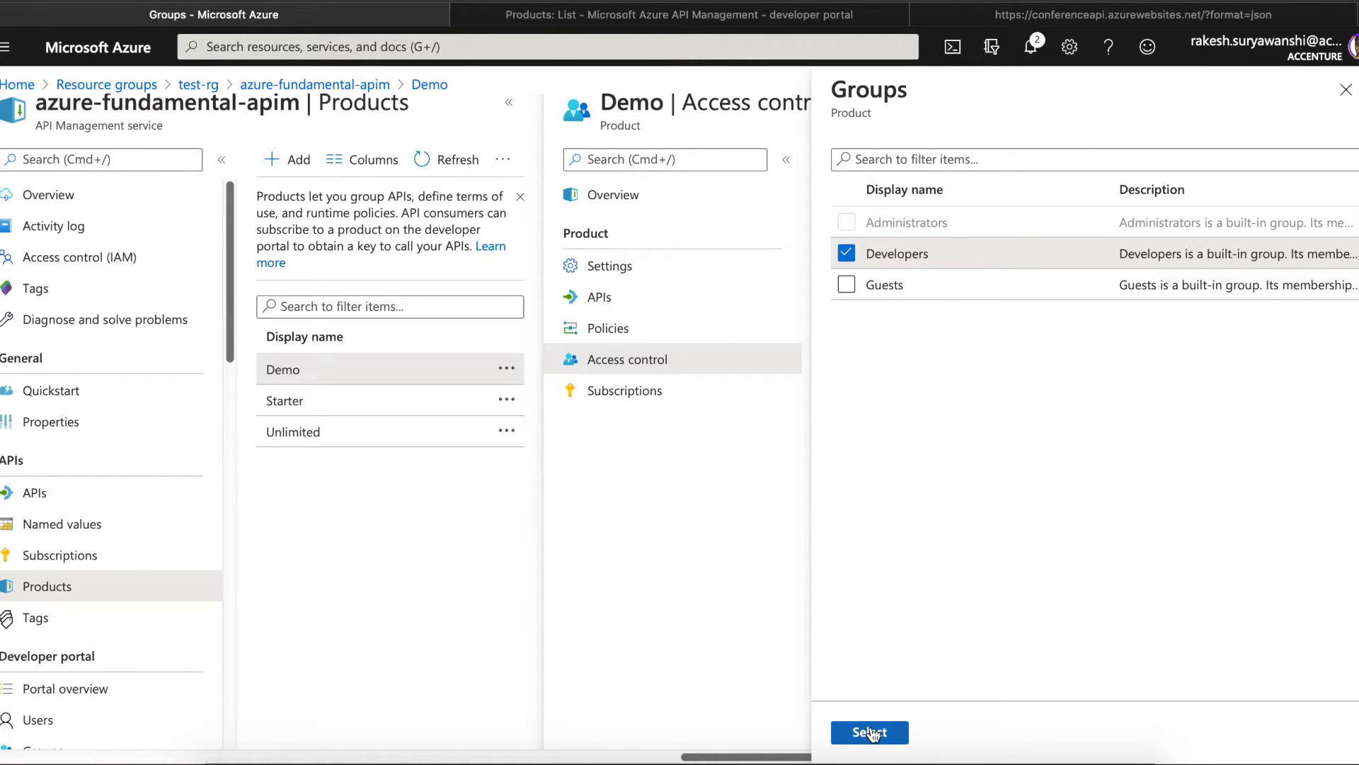
left_click(871, 732)
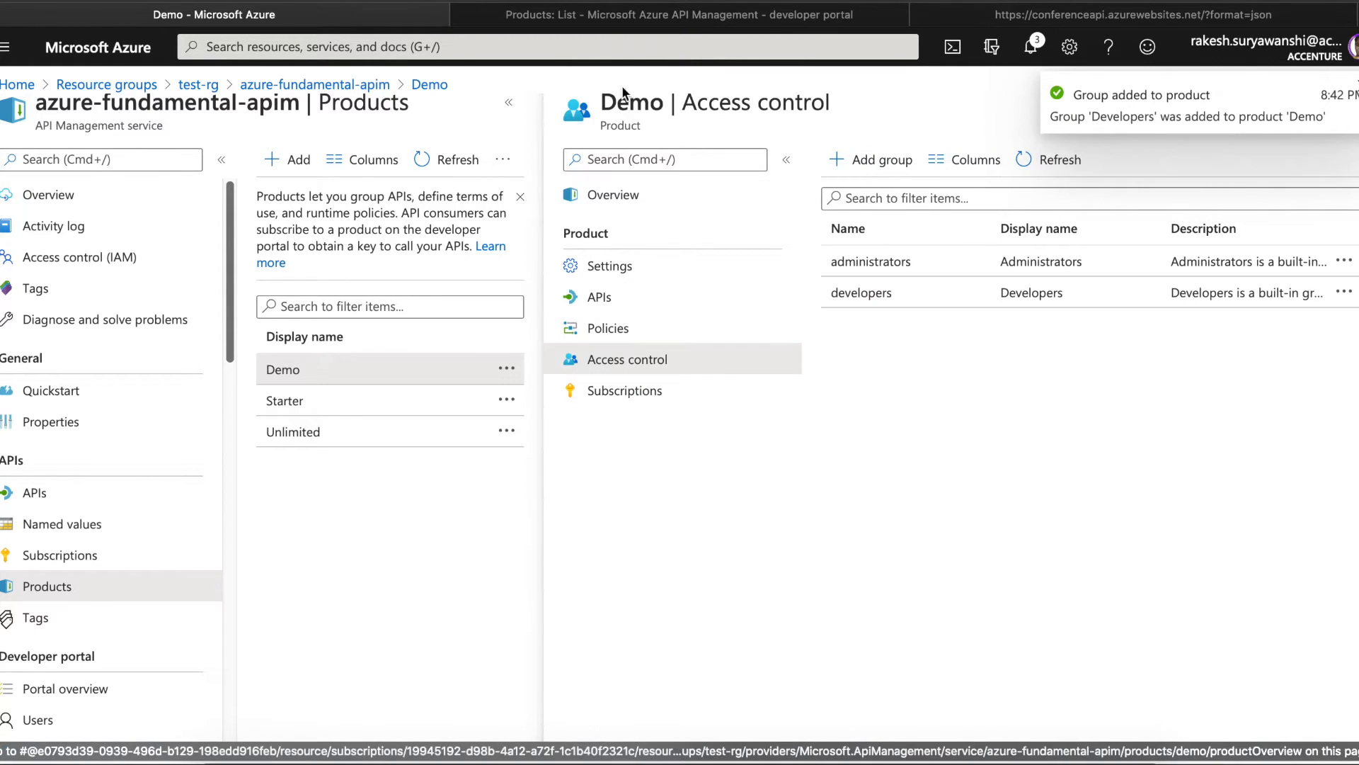
left_click(692, 14)
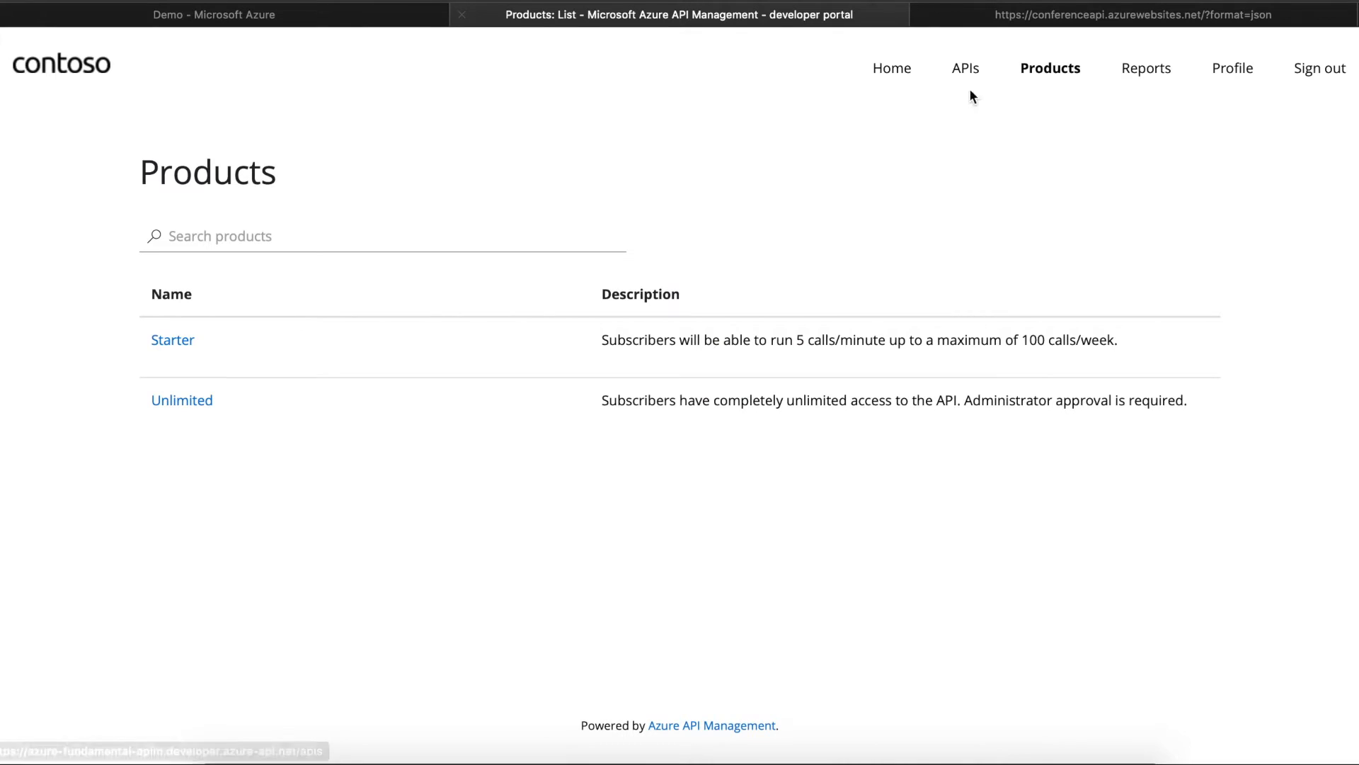
- Open the Demo product and enter demo-api-sub-01 as the subscription name
left_click(1051, 68)
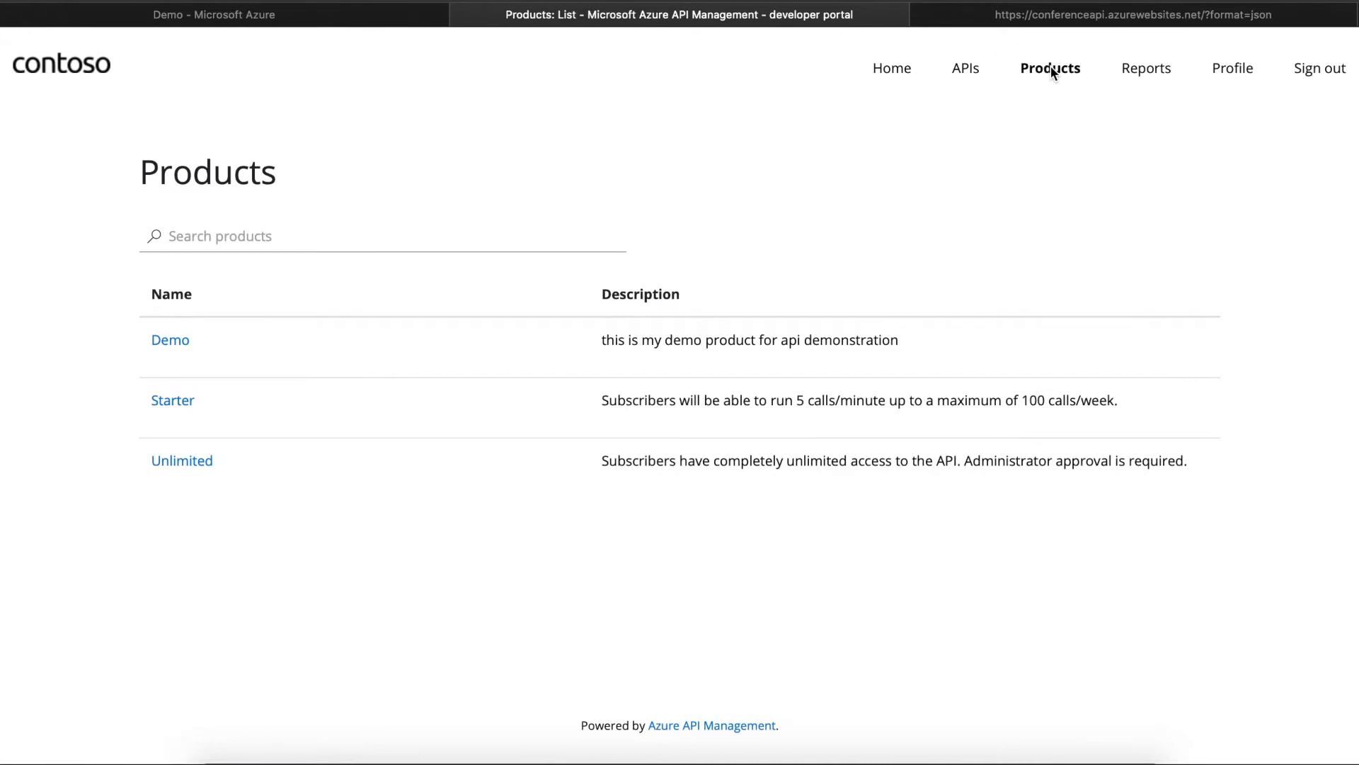
left_click(180, 346)
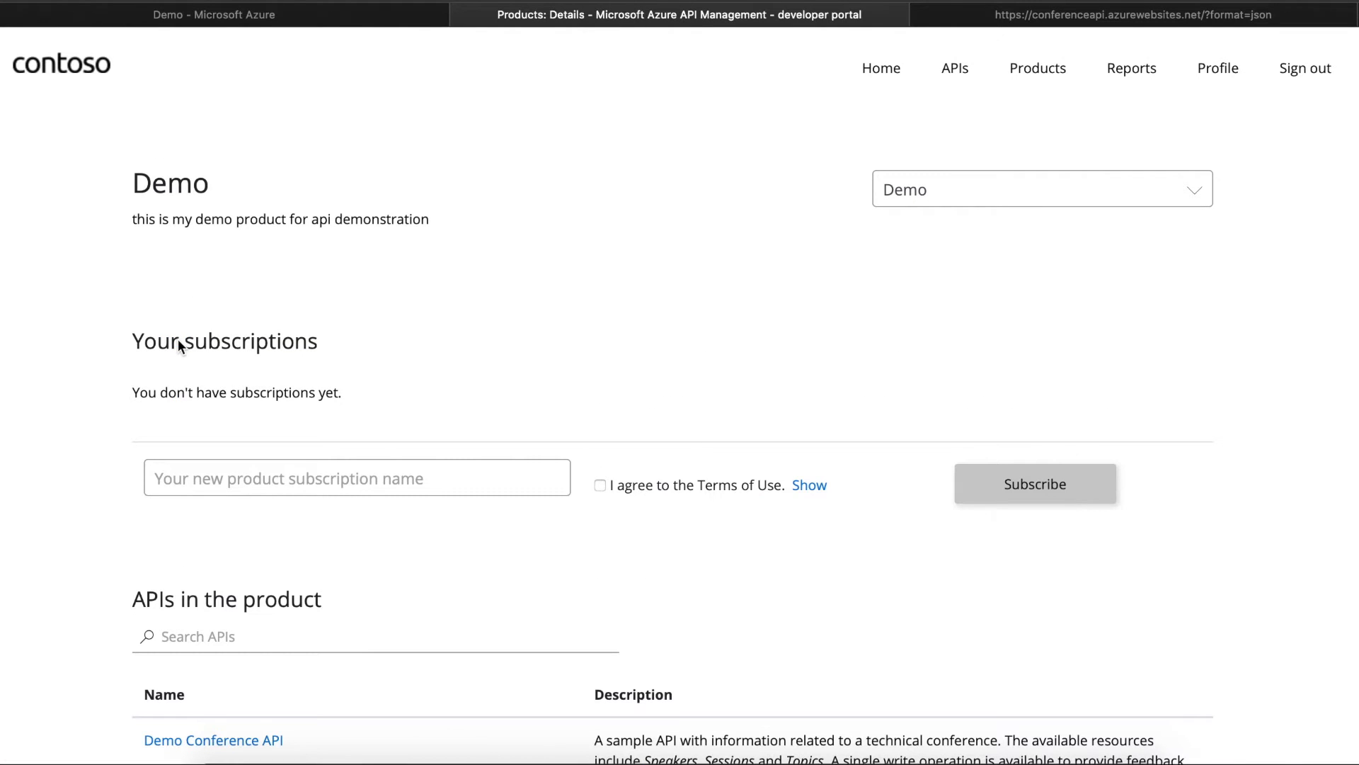
left_click(226, 490)
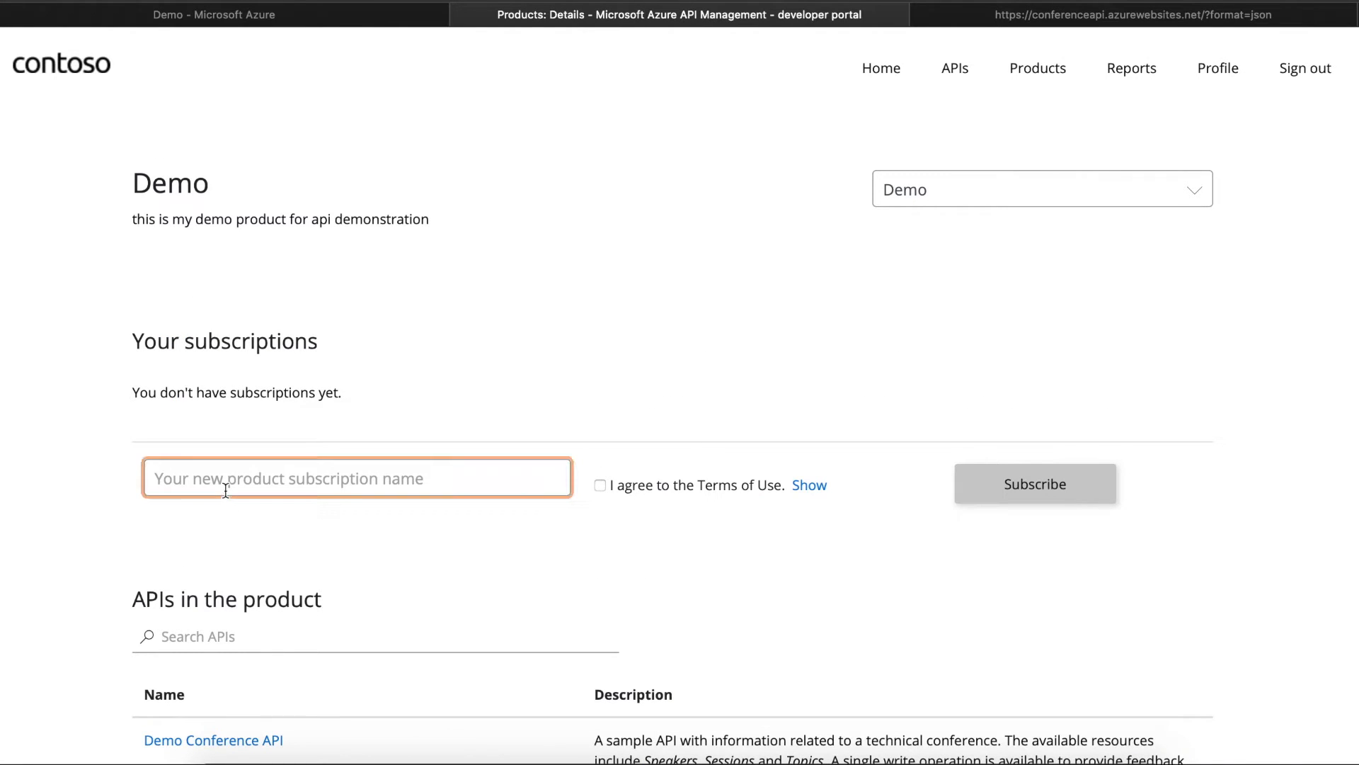
type("subs")
key("BackSpace")
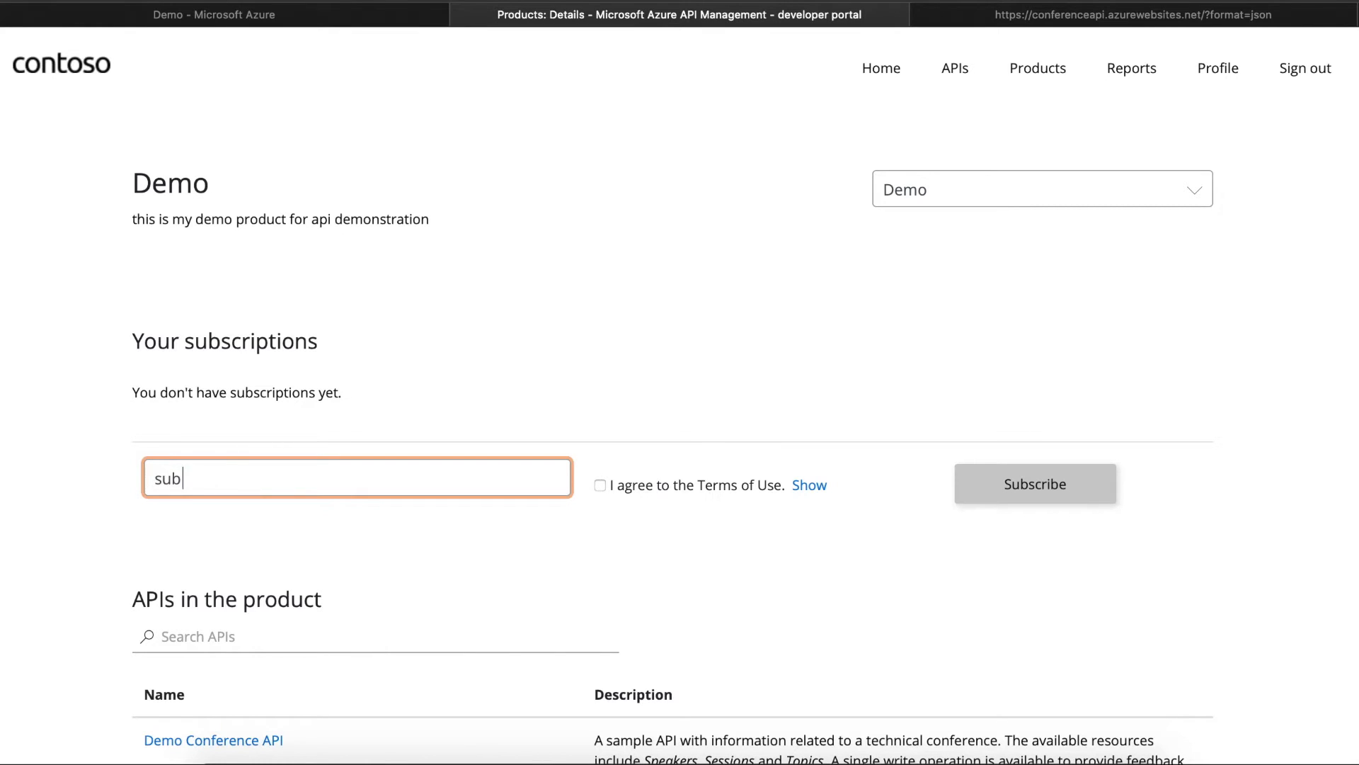
type("-0")
key("BackSpace")
key("BackSpace")
key("BackSpace")
key("BackSpace")
key("BackSpace")
type("demo-p")
key("BackSpace")
type("api-sub-01")
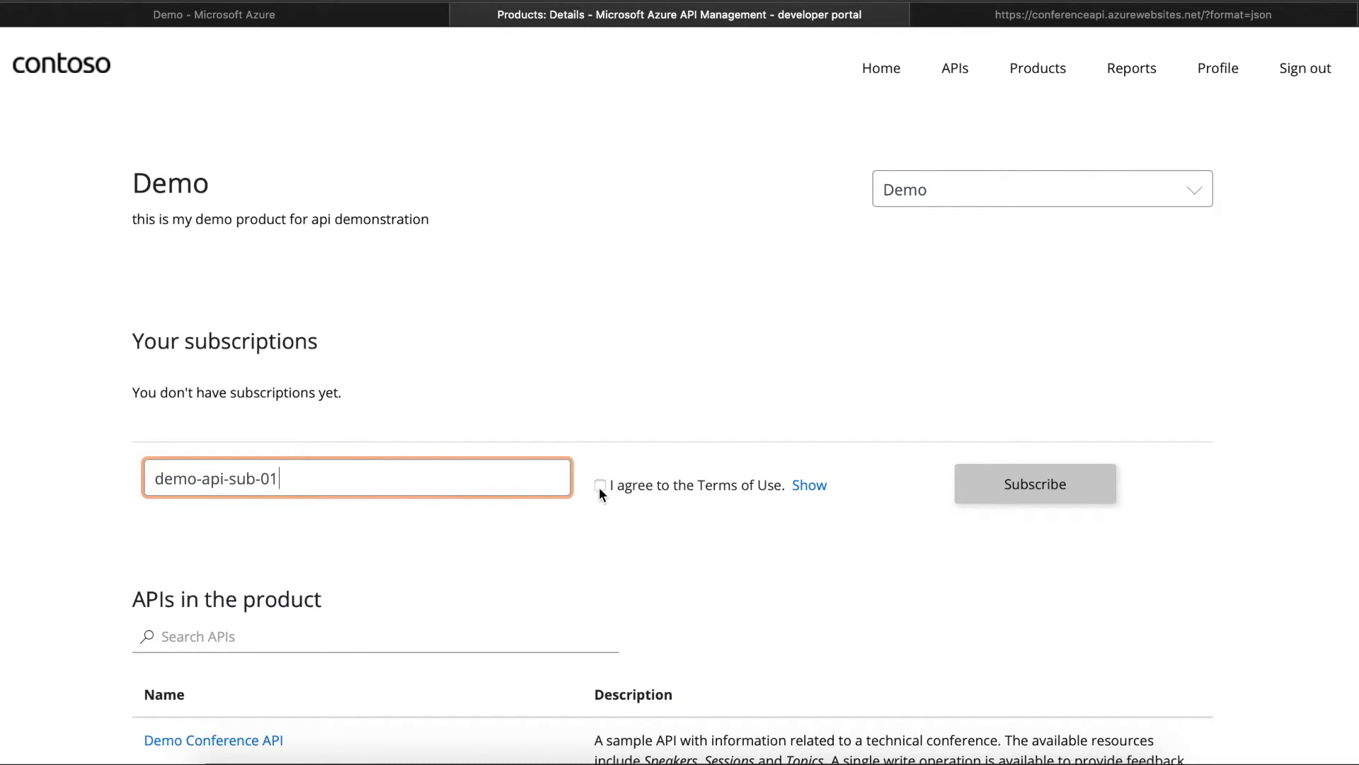
- Accept the Demo product's terms of use and submit the subscription request
left_click(798, 486)
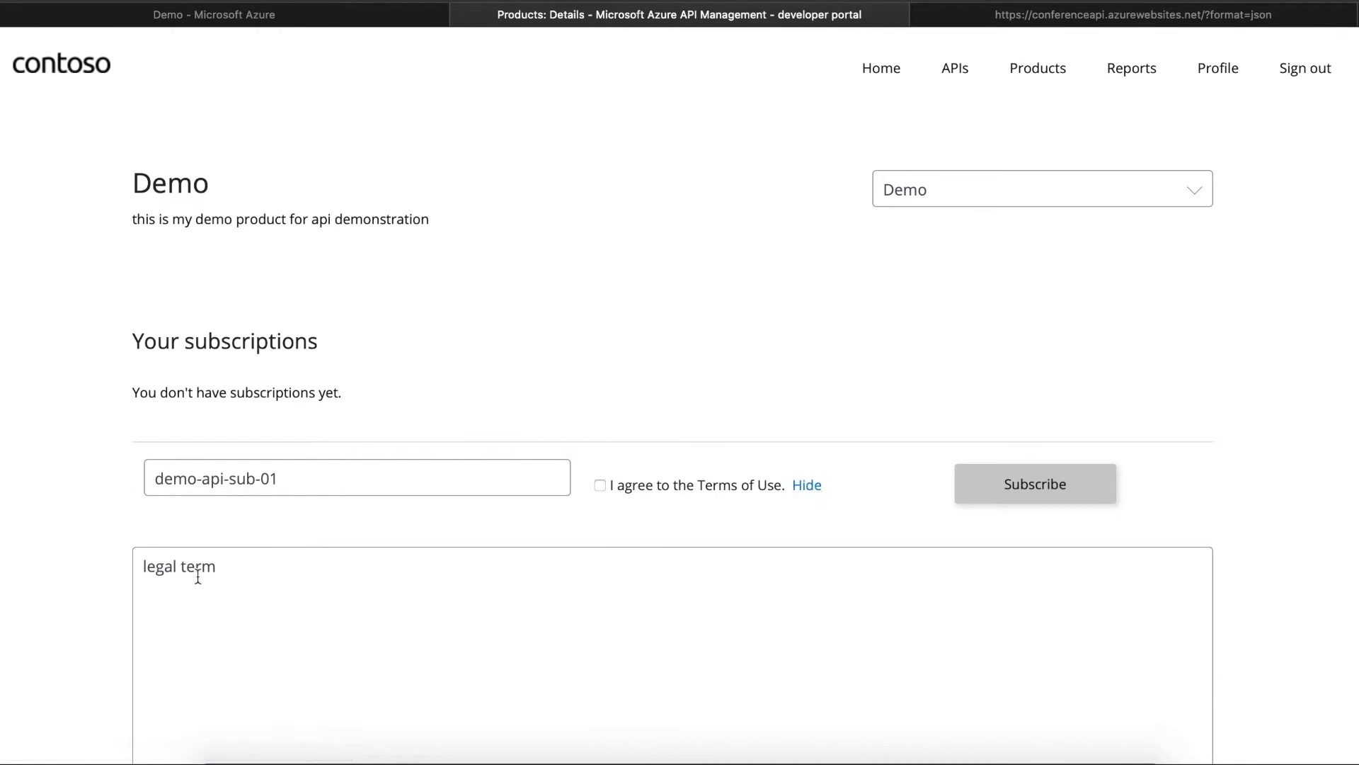
scroll(672, 566, "down", 5)
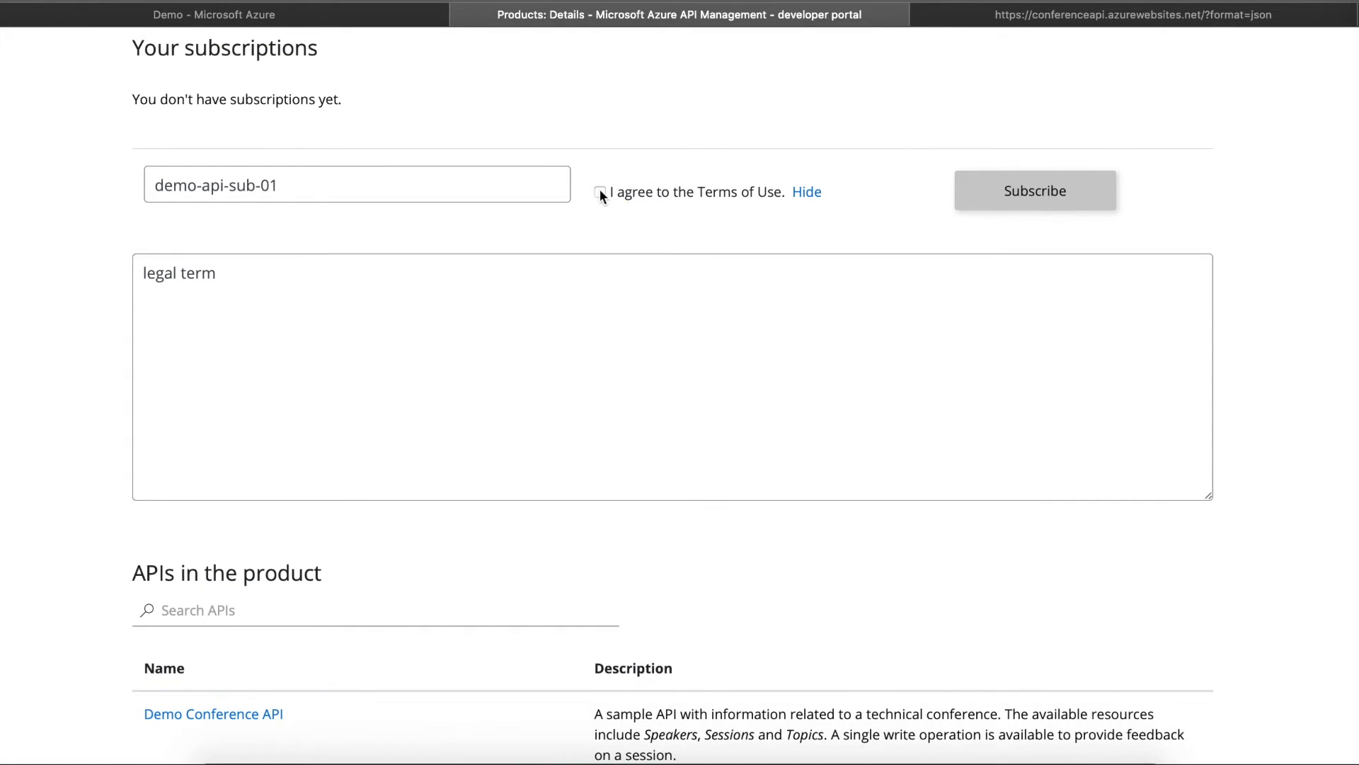
left_click(600, 192)
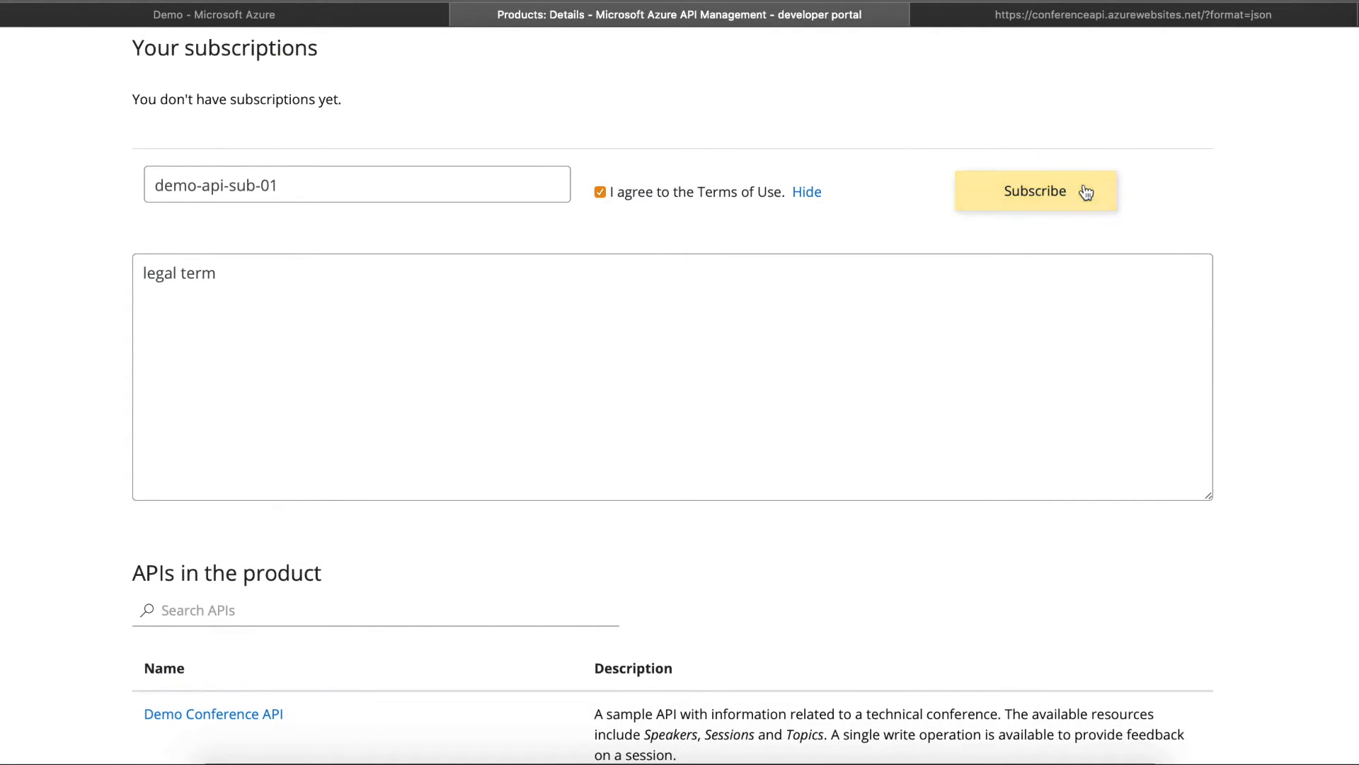
left_click(1029, 192)
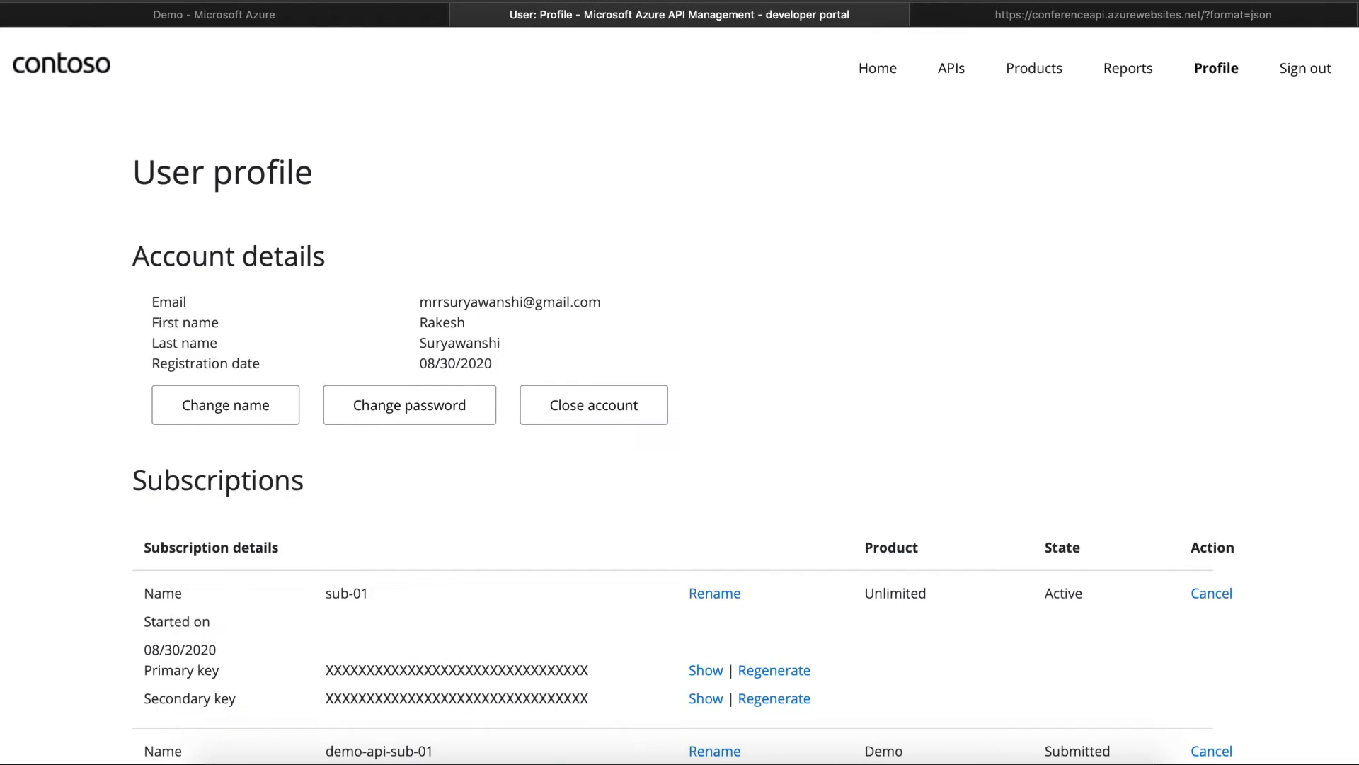
- Confirm demo-api-sub-01 shows Submitted in the profile's Subscriptions table, then return to Azure
scroll(680, 396, "down", 5)
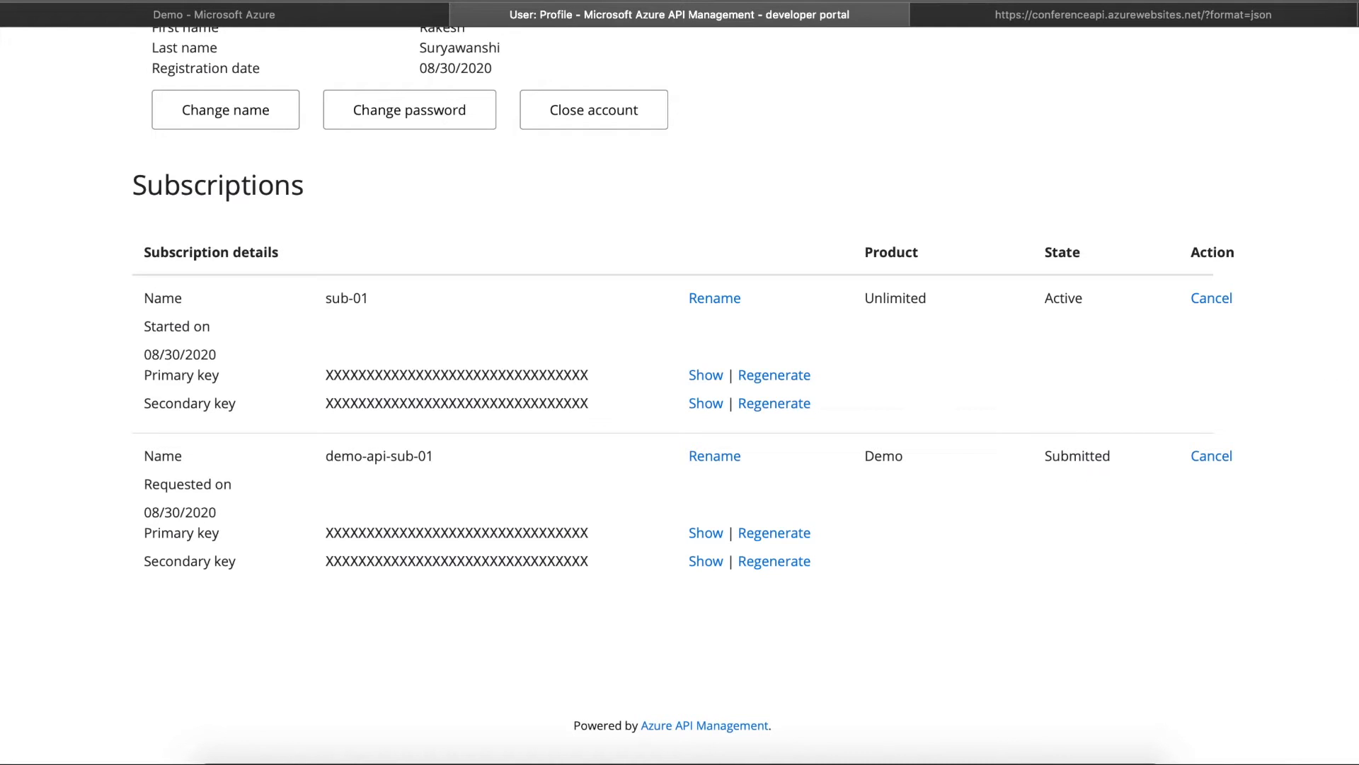
scroll(680, 397, "up", 4)
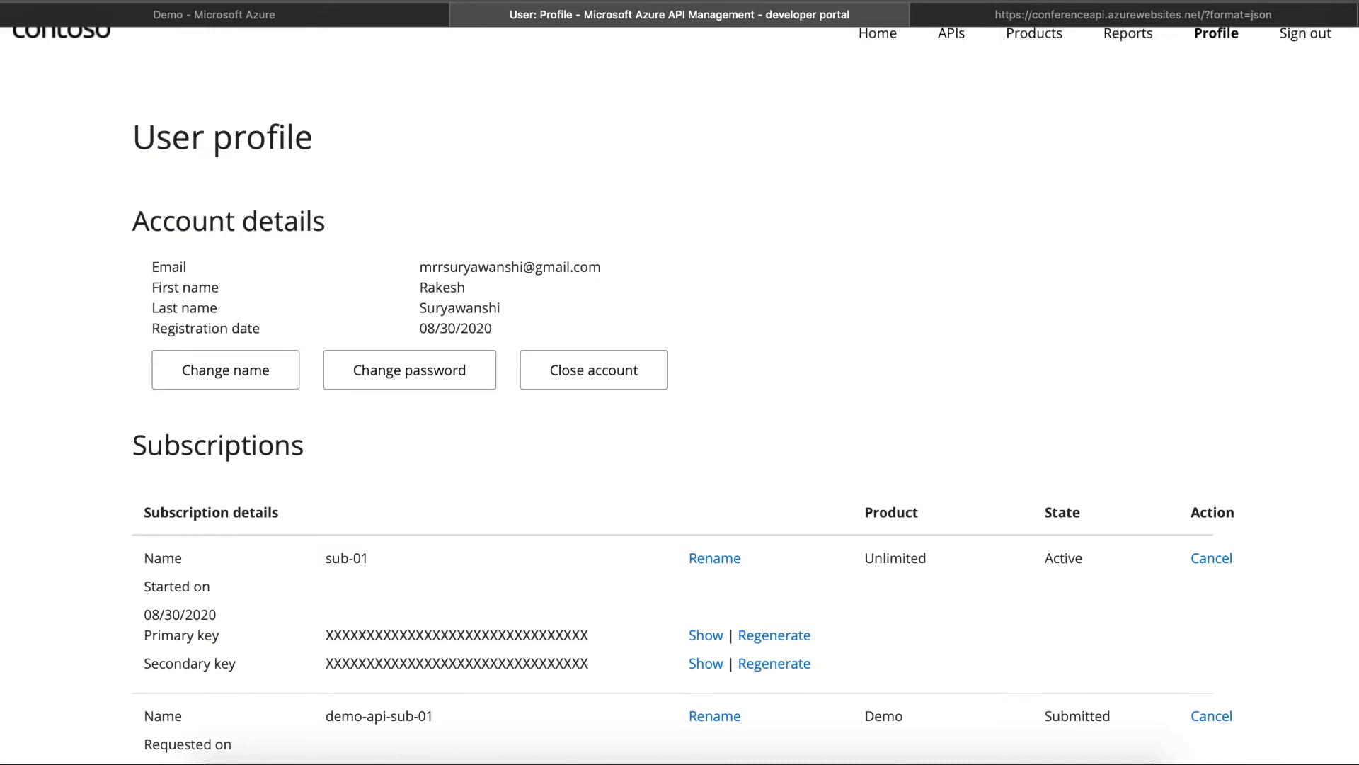
scroll(680, 396, "down", 4)
double_click(1081, 451)
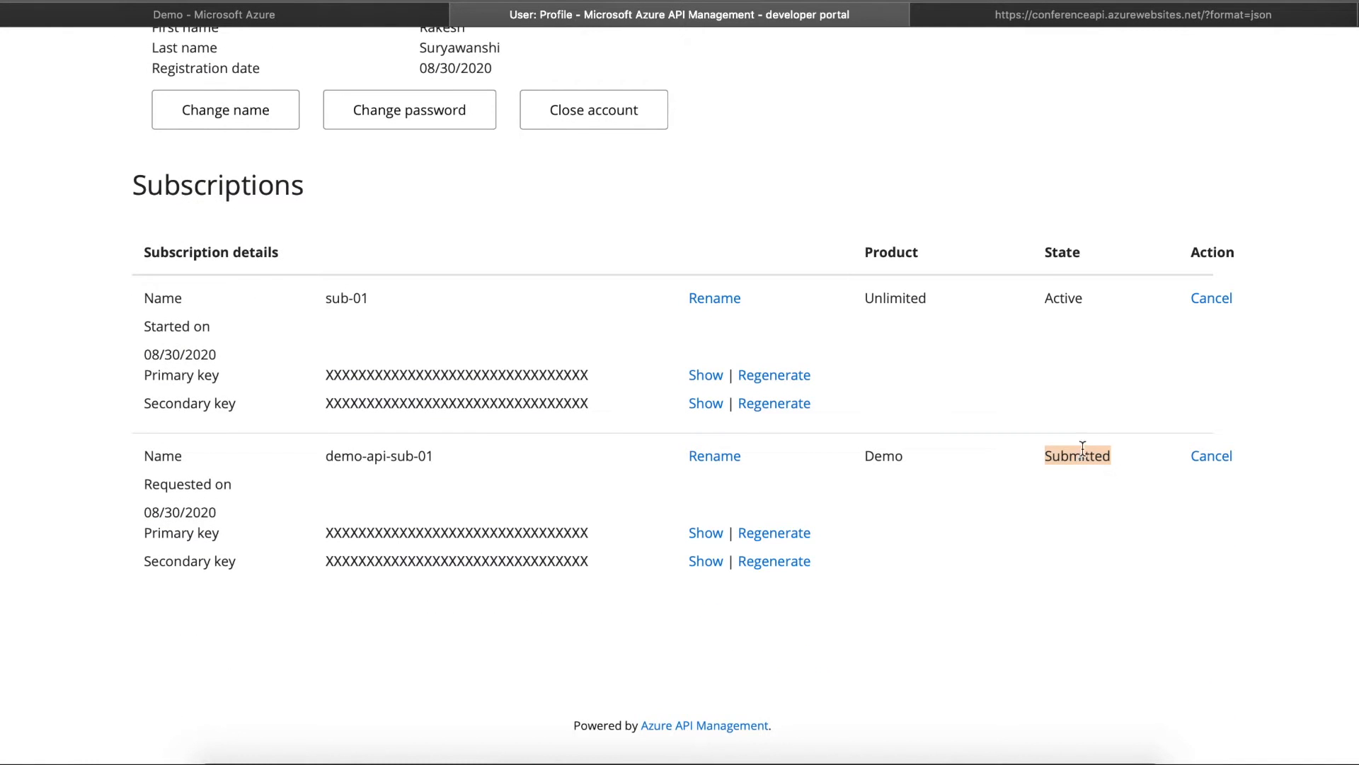
scroll(680, 396, "up", 4)
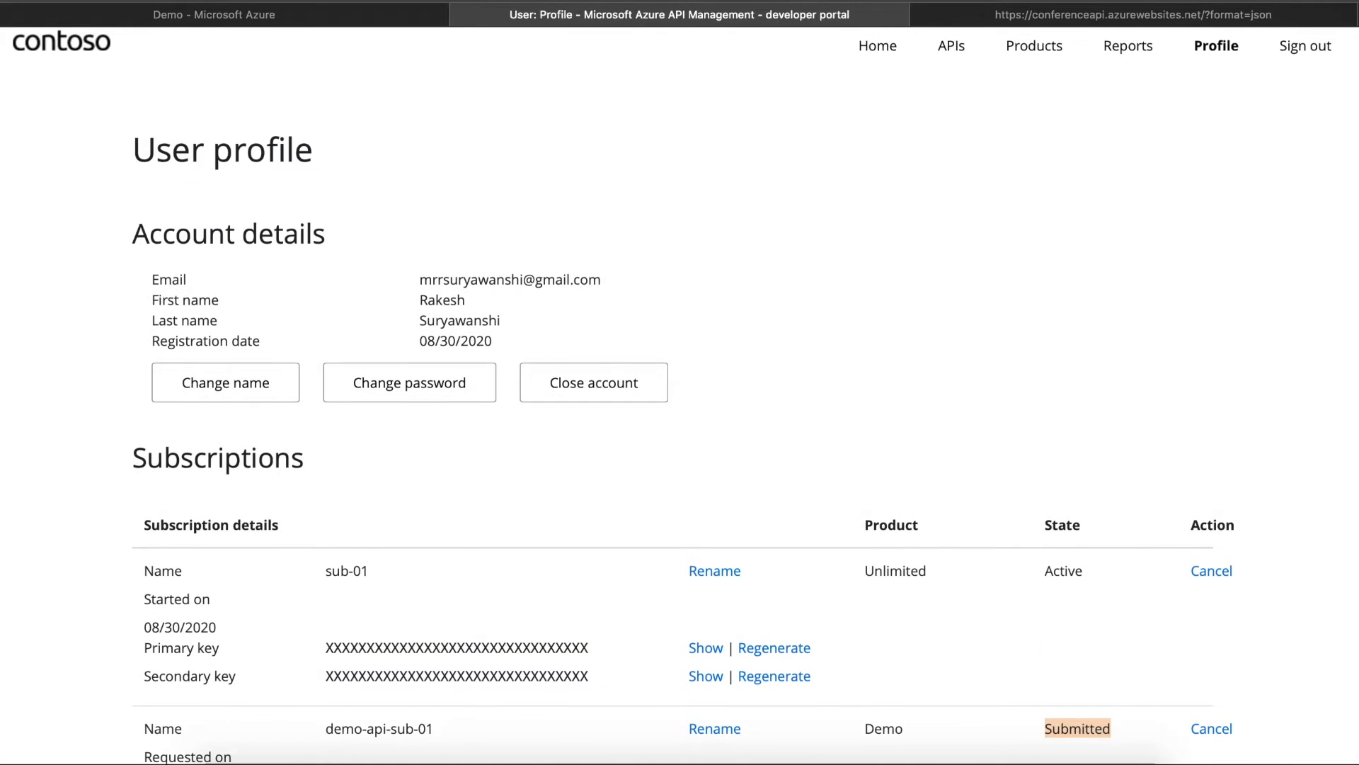
scroll(822, 159, "down", 1)
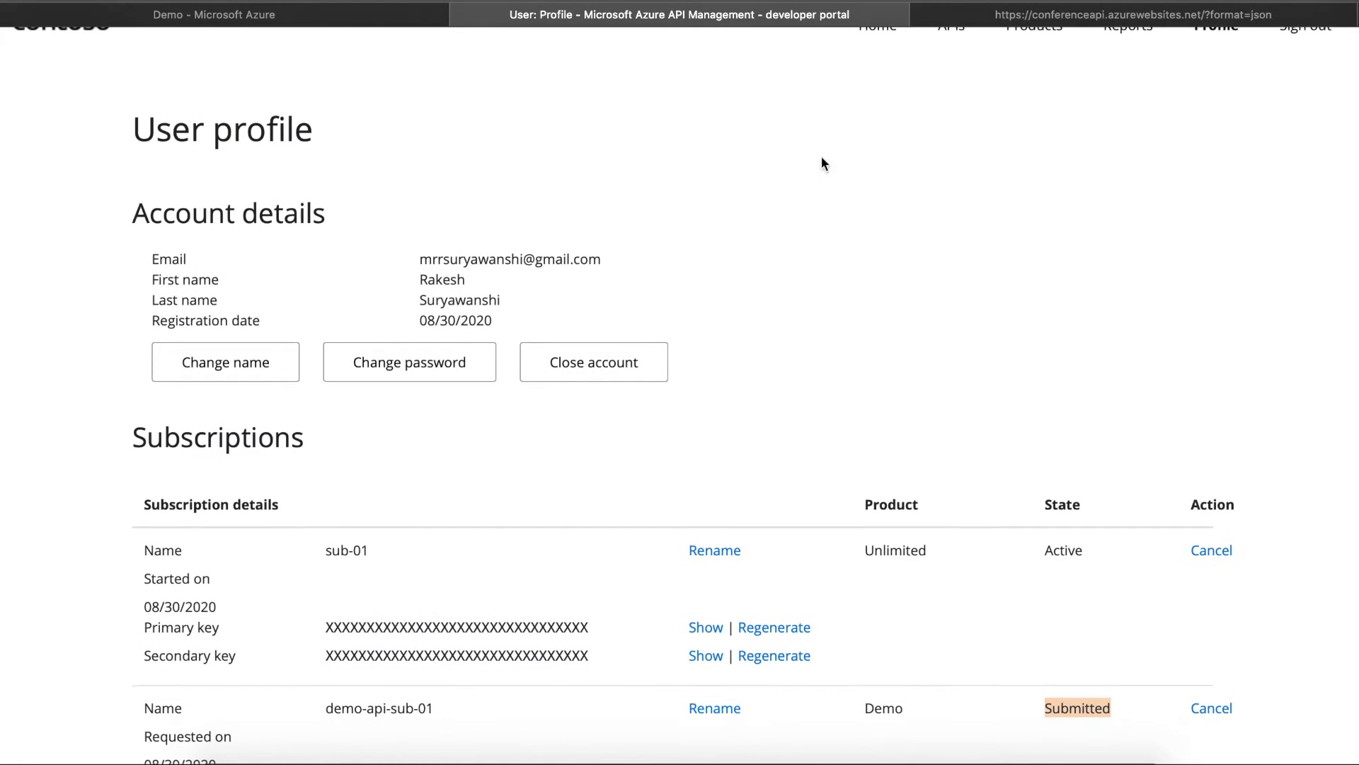
left_click(334, 14)
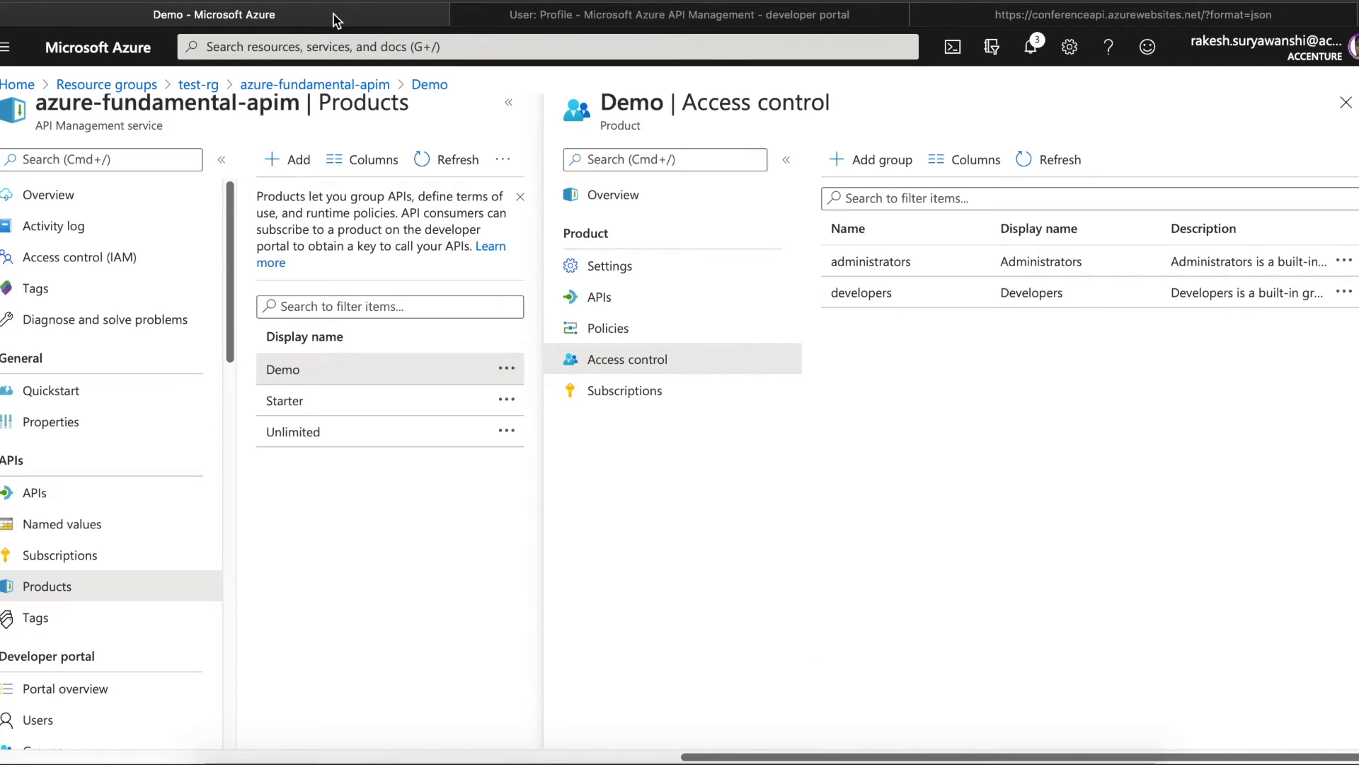
- Activate demo-api-sub-01 from the Subscriptions list, then switch to the developer portal profile
left_click(50, 559)
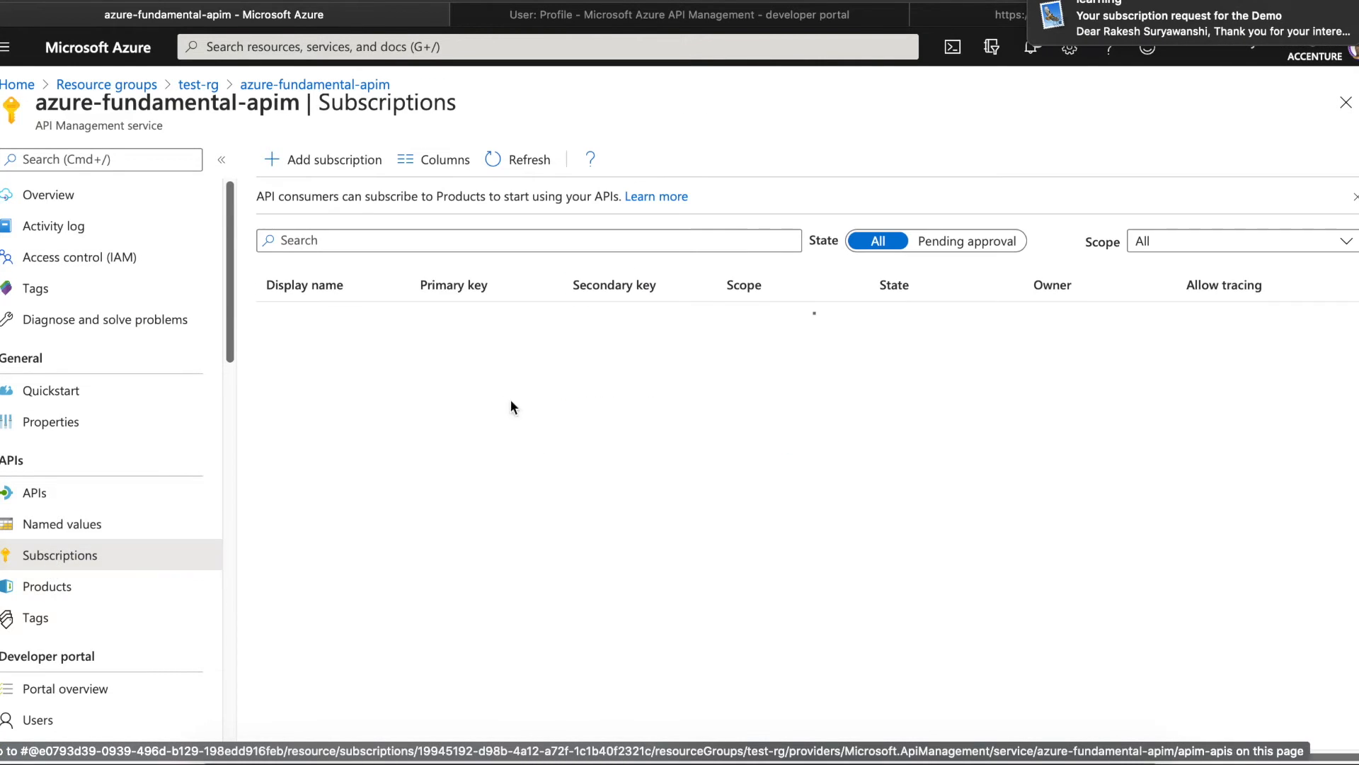
mouse_move(1106, 31)
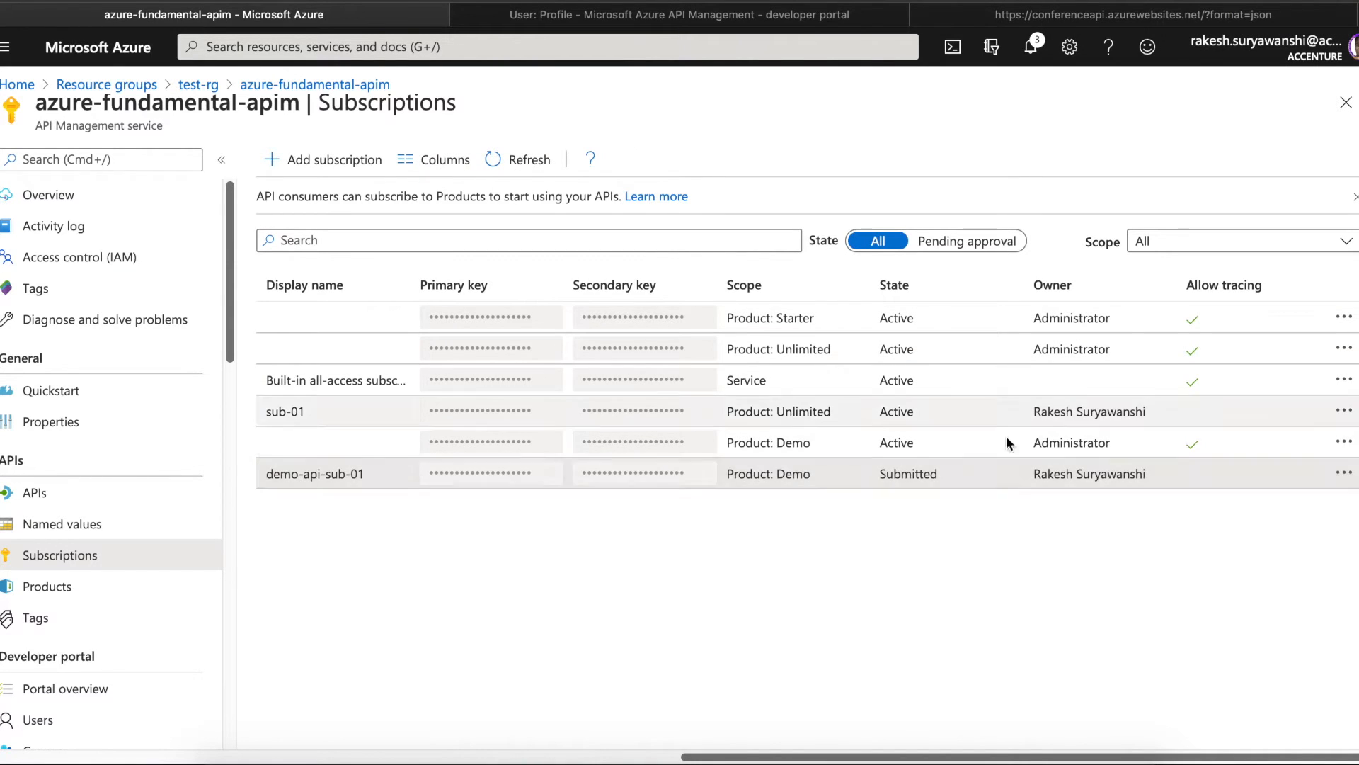
left_click(1346, 473)
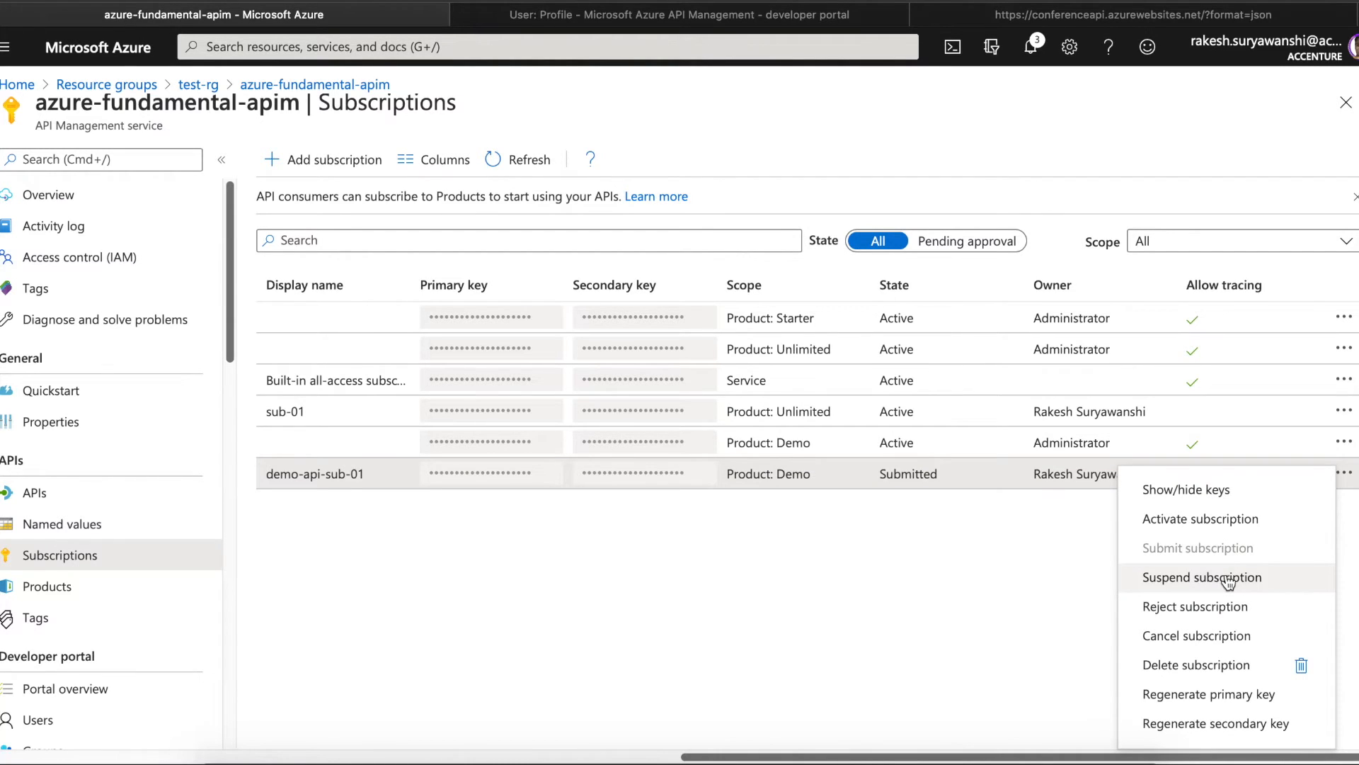
left_click(1206, 520)
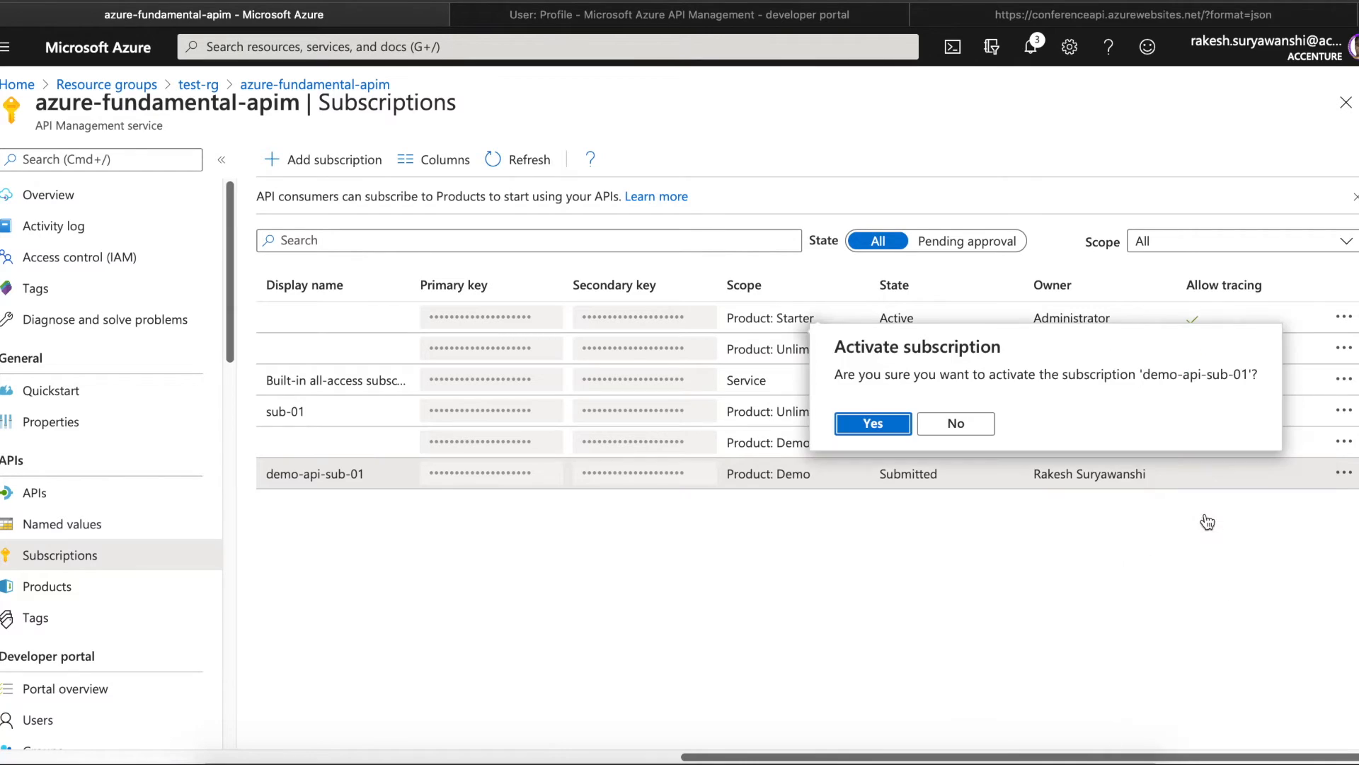
left_click(878, 424)
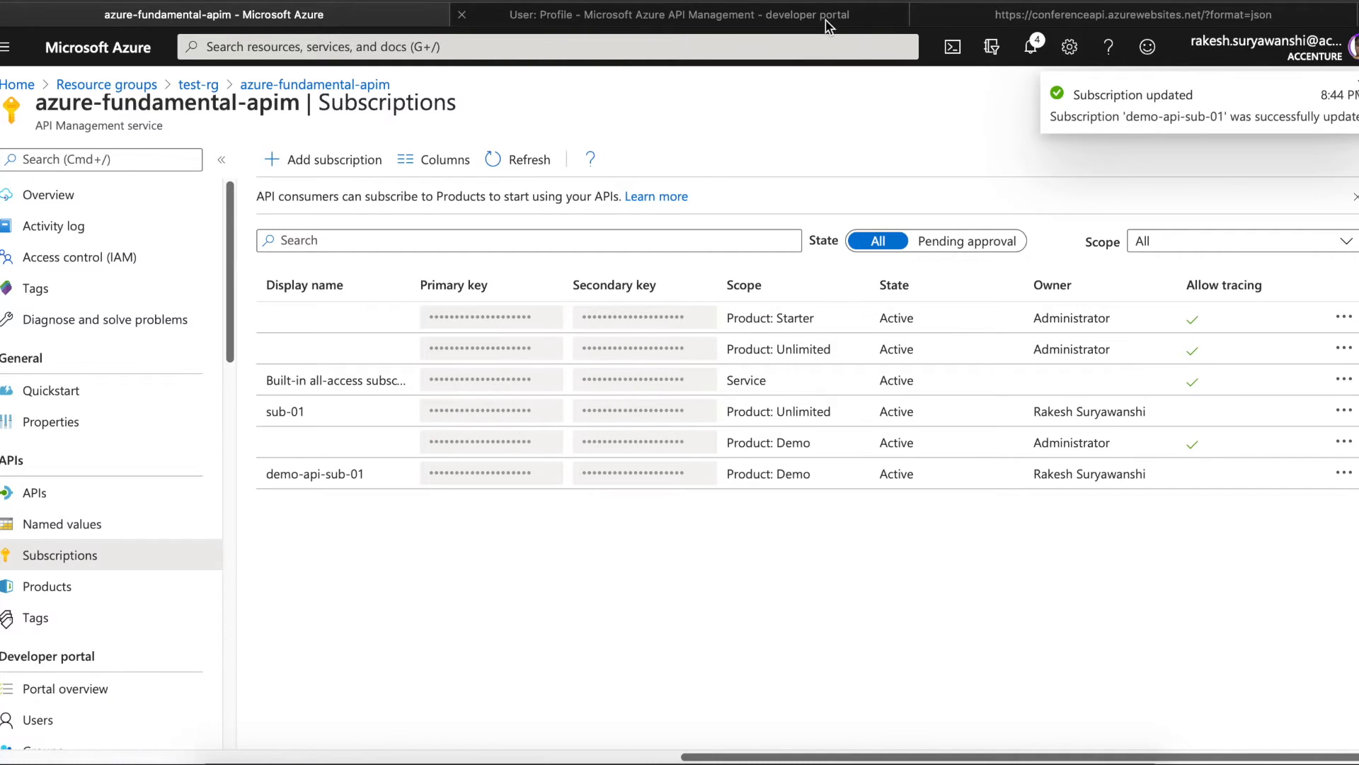
left_click(949, 13)
- From Products, open Demo and then the Demo Conference API documentation
left_click(805, 17)
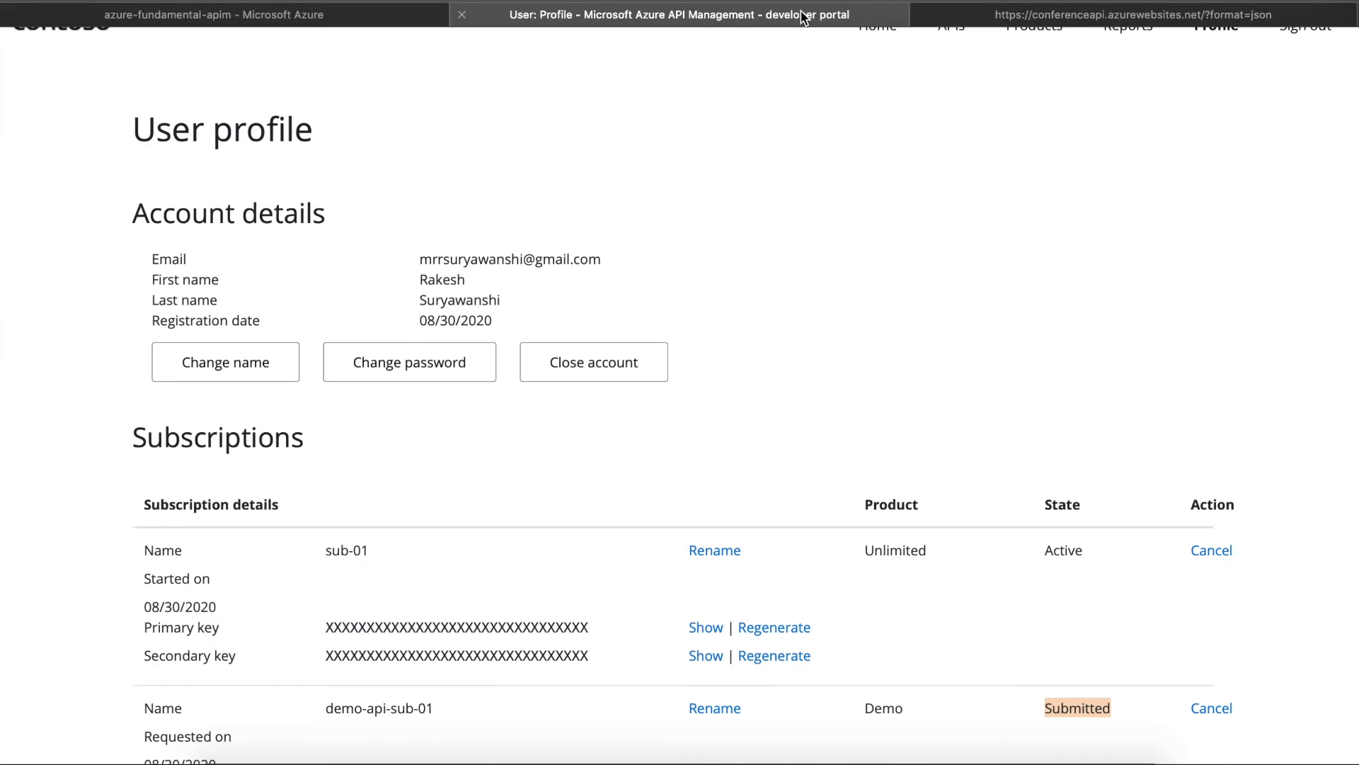
scroll(680, 397, "down", 3)
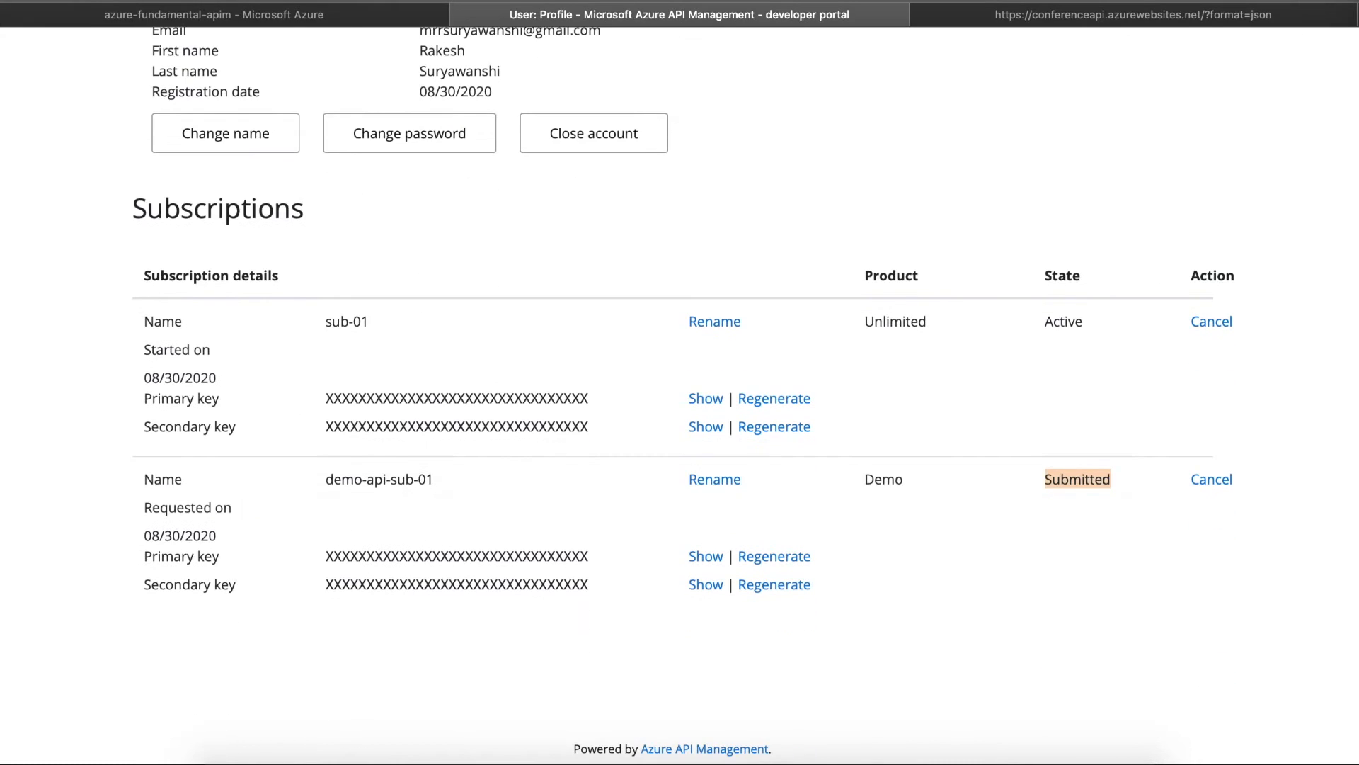
scroll(680, 396, "up", 4)
left_click(1034, 69)
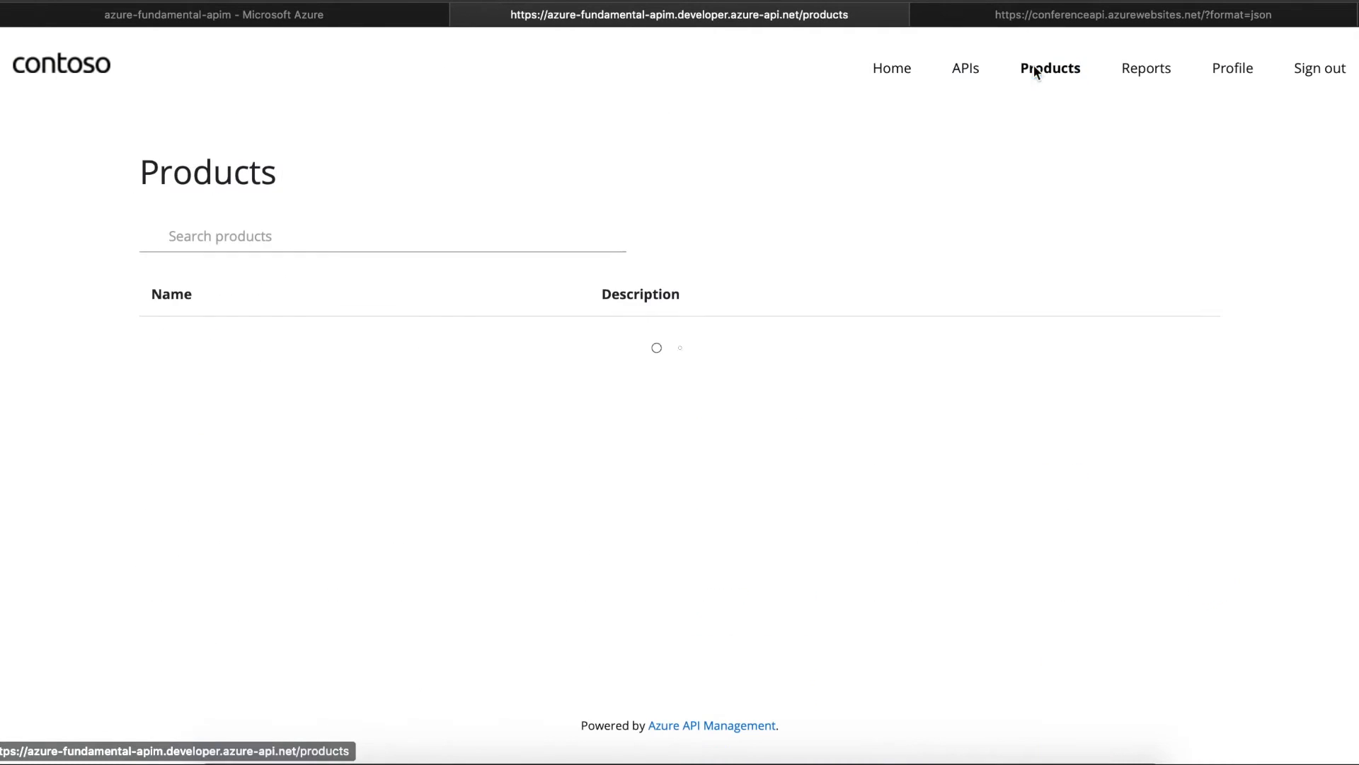
left_click(176, 343)
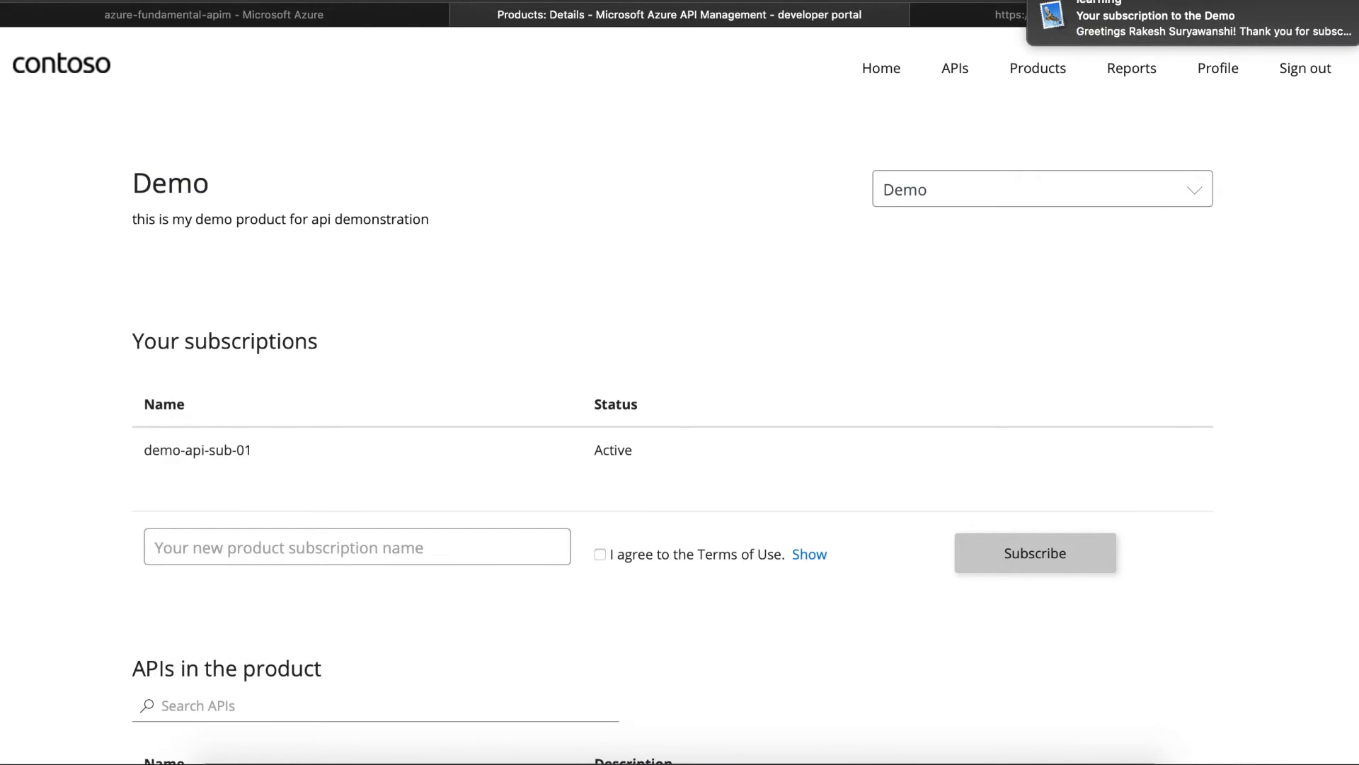
scroll(679, 425, "down", 5)
left_click(258, 538)
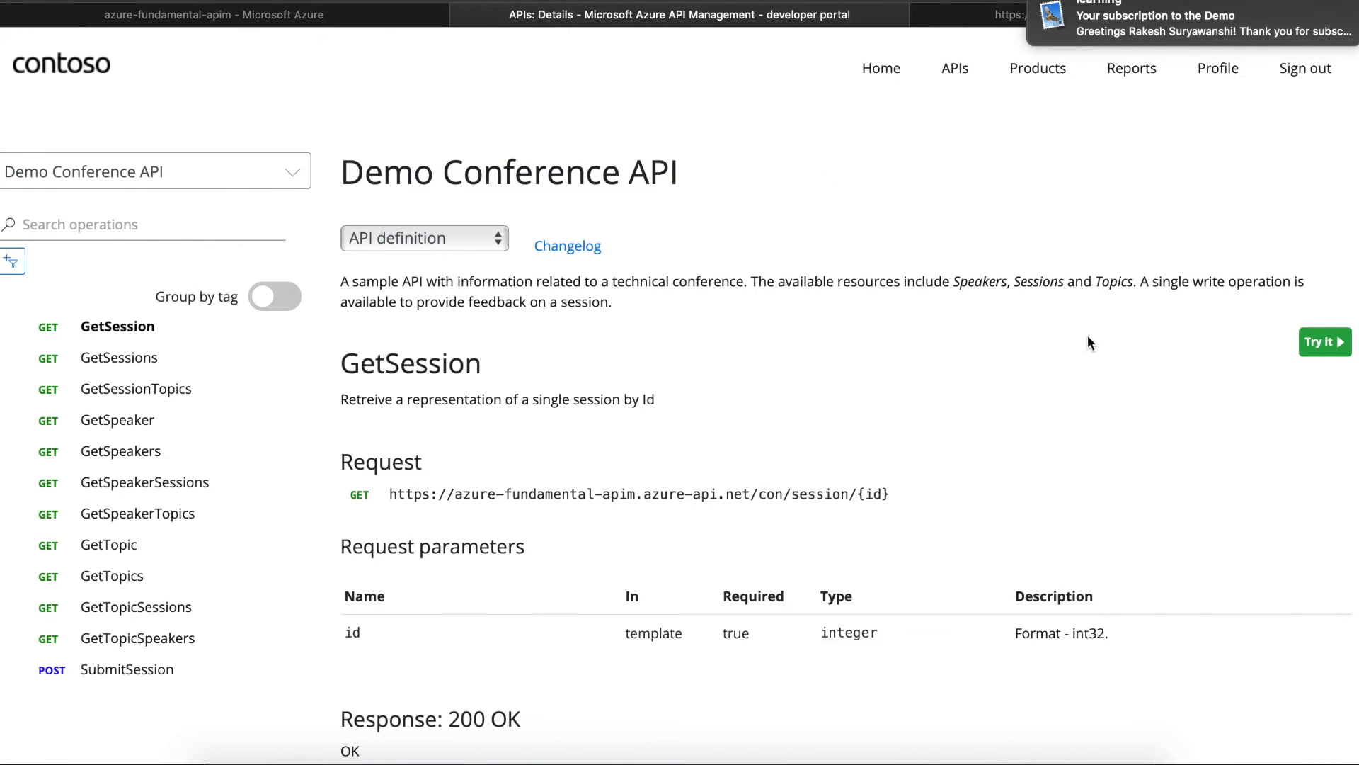
- Run GetSession in the test console with id 100, getting 200 OK with keynote session details
left_click(1326, 341)
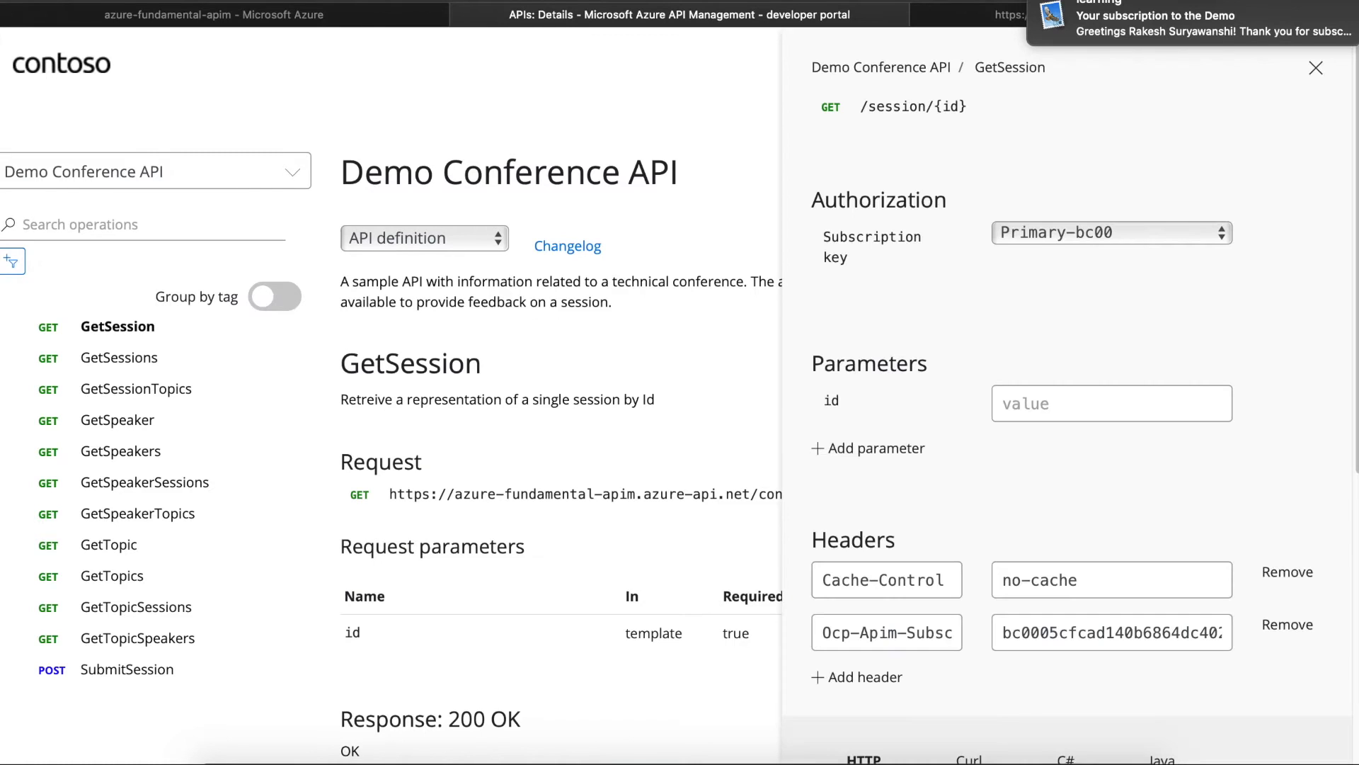
scroll(390, 382, "down", 2)
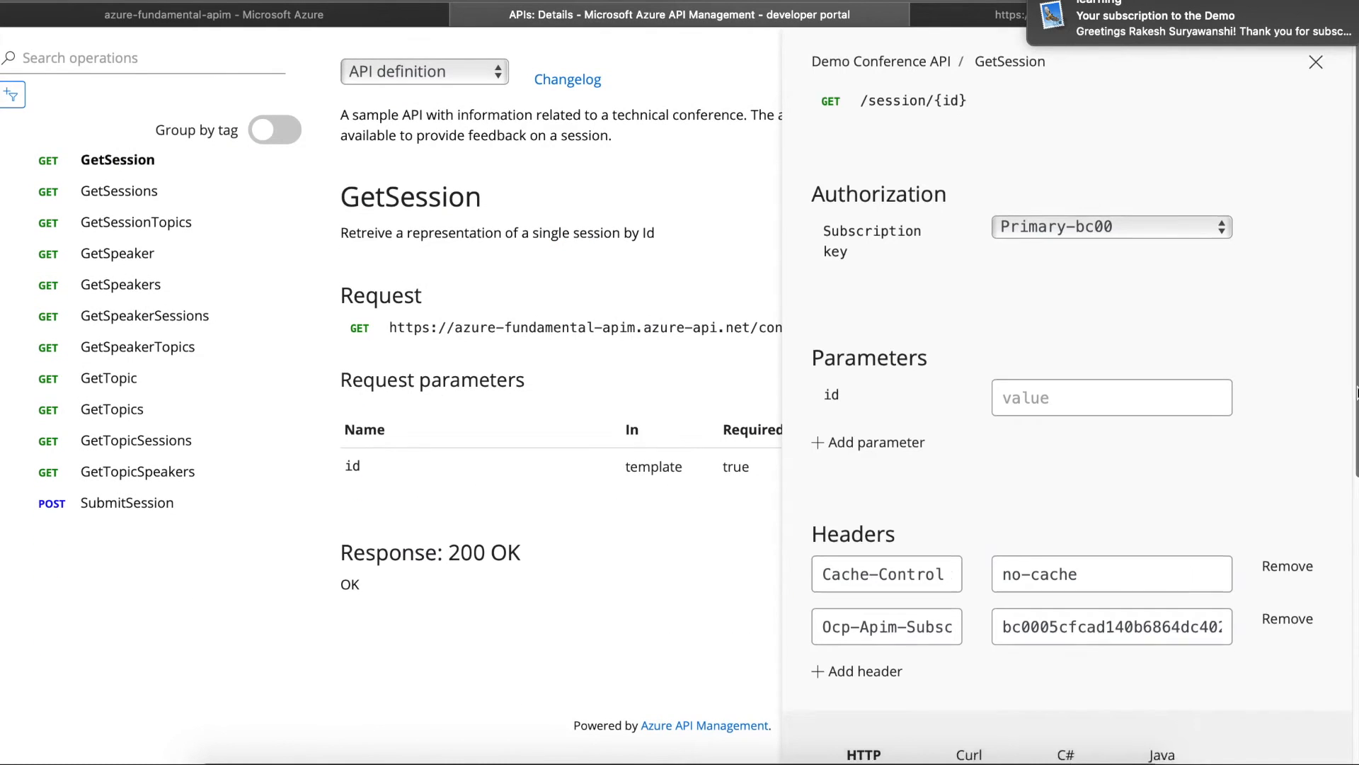
scroll(971, 696, "down", 6)
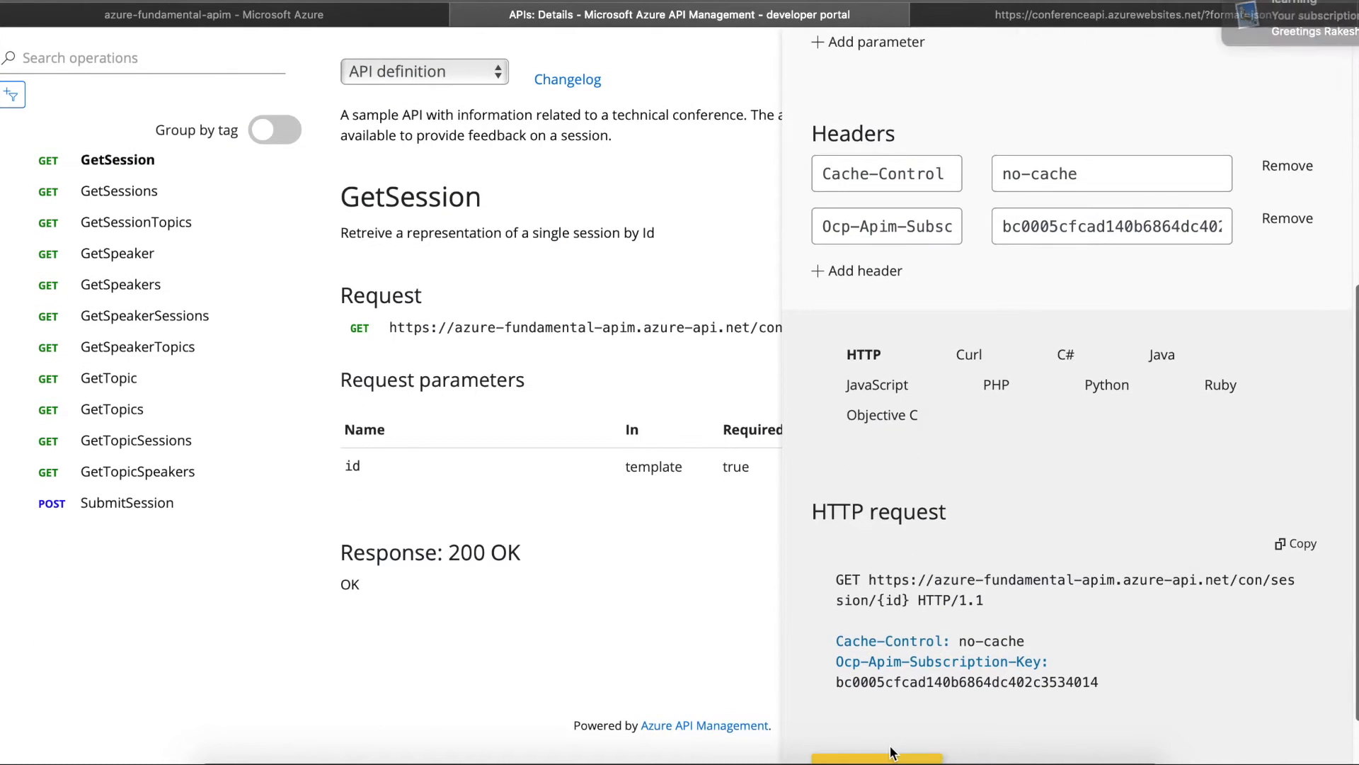
scroll(1357, 415, "down", 1)
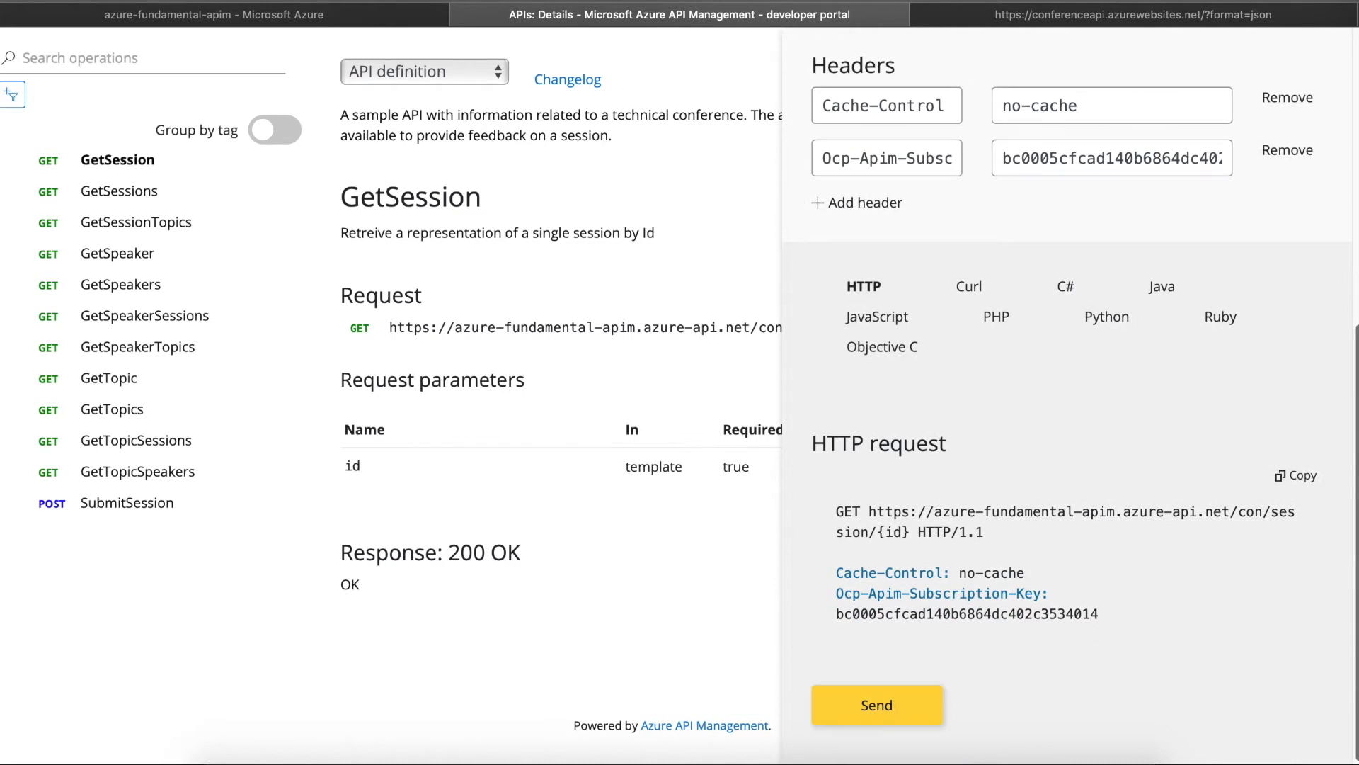
left_click(892, 708)
left_click(1064, 404)
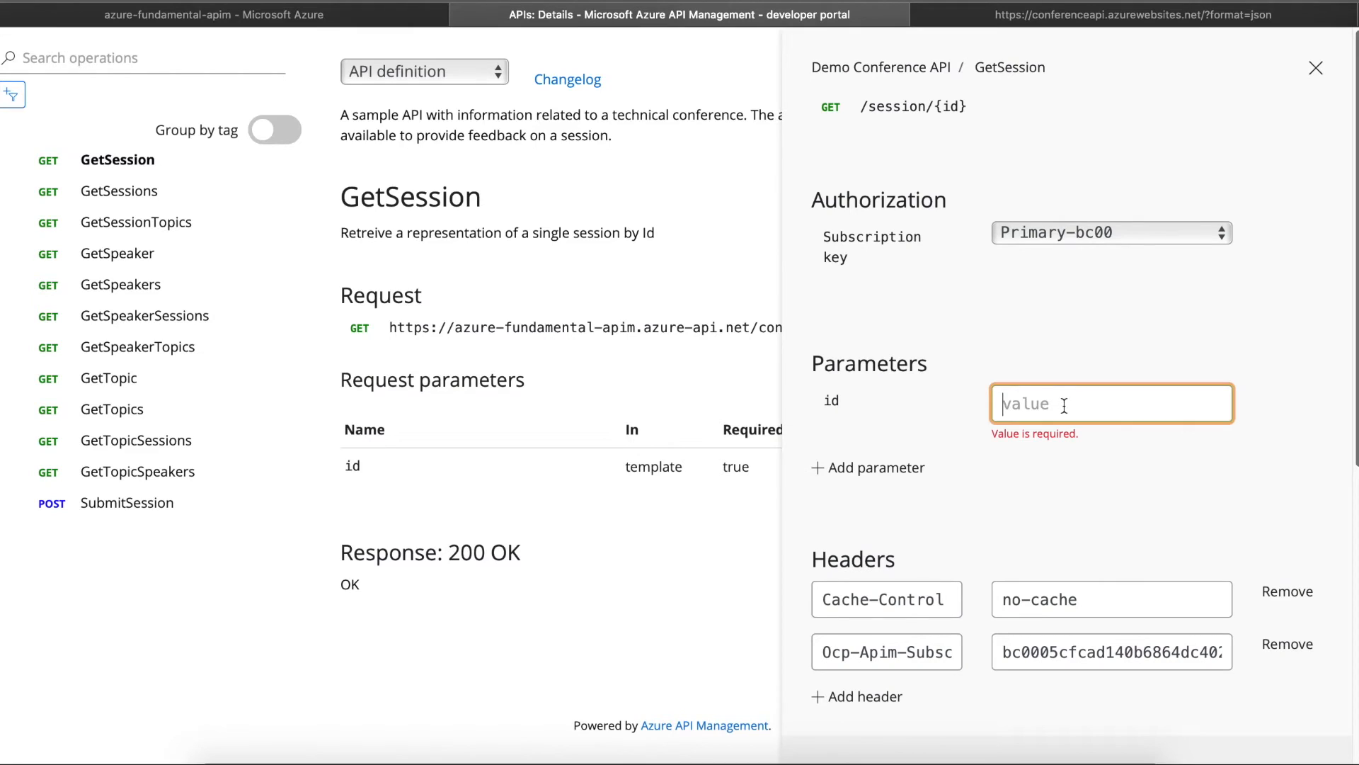
type("100")
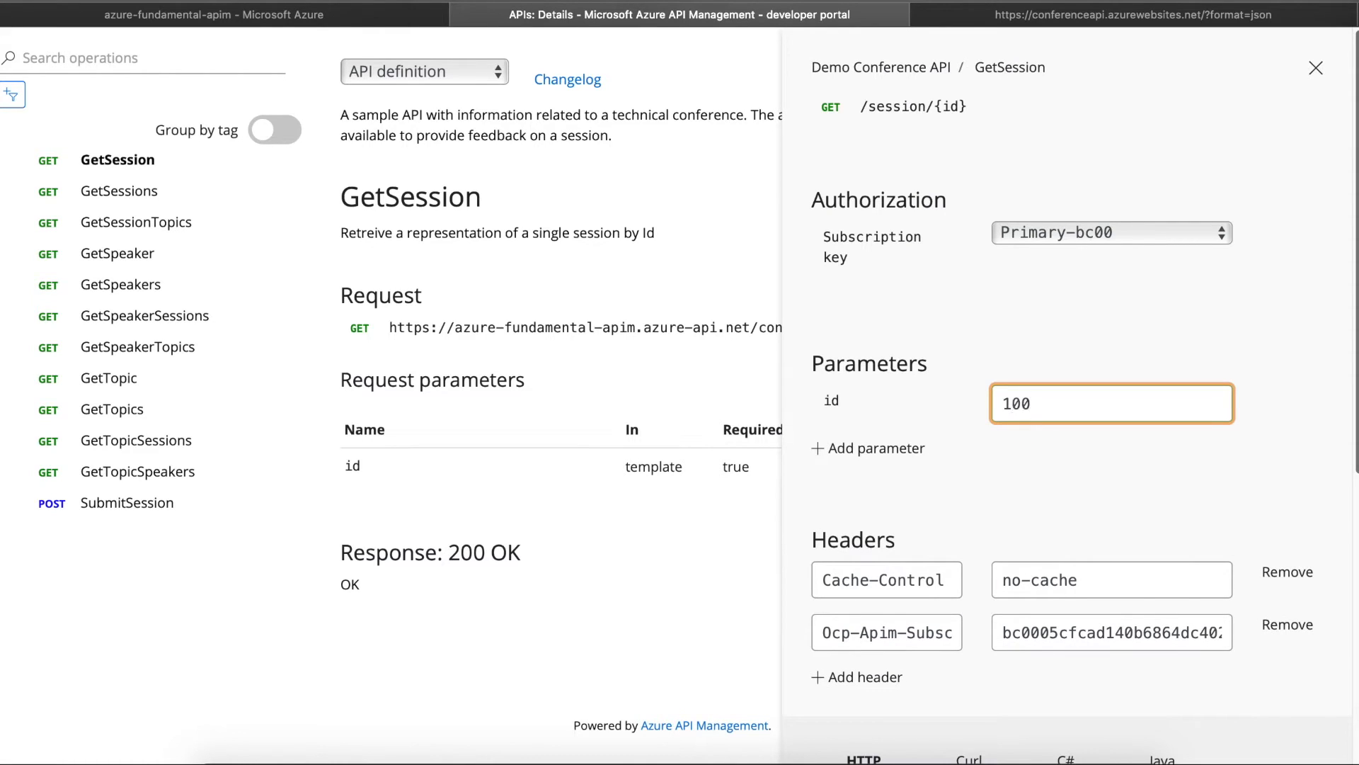
scroll(1345, 365, "down", 7)
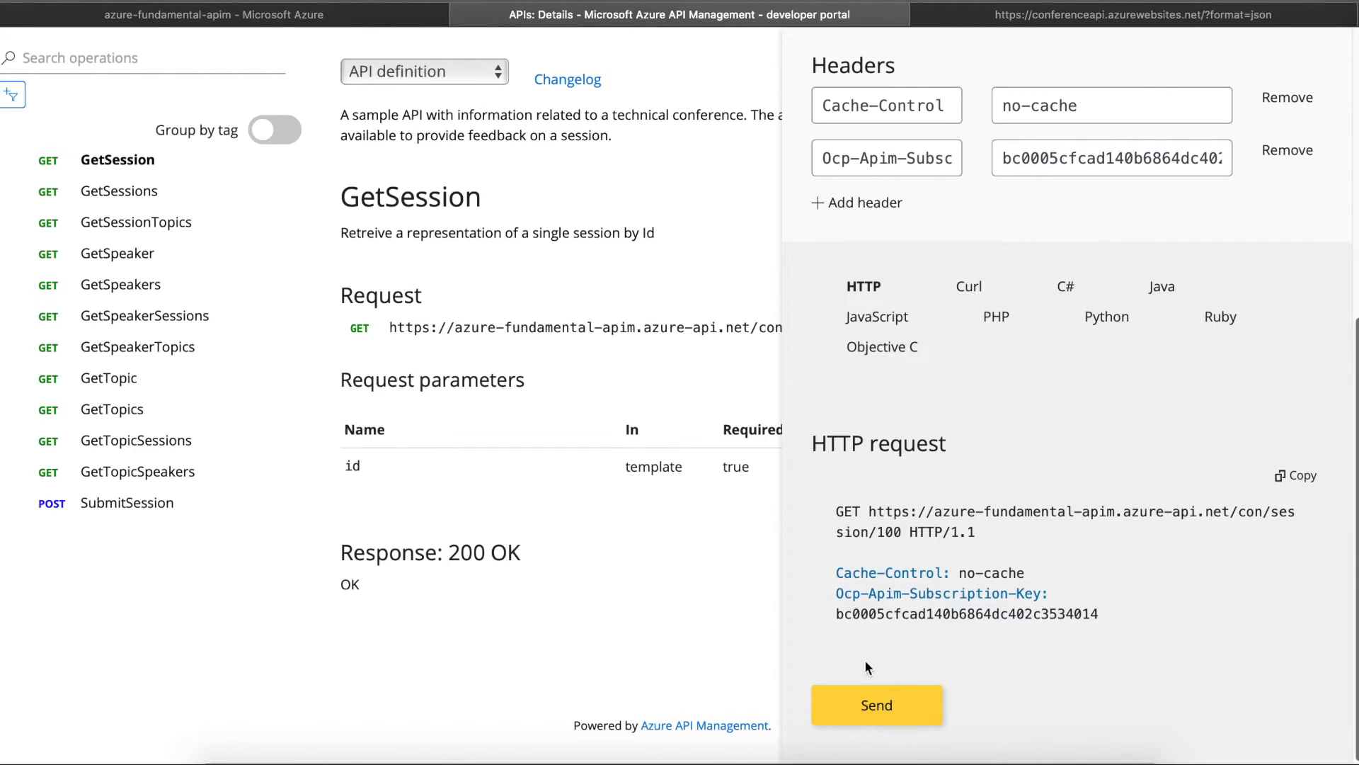
left_click(849, 705)
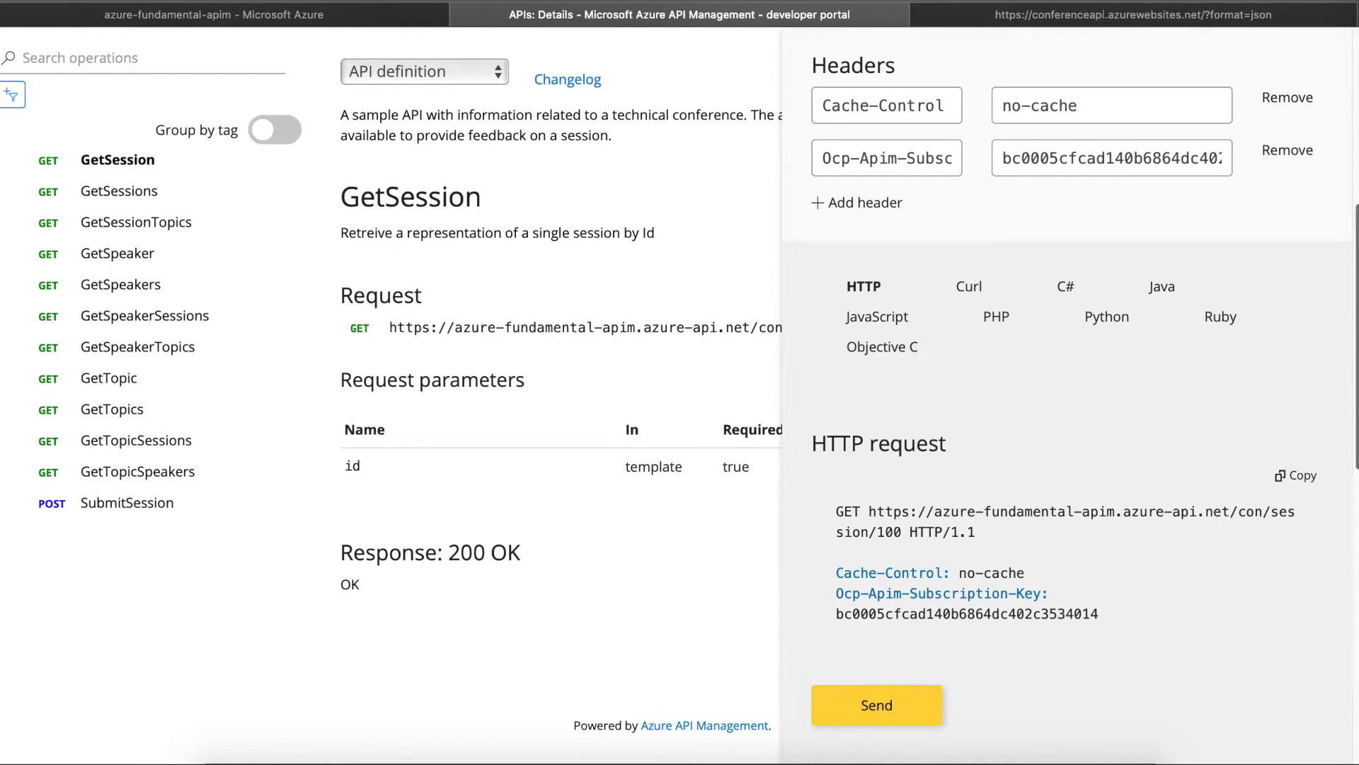
scroll(953, 289, "down", 11)
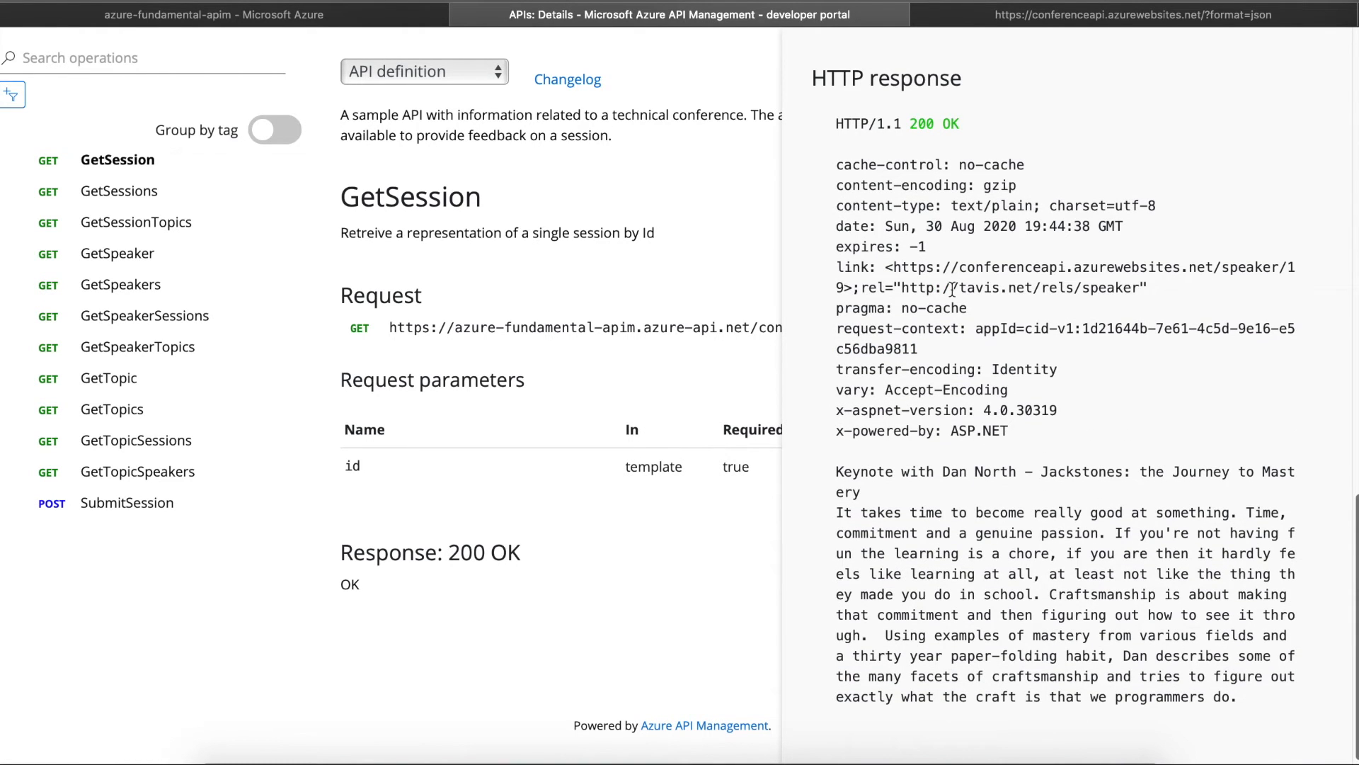
left_click_drag(835, 471, 1255, 684)
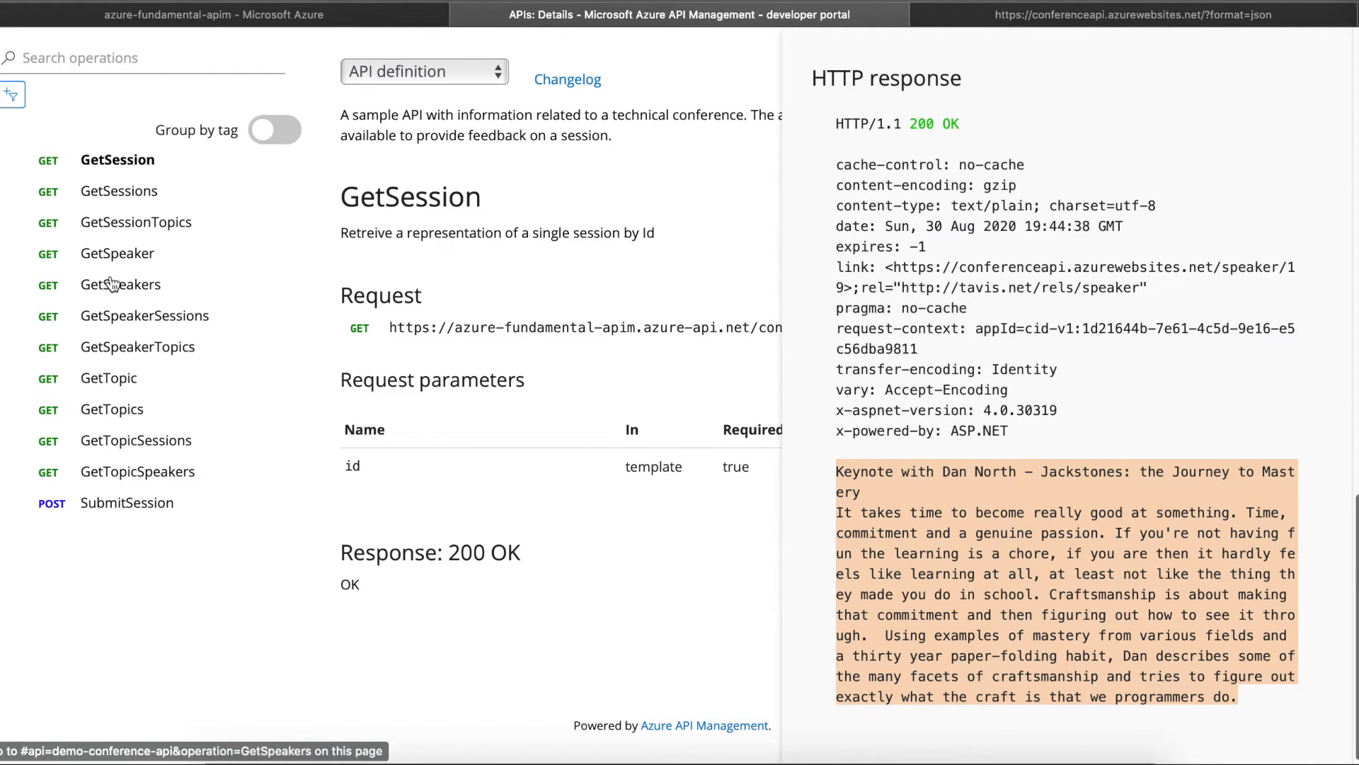
- Send a GetSpeakers test request and review the 200 OK speakers list, then return to Azure
left_click(124, 190)
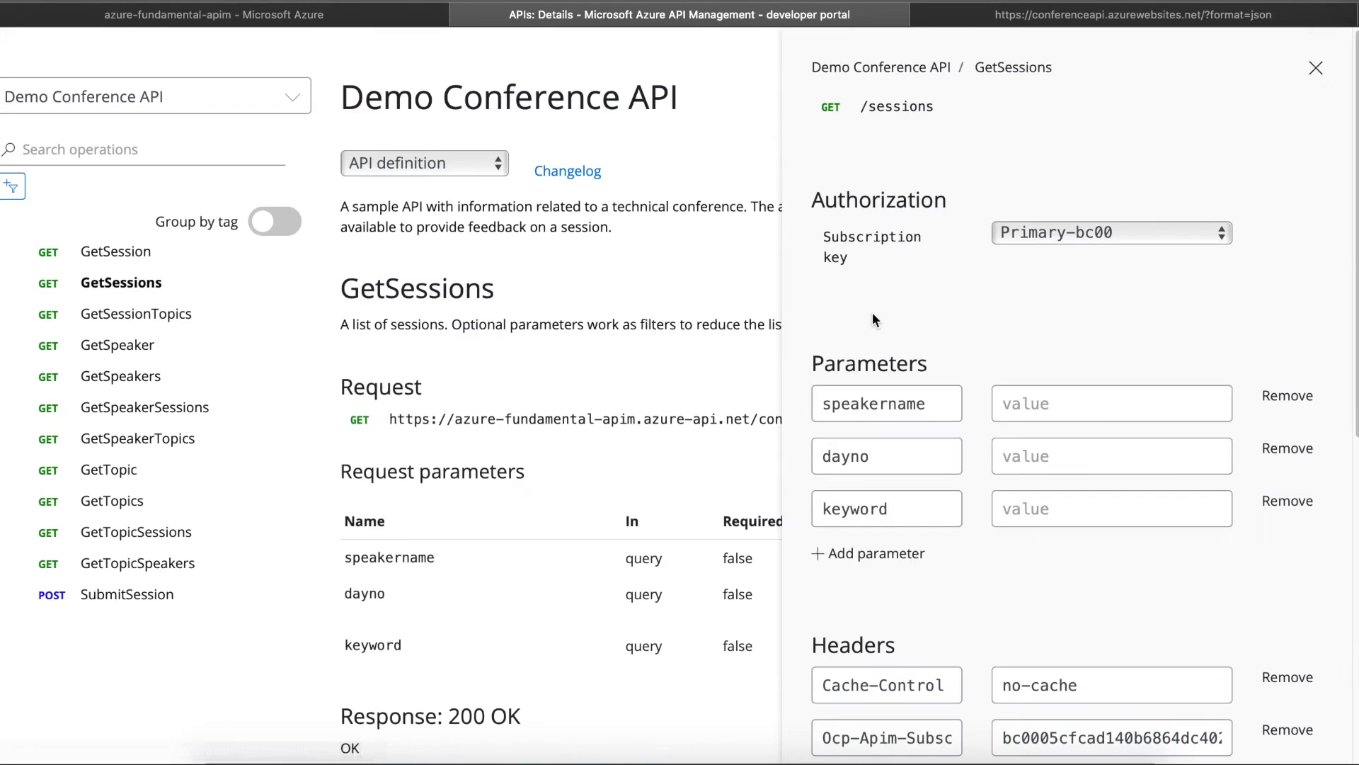
left_click(1094, 399)
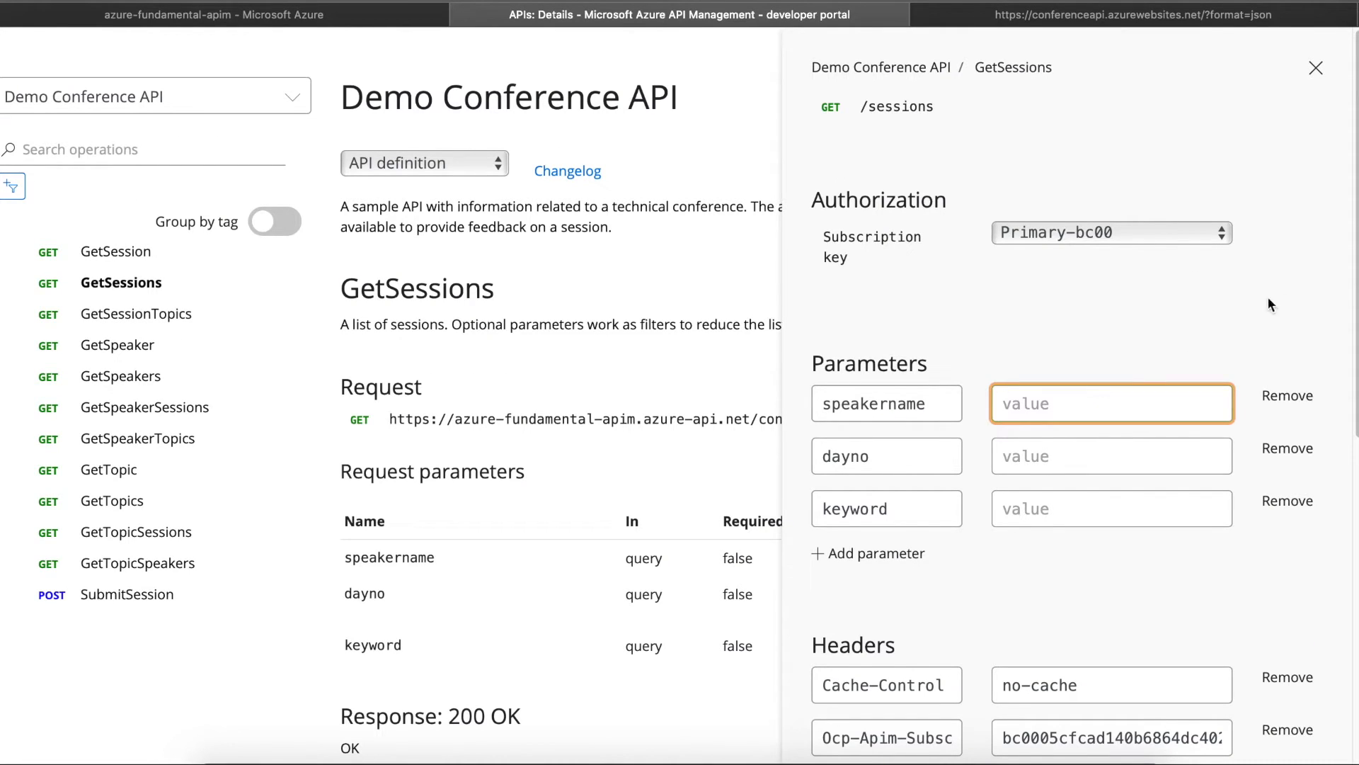
left_click(129, 381)
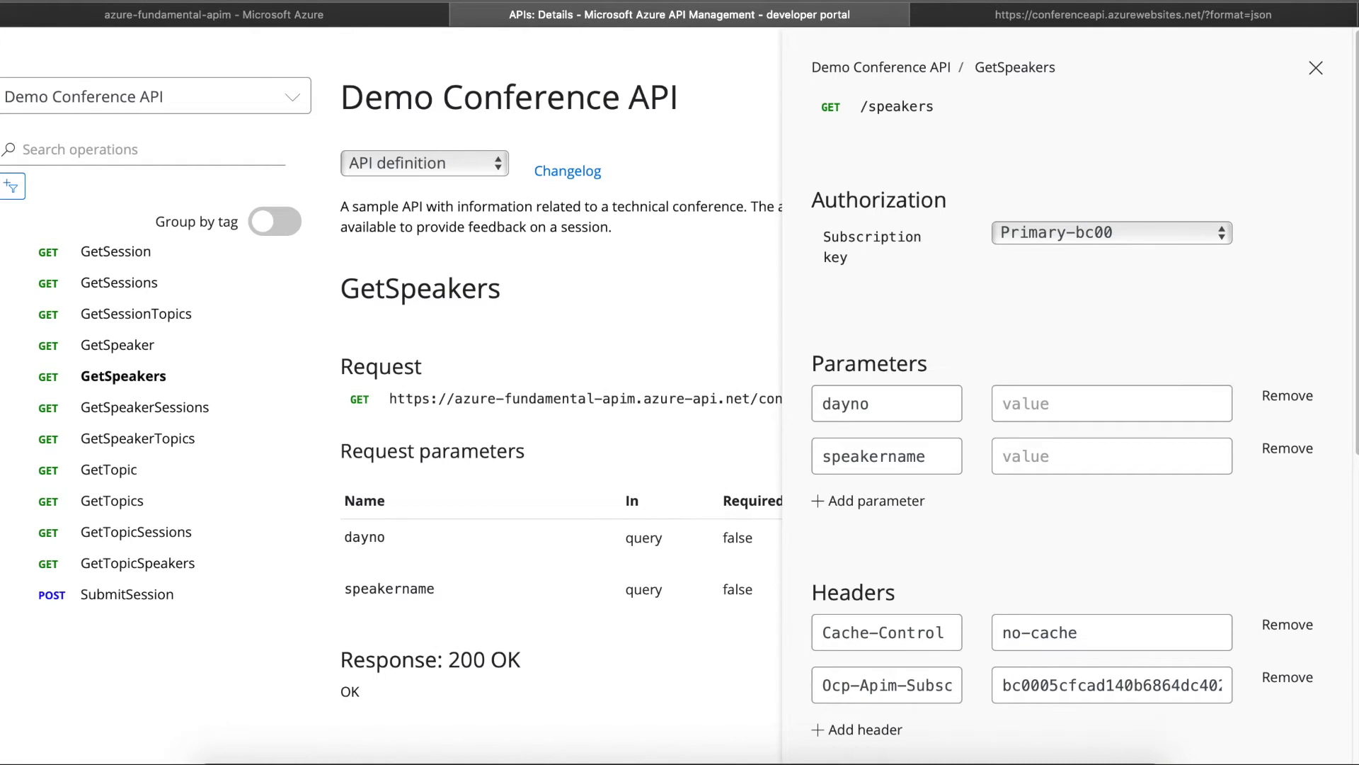
scroll(1344, 736, "down", 8)
left_click(877, 707)
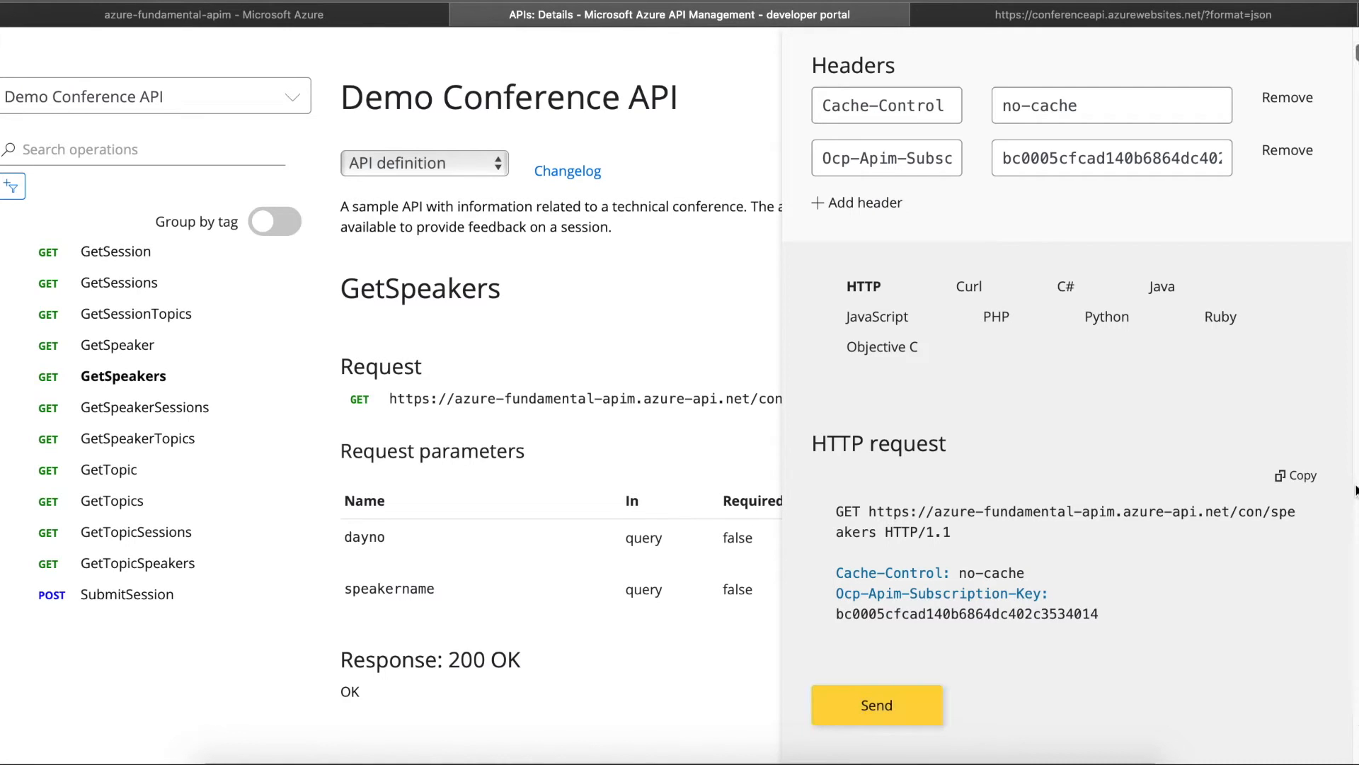
scroll(1069, 397, "down", 15)
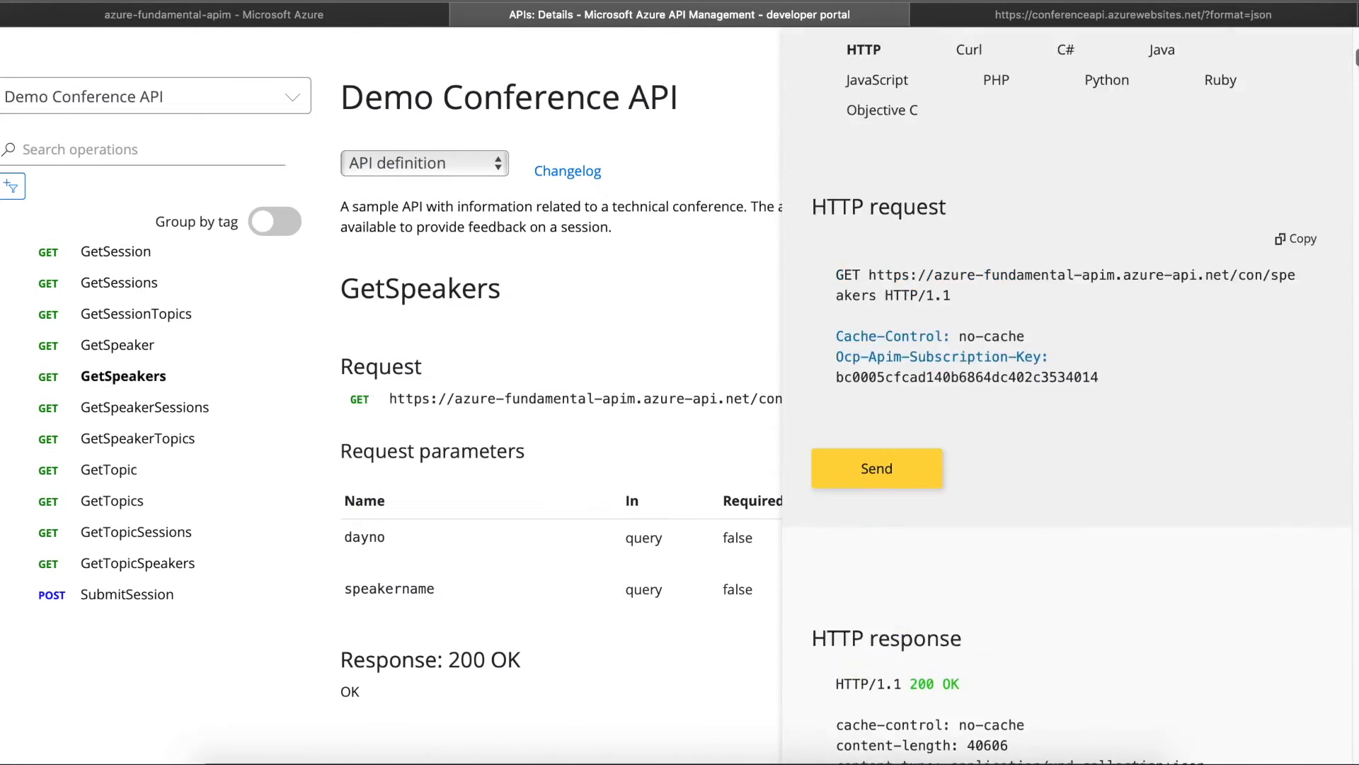
scroll(1069, 396, "down", 20)
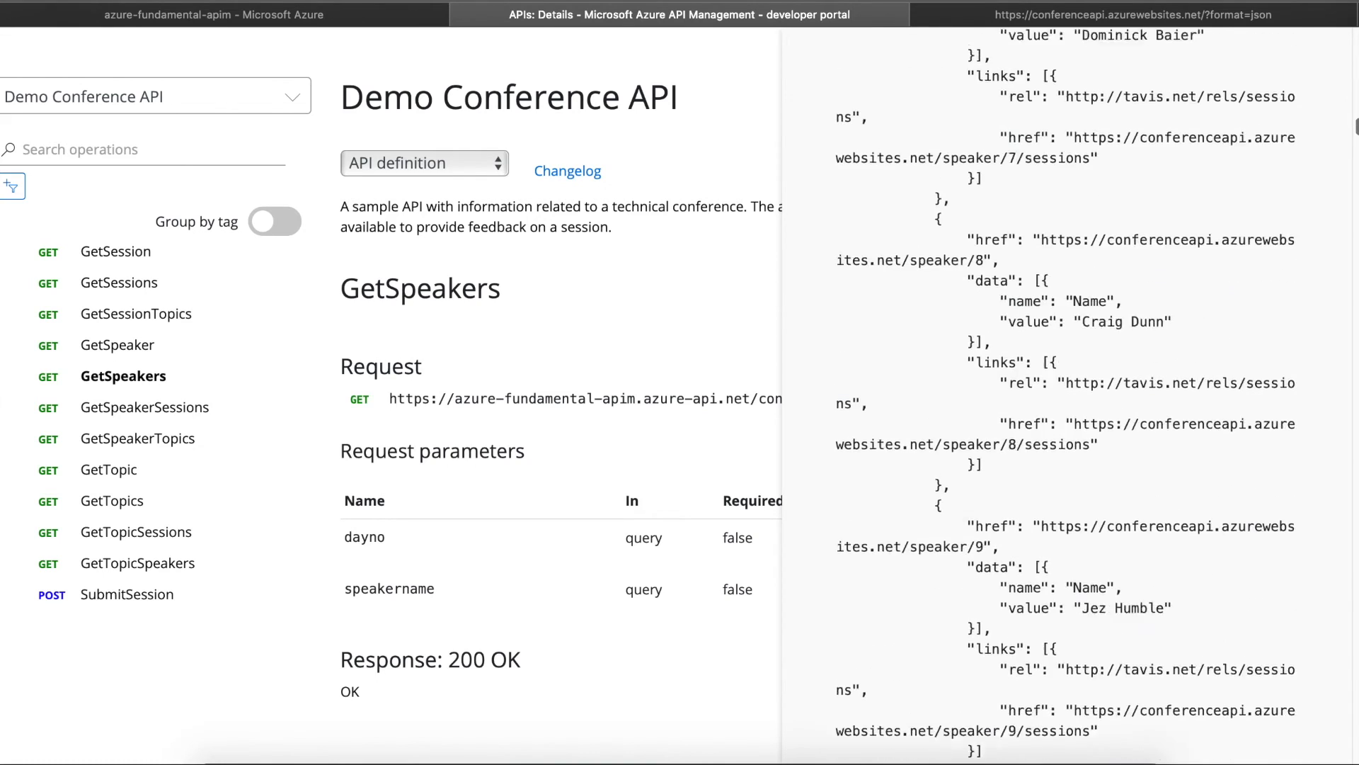
scroll(1068, 396, "up", 20)
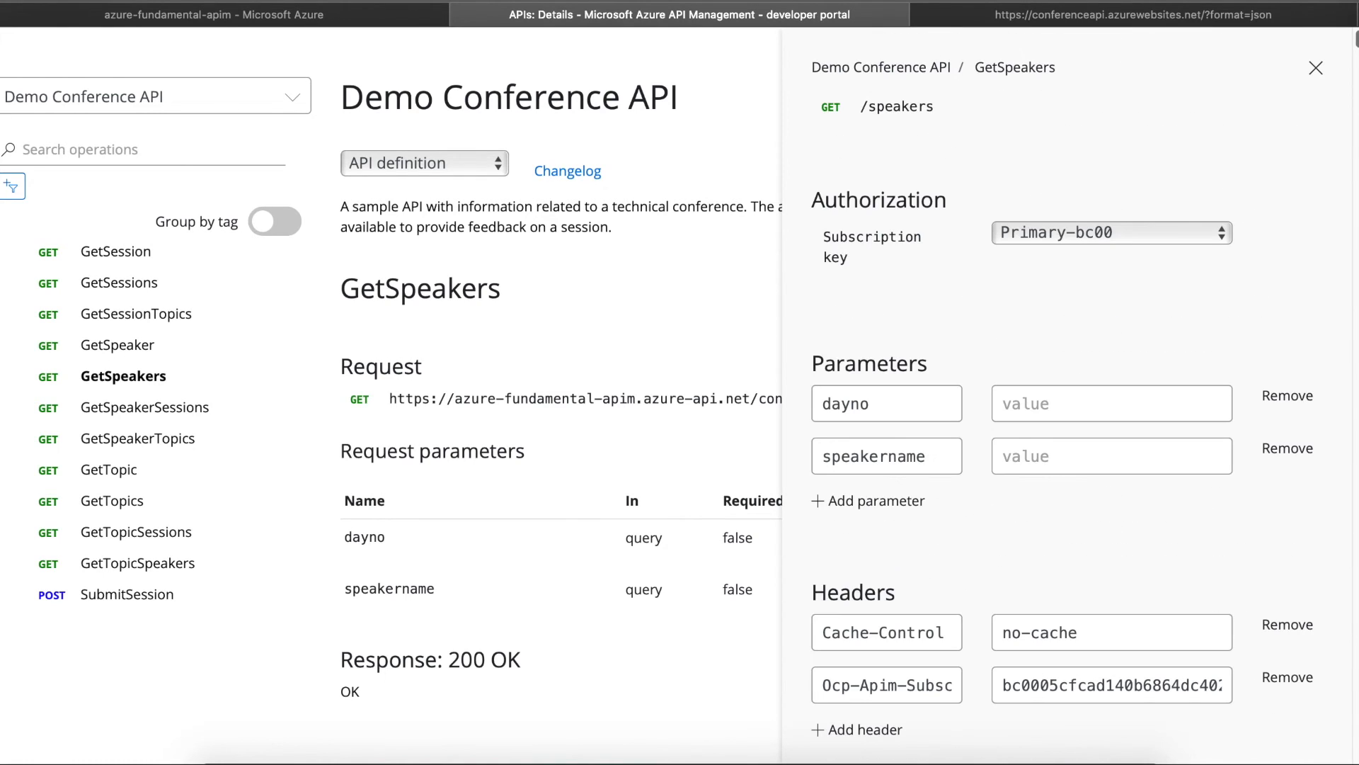
left_click(298, 17)
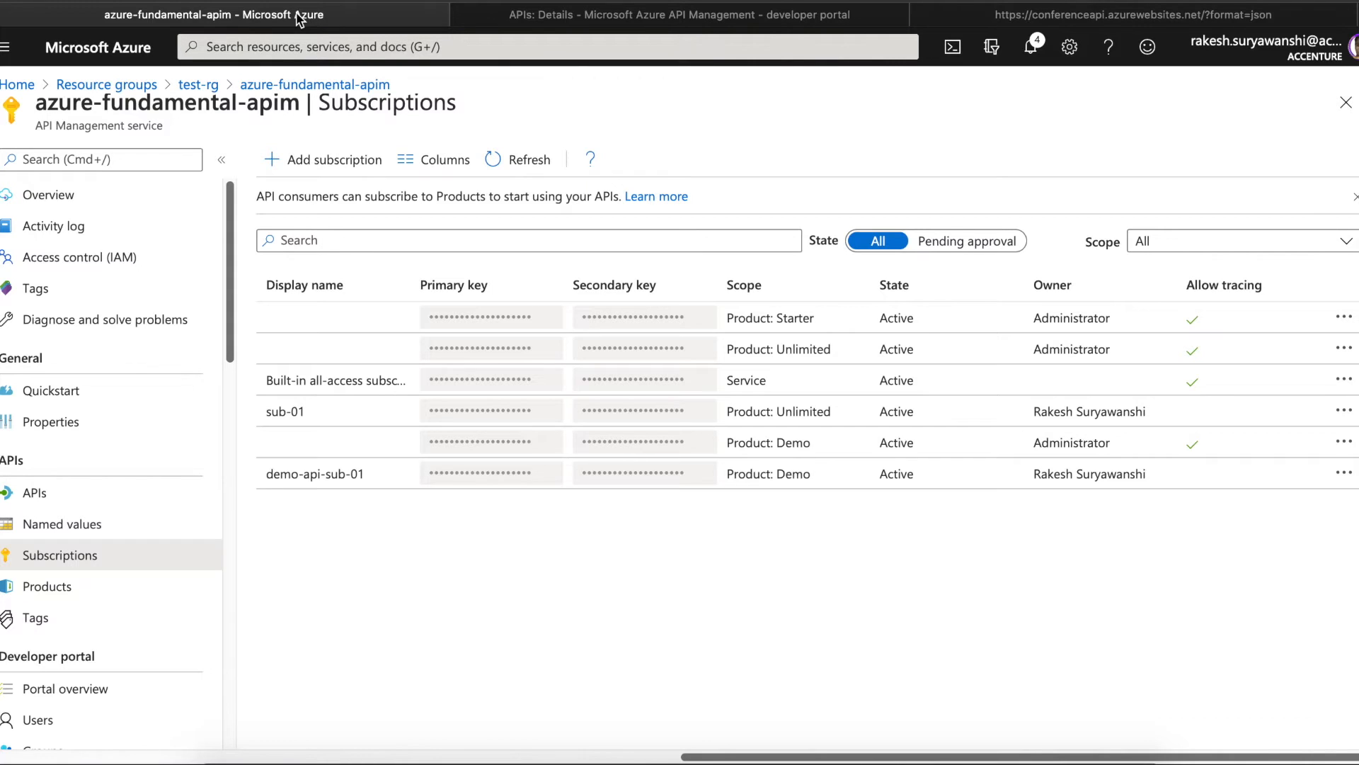
- Open Demo Conference API from the API Management service's APIs list
left_click(64, 492)
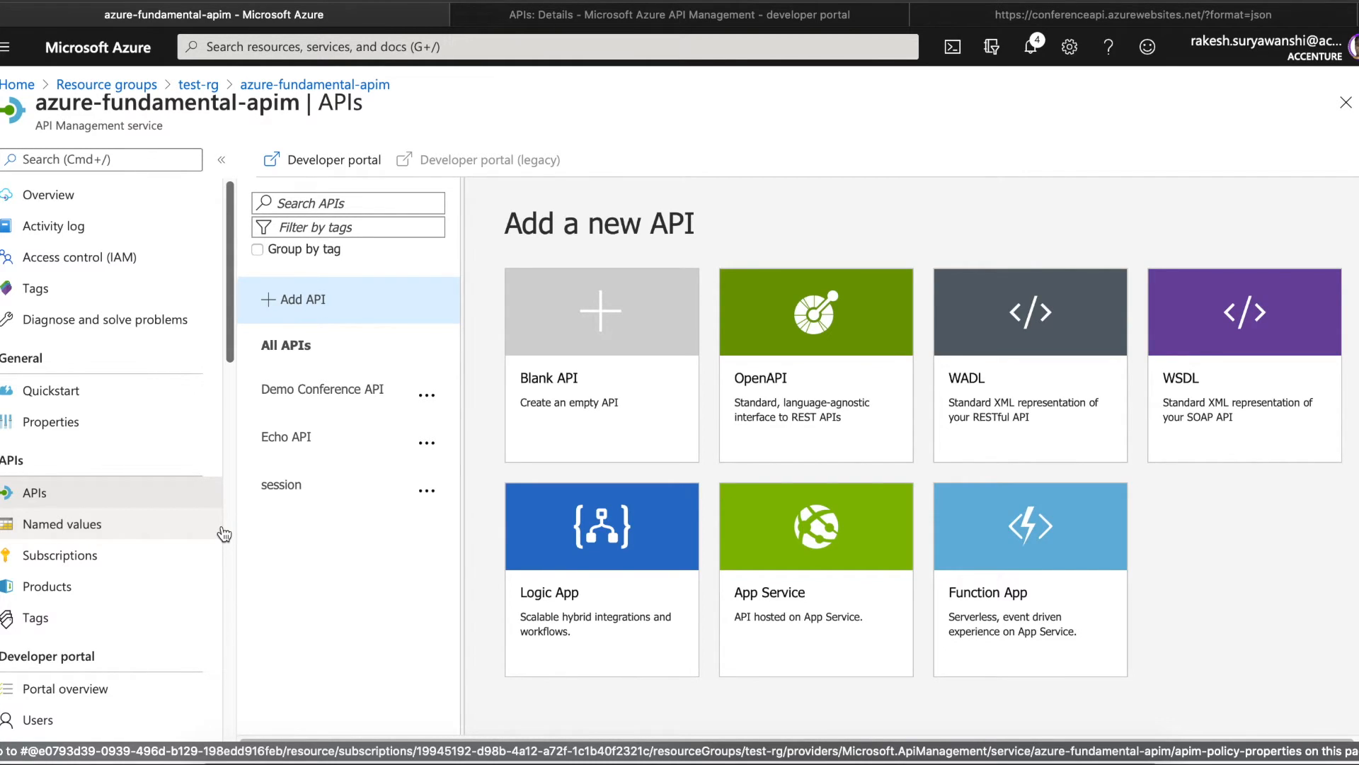
left_click(349, 398)
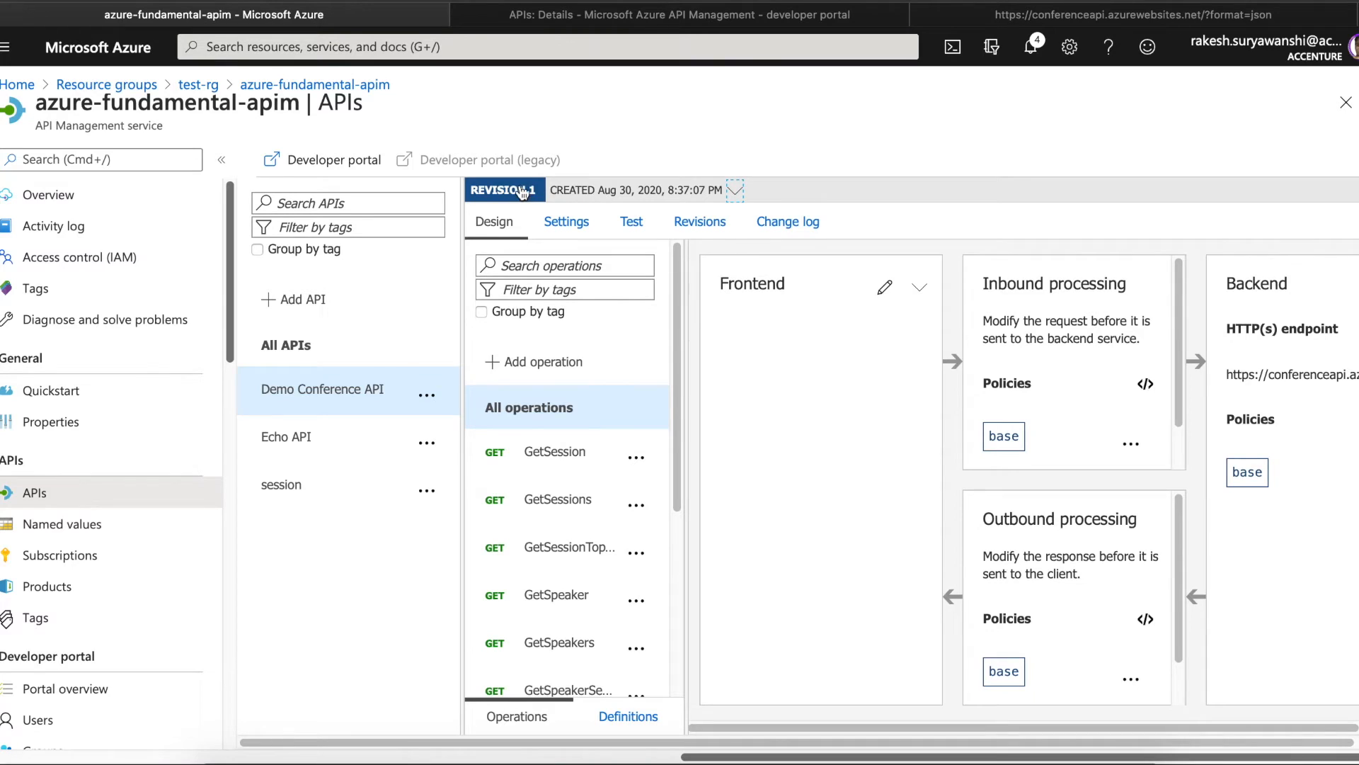
left_click(736, 192)
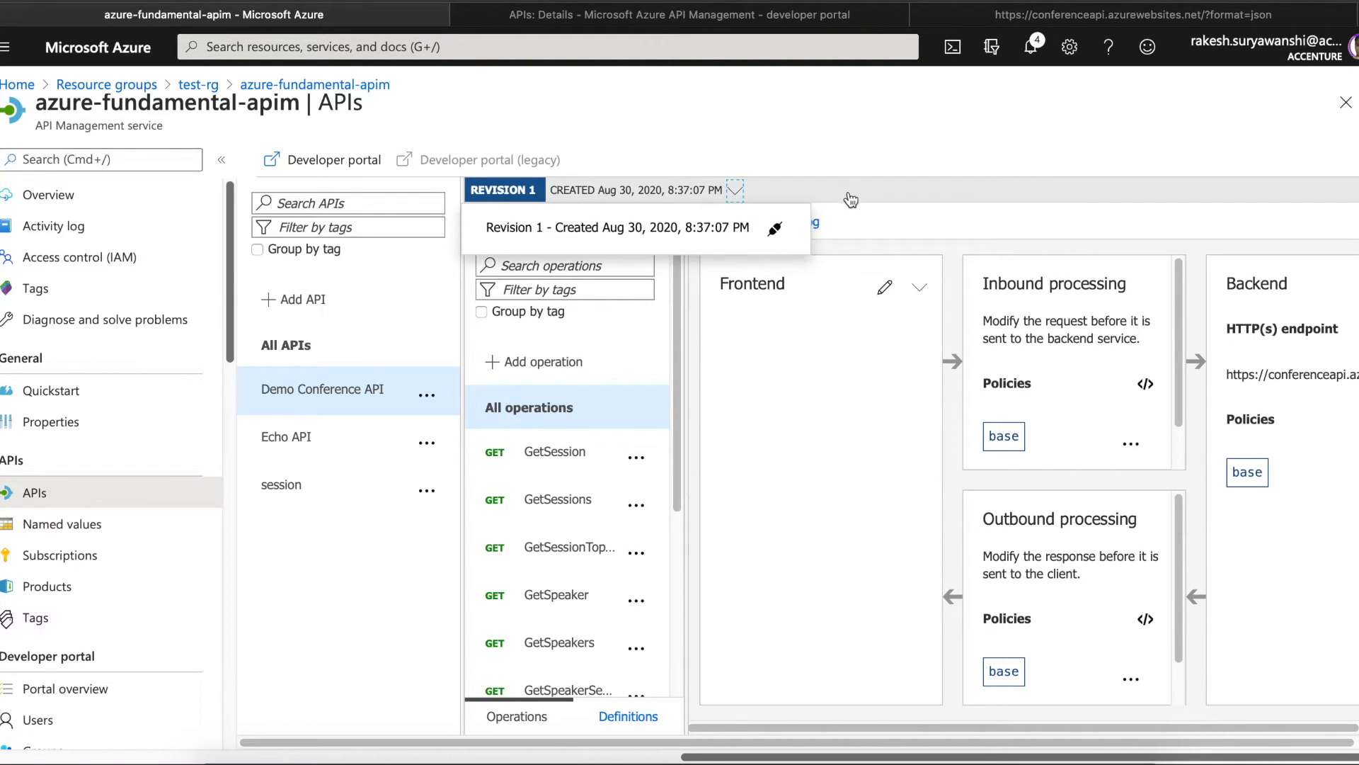
left_click(349, 589)
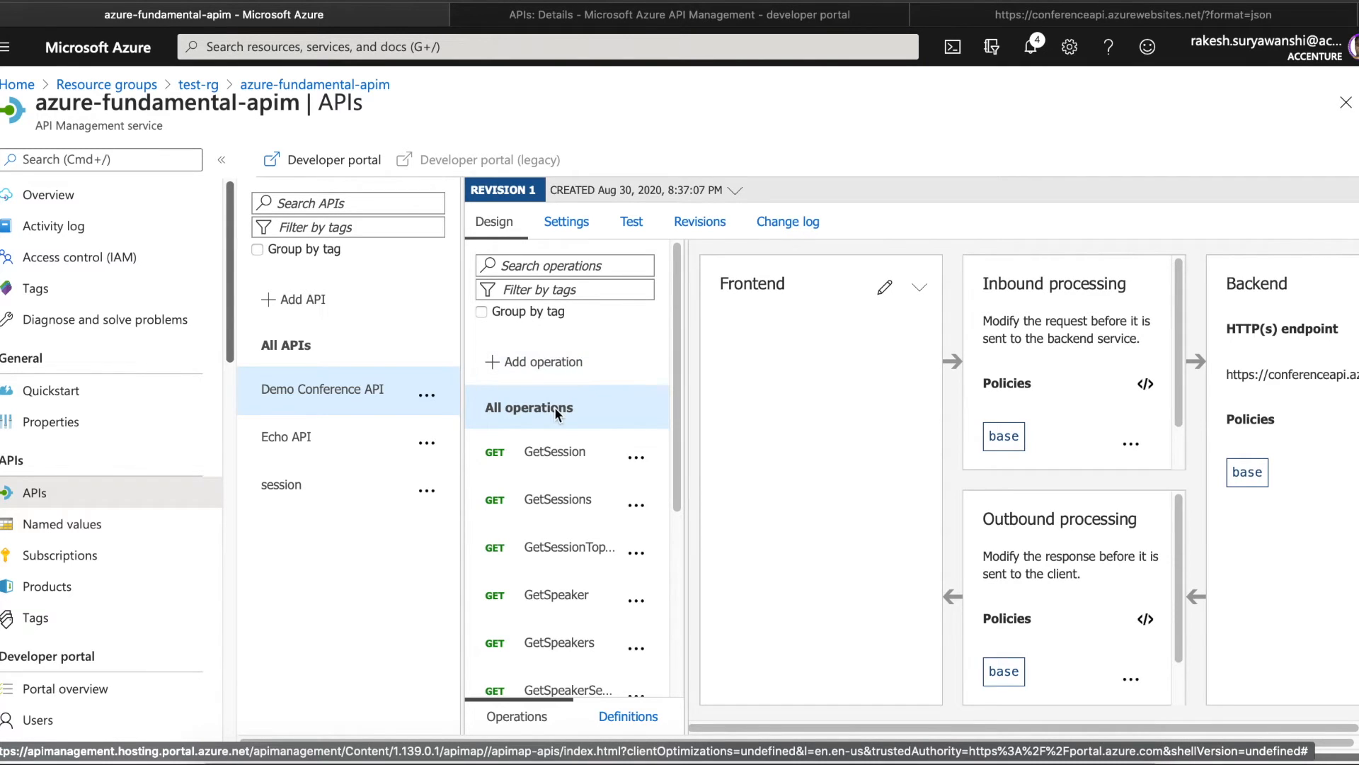
- Review revision 1 in the Revisions table, then add revision 2 with description r2
left_click(701, 221)
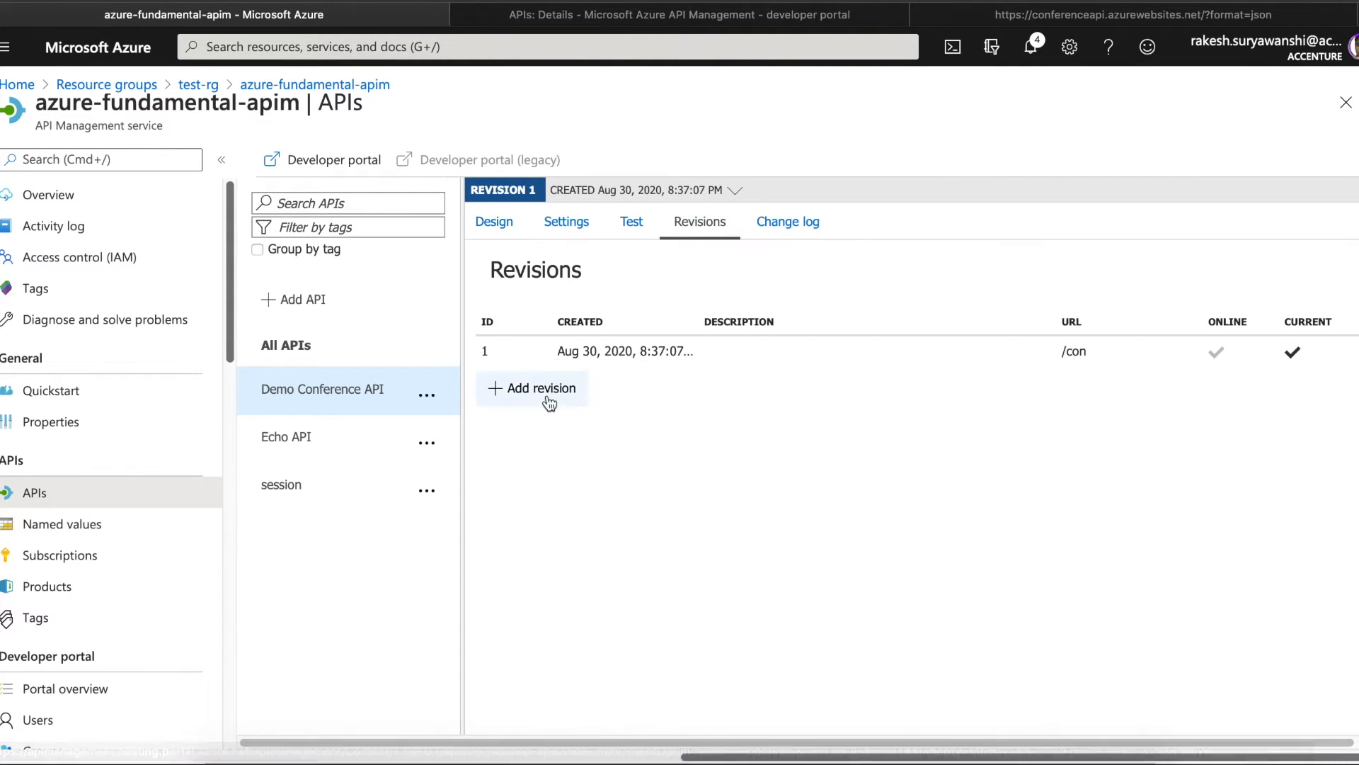
left_click_drag(482, 348, 1223, 349)
left_click(1288, 359)
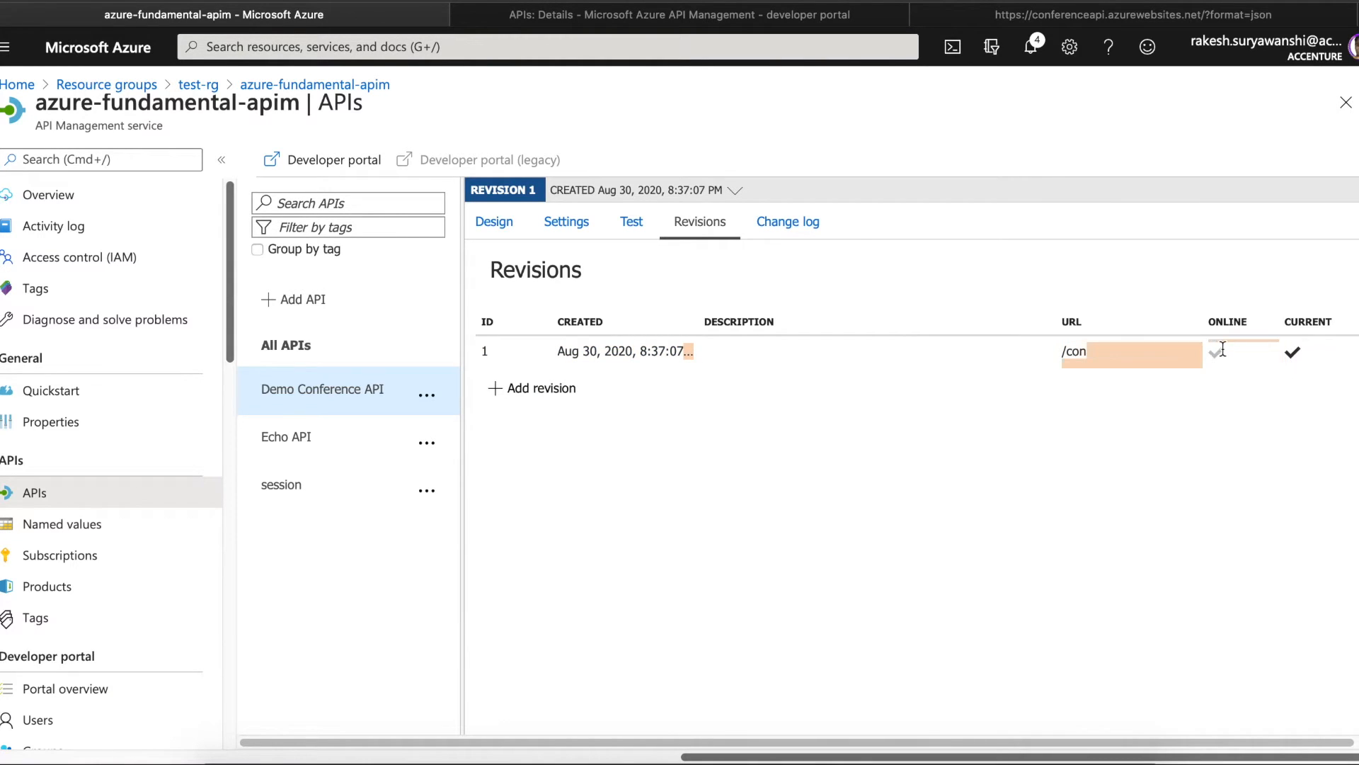
left_click(1281, 356)
left_click(543, 390)
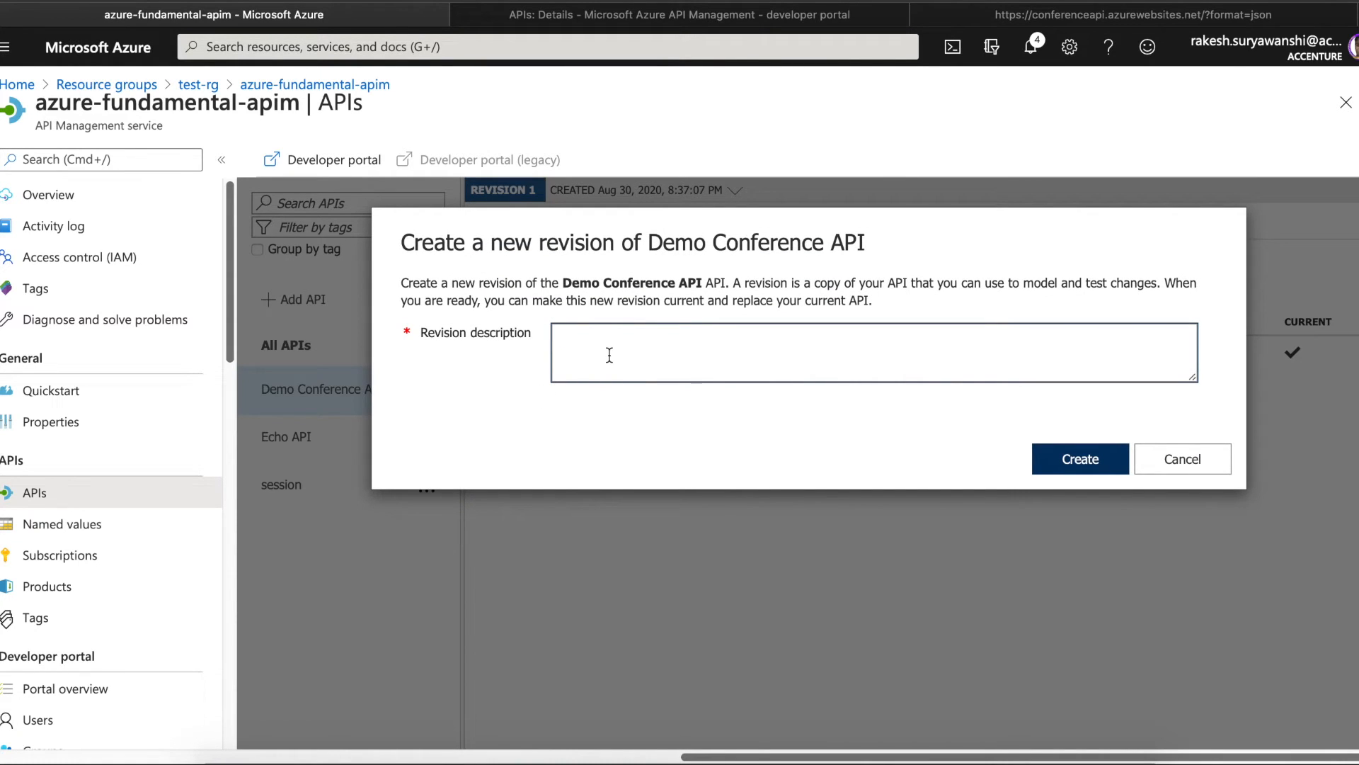
type("r1")
key("BackSpace")
type("2")
left_click(1058, 463)
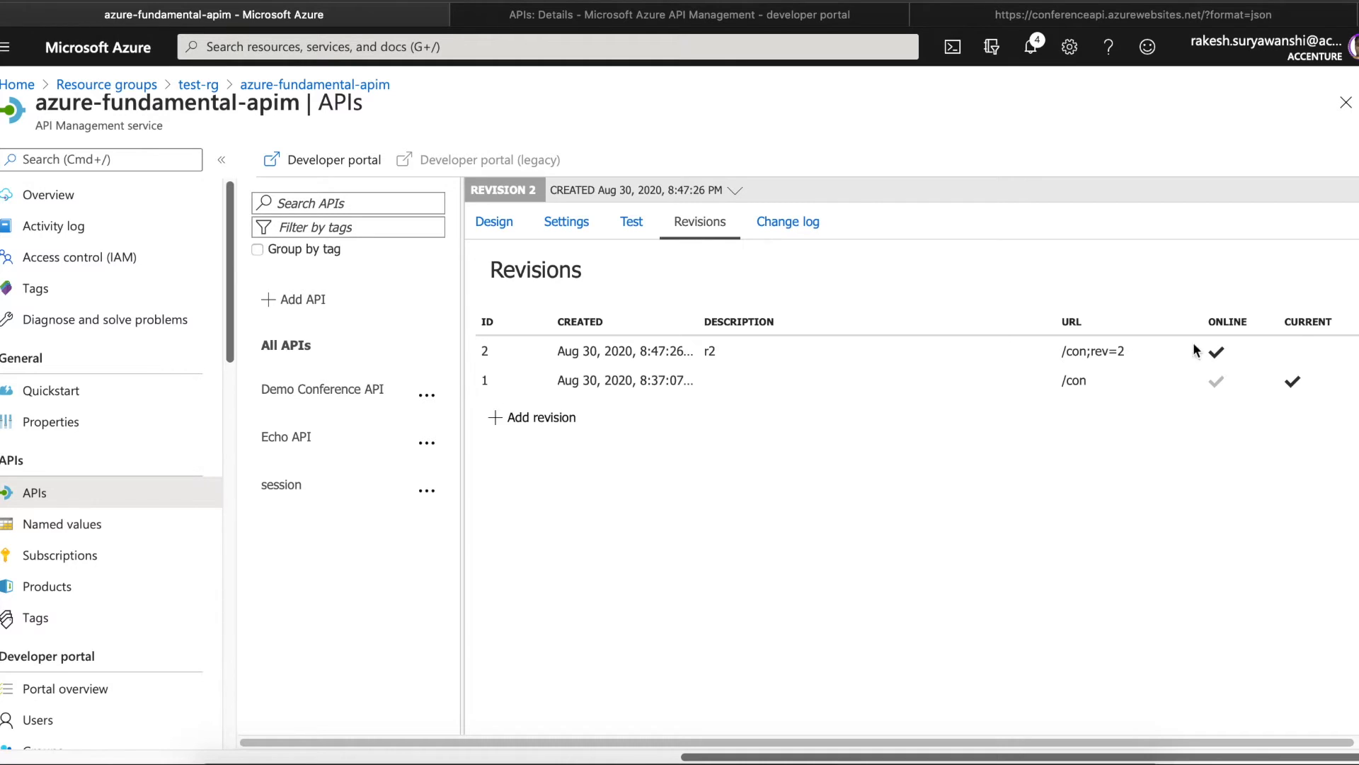
left_click(1354, 354)
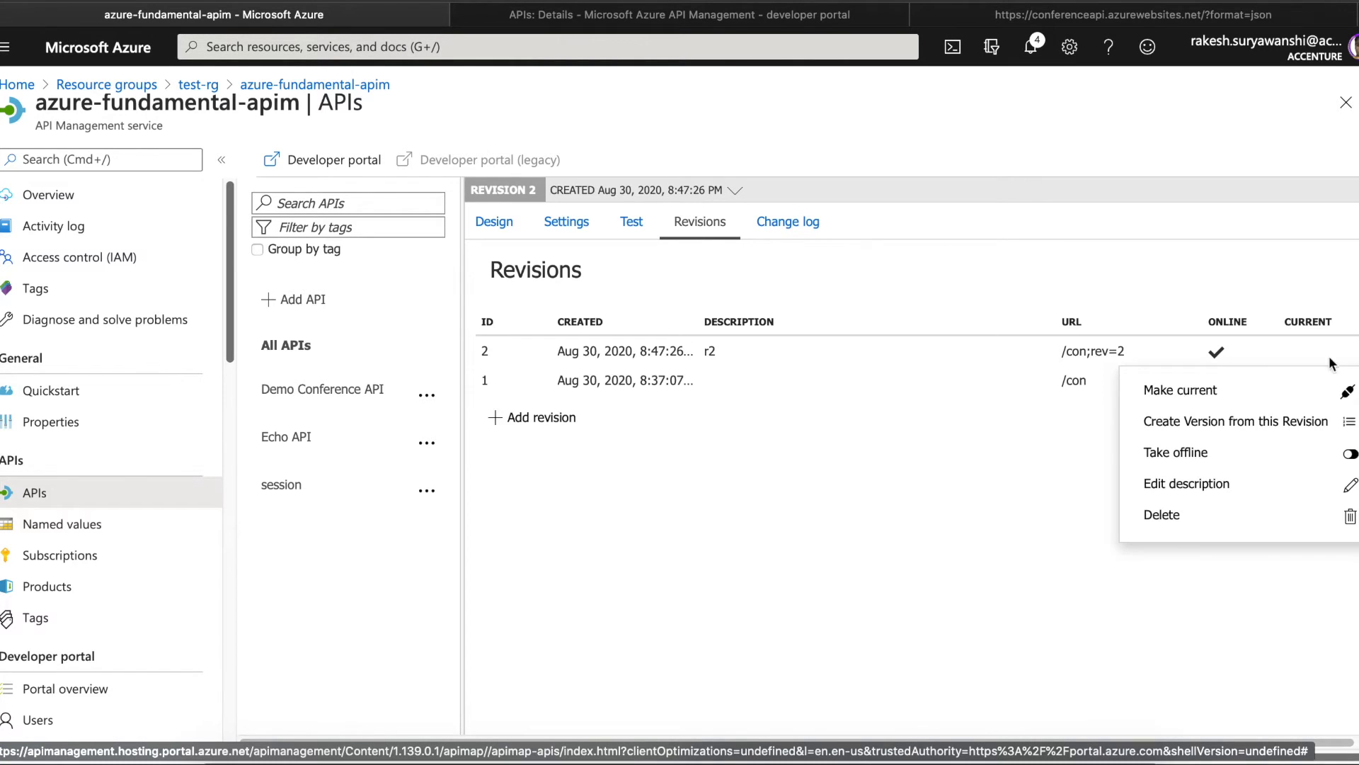
left_click(1237, 398)
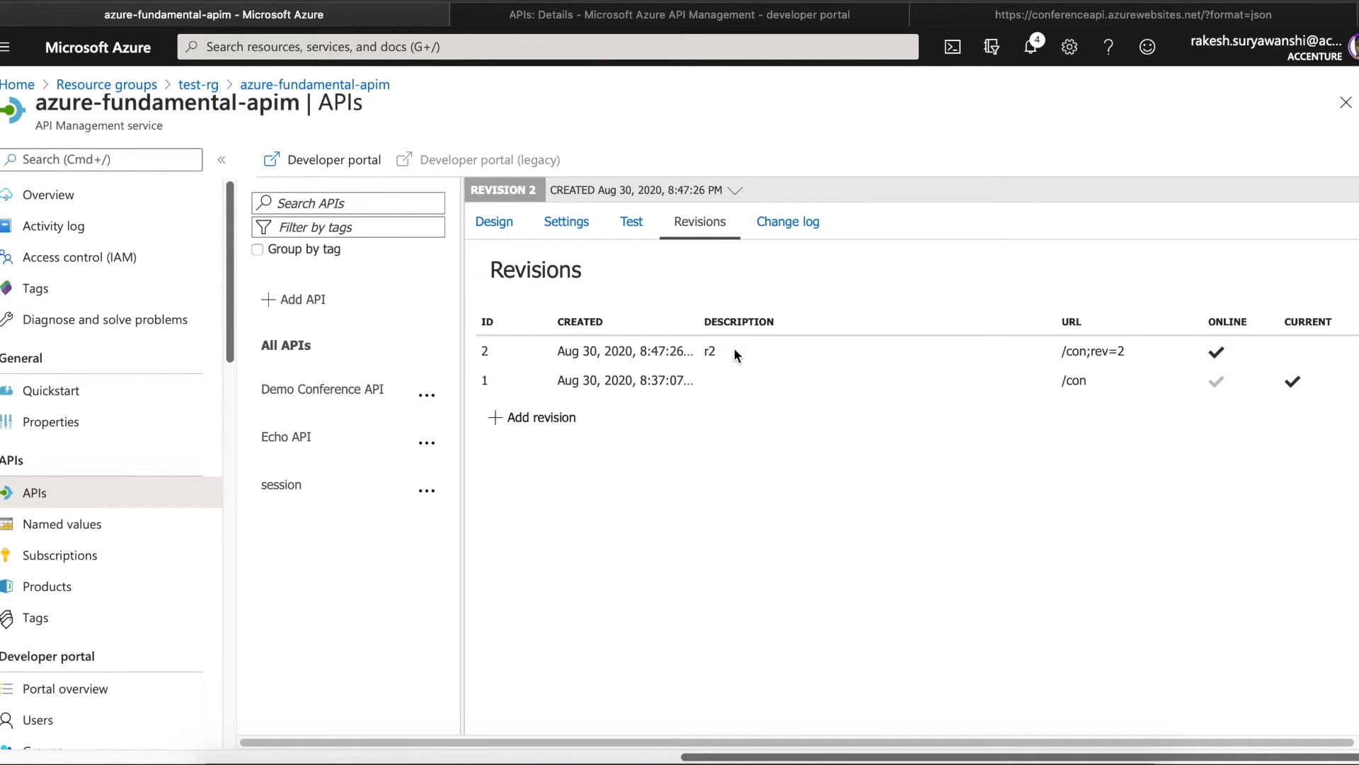
left_click(1125, 351)
left_click_drag(1126, 351, 1062, 350)
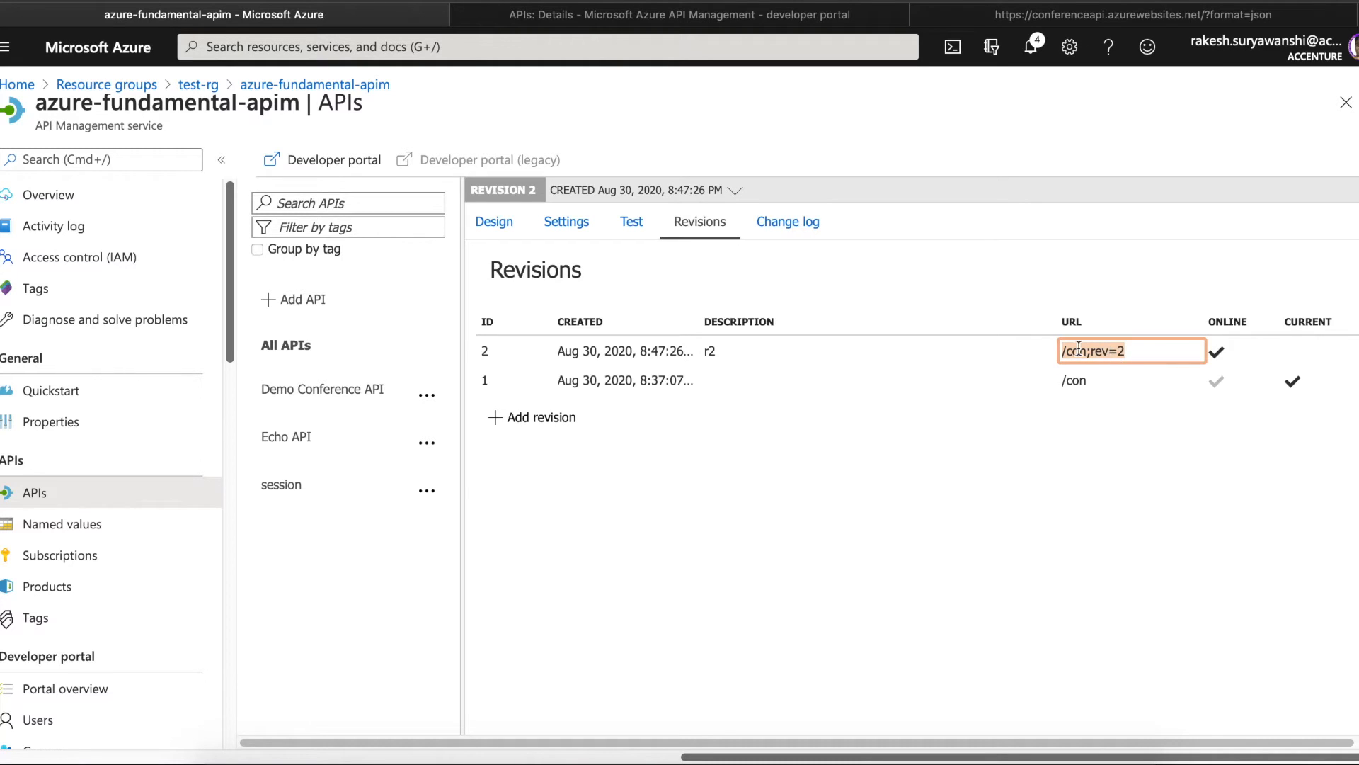
left_click(1086, 362)
left_click_drag(1127, 353, 1050, 371)
left_click(1056, 411)
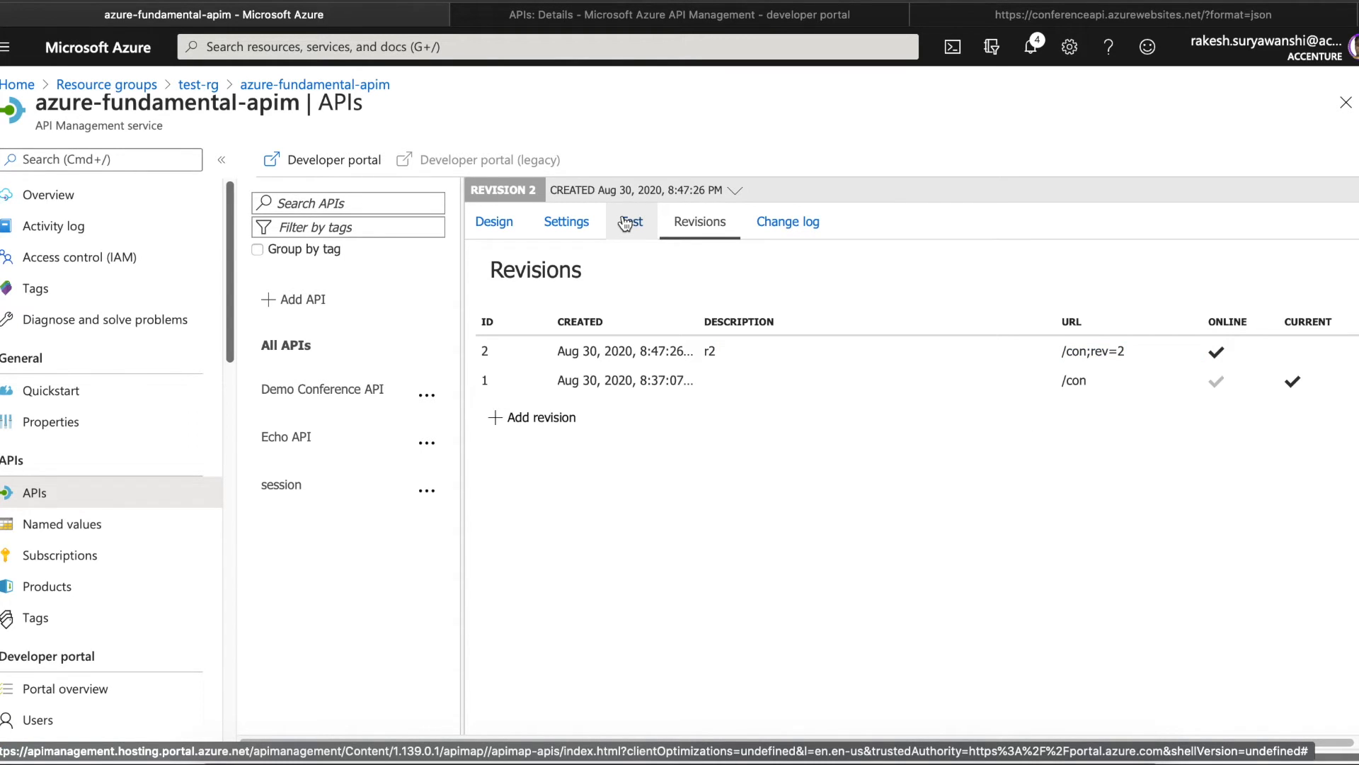
- Add and save a GET operation named demosession with URL path demo
left_click(499, 224)
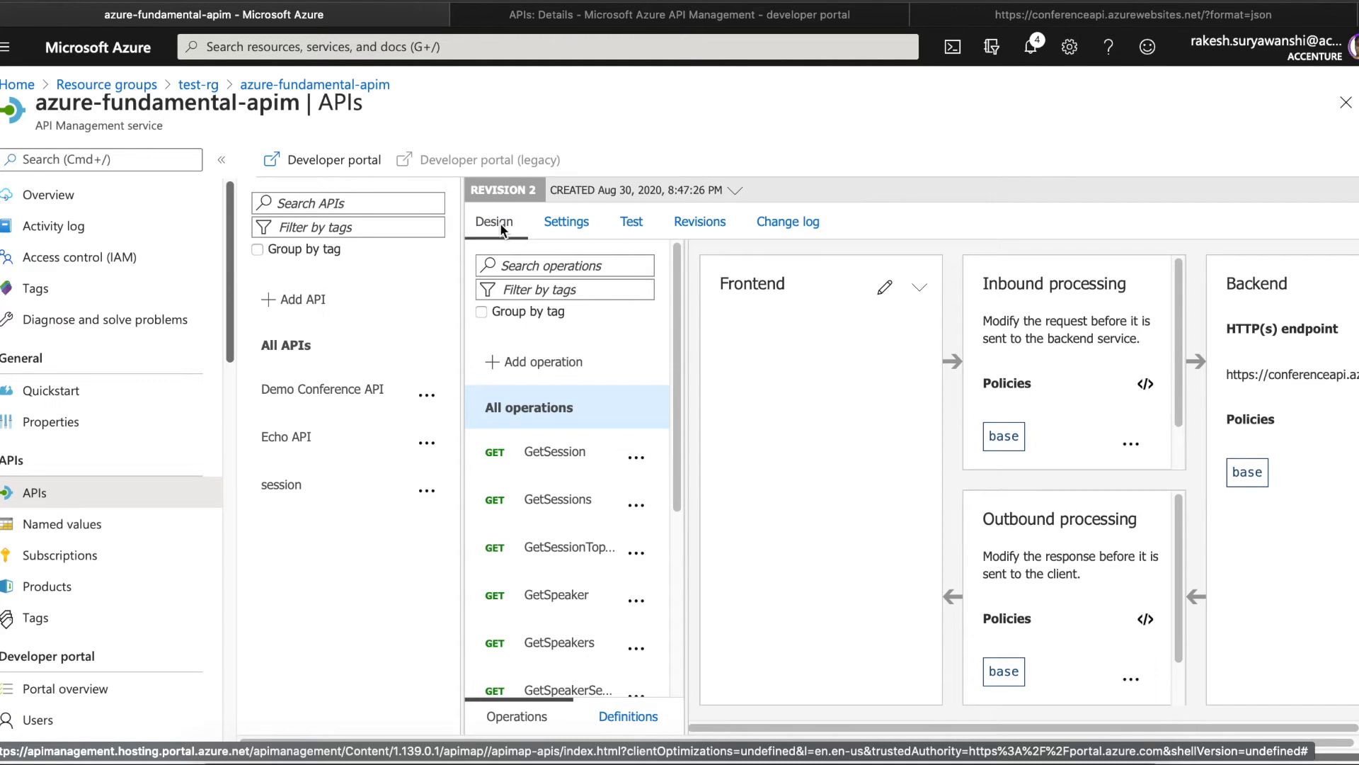
left_click(536, 375)
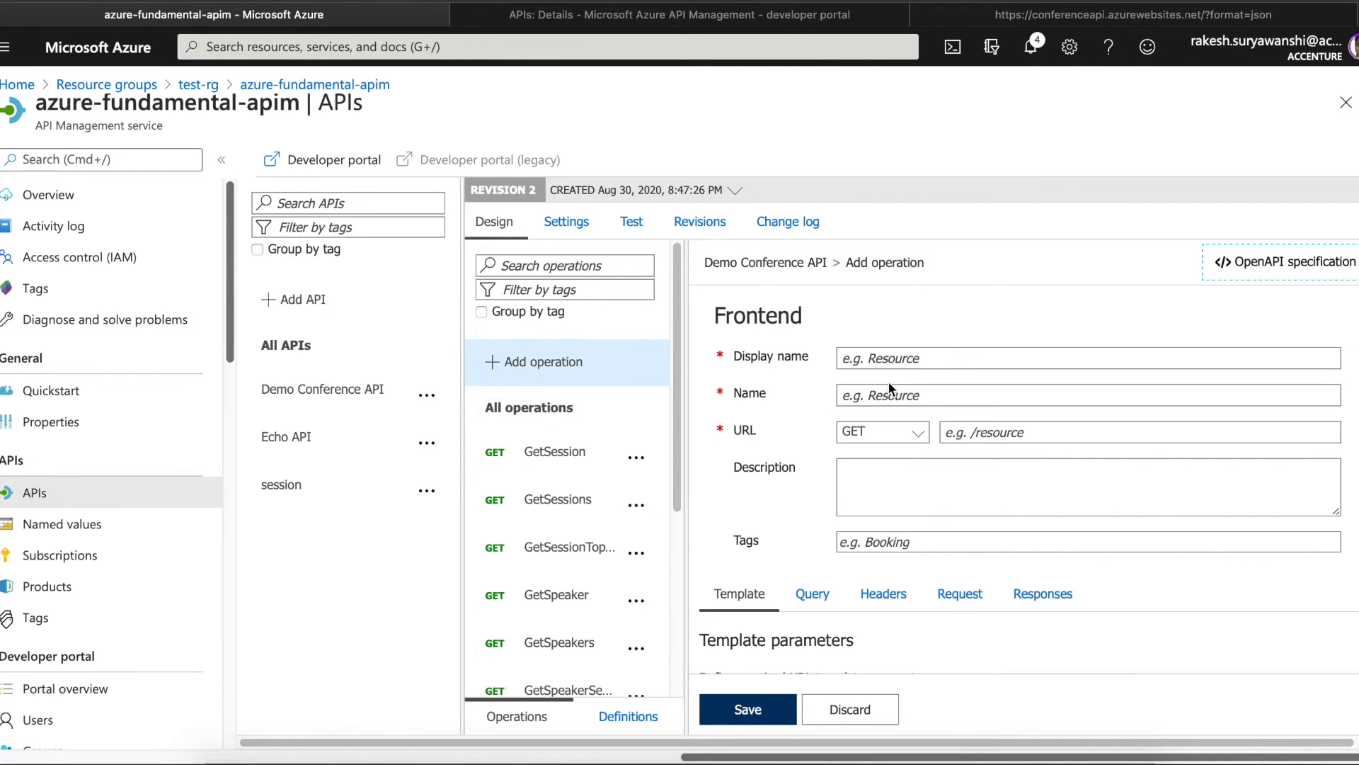
left_click(878, 349)
type("demo")
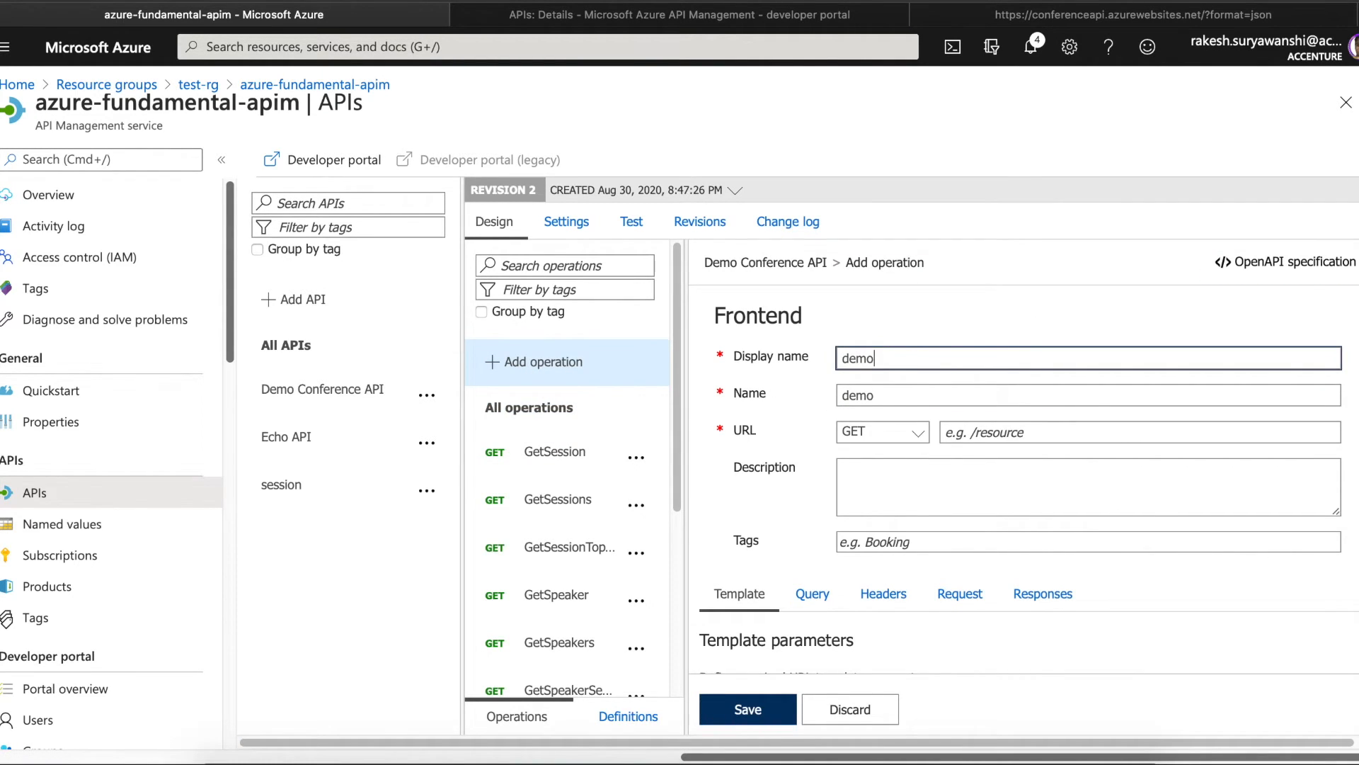
type("session")
key("BackSpace")
key("BackSpace")
key("BackSpace")
key("BackSpace")
key("BackSpace")
key("BackSpace")
key("BackSpace")
key("BackSpace")
key("BackSpace")
key("BackSpace")
key("BackSpace")
type("demosession")
left_click(985, 432)
type("se")
key("BackSpace")
key("BackSpace")
type("demo")
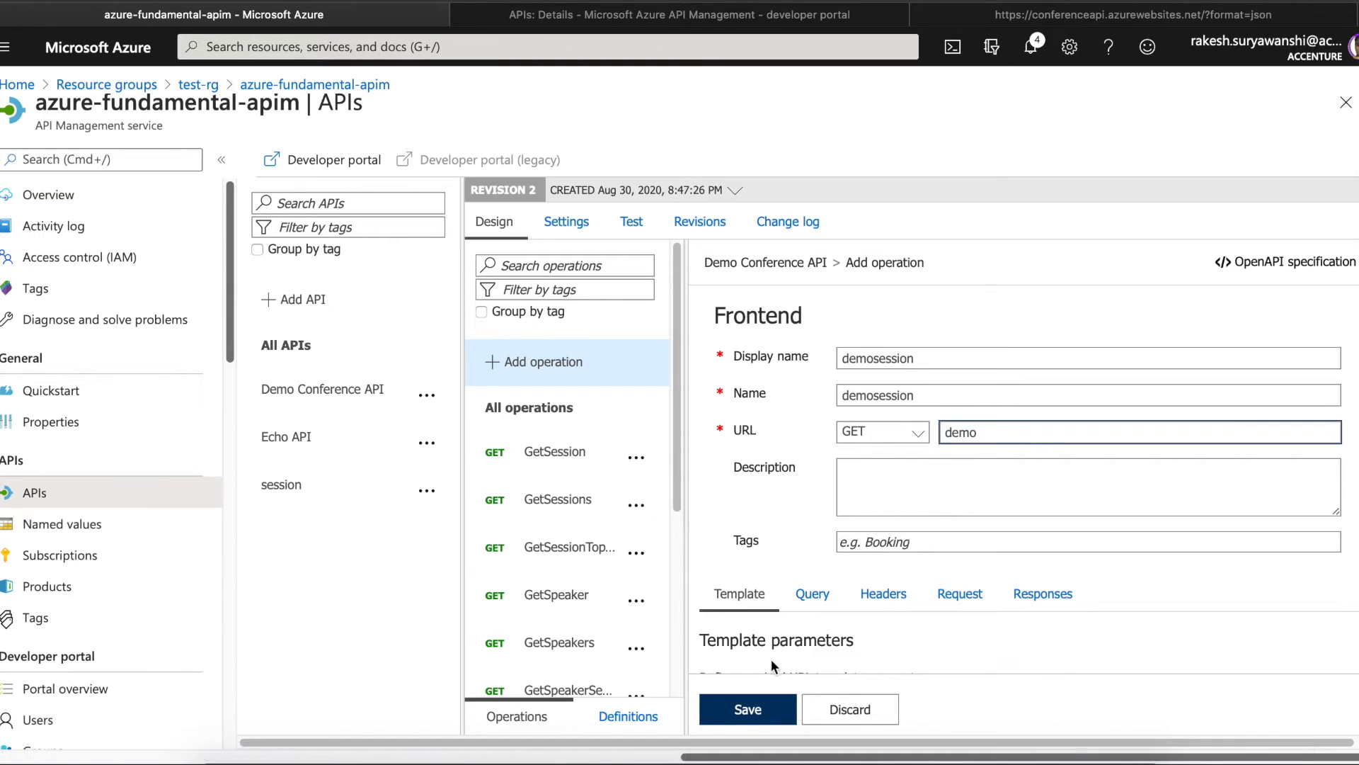
left_click(776, 712)
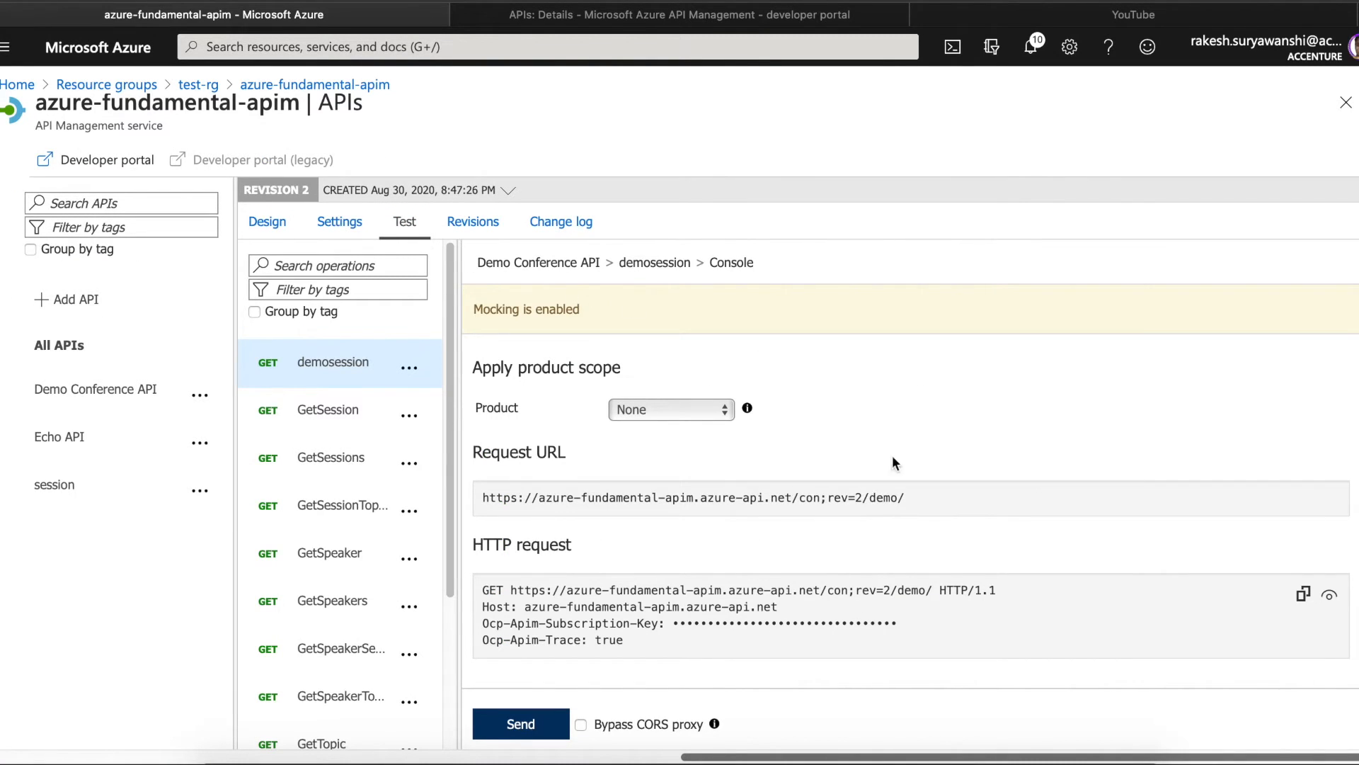
- Show the demosession operation's design in revision 2, with its 200 OK response and mock-response policy
scroll(910, 509, "up", 6)
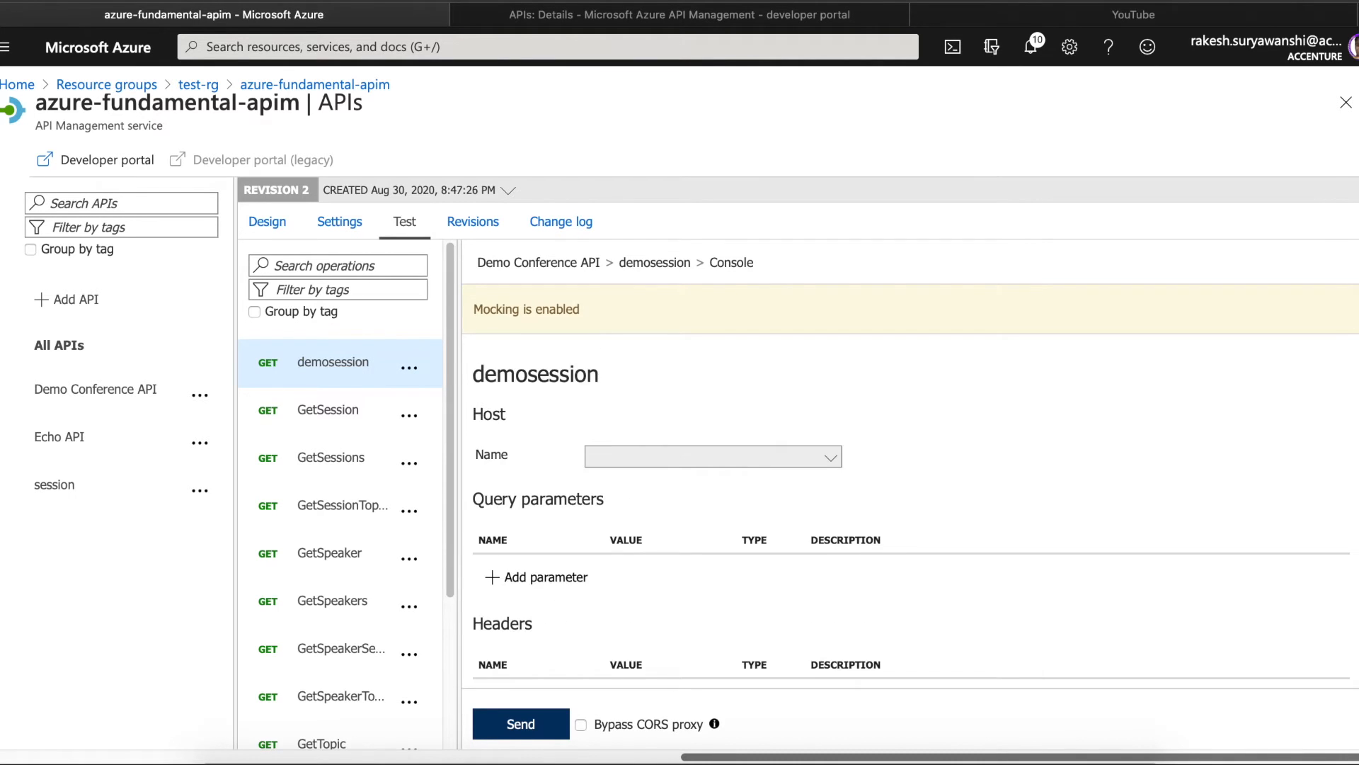
scroll(522, 368, "down", 6)
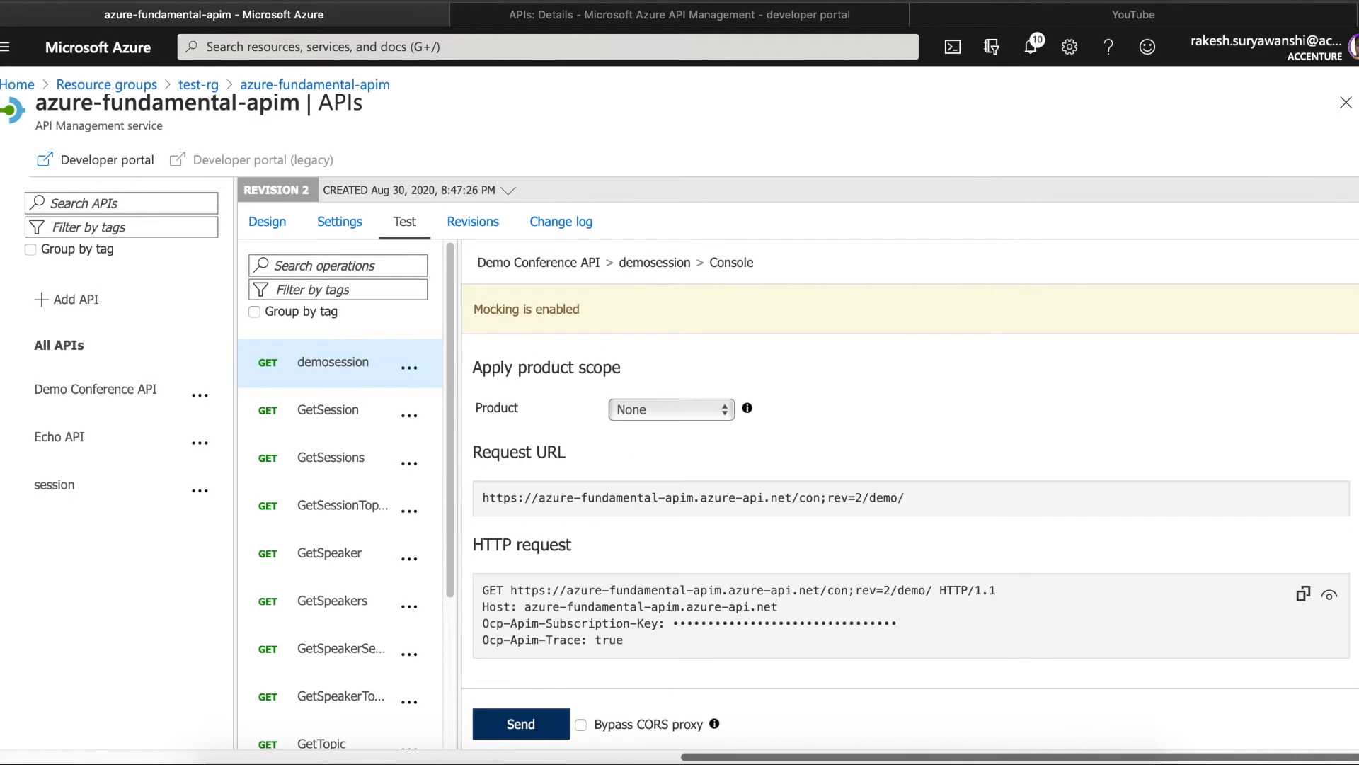
left_click(340, 365)
left_click(339, 222)
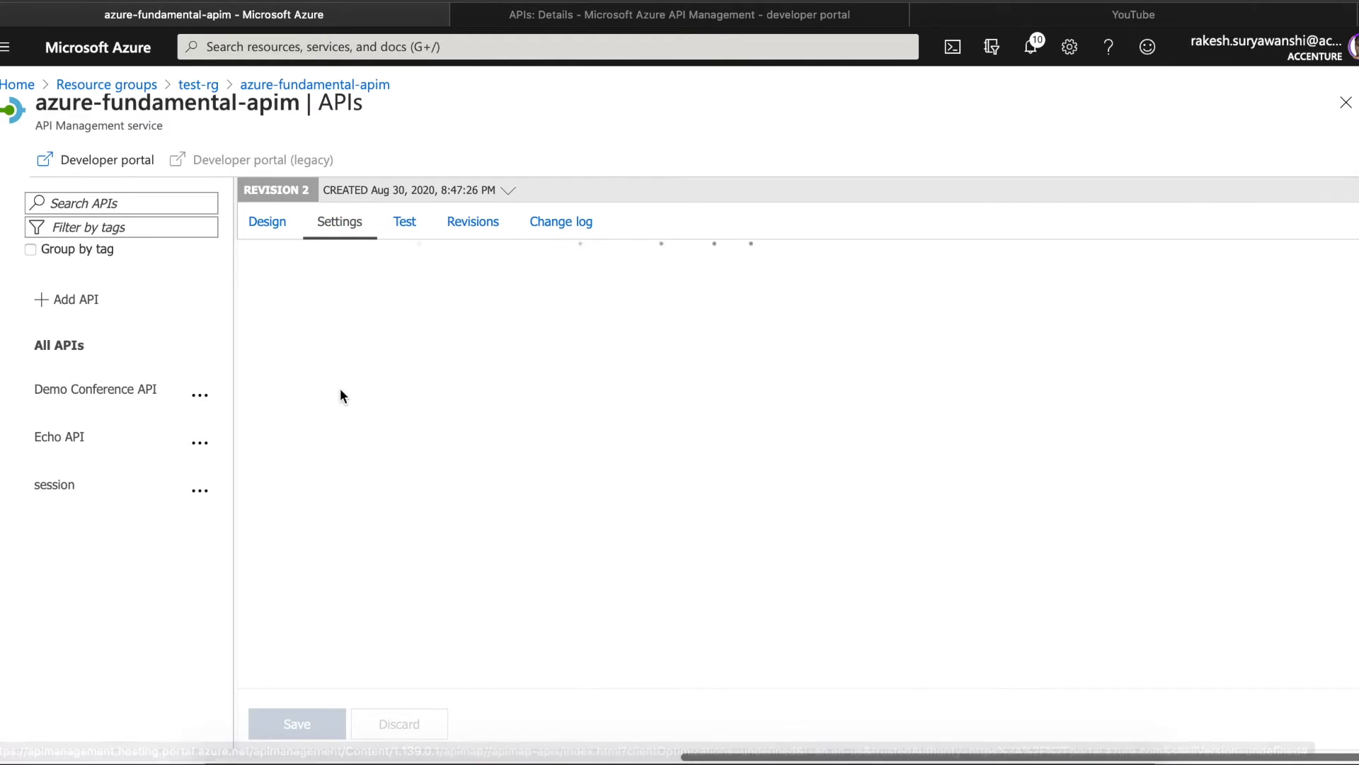
left_click(268, 222)
left_click(318, 442)
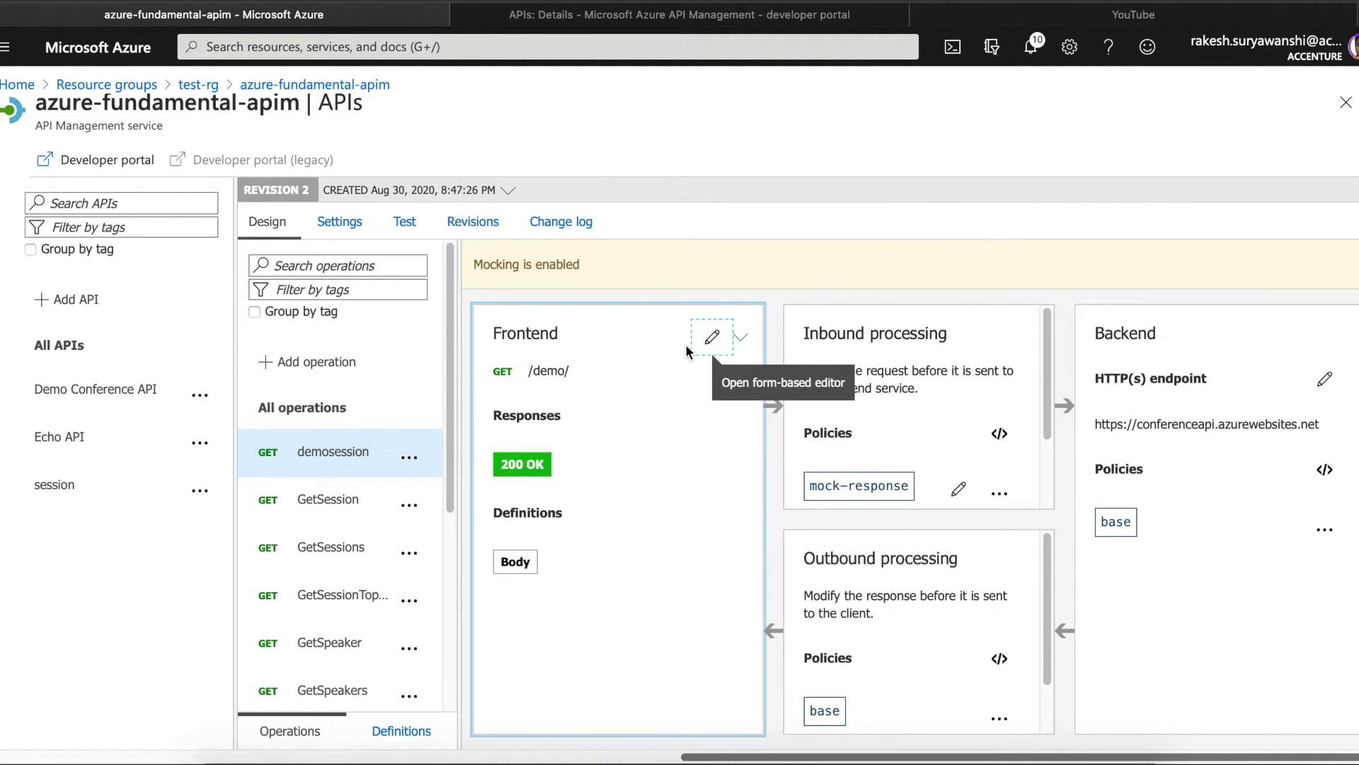
left_click(712, 337)
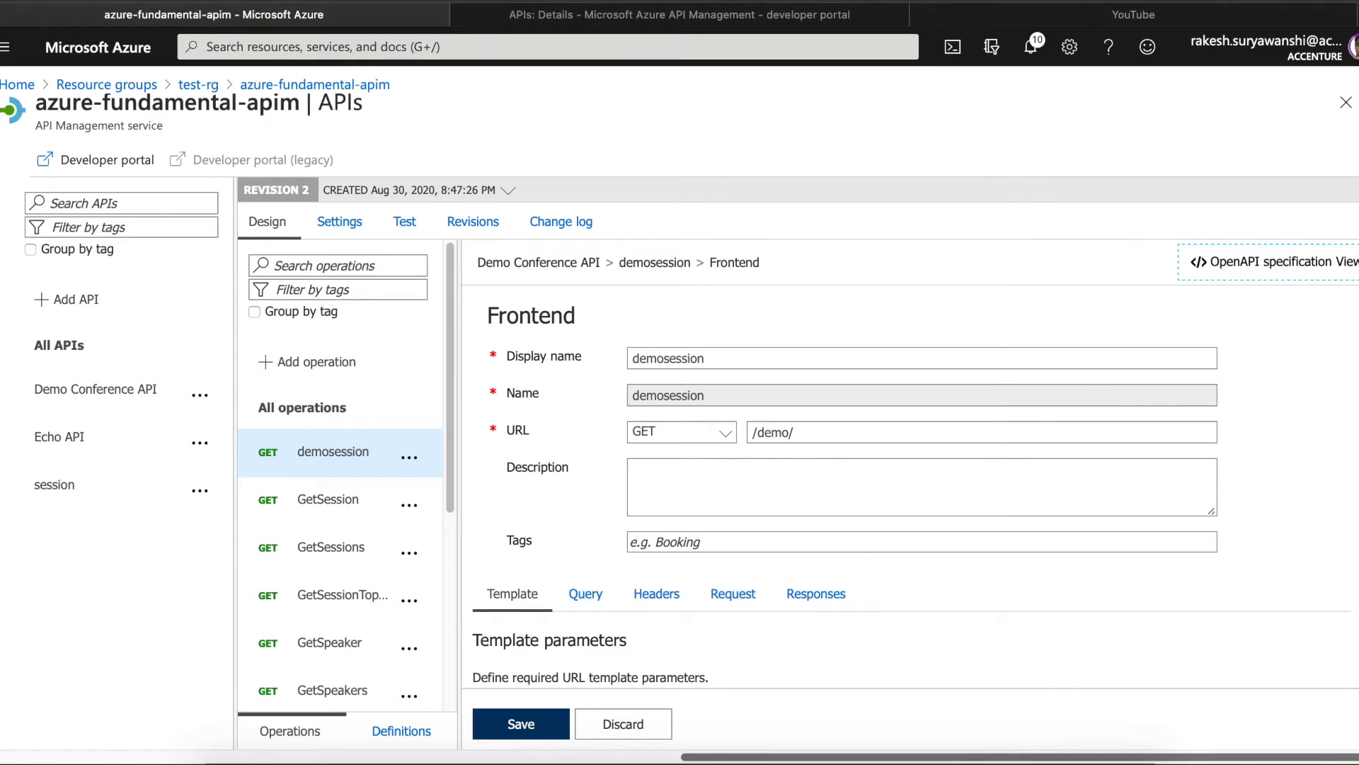
scroll(912, 487, "down", 2)
left_click(821, 496)
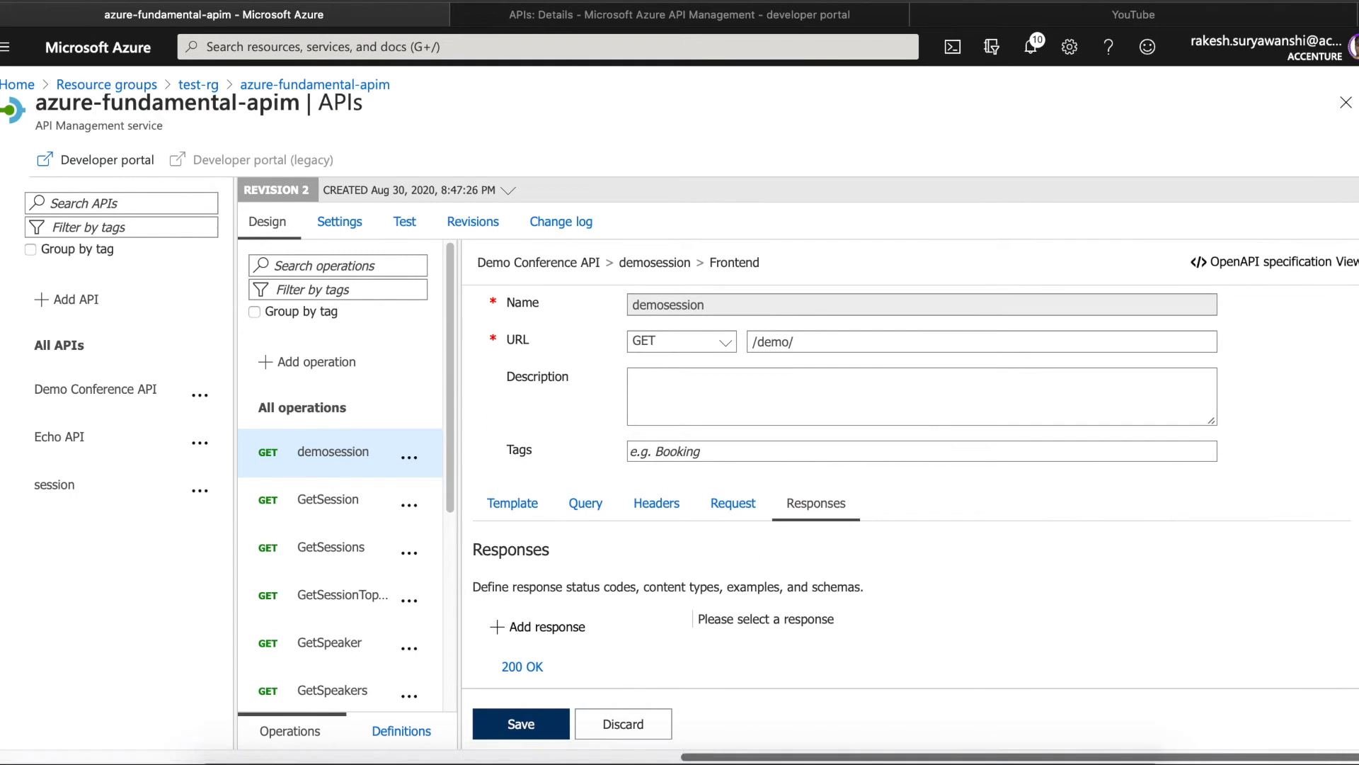
left_click(532, 666)
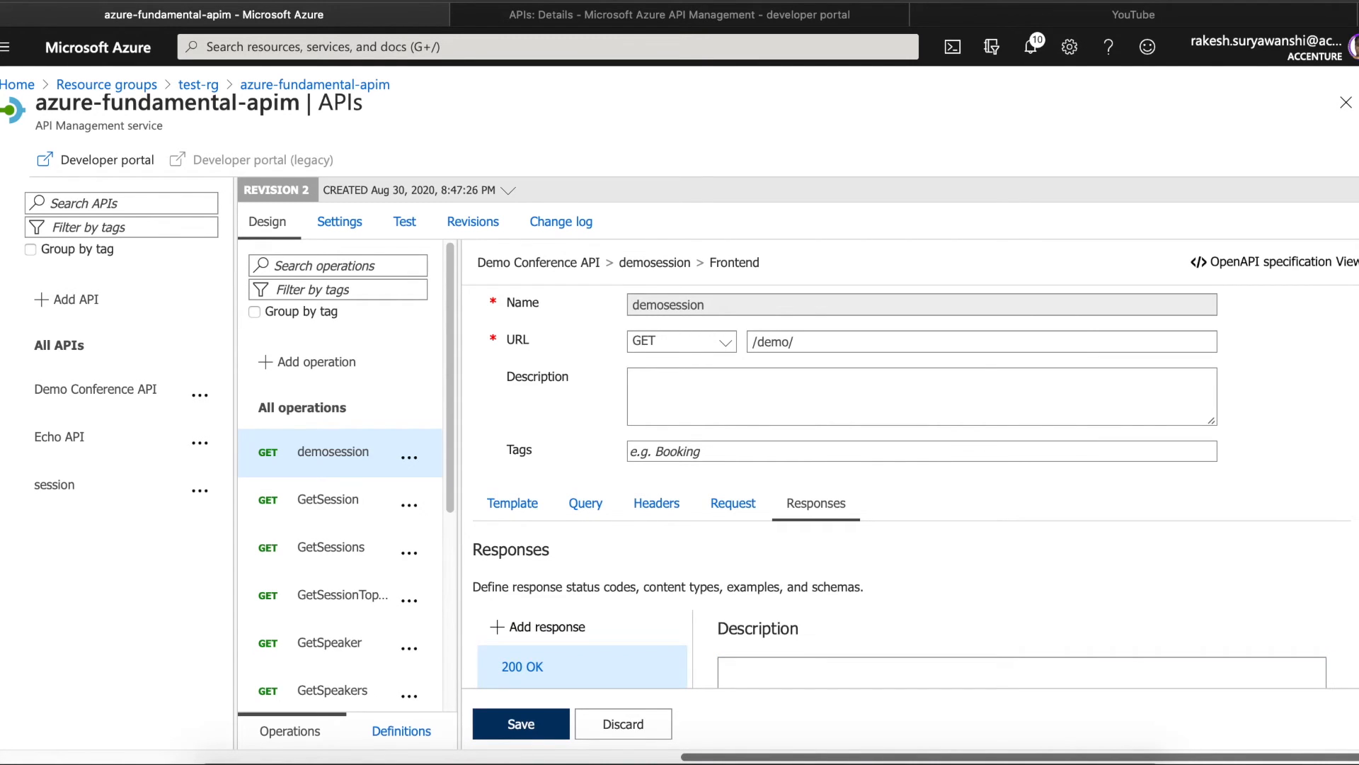
scroll(799, 352, "down", 5)
left_click(799, 352)
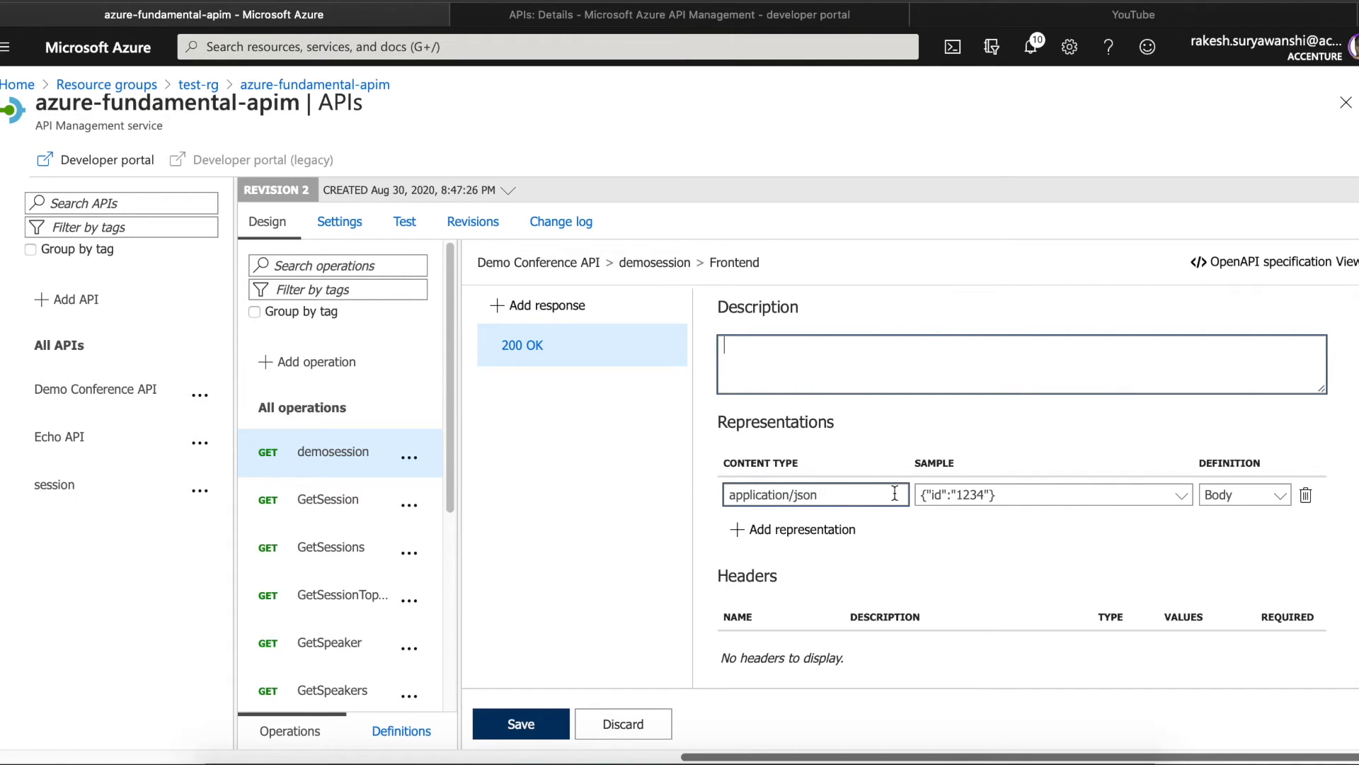
left_click_drag(853, 493, 654, 476)
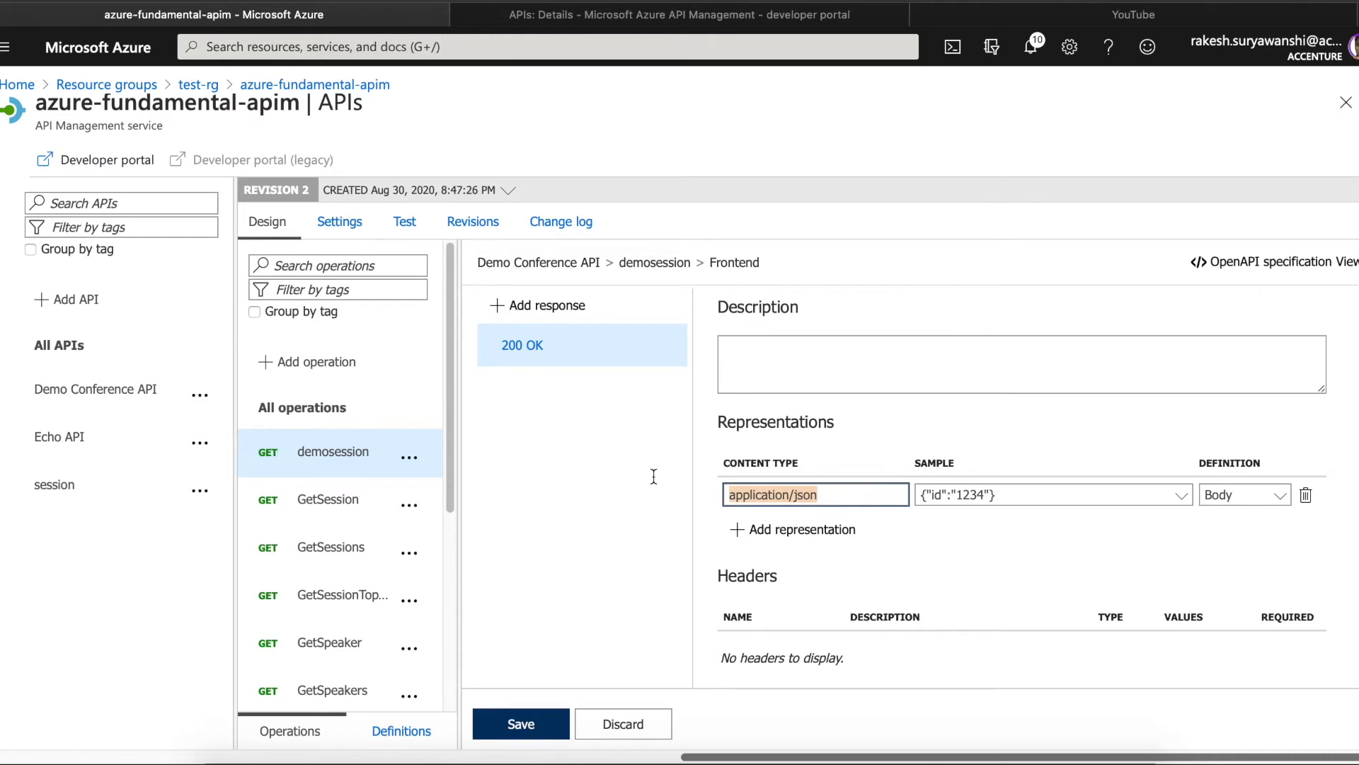
left_click(1036, 494)
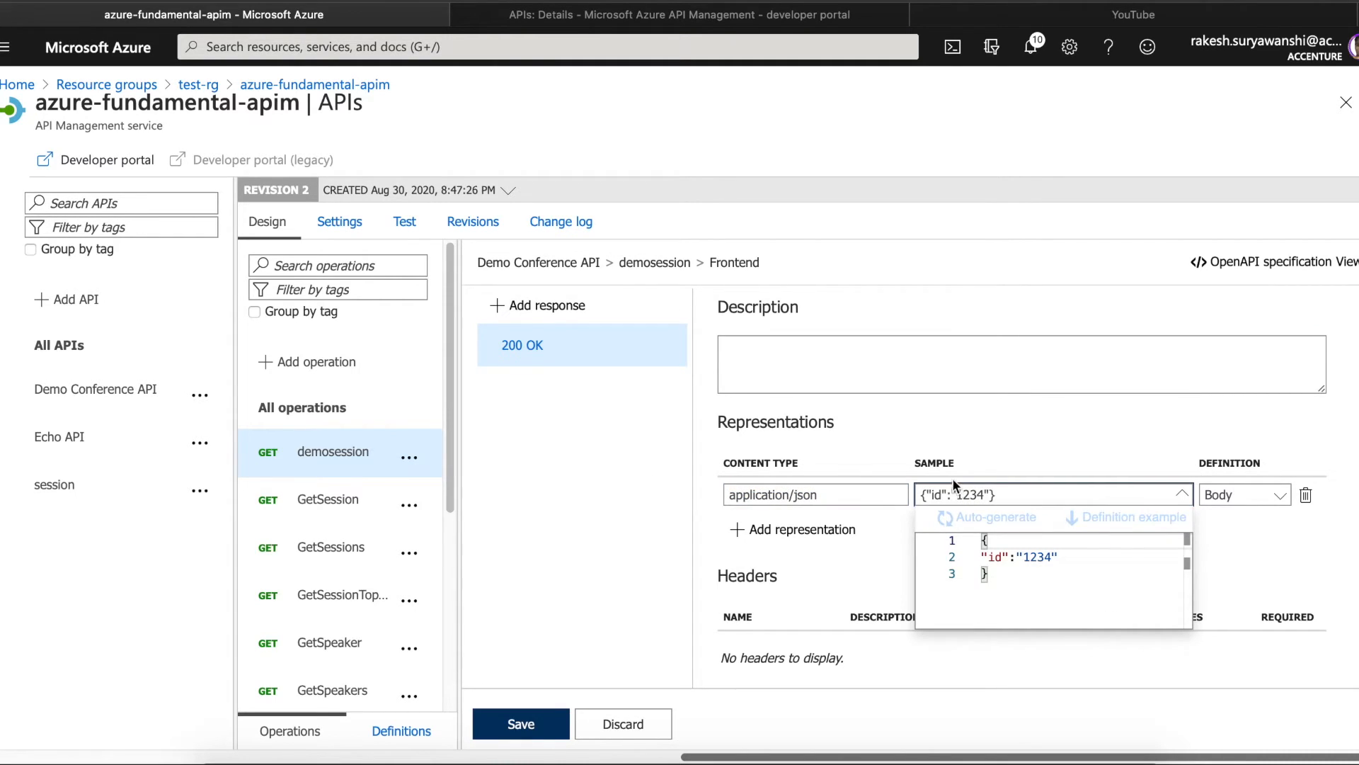
left_click(1002, 436)
left_click(1236, 494)
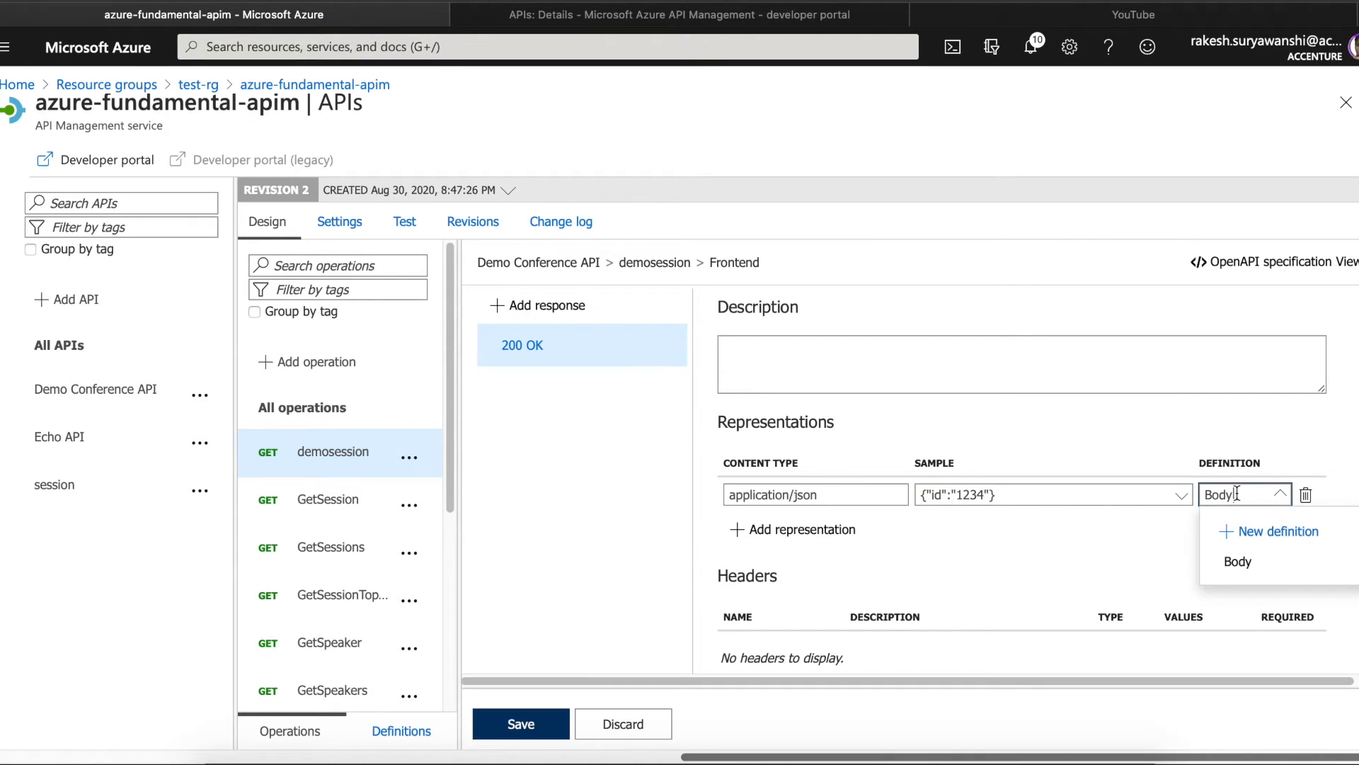
left_click(721, 567)
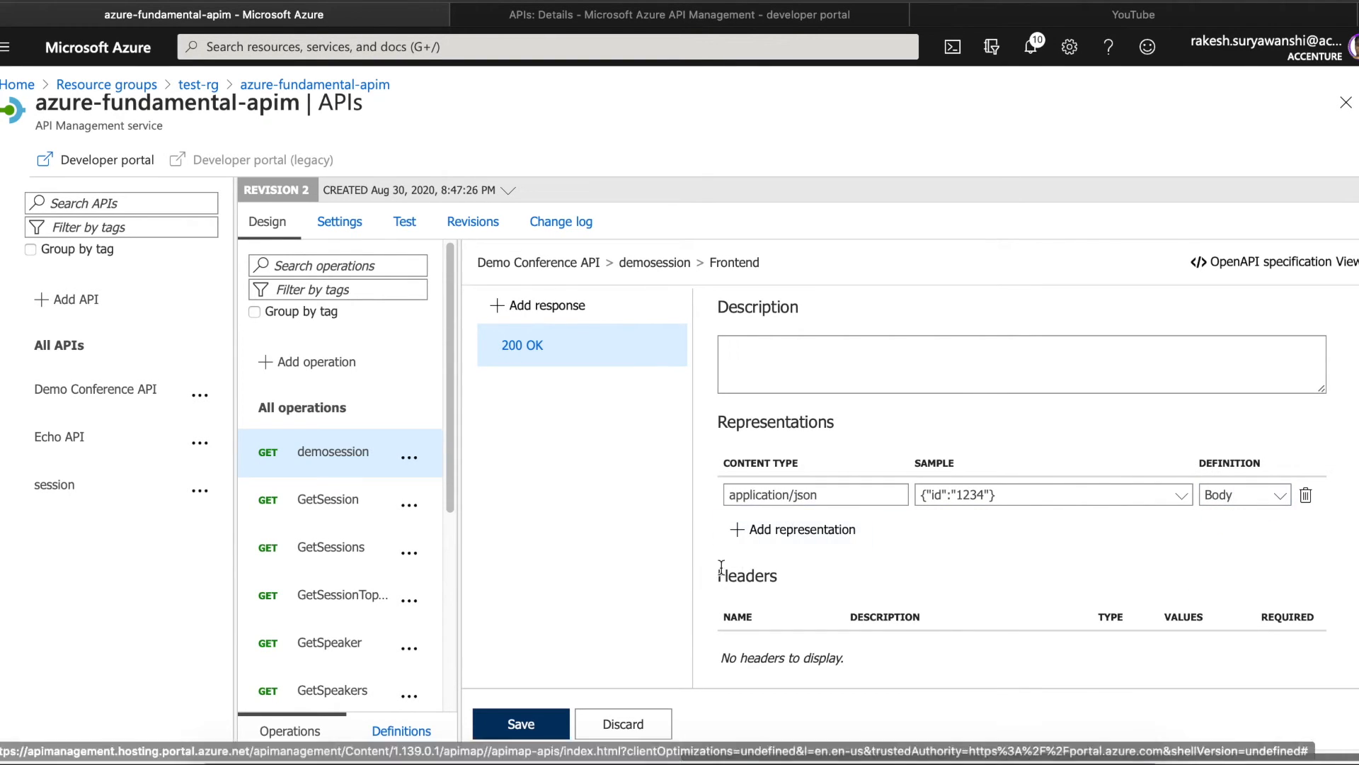
left_click(340, 458)
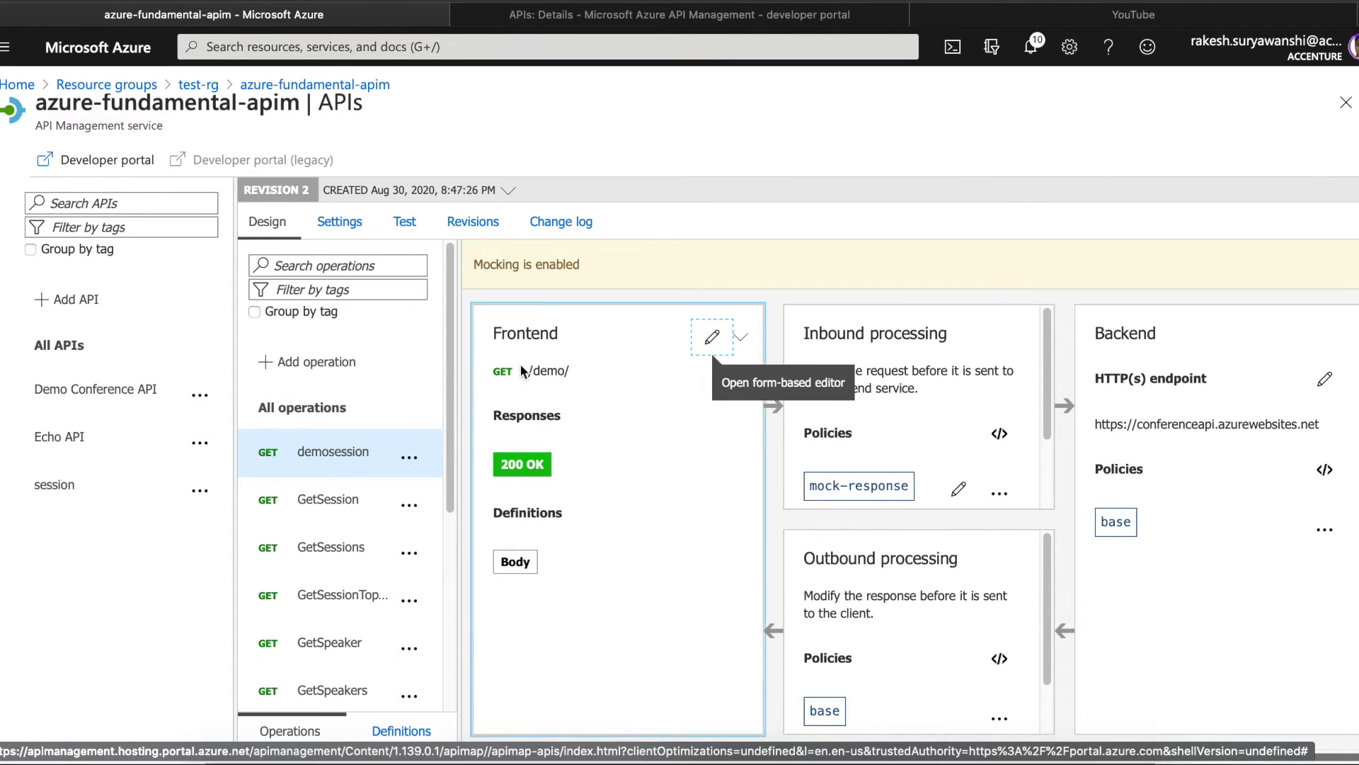
left_click(998, 435)
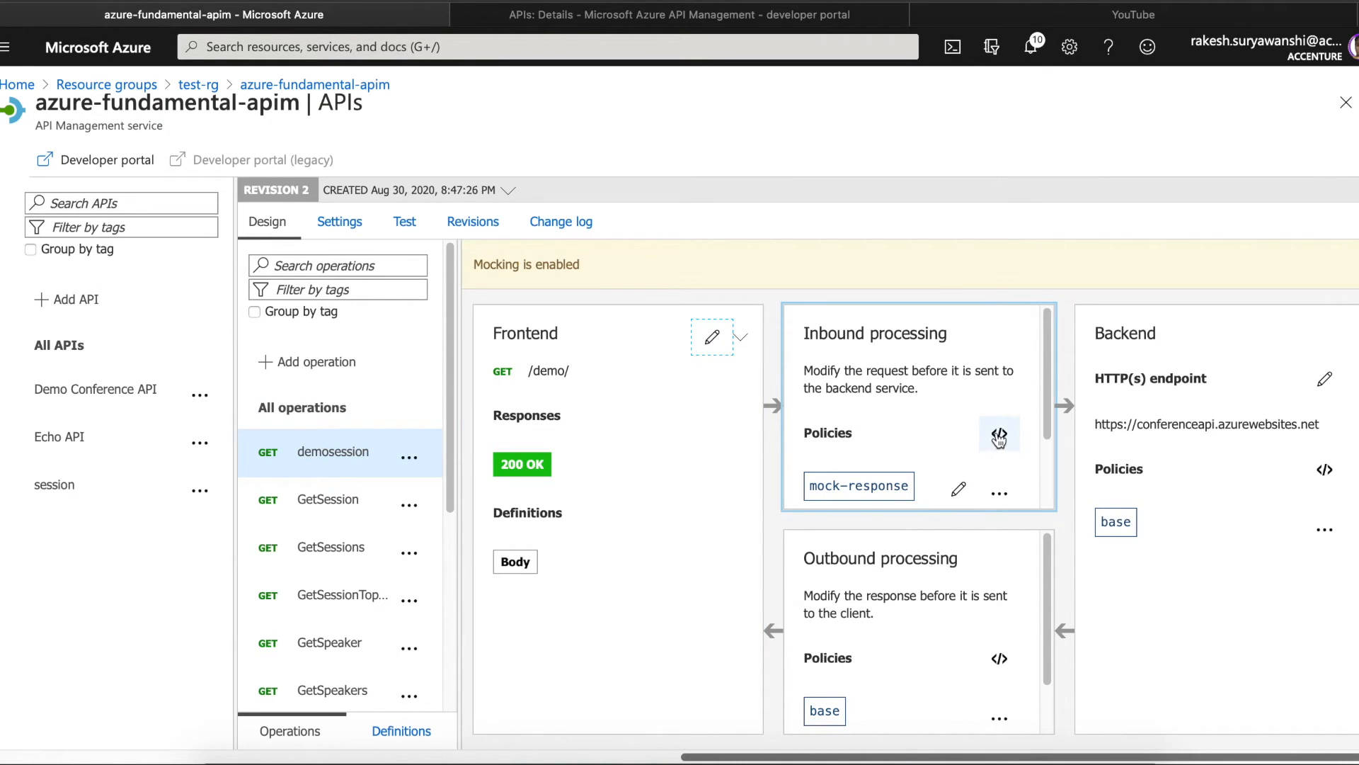
left_click_drag(573, 525, 1118, 524)
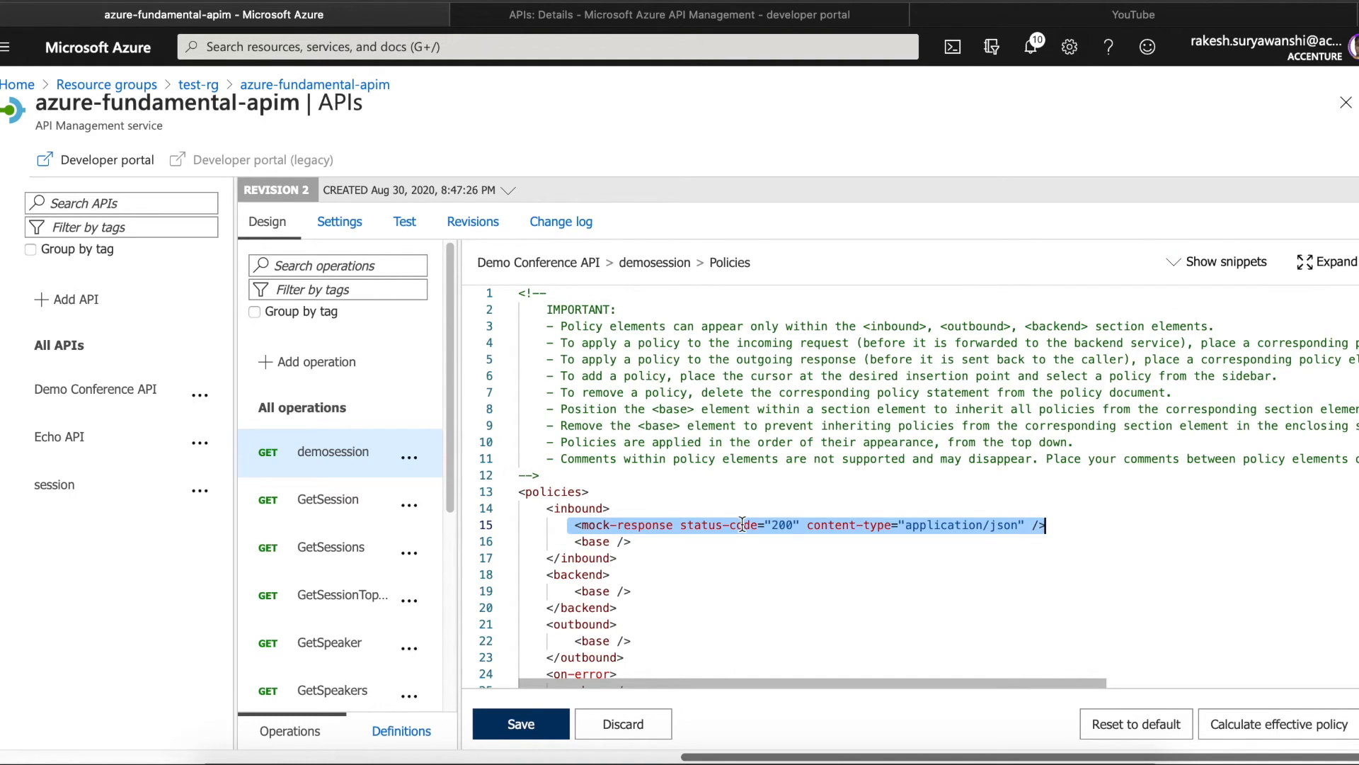
left_click(740, 525)
double_click(782, 524)
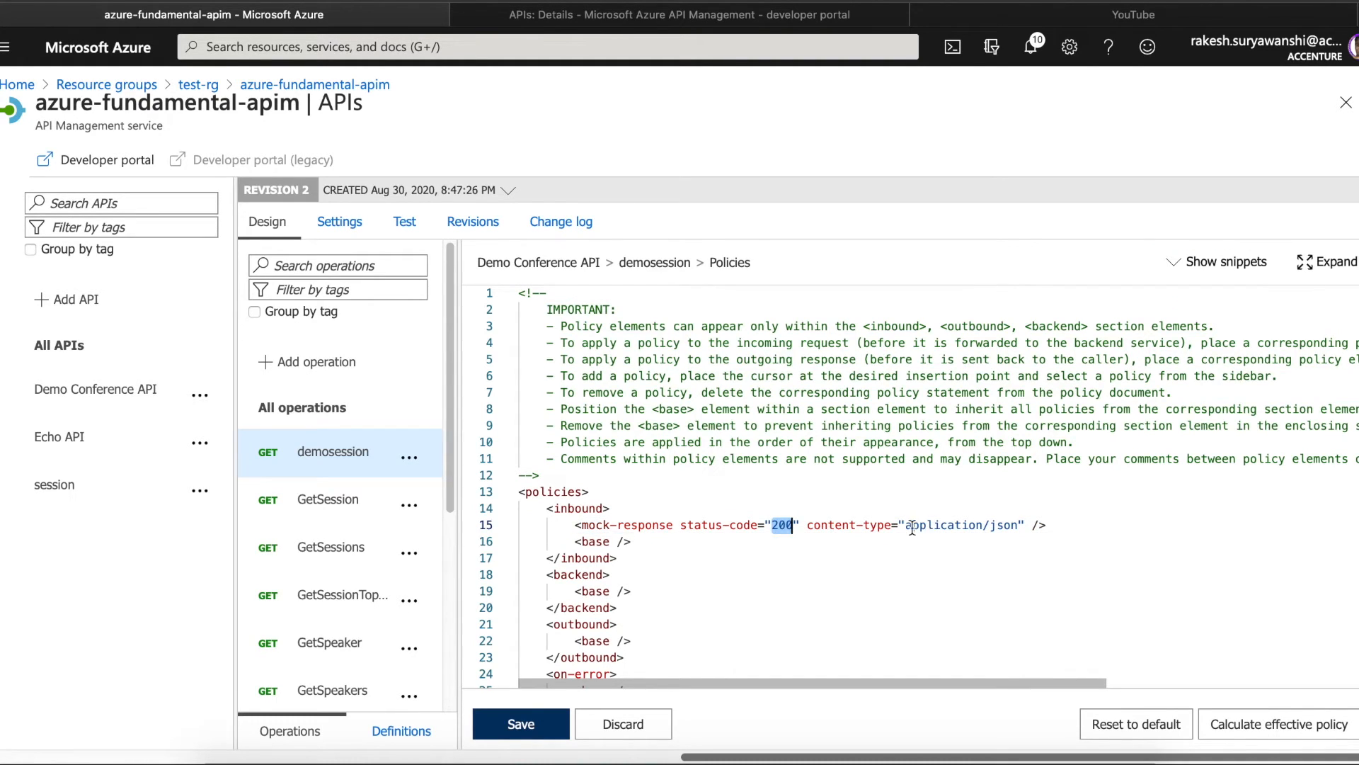
left_click_drag(906, 528, 1018, 528)
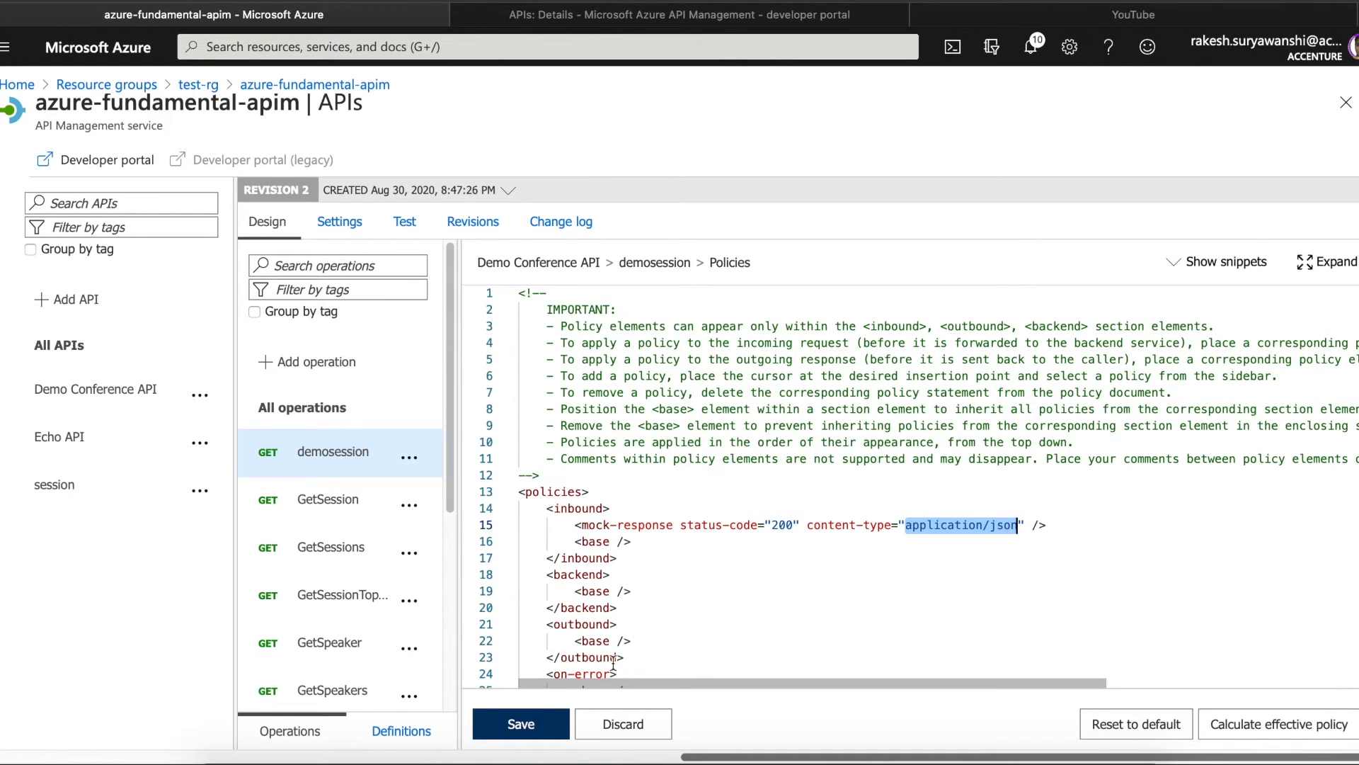
left_click(540, 724)
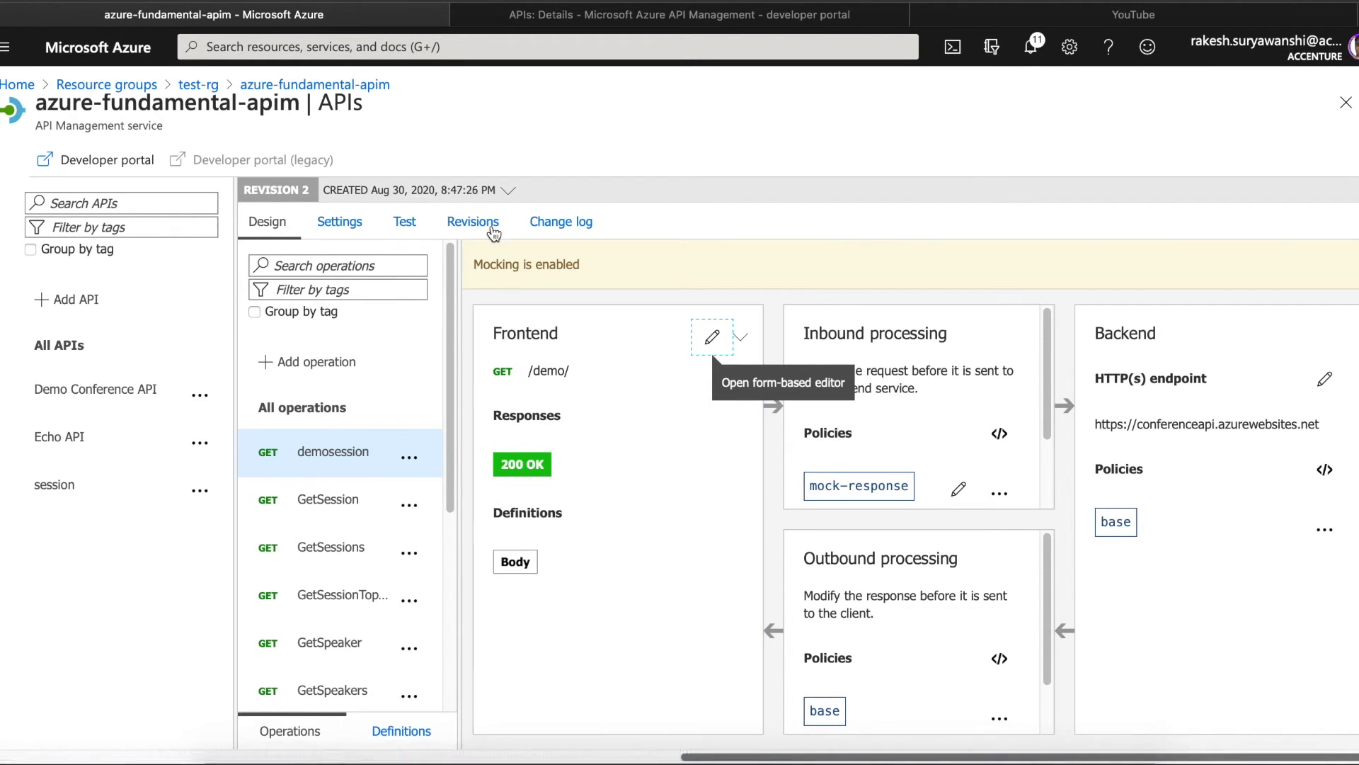
- Send a test request to demosession and confirm the mocked 200 OK with body {"id": "1234"}
left_click(405, 223)
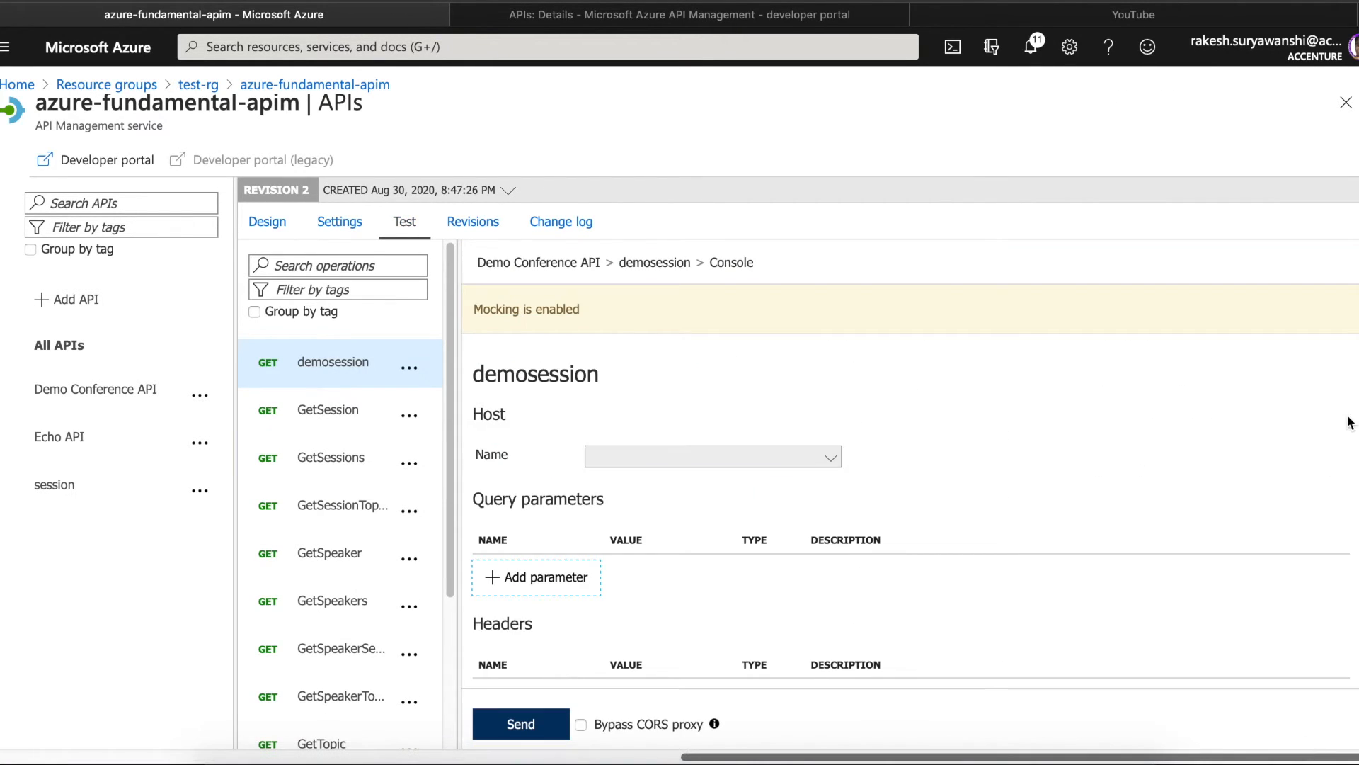
scroll(911, 496, "down", 7)
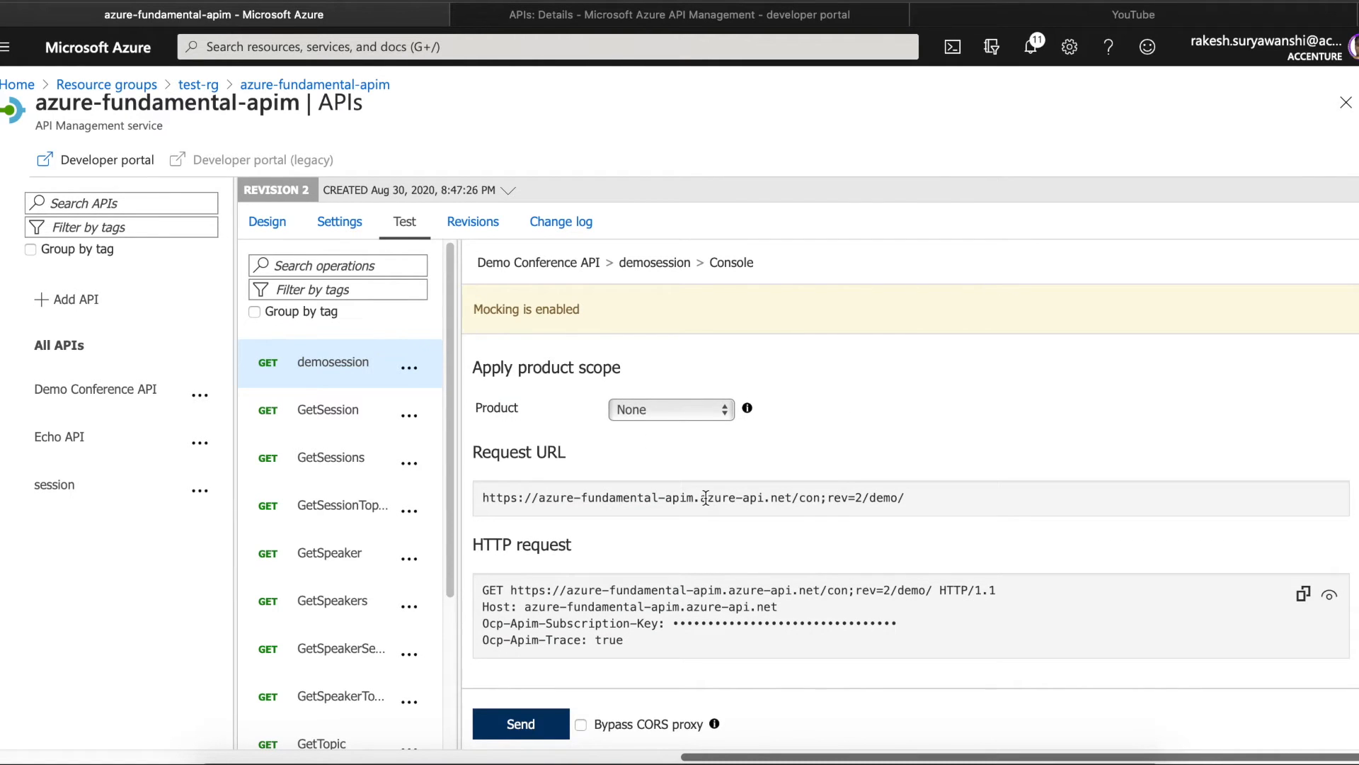
left_click_drag(484, 497, 936, 502)
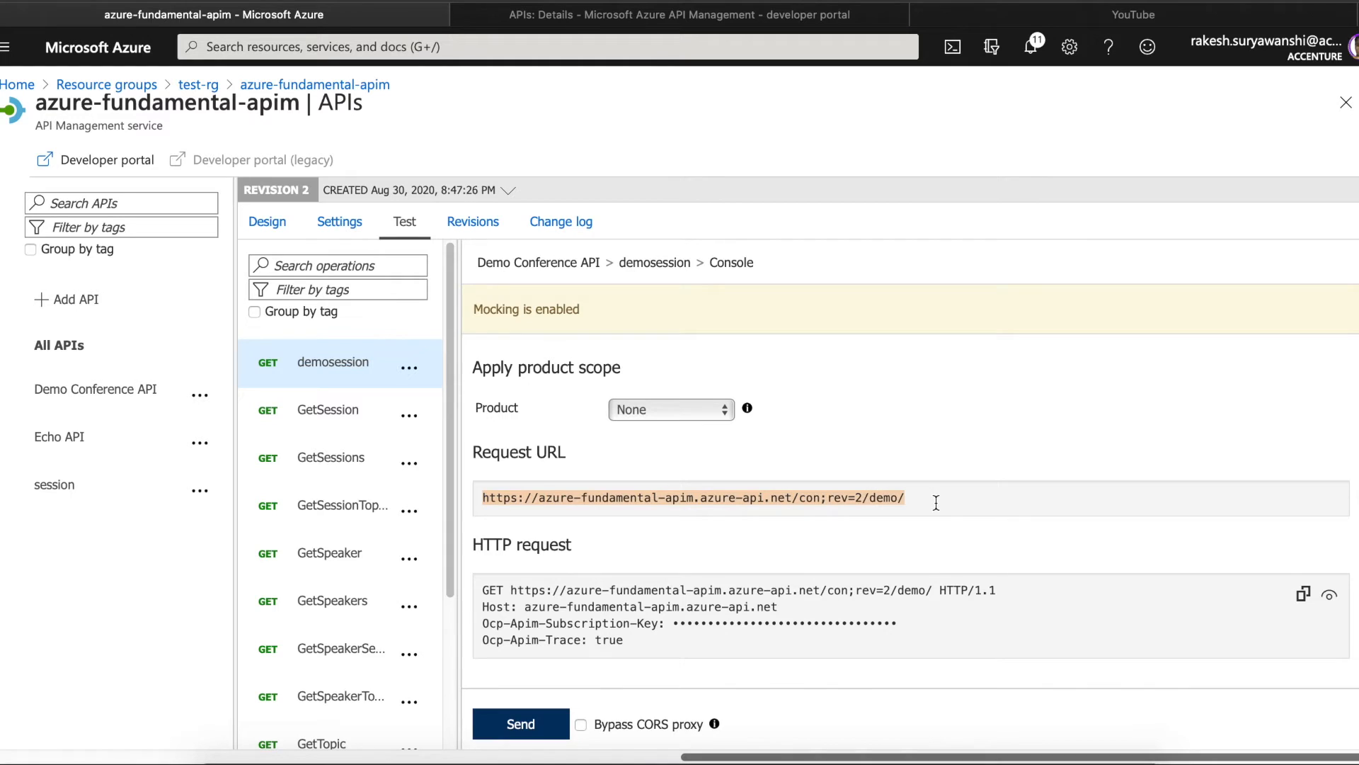
left_click(520, 722)
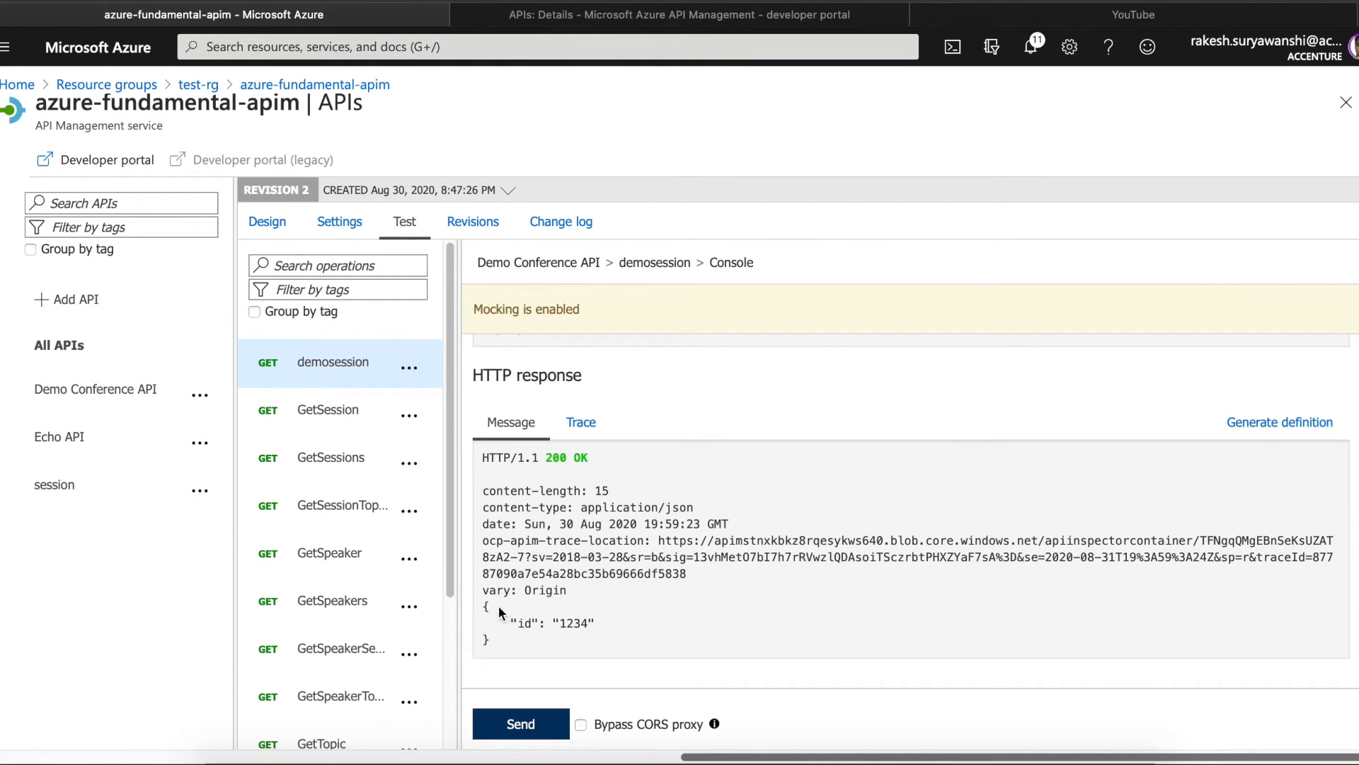
left_click_drag(482, 602, 490, 641)
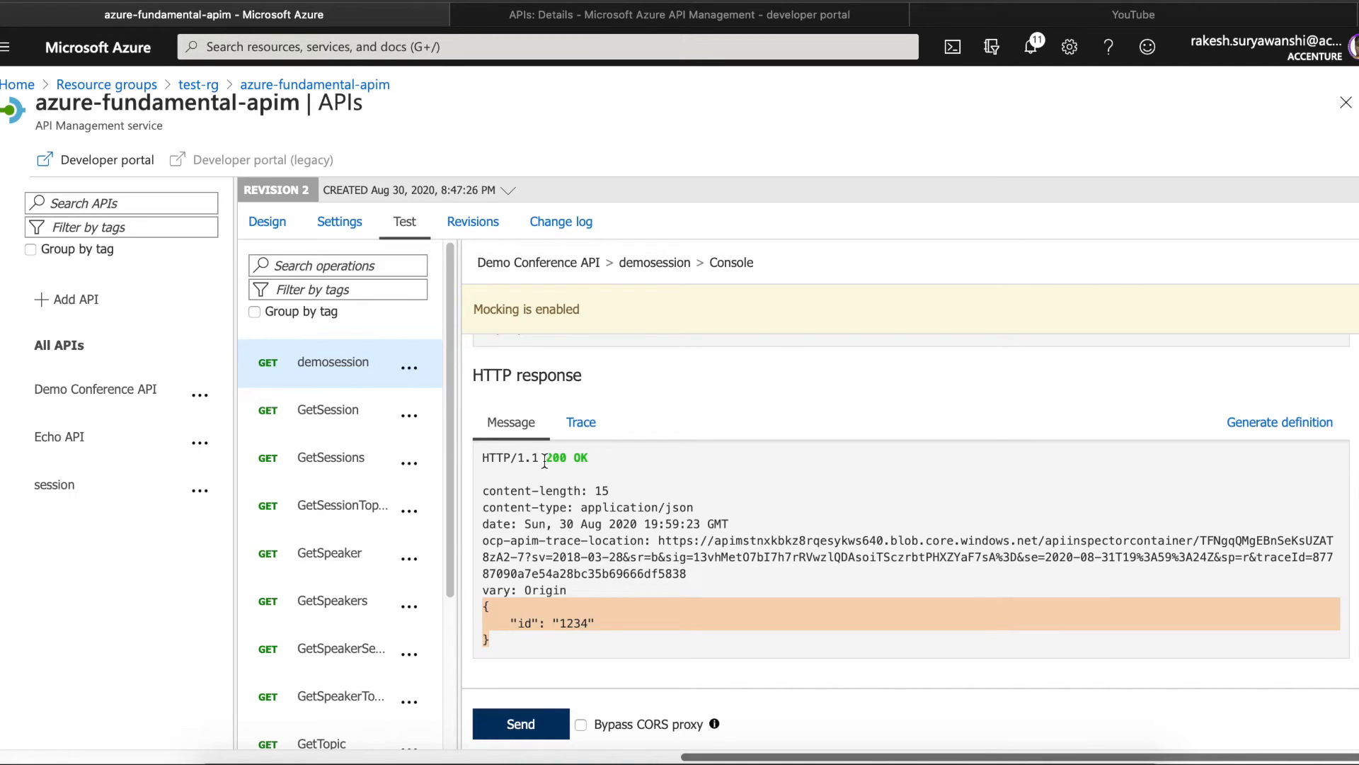
left_click_drag(544, 459, 616, 458)
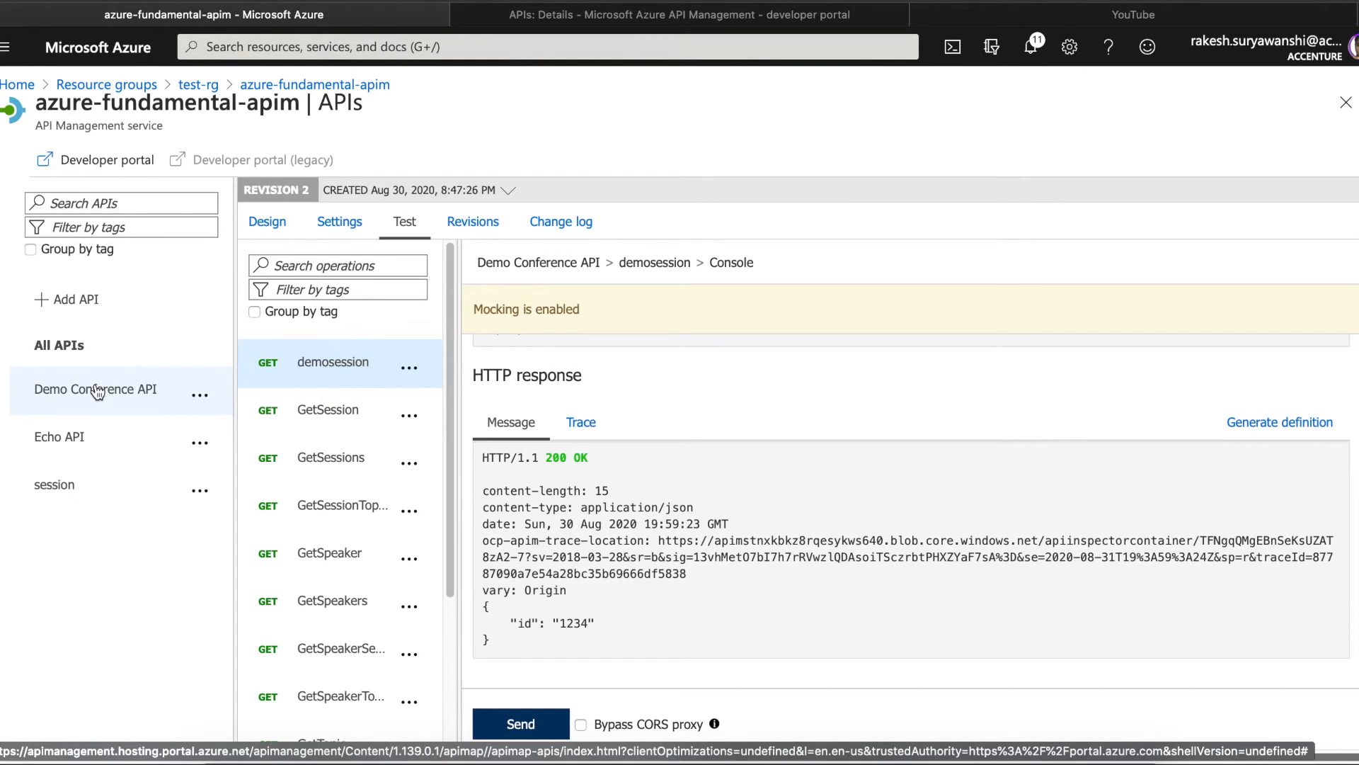
- Switch Demo Conference API to revision 1
left_click(508, 190)
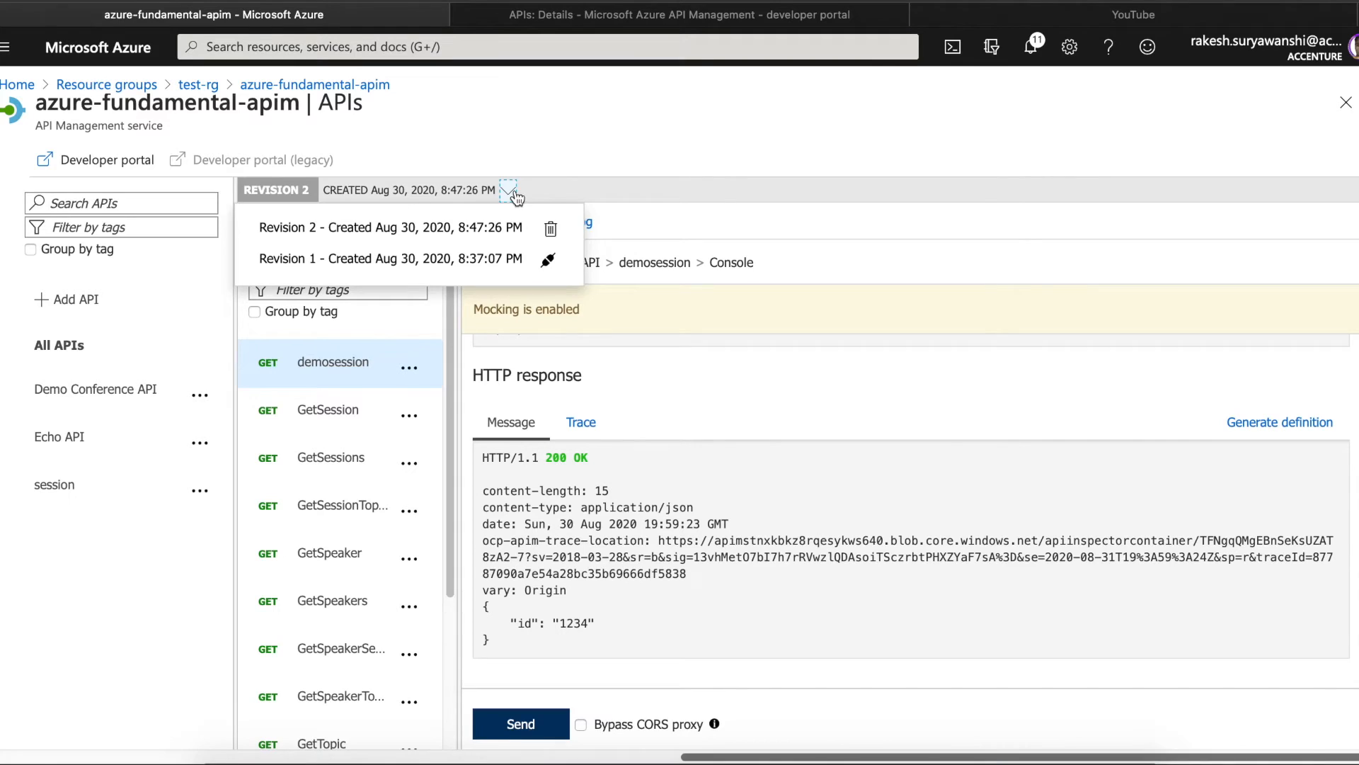
left_click(442, 268)
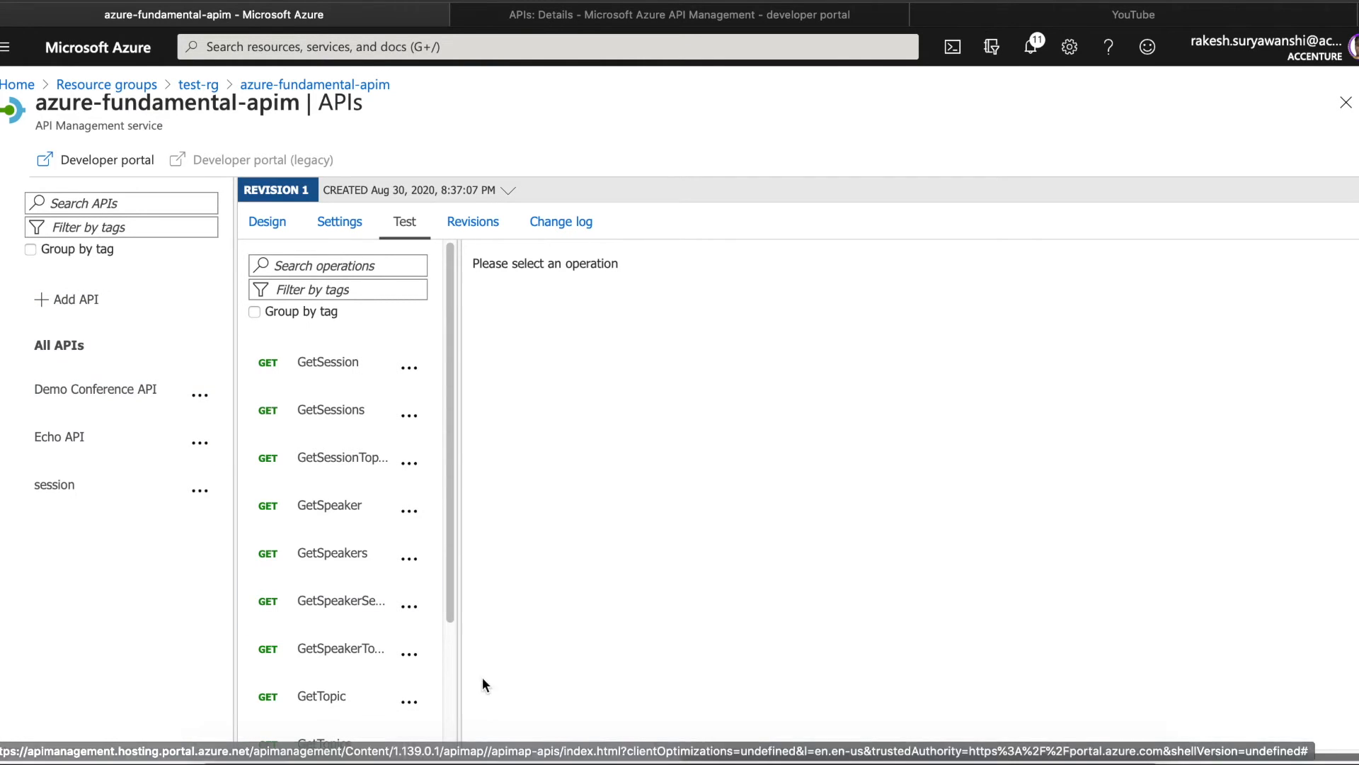
scroll(889, 759, "left", 5)
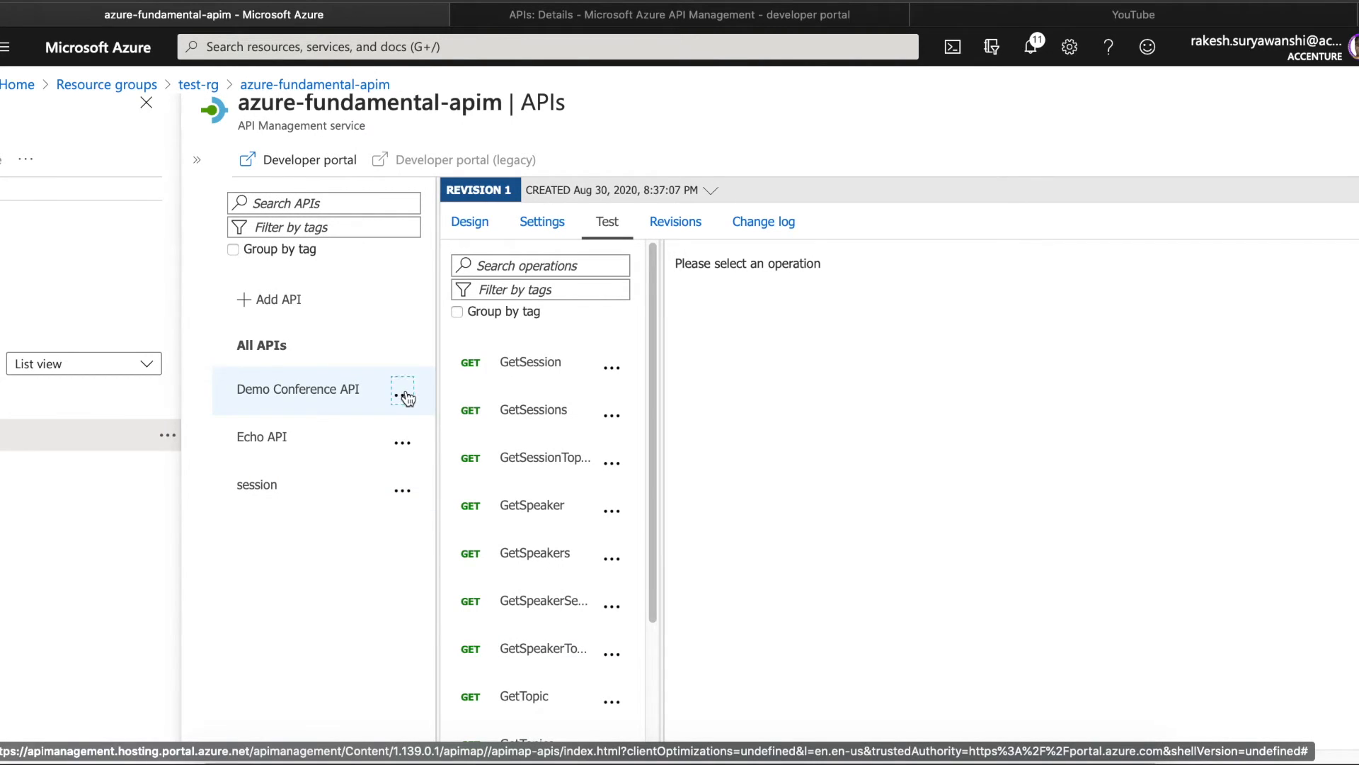
left_click(402, 395)
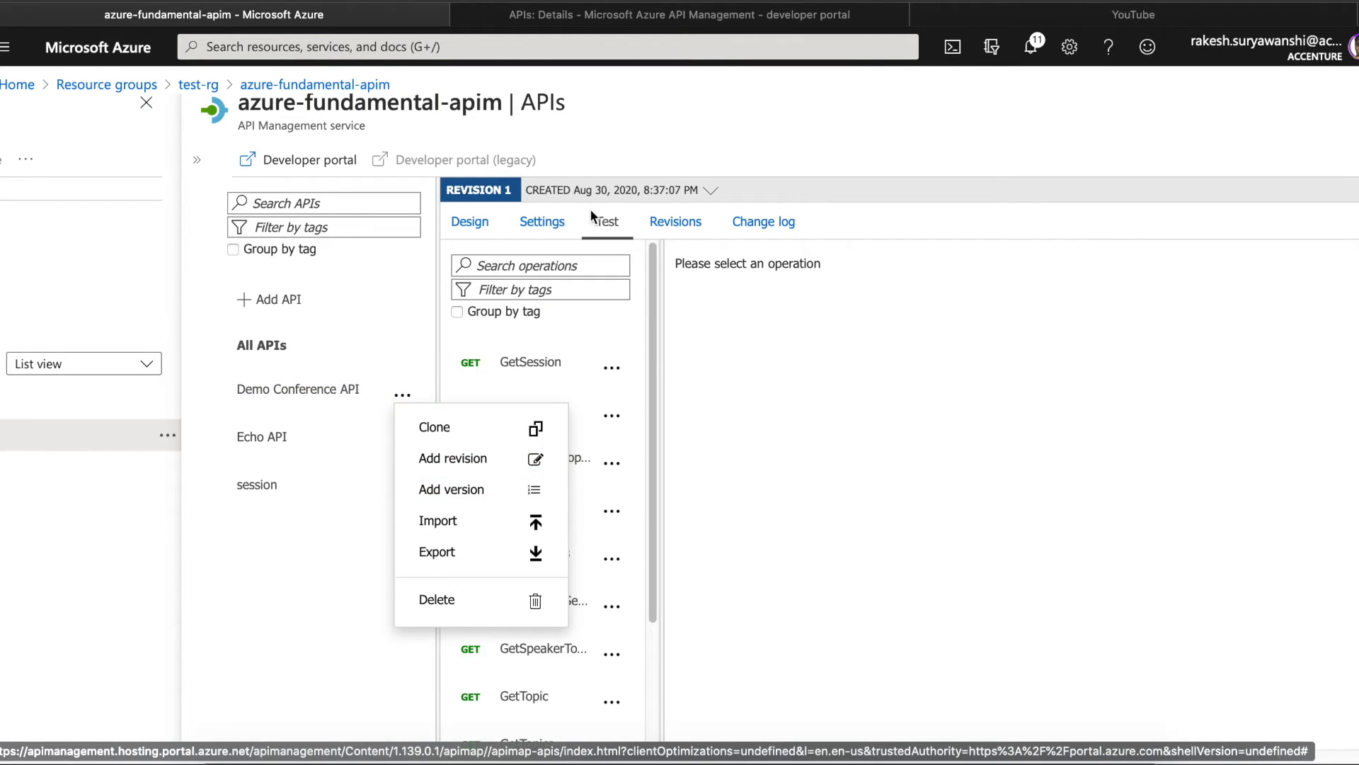
- Review revision 1's settings and design, then list revisions: revision 2 online, revision 1 current
left_click(527, 222)
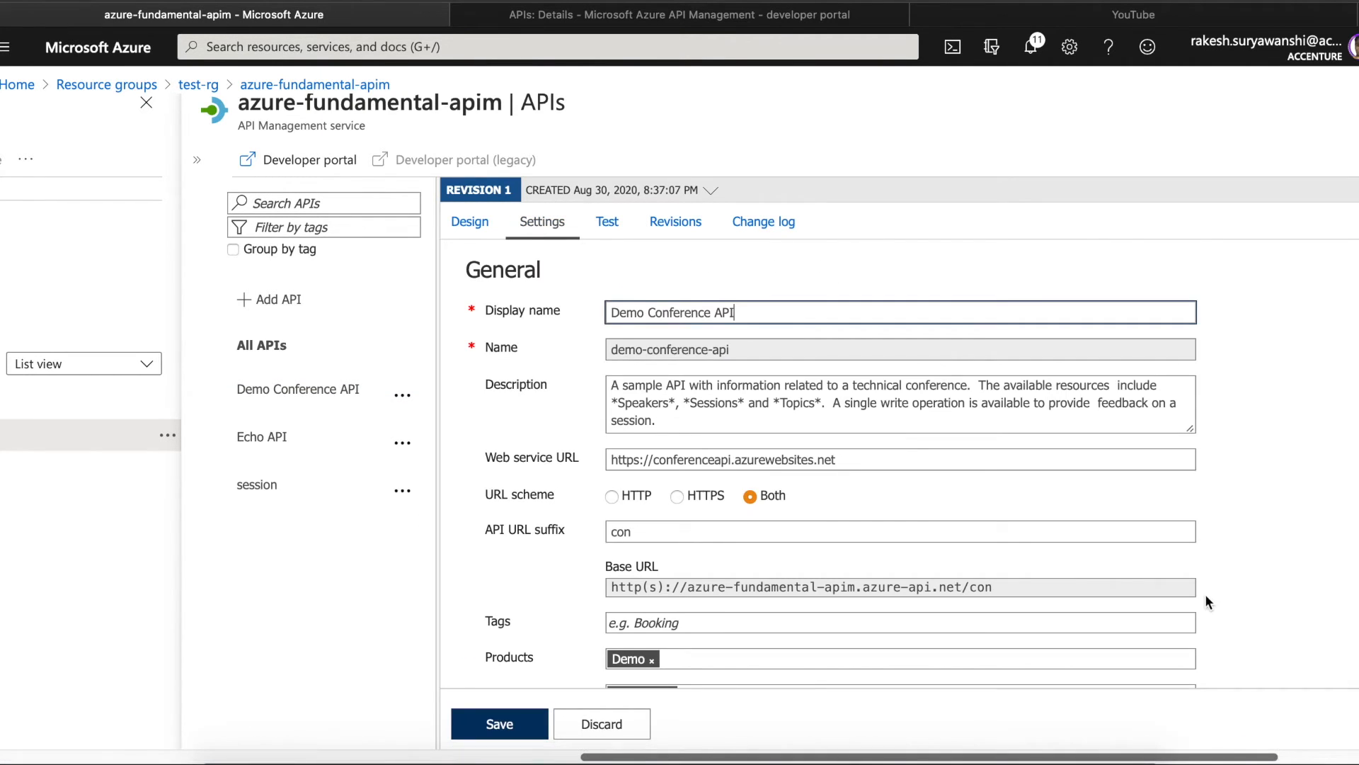
left_click(469, 223)
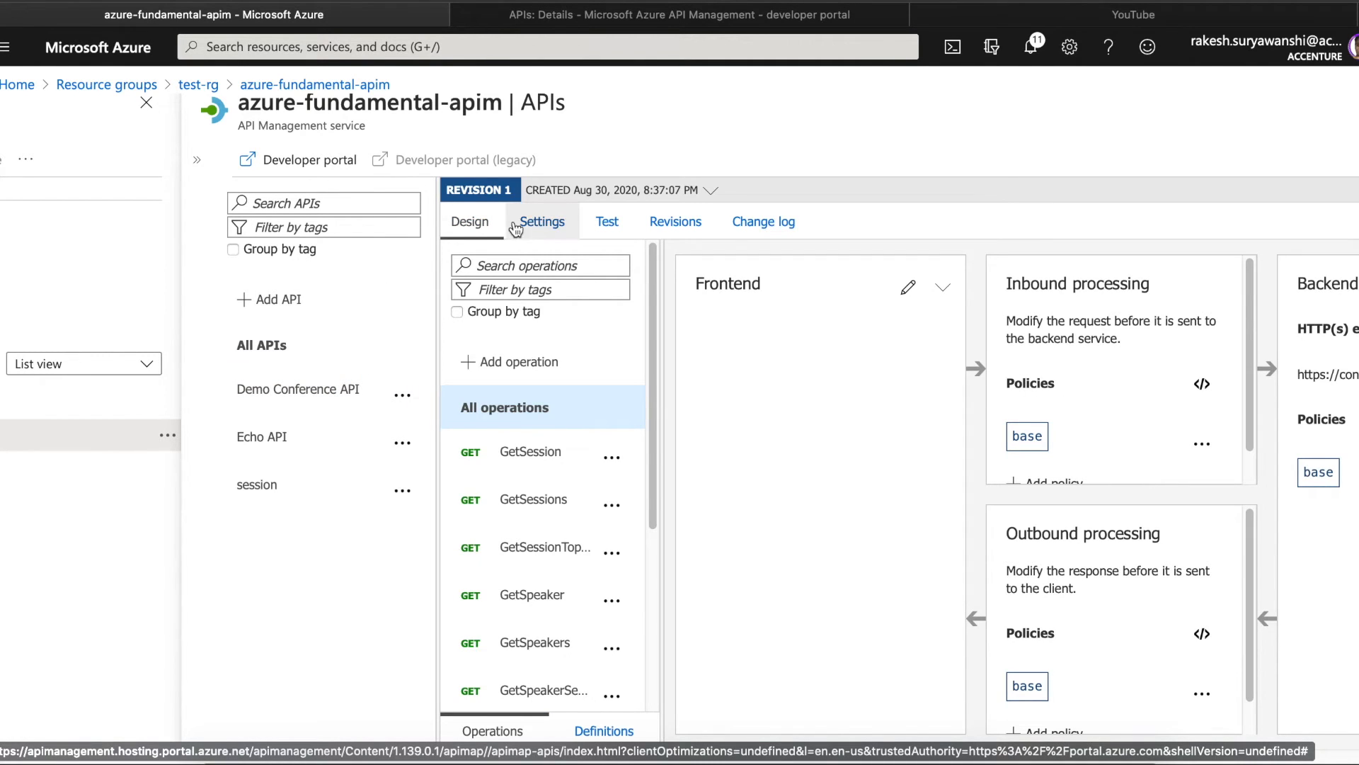
left_click(542, 224)
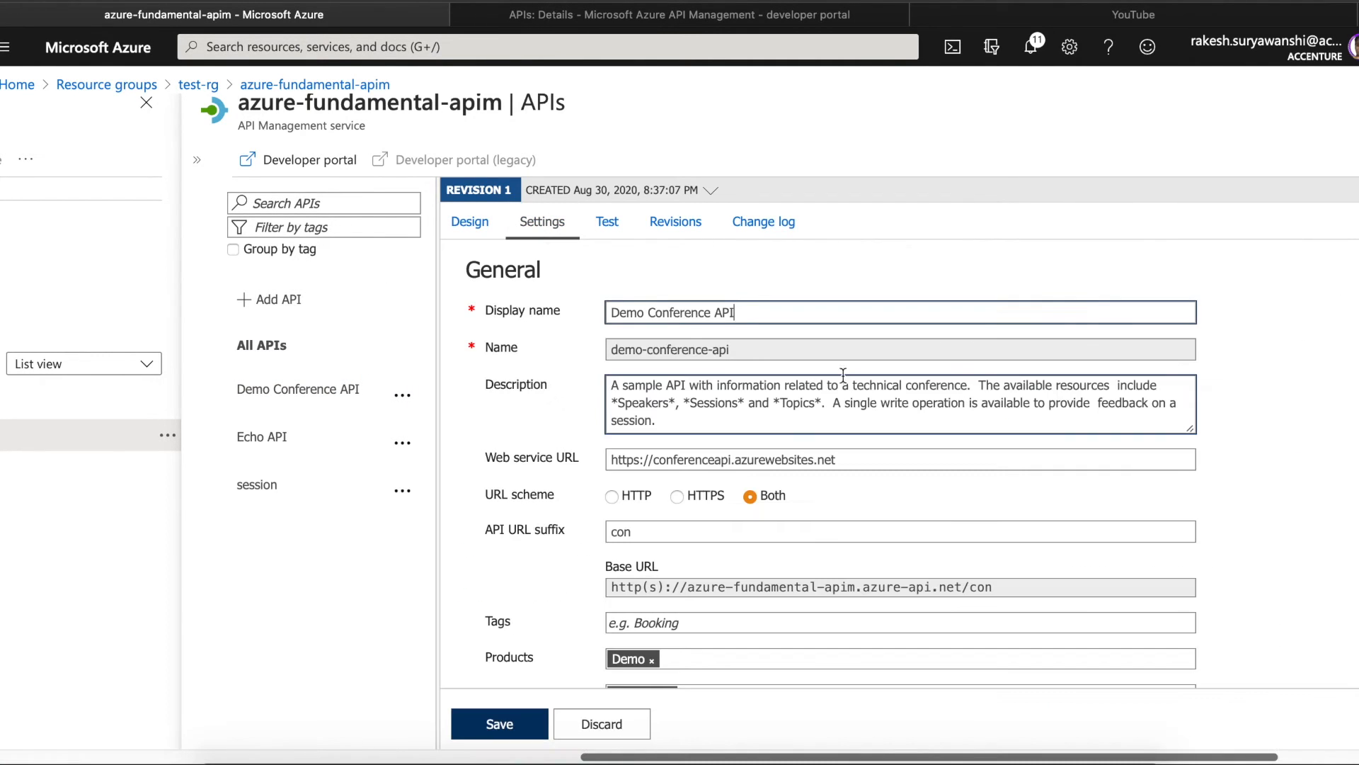
left_click(682, 223)
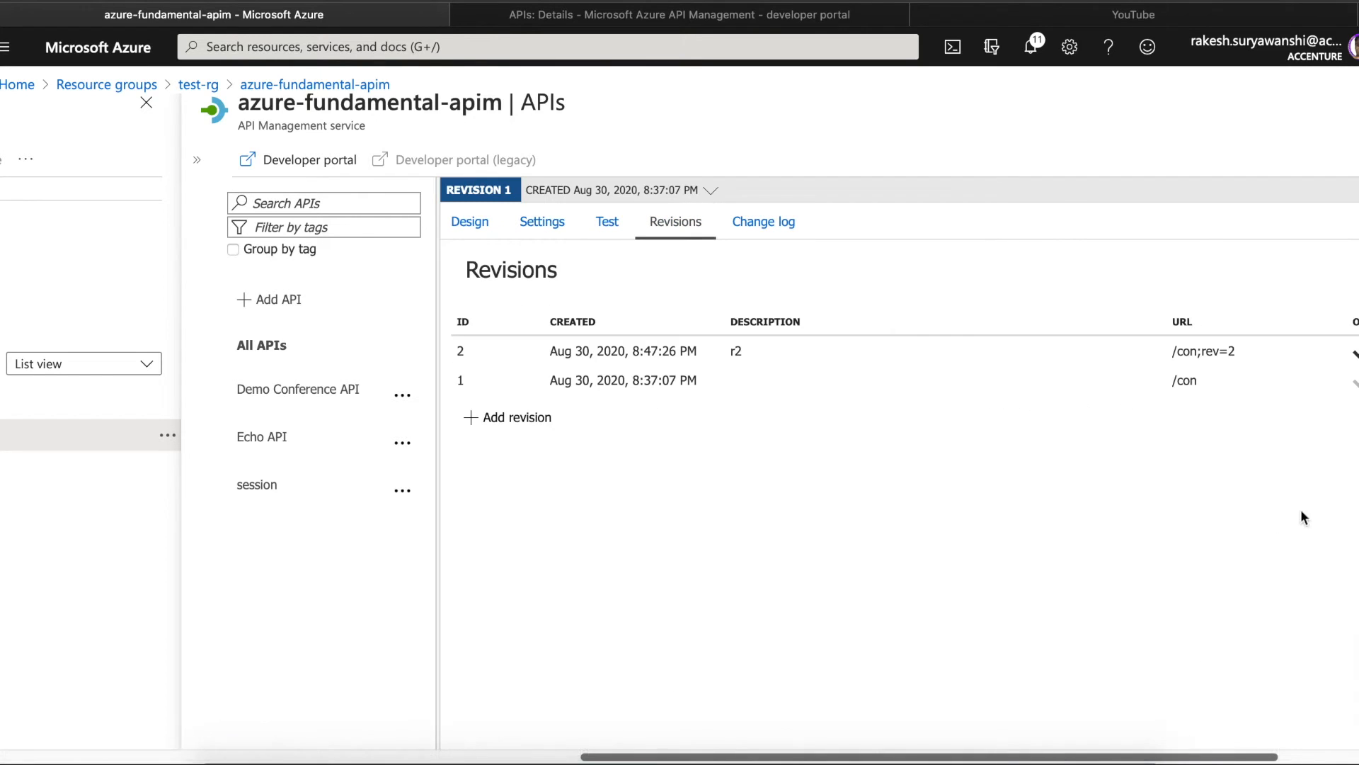
left_click_drag(1187, 760, 1288, 760)
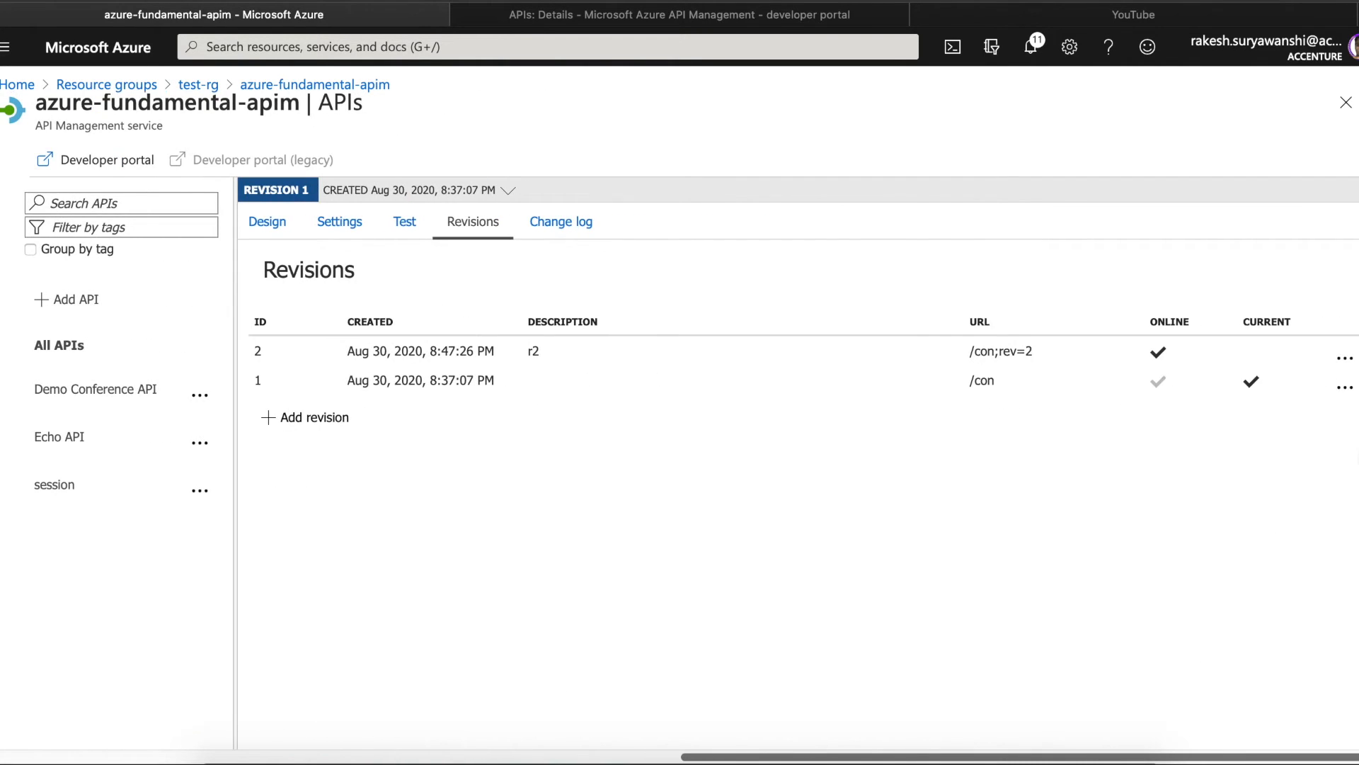
left_click(1345, 388)
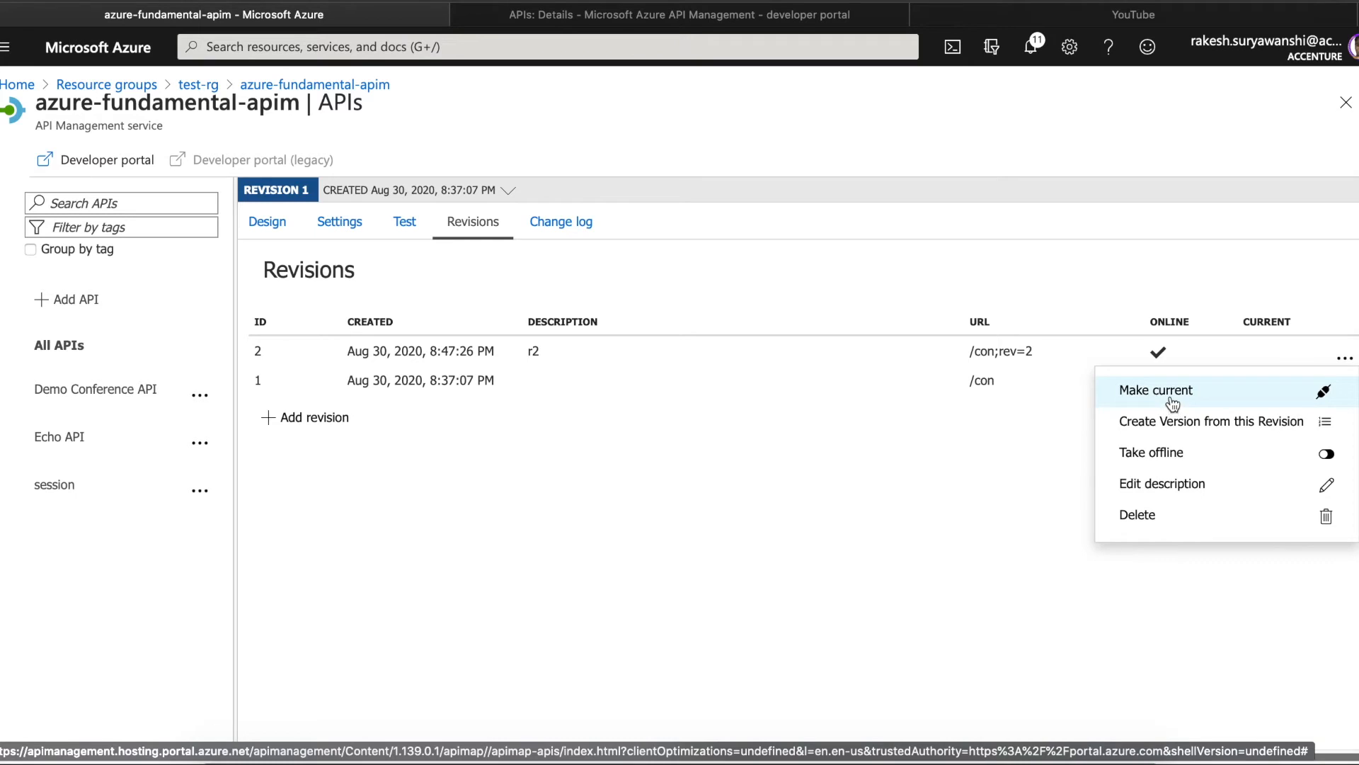
- Add a path-based version named v1 with identifier v1 to Demo Conference API, leaving products unselected
left_click(197, 399)
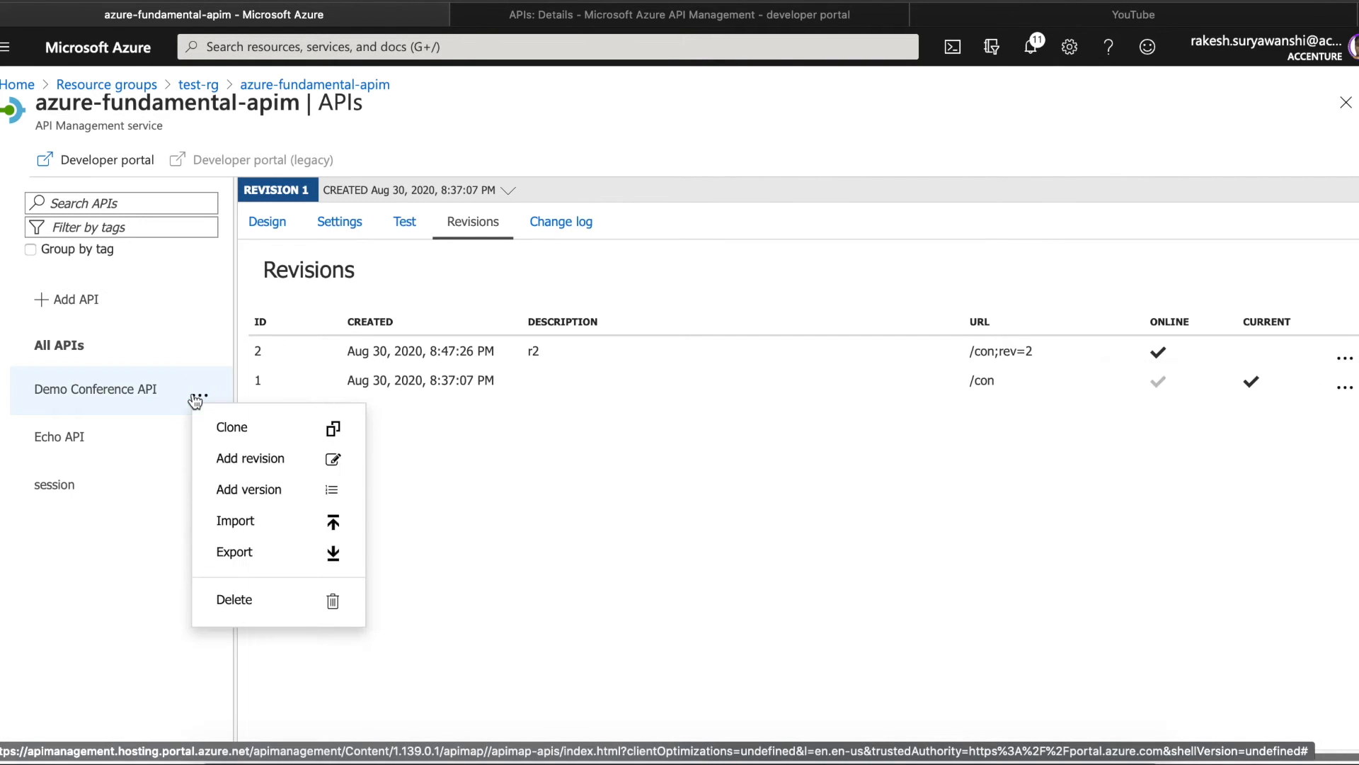
left_click(251, 490)
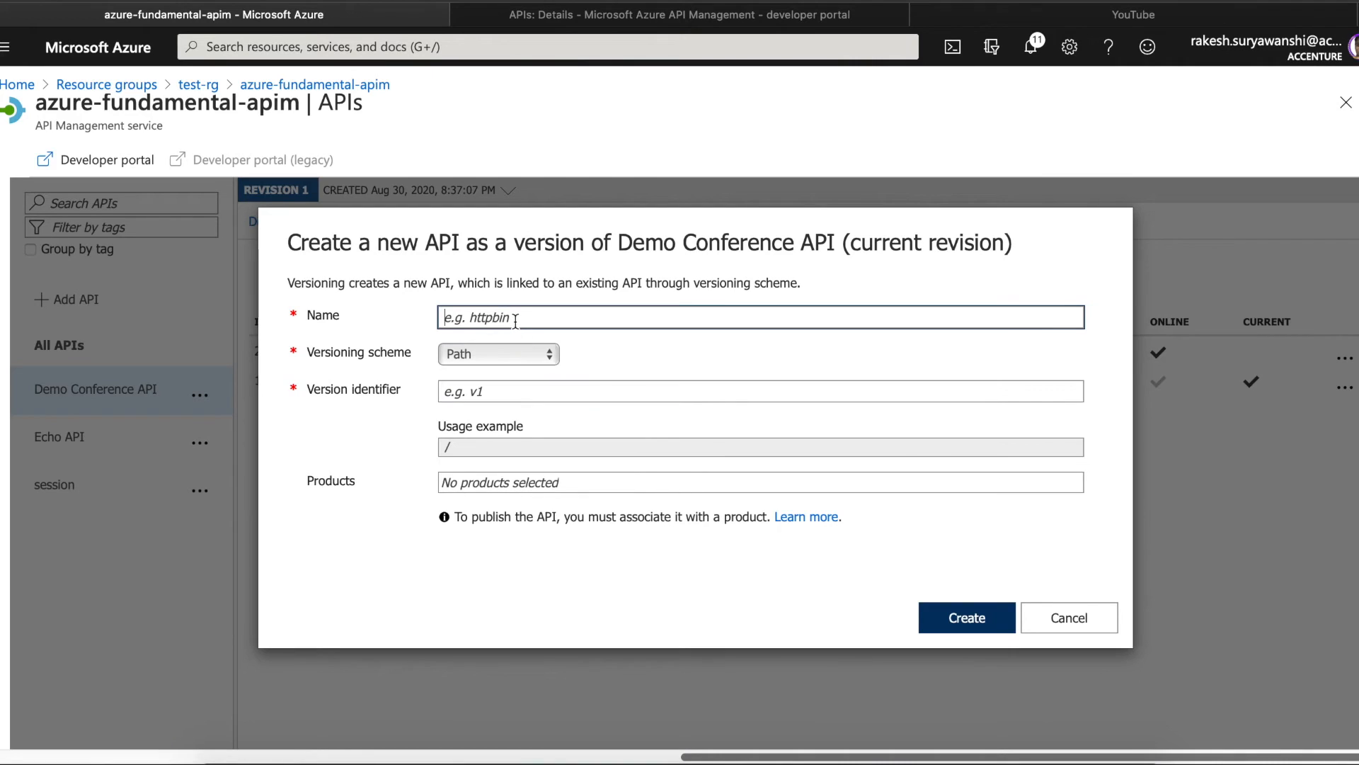
type("v1")
left_click(499, 390)
type("v1")
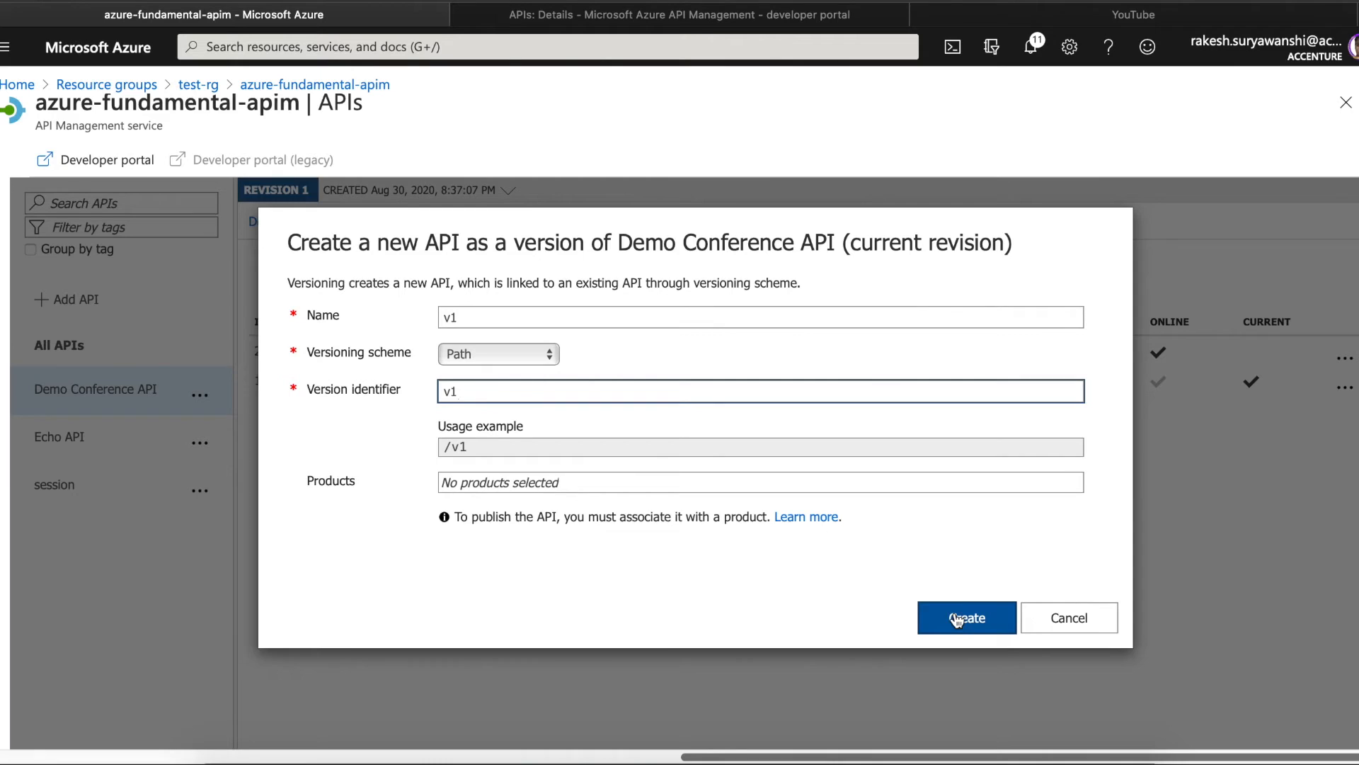
left_click(665, 485)
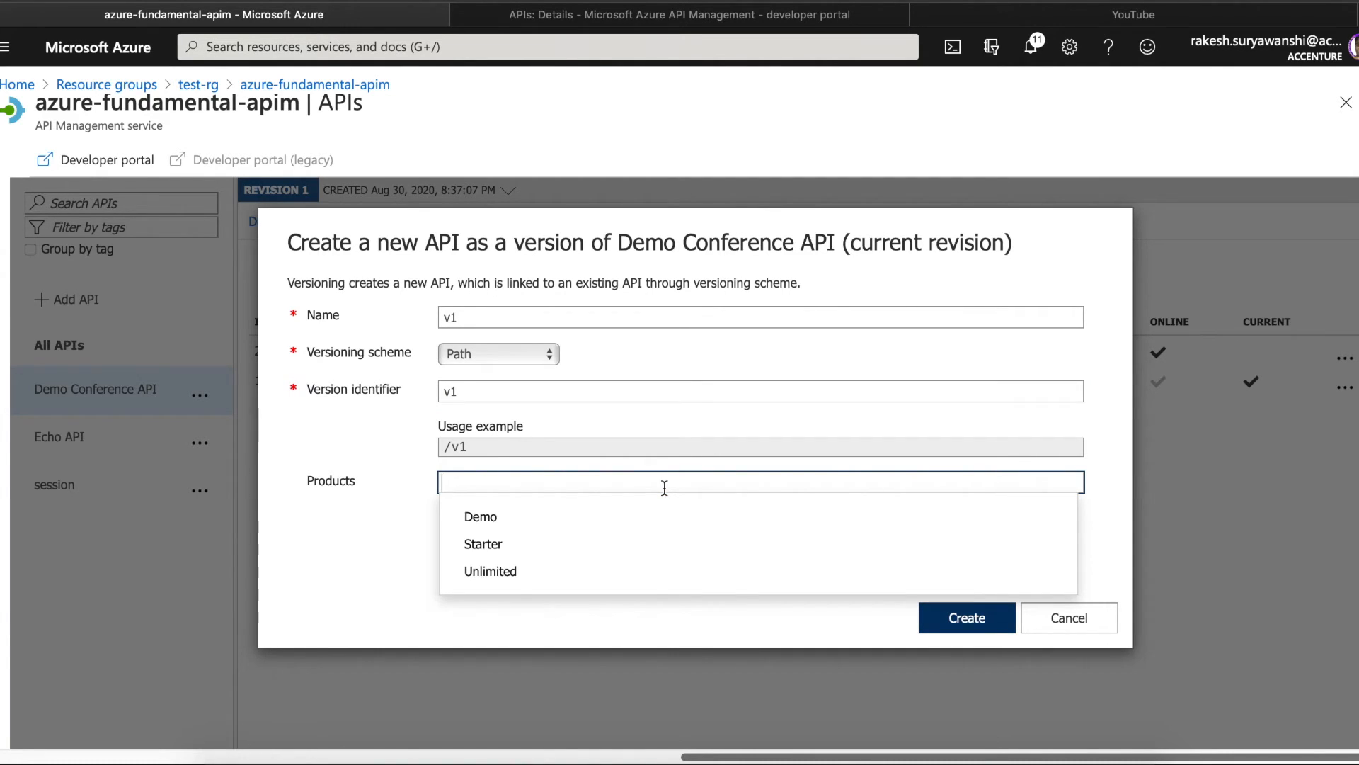
left_click(394, 555)
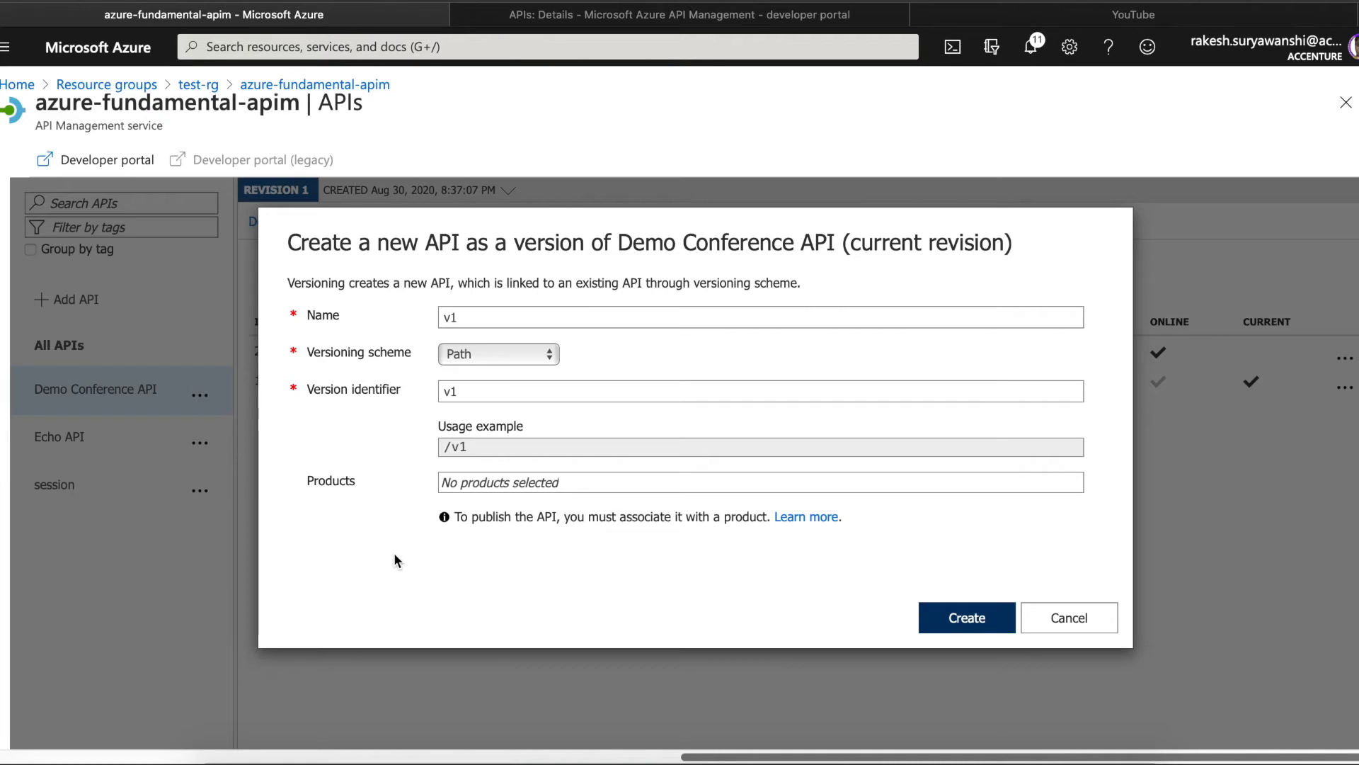
left_click(502, 485)
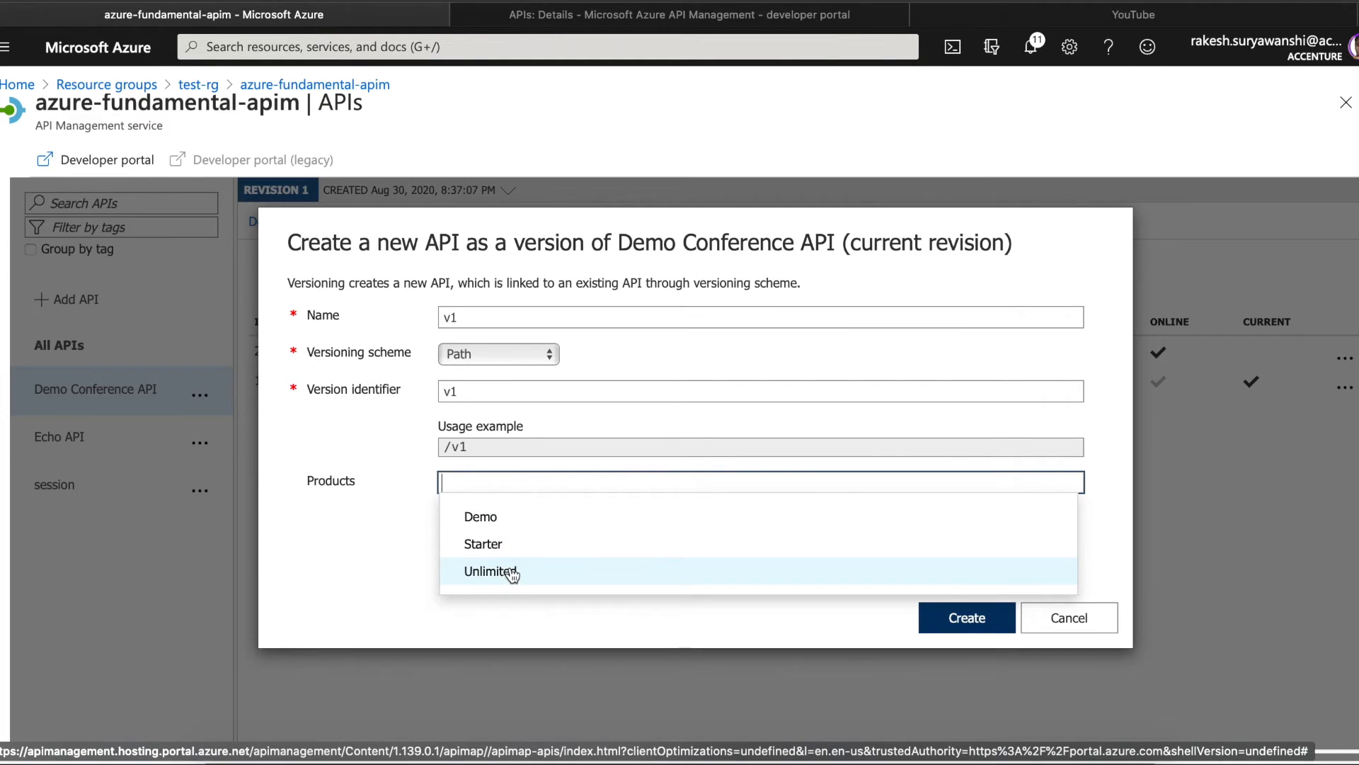
left_click(572, 518)
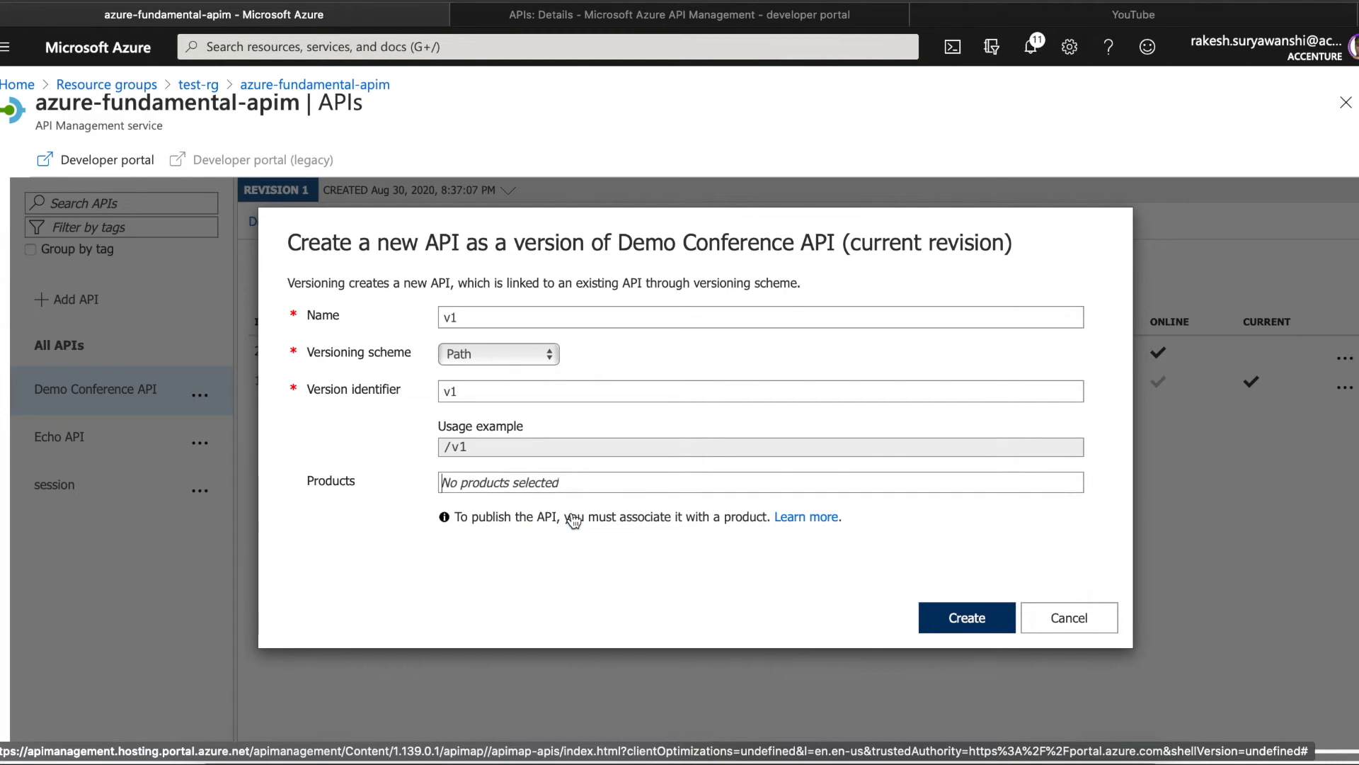
left_click(611, 484)
left_click(523, 522)
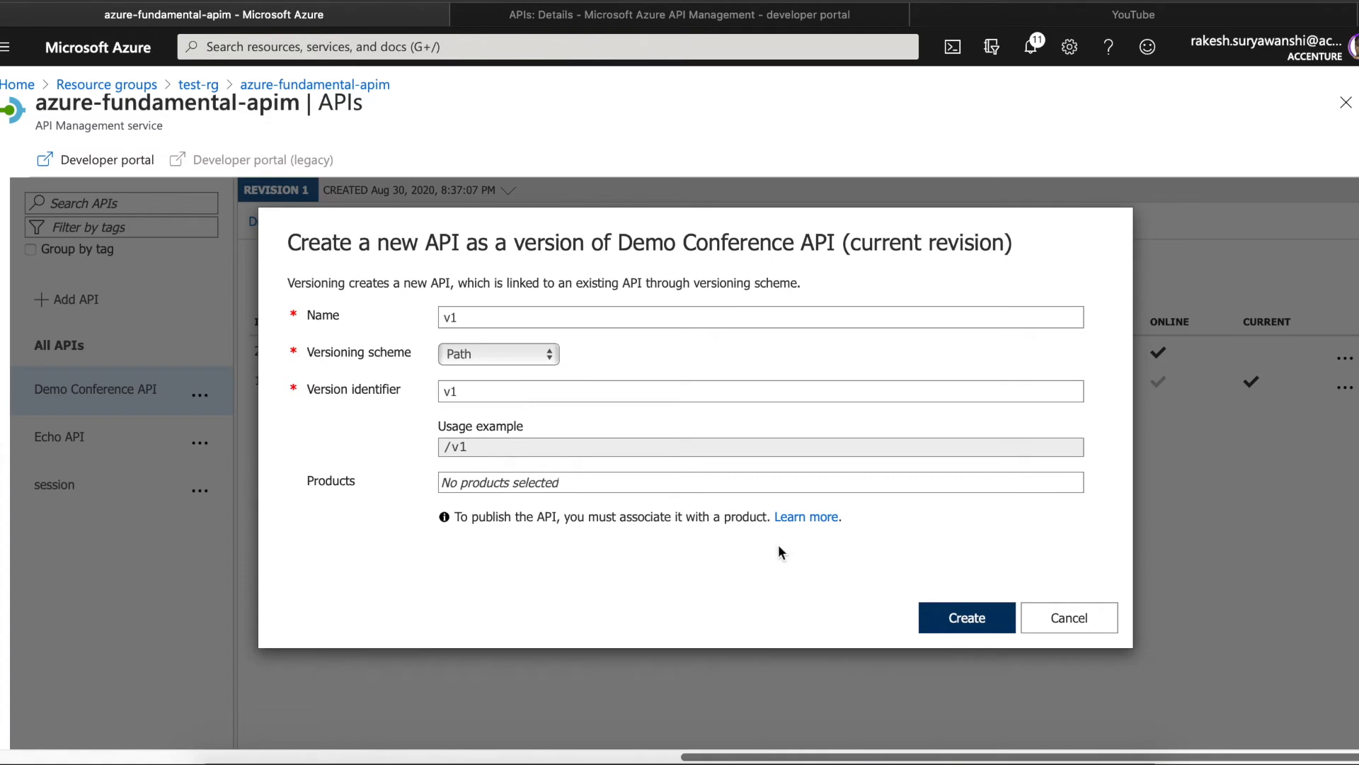
left_click(958, 620)
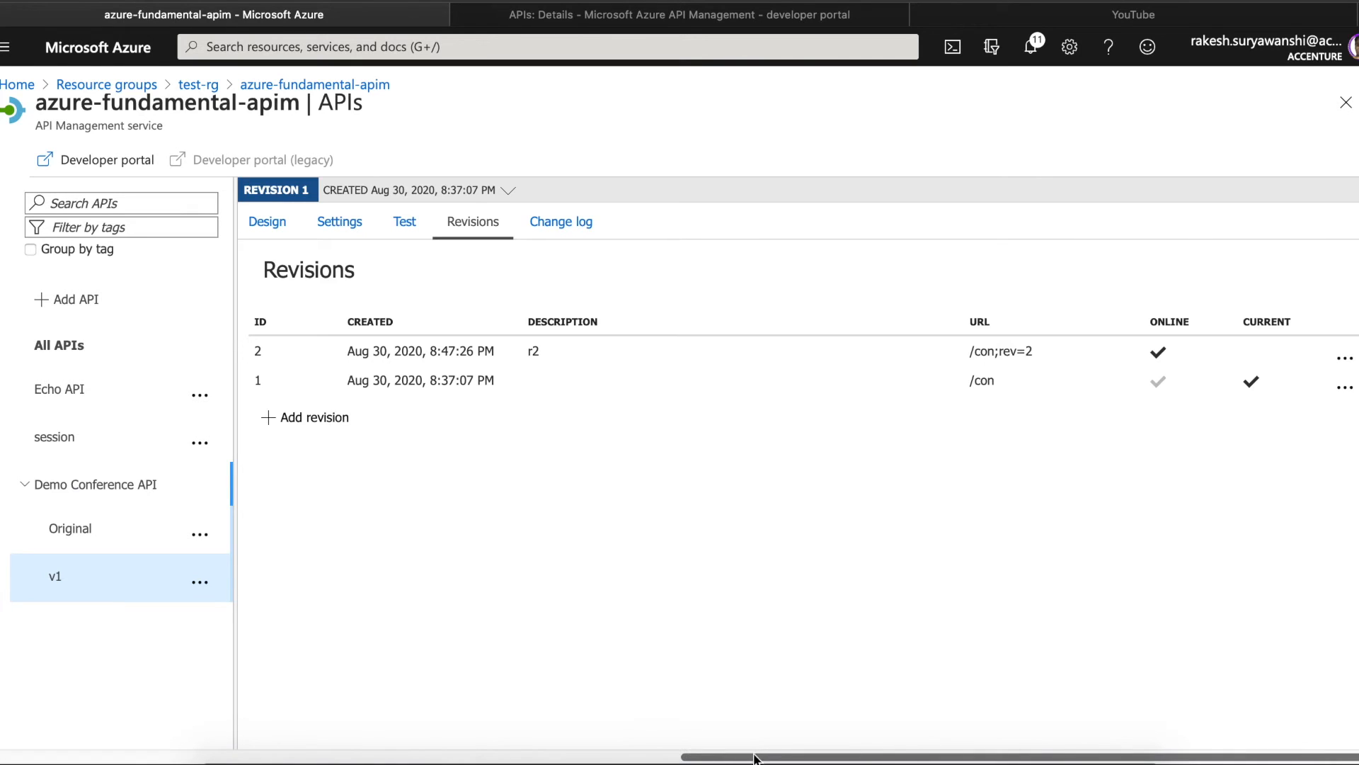
- Expand Demo Conference API's versions and open the Original, then the v1 version
left_click_drag(756, 757, 652, 757)
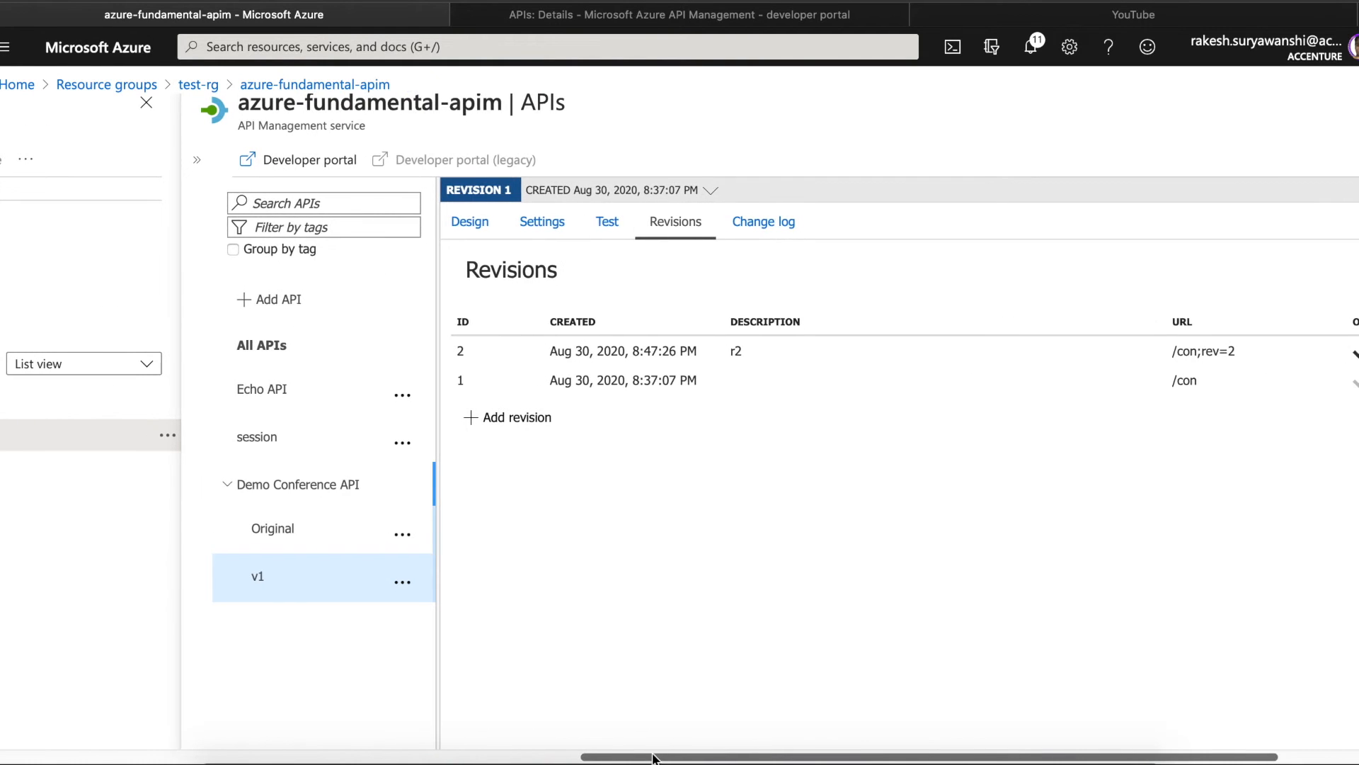
left_click(232, 486)
left_click(232, 487)
left_click(232, 486)
left_click(233, 486)
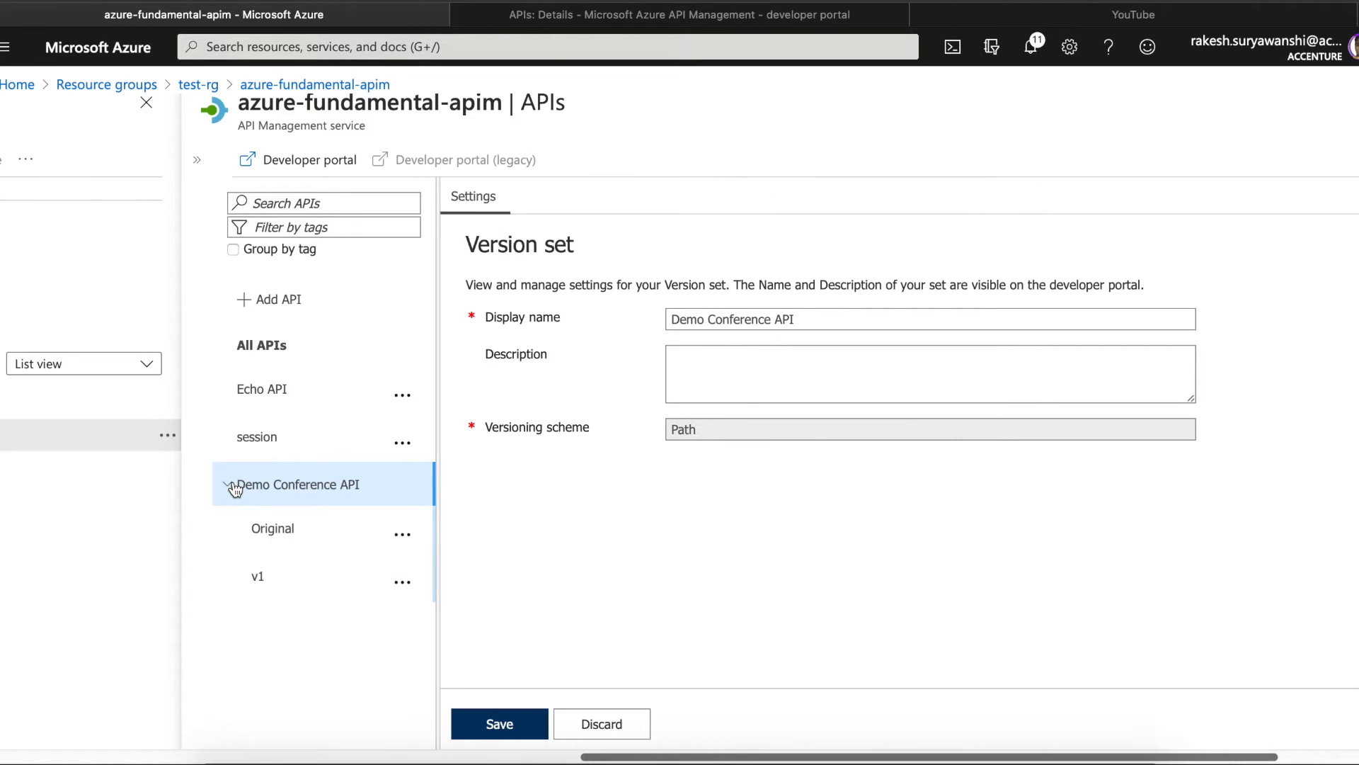
left_click(277, 531)
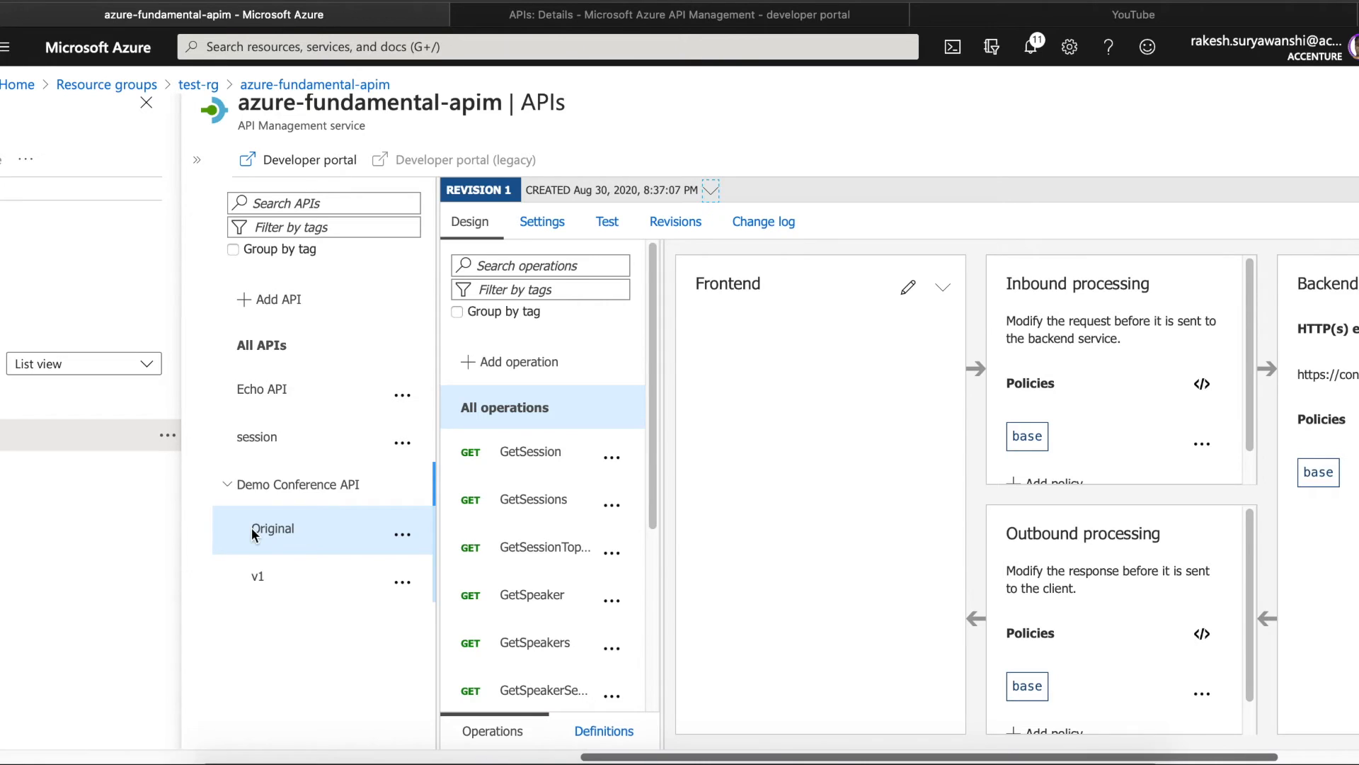
left_click(261, 581)
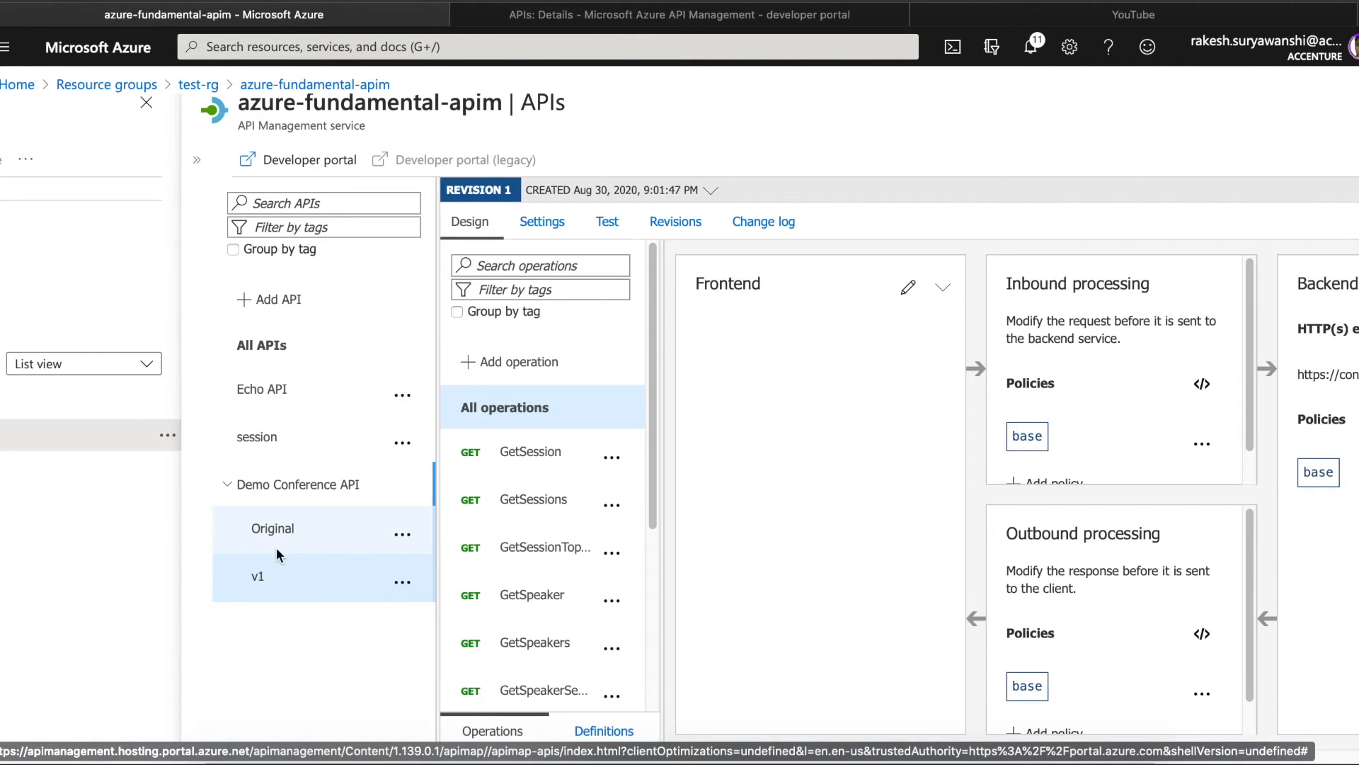
- Compare the Original and v1 designs, ending on Original's settings with URL suffix con
left_click_drag(655, 320, 648, 508)
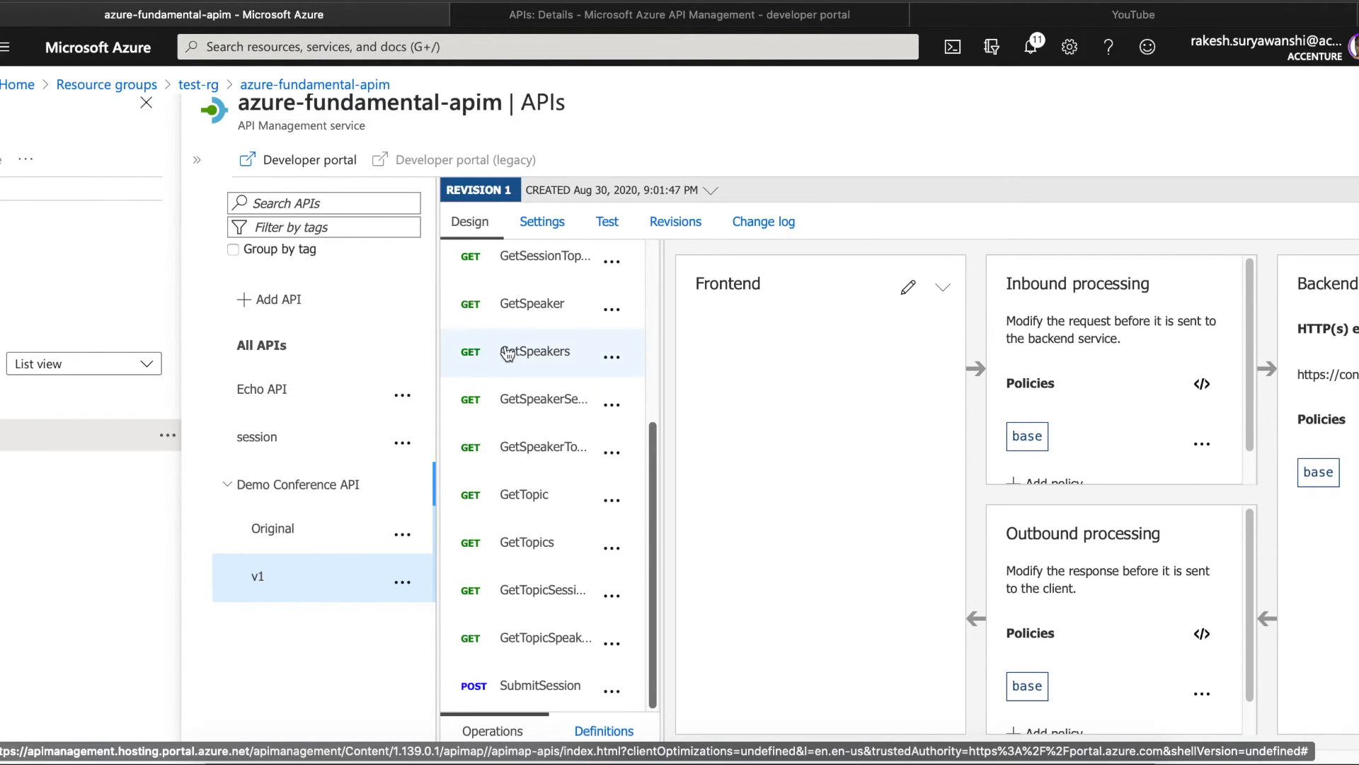
left_click_drag(653, 532, 650, 300)
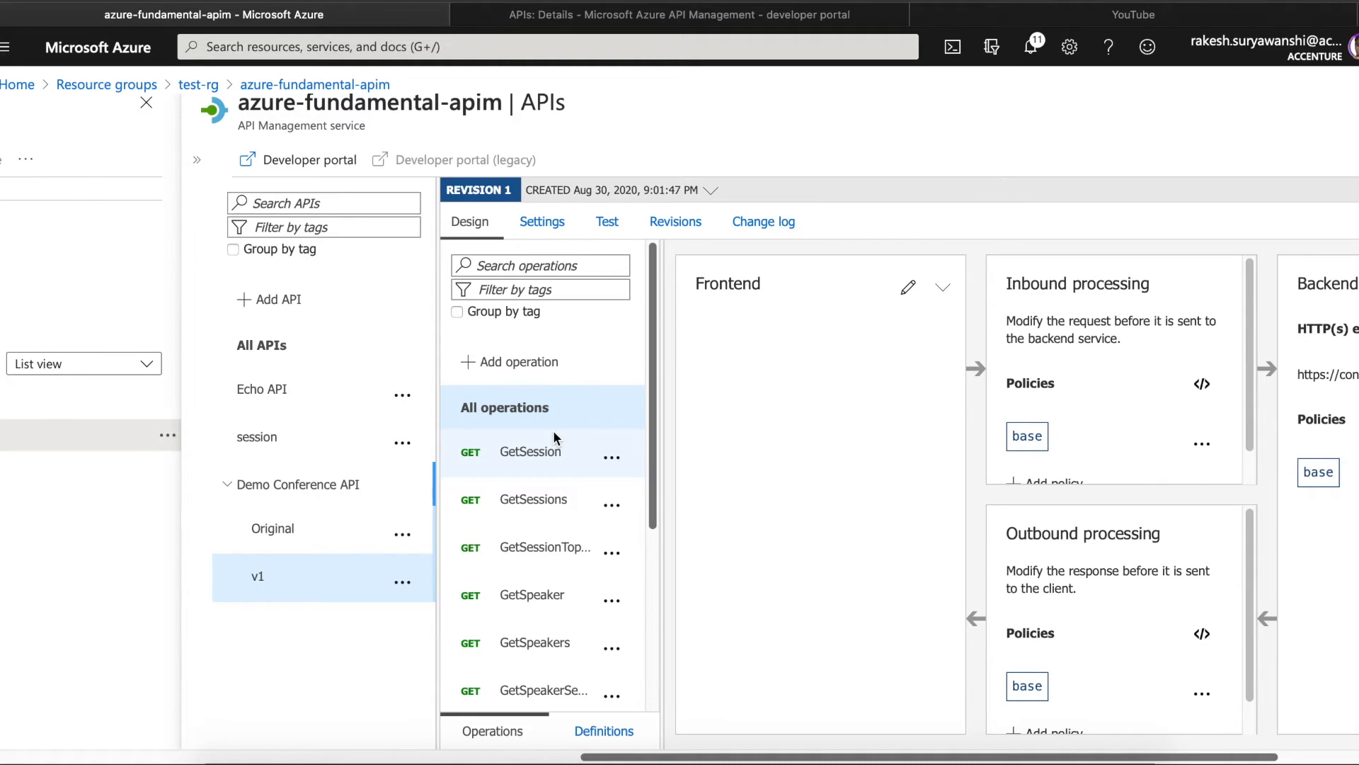
left_click(273, 535)
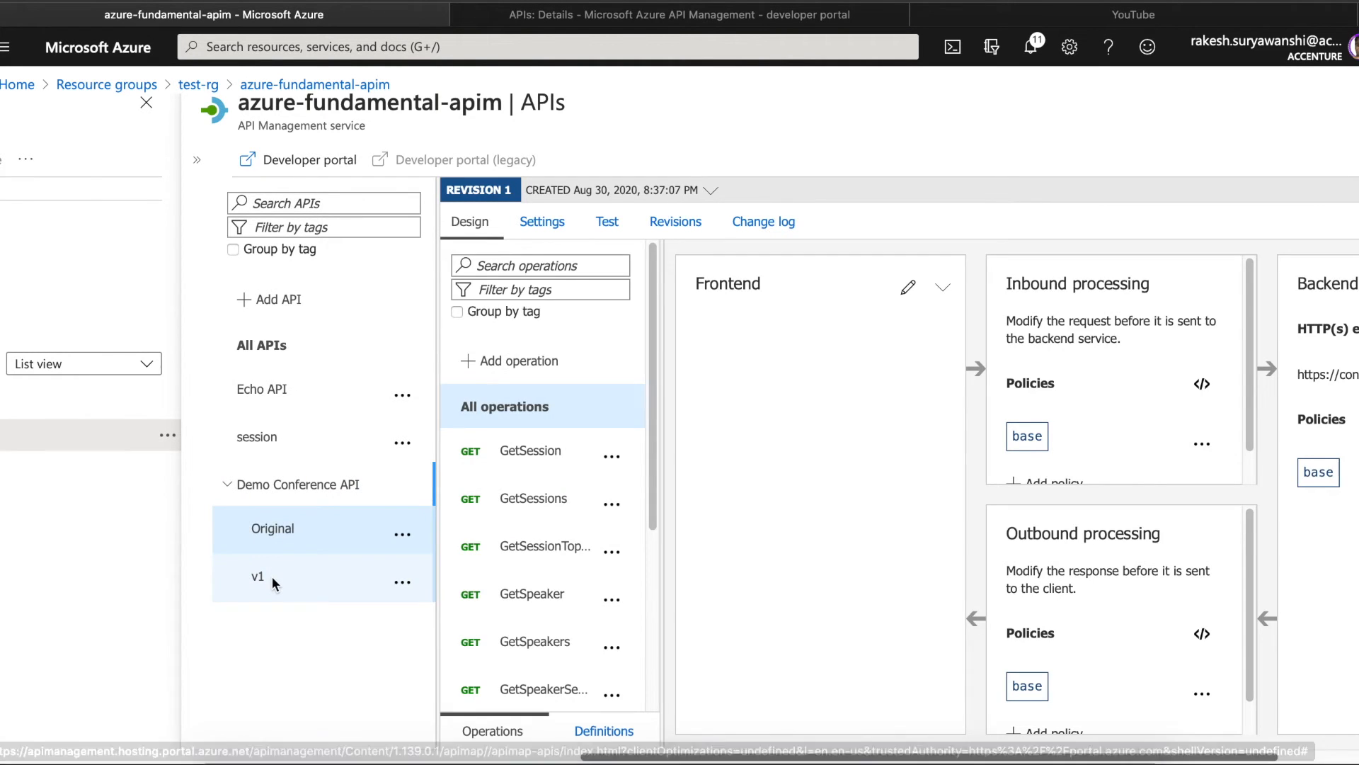
left_click(271, 576)
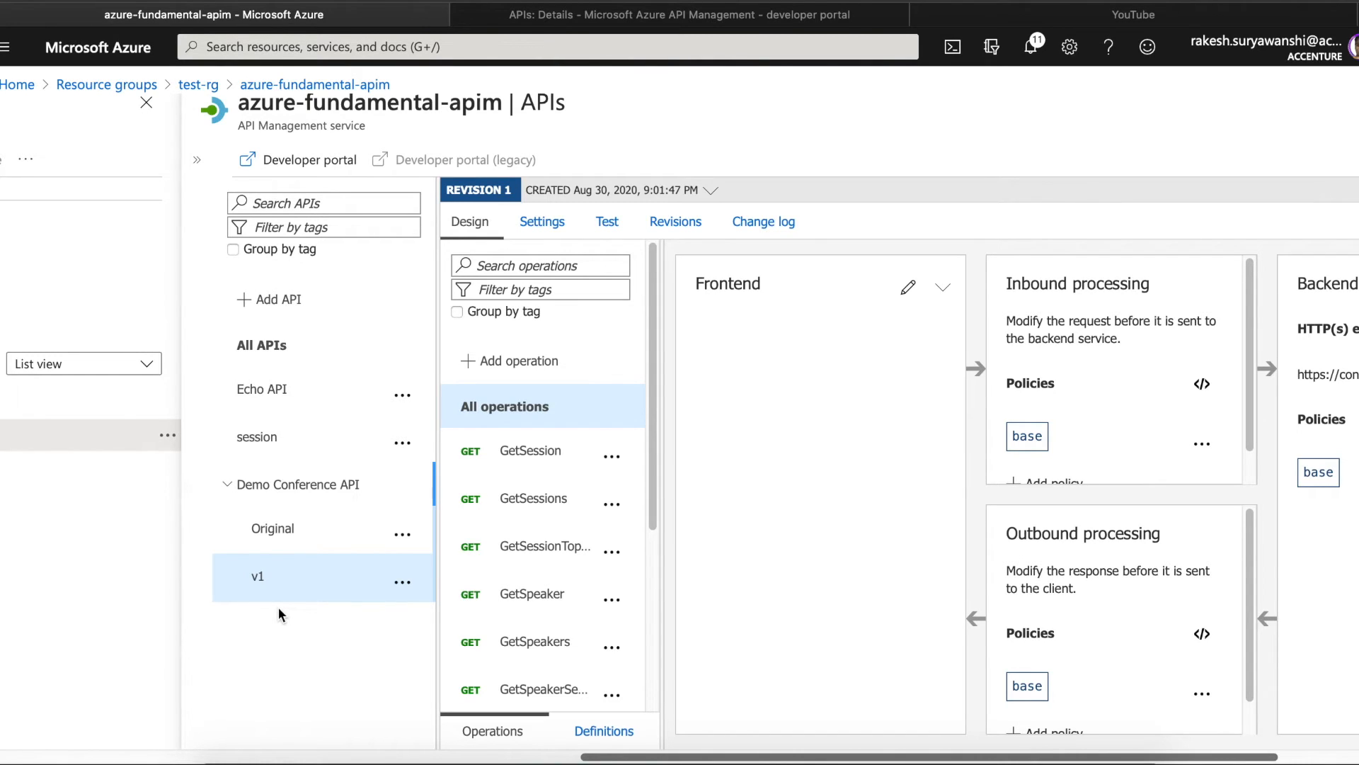
left_click(274, 531)
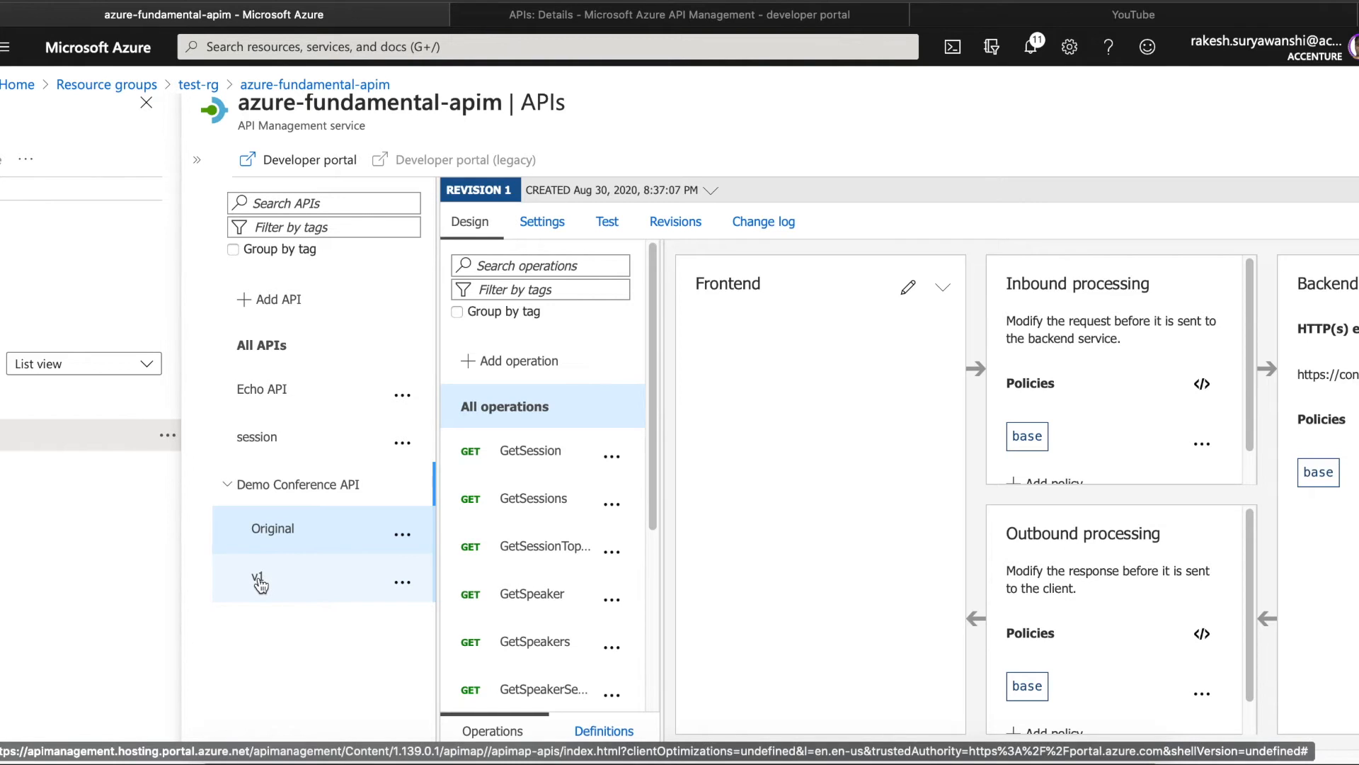
left_click(260, 582)
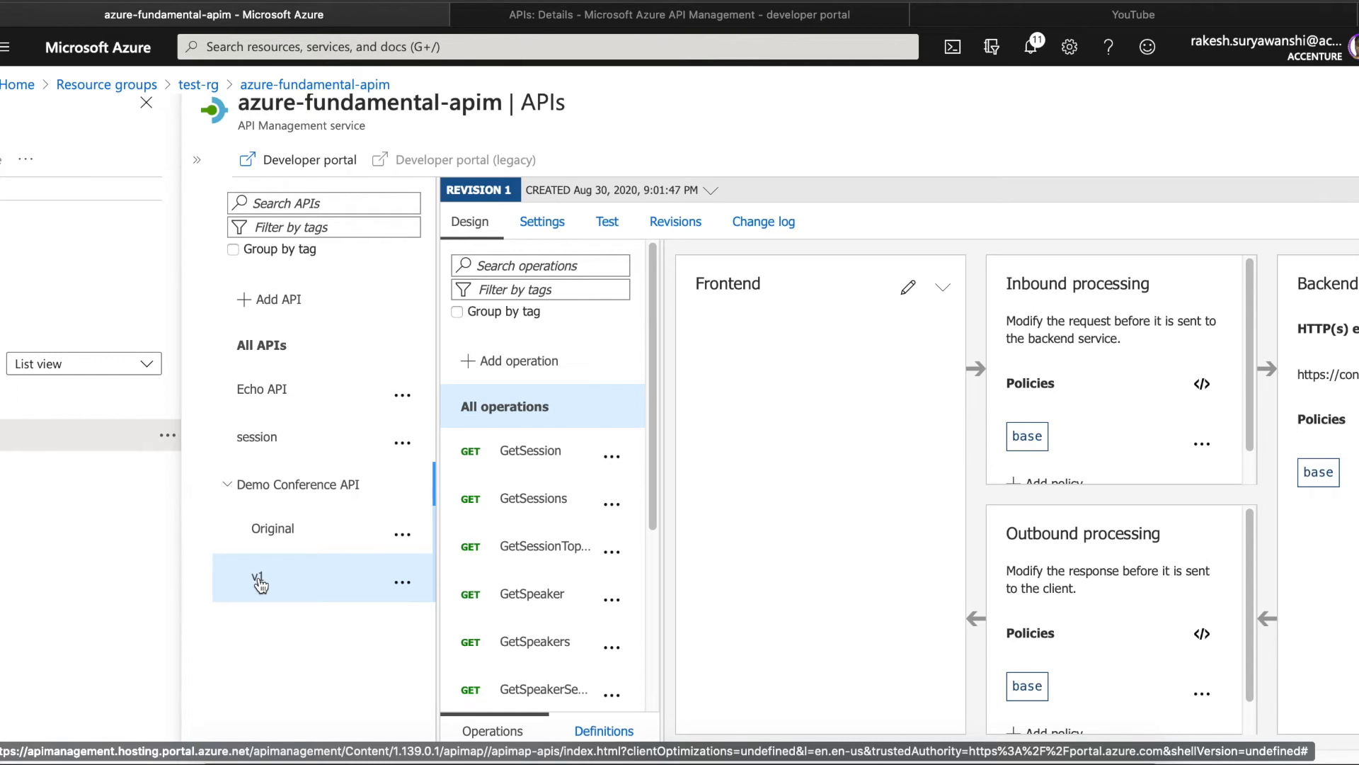
left_click(289, 539)
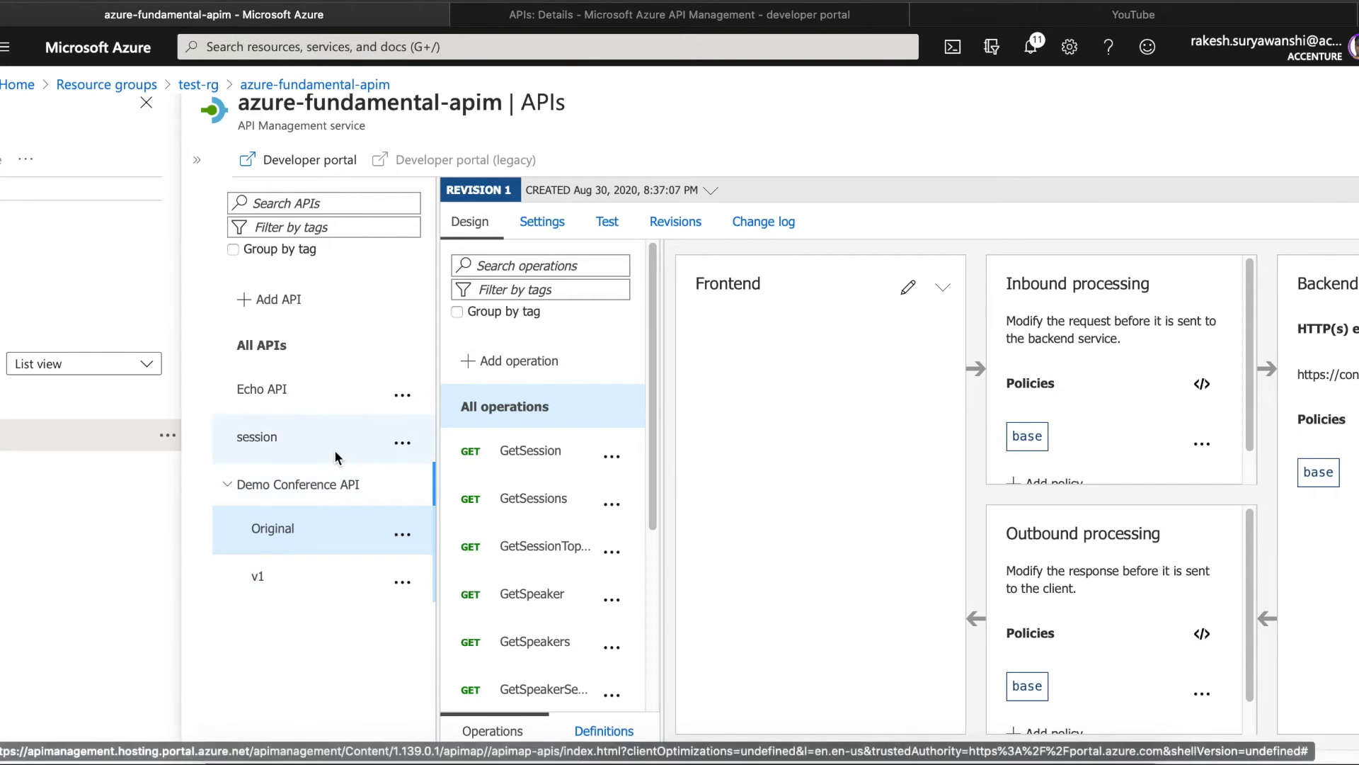
left_click(541, 221)
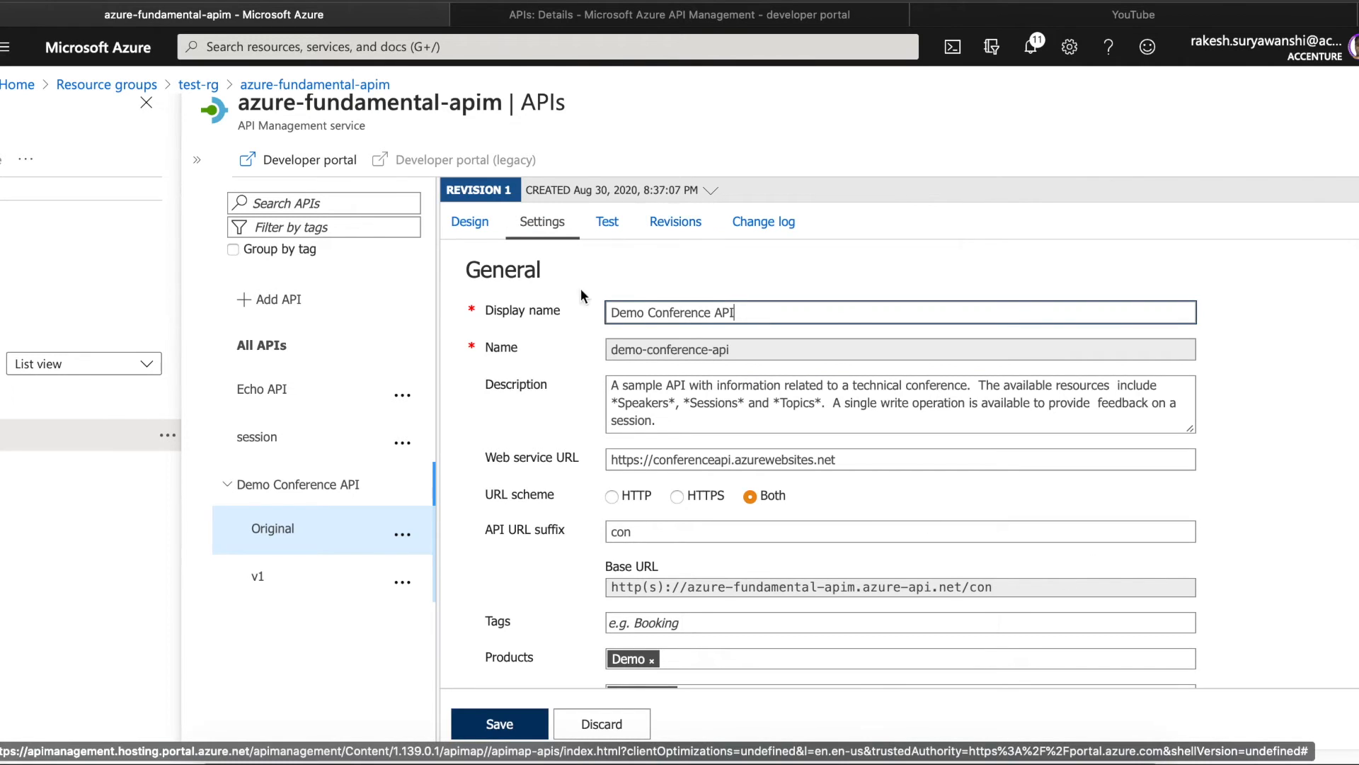
- Compare the revision lists: v1's single revision at /con/v1, and Original's revision 2 (r2) and revision 1
left_click(261, 578)
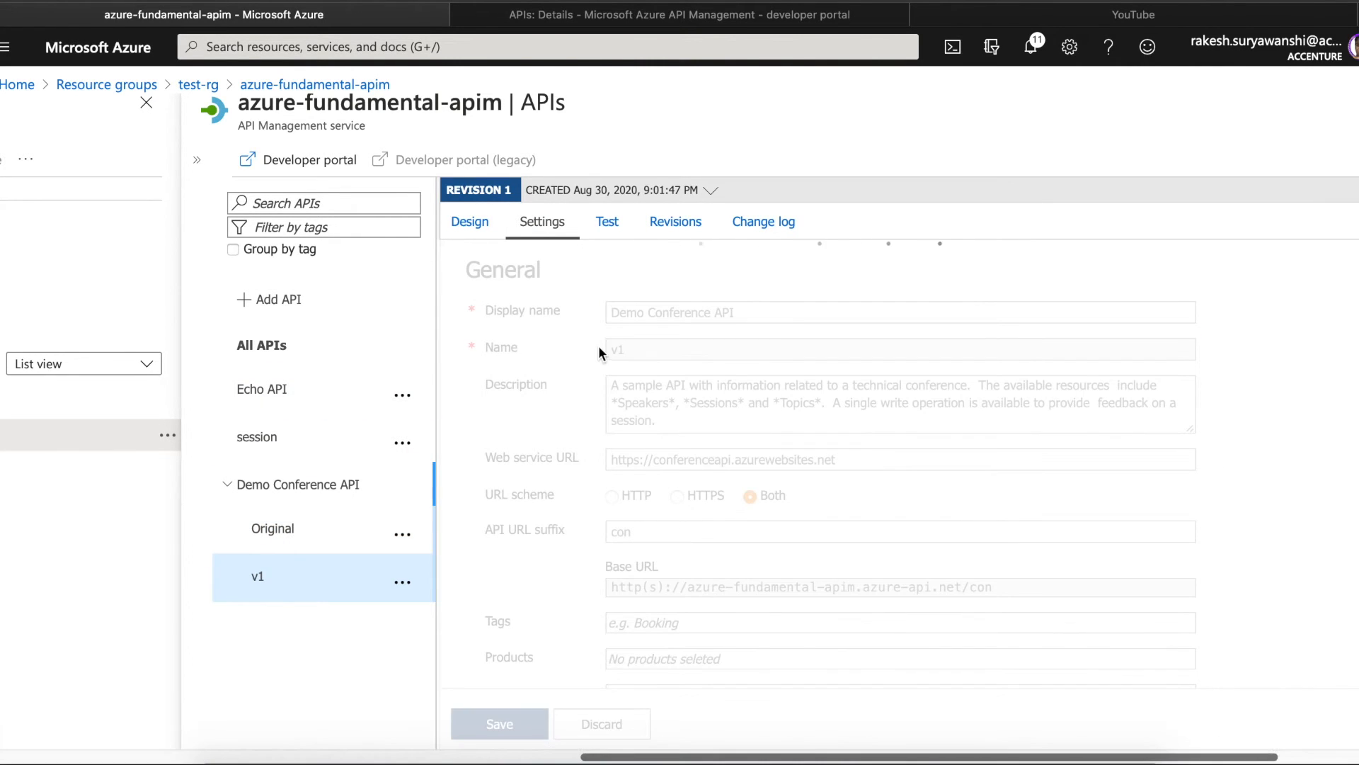
left_click(277, 530)
left_click(673, 222)
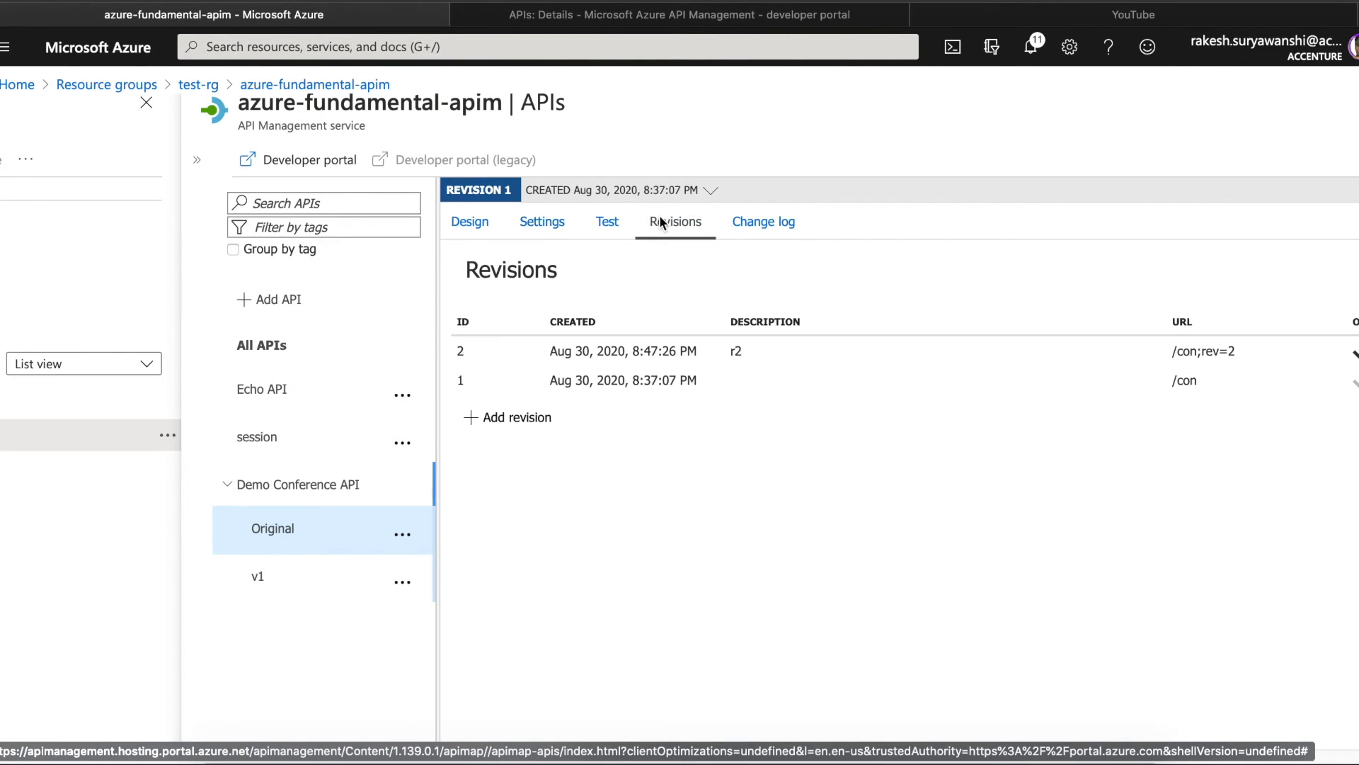
left_click(261, 576)
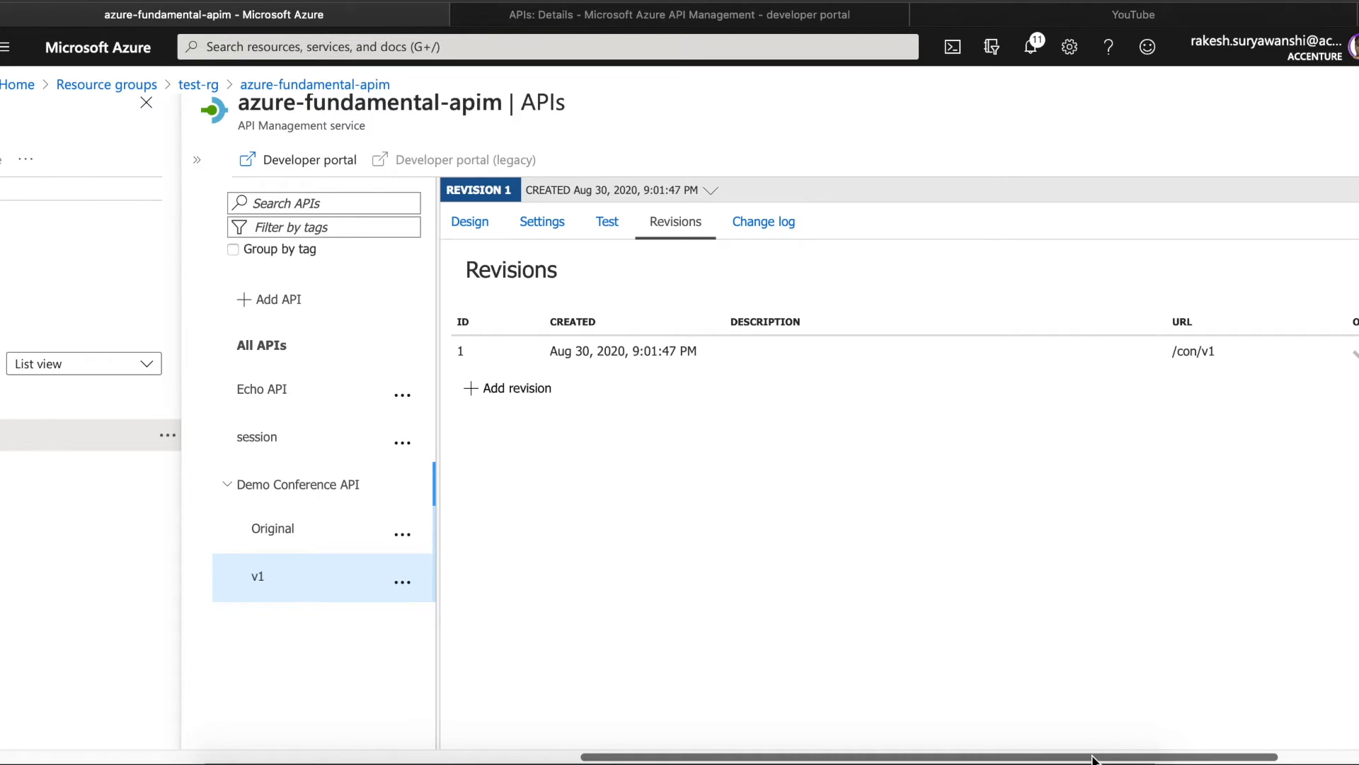
left_click_drag(1093, 759, 1015, 735)
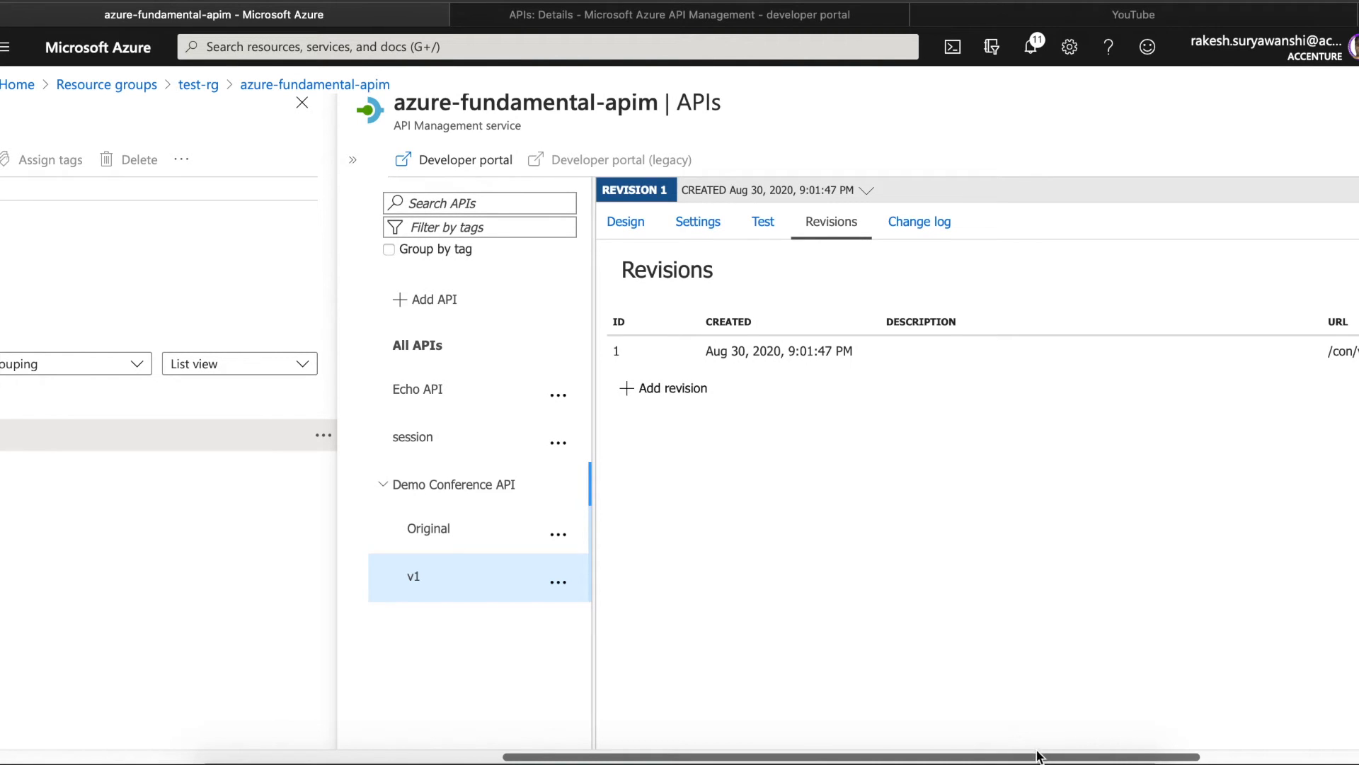
left_click_drag(1039, 759, 1217, 757)
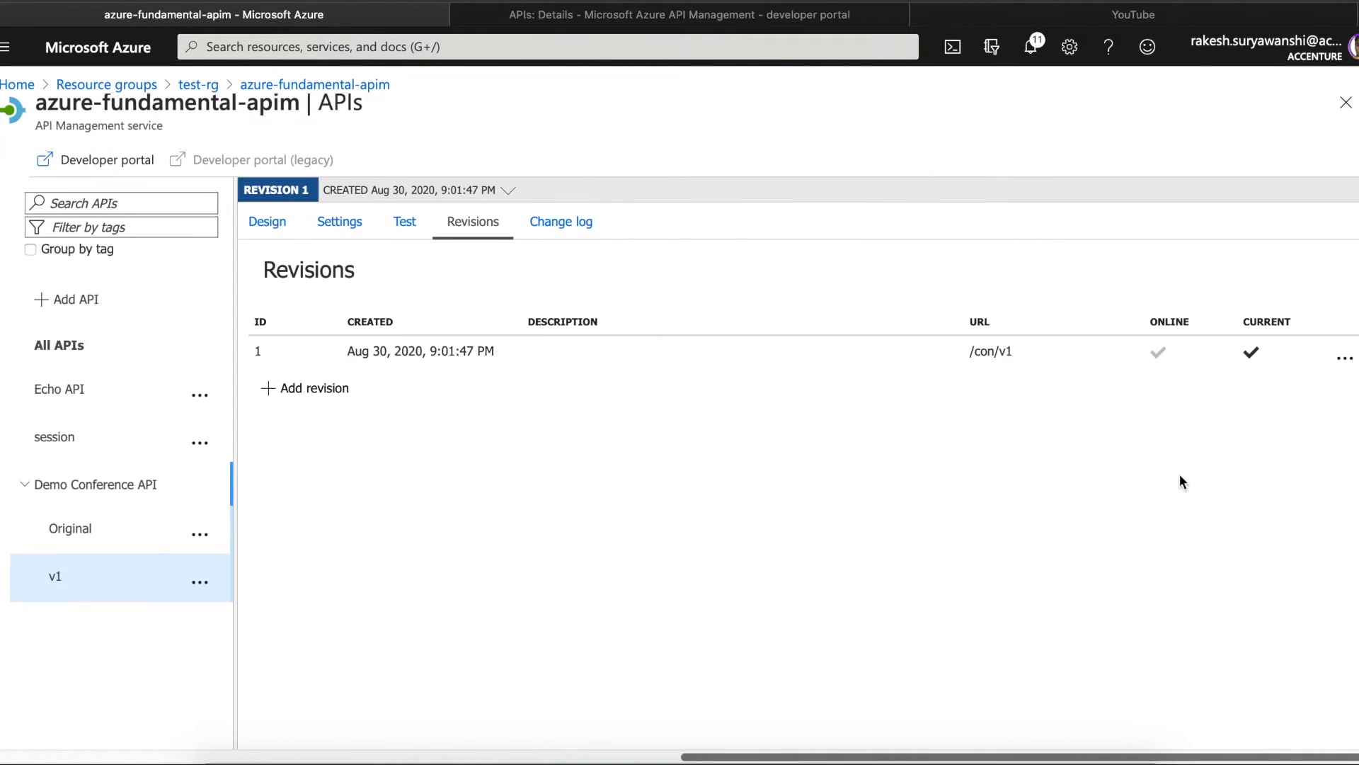
left_click(970, 350)
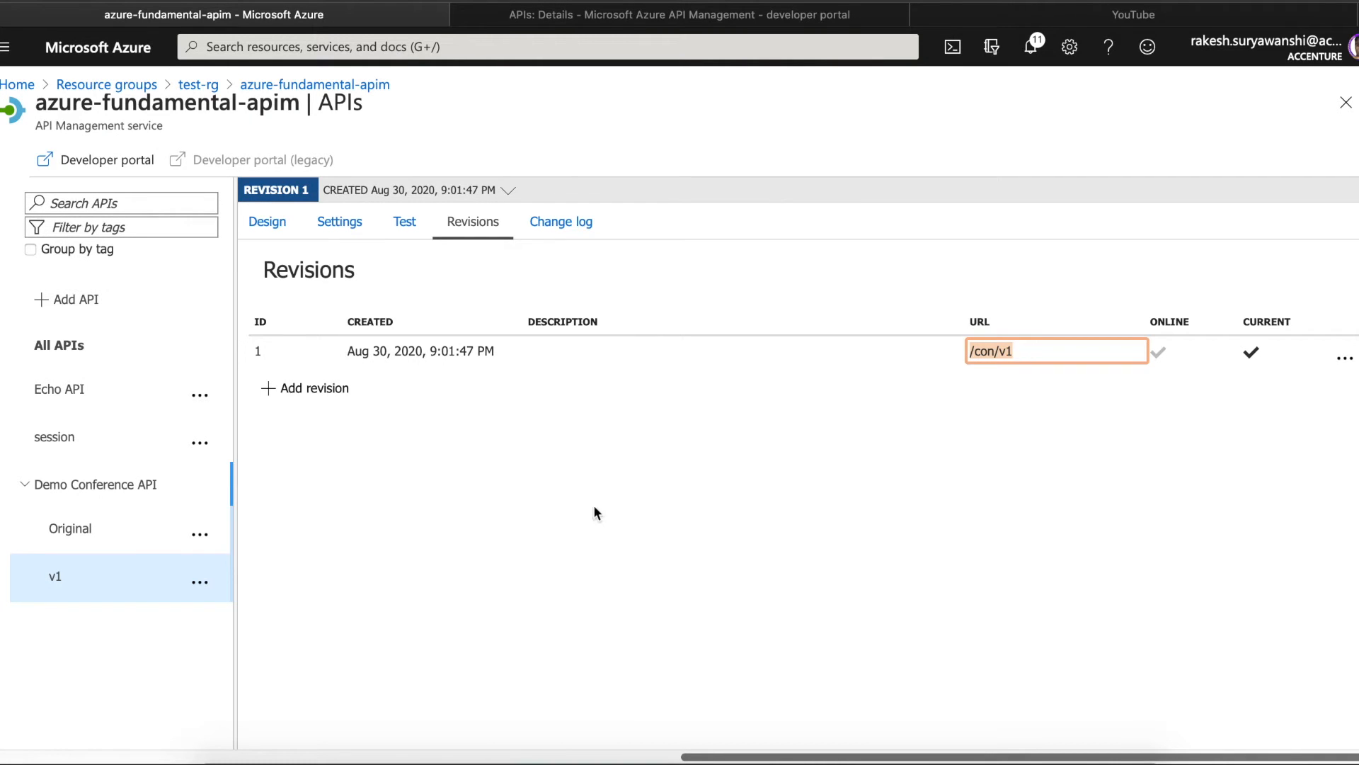
left_click_drag(753, 757, 544, 740)
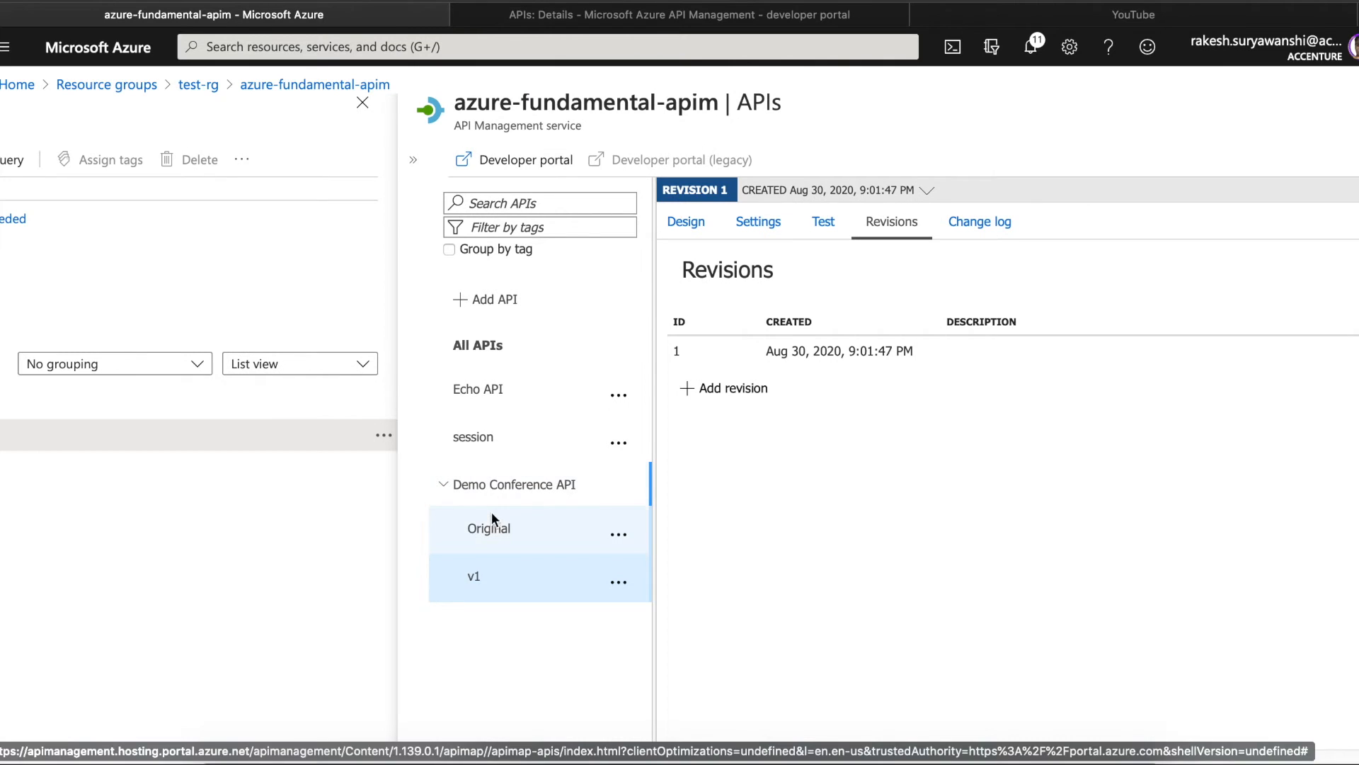
left_click(502, 532)
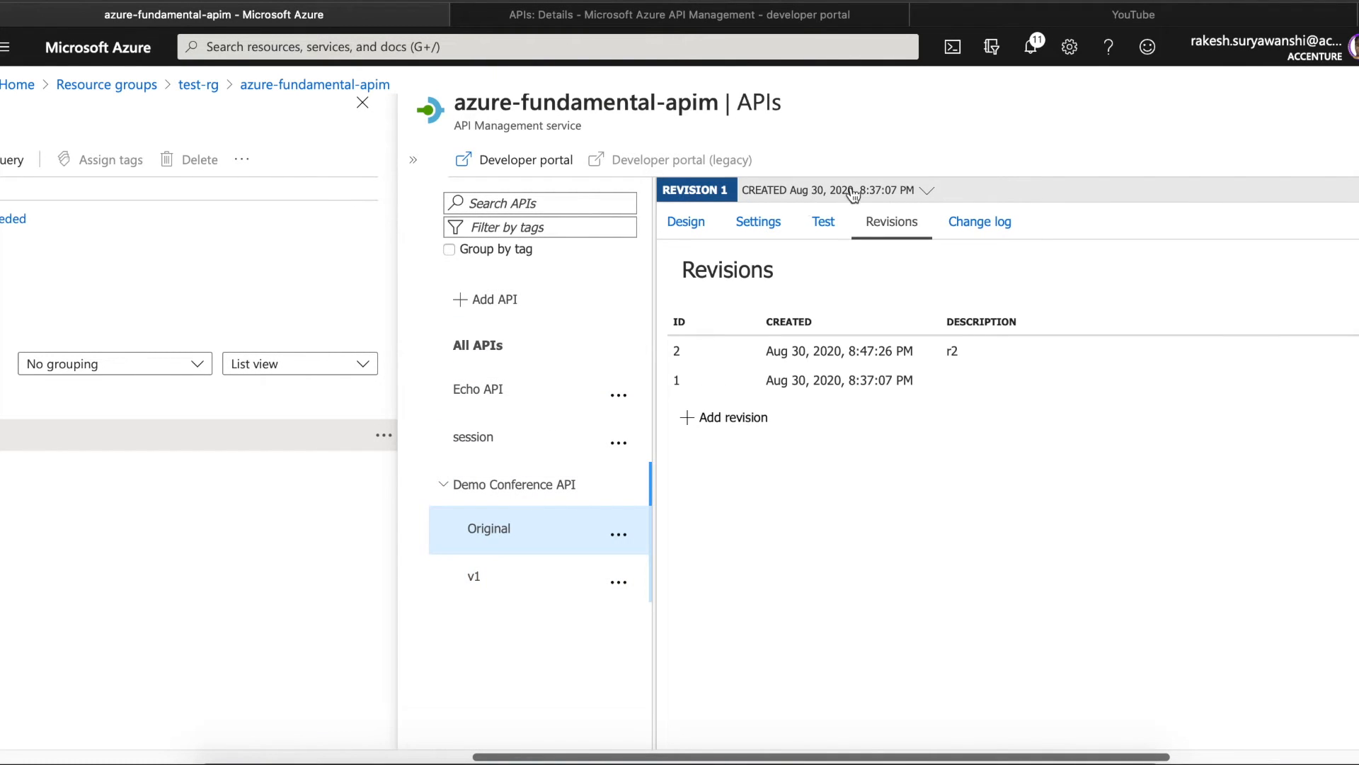
- From revision 2, add a path-based version named v2 with identifier v2 to Demo Conference API
left_click(927, 190)
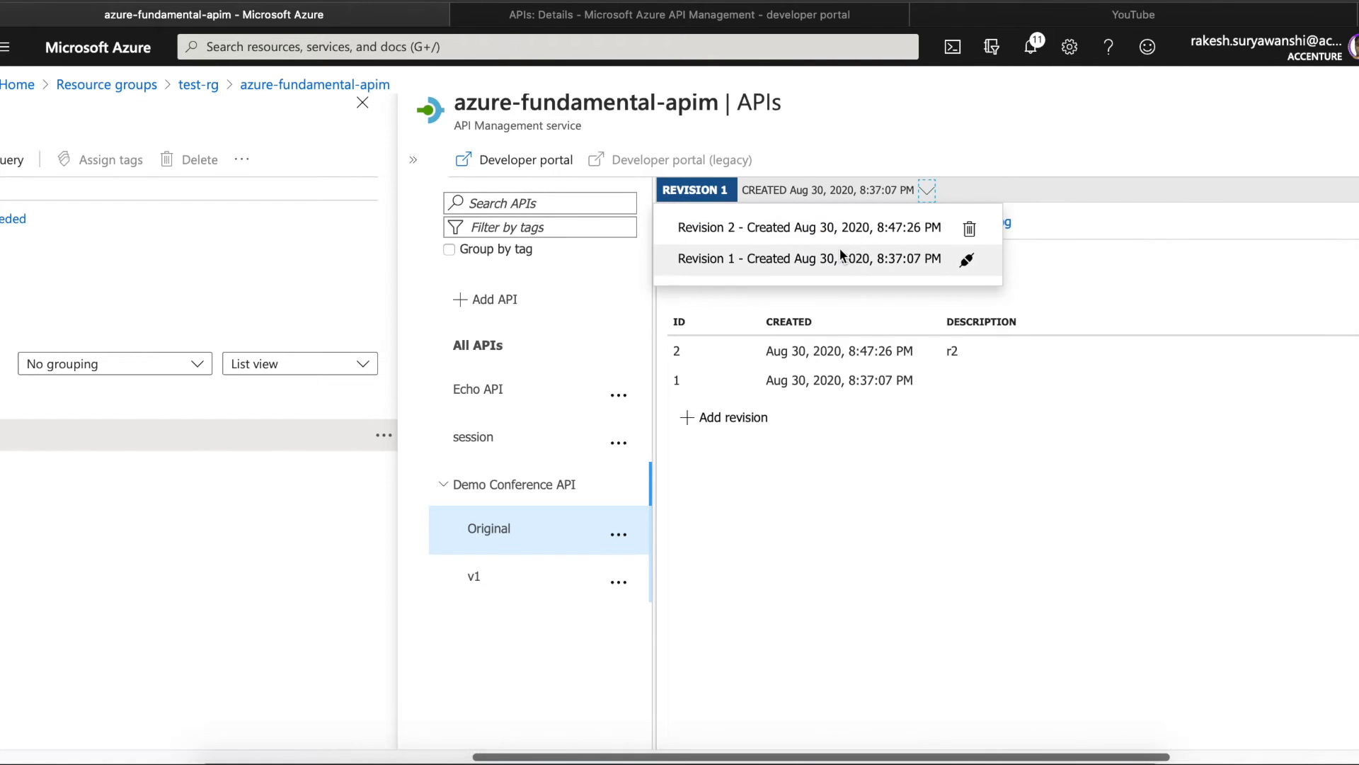
left_click(850, 237)
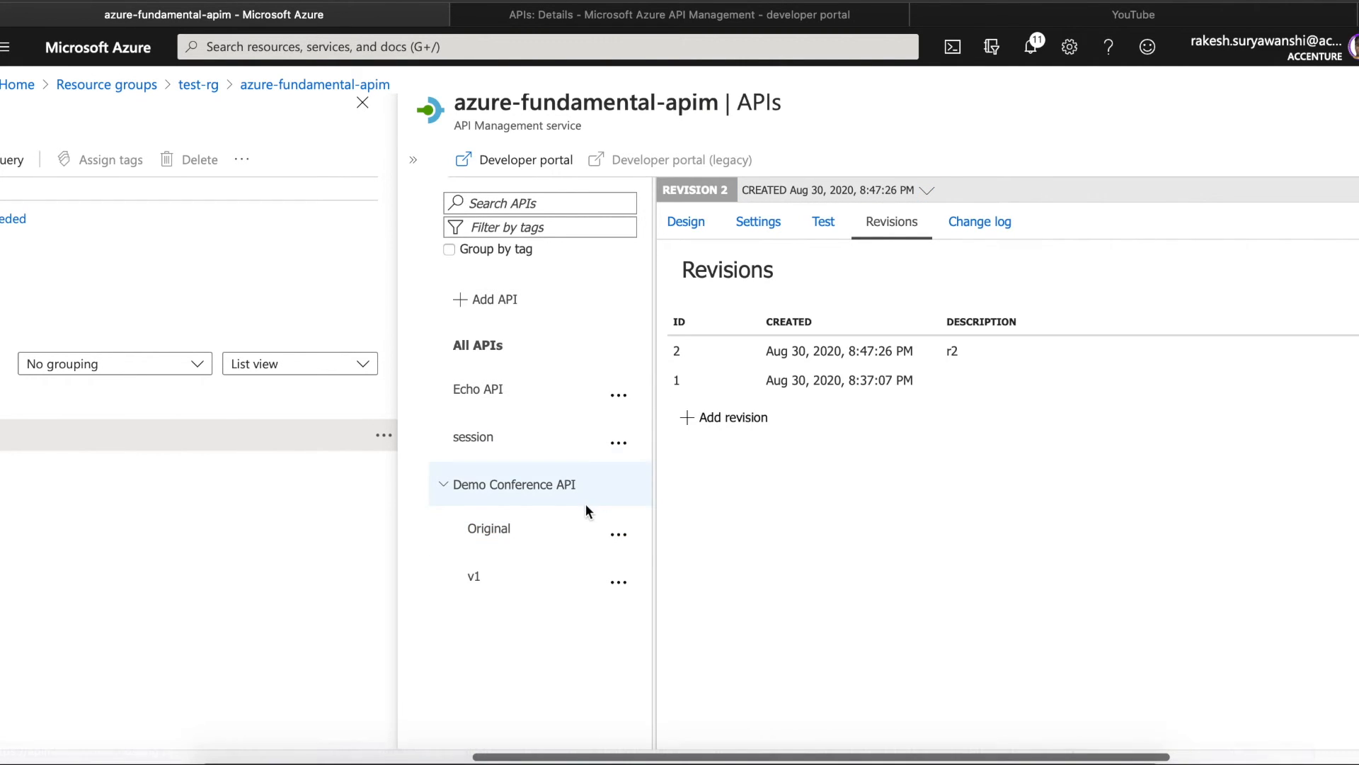
left_click(622, 537)
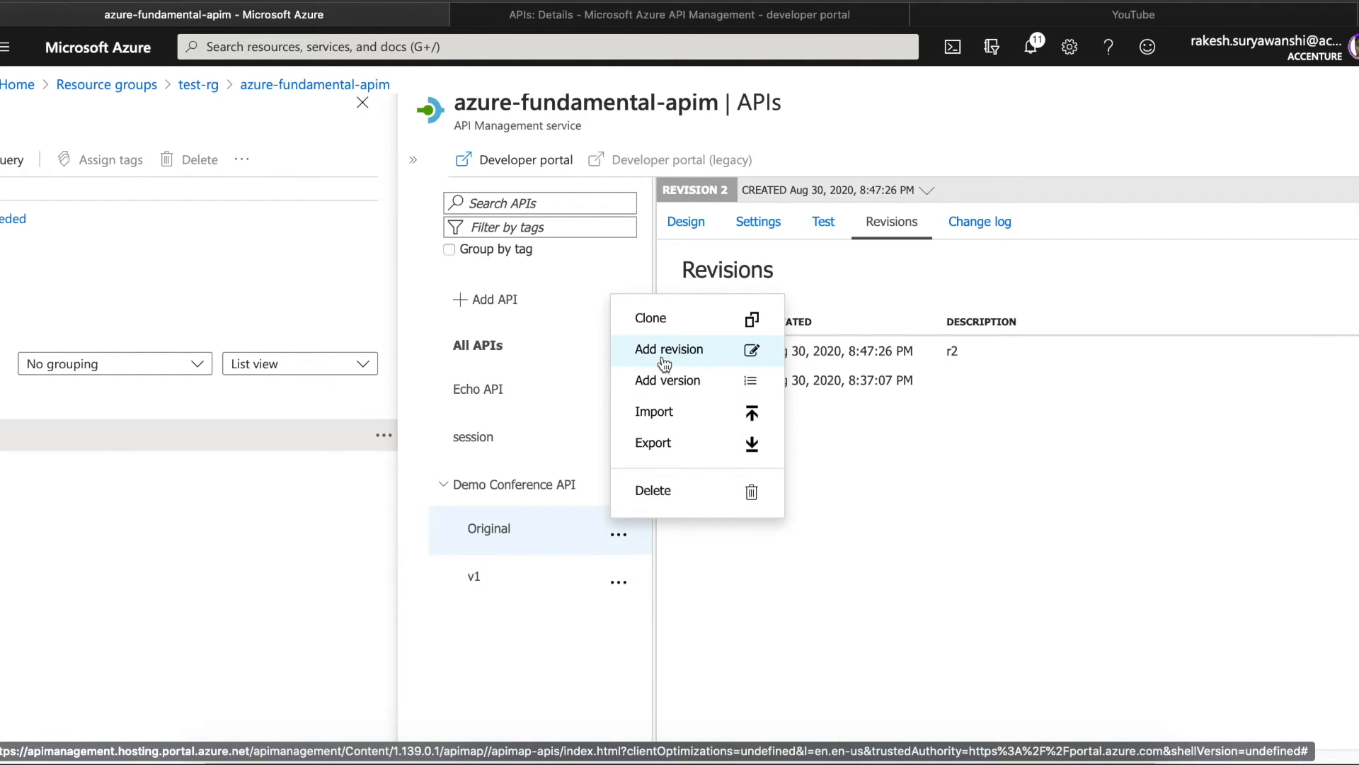
left_click(665, 380)
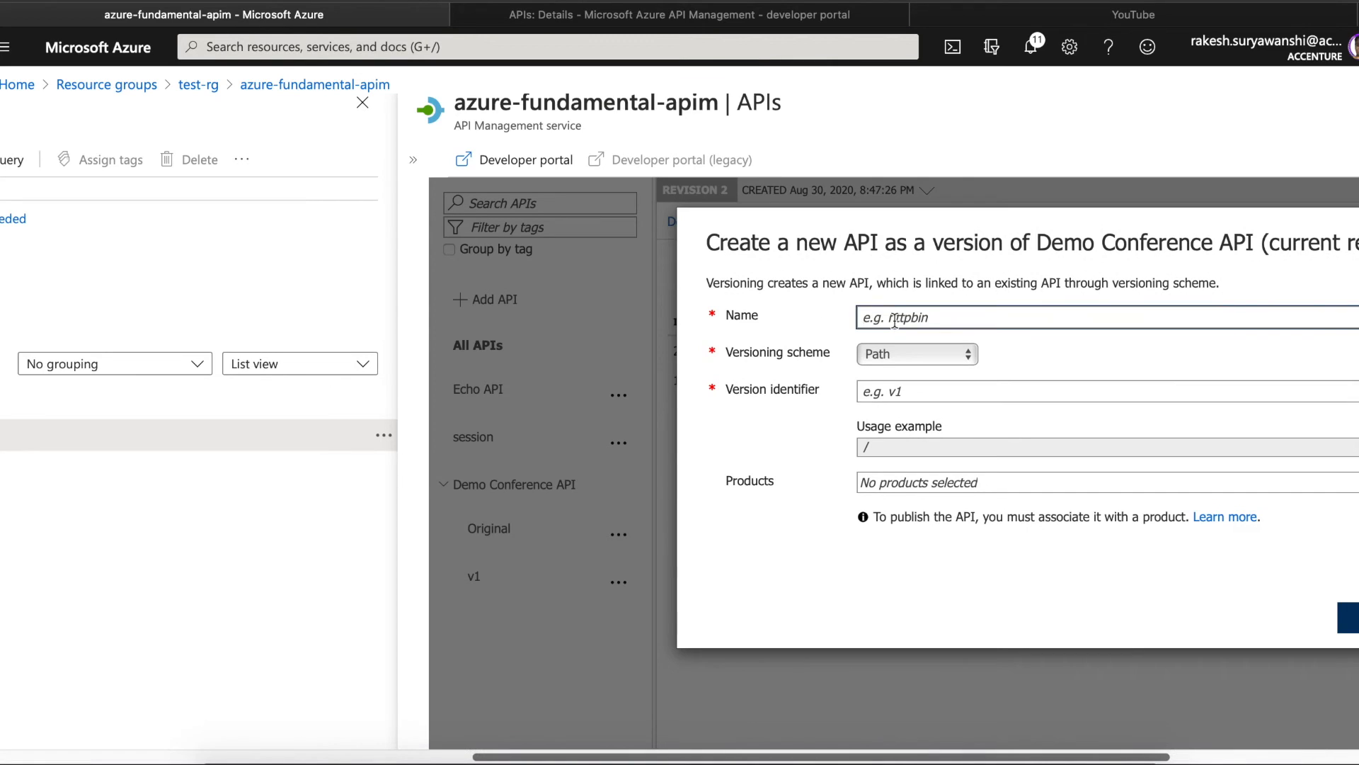
type("v")
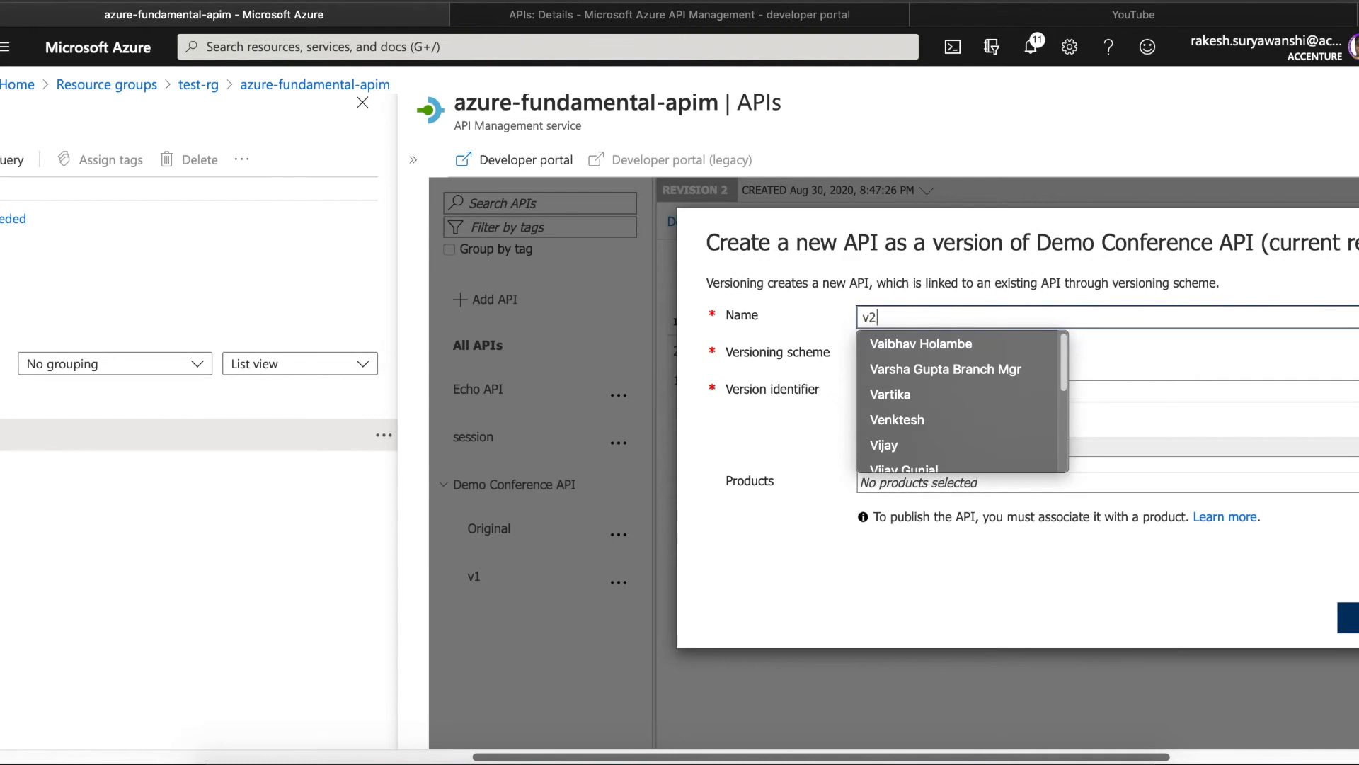
type("2")
left_click(901, 394)
type("v2")
left_click(1353, 617)
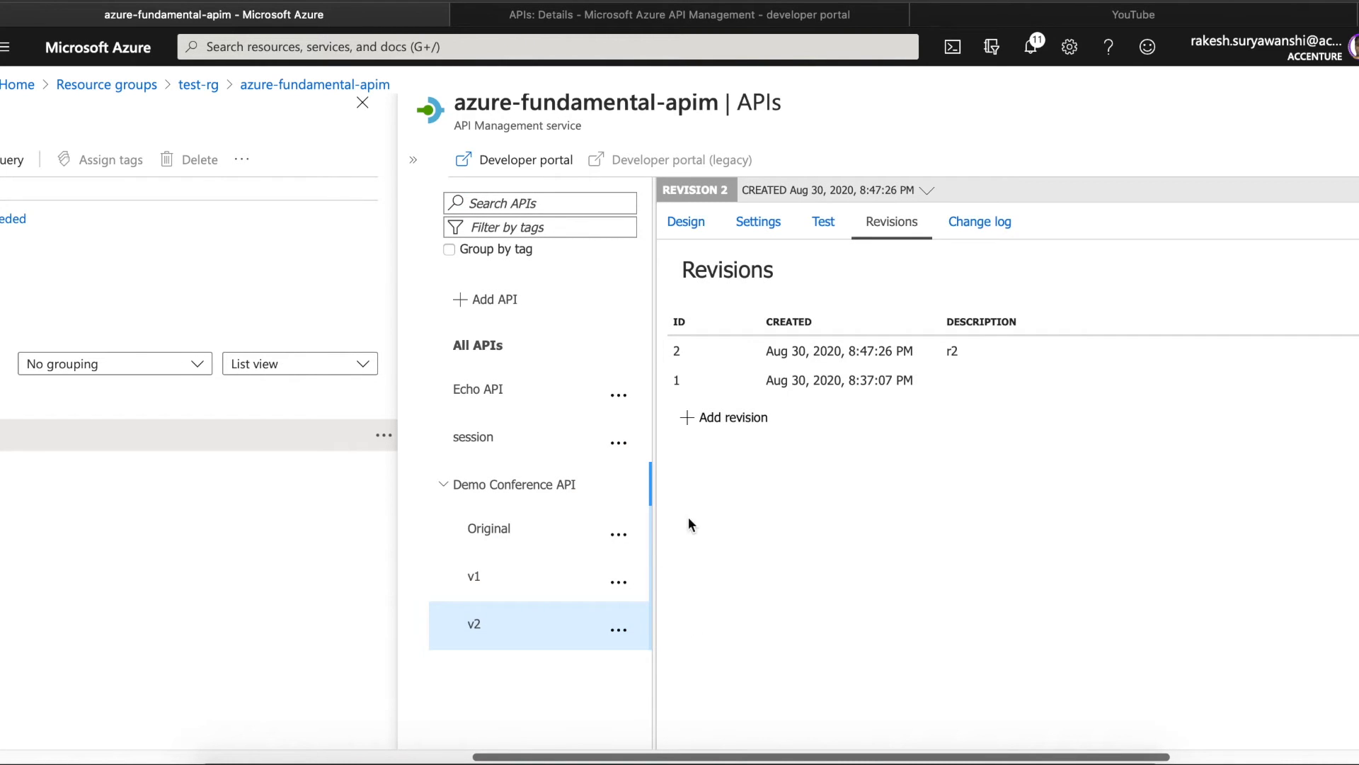
left_click(471, 579)
- Review the v2 and v1 revisions, then reopen azure-fundamental-apim and expand its full service menu
left_click(471, 624)
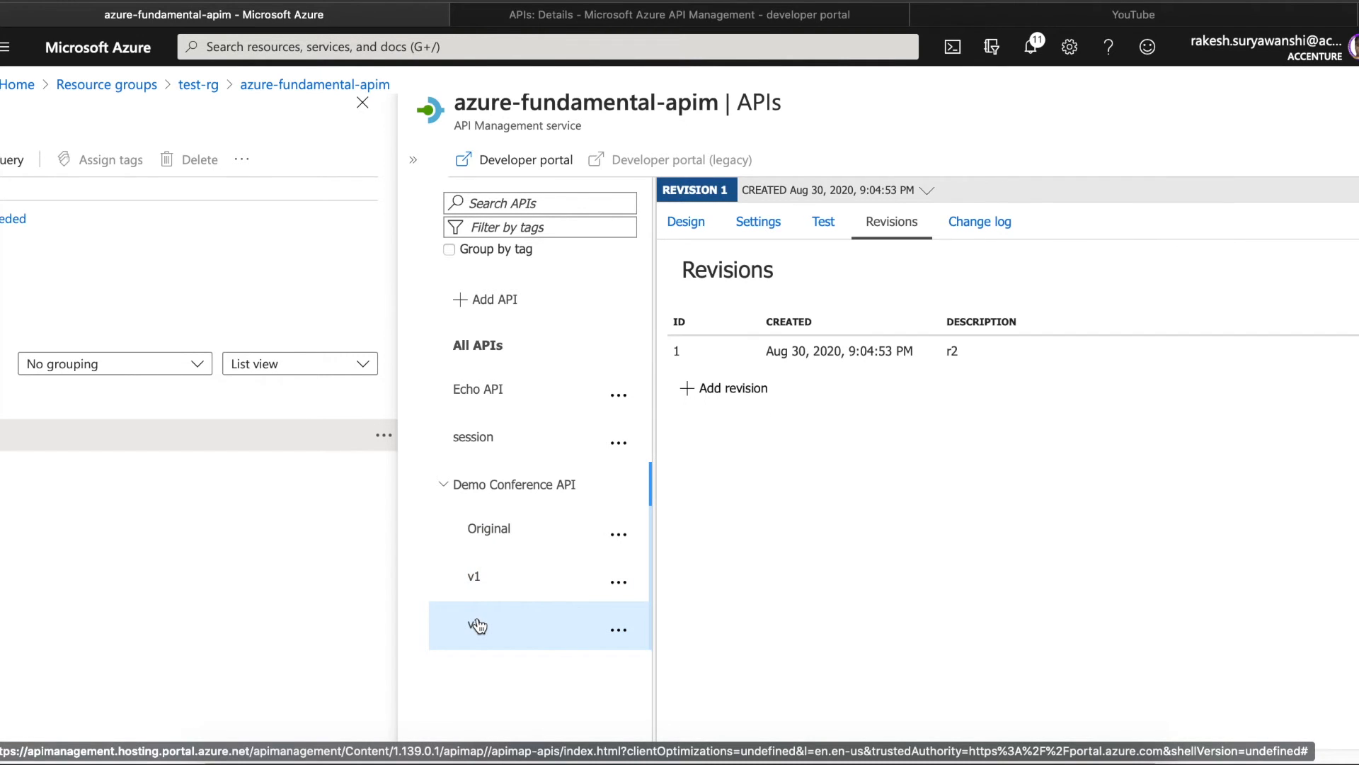
left_click(955, 349)
left_click(470, 577)
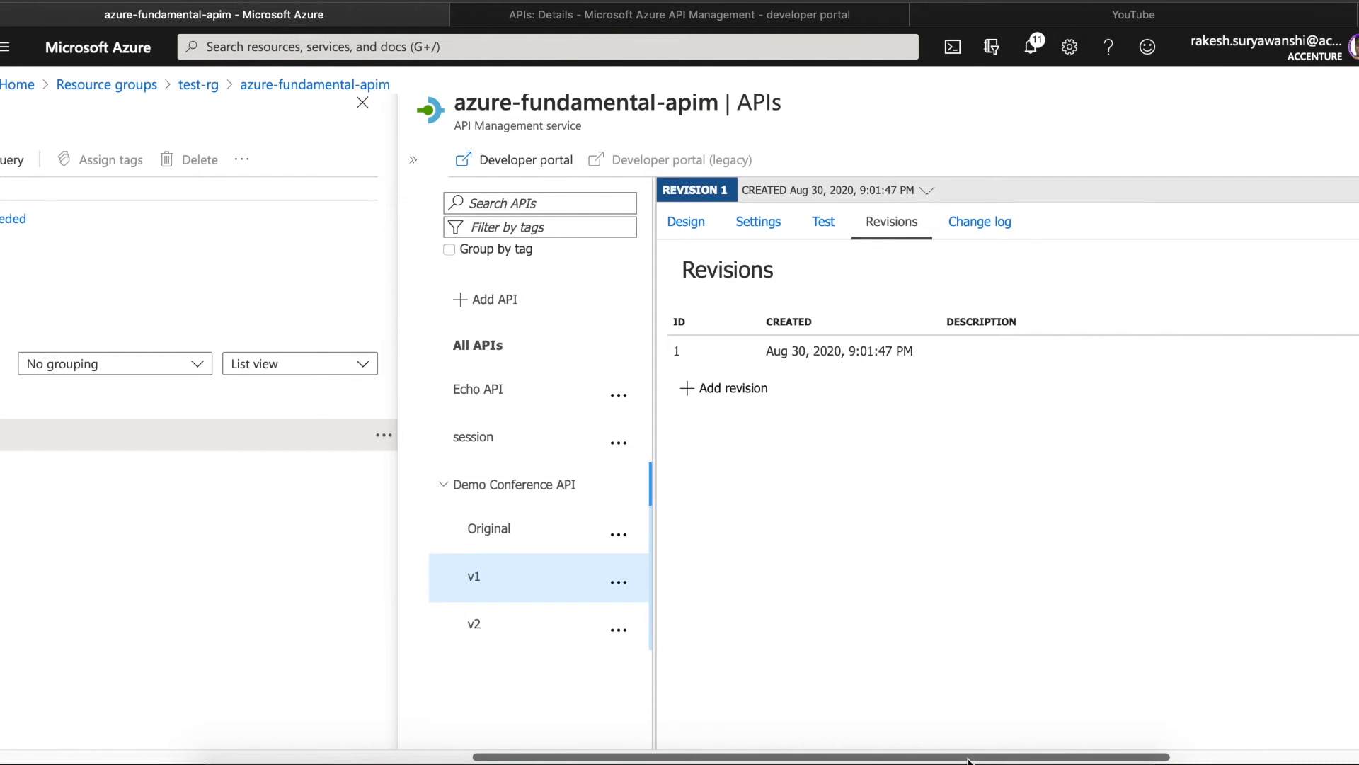
left_click_drag(970, 759, 1178, 759)
scroll(868, 685, "left", 10)
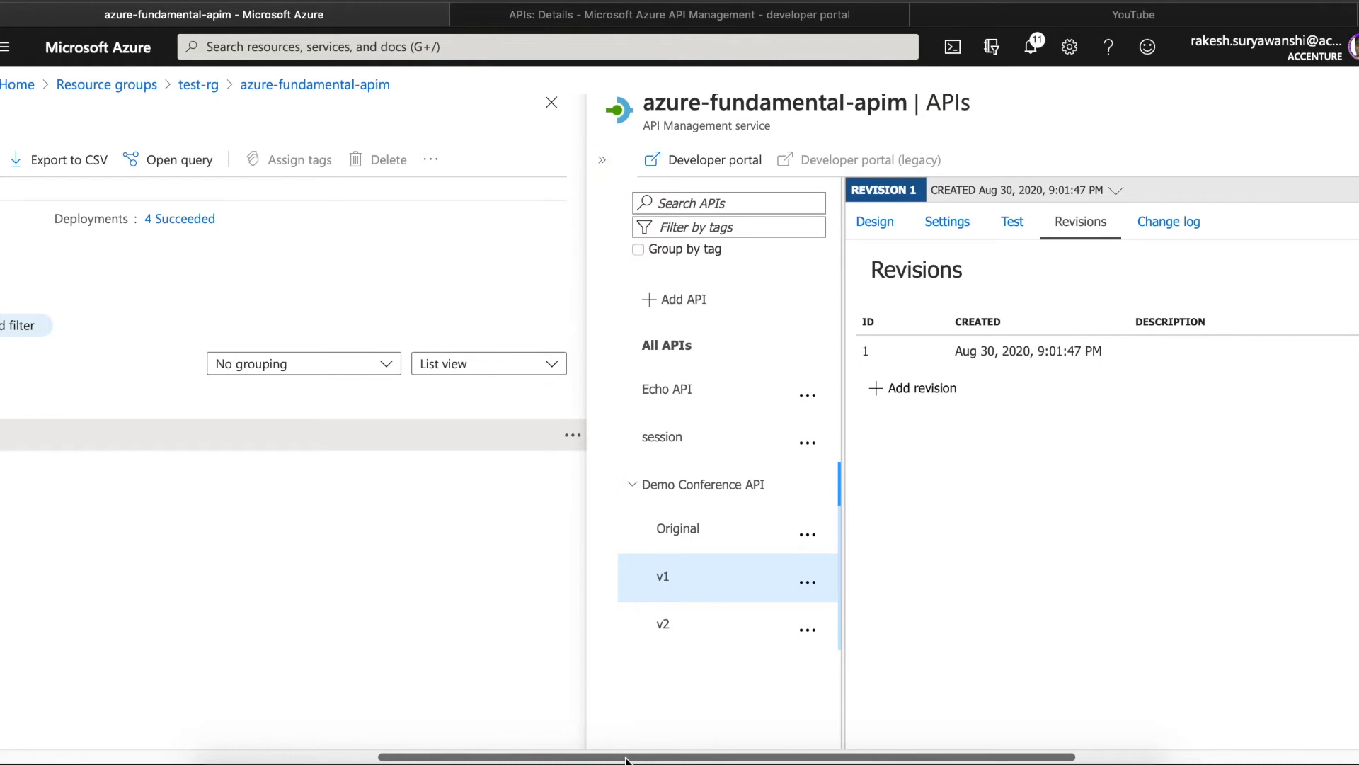
left_click_drag(626, 759, 514, 739)
scroll(515, 738, "left", 4)
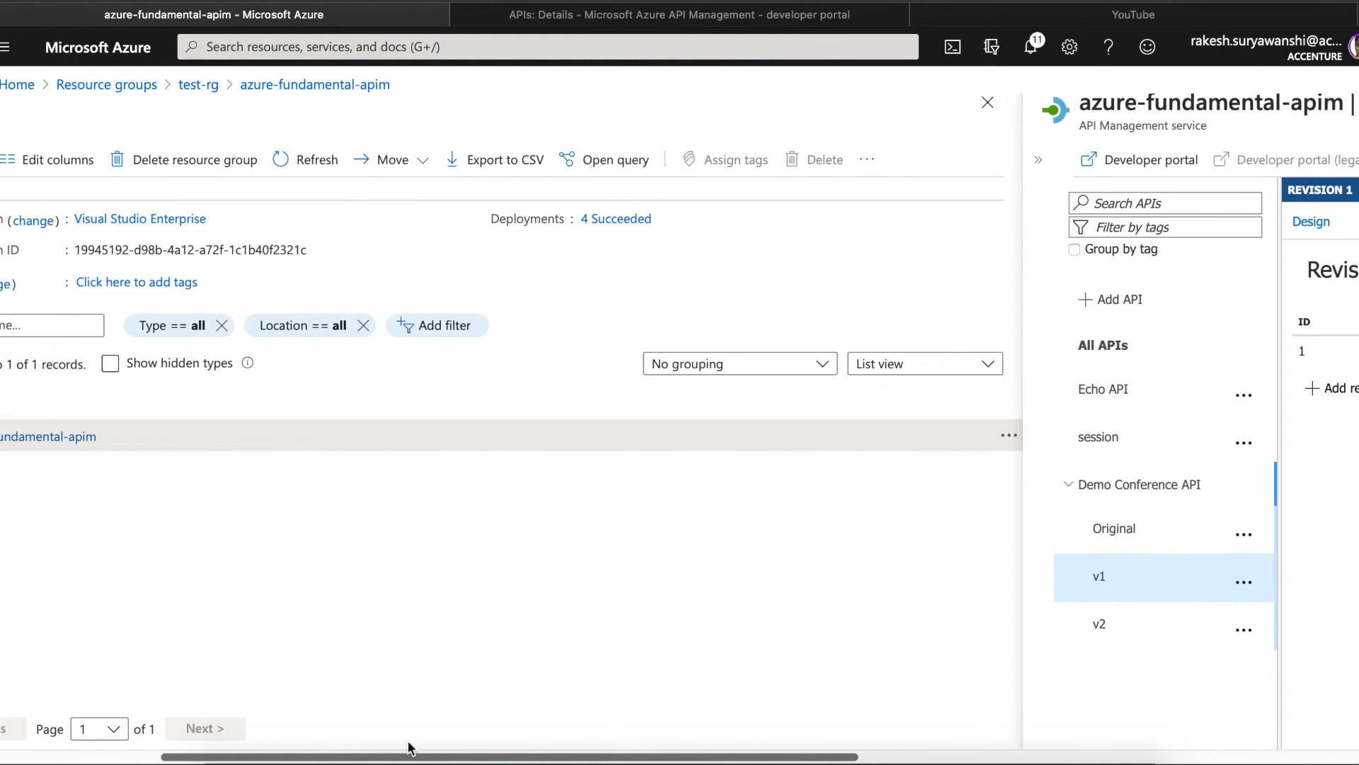
scroll(617, 740, "right", 7)
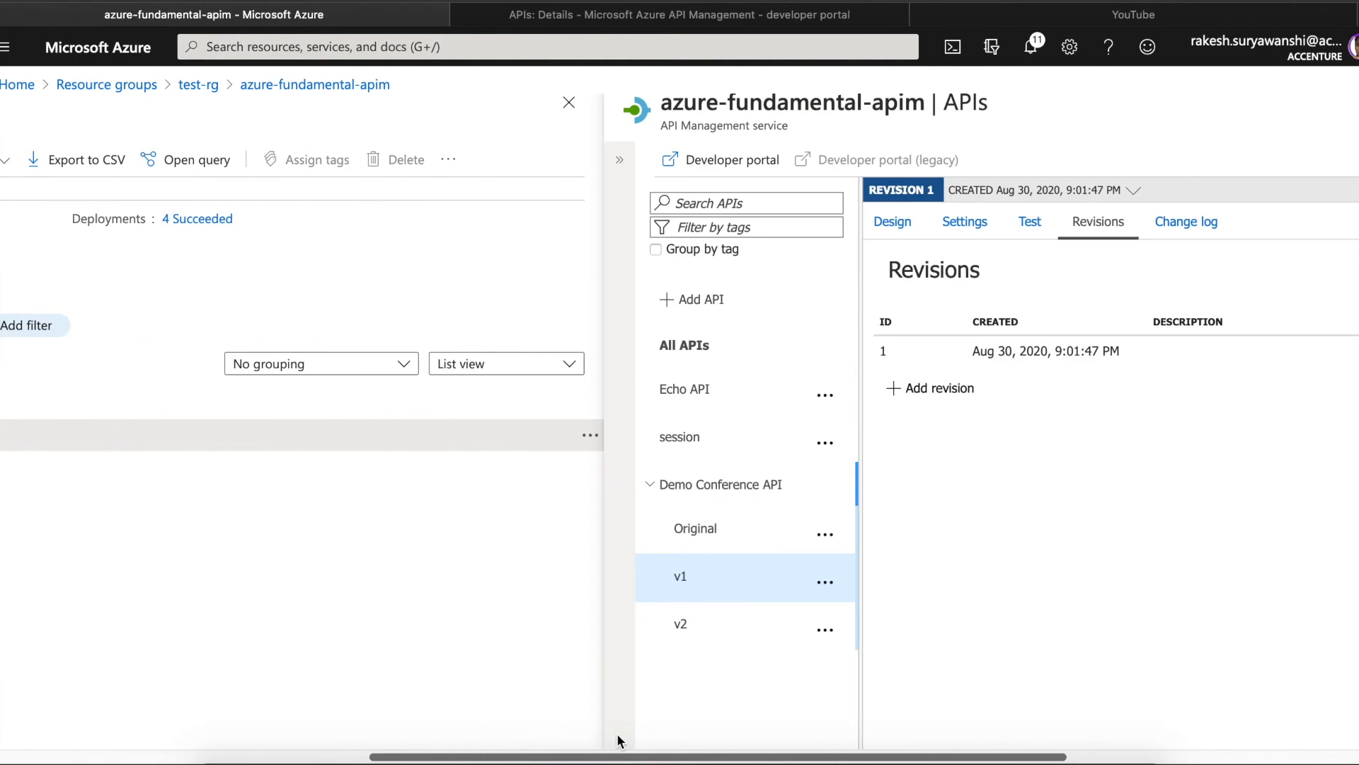
scroll(613, 733, "left", 12)
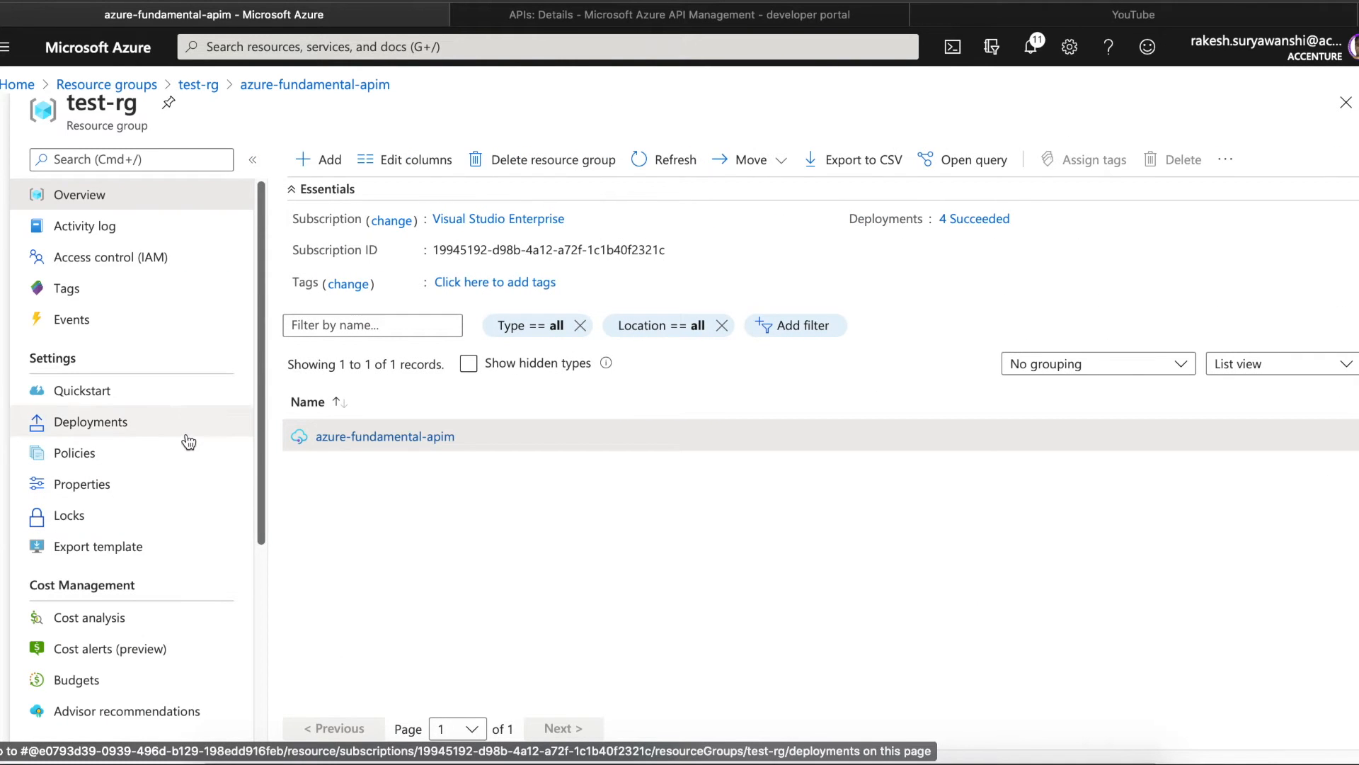
left_click(362, 439)
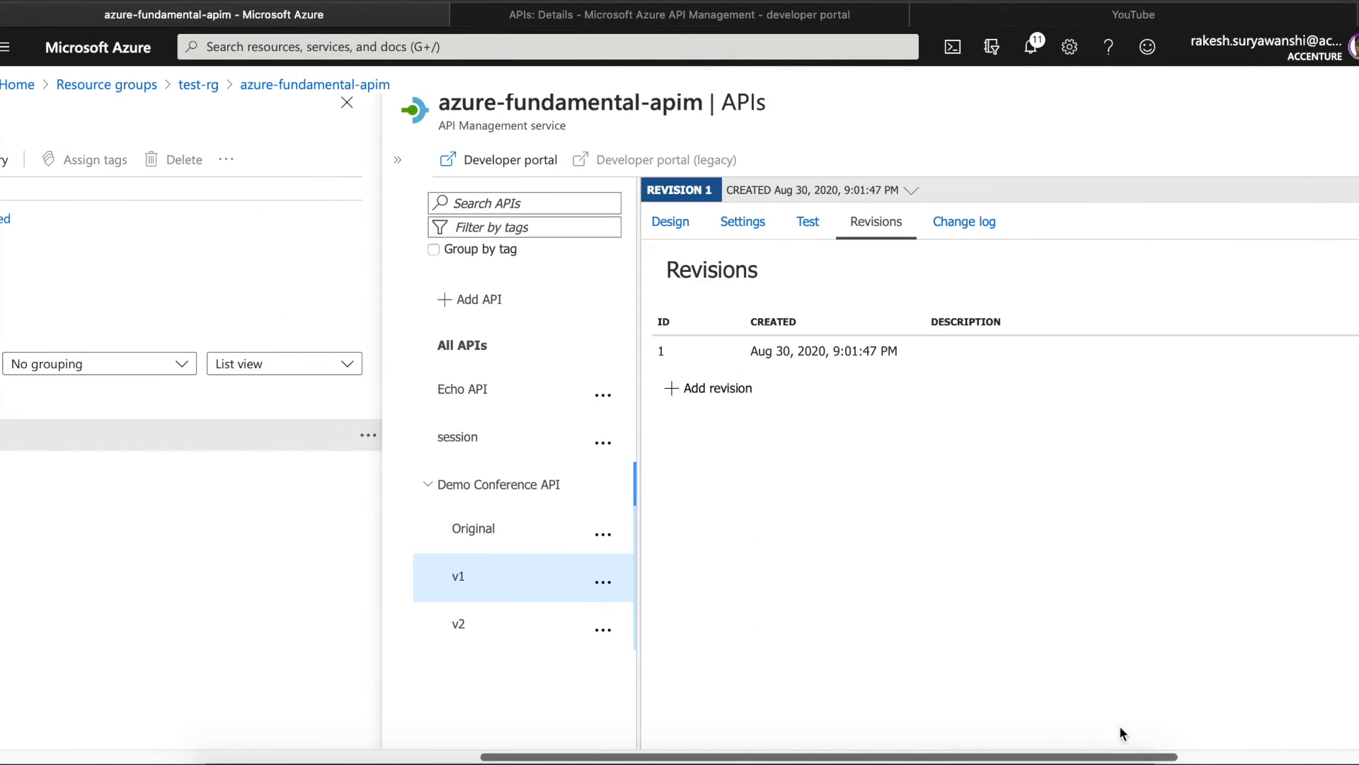
left_click(398, 161)
- Start the product demo-with-newversion, requiring approval and Published, and bring up its API picker
left_click(496, 586)
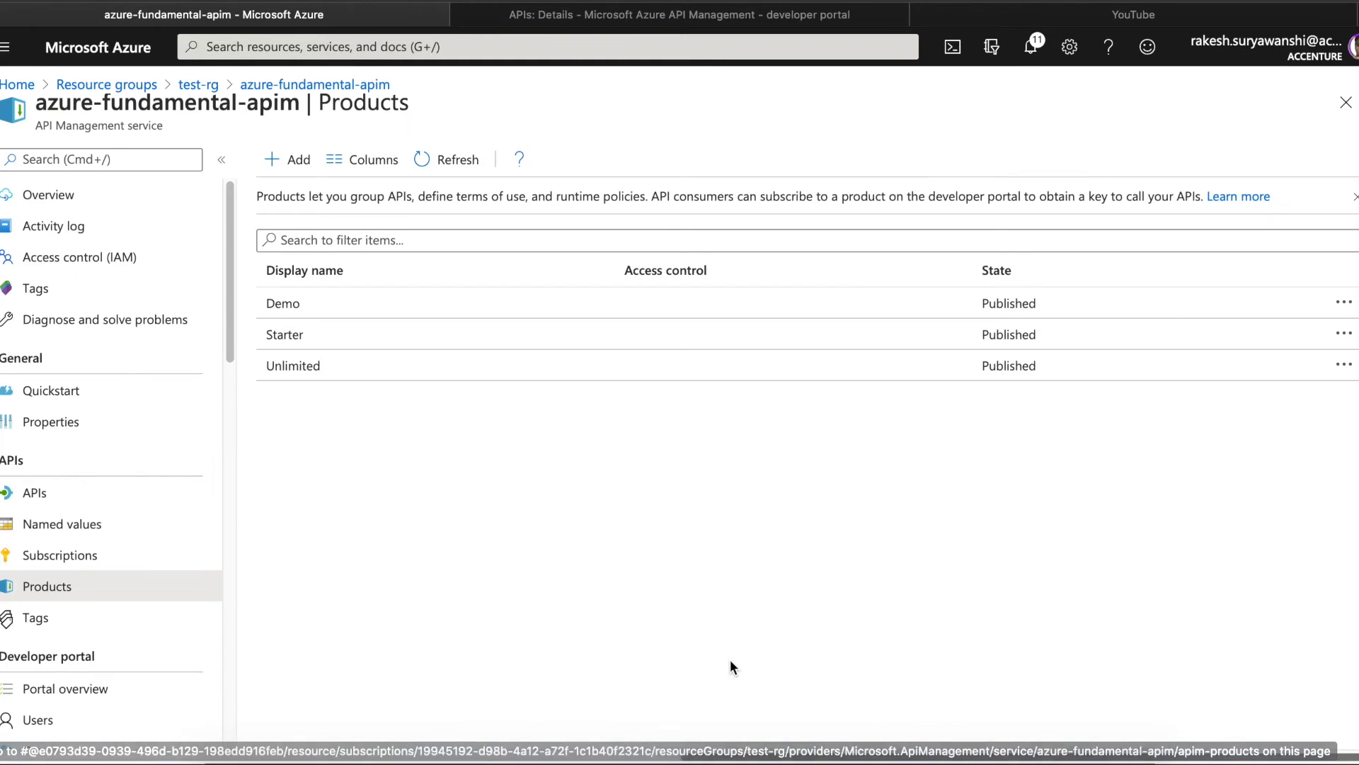
left_click(297, 161)
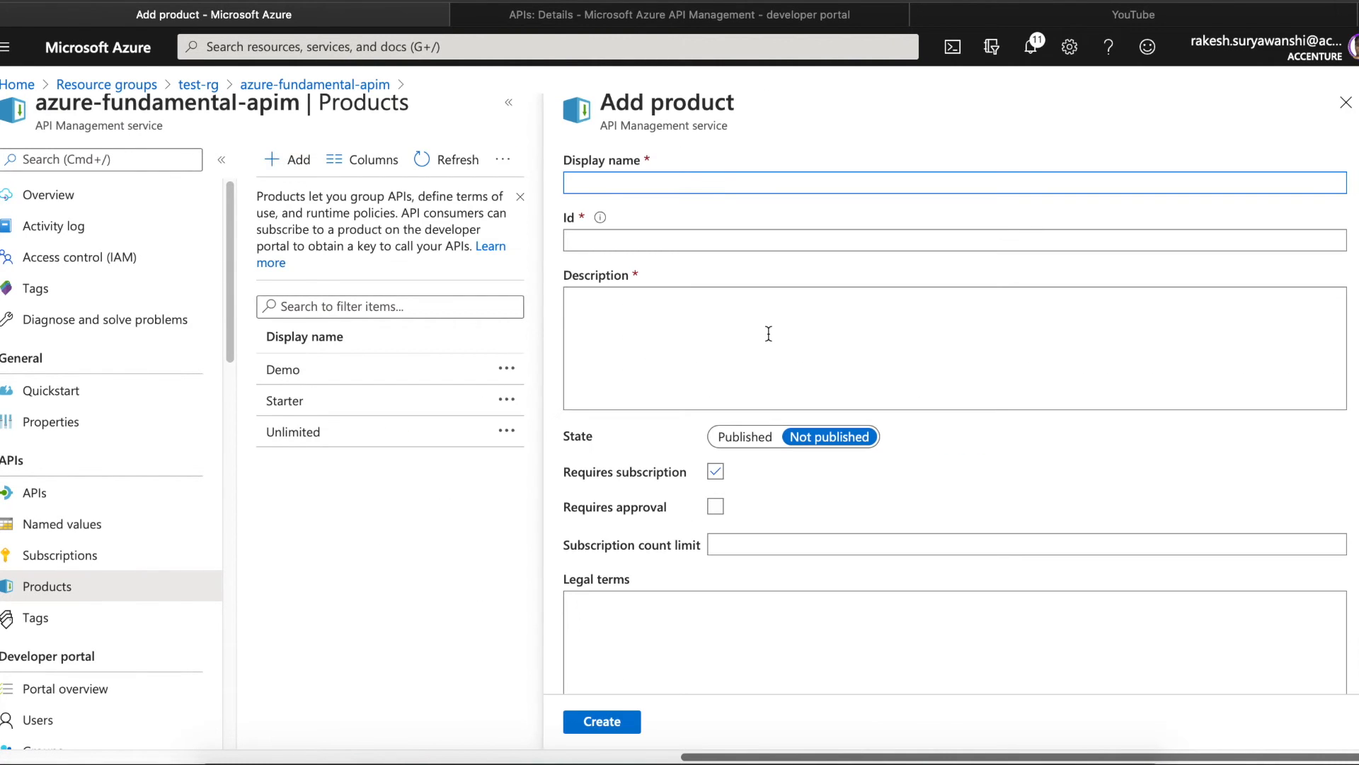
type("demo-with-new")
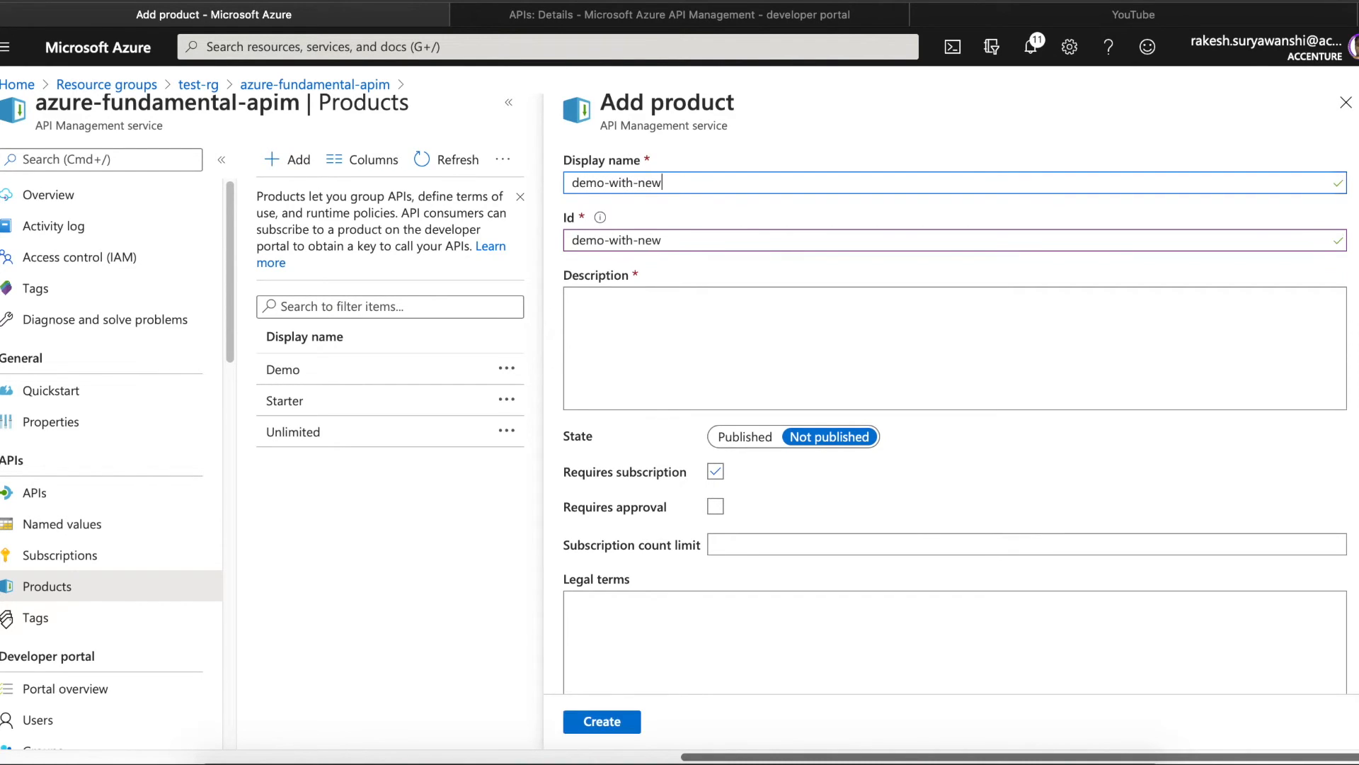
type("version")
left_click(716, 507)
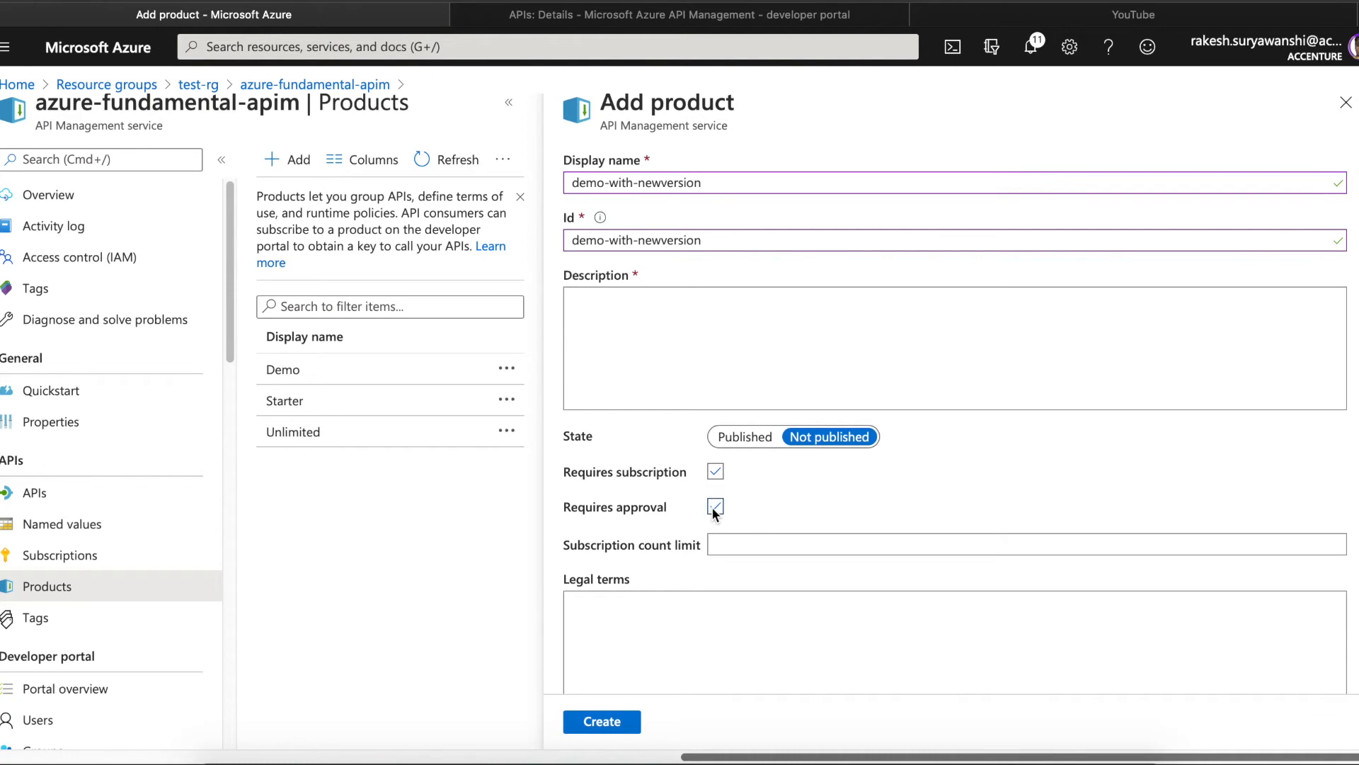
left_click(744, 437)
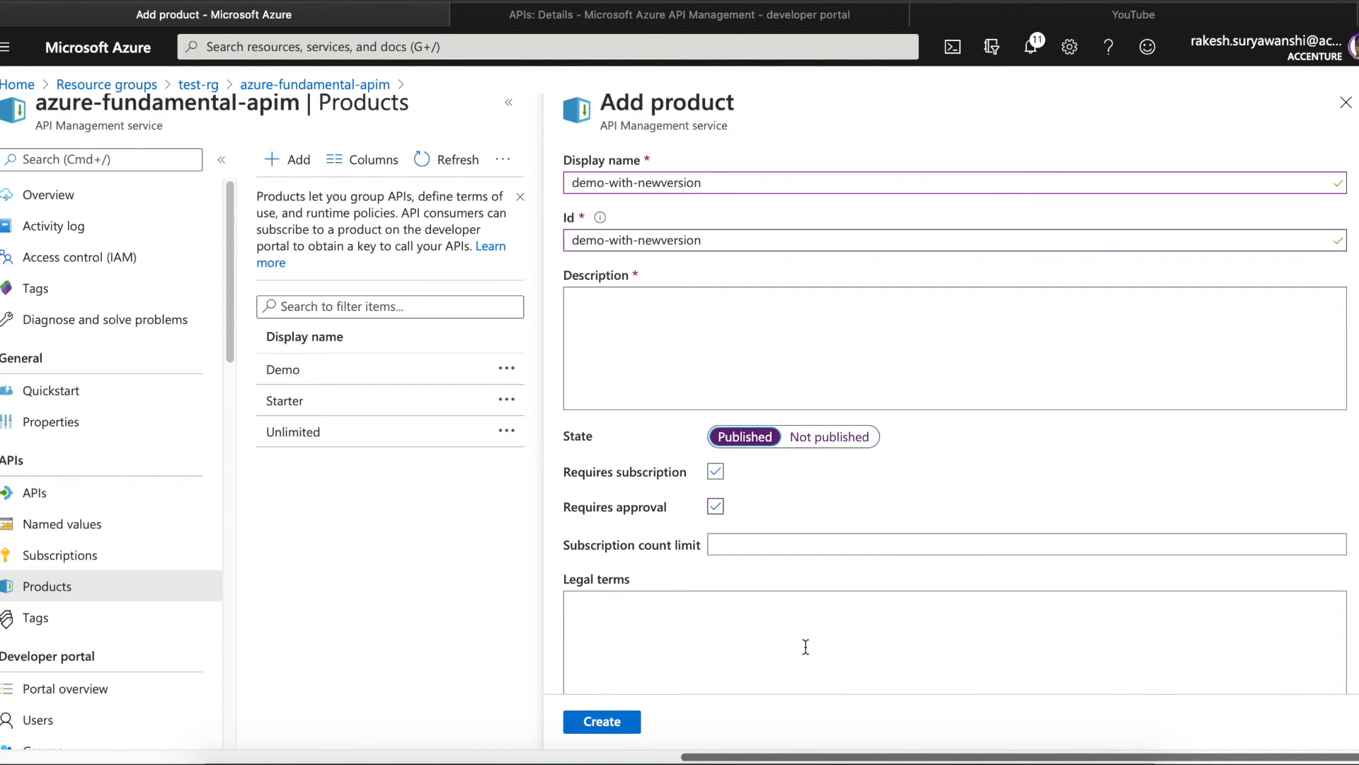
scroll(954, 425, "down", 3)
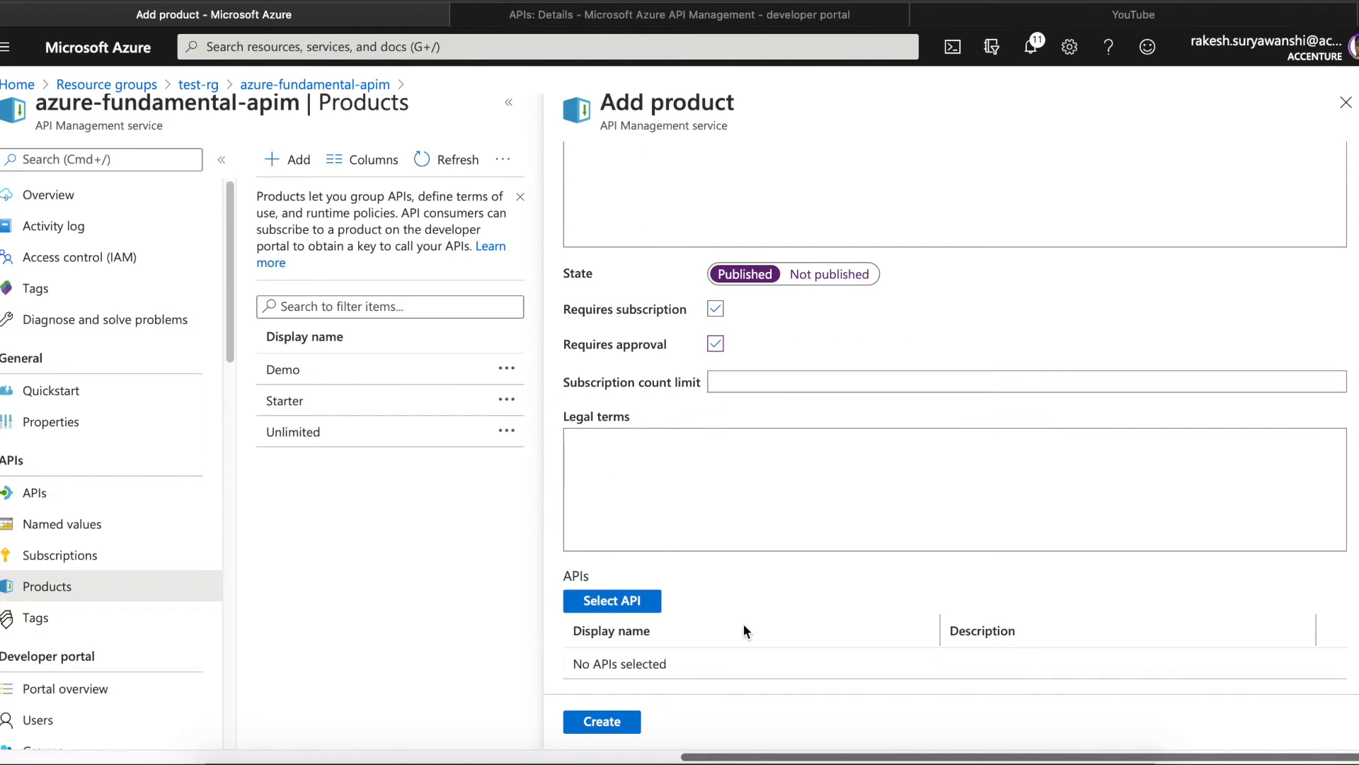
left_click(610, 601)
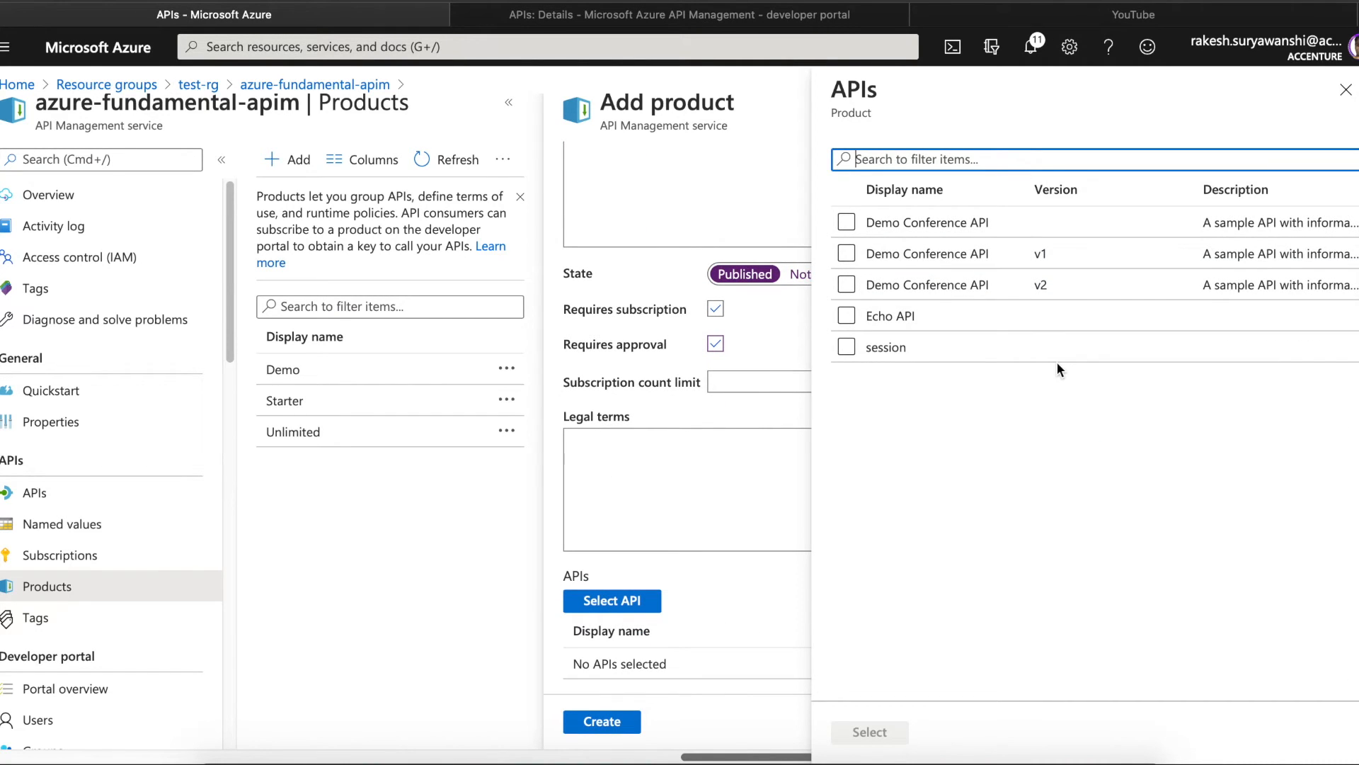
- Attach only Demo Conference API v1, not v2, to the demo-with-newversion product
left_click(846, 284)
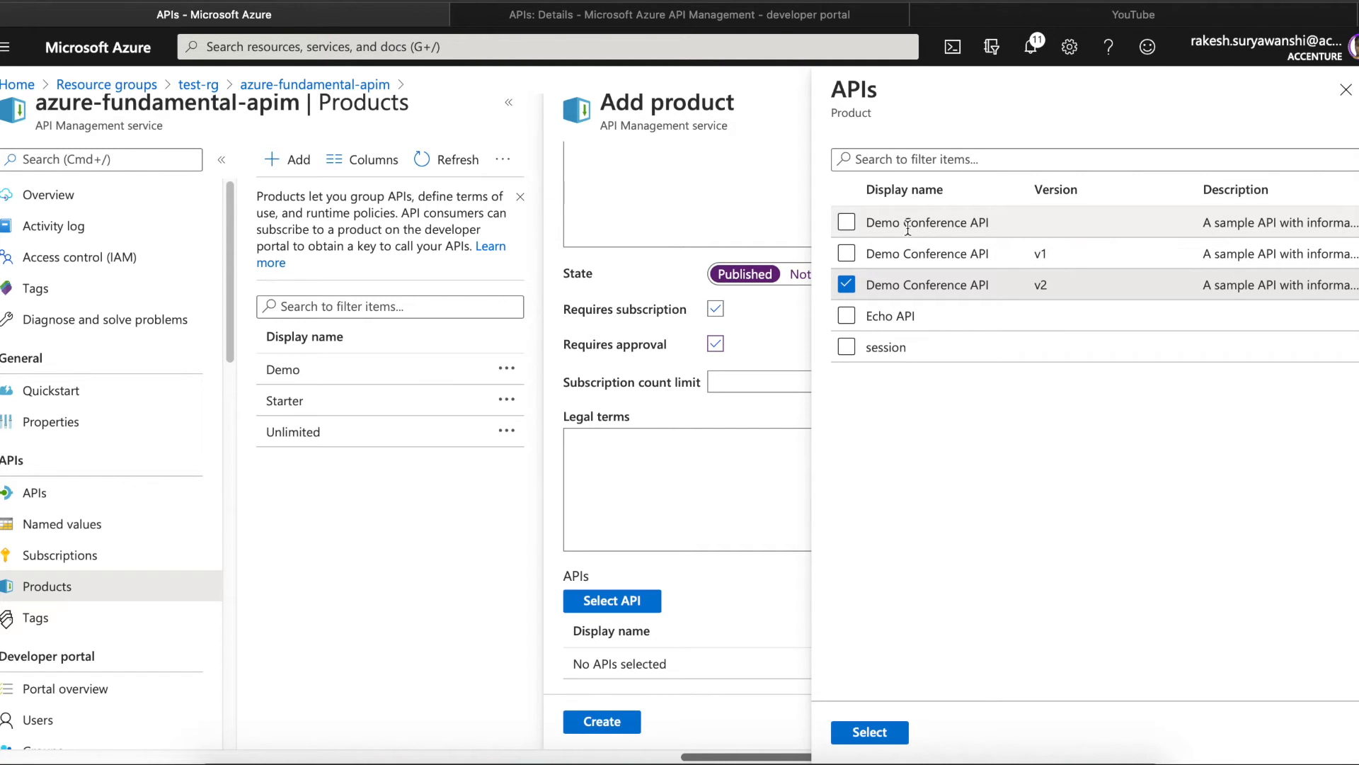
left_click(851, 256)
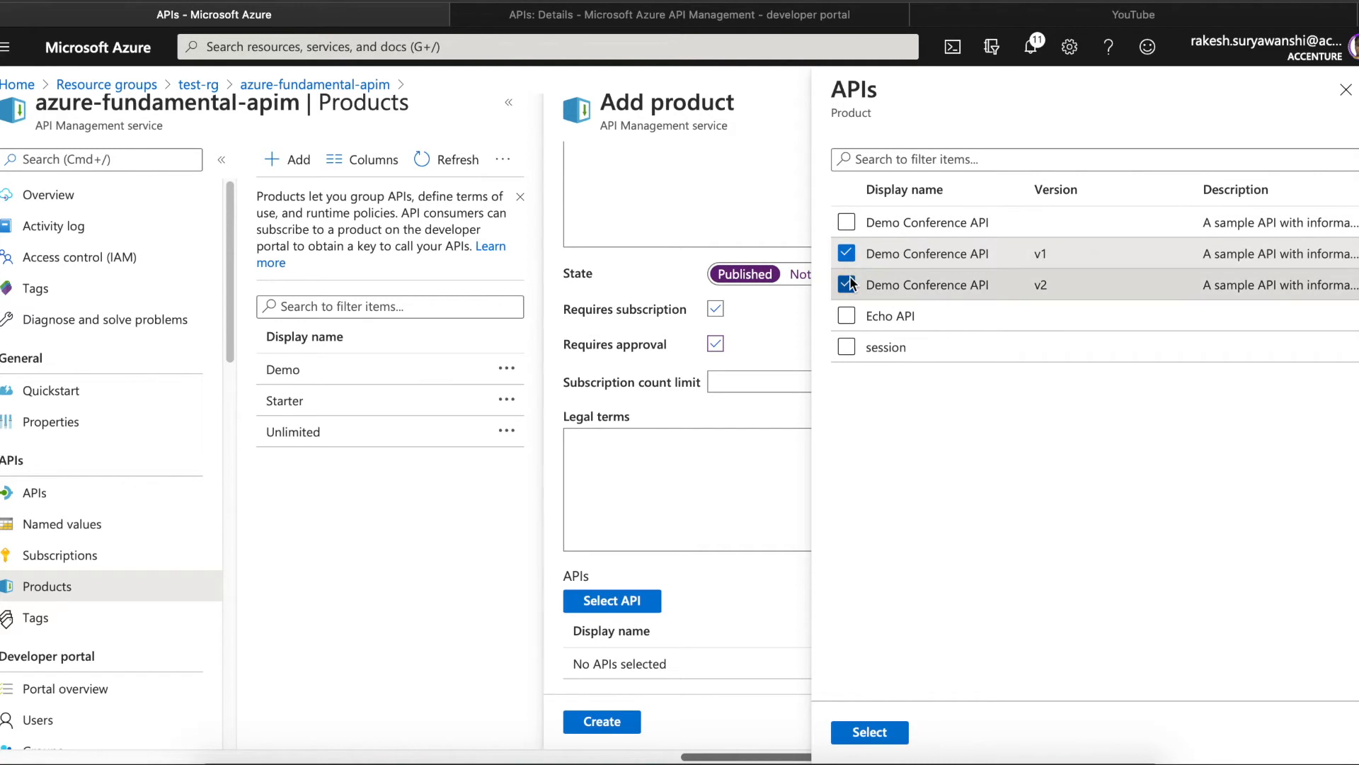
left_click(848, 284)
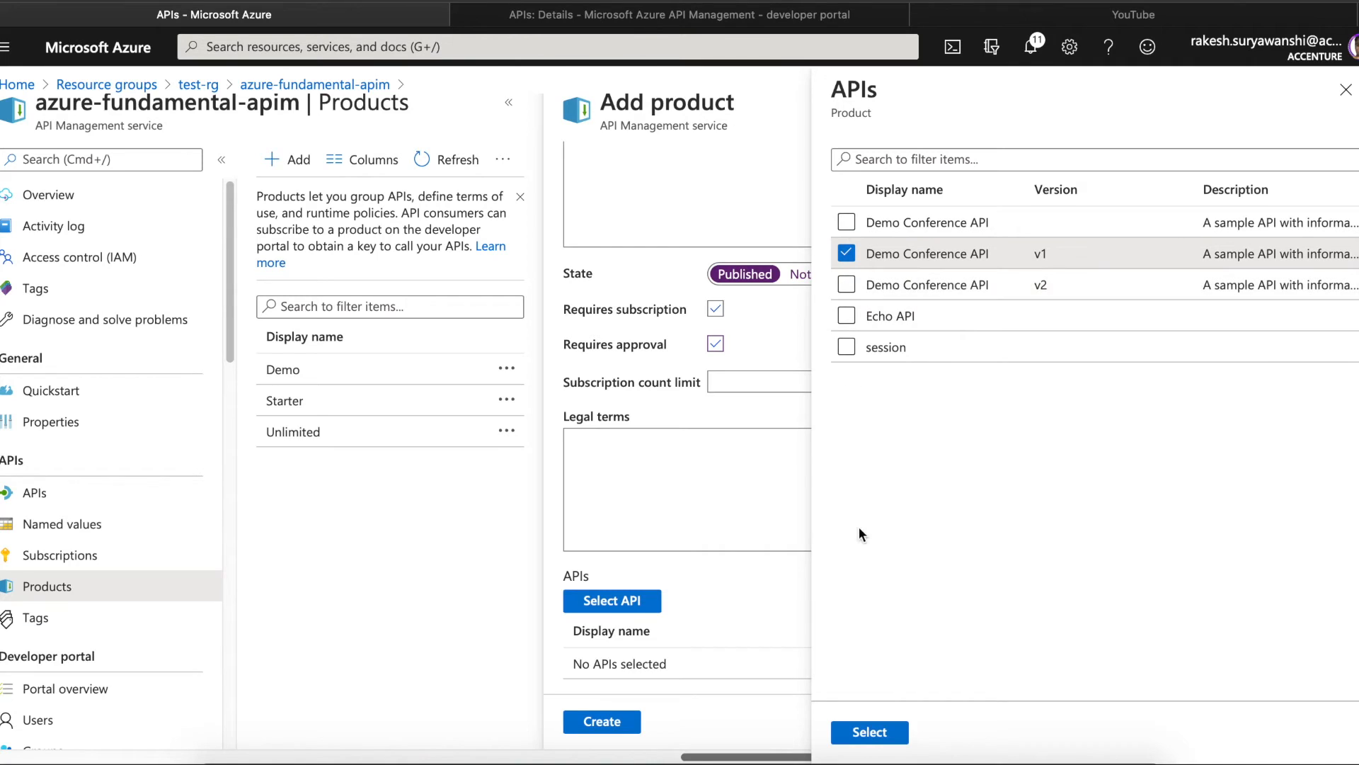
left_click(861, 732)
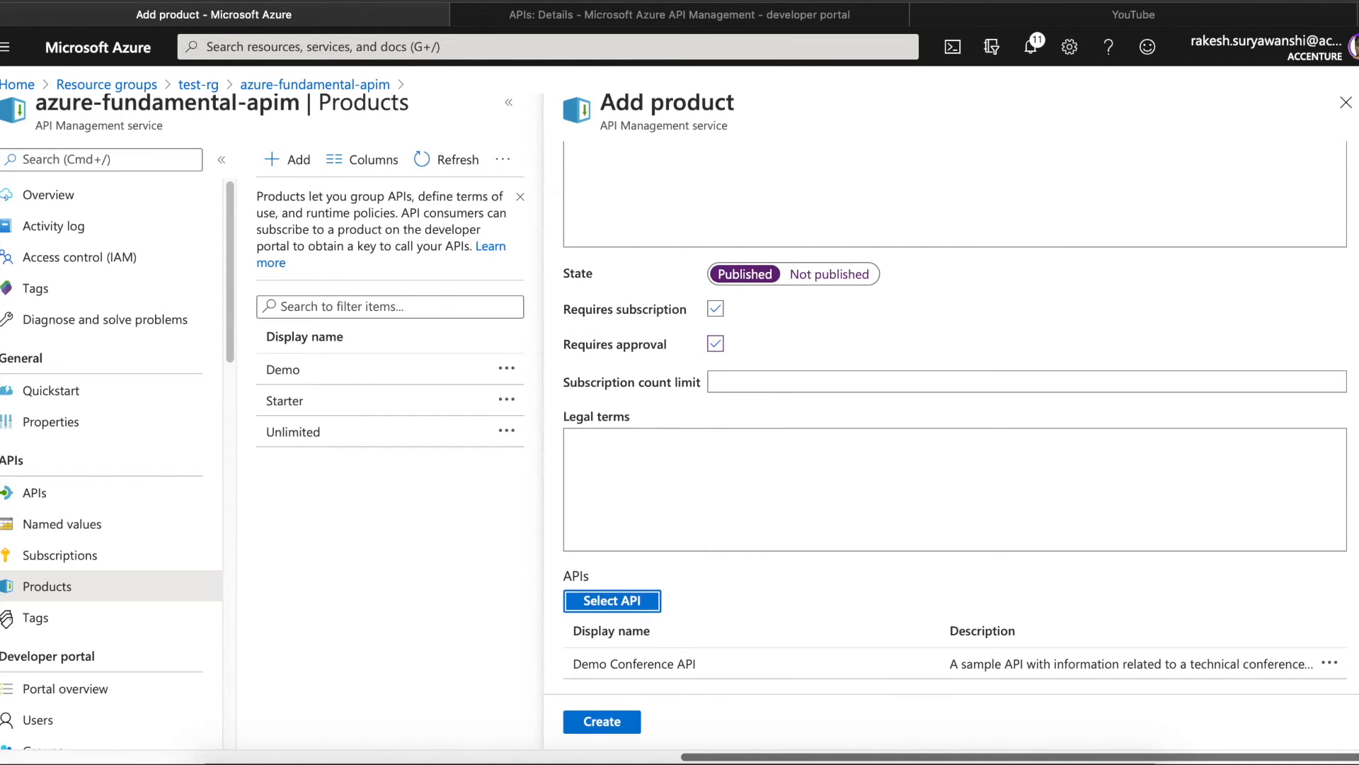
scroll(956, 418, "up", 3)
- Rename the new product to demo-with-v1 and set its subscription count limit to 2
double_click(671, 184)
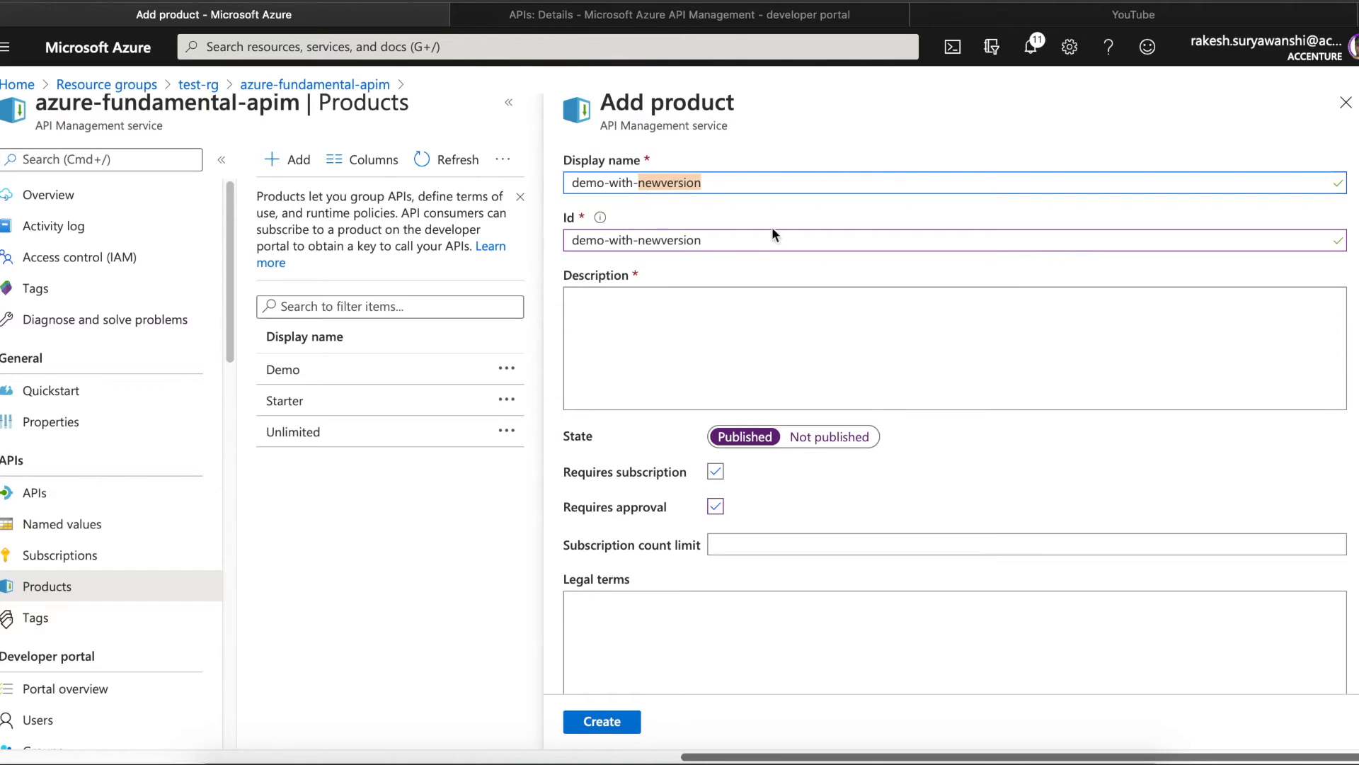
type("v1")
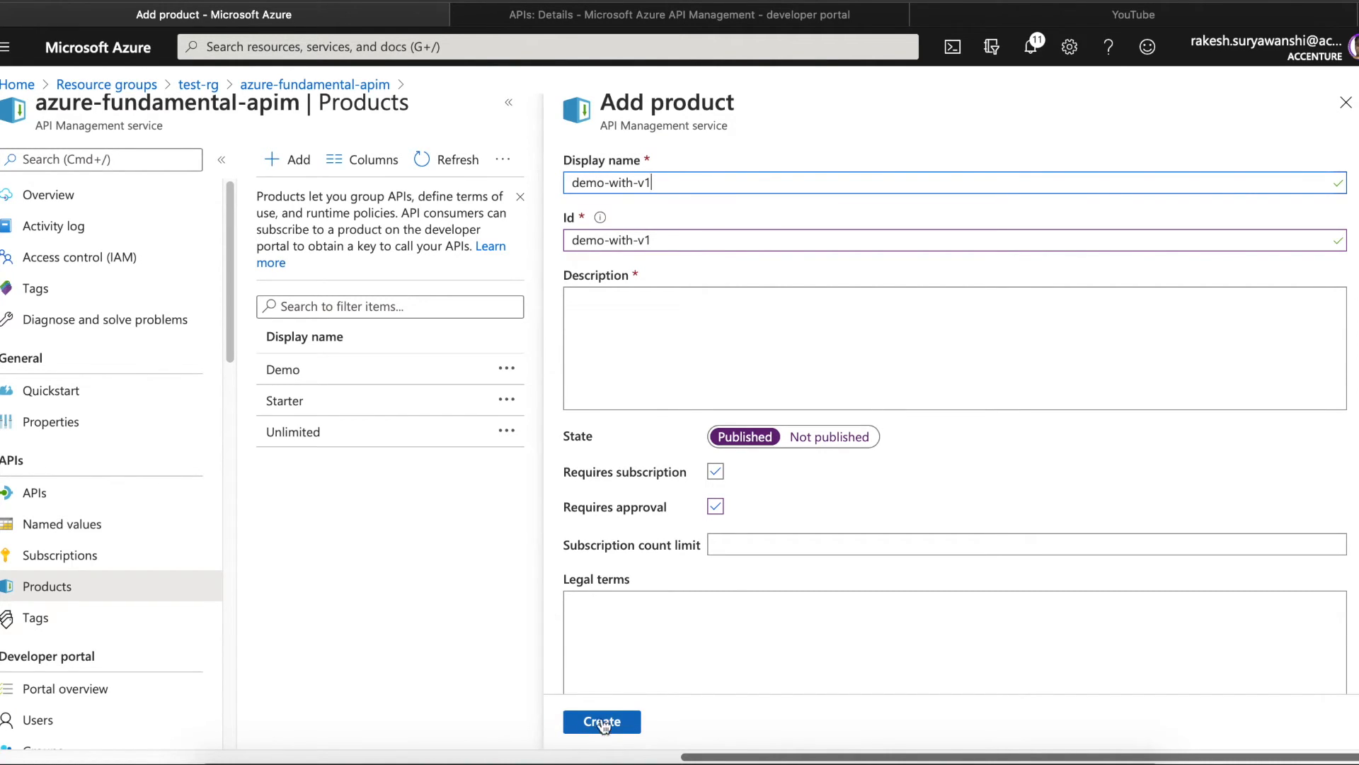
left_click(732, 552)
type("2")
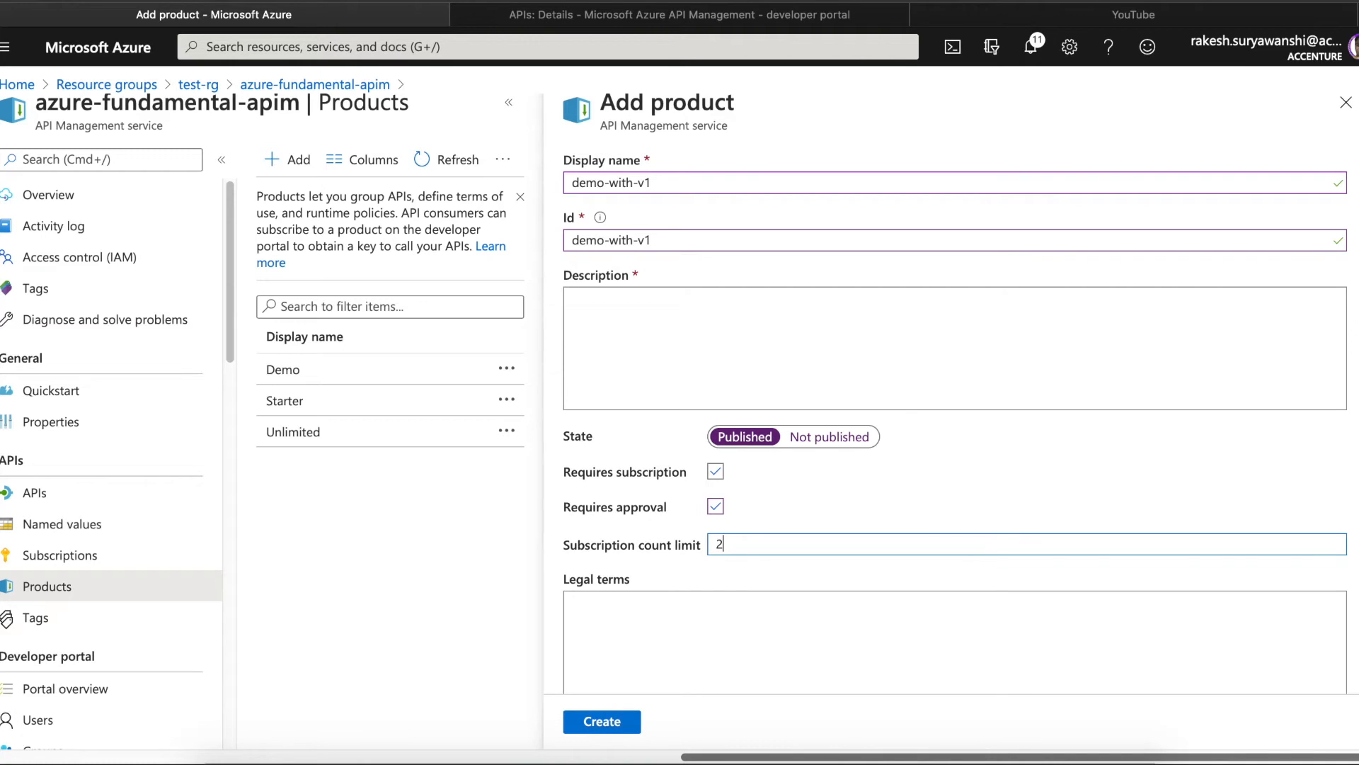
- Give the product the description 'v1' and create it
left_click(616, 725)
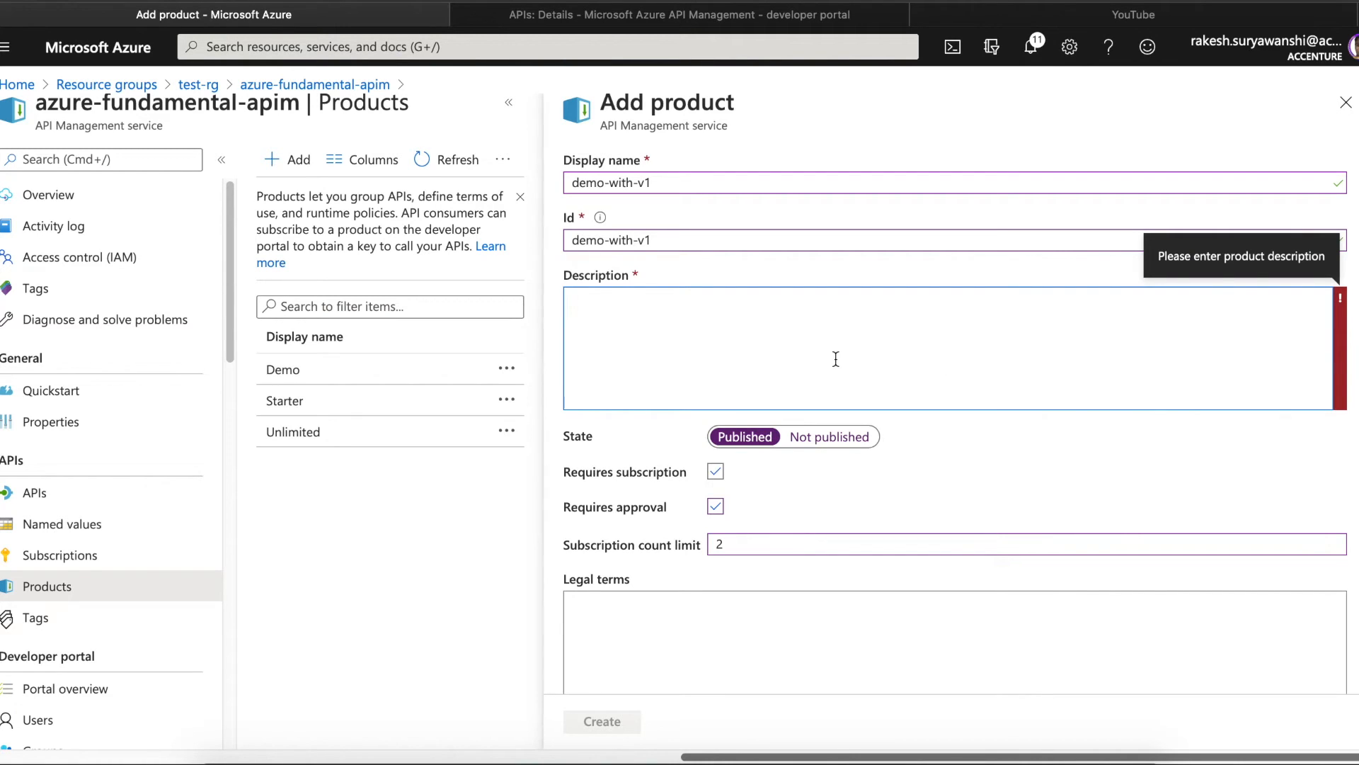
type("v1")
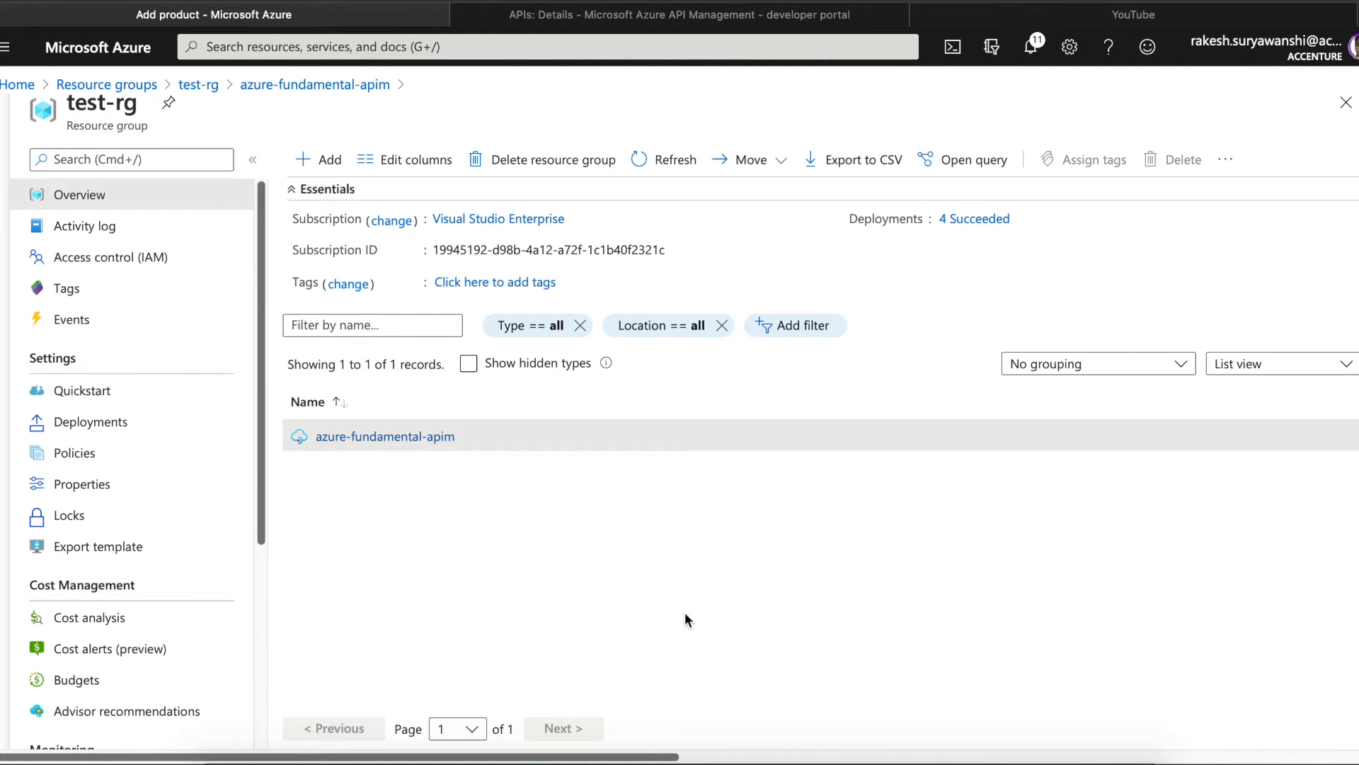
left_click_drag(649, 758, 1259, 725)
left_click(759, 725)
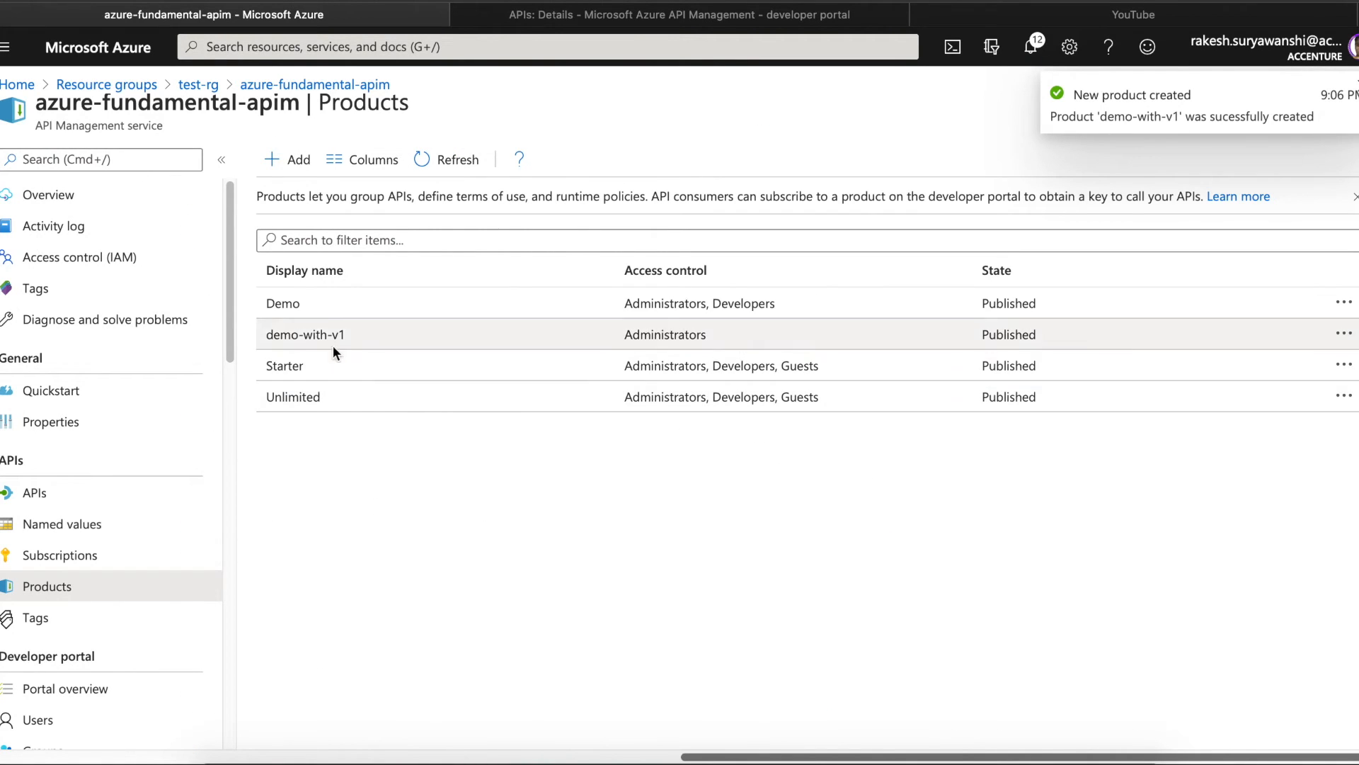
- Add the Developers group to demo-with-v1's access control, then switch to the developer portal tab
left_click(322, 335)
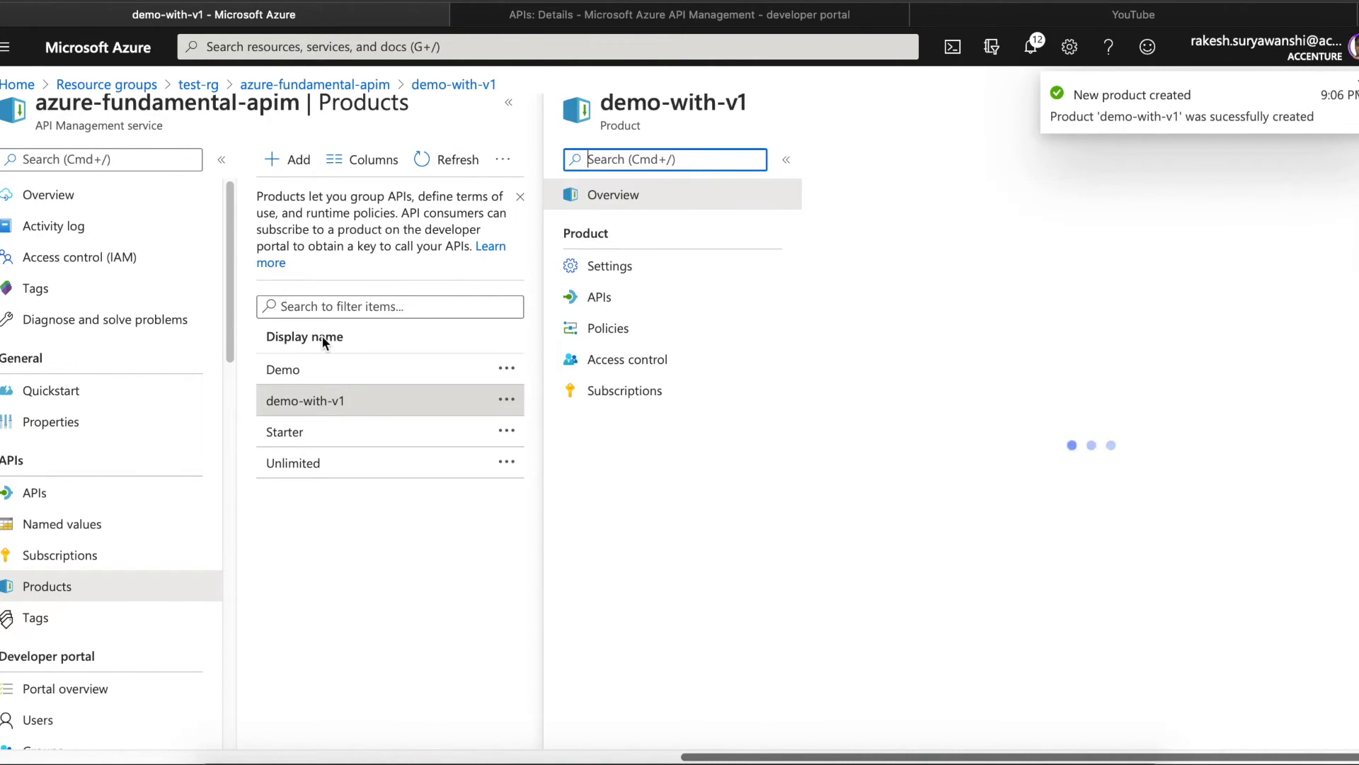
left_click(643, 356)
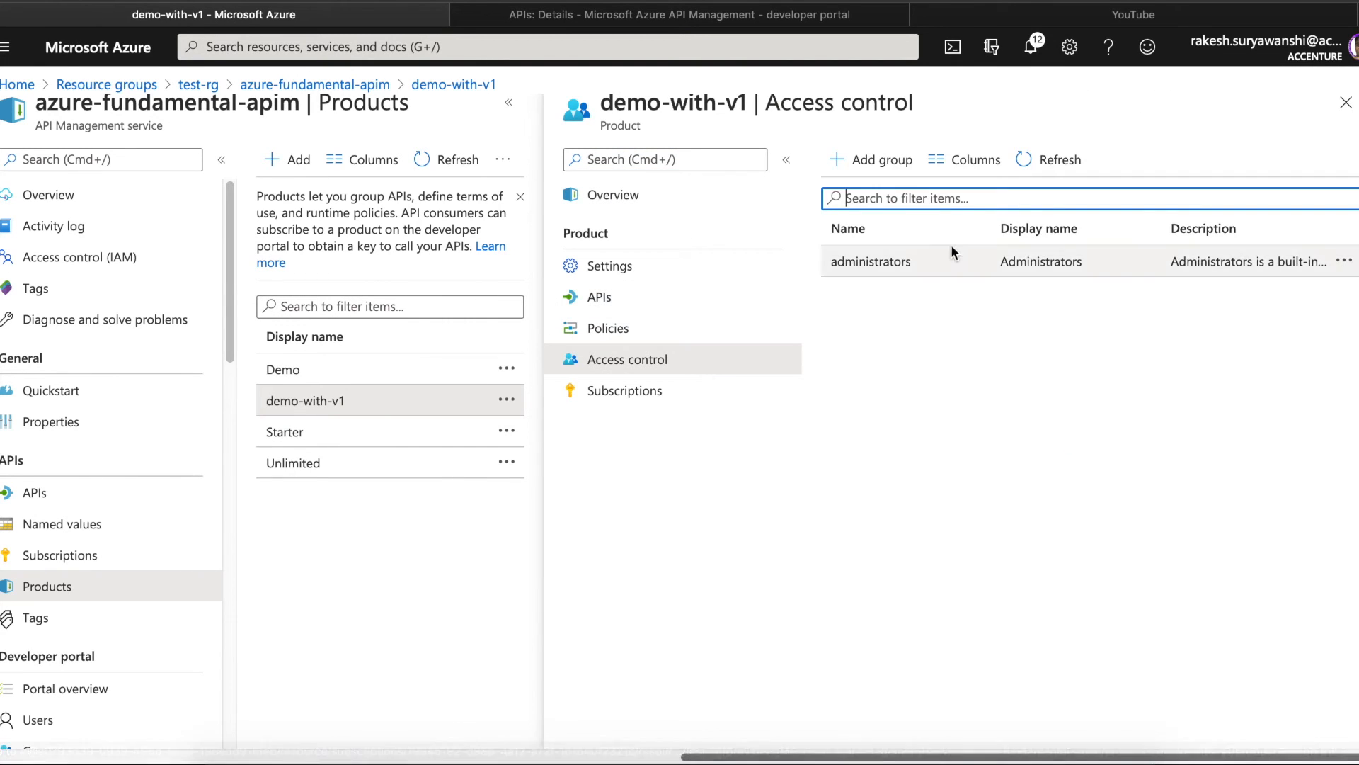
left_click(889, 162)
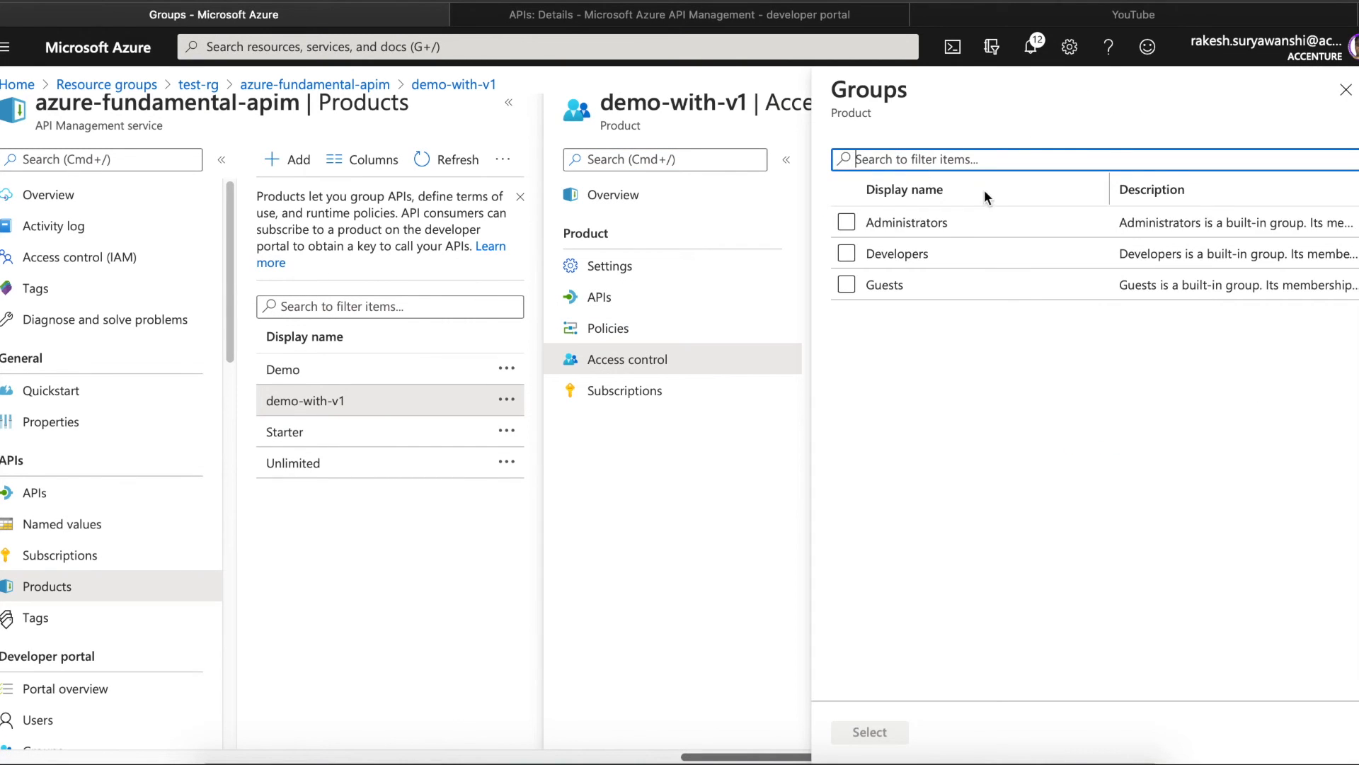
left_click(847, 253)
left_click(871, 731)
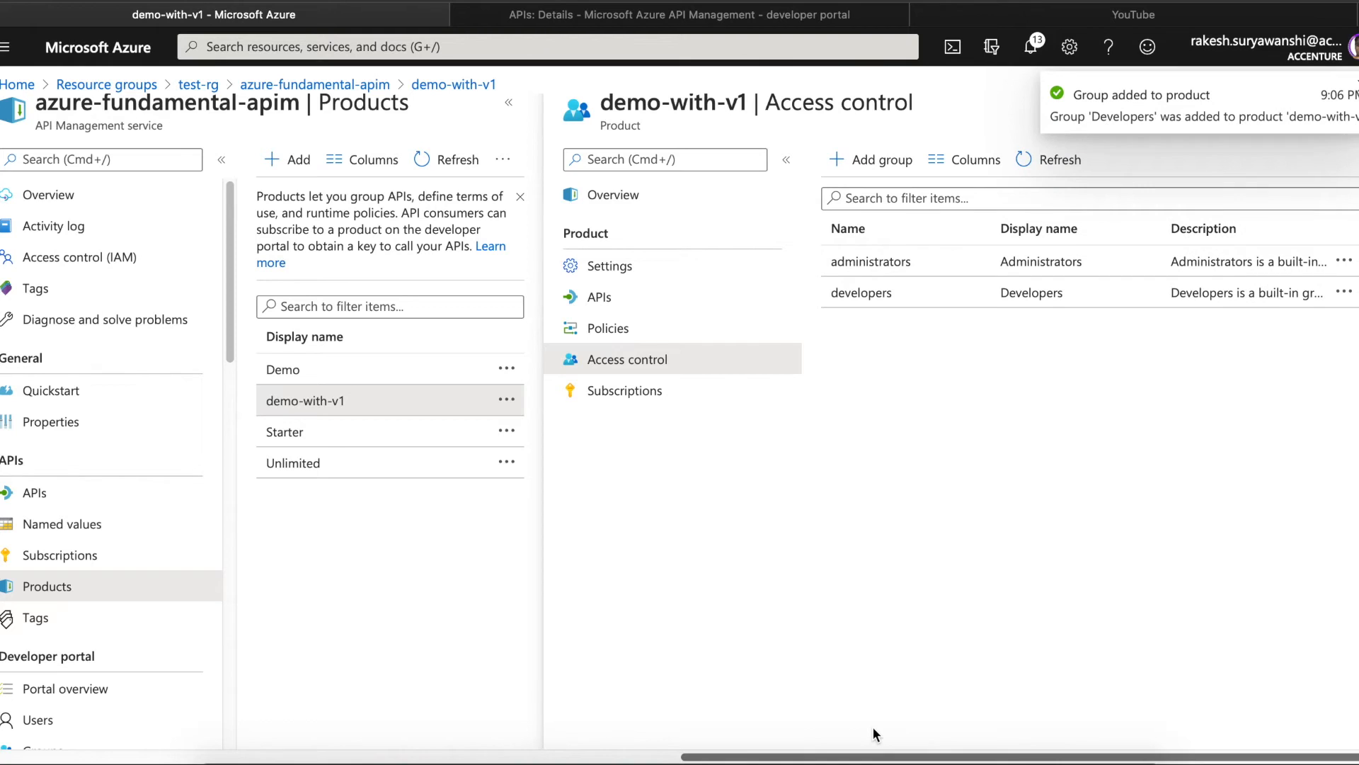
left_click(771, 15)
- On the demo-with-v1 product page, subscribe with the subscription name sub-0-1
left_click(1316, 67)
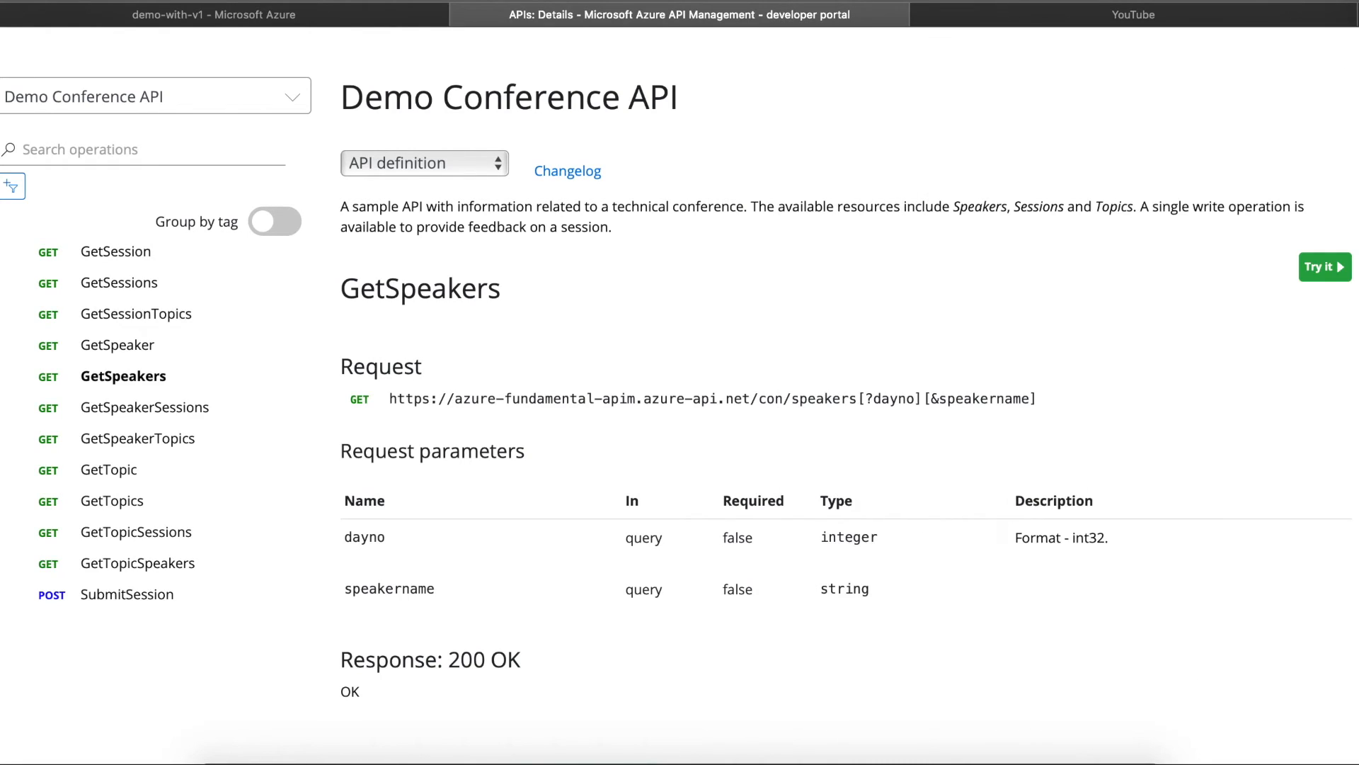
scroll(1132, 142, "up", 2)
left_click(1032, 65)
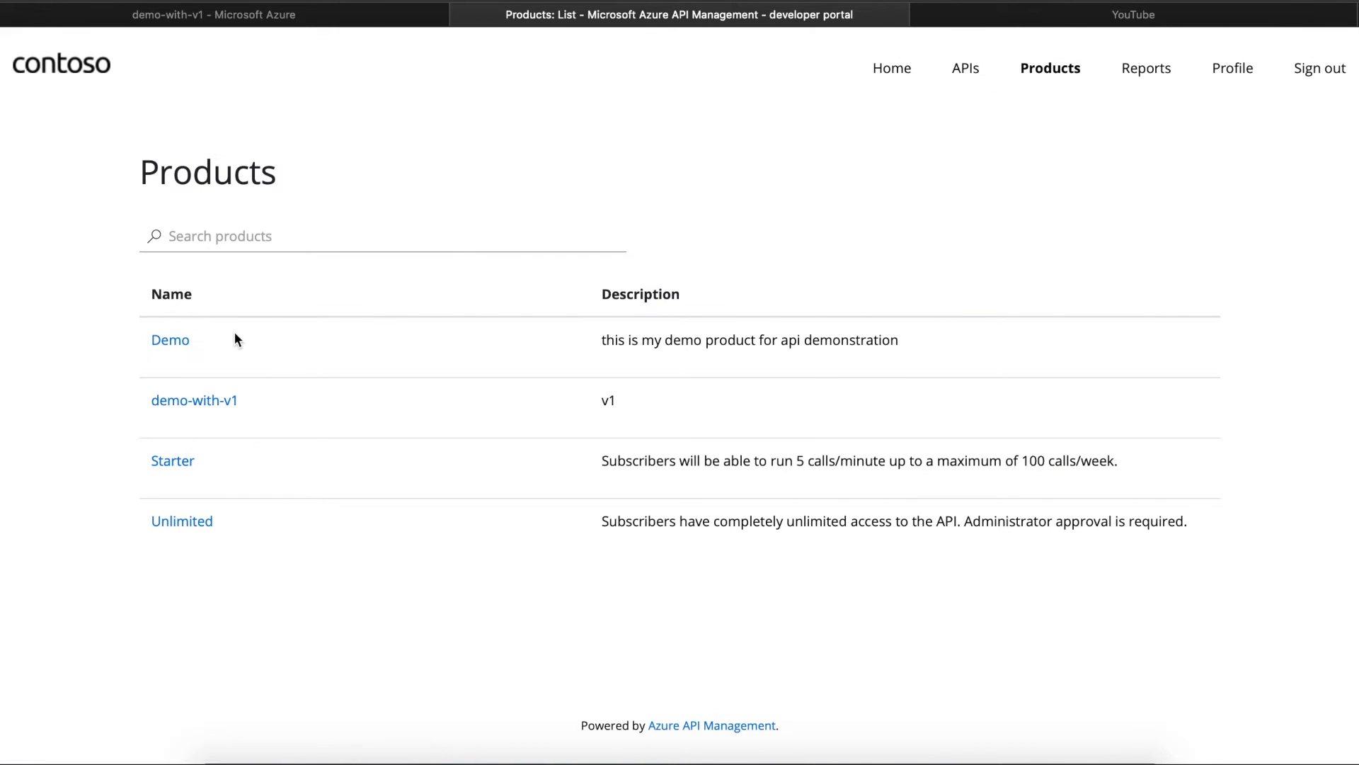
left_click(218, 400)
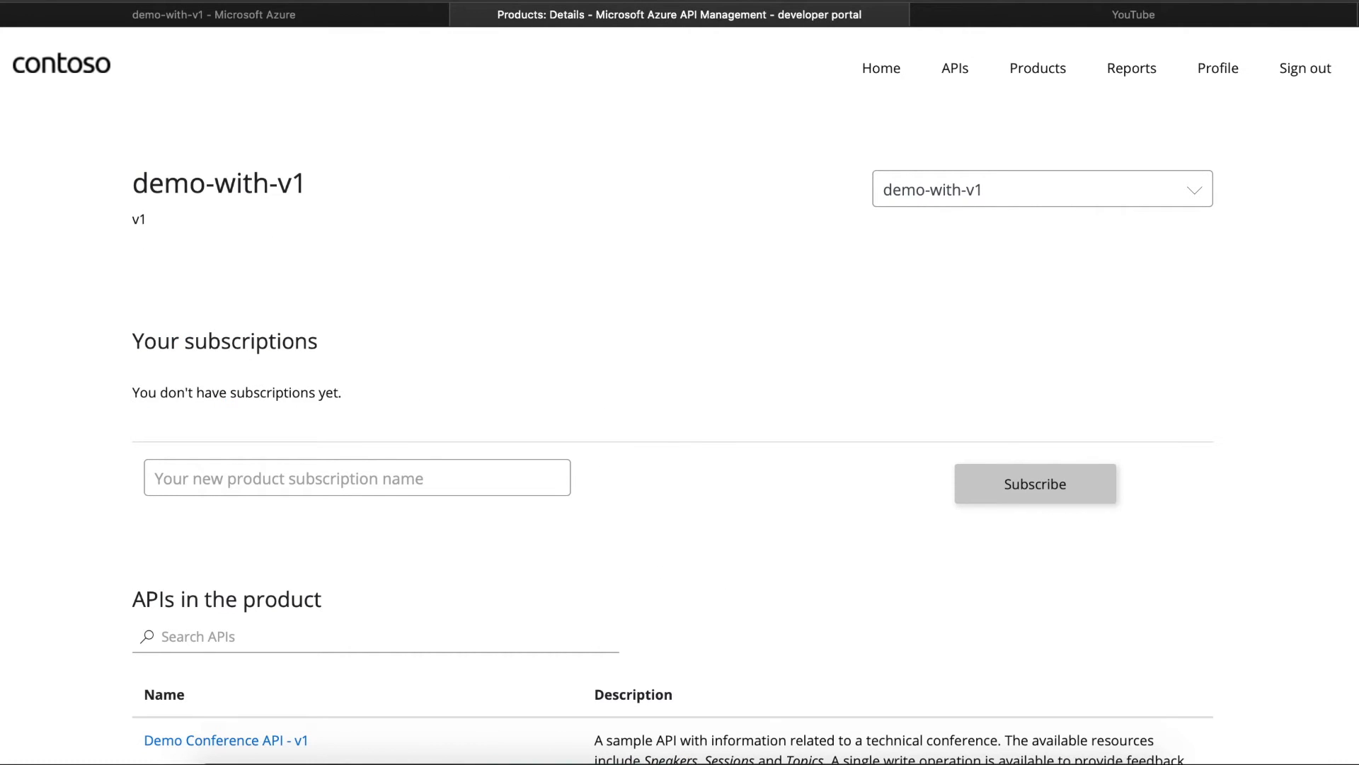
scroll(680, 396, "down", 3)
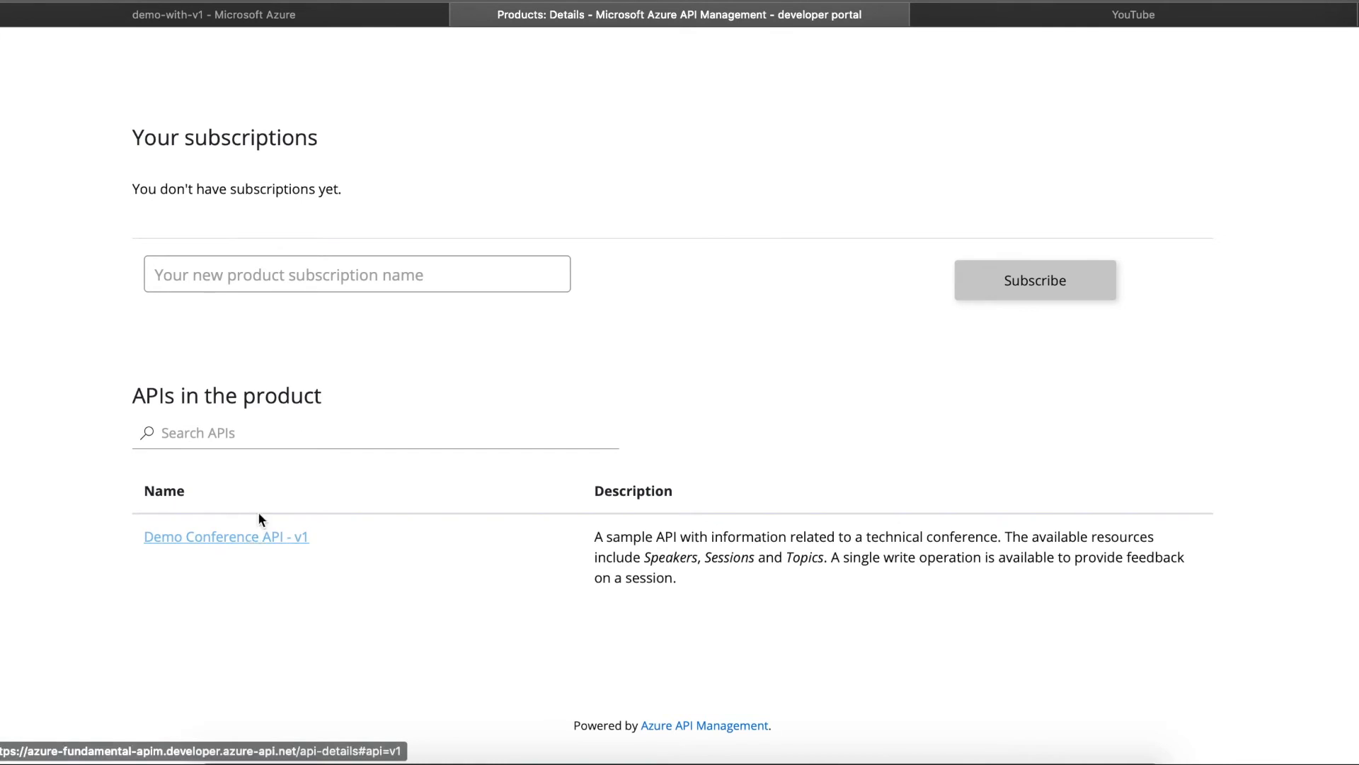
left_click(358, 279)
type("sub-0-1")
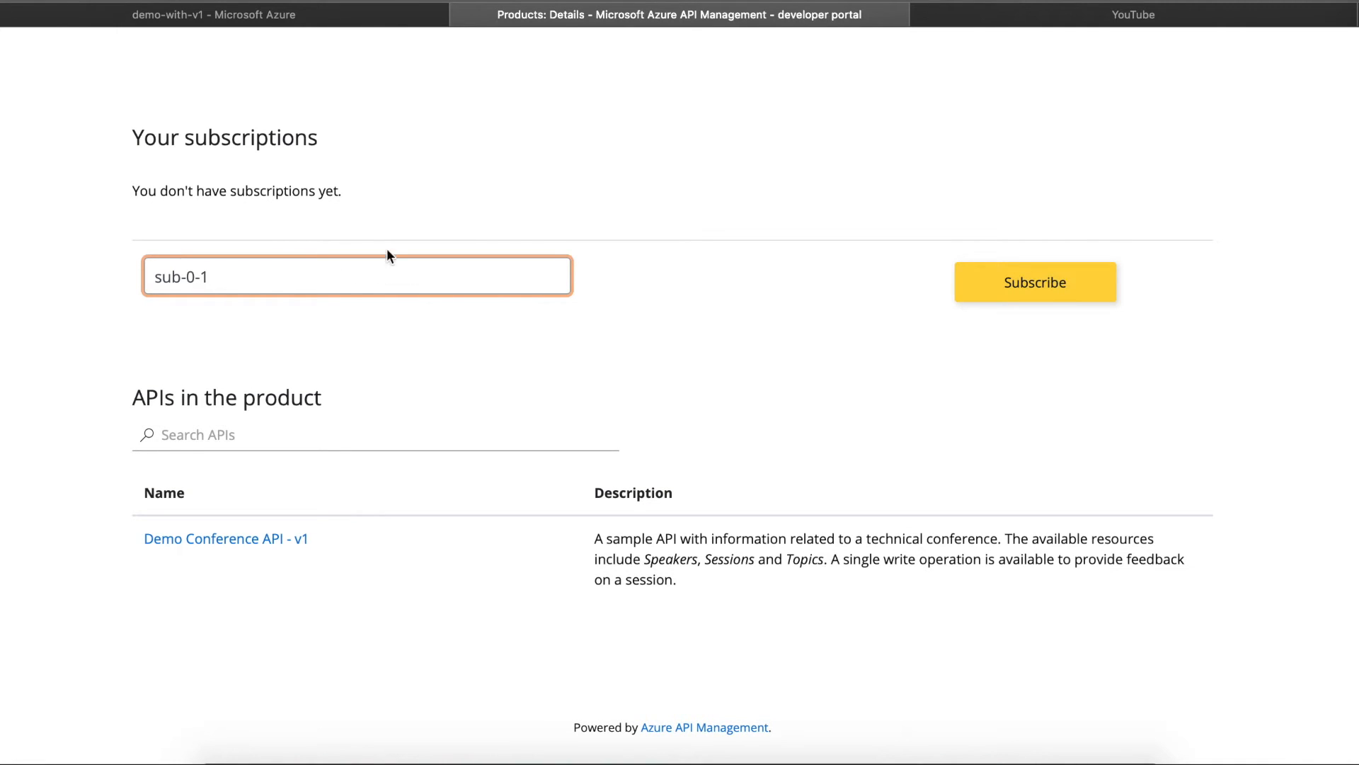
left_click(987, 284)
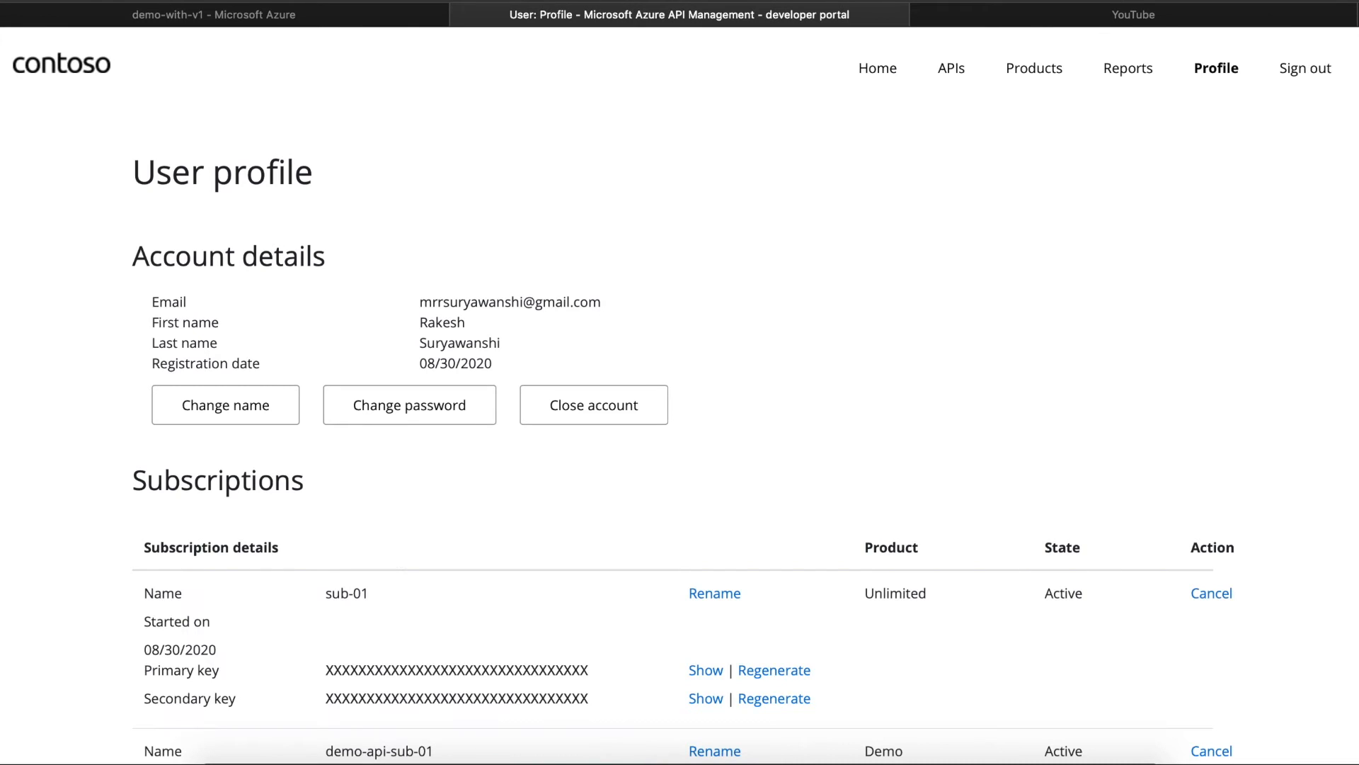
- Go back to demo-with-v1 through Products and open its Demo Conference API - v1 page
scroll(680, 396, "down", 5)
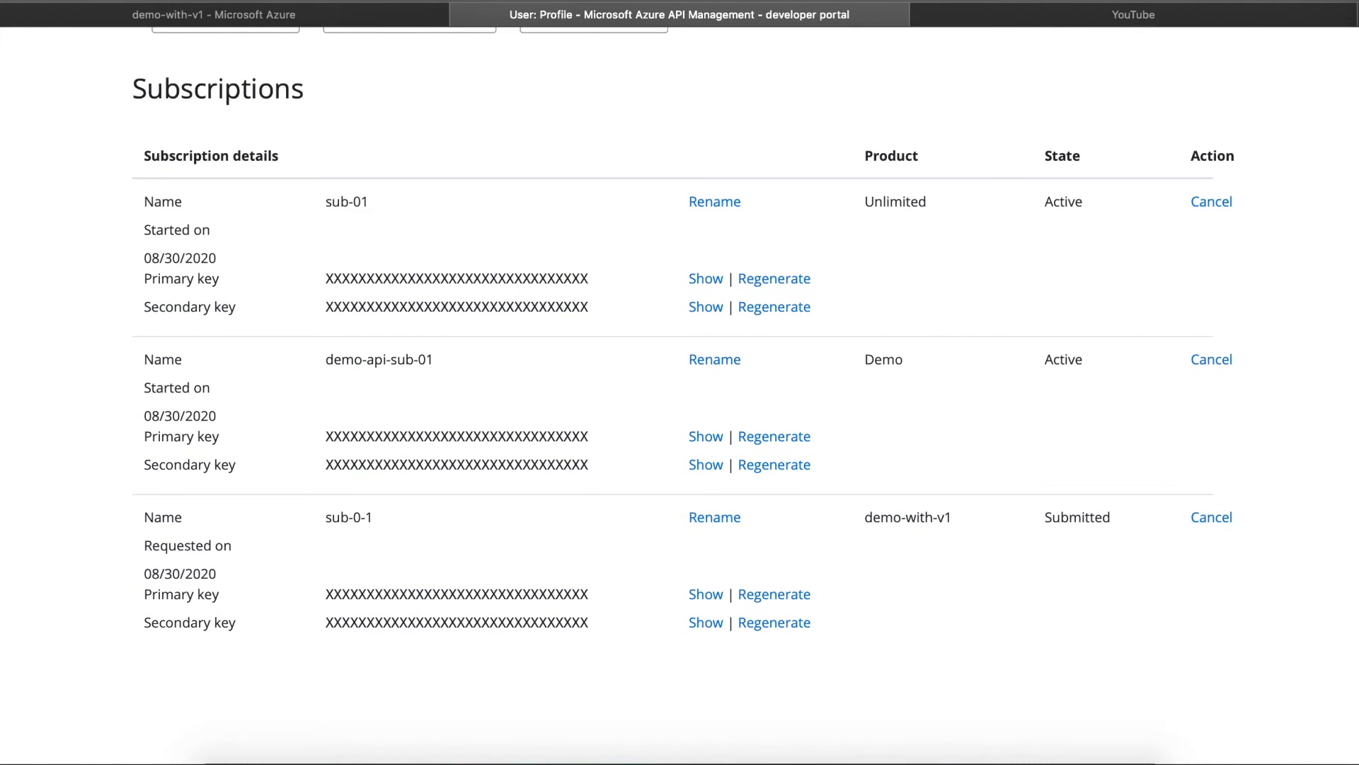
scroll(1069, 102, "up", 5)
left_click(1042, 70)
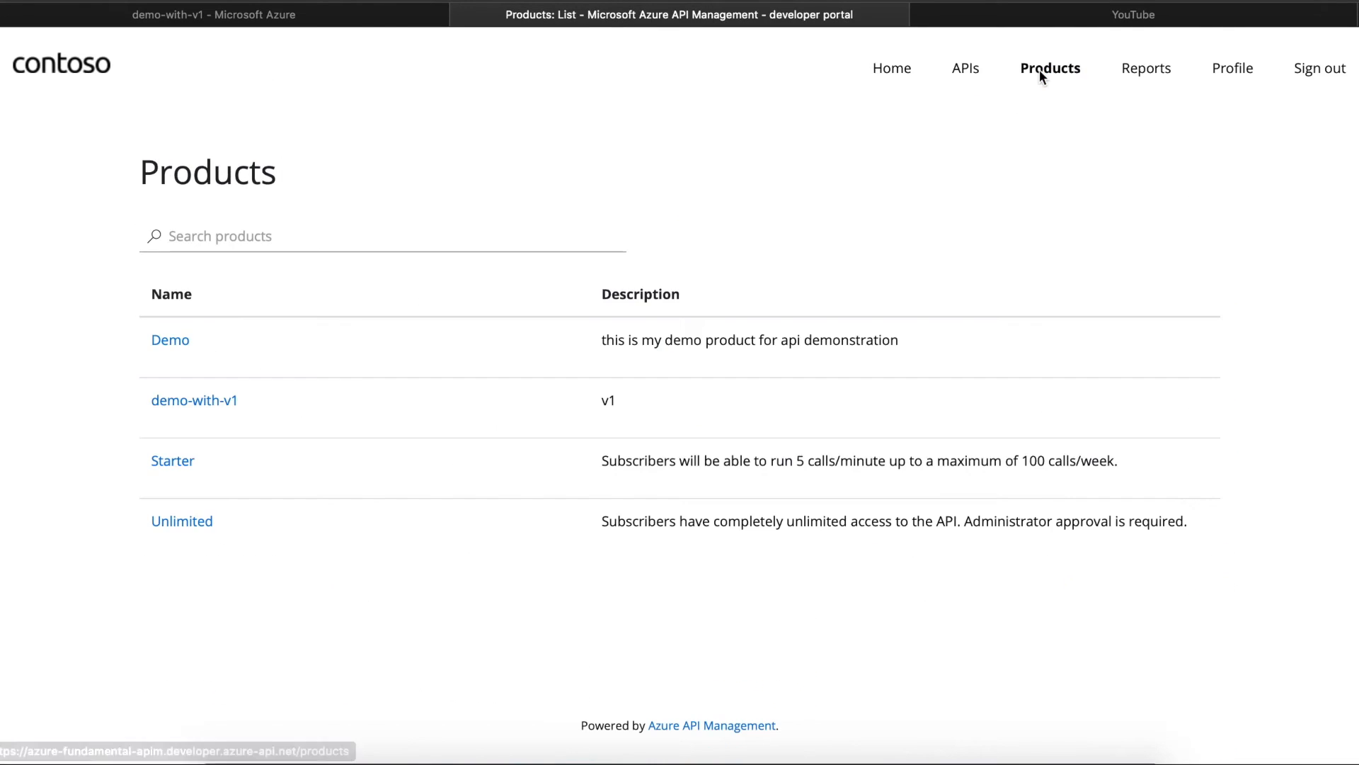
left_click(226, 401)
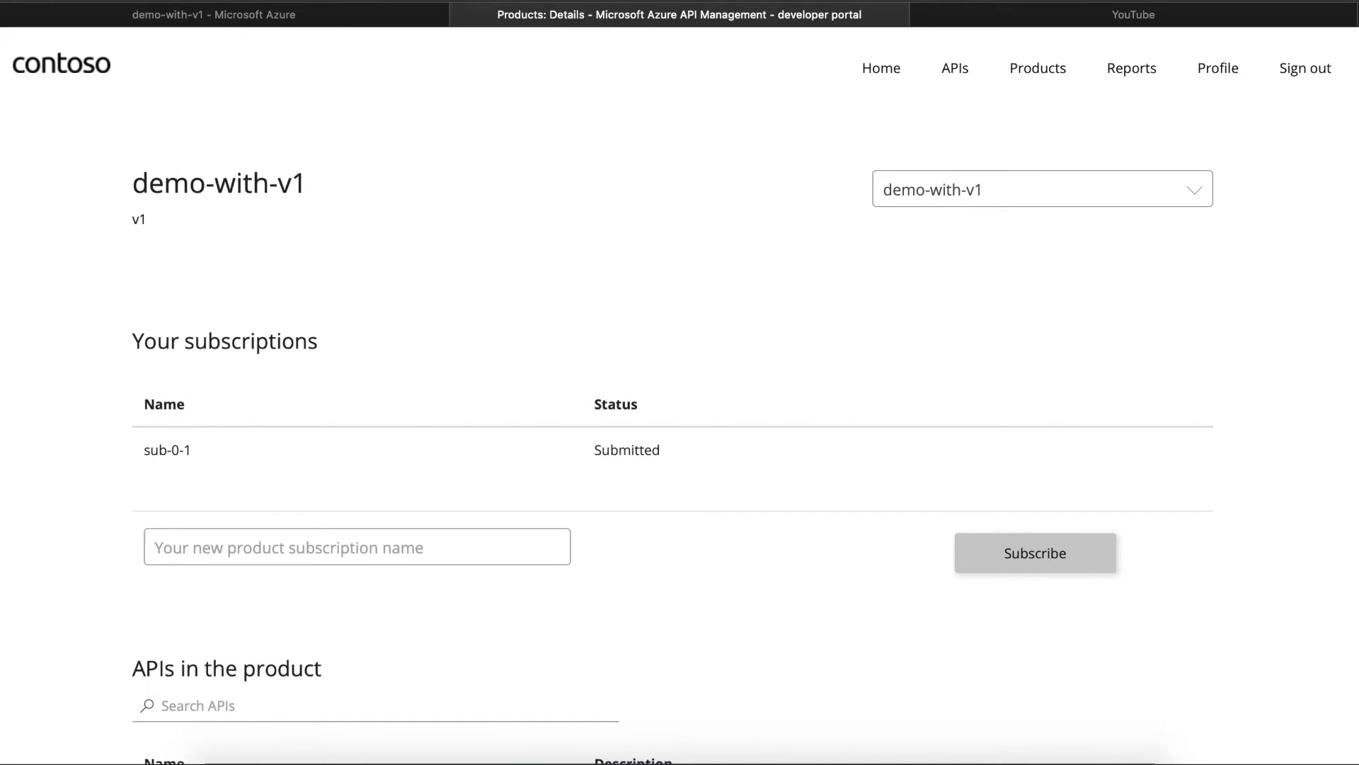
scroll(679, 396, "down", 4)
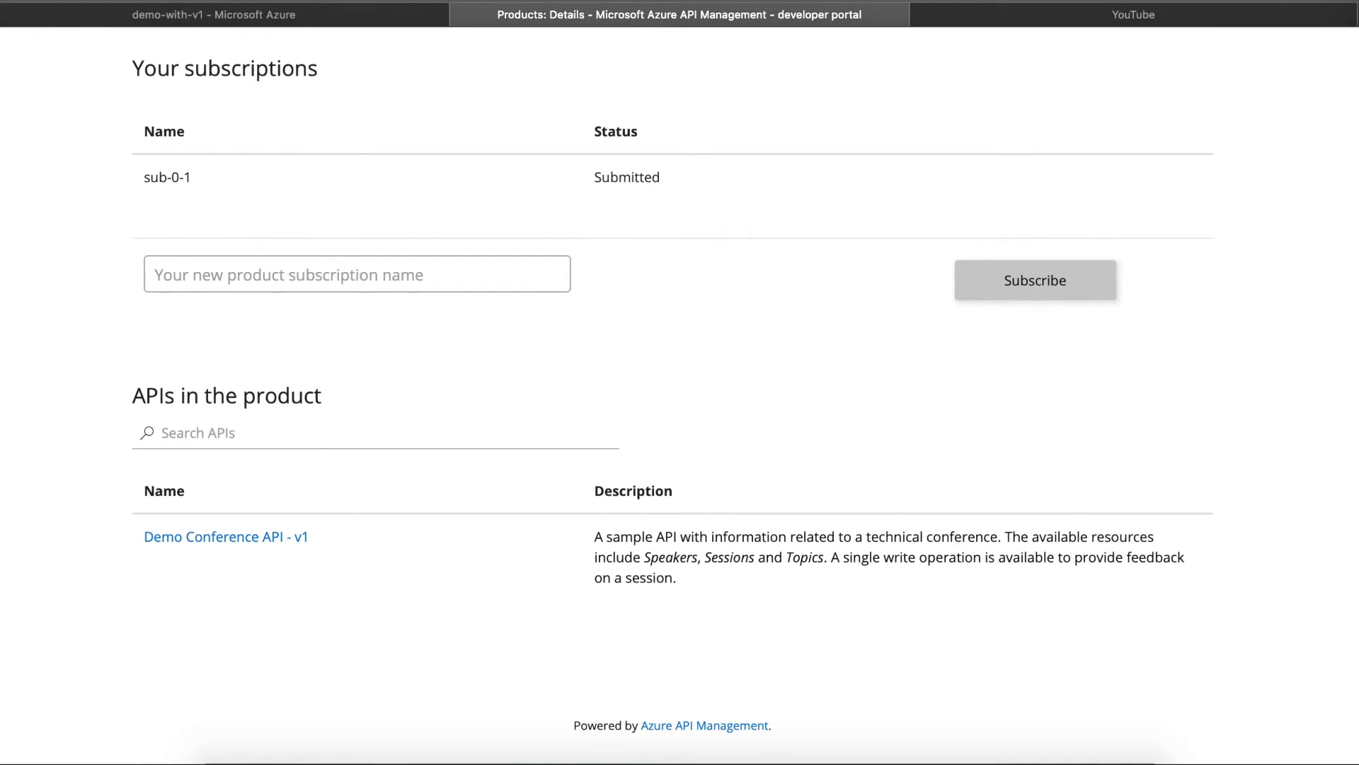
left_click(249, 534)
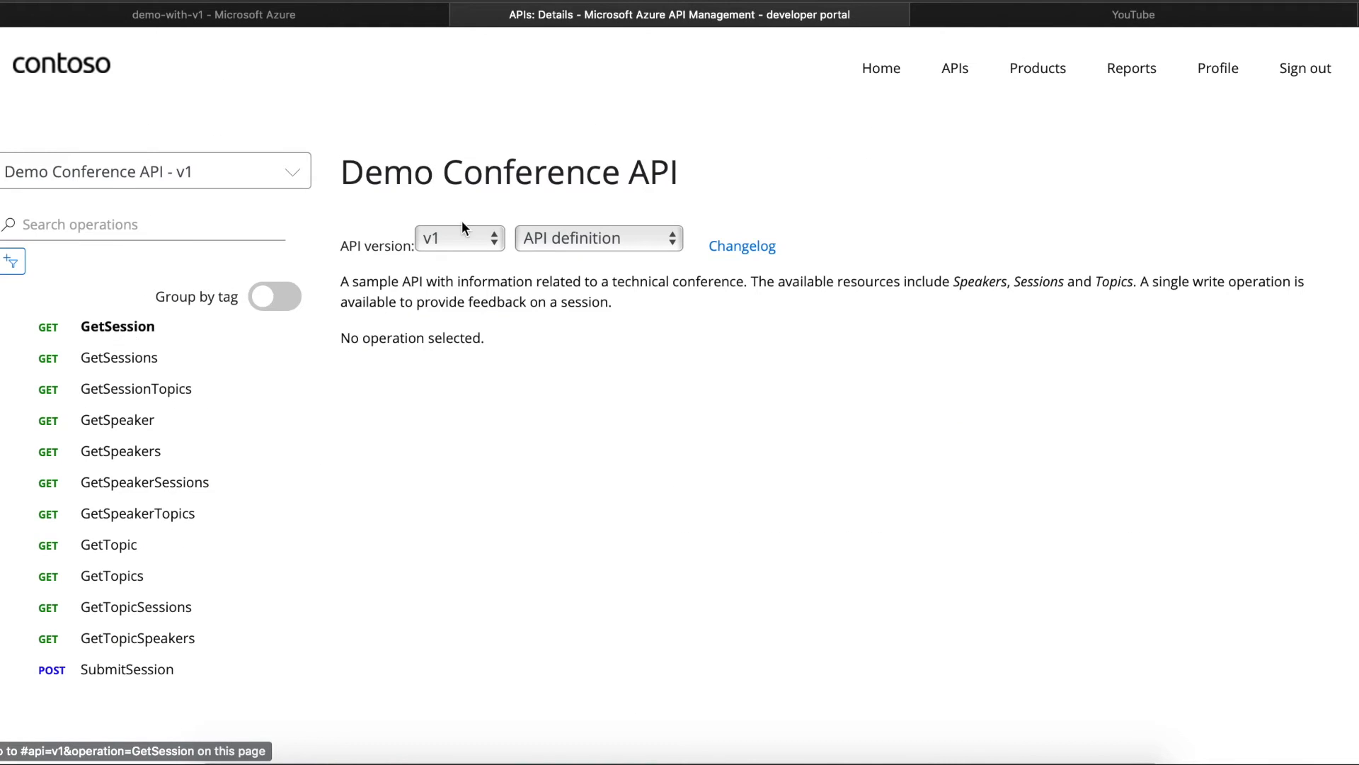
left_click(460, 245)
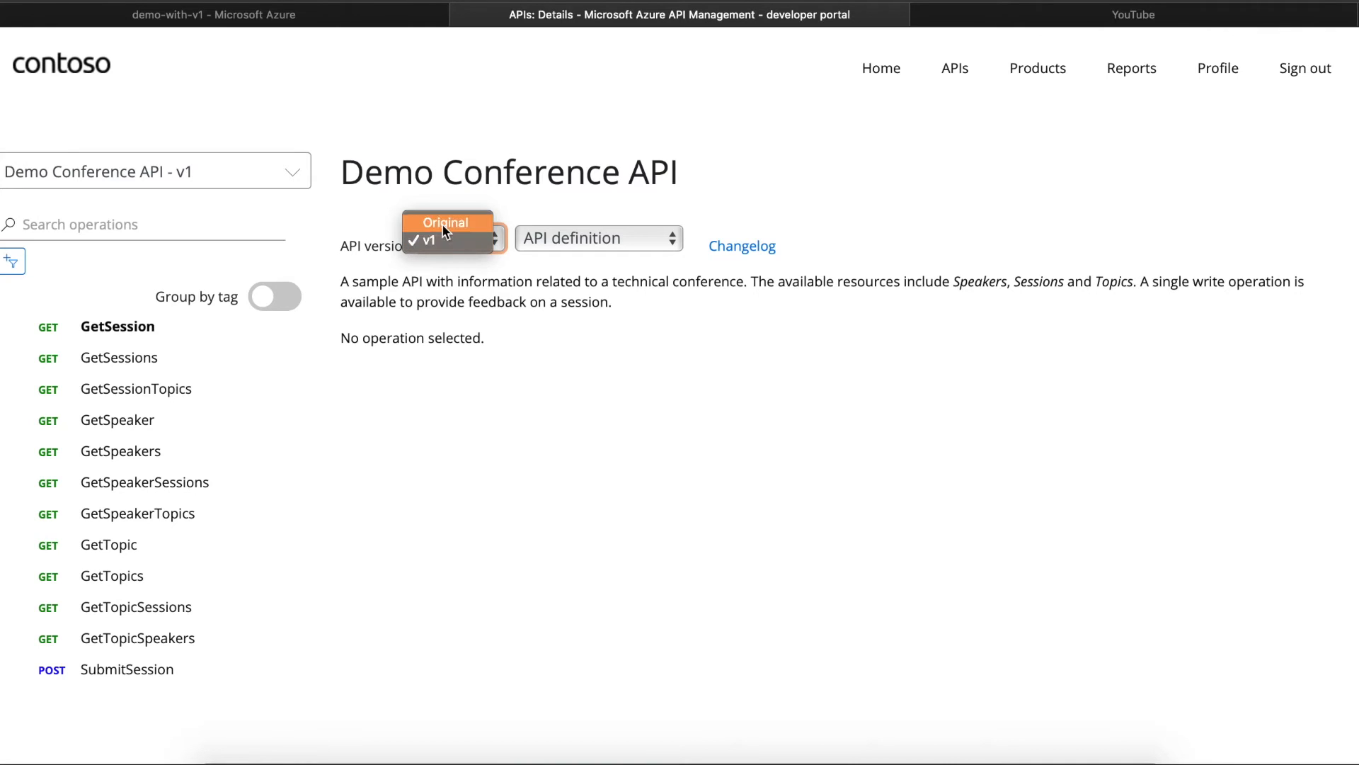
left_click(440, 249)
left_click(439, 245)
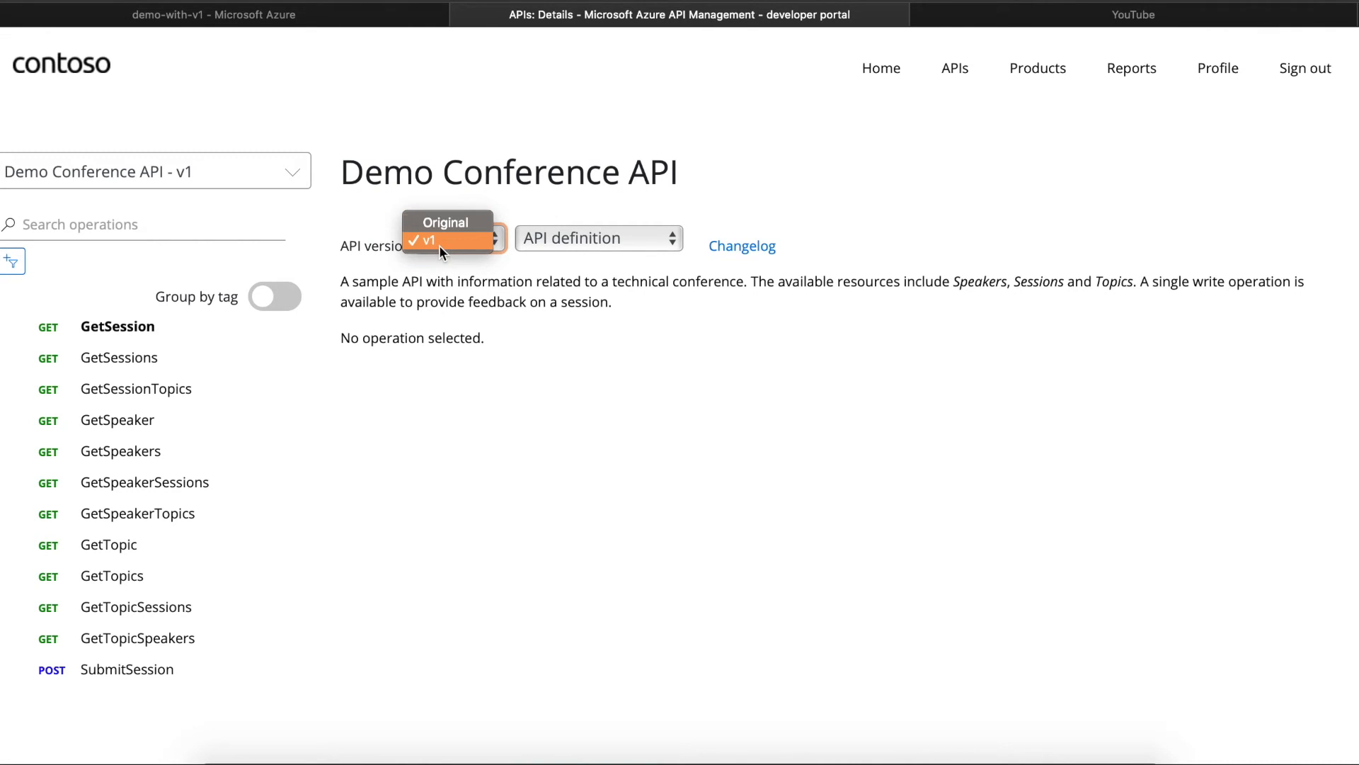
left_click(439, 221)
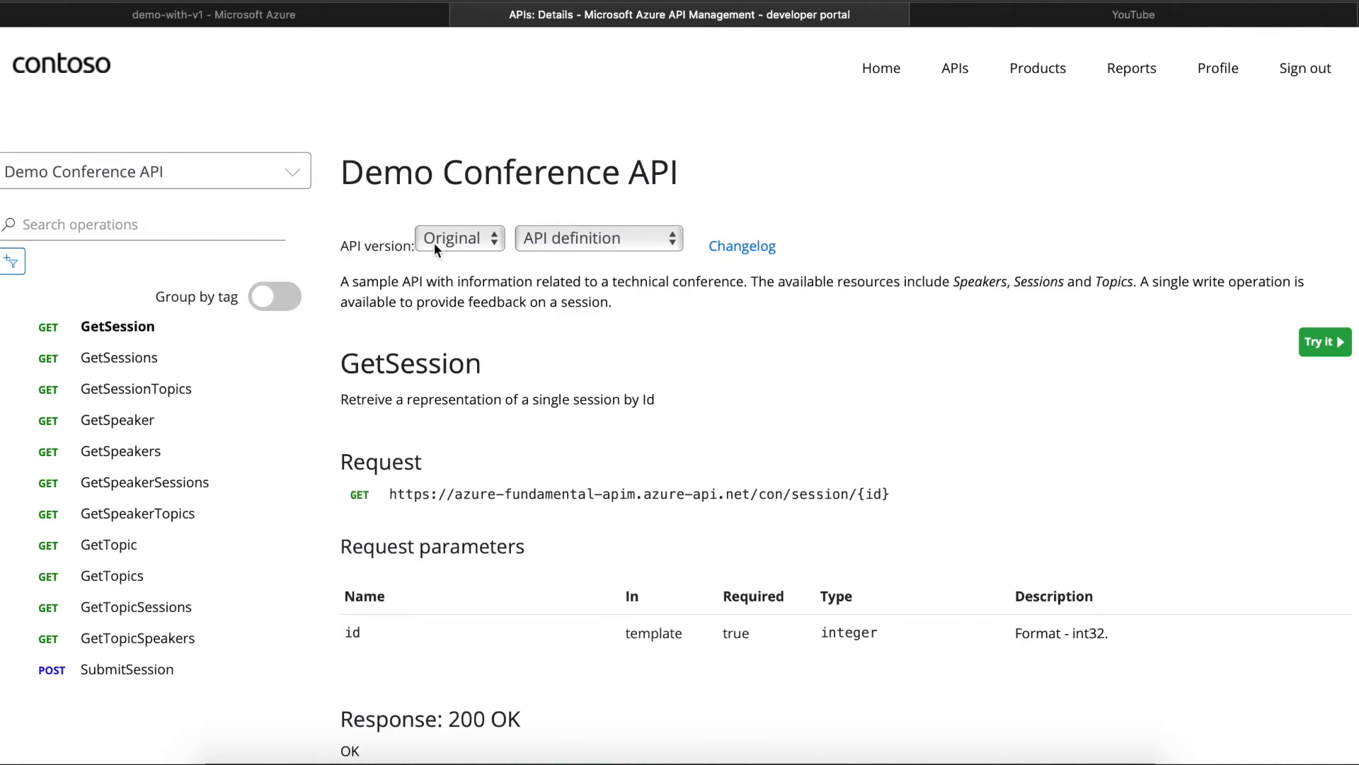
left_click(435, 244)
left_click(426, 260)
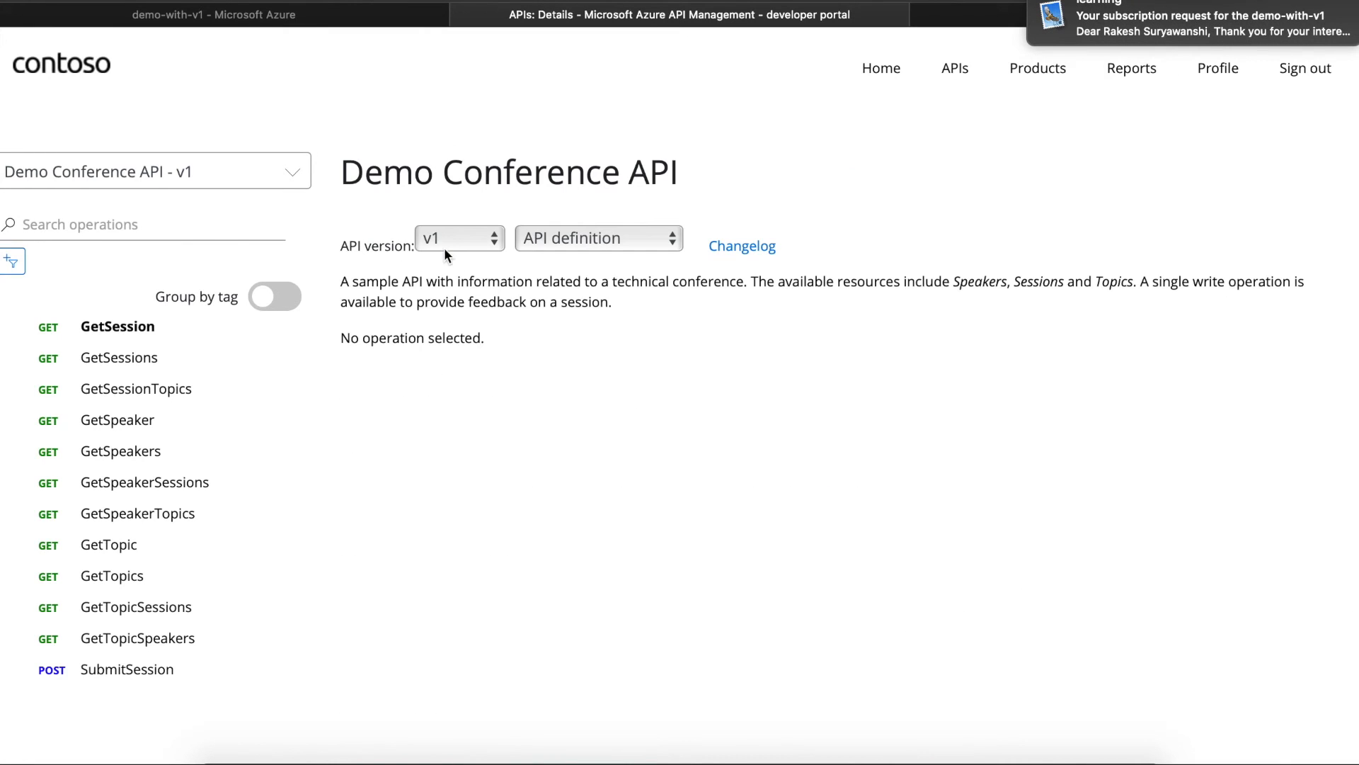
left_click(442, 241)
left_click(439, 226)
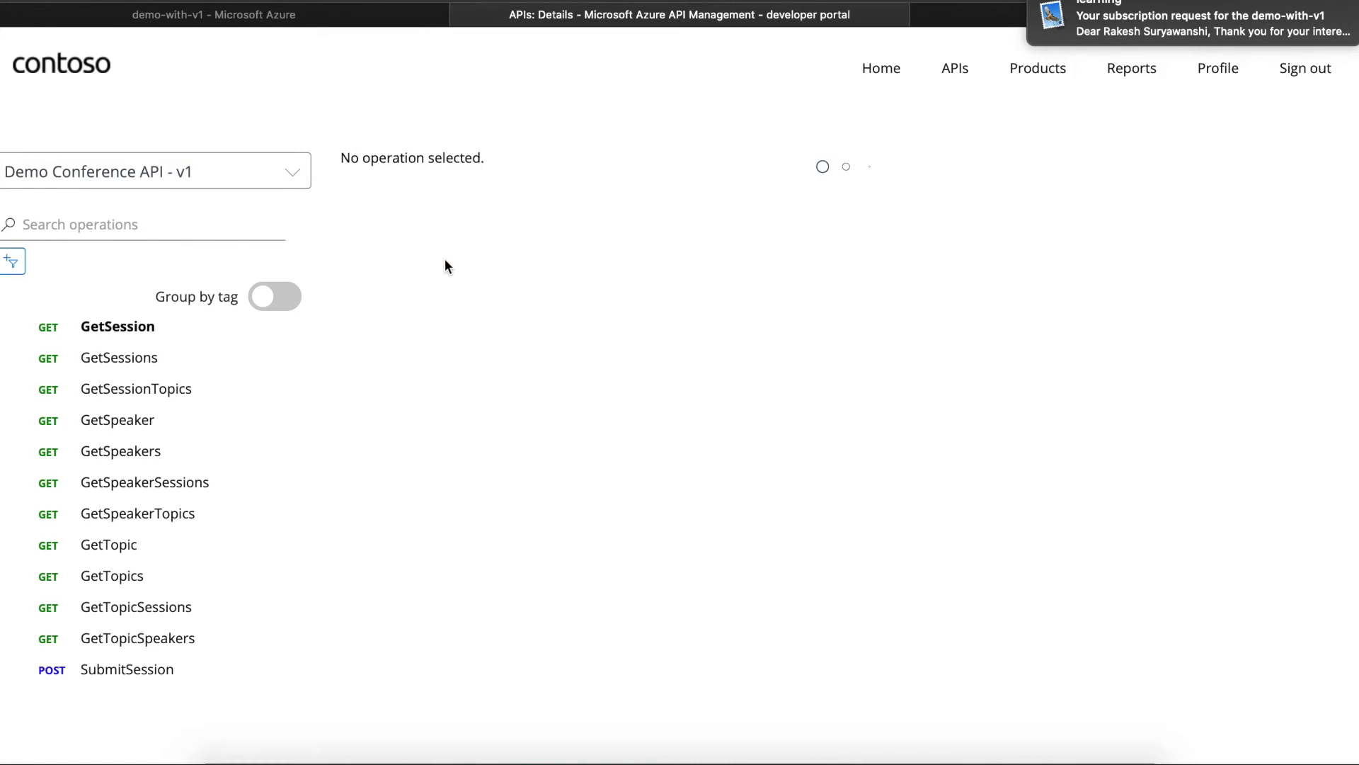
left_click(439, 241)
left_click(439, 255)
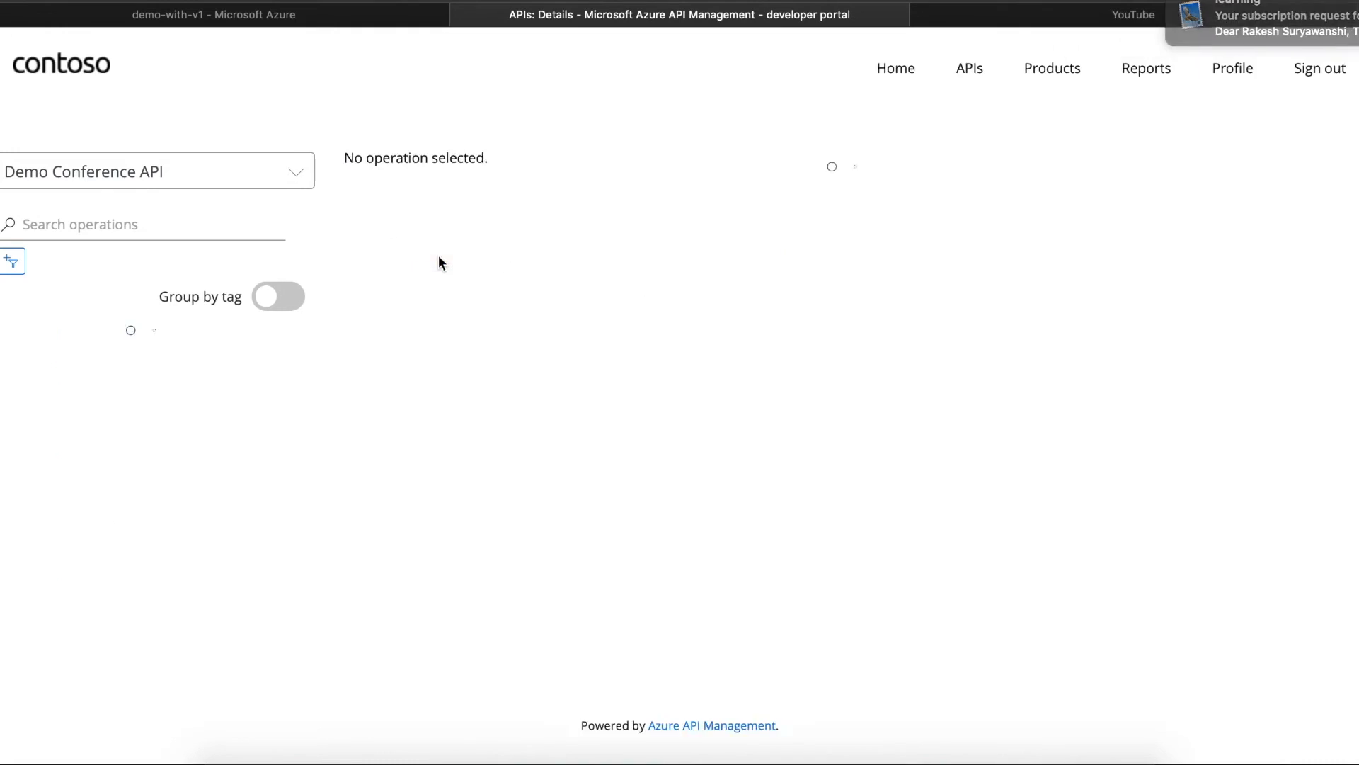
left_click(440, 234)
left_click(440, 226)
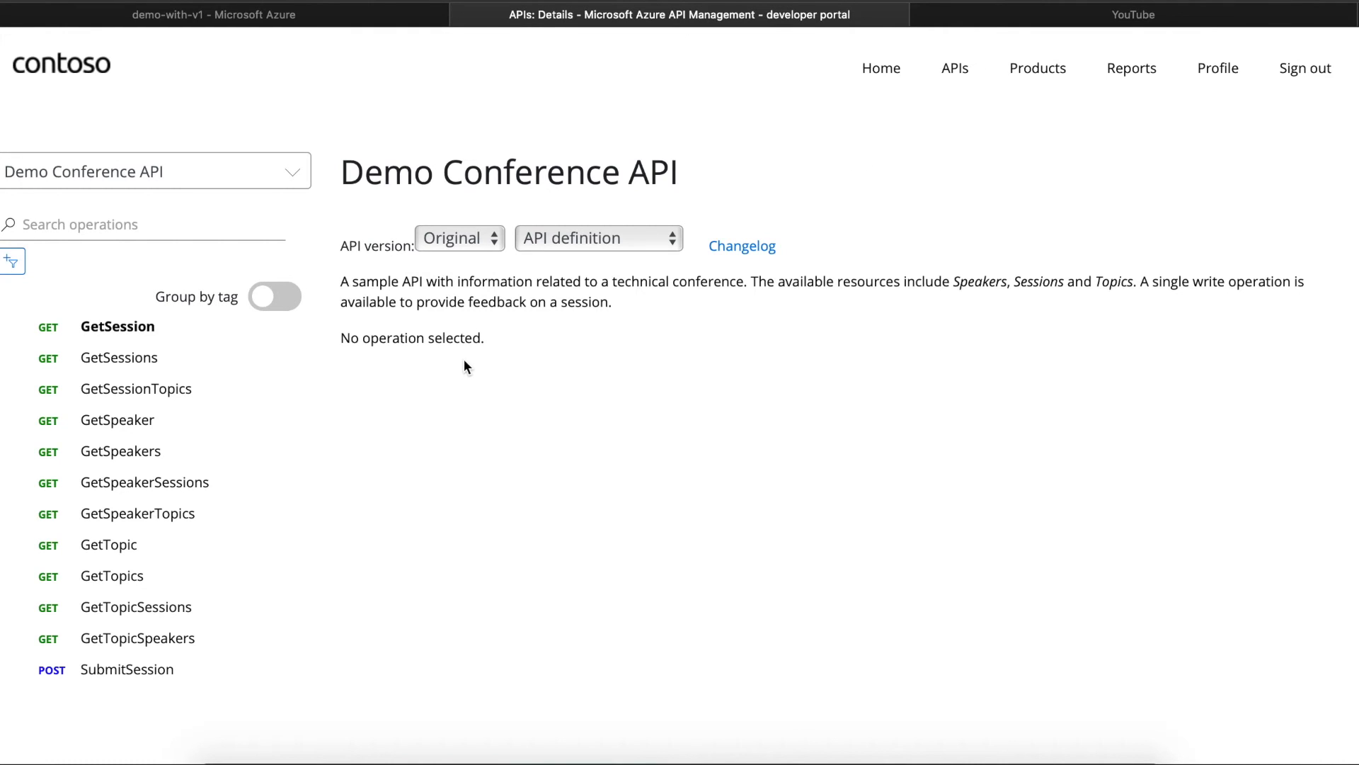
left_click(446, 236)
left_click(447, 259)
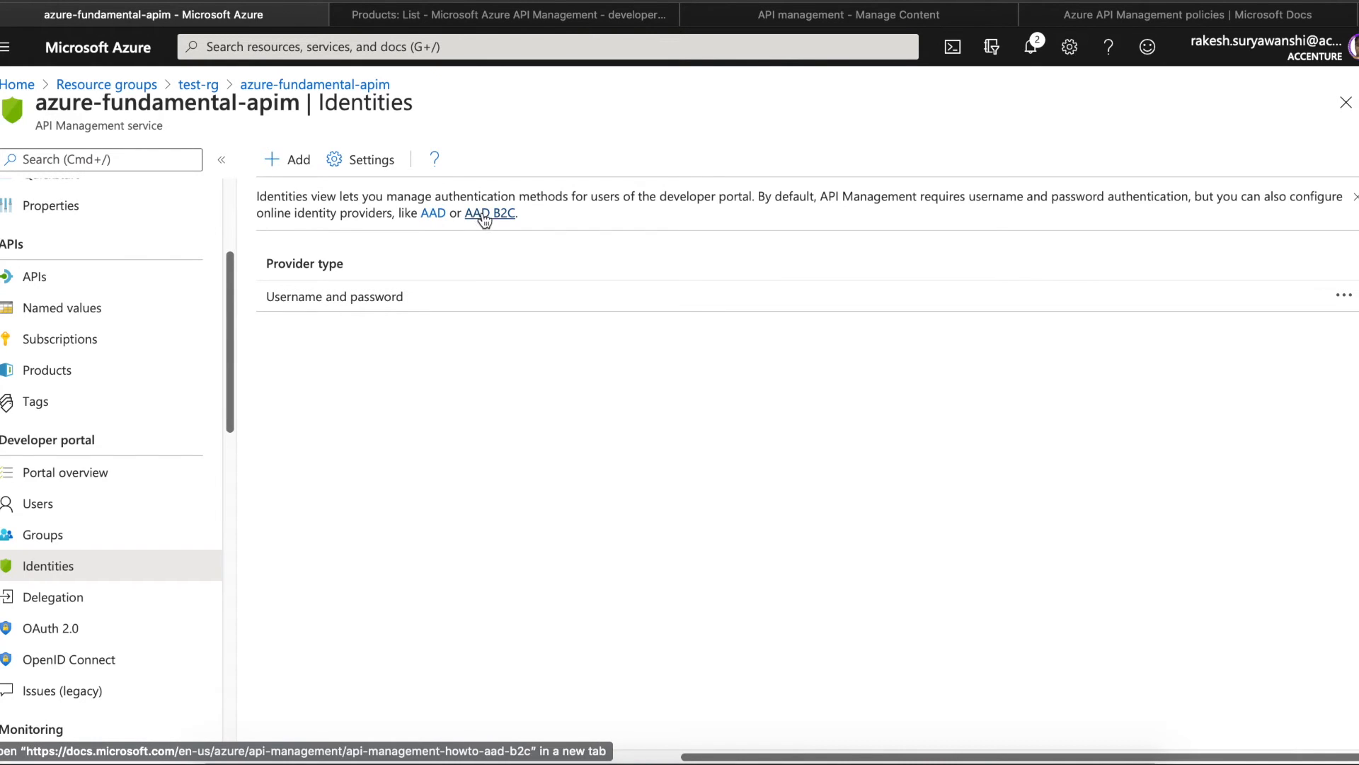
- Add a new identity provider under Identities and expand the Type dropdown
left_click(301, 160)
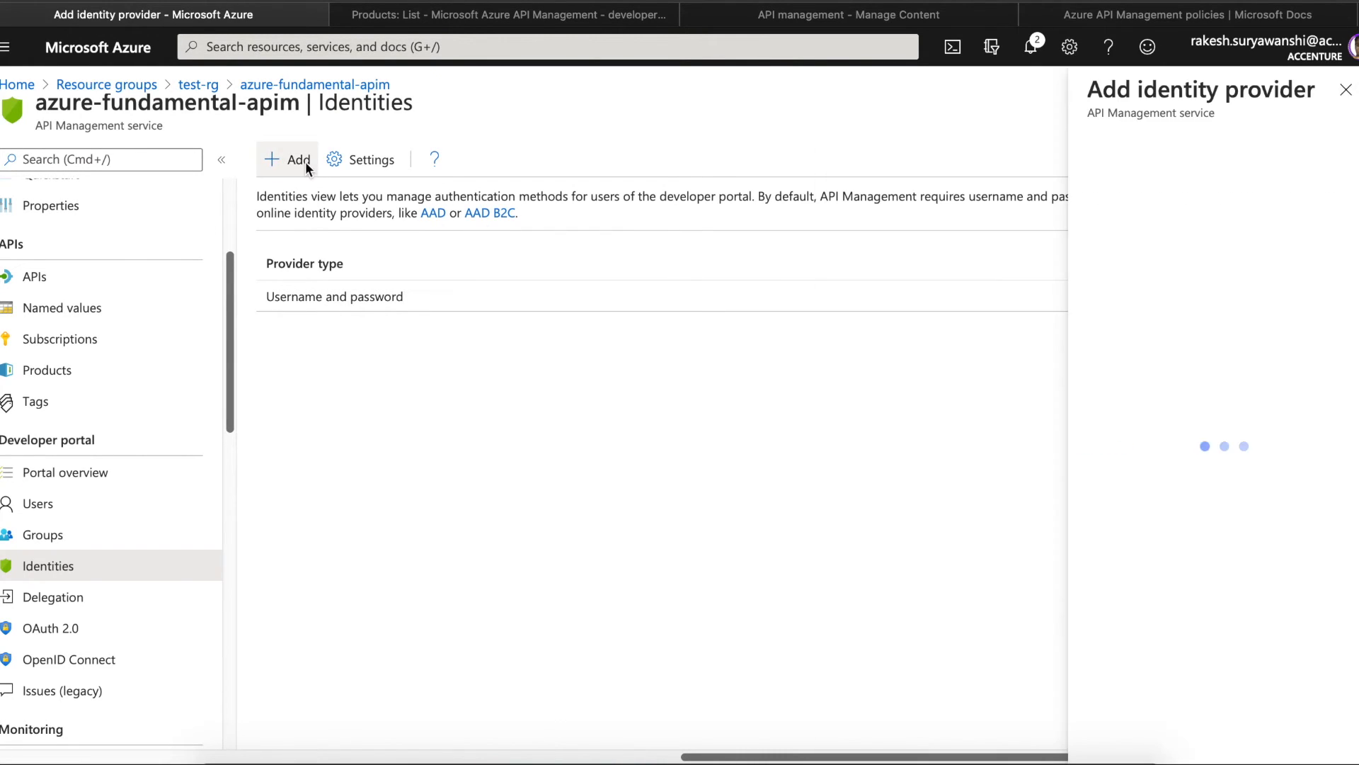
left_click(1267, 183)
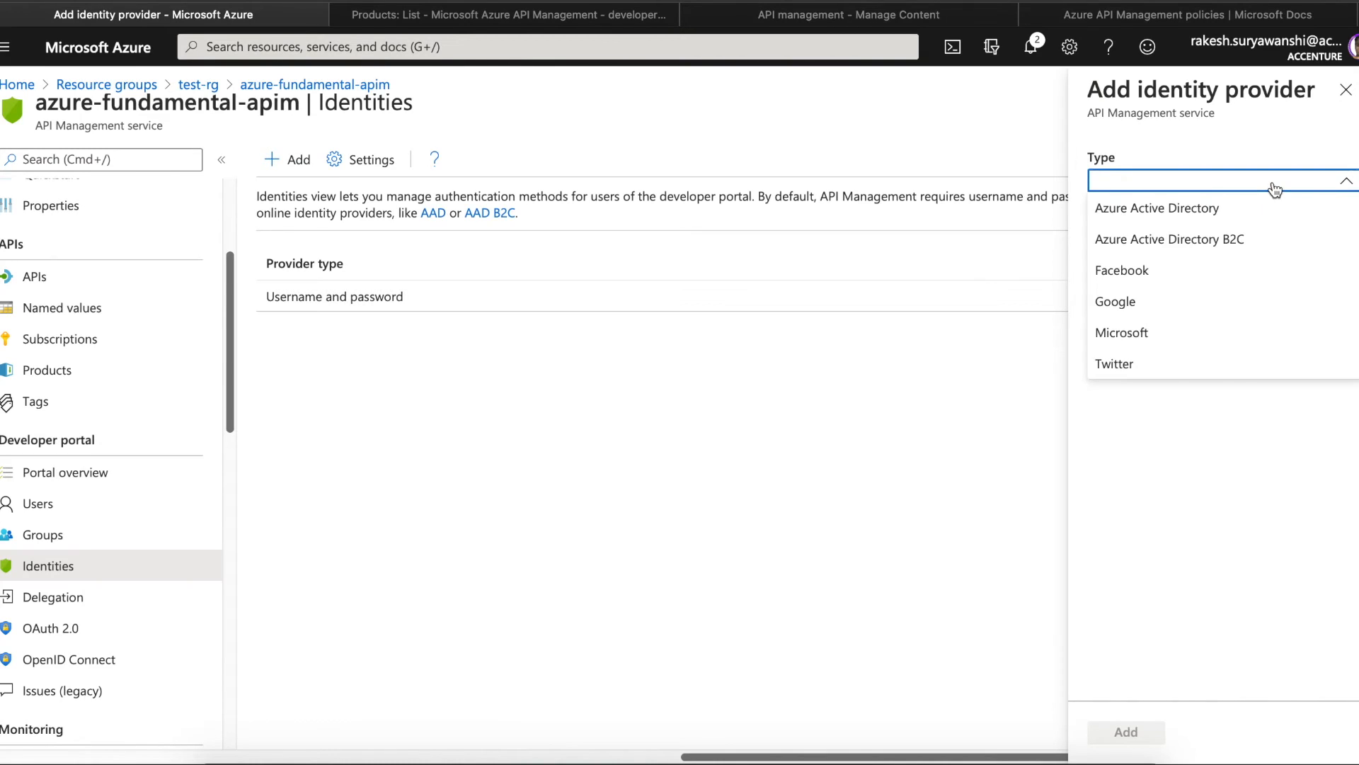
- Change the provider type from Azure Active Directory to Azure Active Directory B2C and review its fields
left_click(1244, 211)
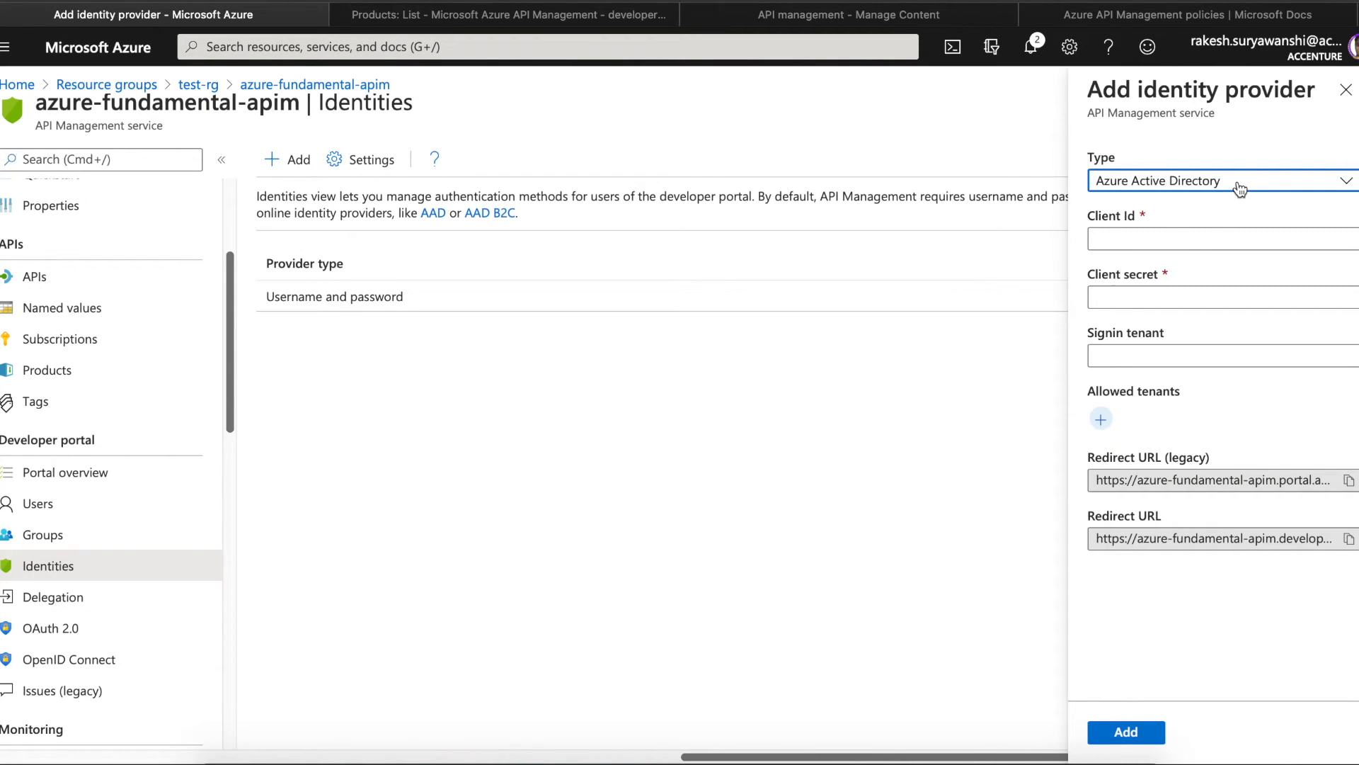
left_click(1239, 189)
left_click(1208, 242)
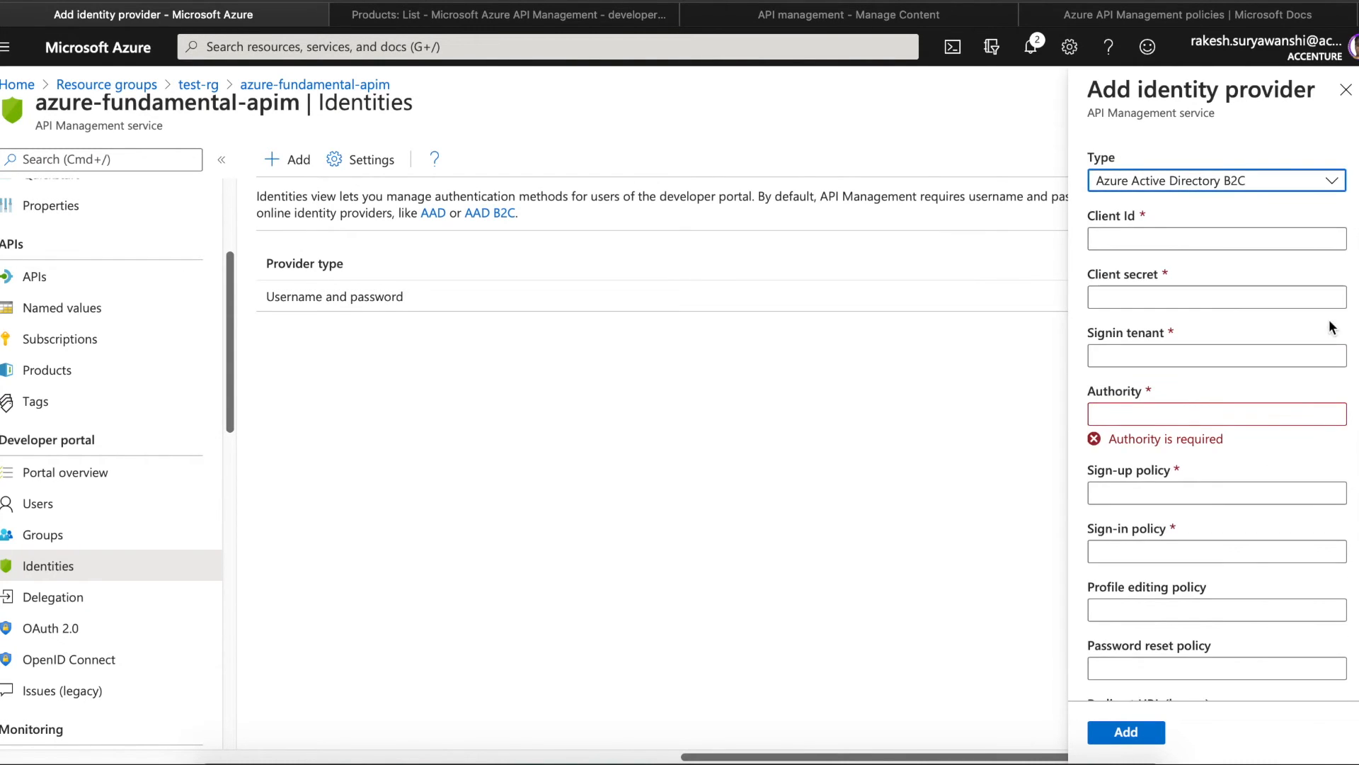
scroll(1332, 327, "down", 3)
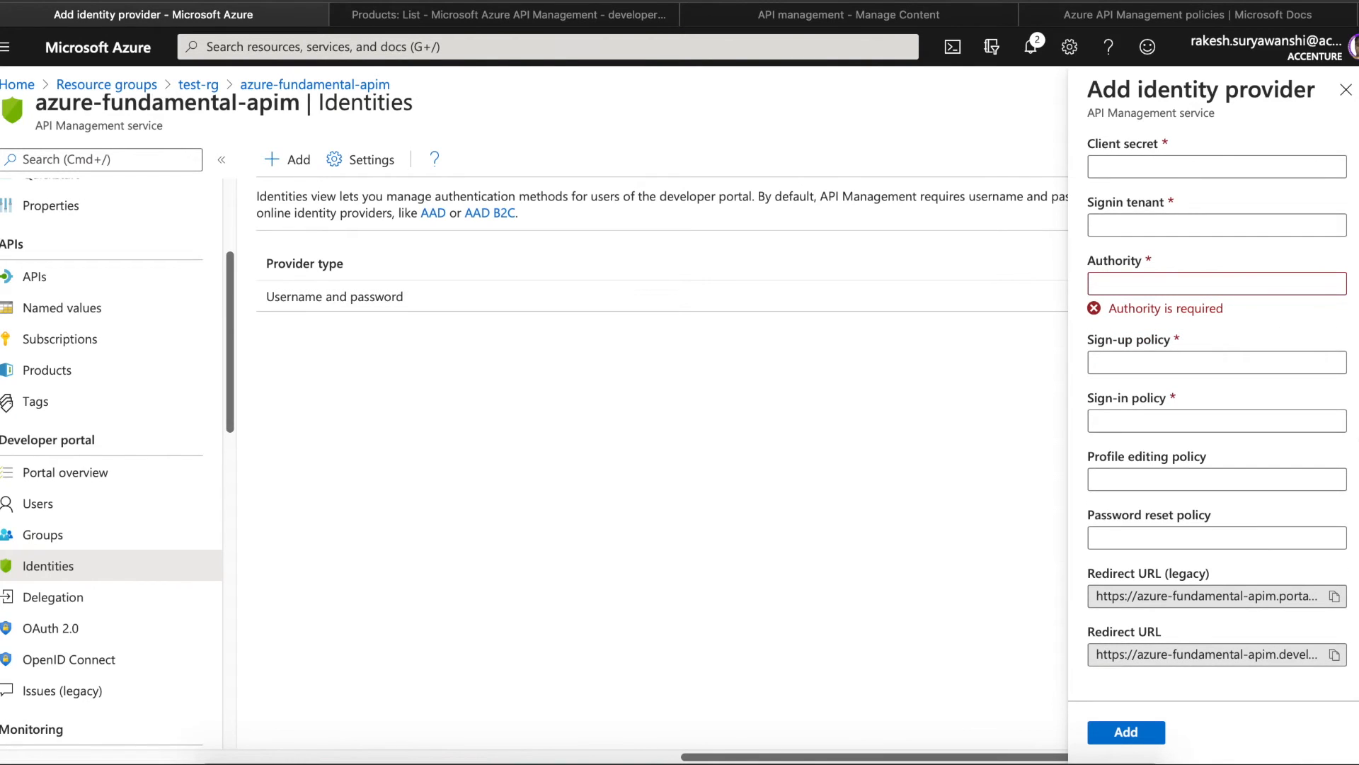
scroll(1217, 397, "up", 3)
scroll(1217, 413, "down", 3)
- Close the Manage Content tab, glance at the policies docs, and return to the identity provider form
left_click(916, 17)
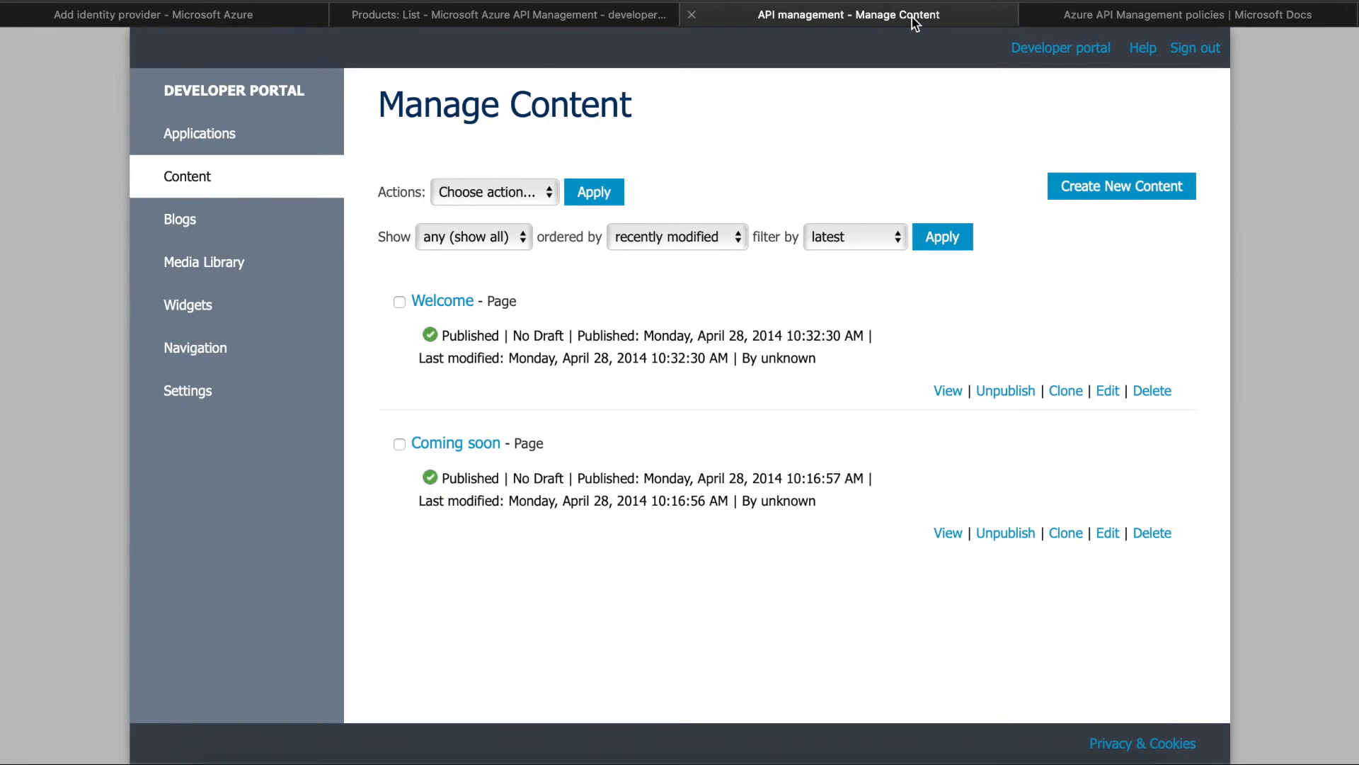
left_click(692, 15)
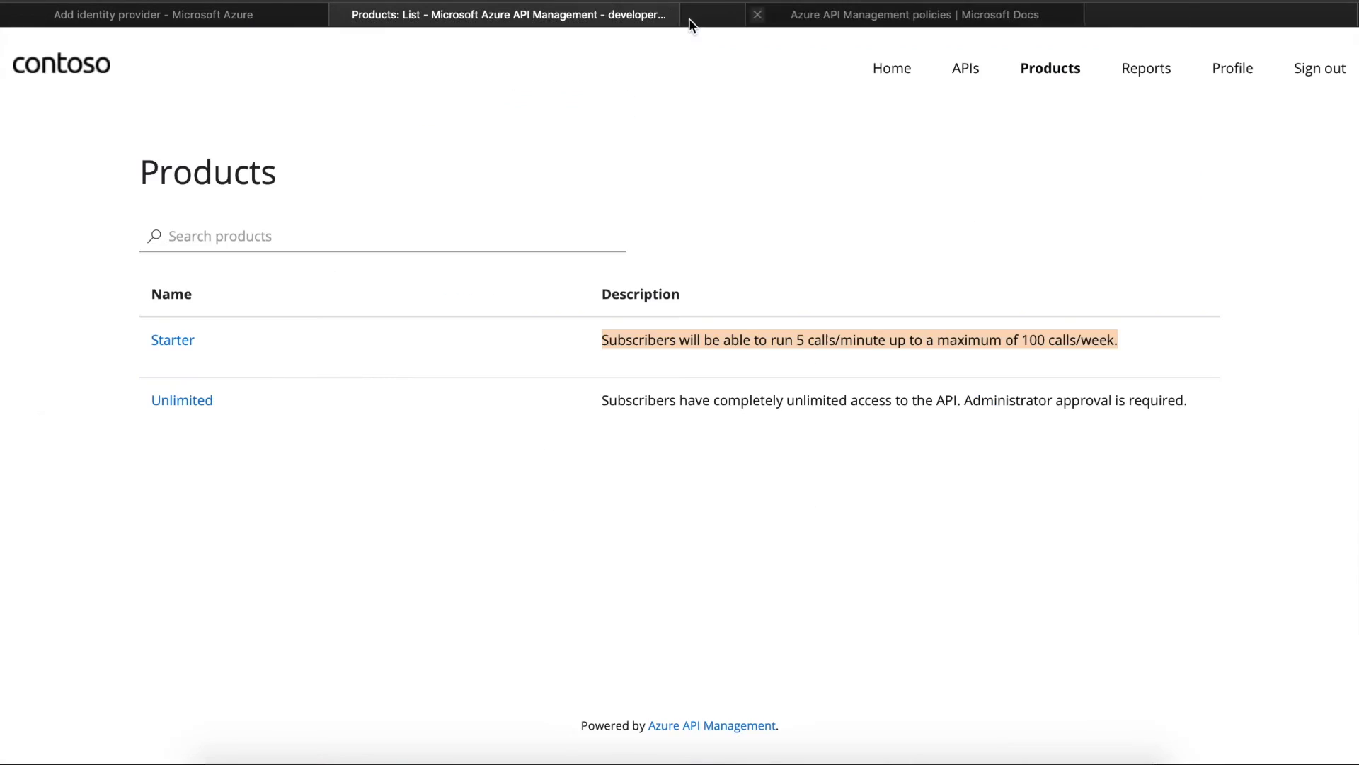
left_click(981, 17)
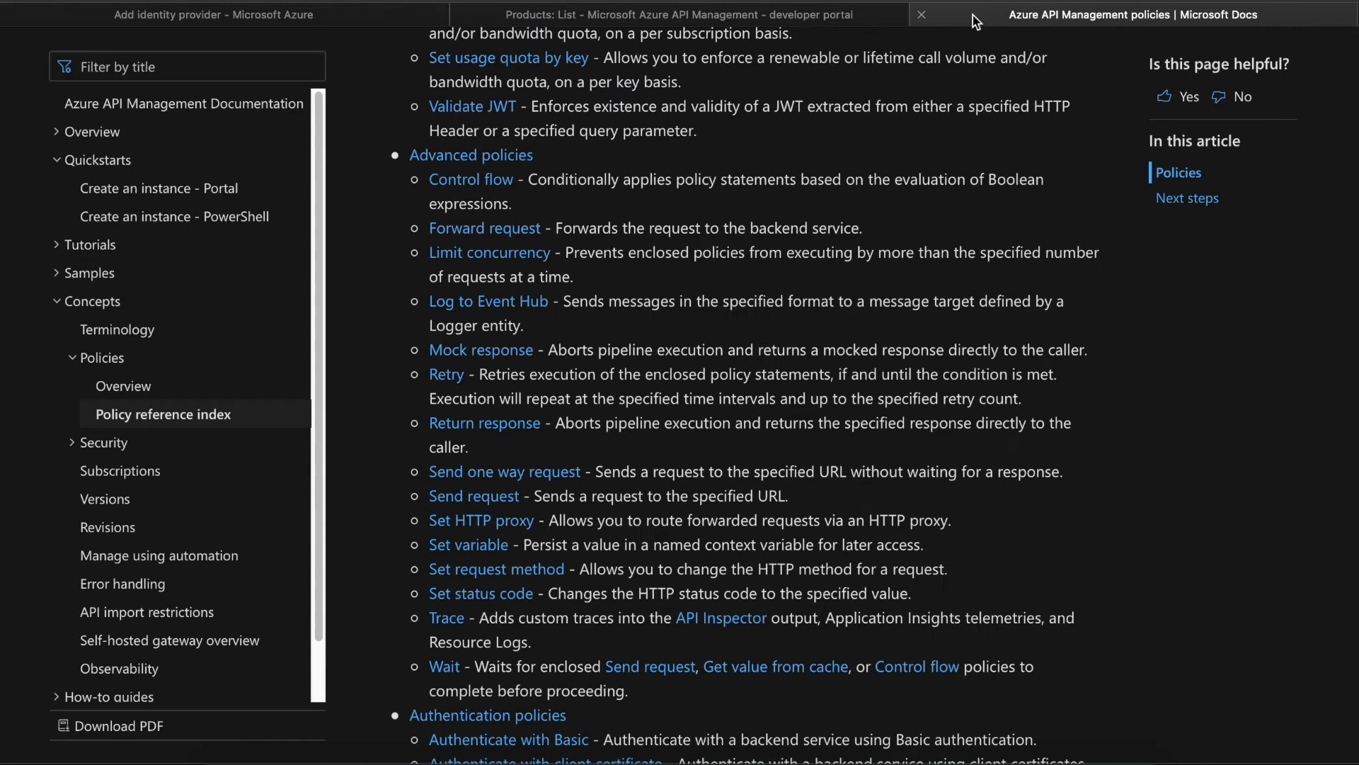
left_click(719, 16)
left_click(339, 17)
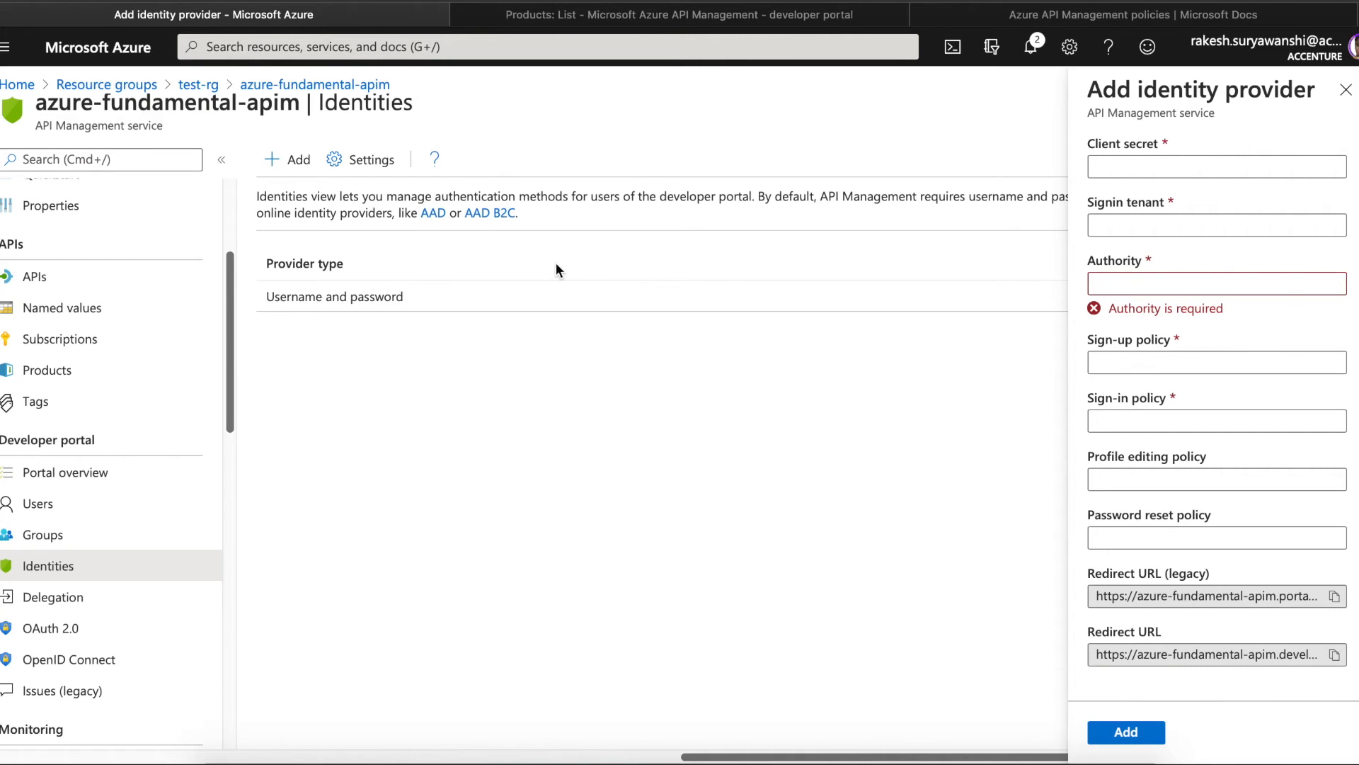
- Discard the unsaved identity provider, revisit Identities, and view the service's Users list
left_click(95, 508)
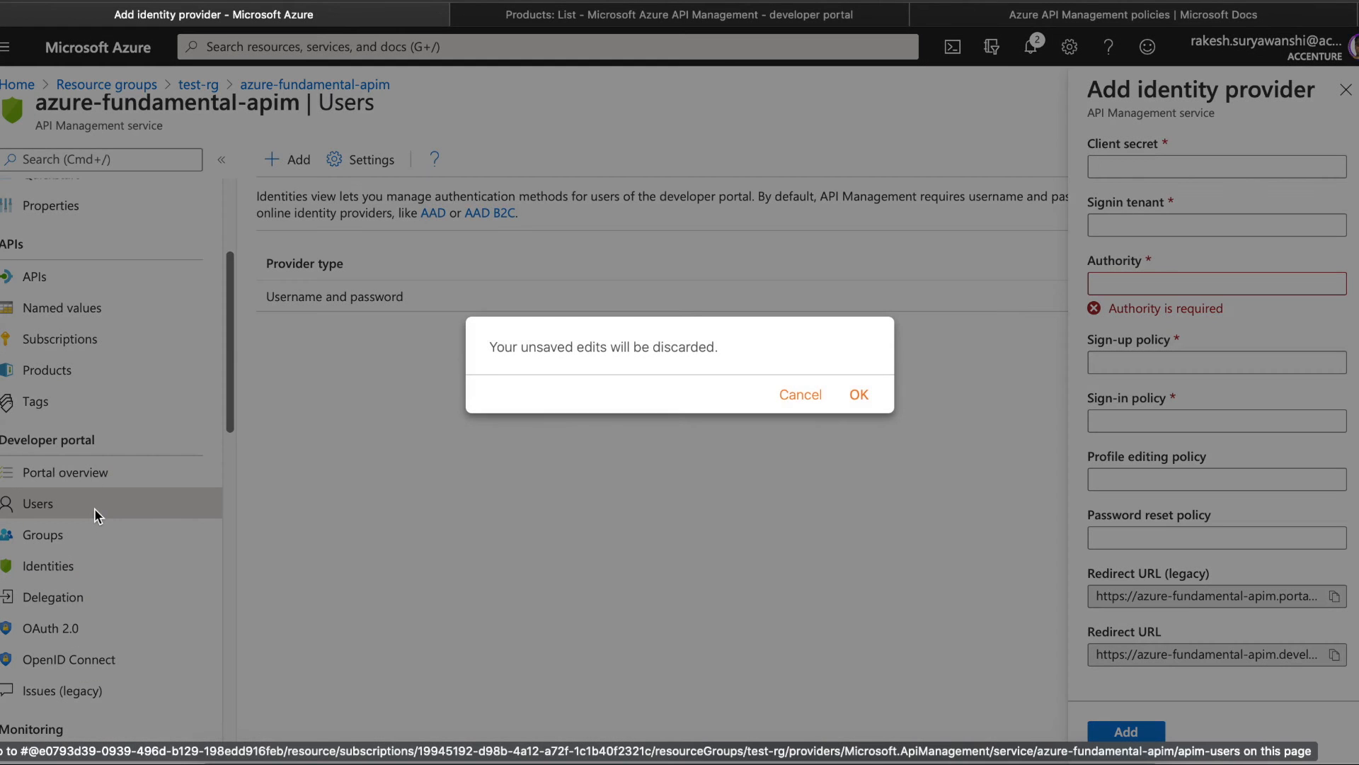
left_click(857, 394)
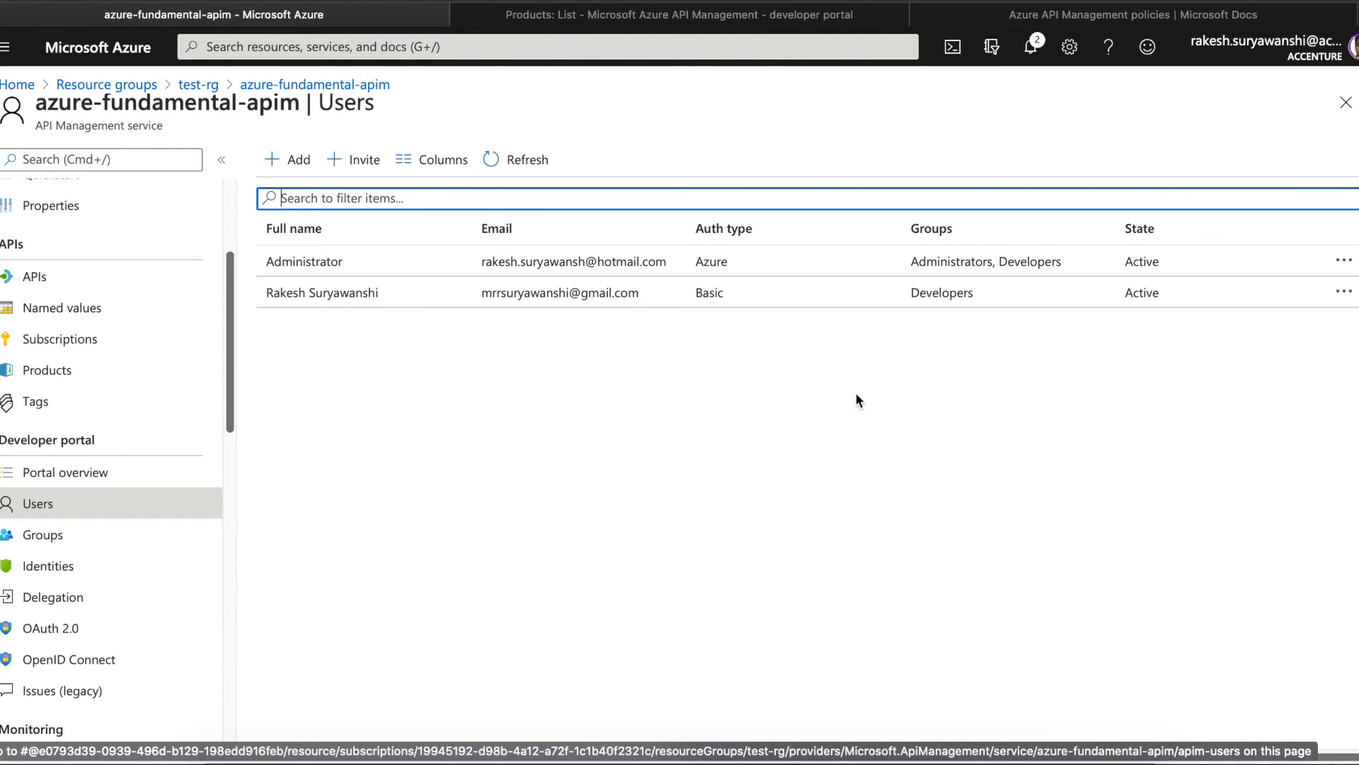
left_click(74, 570)
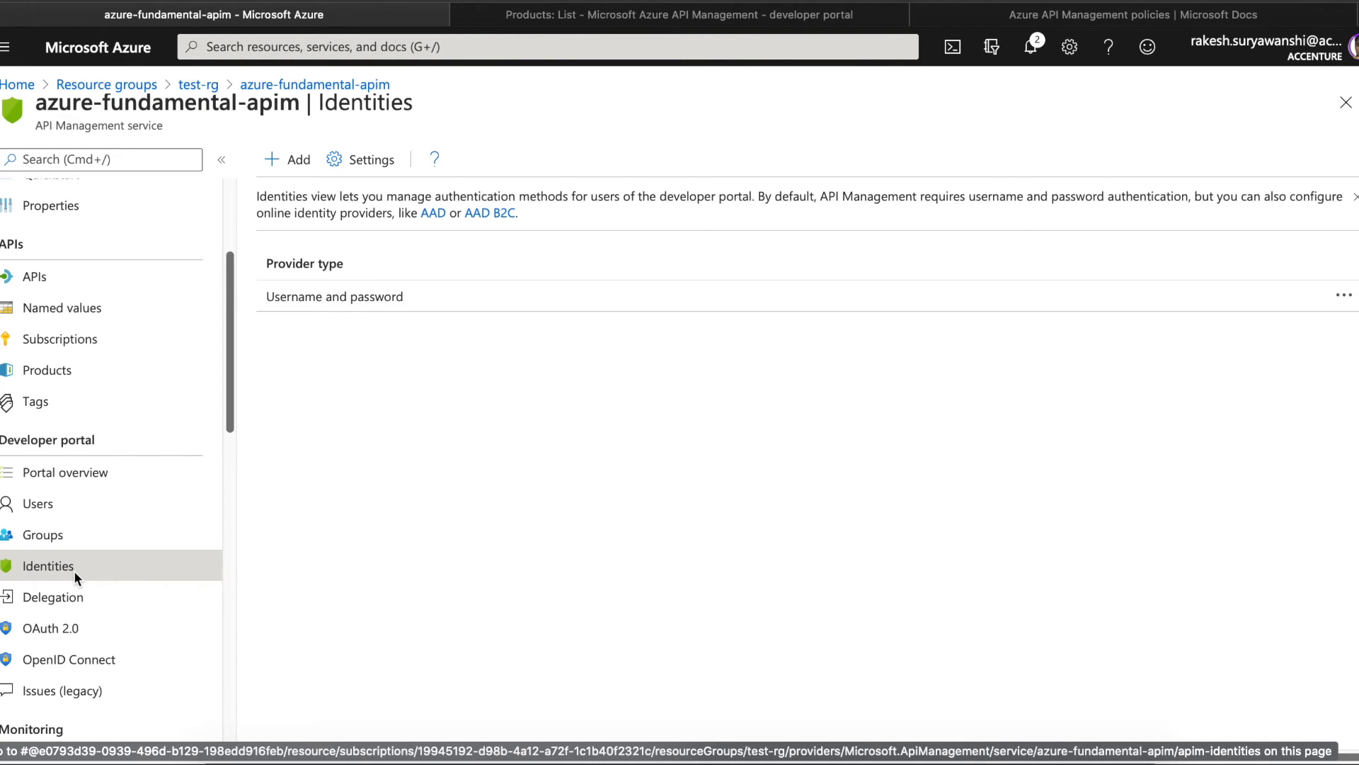
left_click(43, 505)
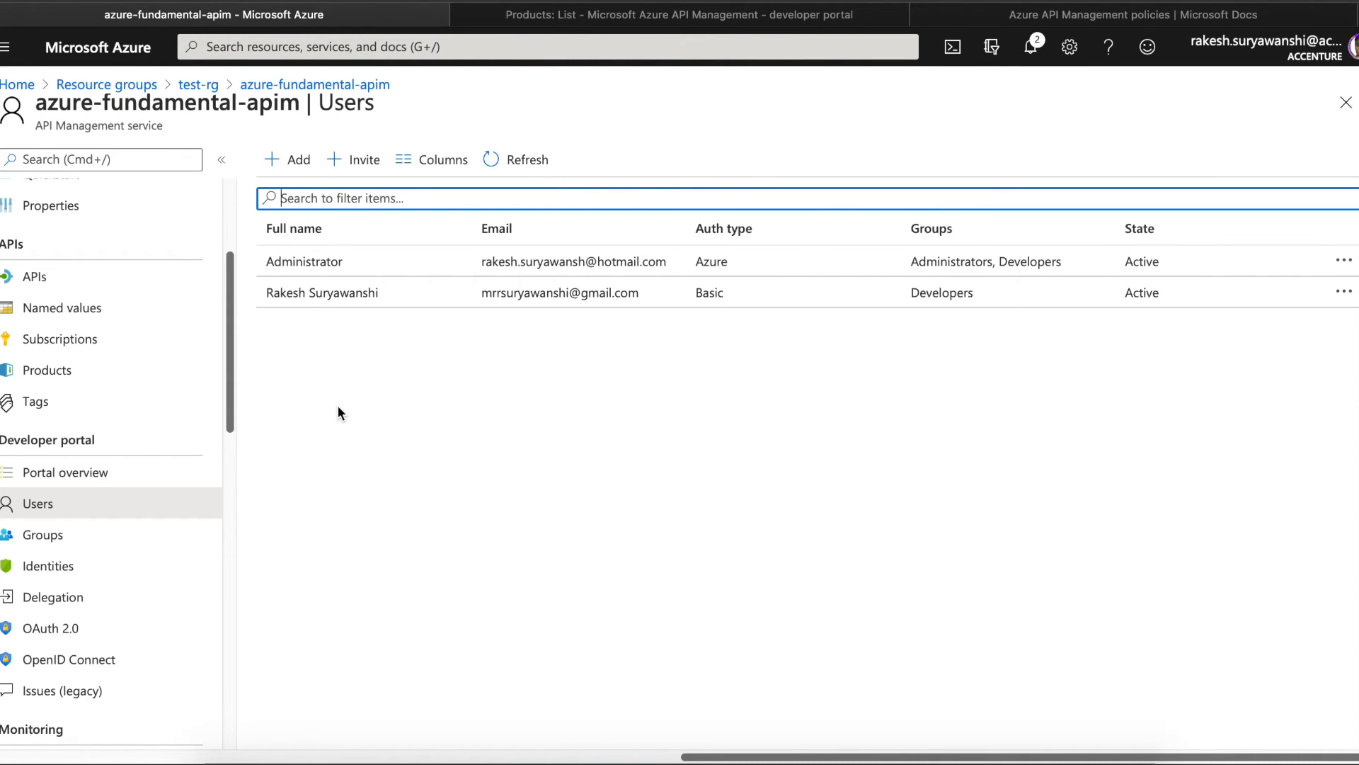
- Look over the built-in user groups, then view the developer portal Delegation settings
left_click(156, 537)
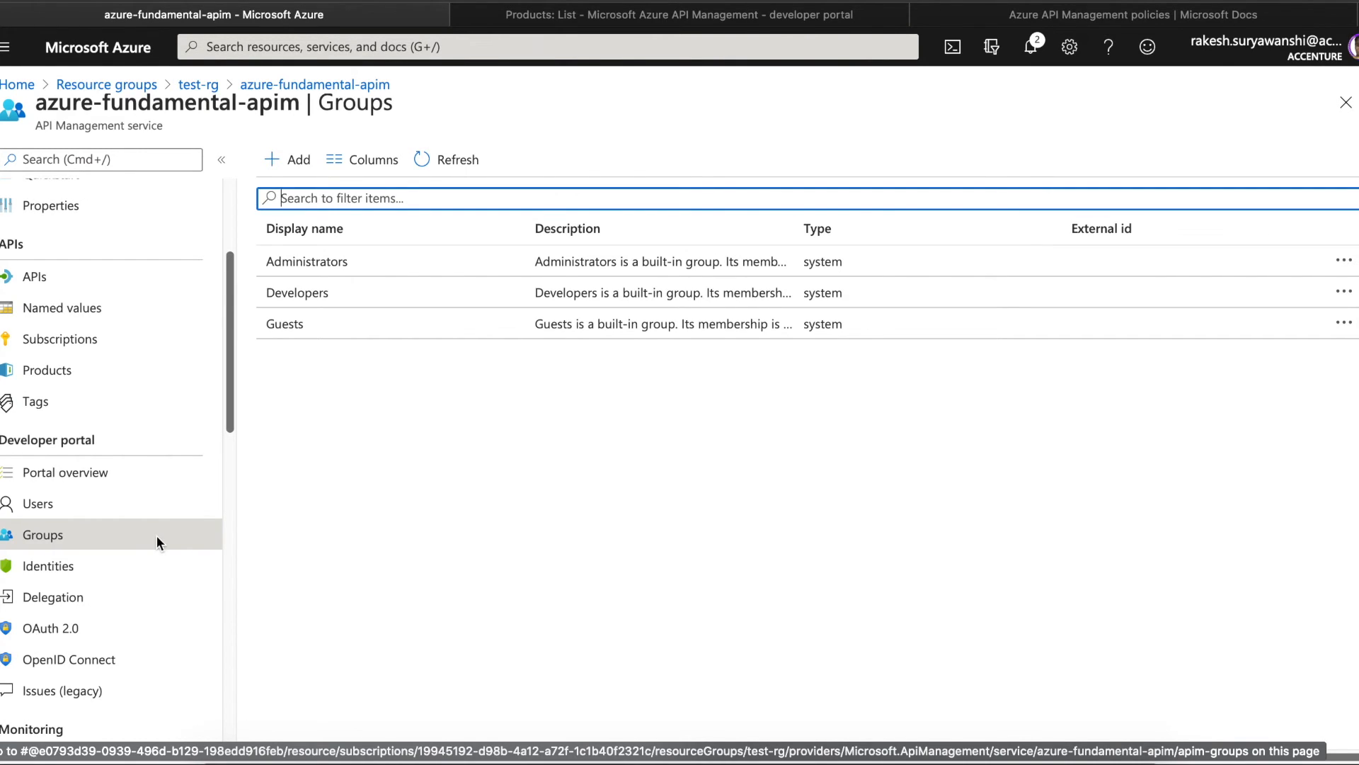
left_click(95, 600)
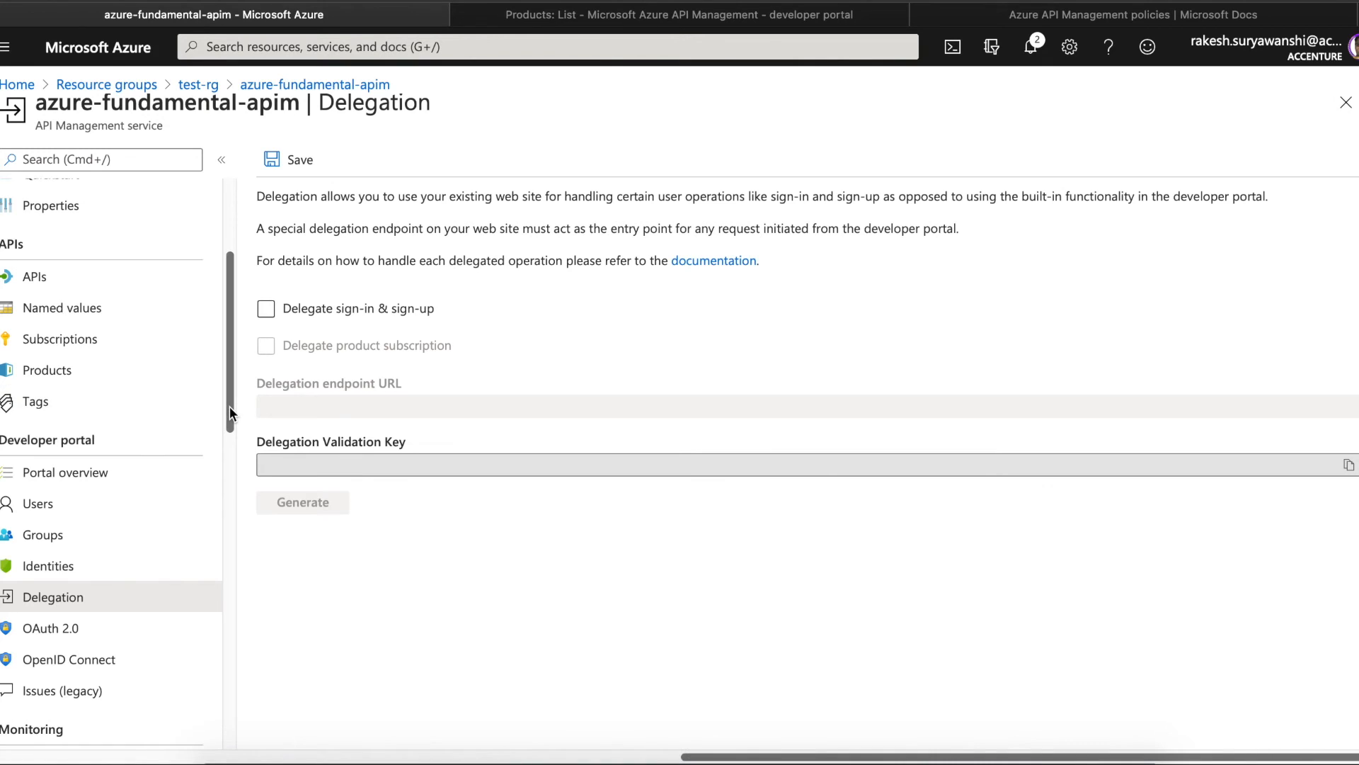
- Enable Delegate sign-in & sign-up and place the cursor in the Delegation endpoint URL field
scroll(229, 407, "down", 3)
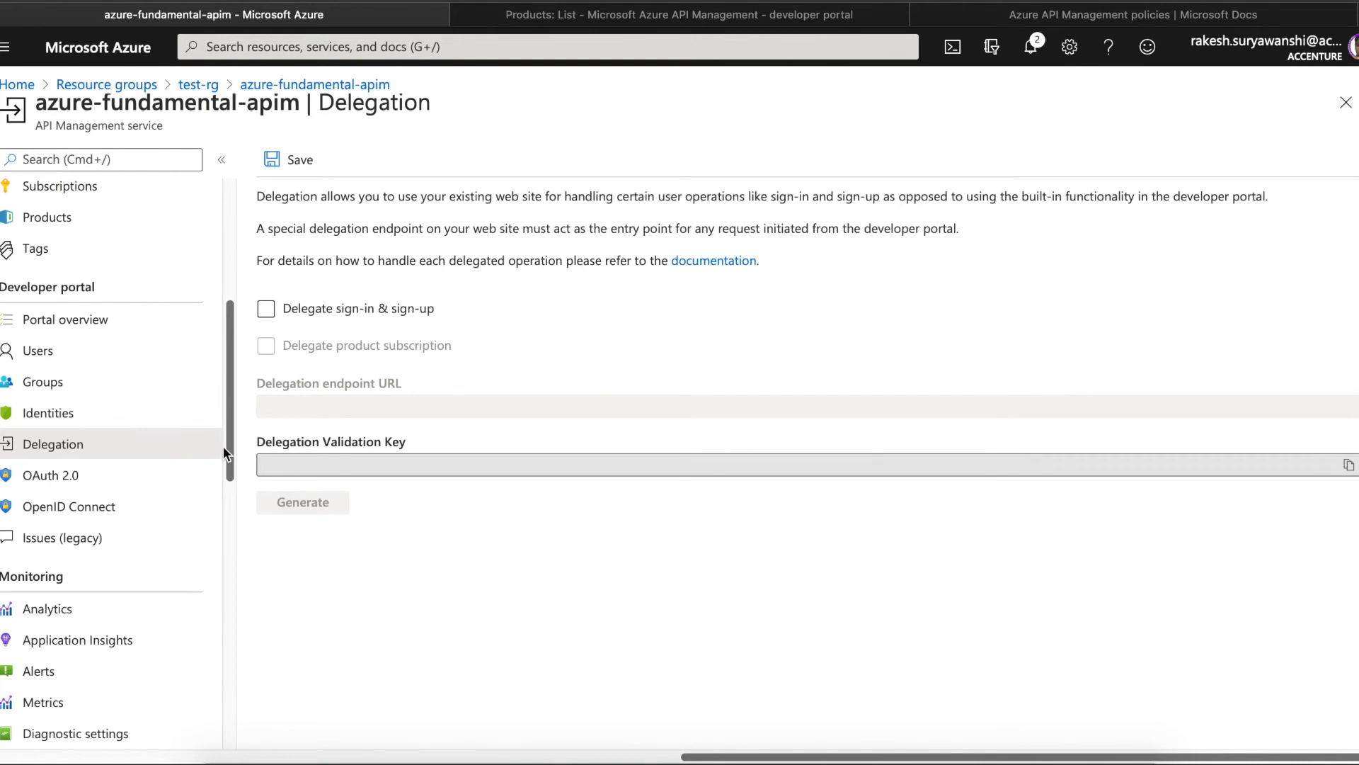
left_click(266, 309)
left_click(330, 404)
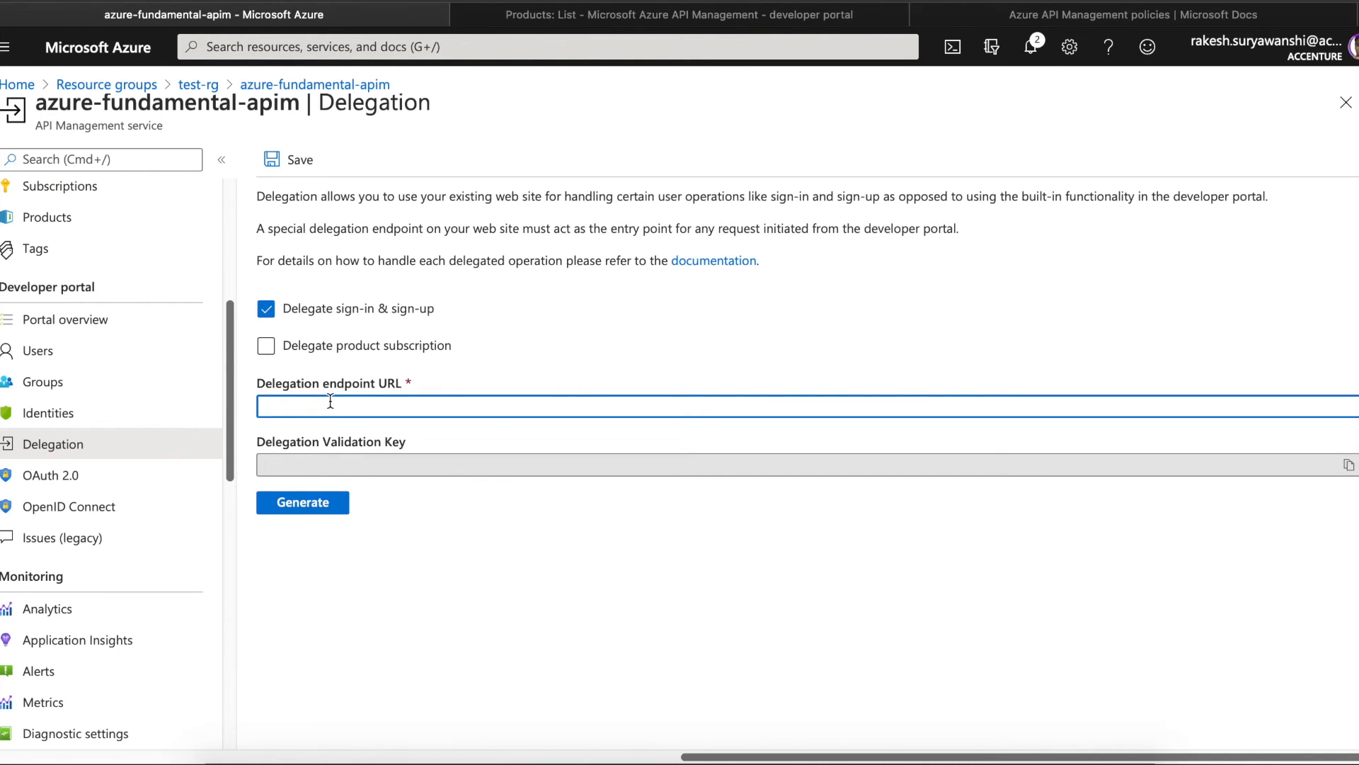
- Discard the pending delegation edits and switch to the empty OAuth 2.0 authorization servers list
left_click(100, 477)
left_click(855, 398)
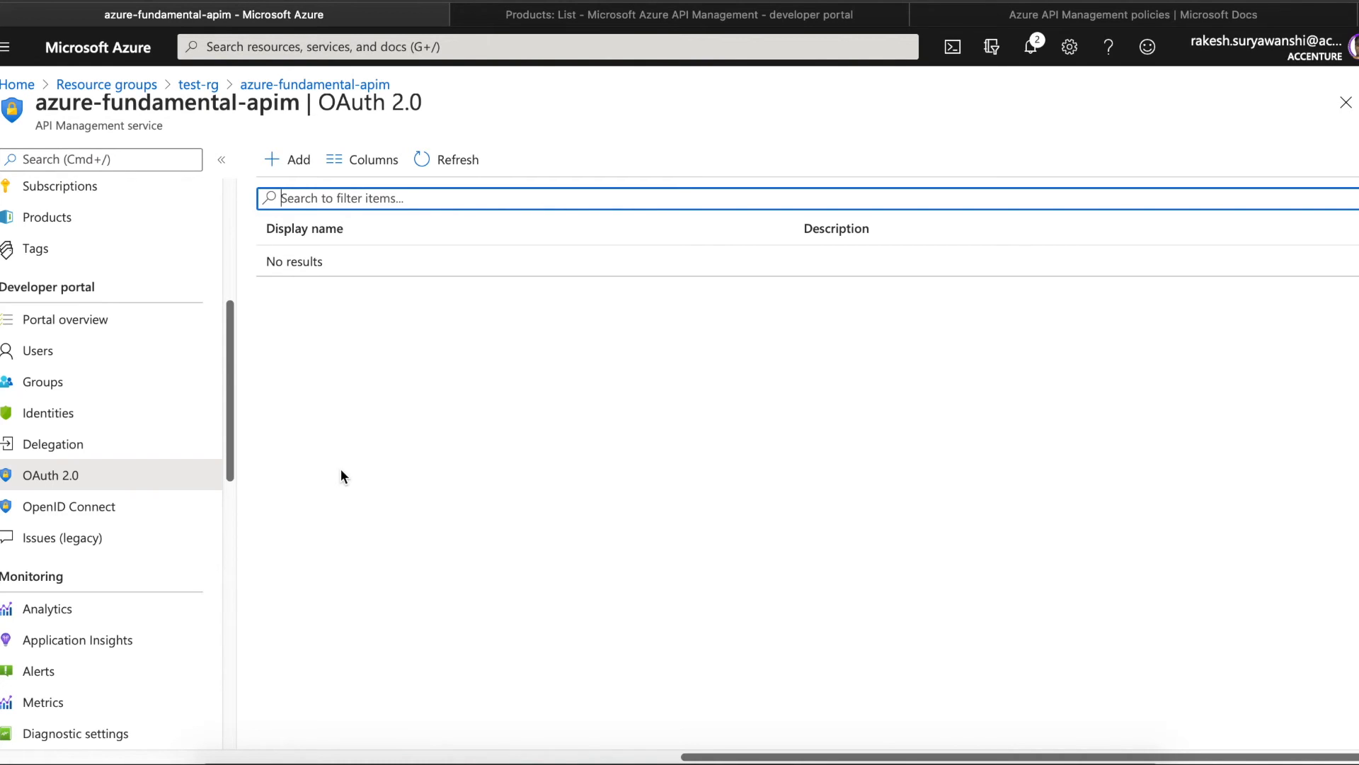
- Preview the Add OAuth2 service form, discard it, and move to the OpenID Connect providers page
left_click(287, 159)
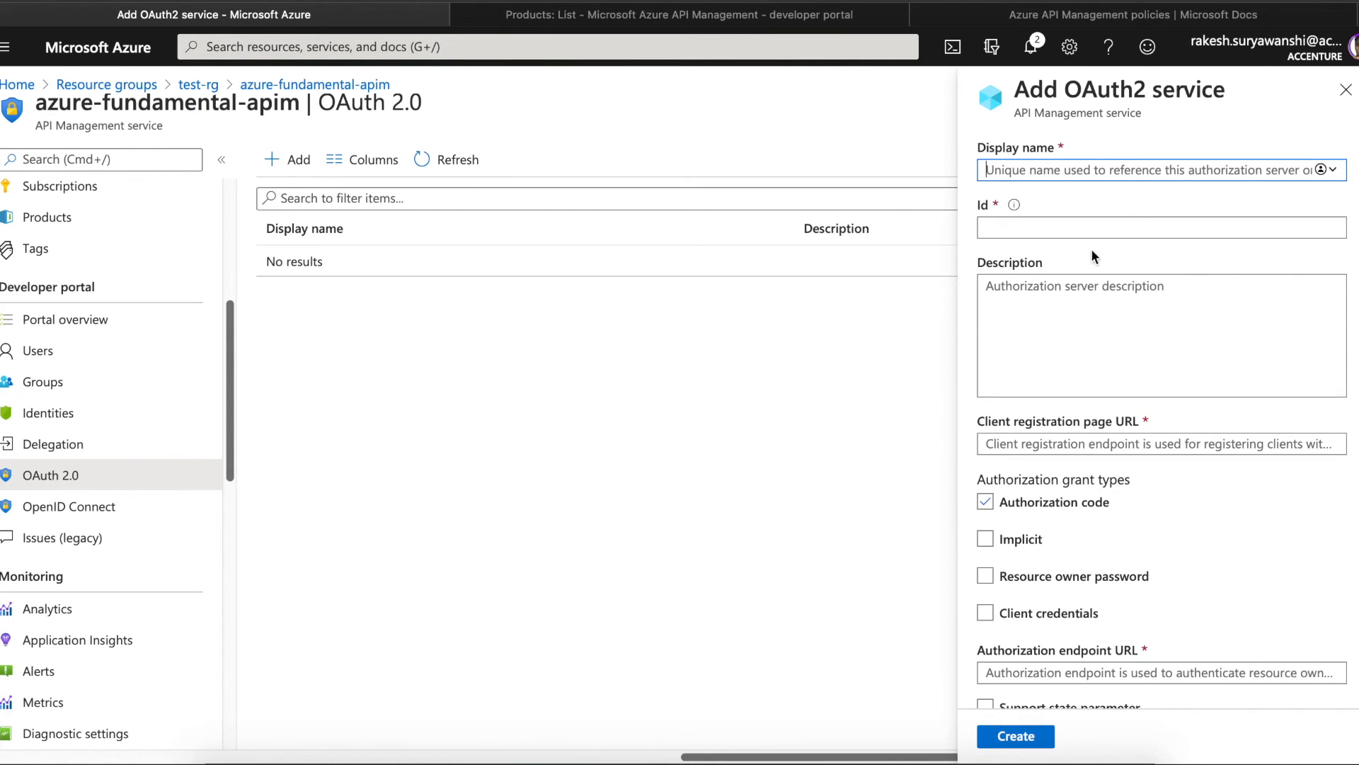
left_click(1346, 89)
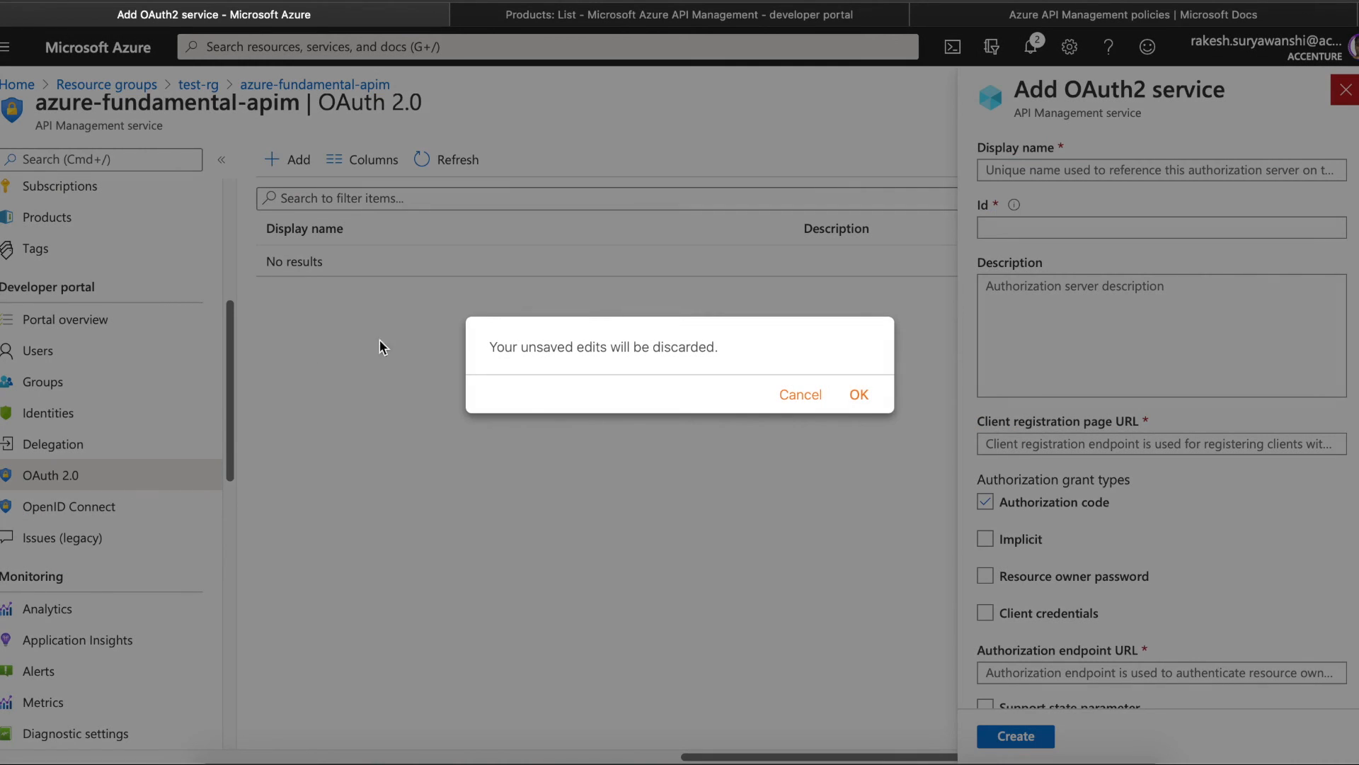
left_click(859, 394)
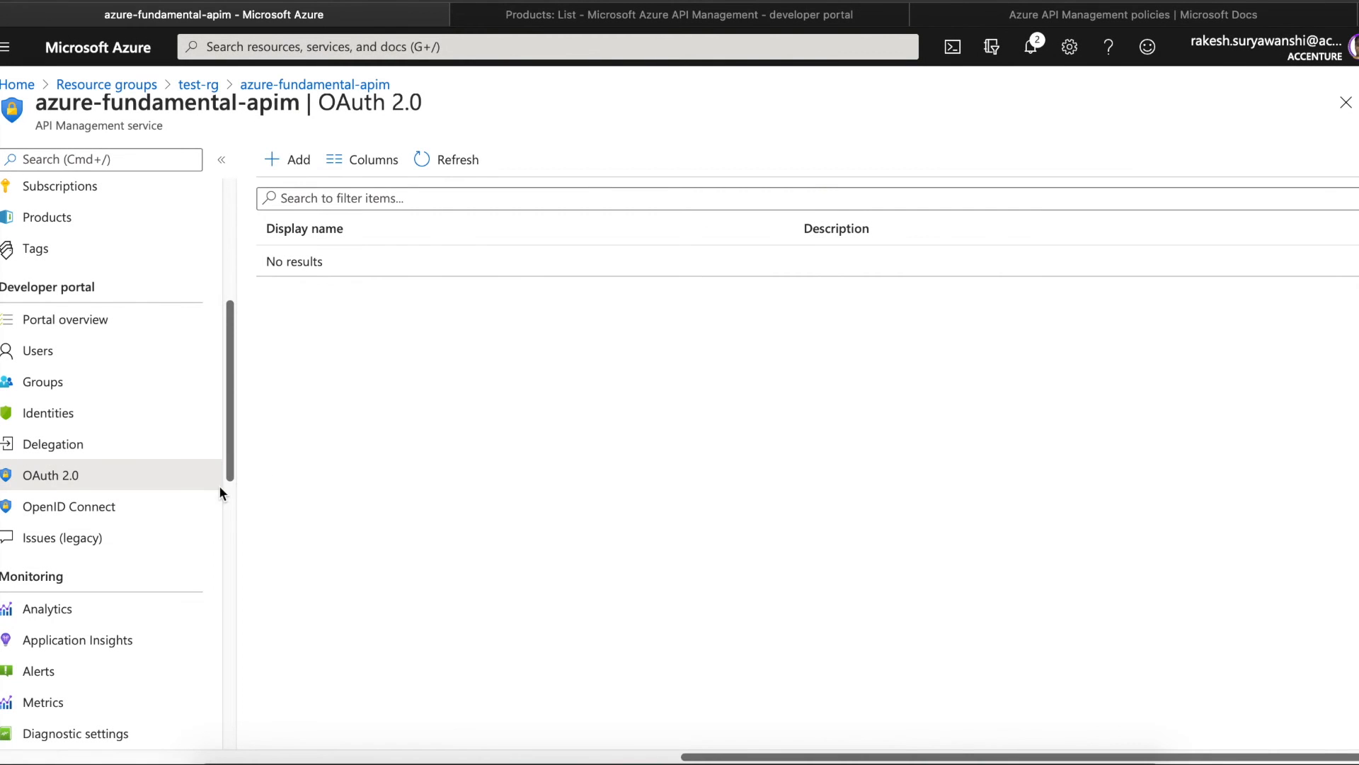
left_click(118, 511)
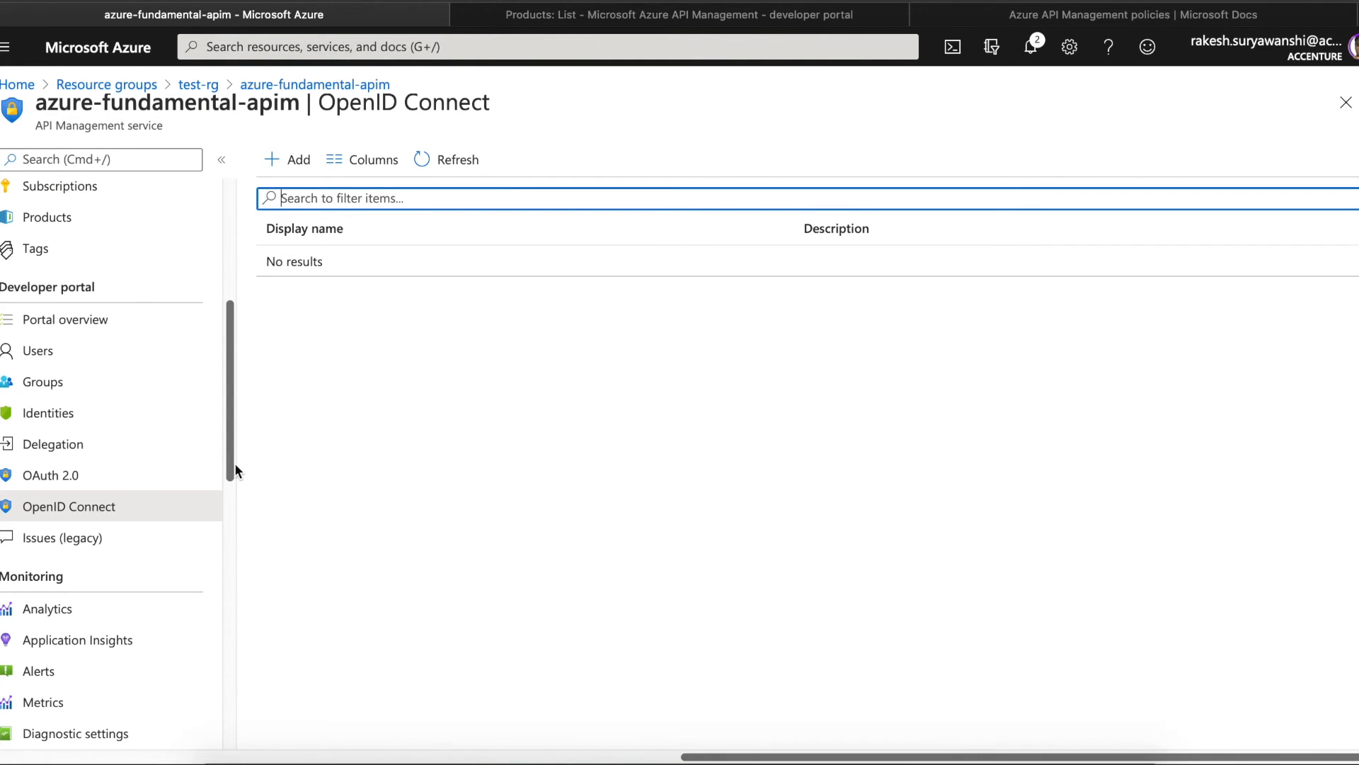
- View today's Analytics under Monitoring: 3 requests, 2 successful, 1 unauthorized, 2.3 KiB transferred
left_click_drag(230, 444, 226, 508)
left_click(79, 417)
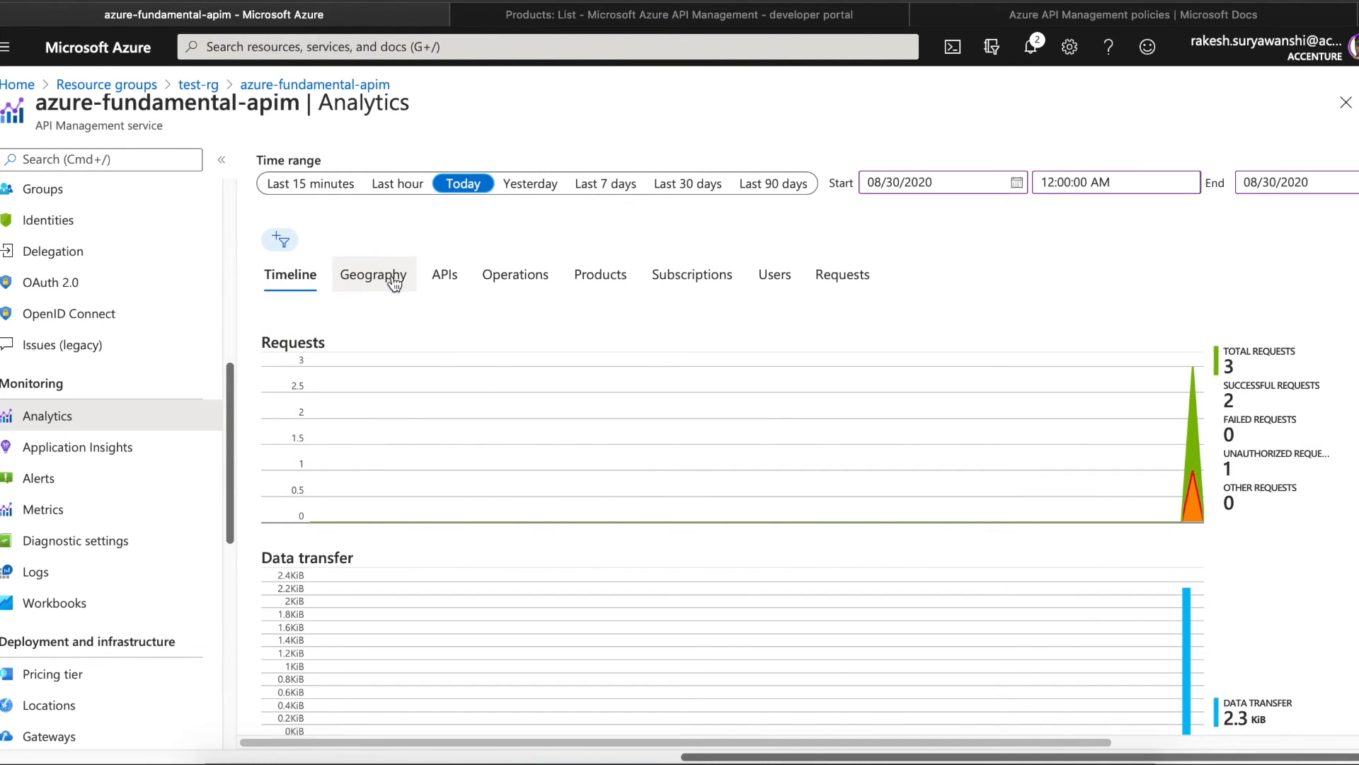
- Browse the Geography, APIs, Operations, Products and Subscriptions analytics breakdowns, scrolling each table sideways
left_click(395, 282)
left_click(456, 283)
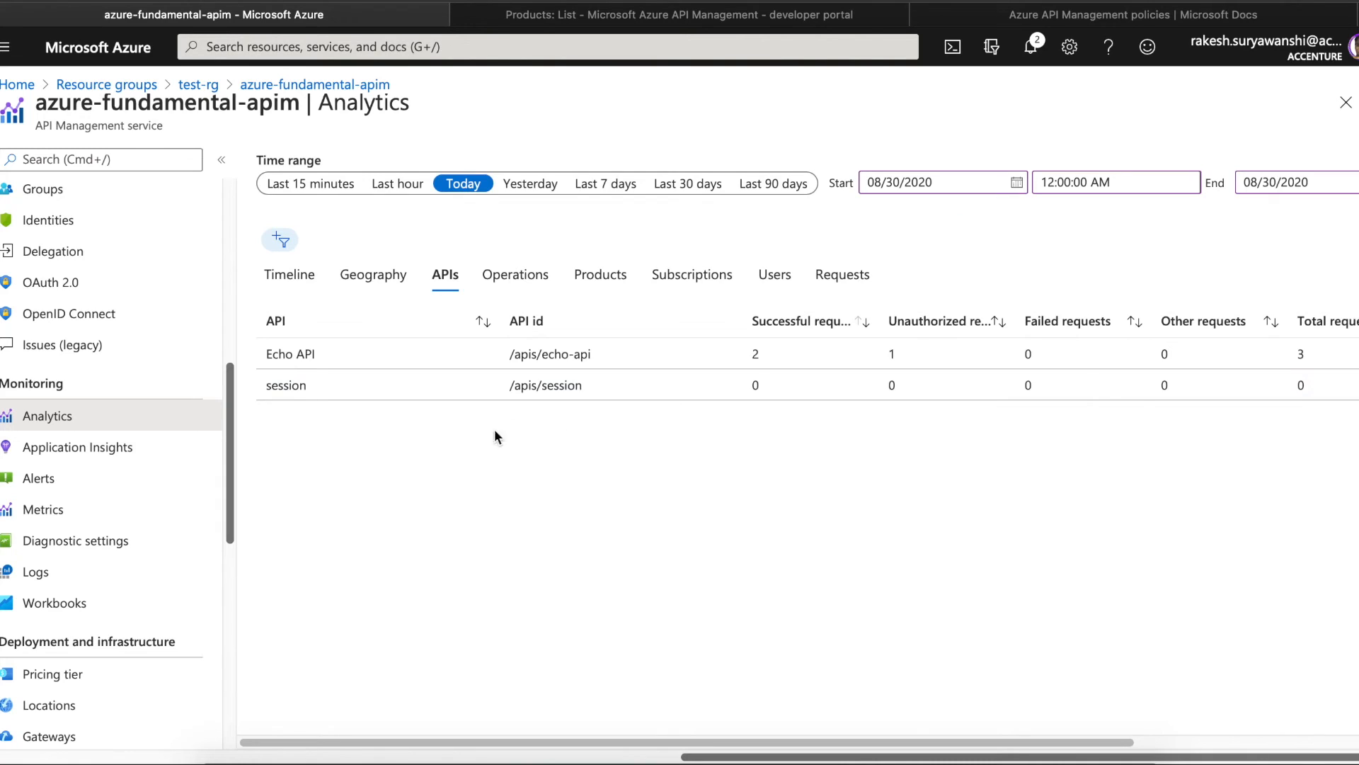
left_click(543, 278)
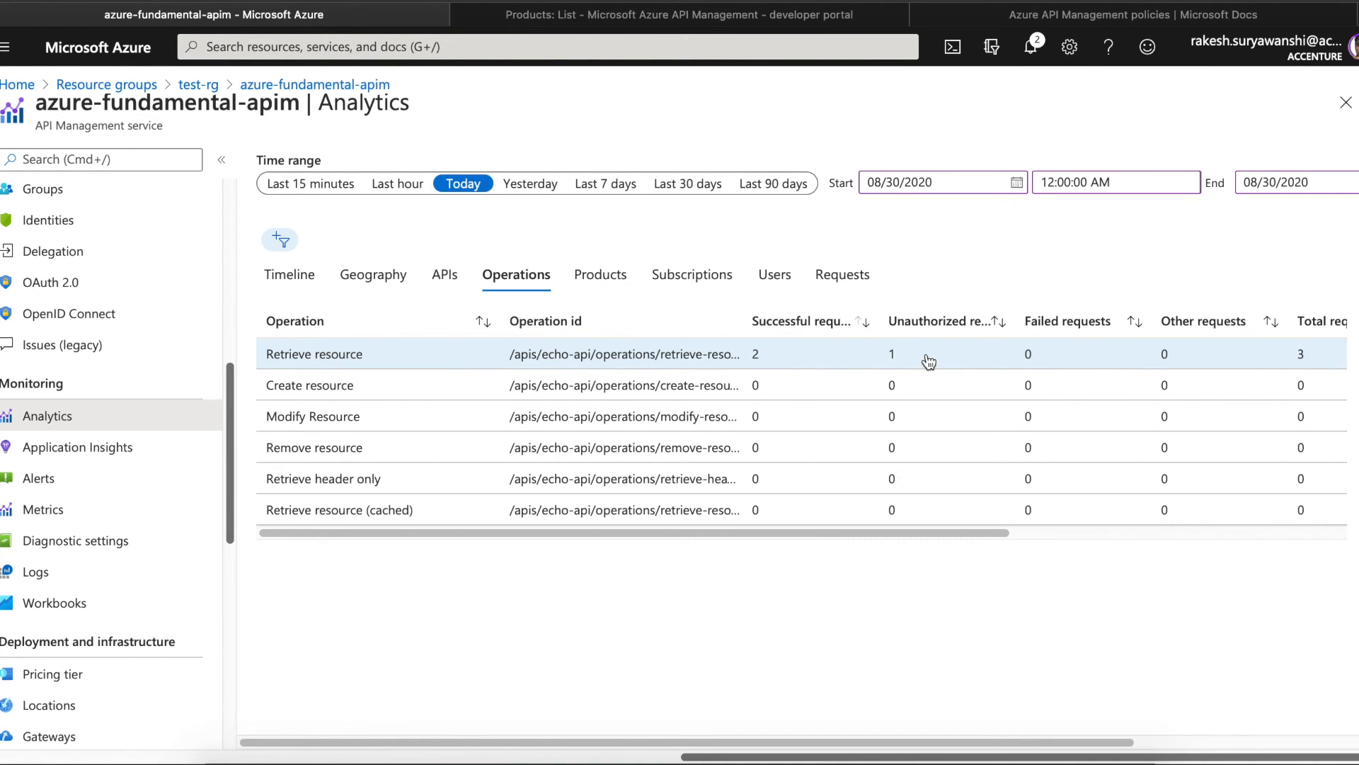
left_click_drag(897, 533, 1259, 534)
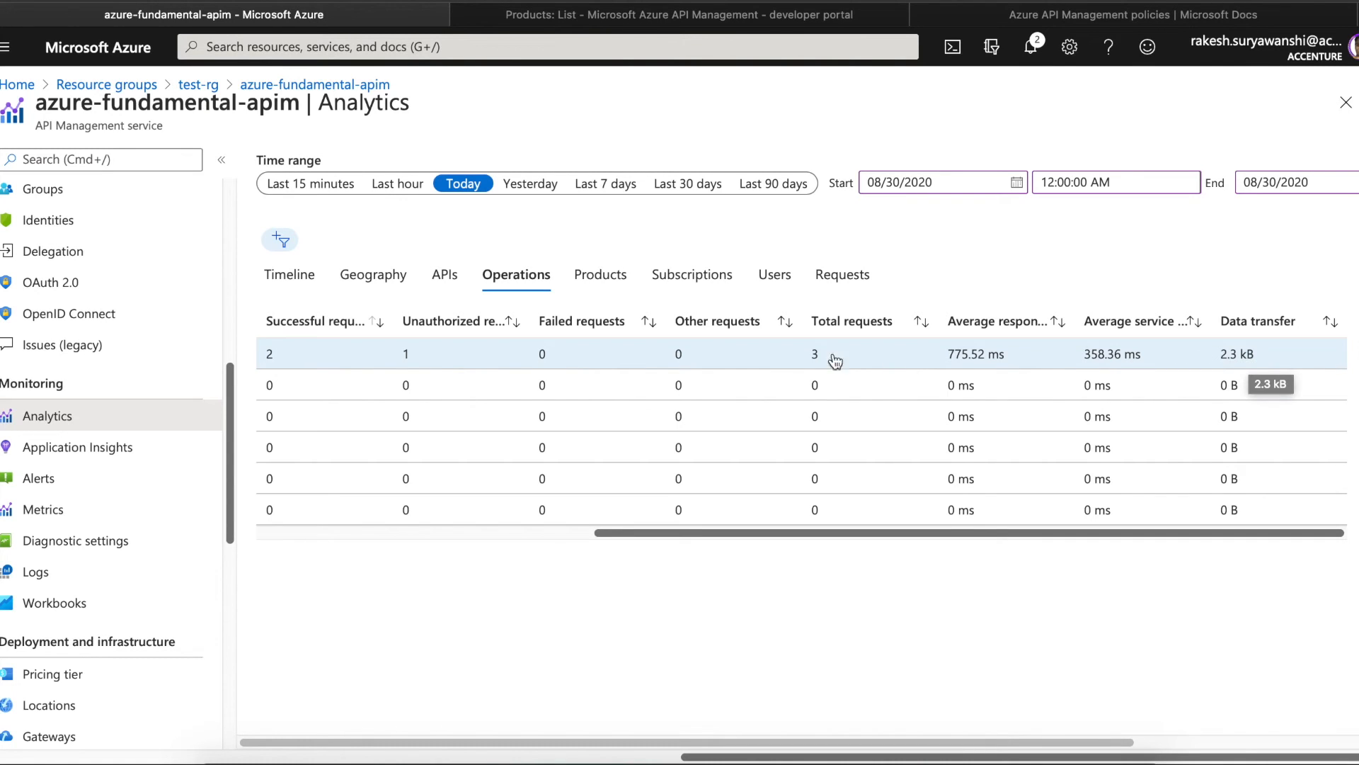
left_click(601, 276)
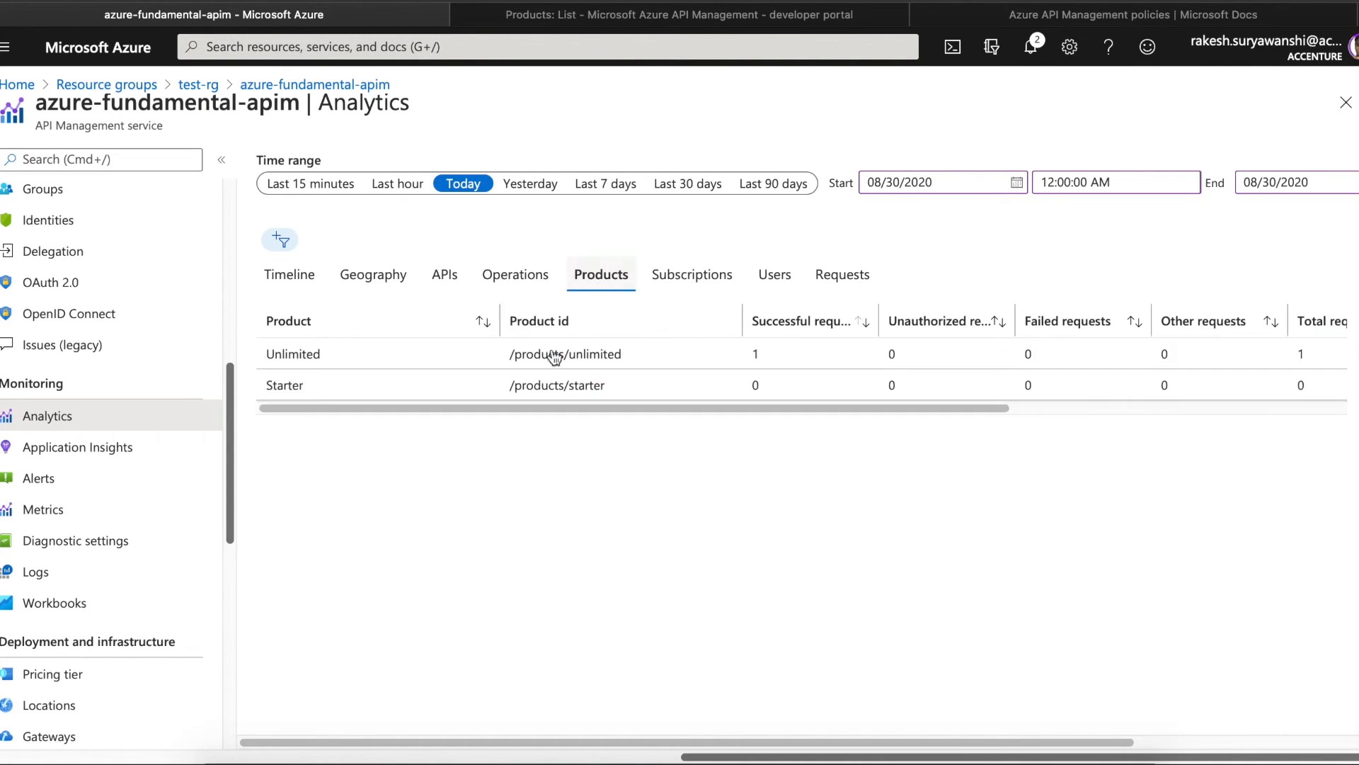
left_click_drag(544, 409, 922, 404)
left_click_drag(808, 408, 684, 395)
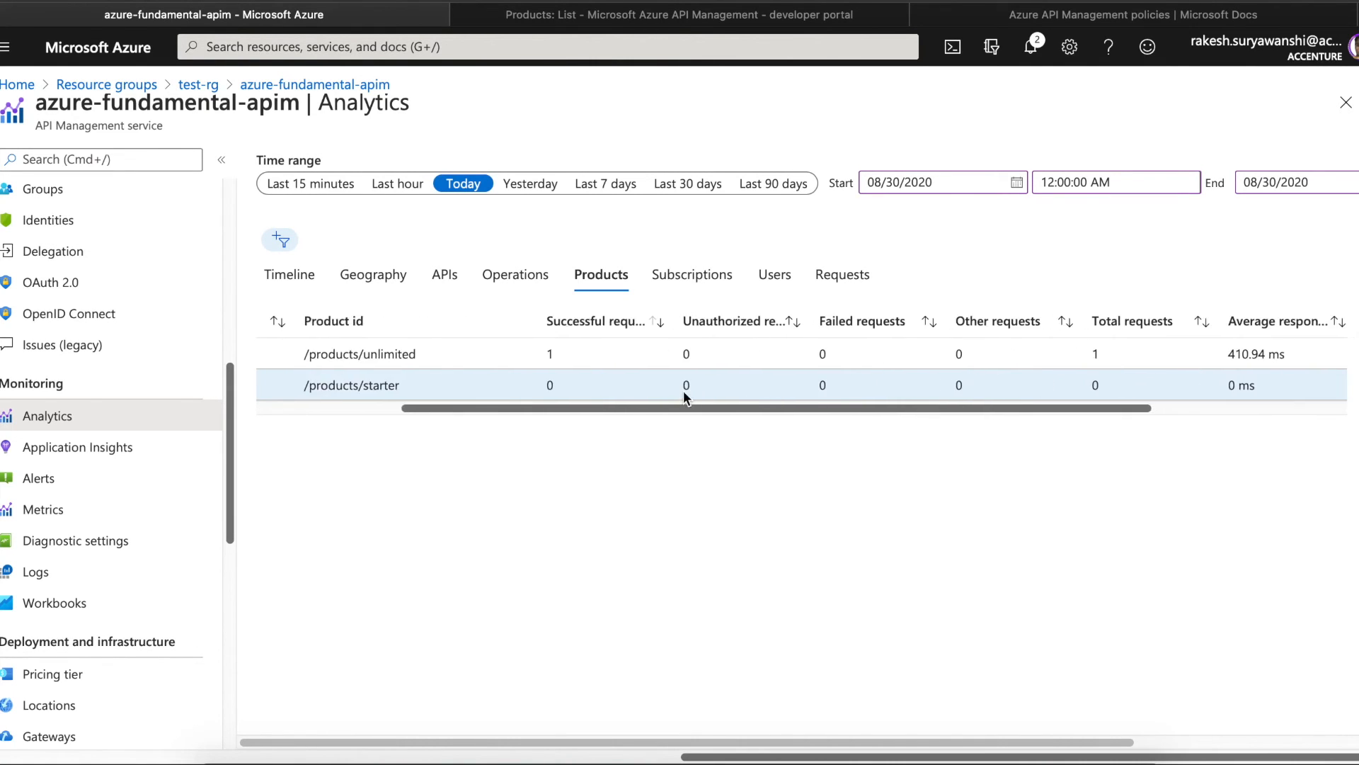
left_click(691, 274)
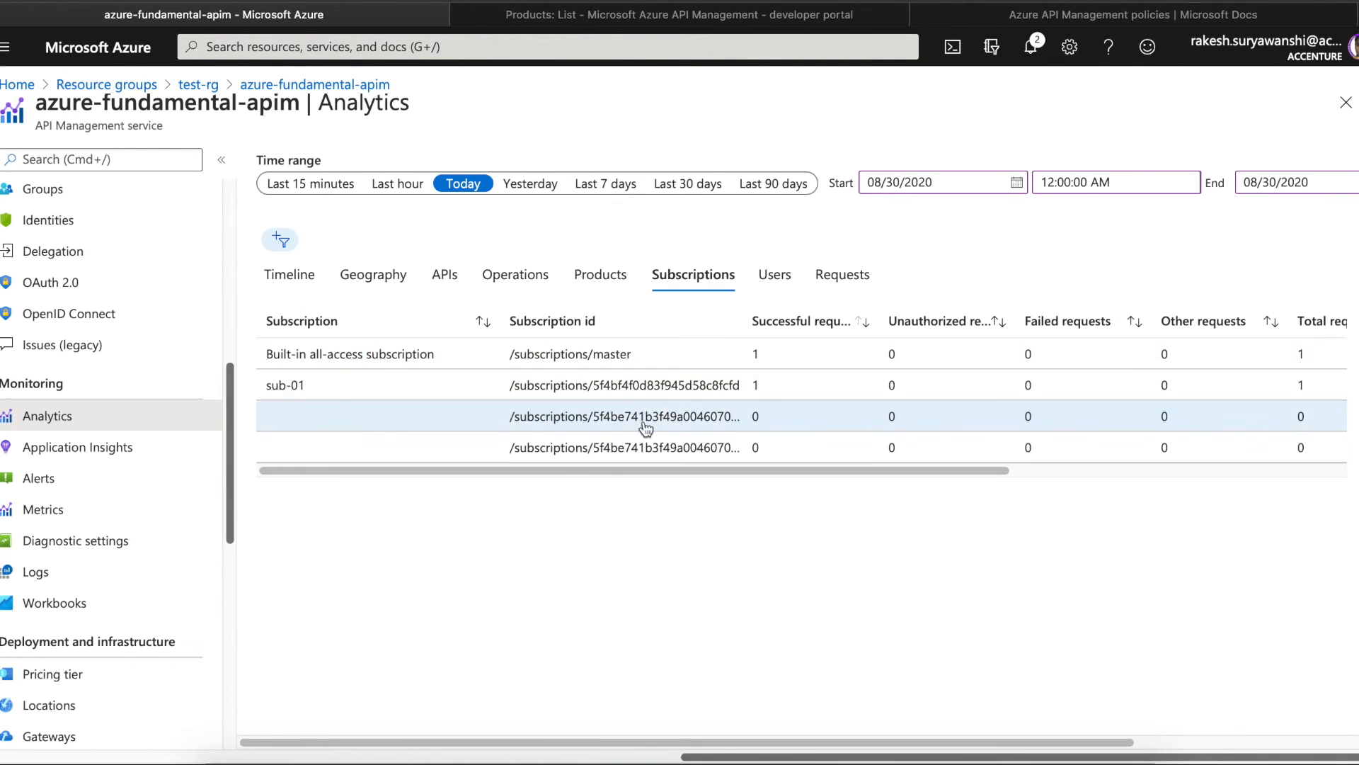
- Check the per-user analytics and the individual request log, selecting the api.net part of a URL
left_click_drag(559, 471, 546, 432)
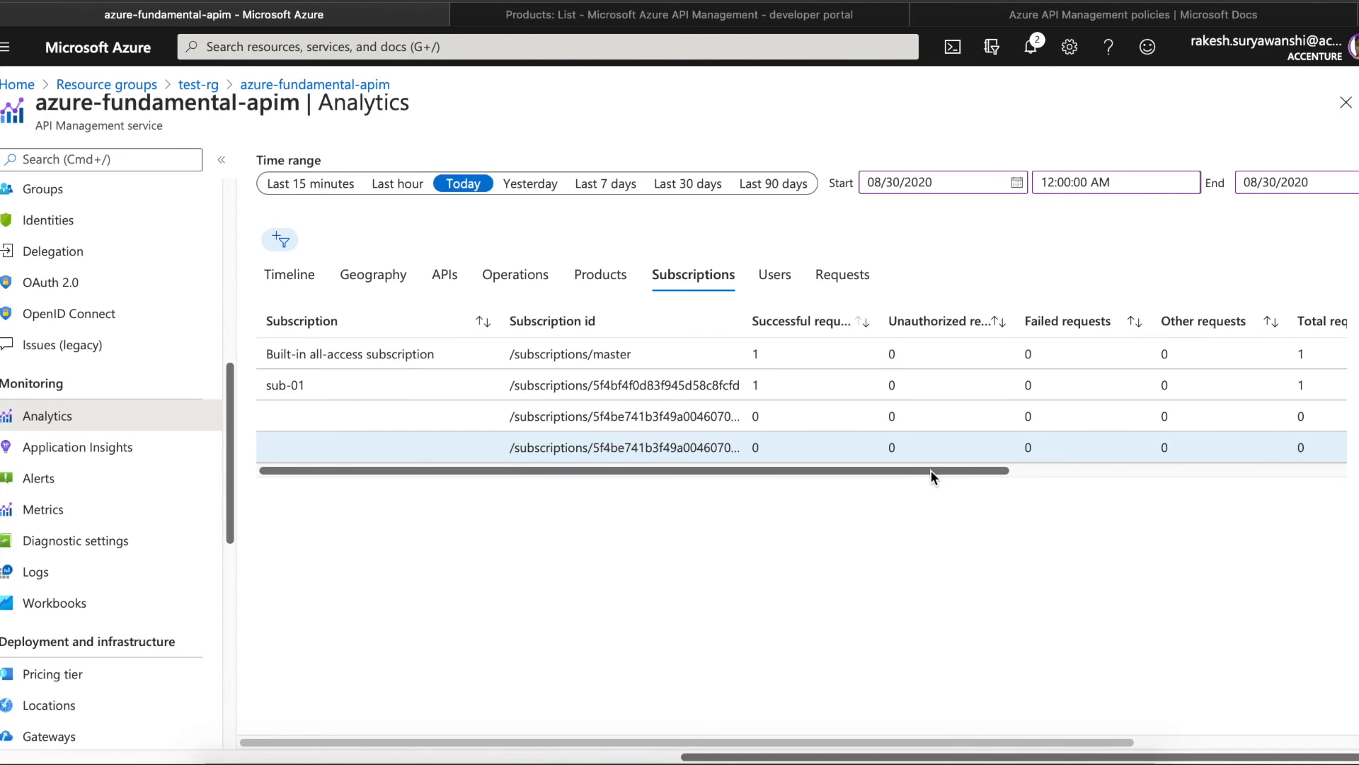
left_click(778, 280)
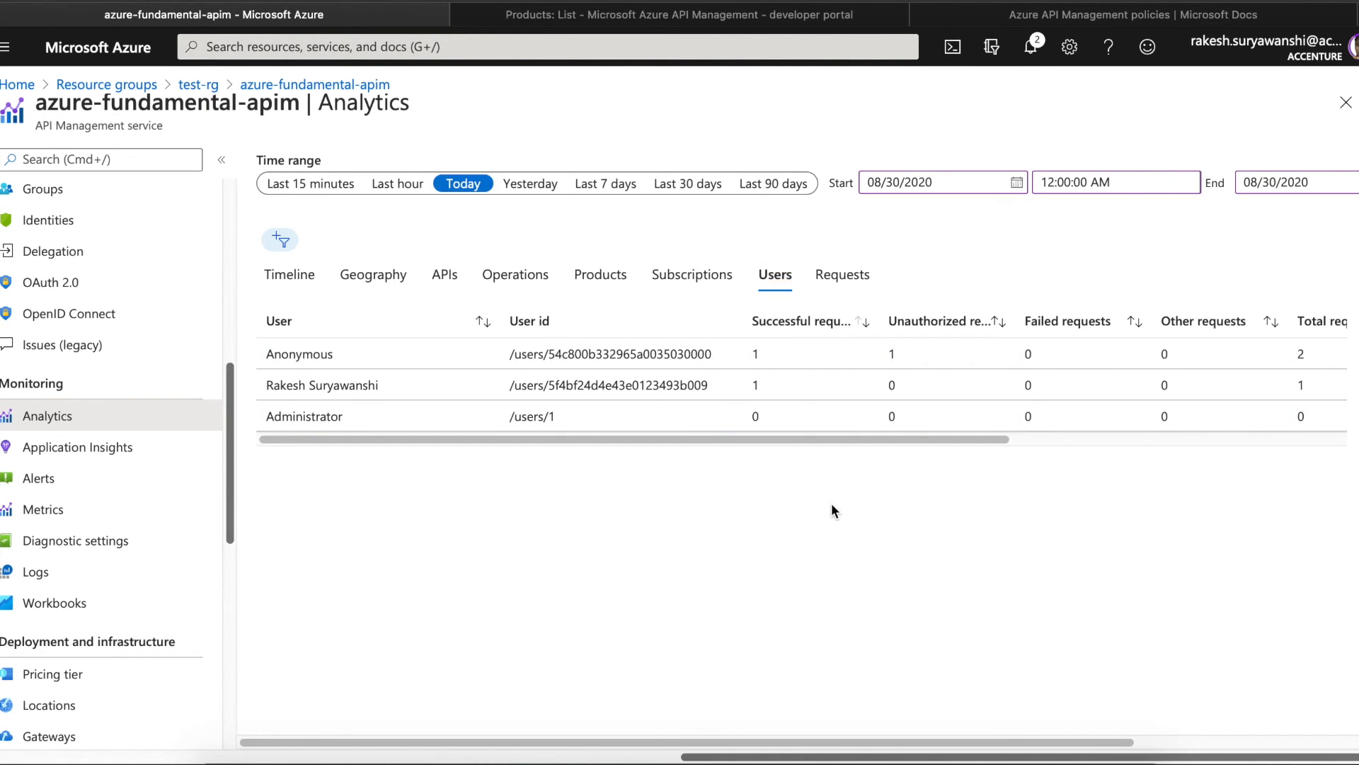
left_click_drag(802, 435, 772, 456)
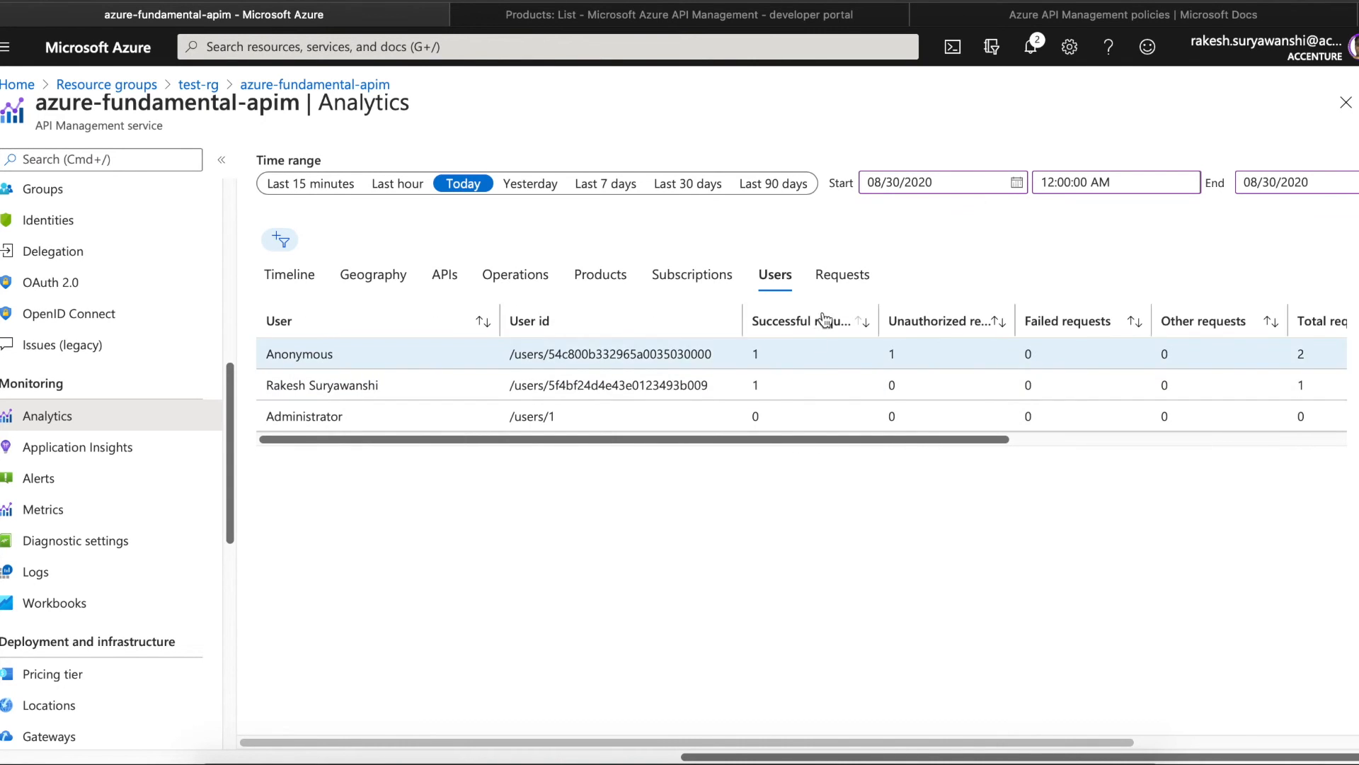
left_click(843, 275)
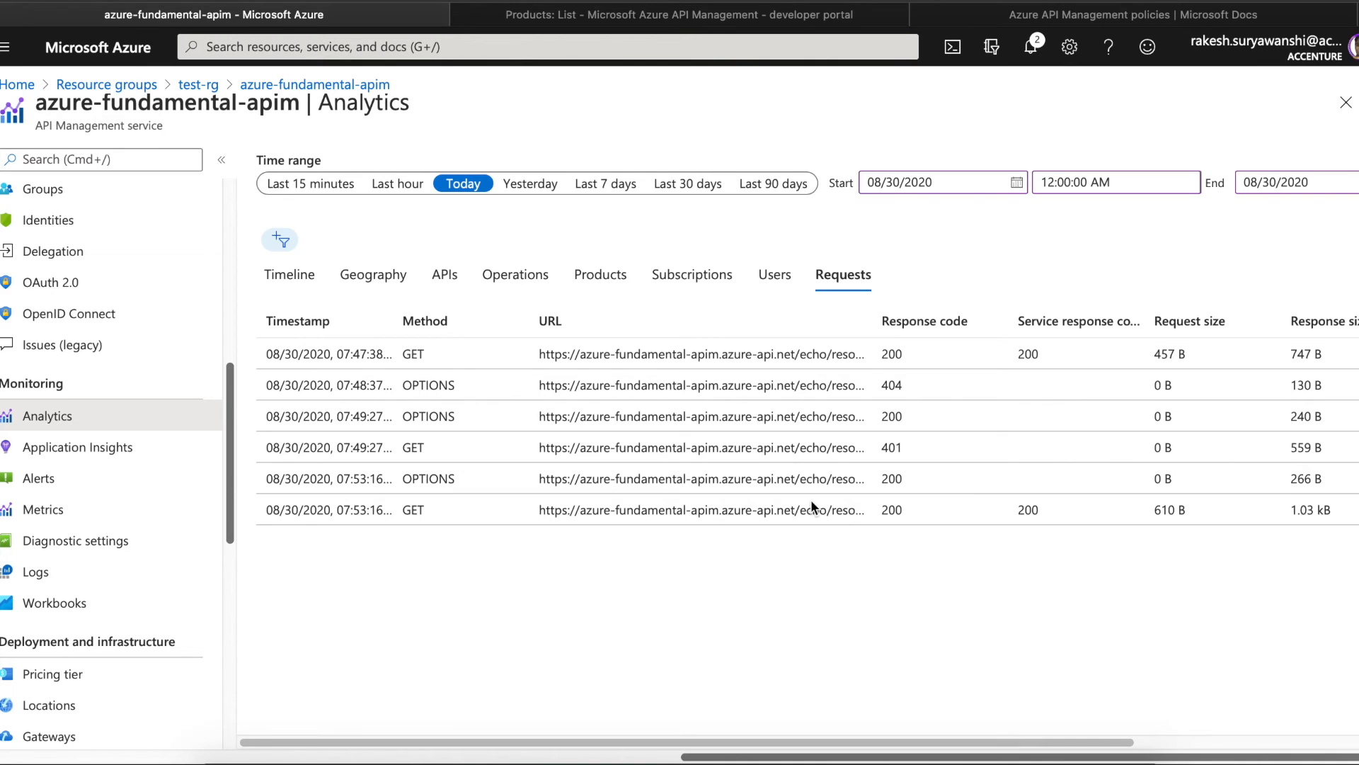
double_click(776, 356)
left_click_drag(1037, 742, 900, 647)
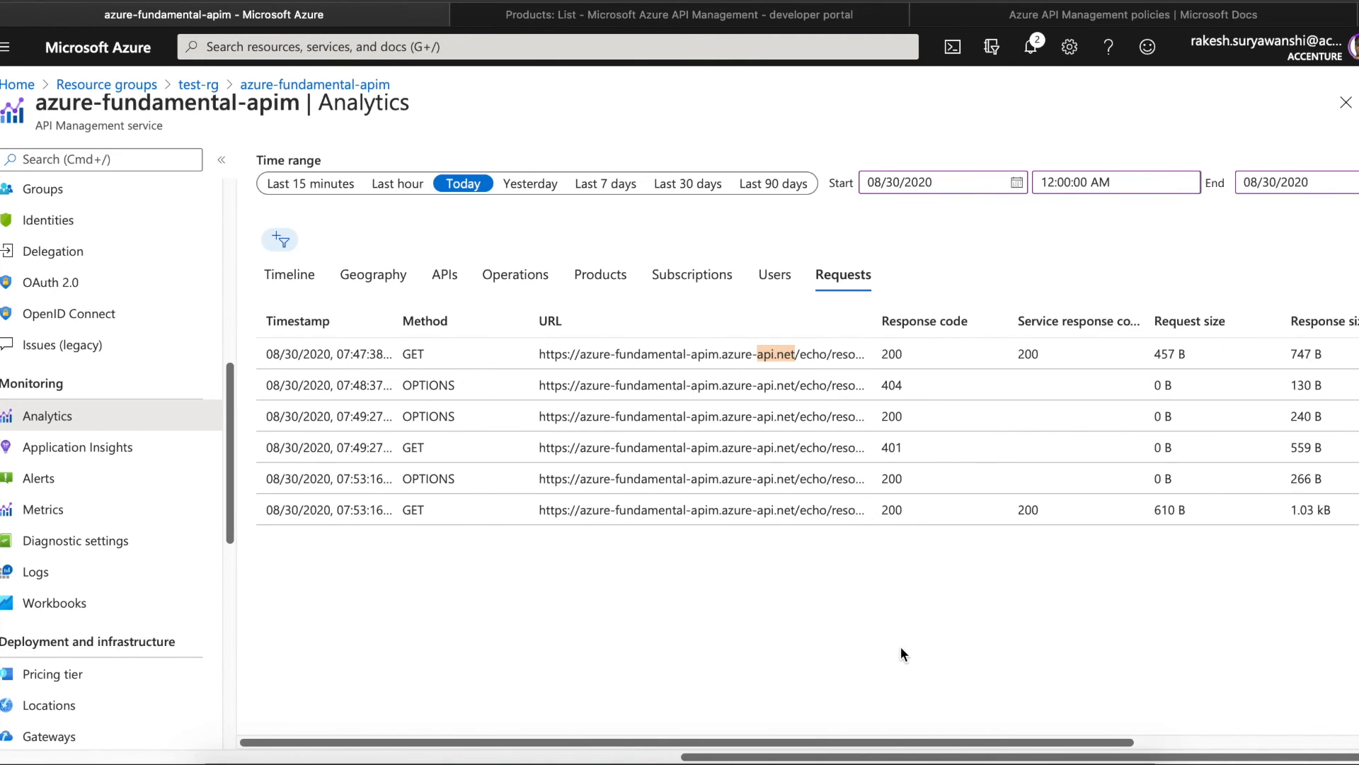
left_click(642, 393)
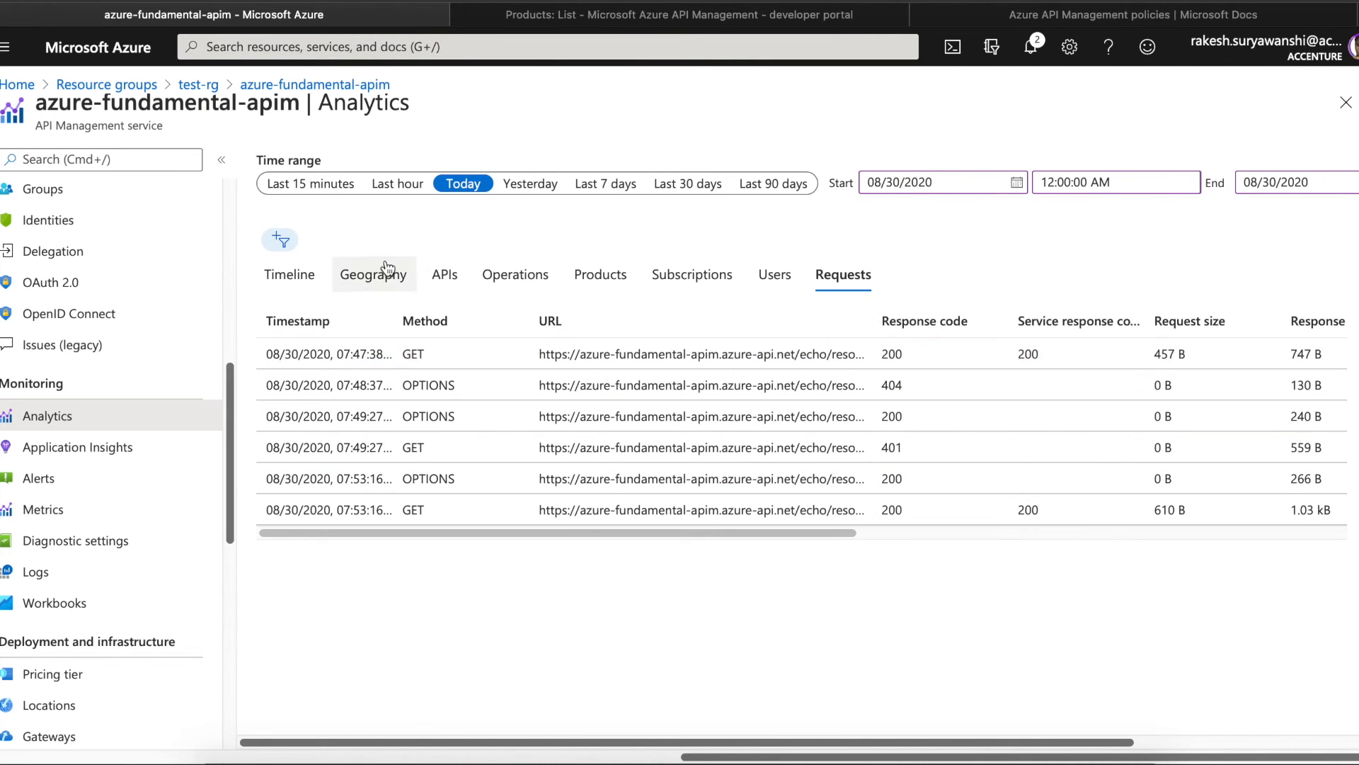
- Revisit the APIs, Geography and Timeline views, then open the empty Application Insights list
left_click(446, 277)
left_click(370, 275)
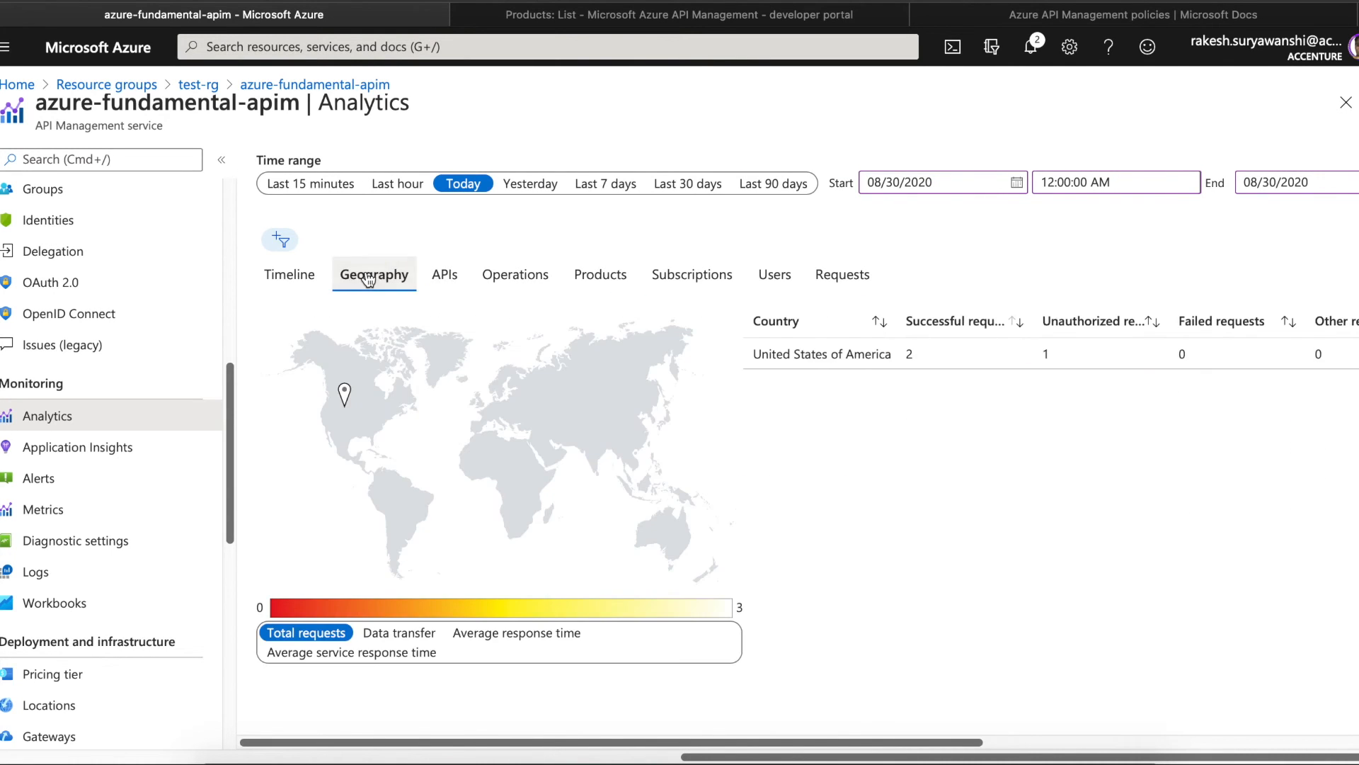
left_click(298, 287)
left_click(135, 458)
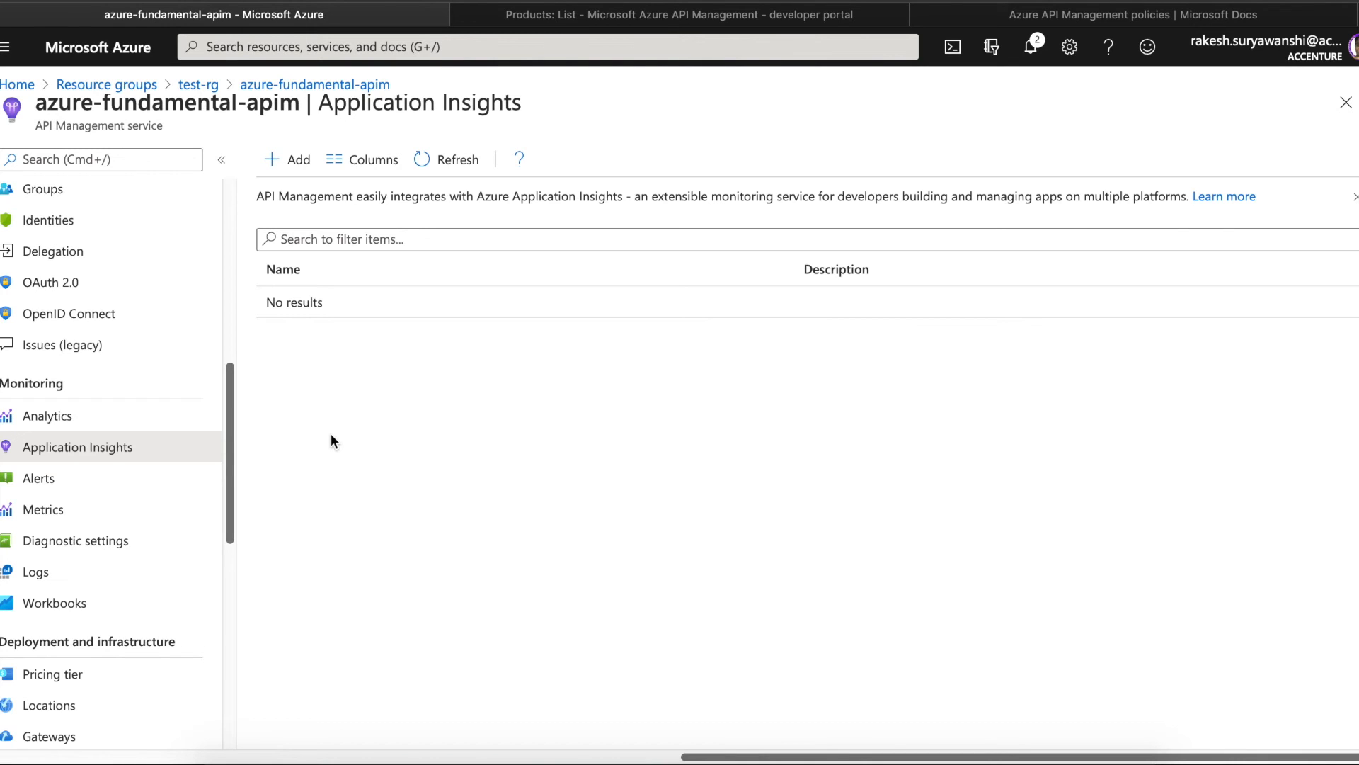
- Confirm no alert rules exist, then open the Log Analytics welcome page under Logs
left_click(140, 482)
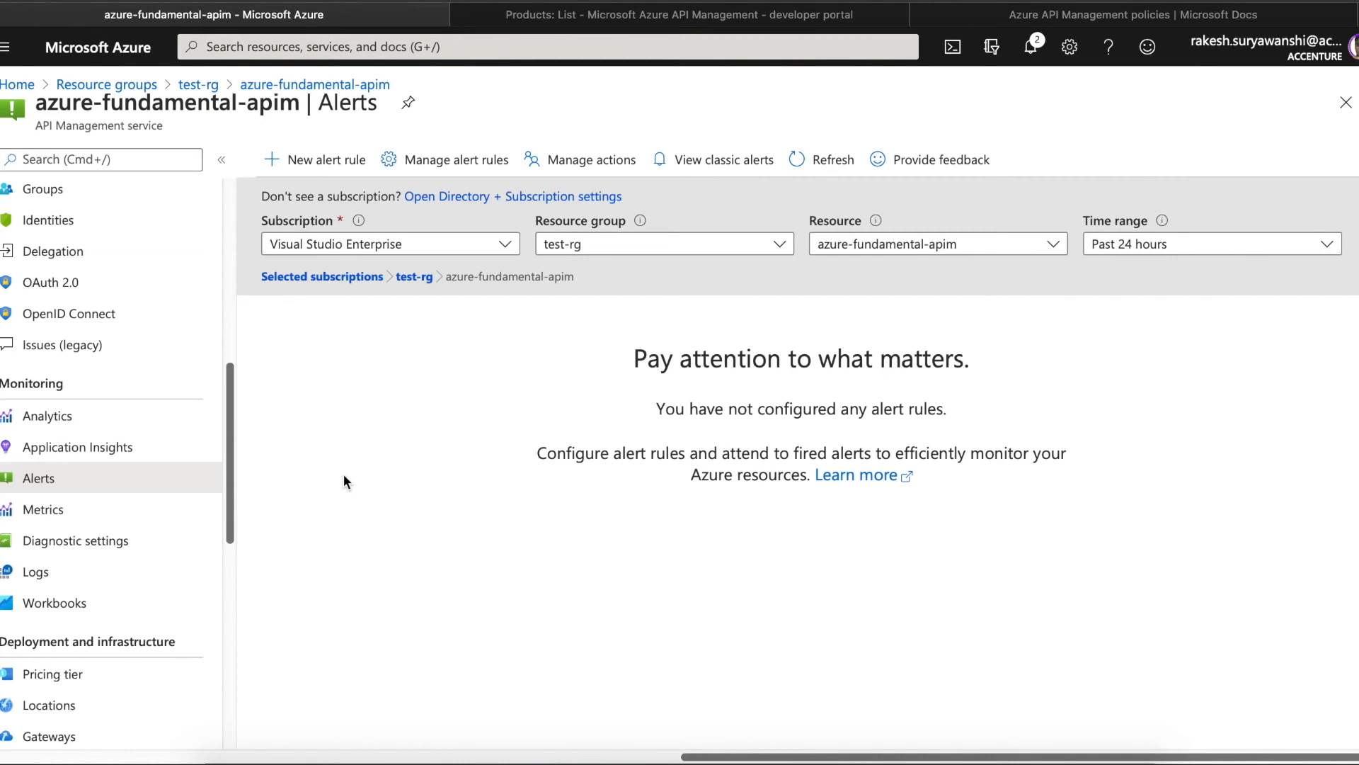
left_click(127, 567)
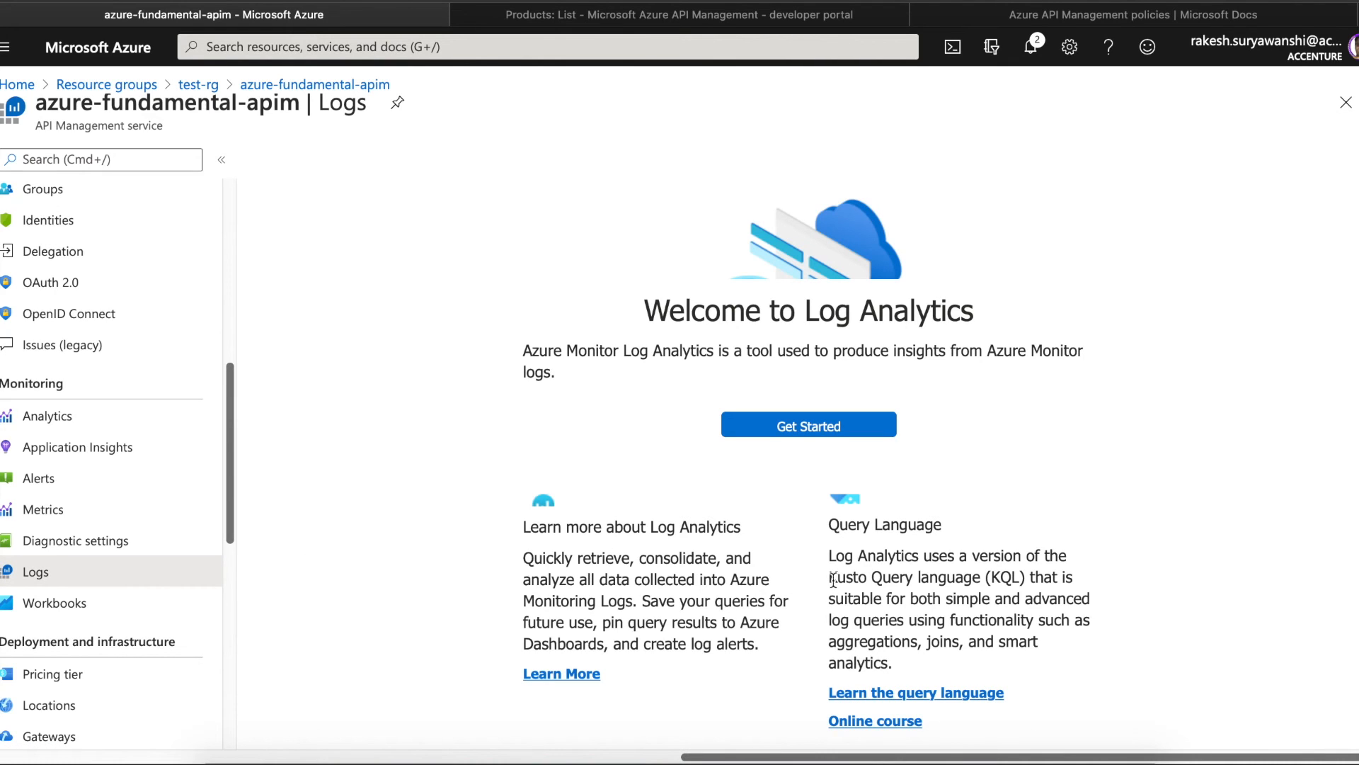
- Highlight the words 'Kusto Query' on the Log Analytics welcome page
left_click_drag(835, 580, 907, 577)
left_click(931, 592)
left_click_drag(830, 578, 920, 577)
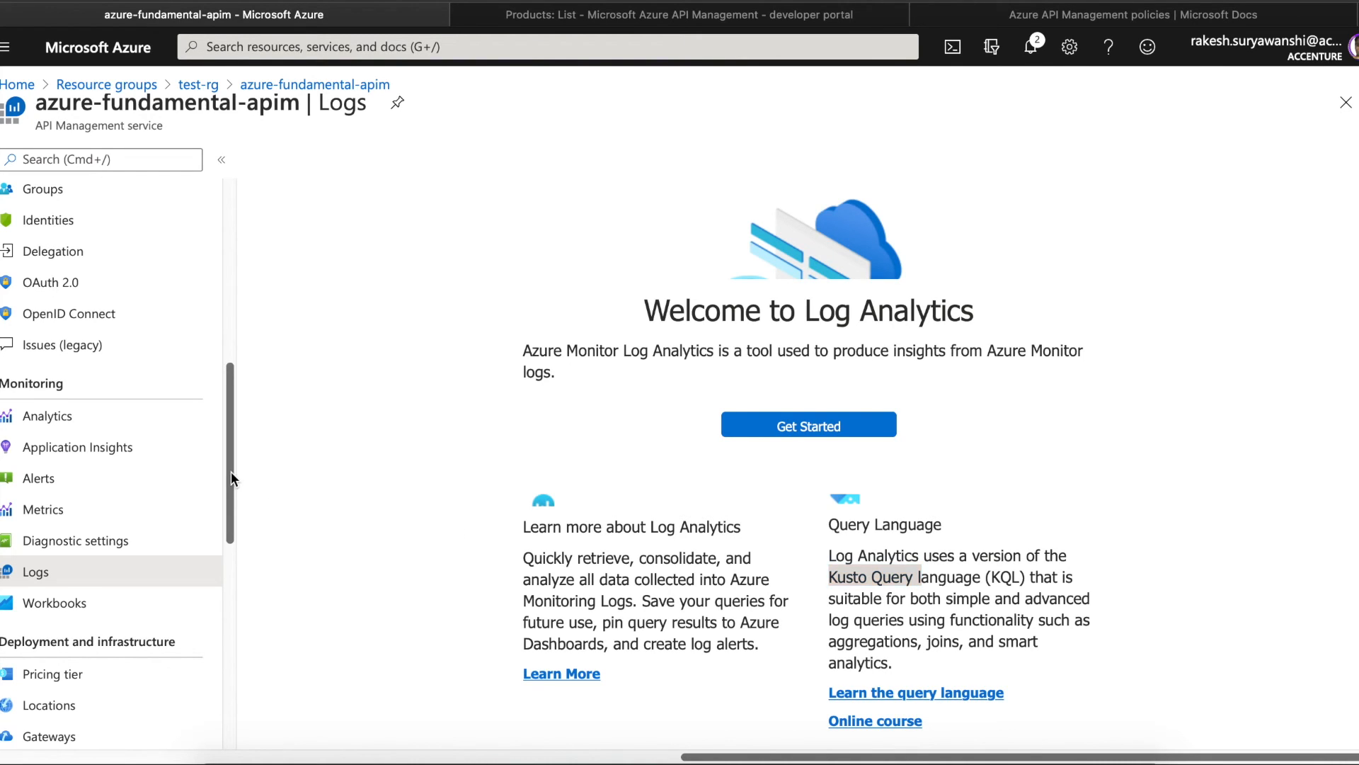
- Glance at Workbooks, then open the Pricing tier page showing Developer (No SLA)
left_click_drag(230, 470, 230, 519)
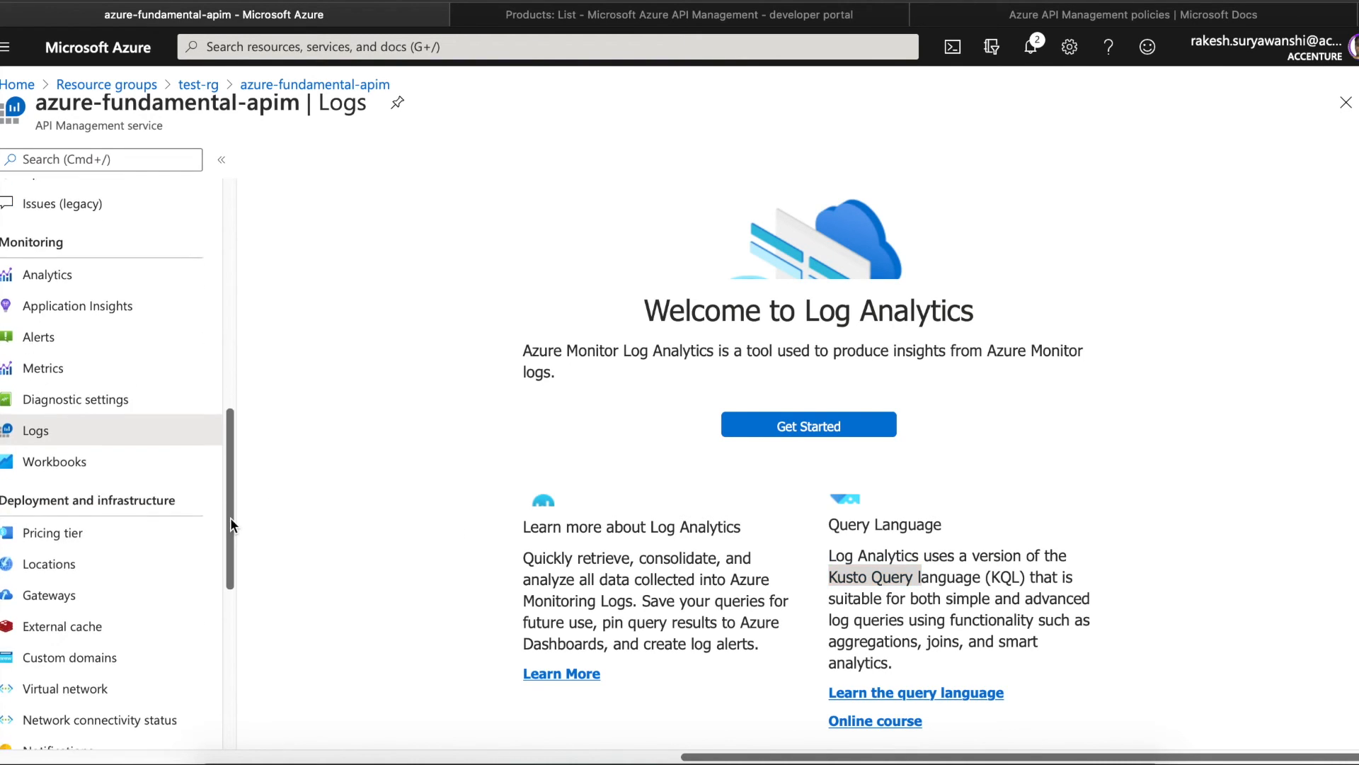
left_click(87, 470)
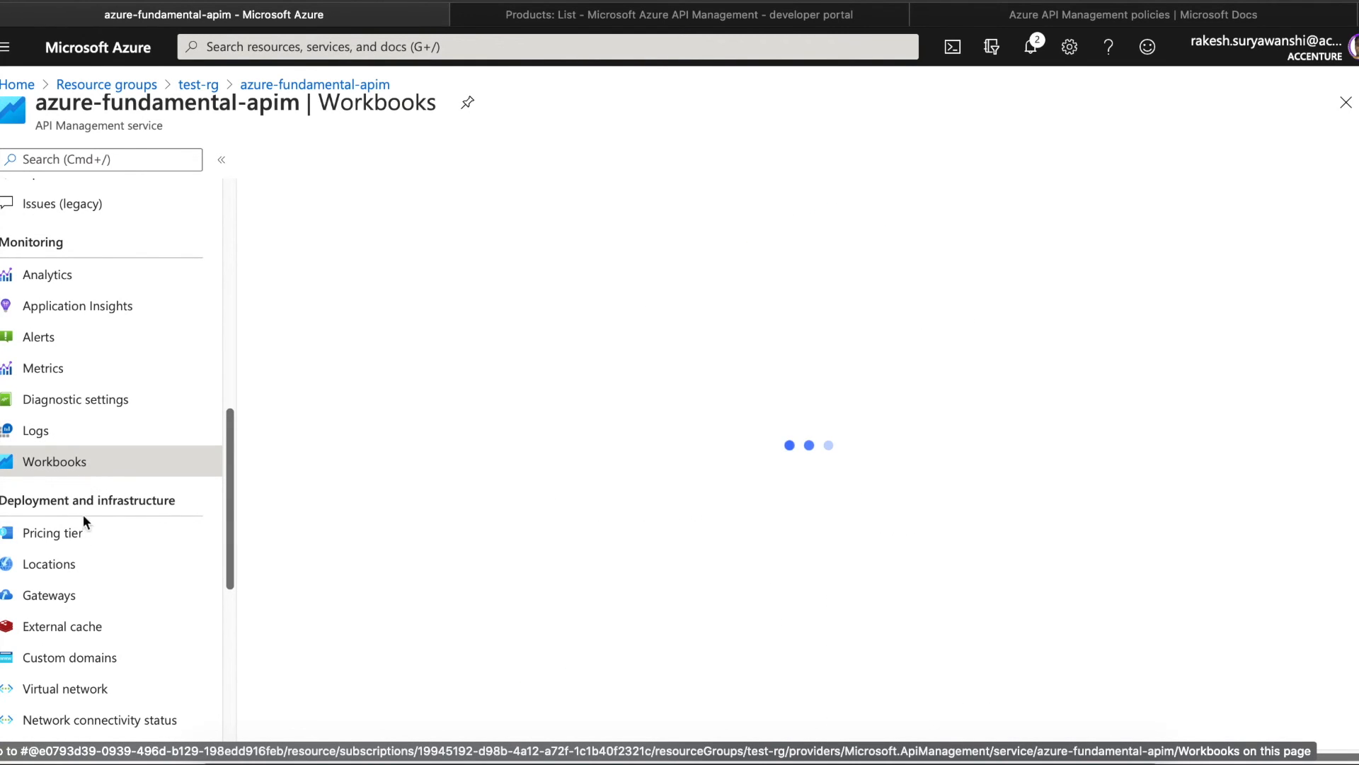
left_click(81, 541)
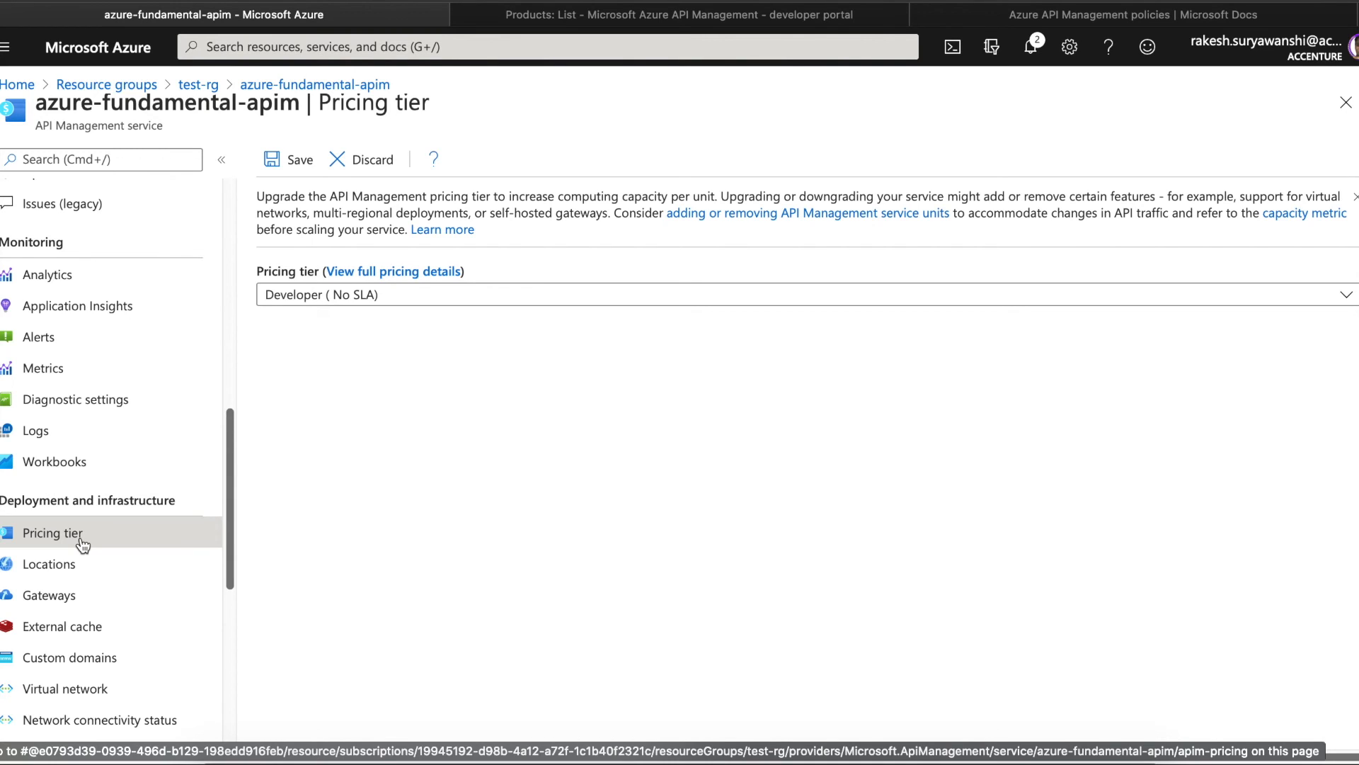
left_click(456, 303)
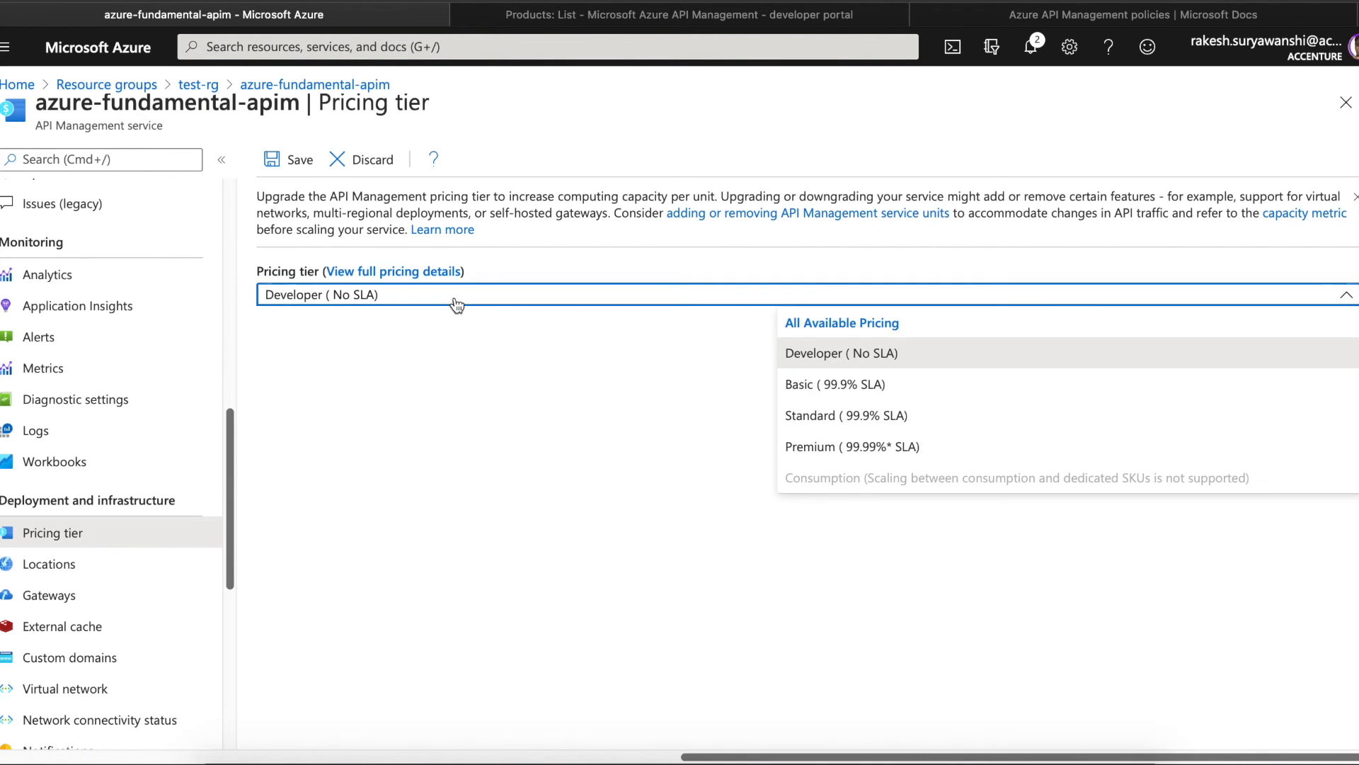
left_click(397, 359)
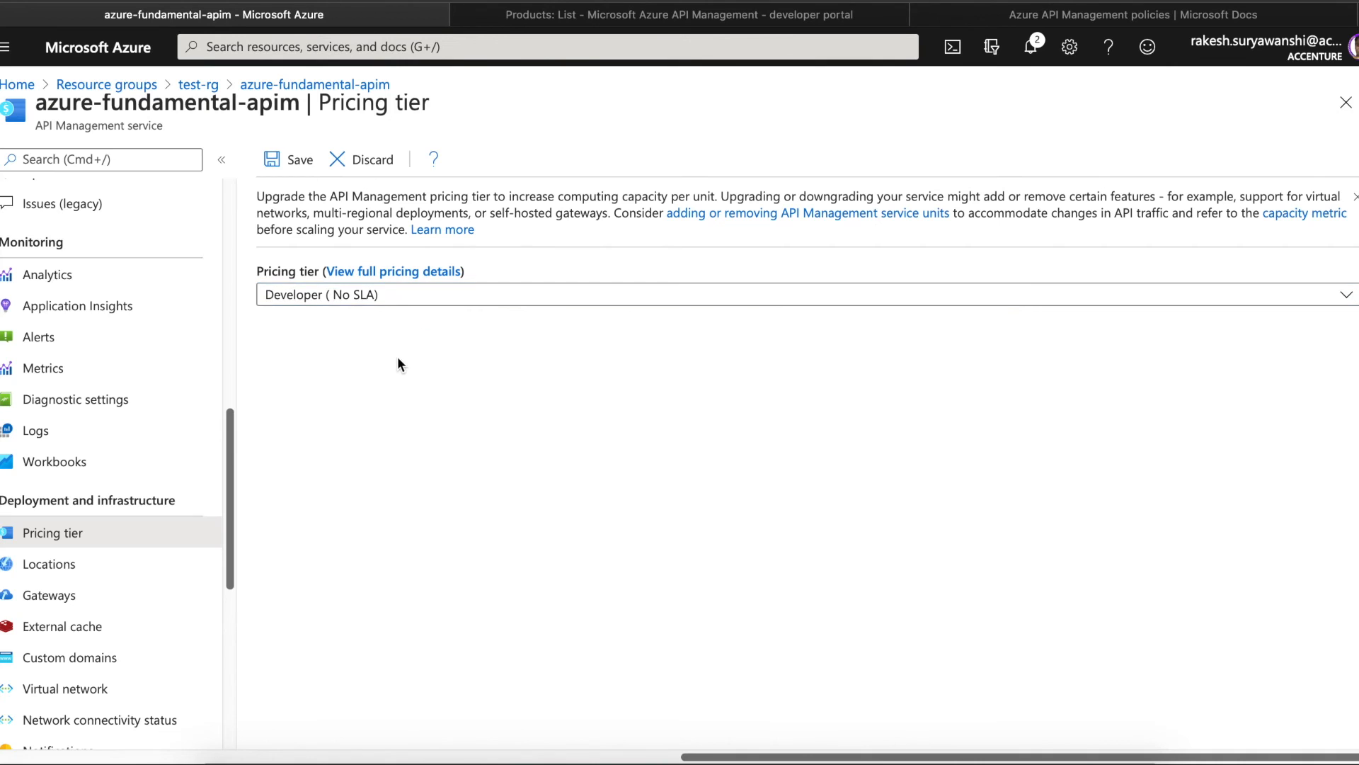
left_click(393, 270)
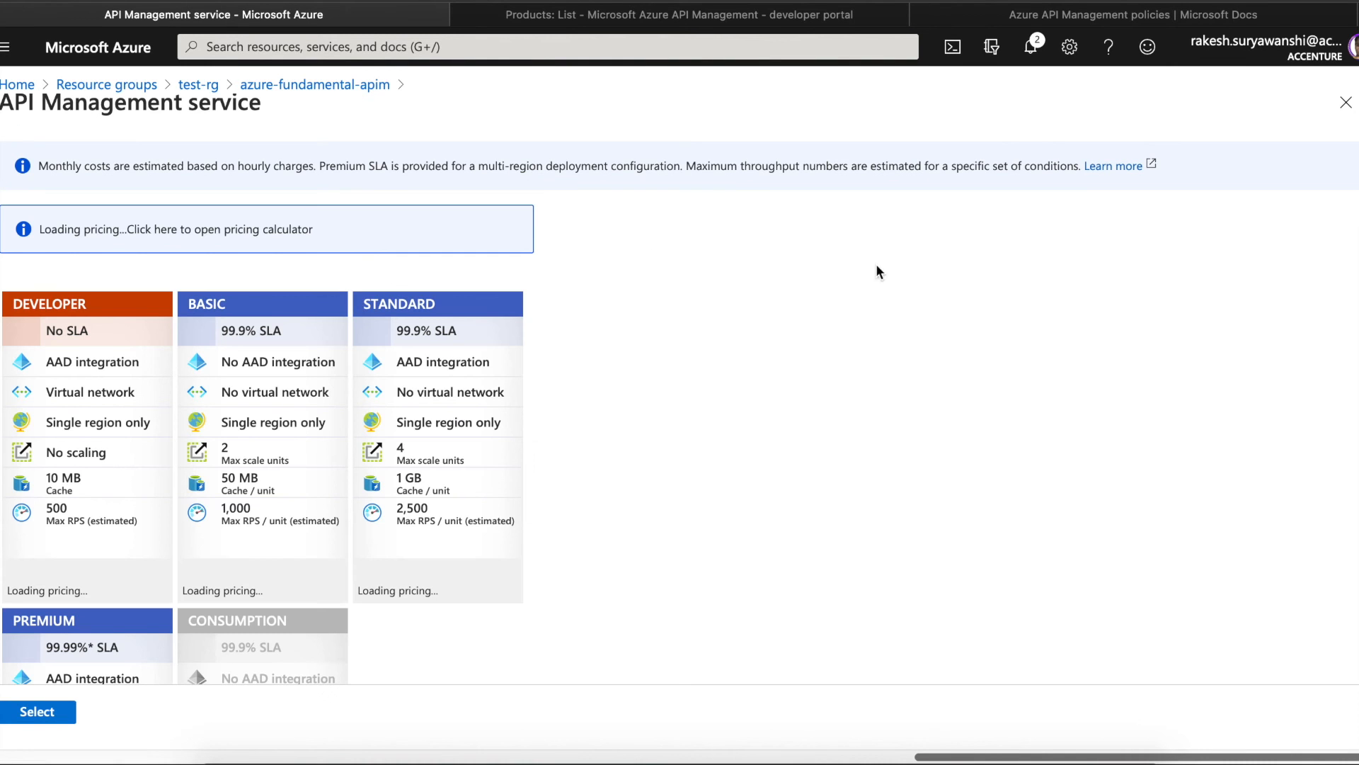
scroll(262, 496, "down", 5)
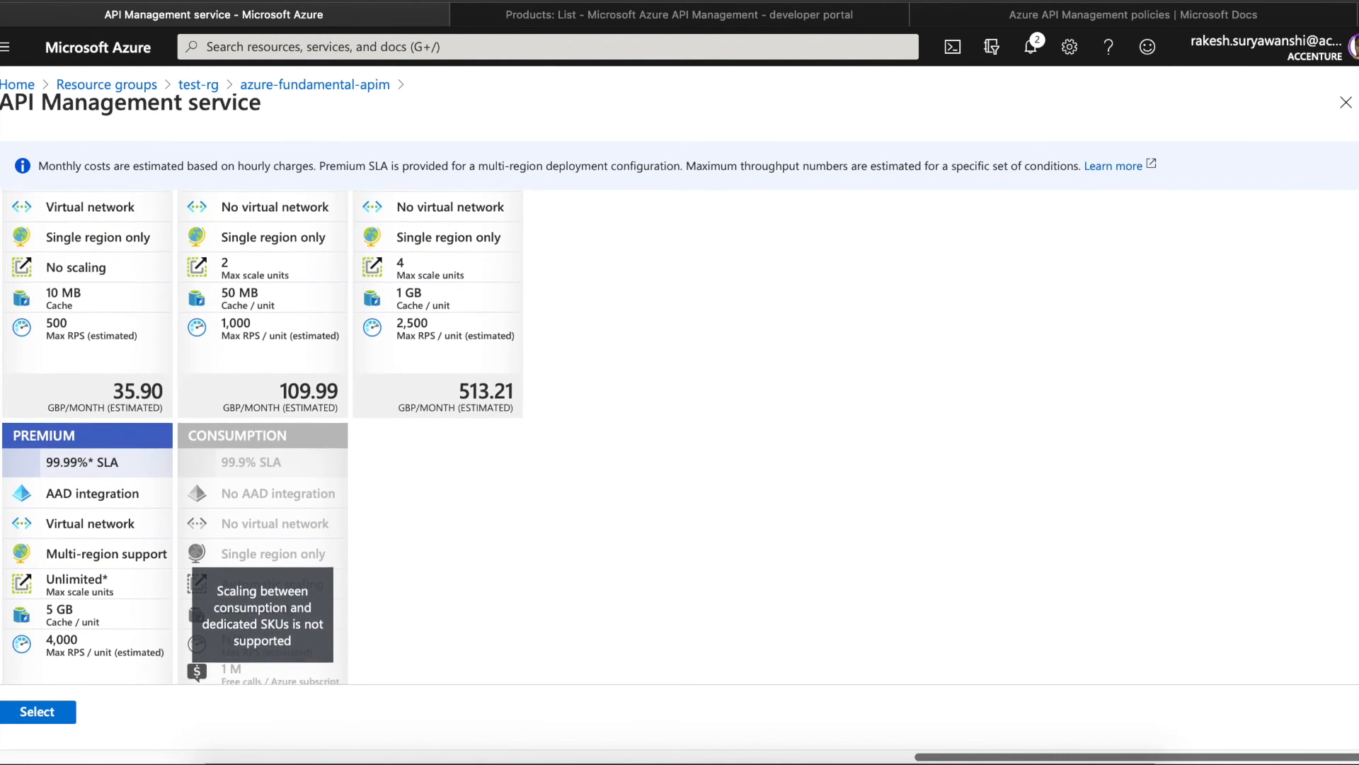
scroll(262, 495, "up", 2)
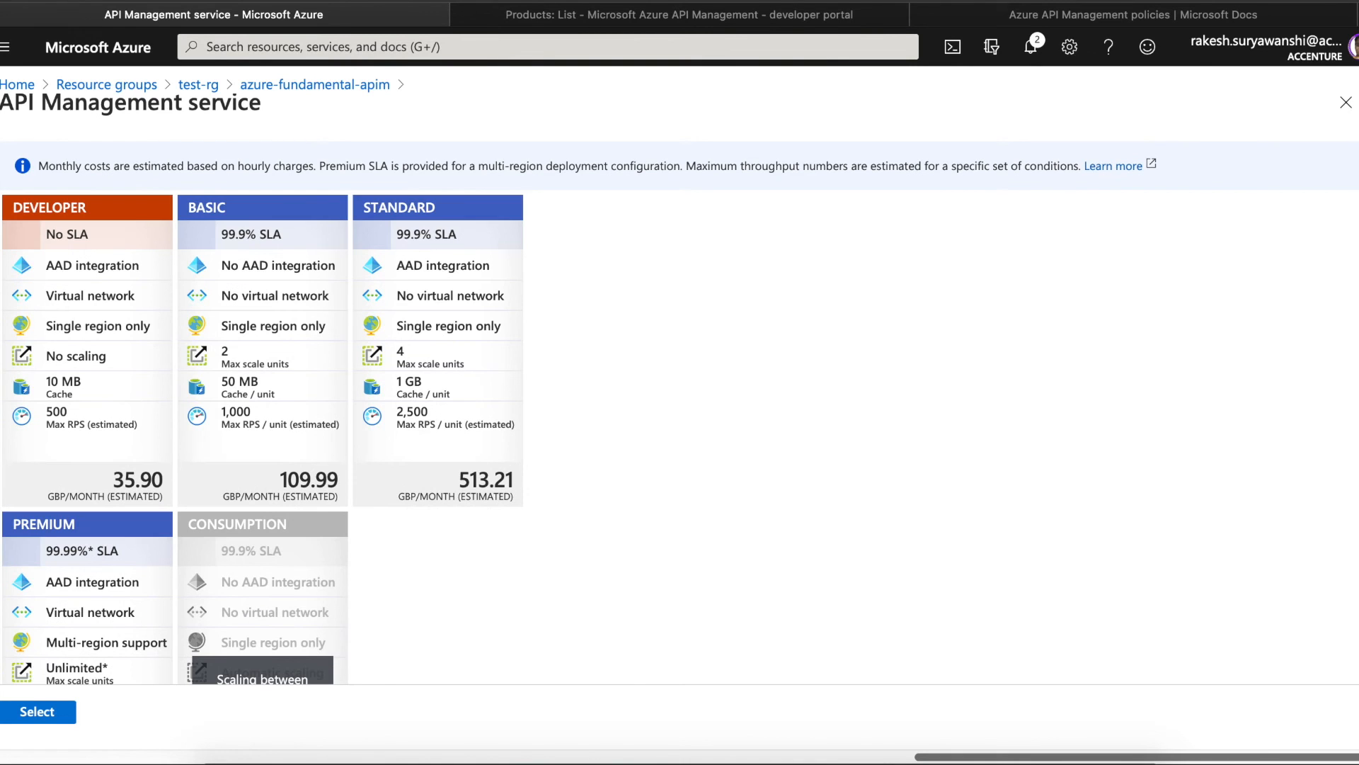
scroll(262, 496, "down", 3)
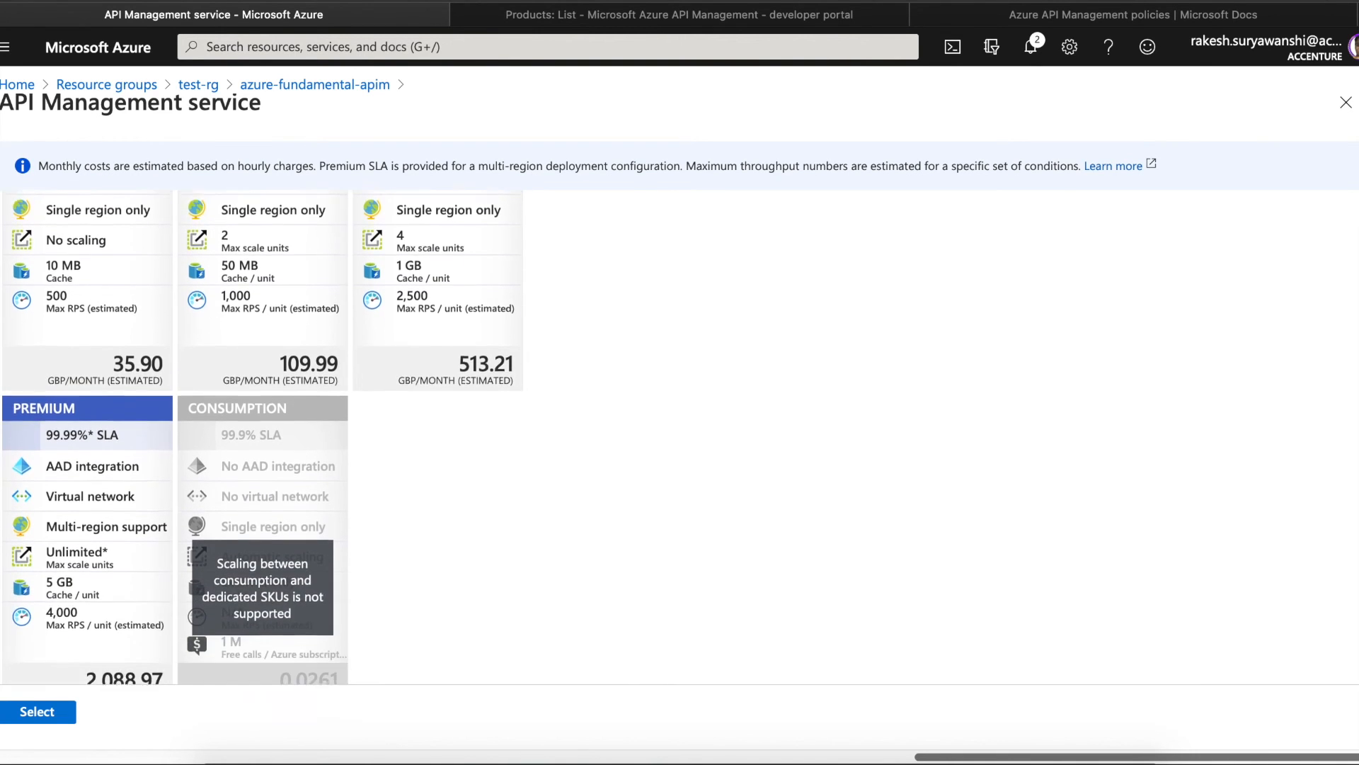
scroll(262, 496, "up", 2)
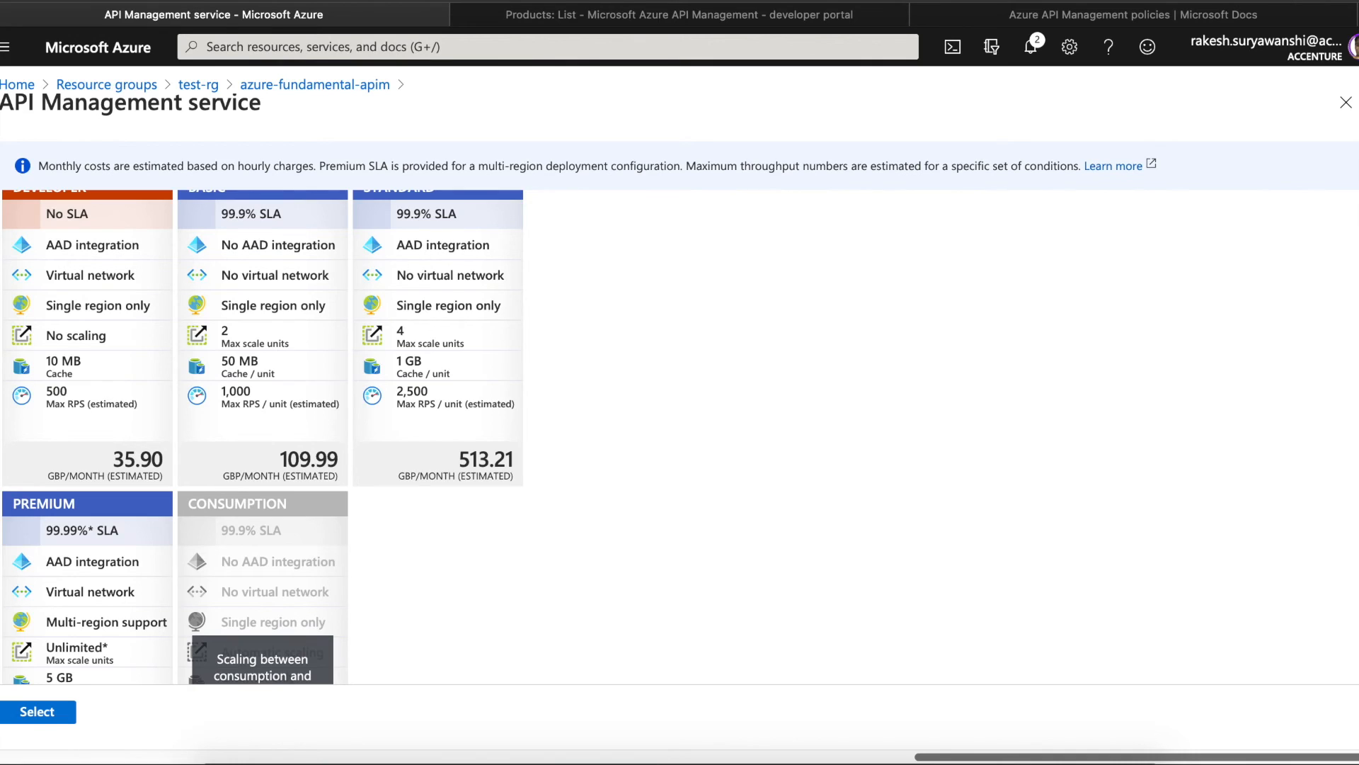
scroll(263, 437, "up", 1)
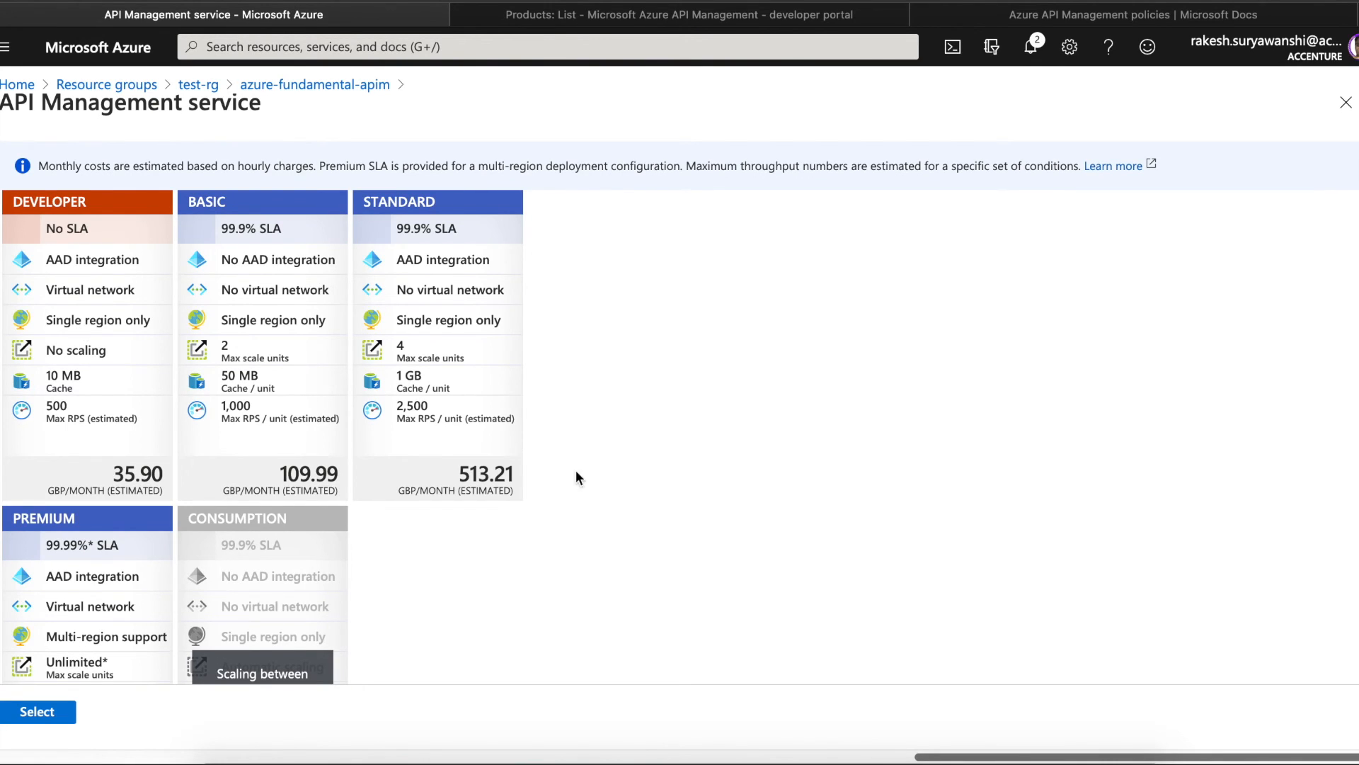
scroll(262, 436, "down", 2)
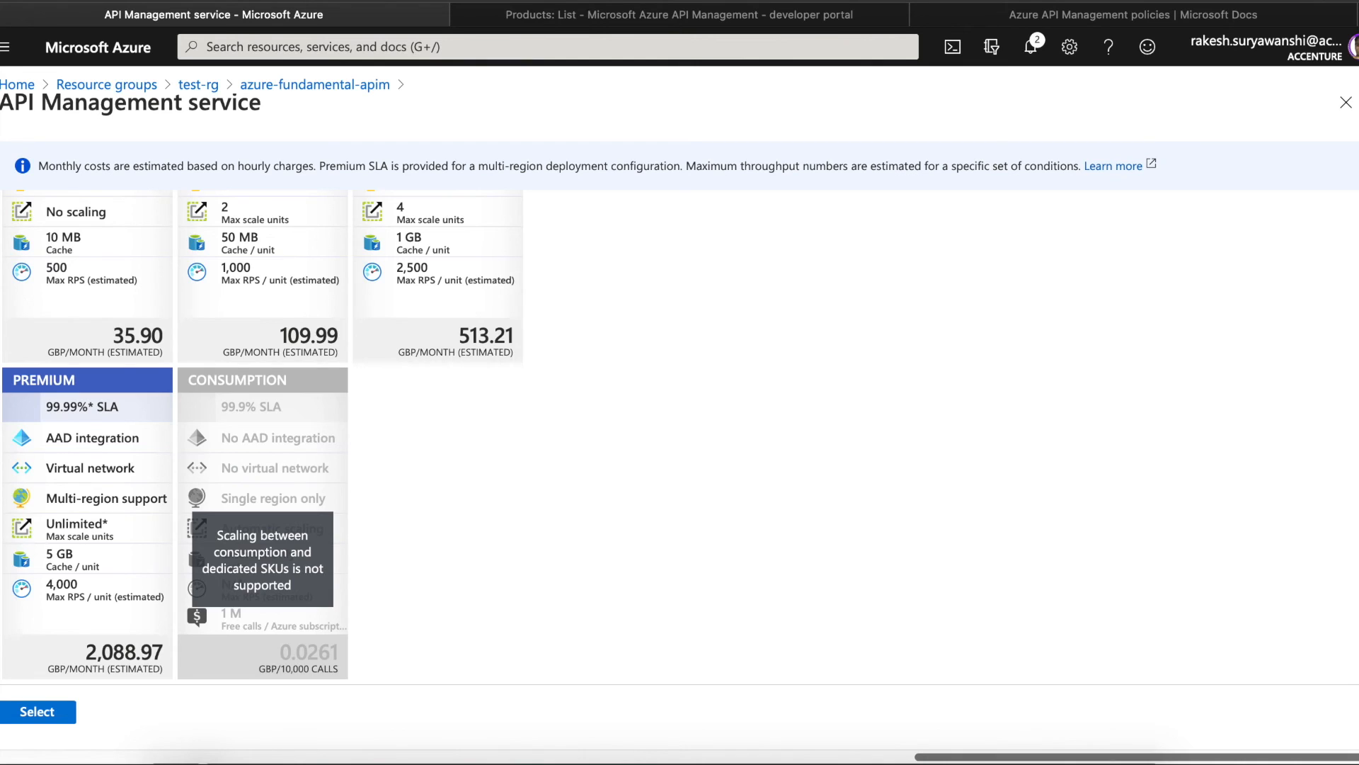
scroll(262, 439, "up", 3)
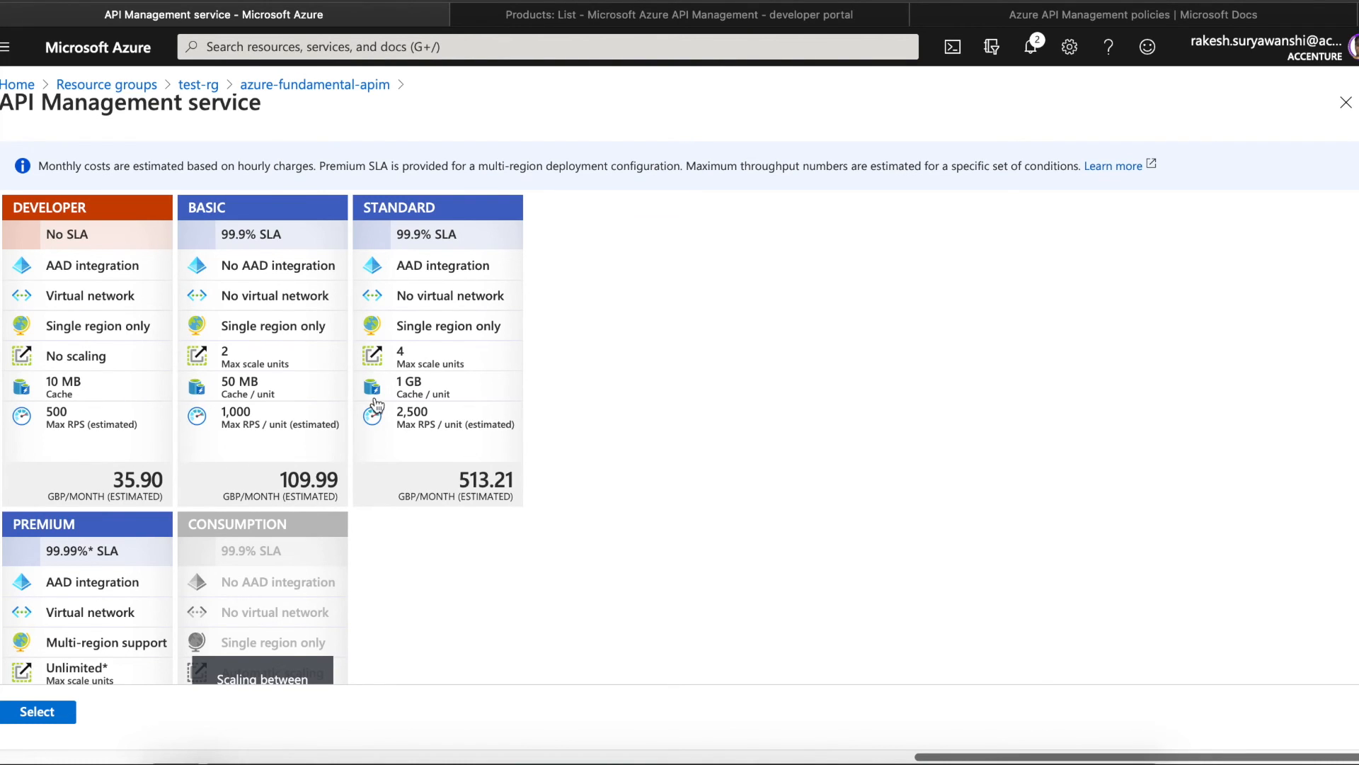
- Close the pricing comparison, try the Premium tier, then switch back to Developer
left_click(1347, 107)
left_click(356, 297)
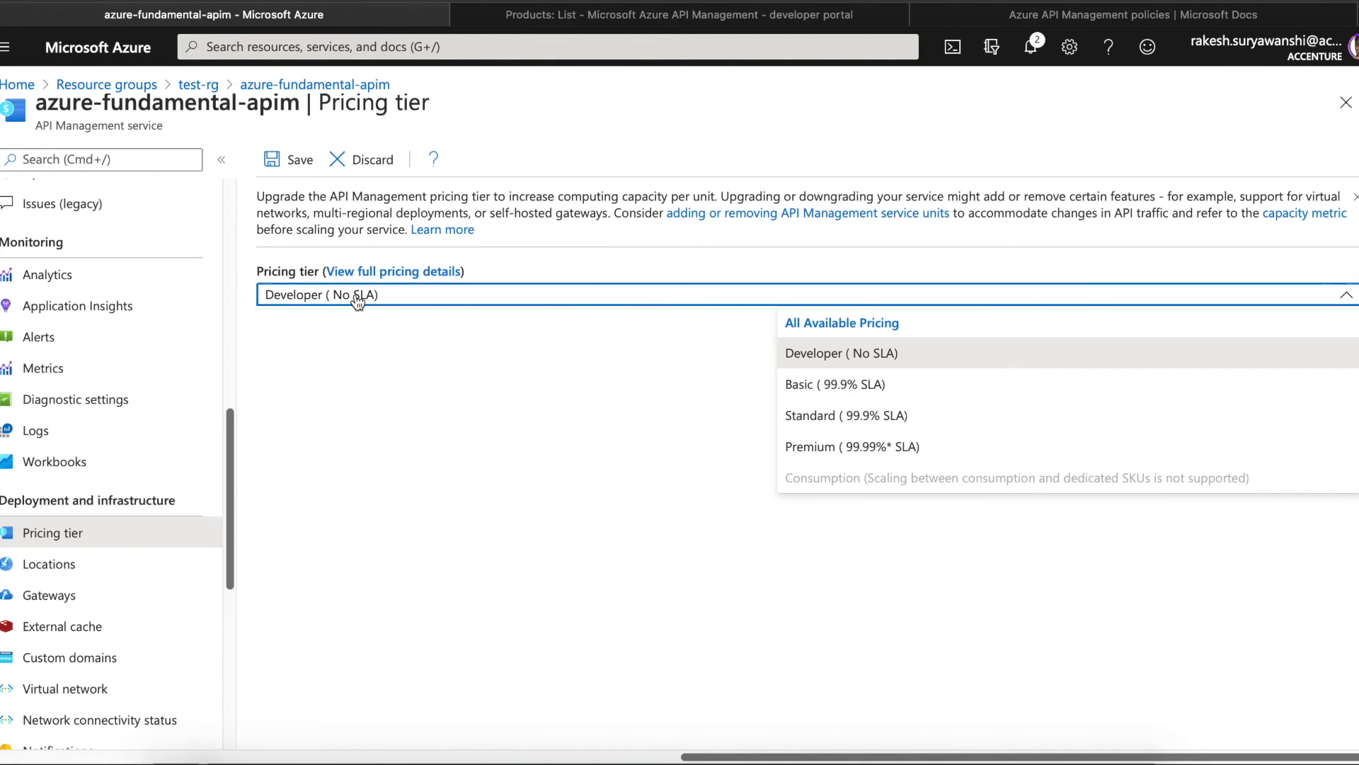
left_click(836, 449)
left_click_drag(267, 352, 317, 369)
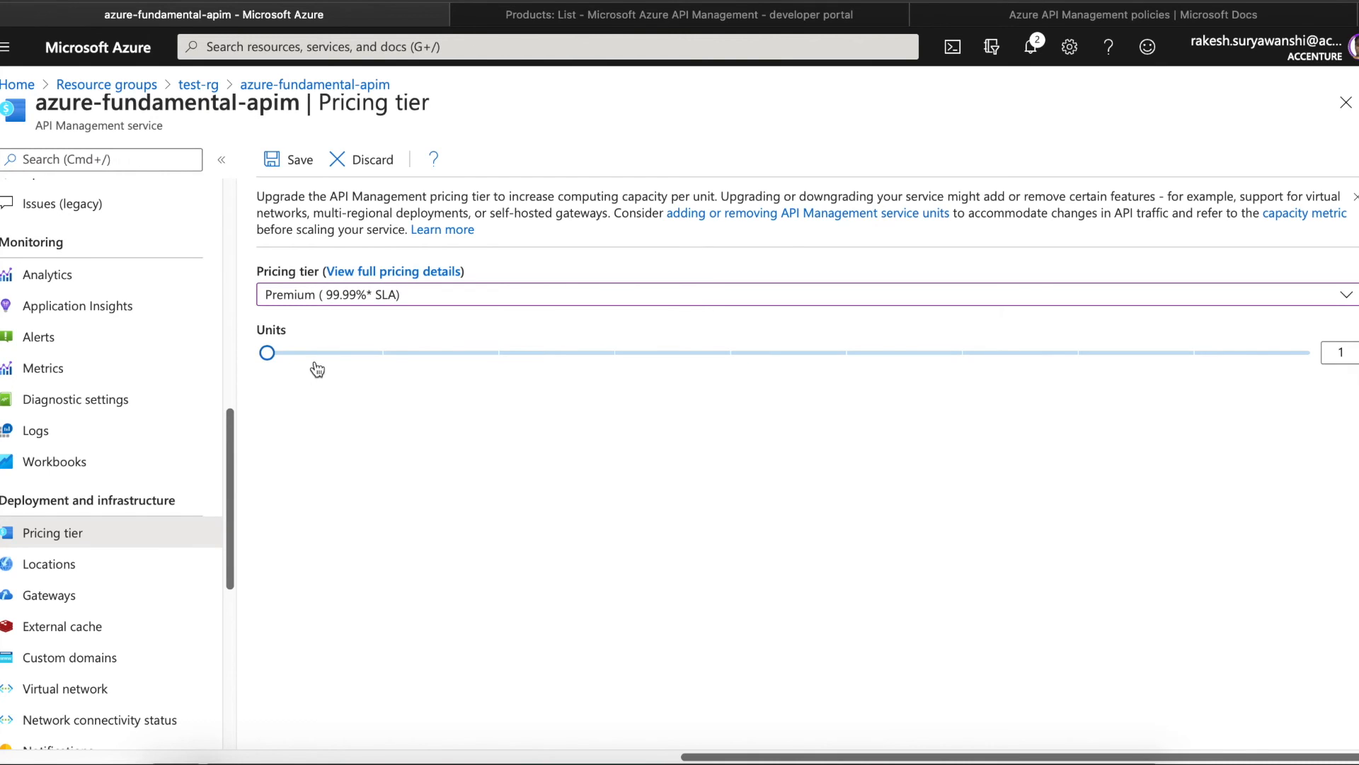
left_click(380, 296)
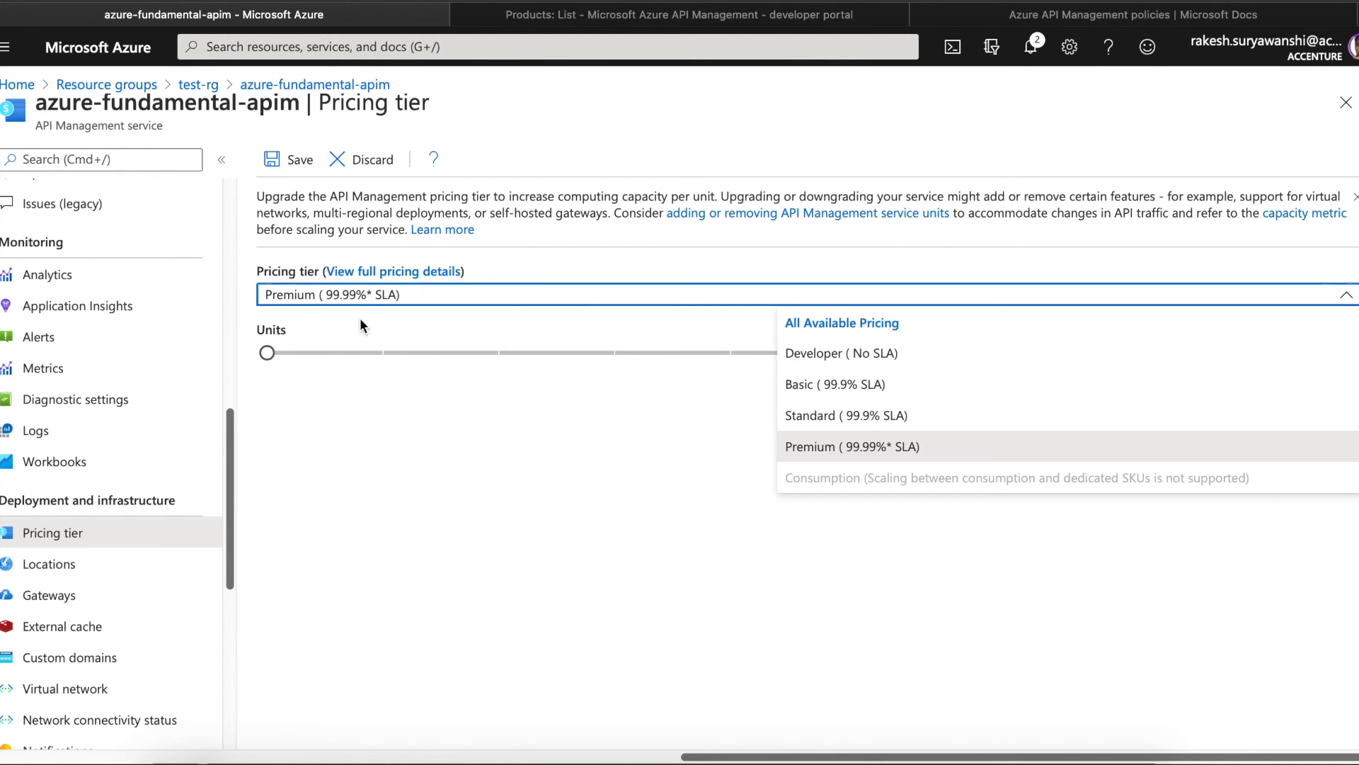
left_click(790, 354)
- Choose Premium again and raise the Units slider to the maximum of 10
left_click(592, 294)
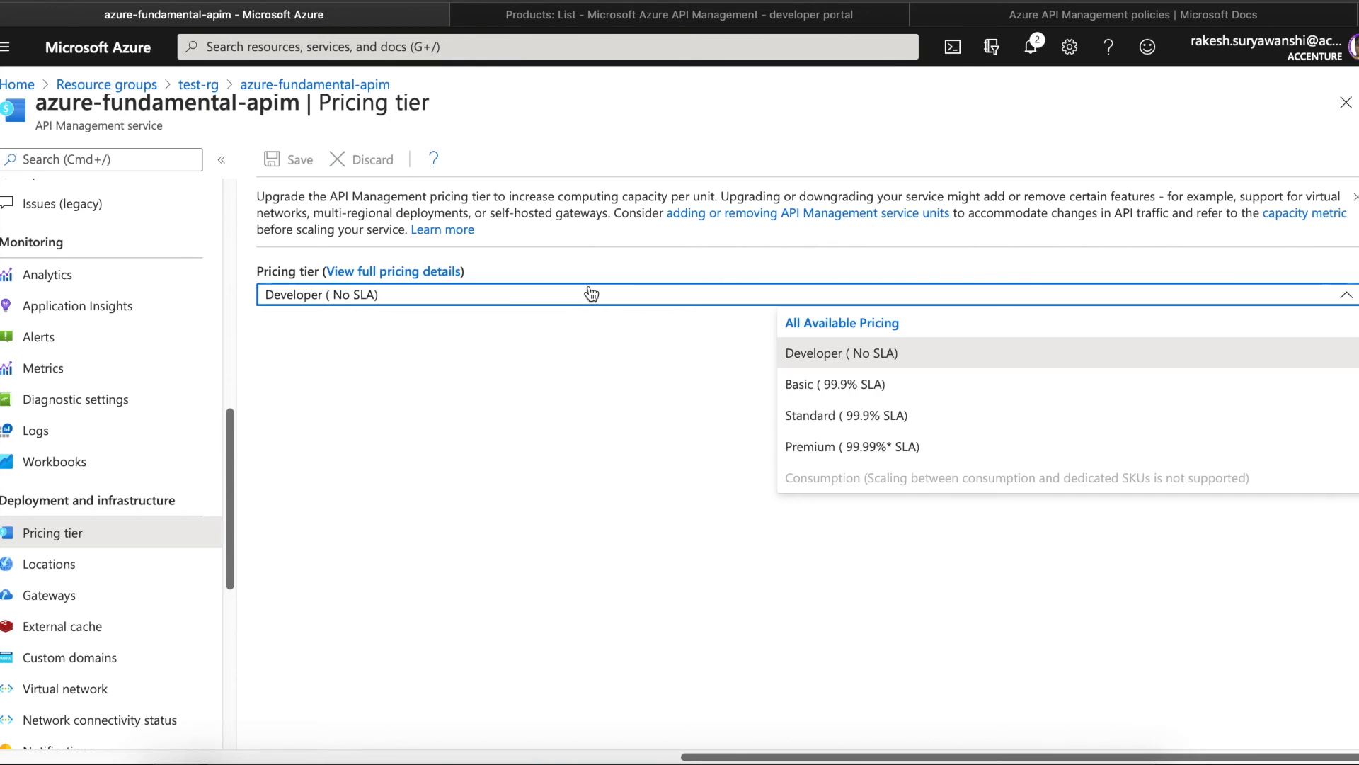
left_click(867, 447)
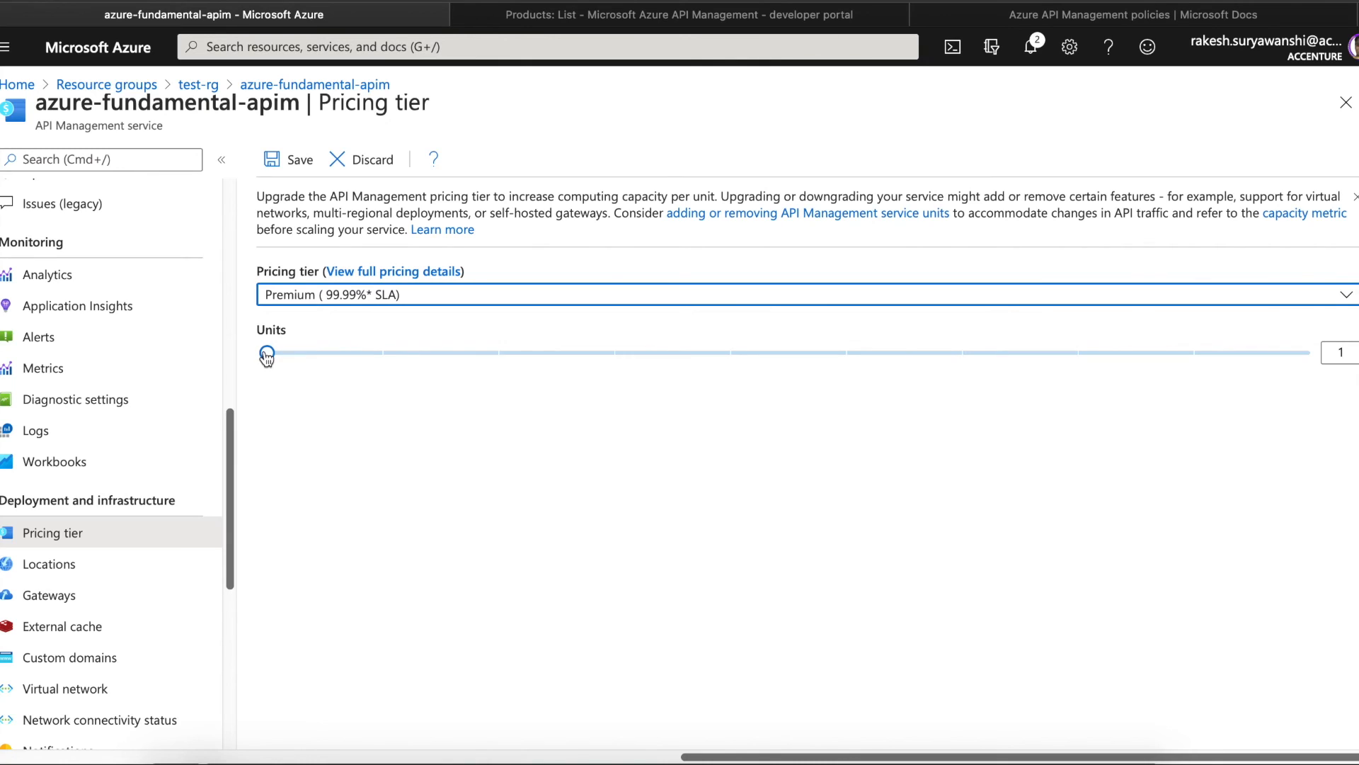
mouse_move(264, 353)
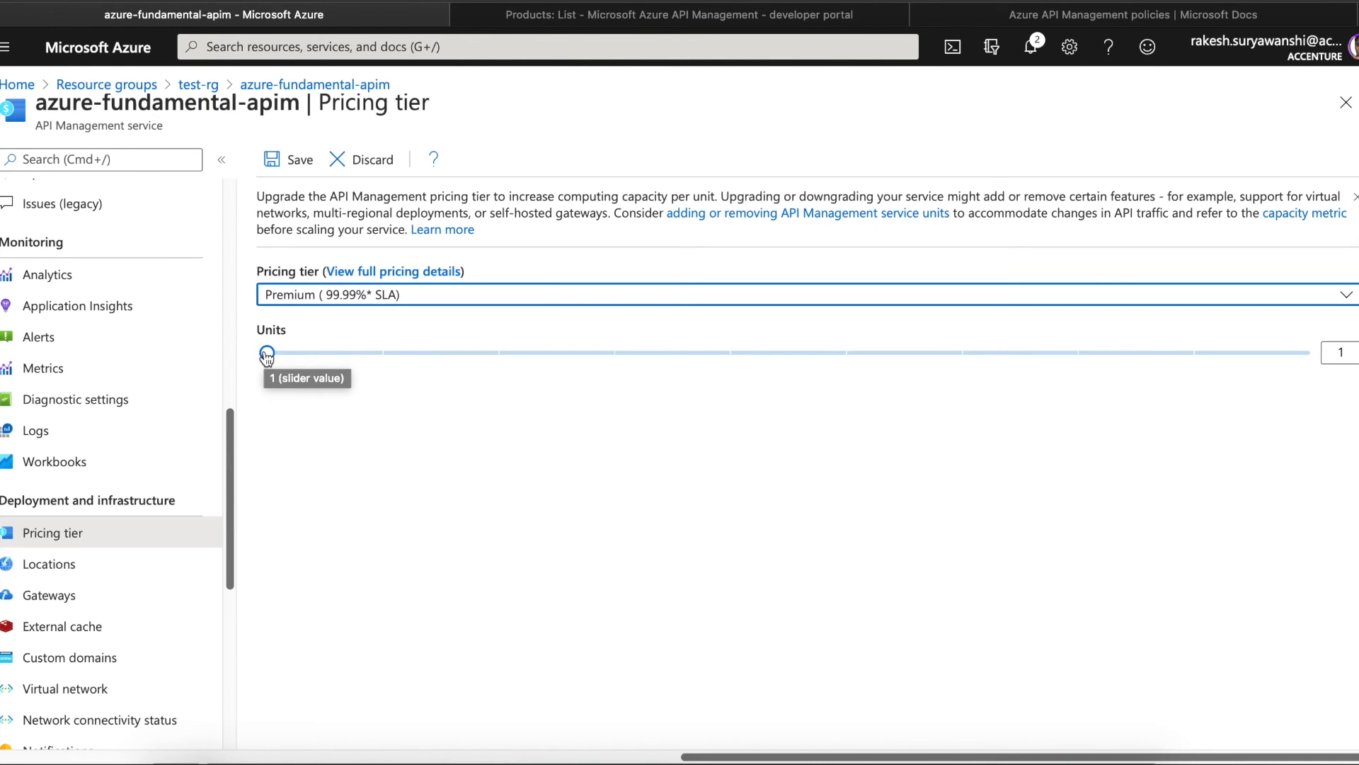
left_click_drag(266, 354, 694, 369)
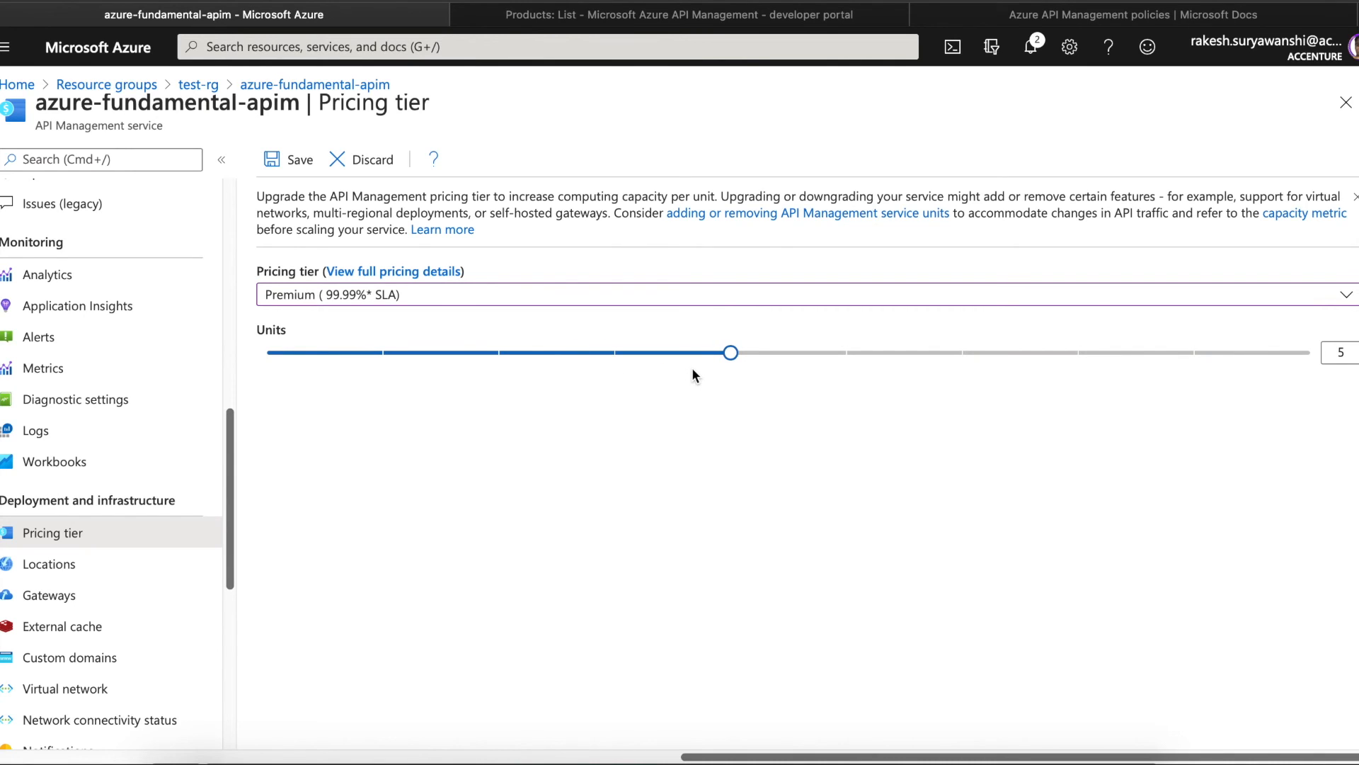
left_click_drag(694, 369, 1002, 381)
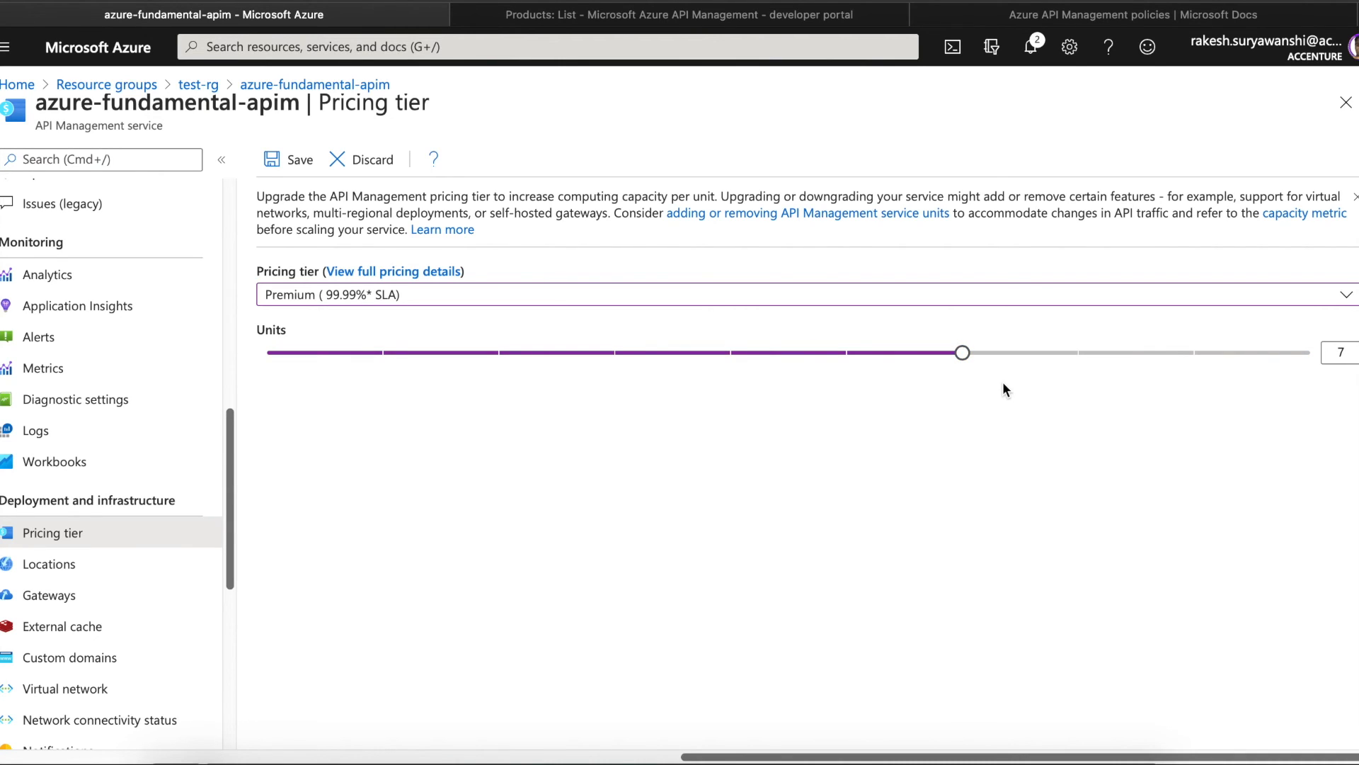
left_click_drag(963, 352, 1346, 402)
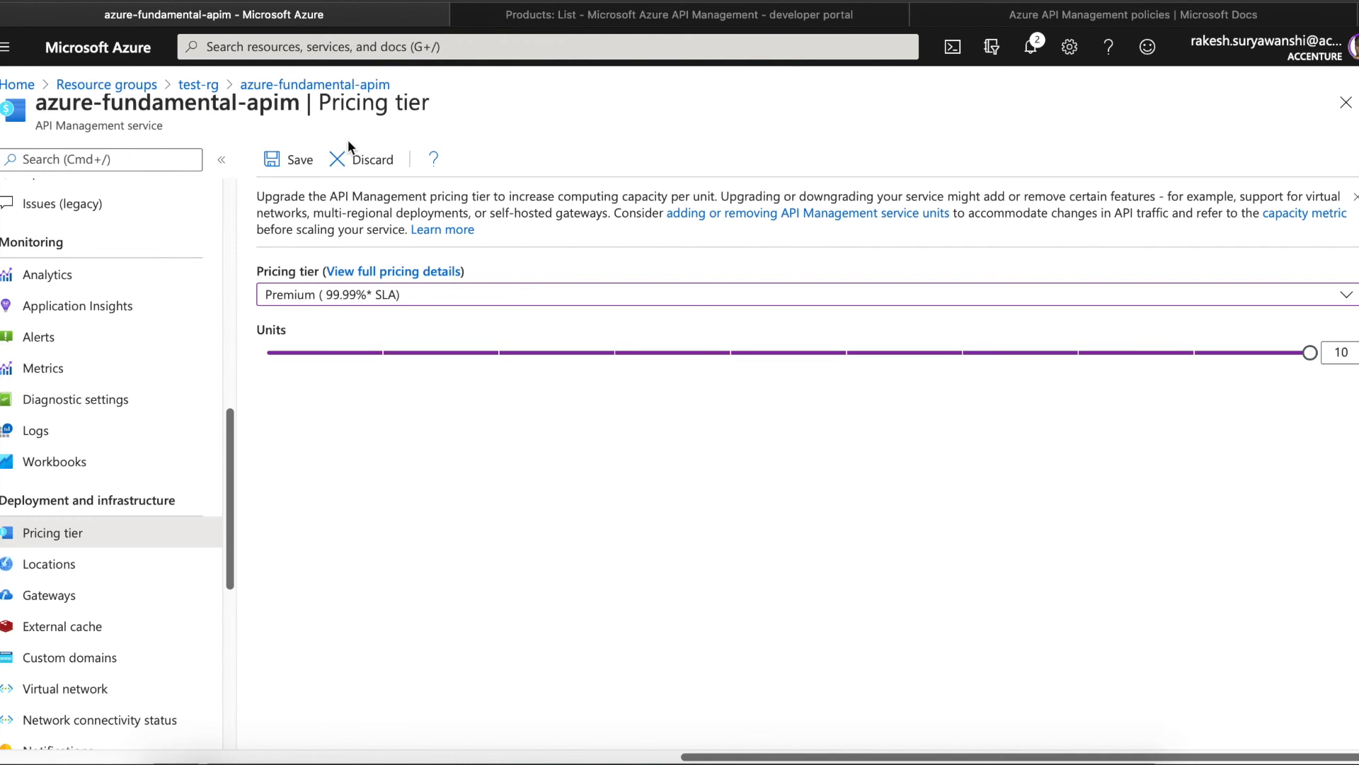
- Discard the Premium change to keep Developer, and review the Locations page
left_click(362, 165)
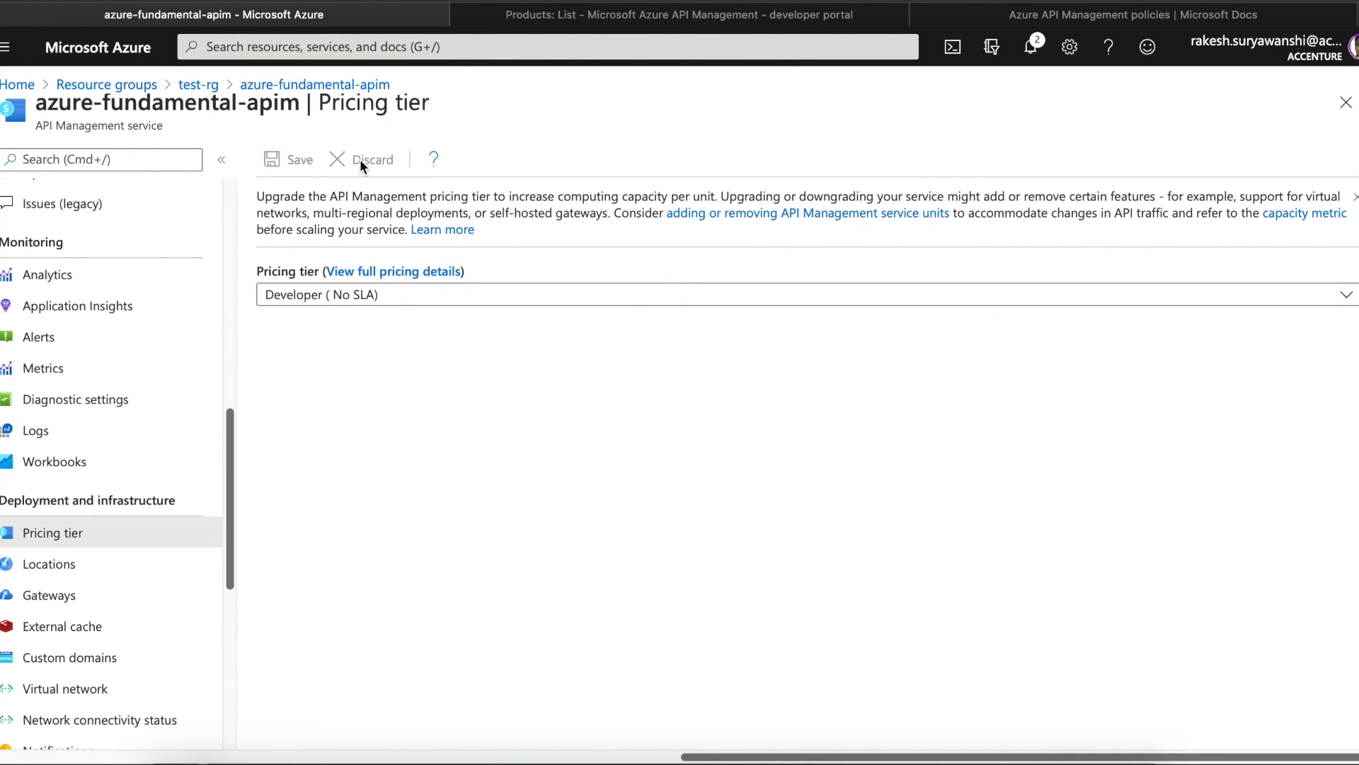
left_click(112, 571)
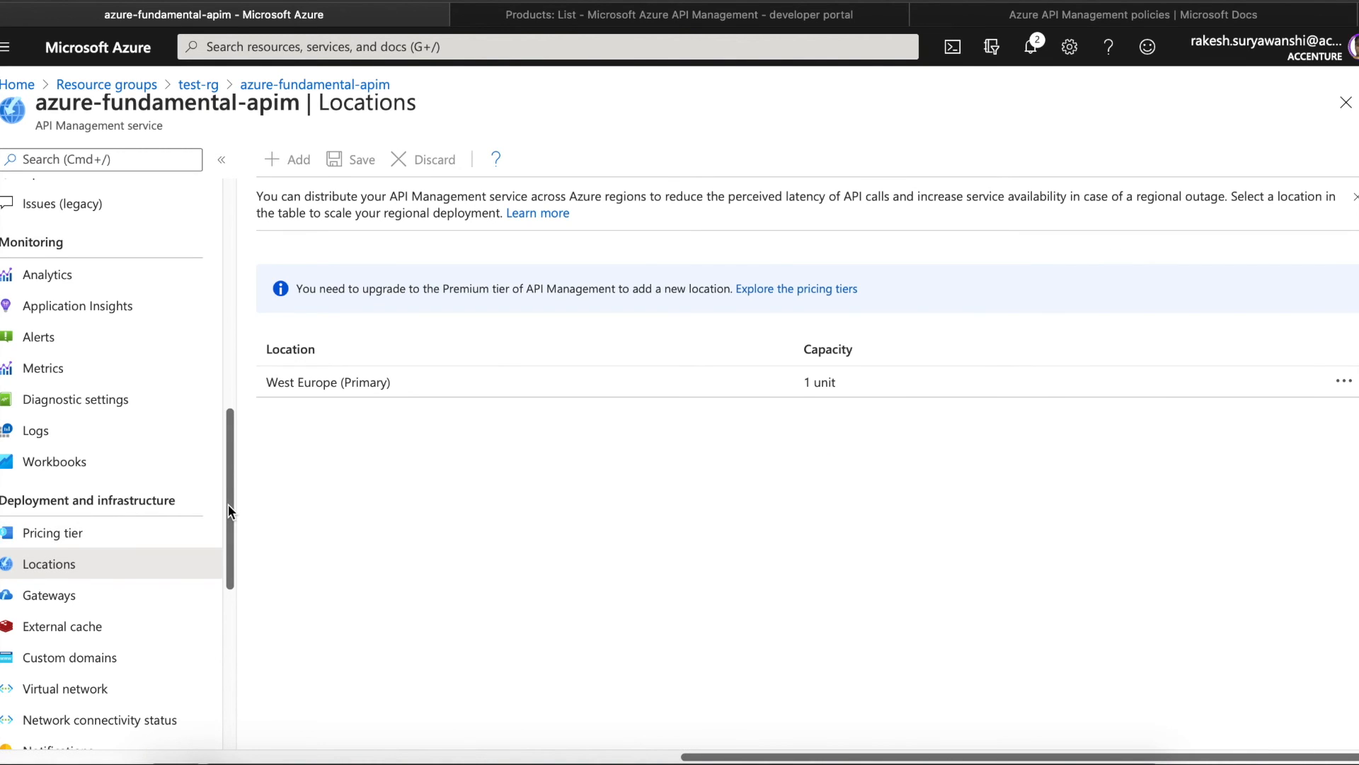
scroll(228, 504, "down", 3)
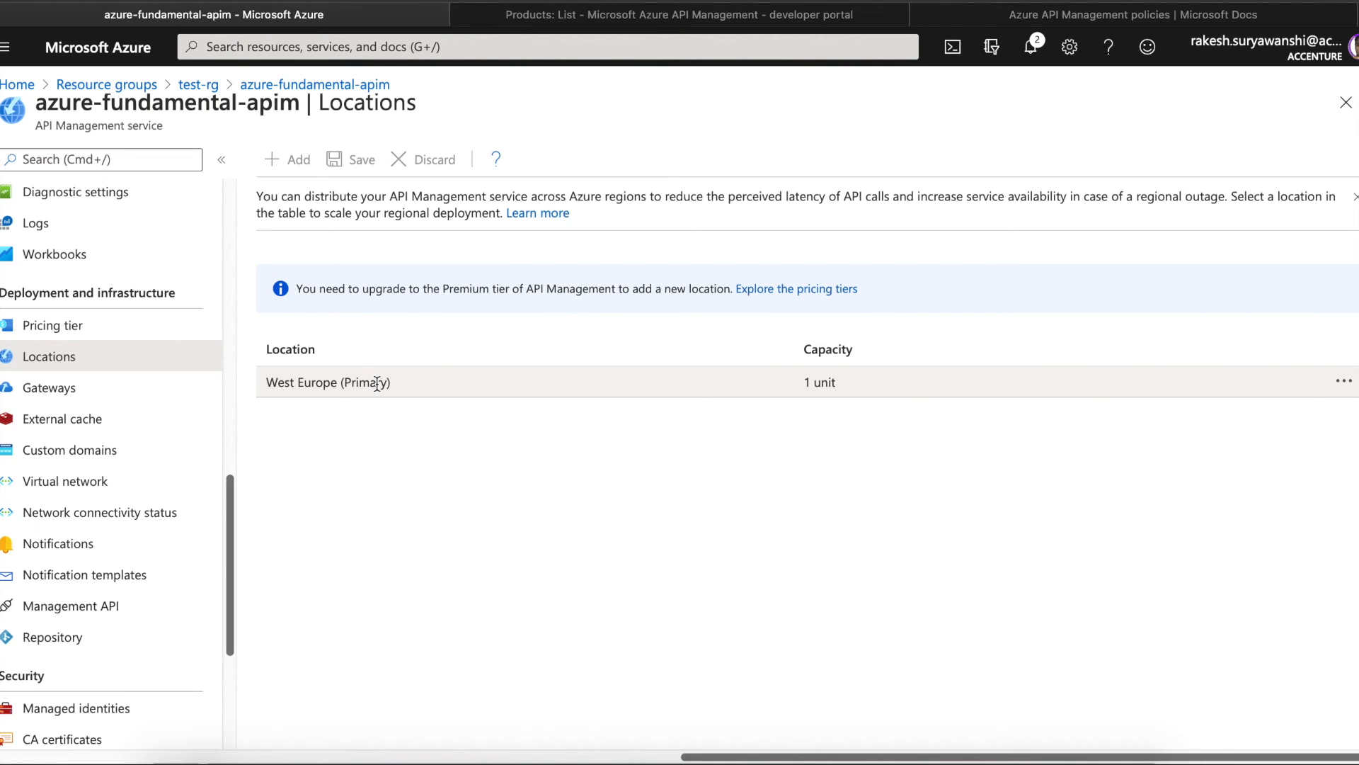
- Review self-hosted Gateways, preview the Add gateway form without saving, then open External cache
left_click(113, 388)
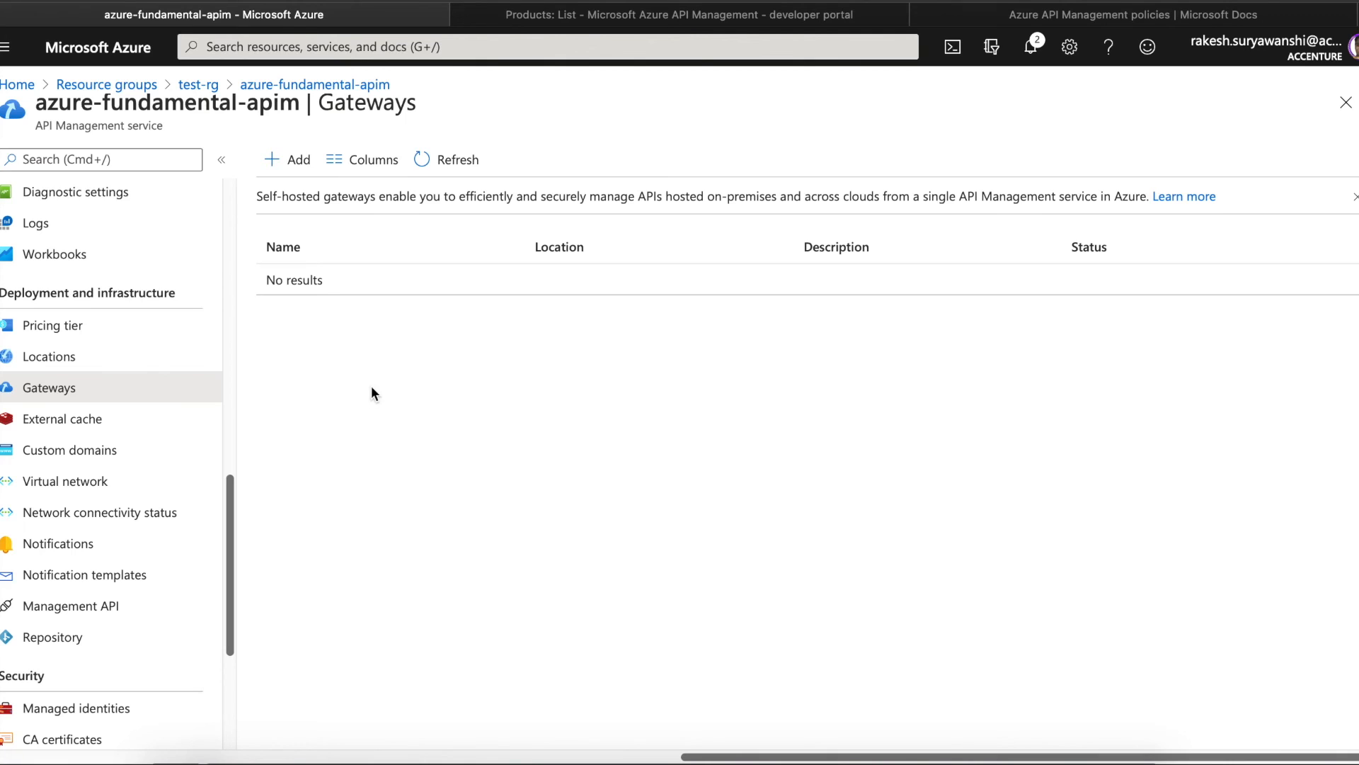
left_click(282, 172)
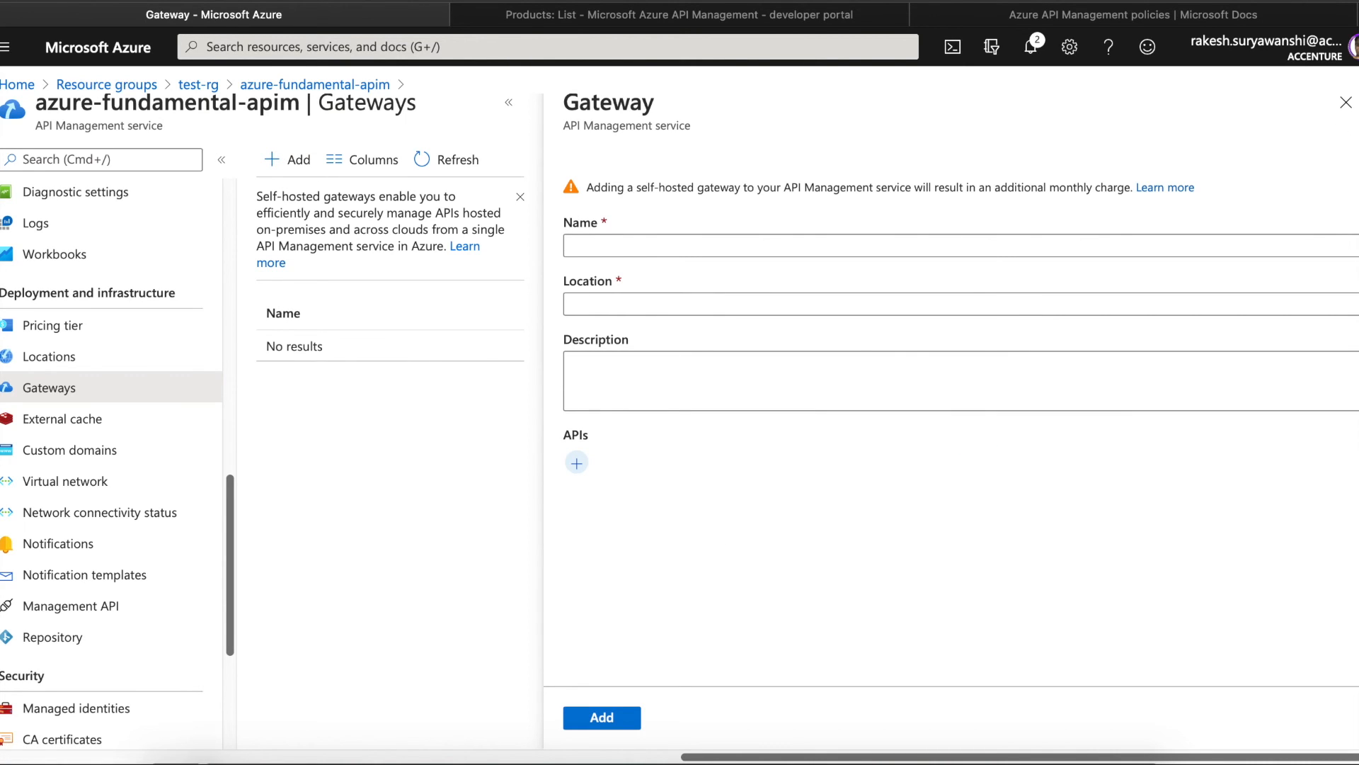
left_click(1348, 106)
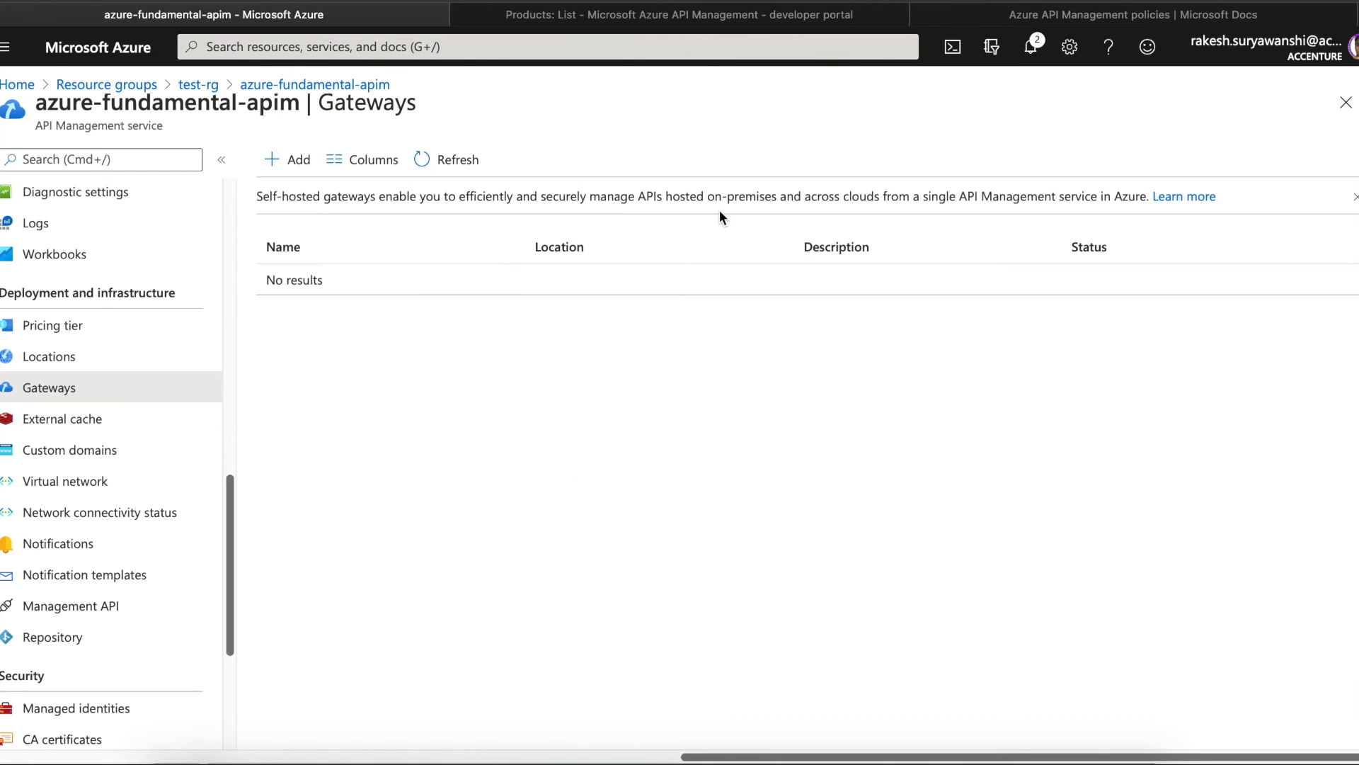
left_click(126, 421)
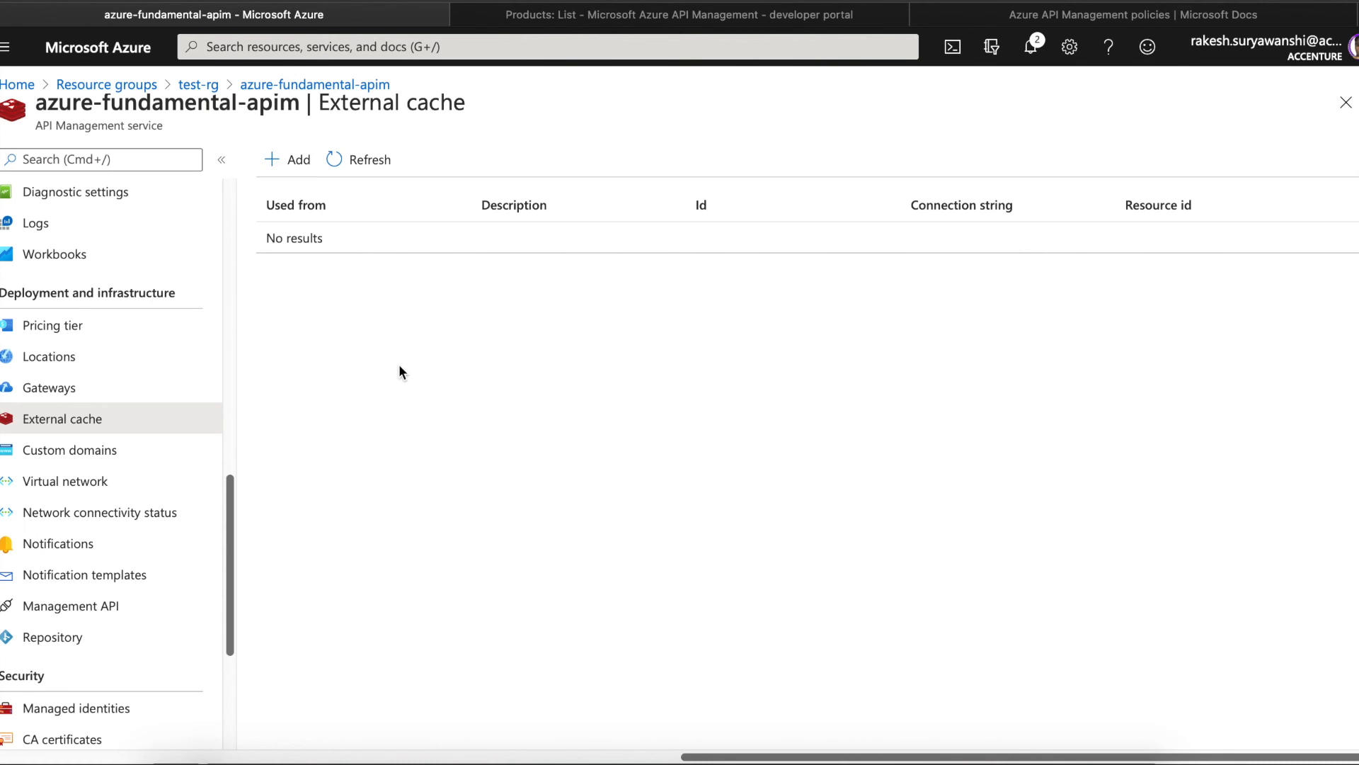
- Preview the Add external cache form and its Use from locations unsaved, then open Custom domains
left_click(291, 159)
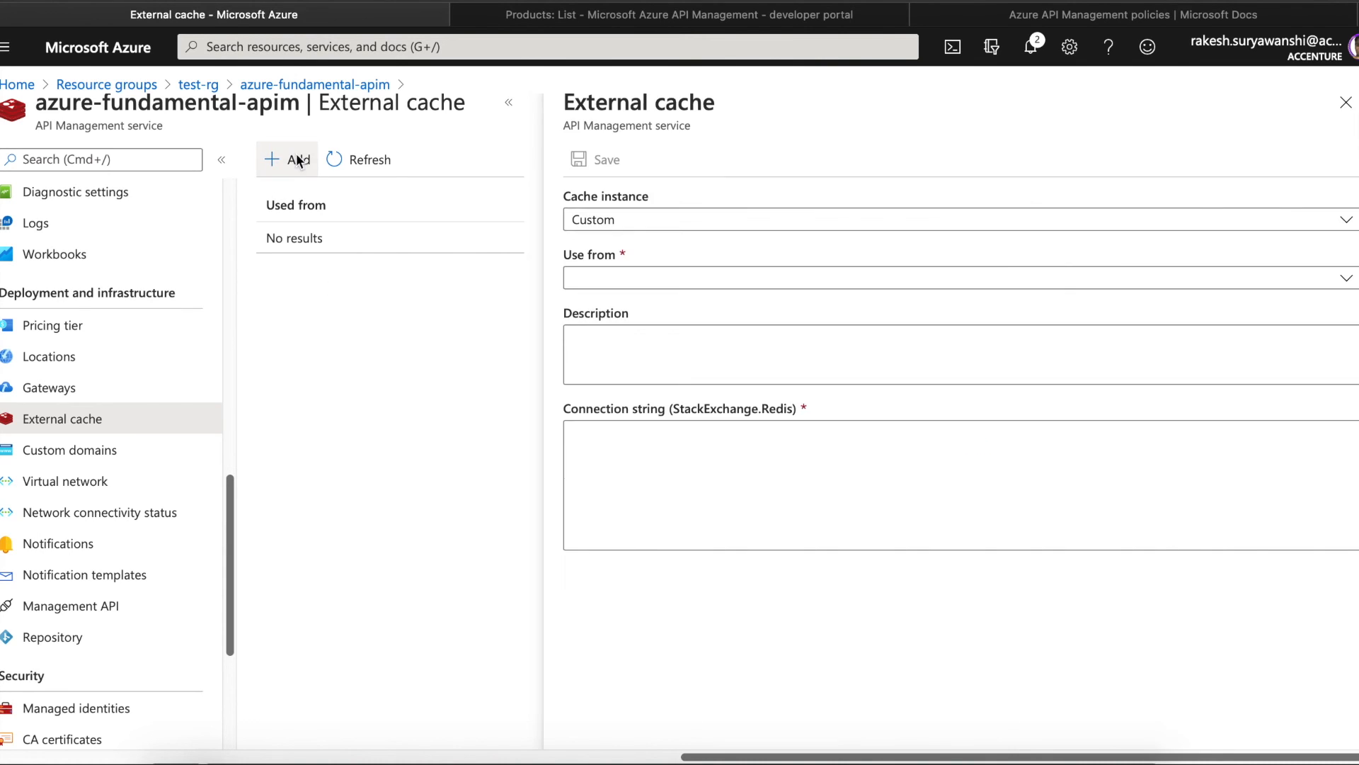
left_click(832, 286)
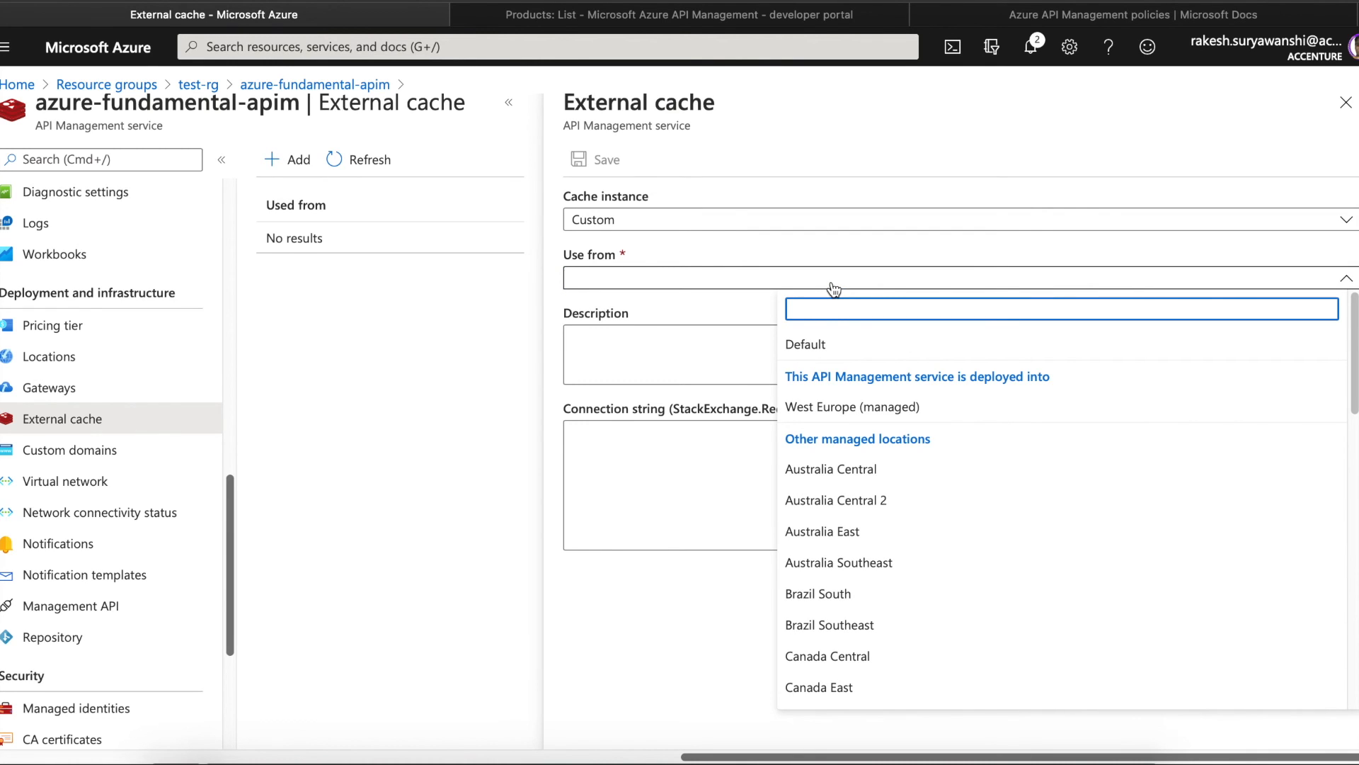
left_click(626, 297)
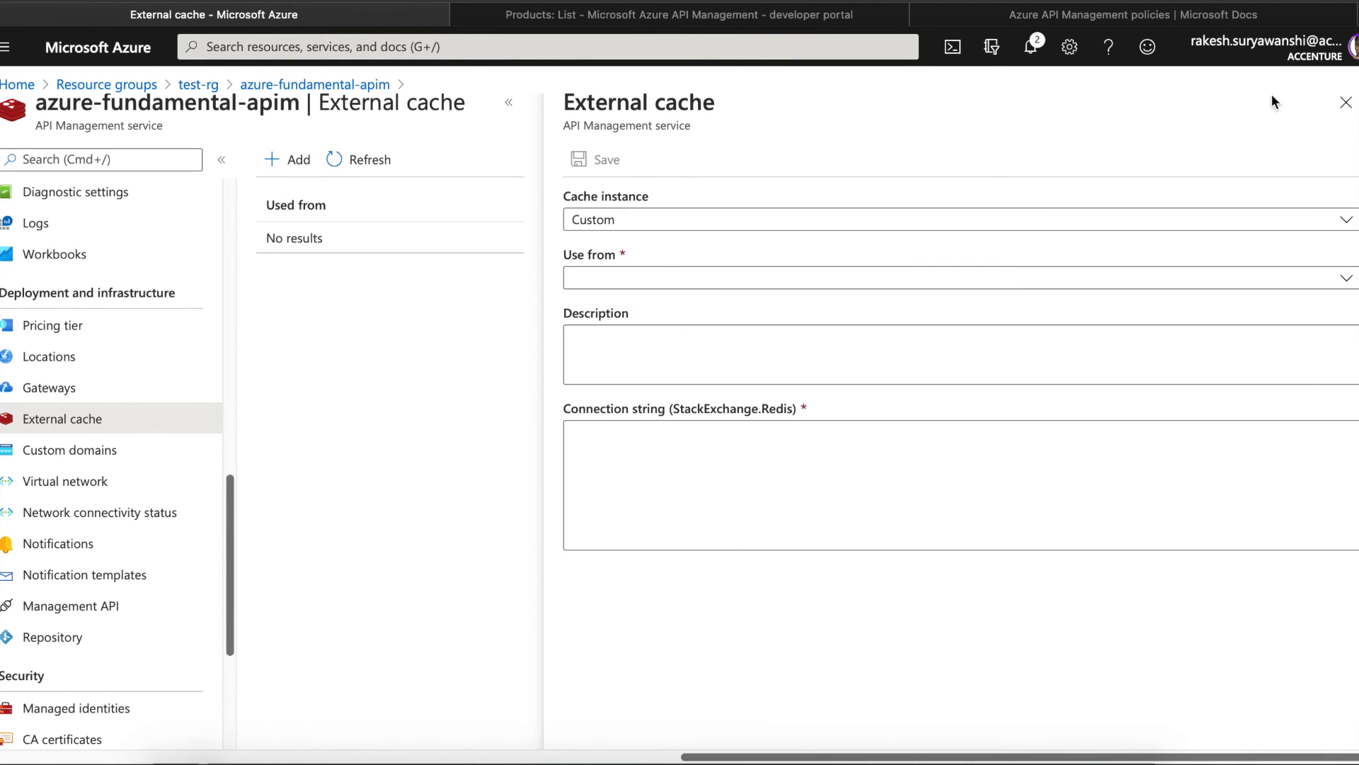
left_click(1345, 102)
left_click(119, 461)
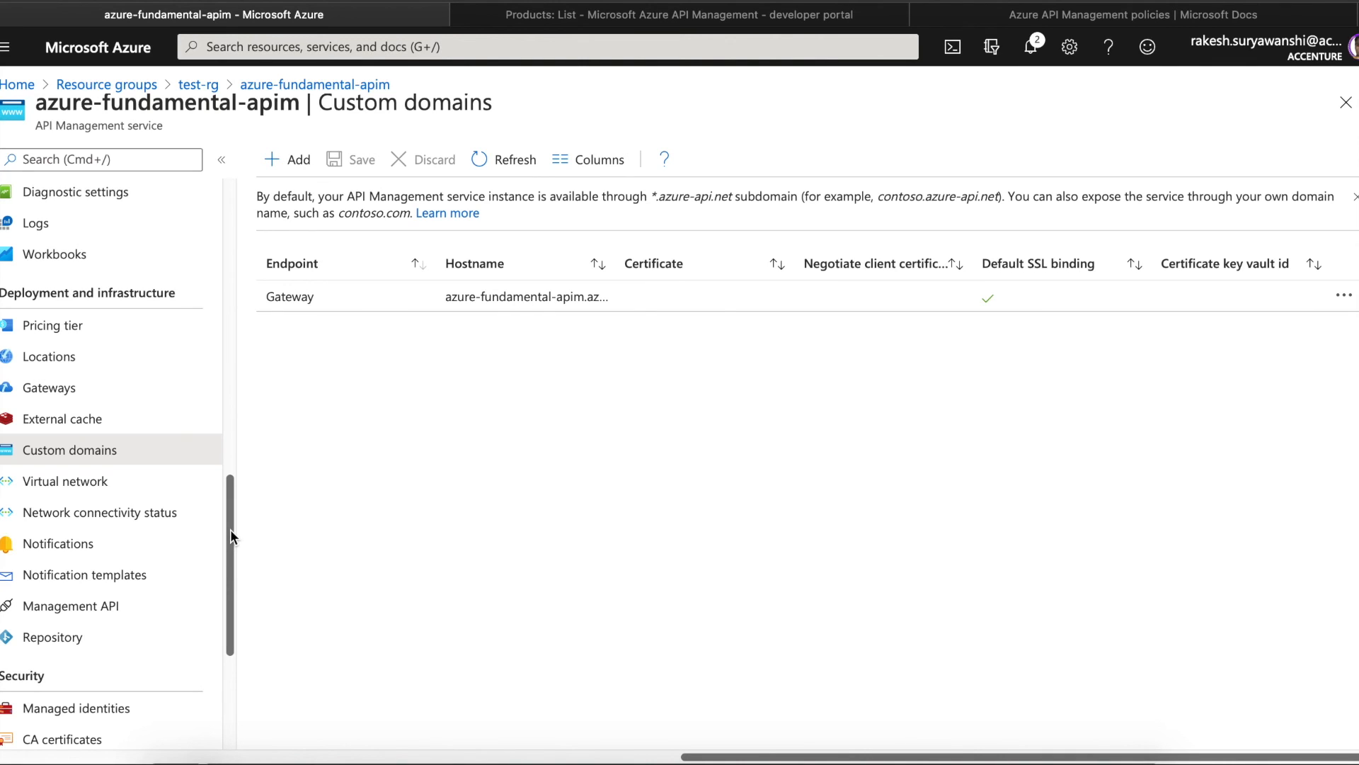
- Open azure-fundamental-apim's Virtual network page to see that connectivity is Off
left_click(103, 485)
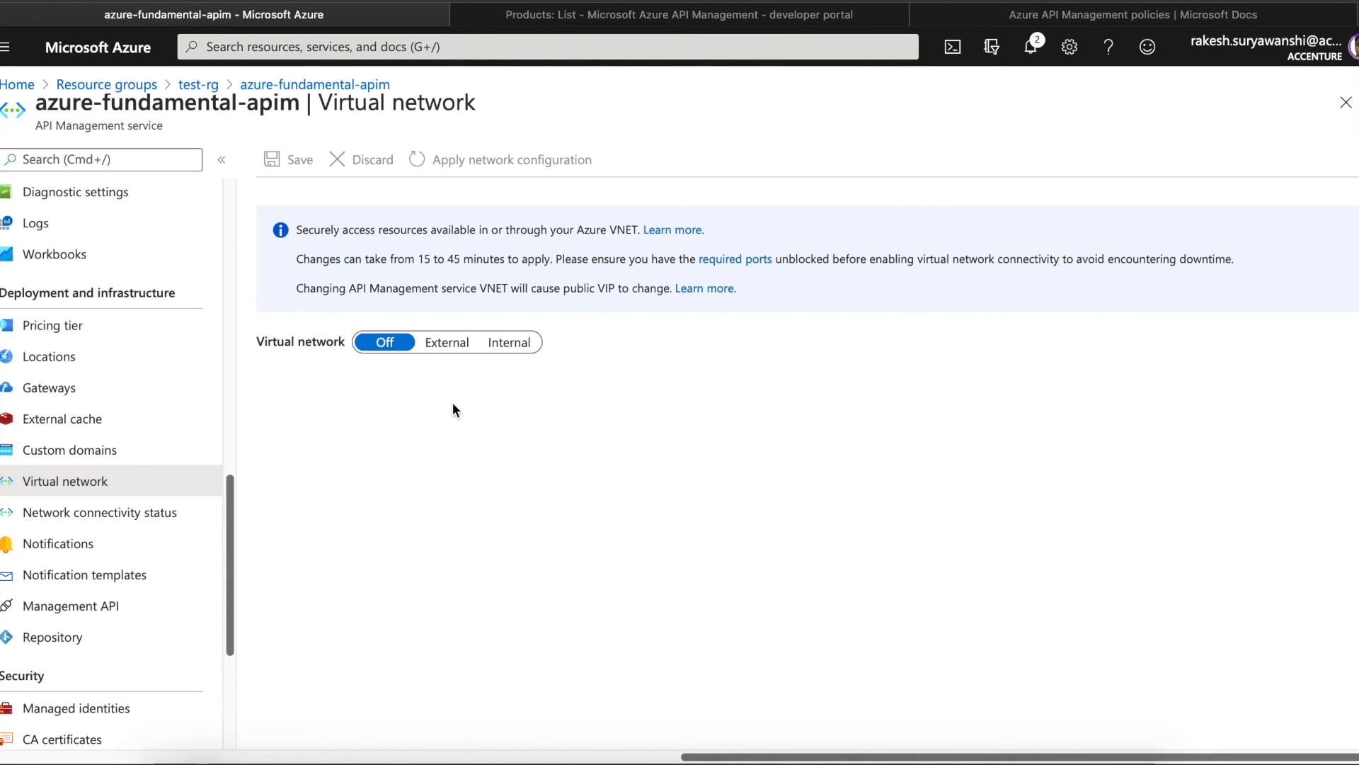
- Try the Internal virtual network option, discard back to Off, then view network connectivity status
mouse_move(231, 568)
left_mouse_down()
mouse_move(224, 671)
mouse_move(240, 542)
left_mouse_up()
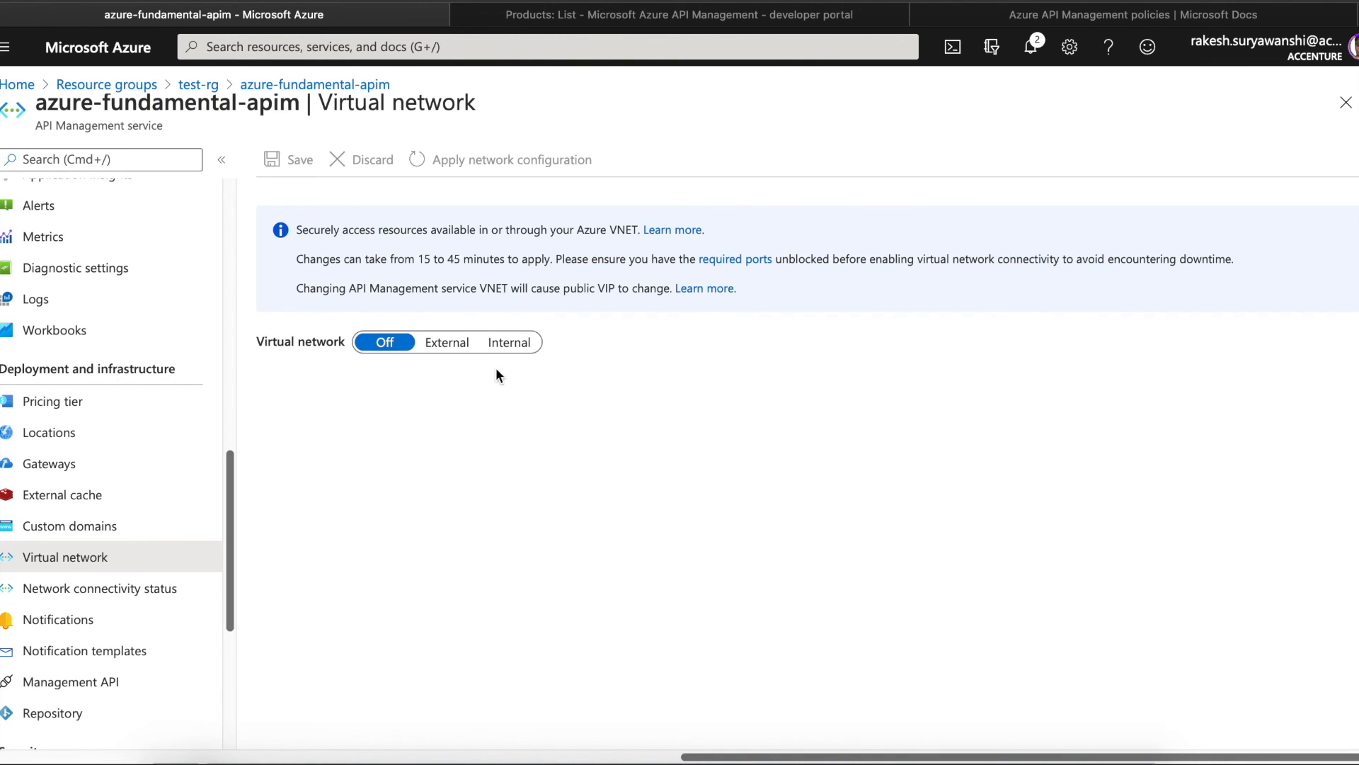
left_click(511, 346)
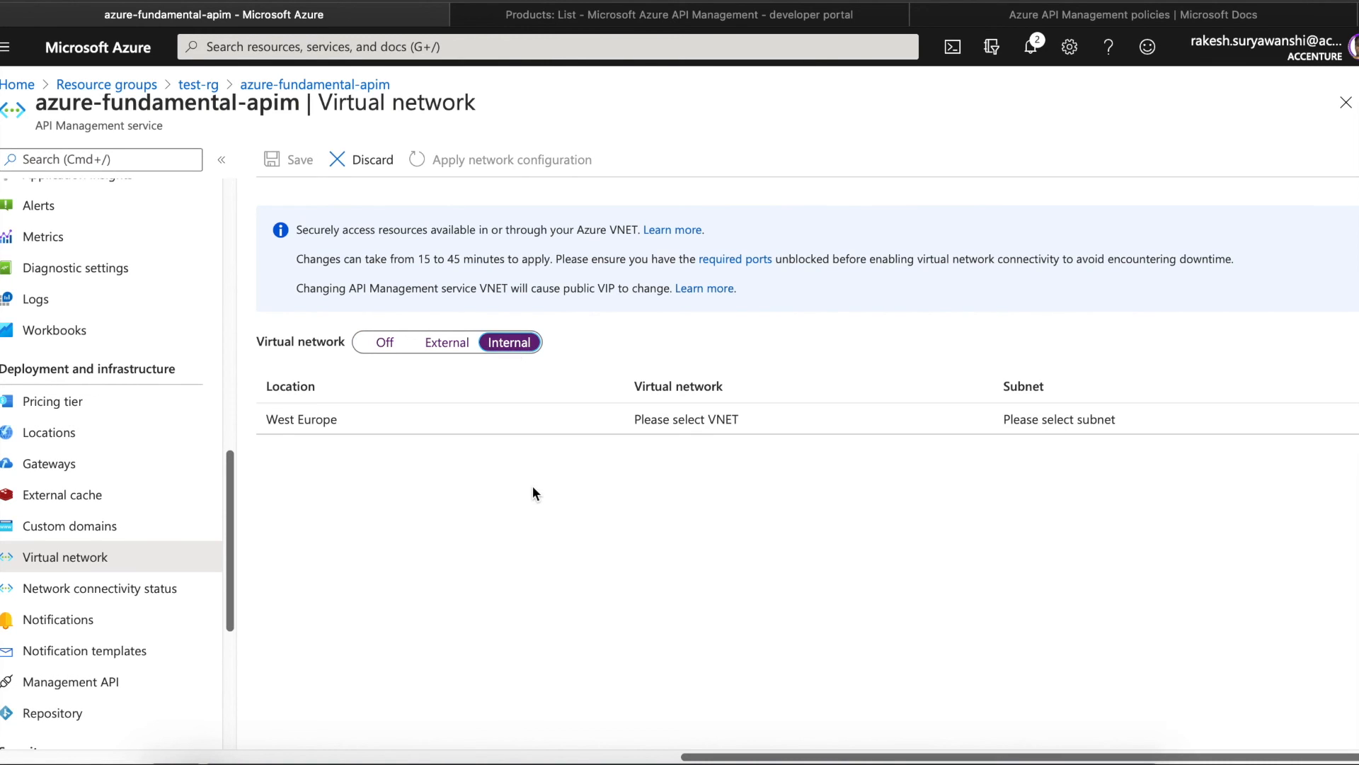
left_click(411, 420)
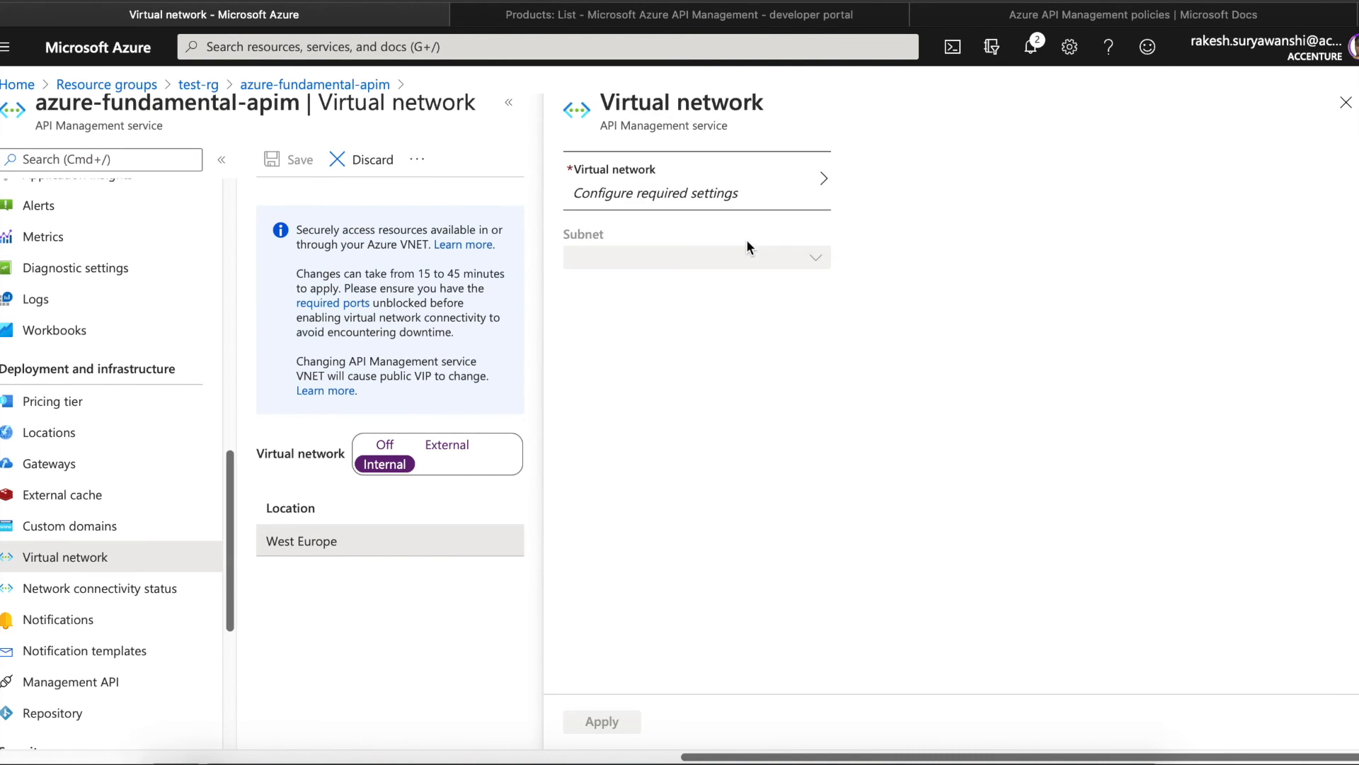
left_click(755, 185)
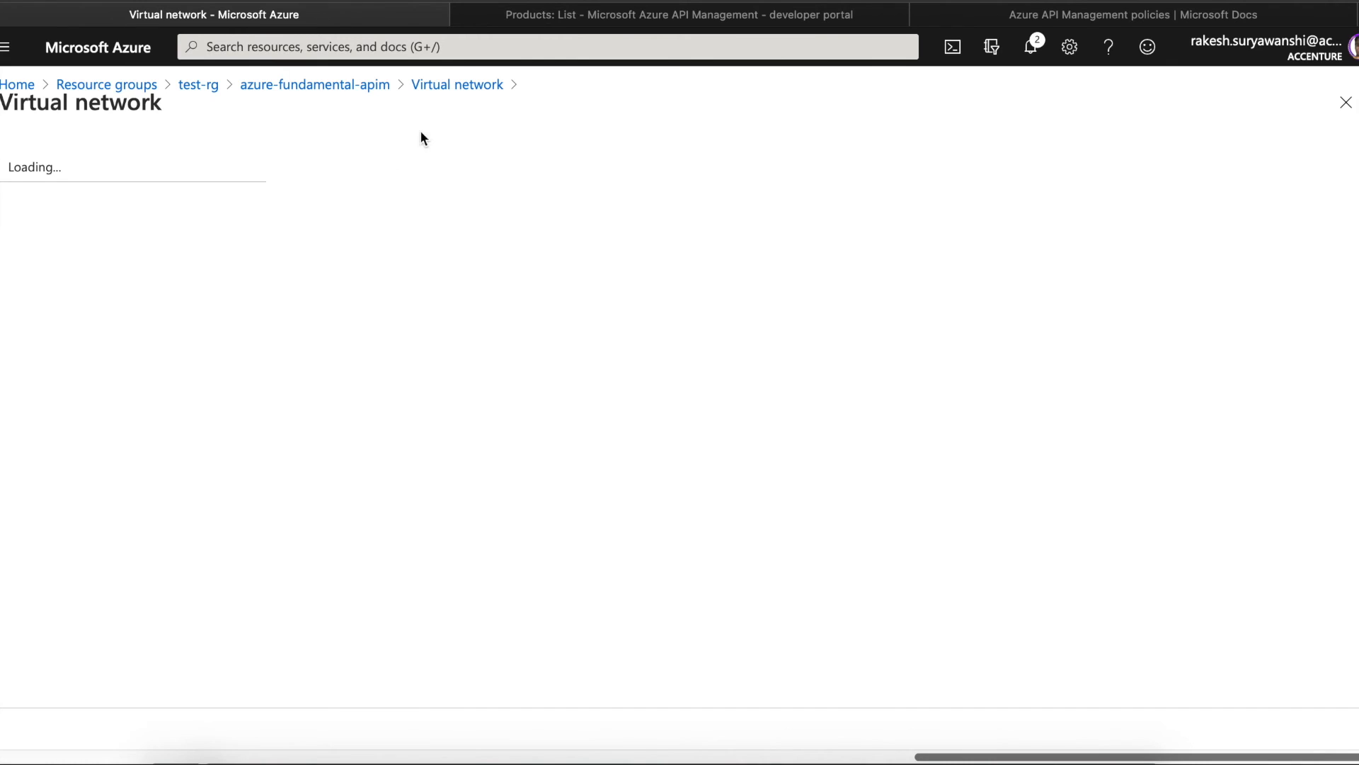
left_click(454, 86)
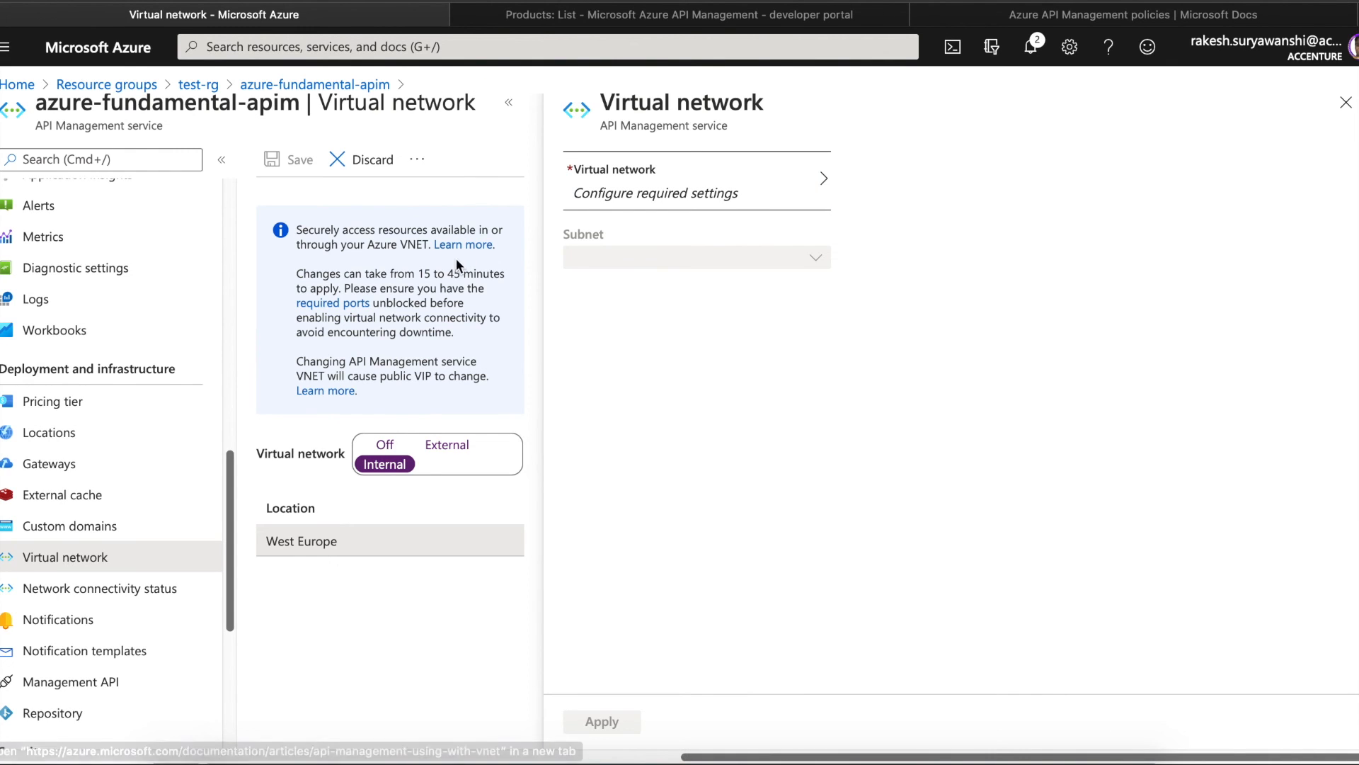
left_click(368, 161)
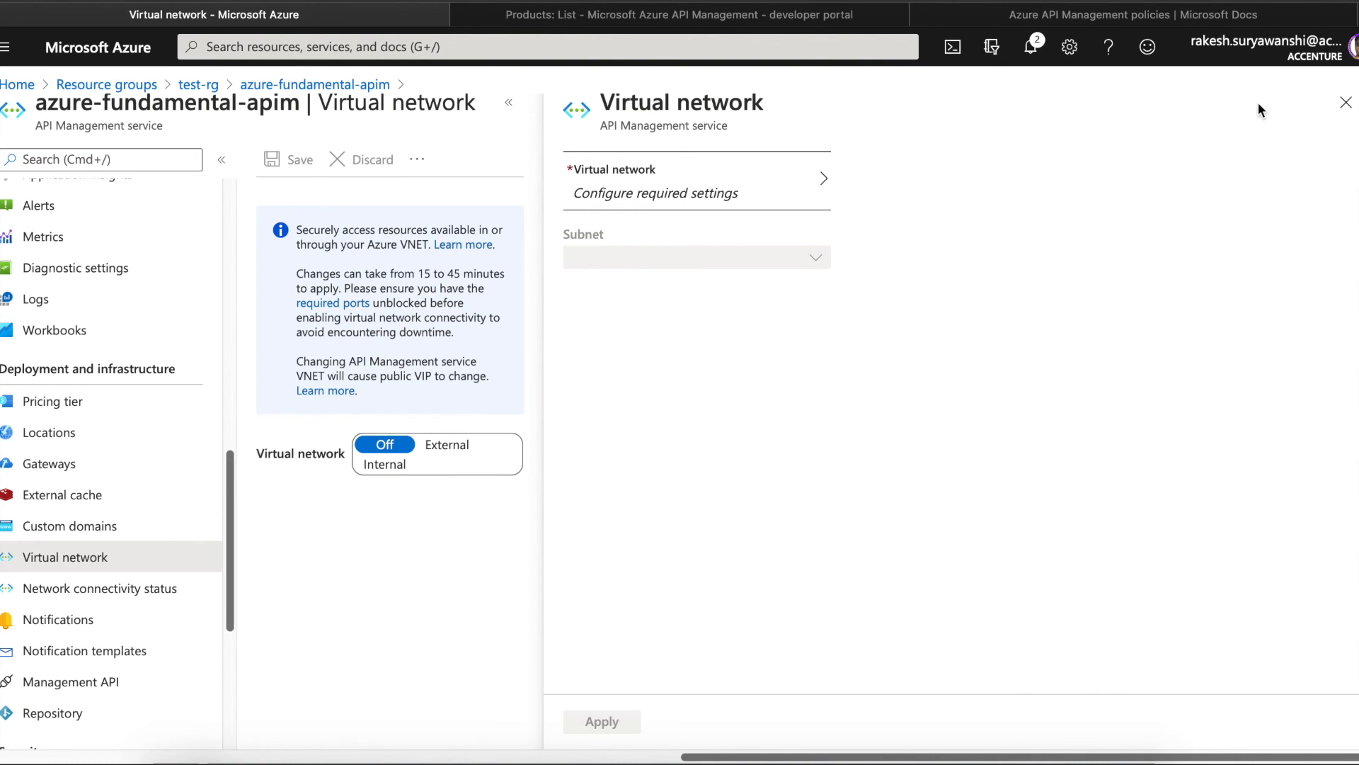
left_click(1346, 103)
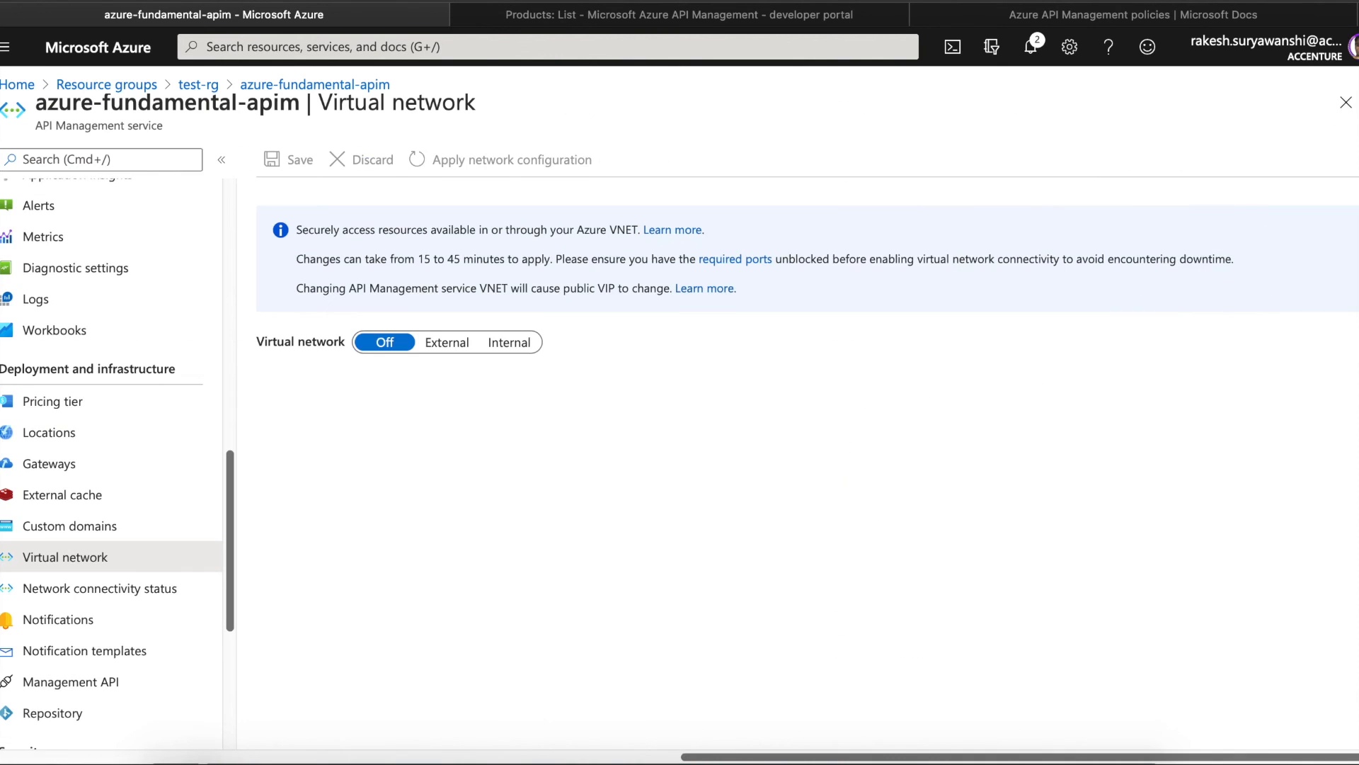
left_click(126, 593)
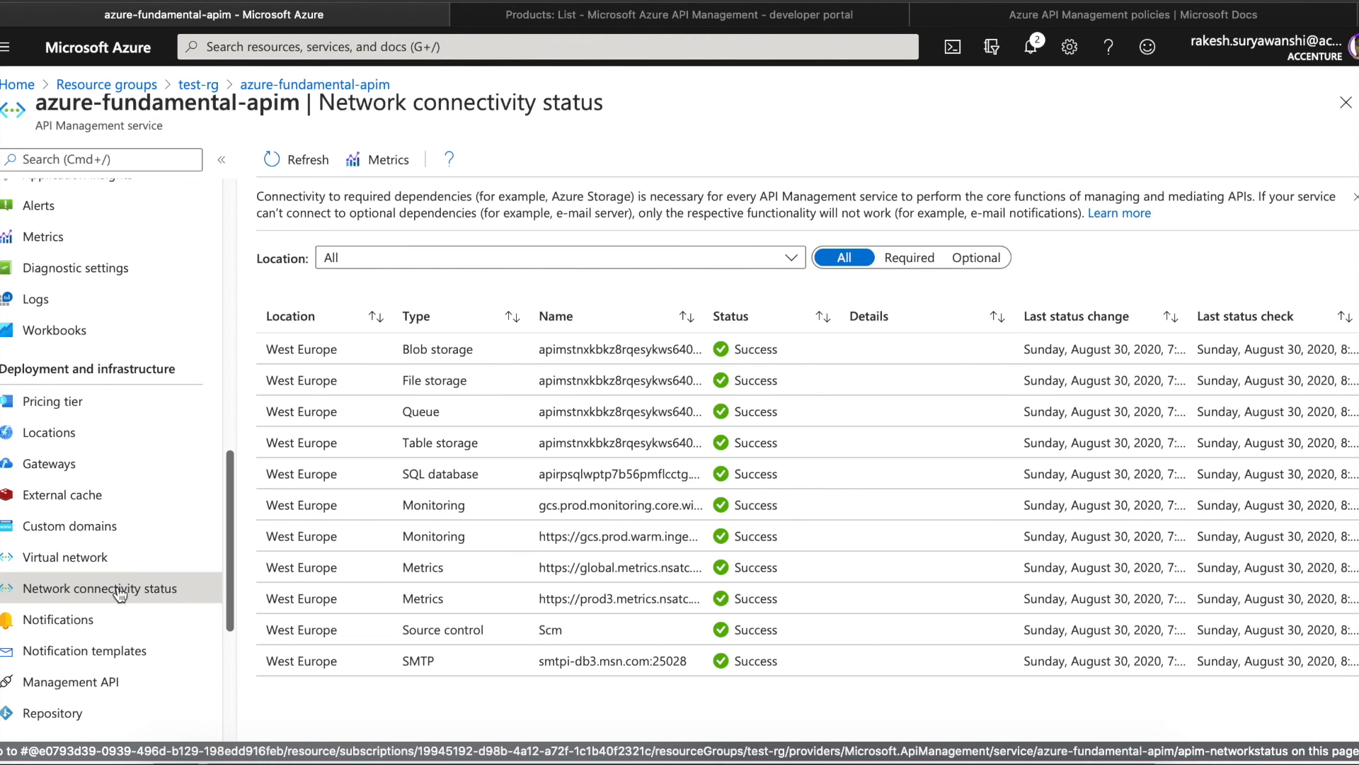
- Browse the Notifications and Notification templates lists, then go to Management API
left_click(106, 627)
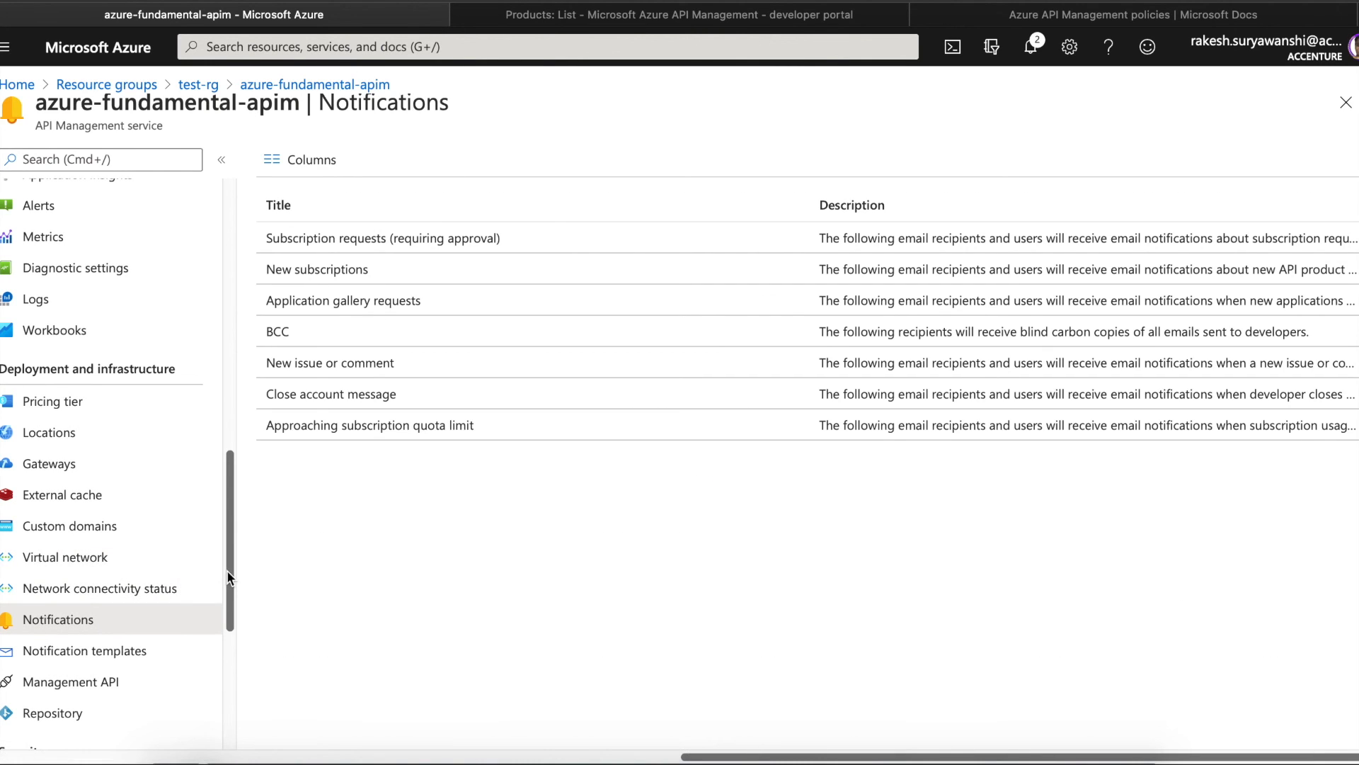
left_click_drag(228, 571, 231, 606)
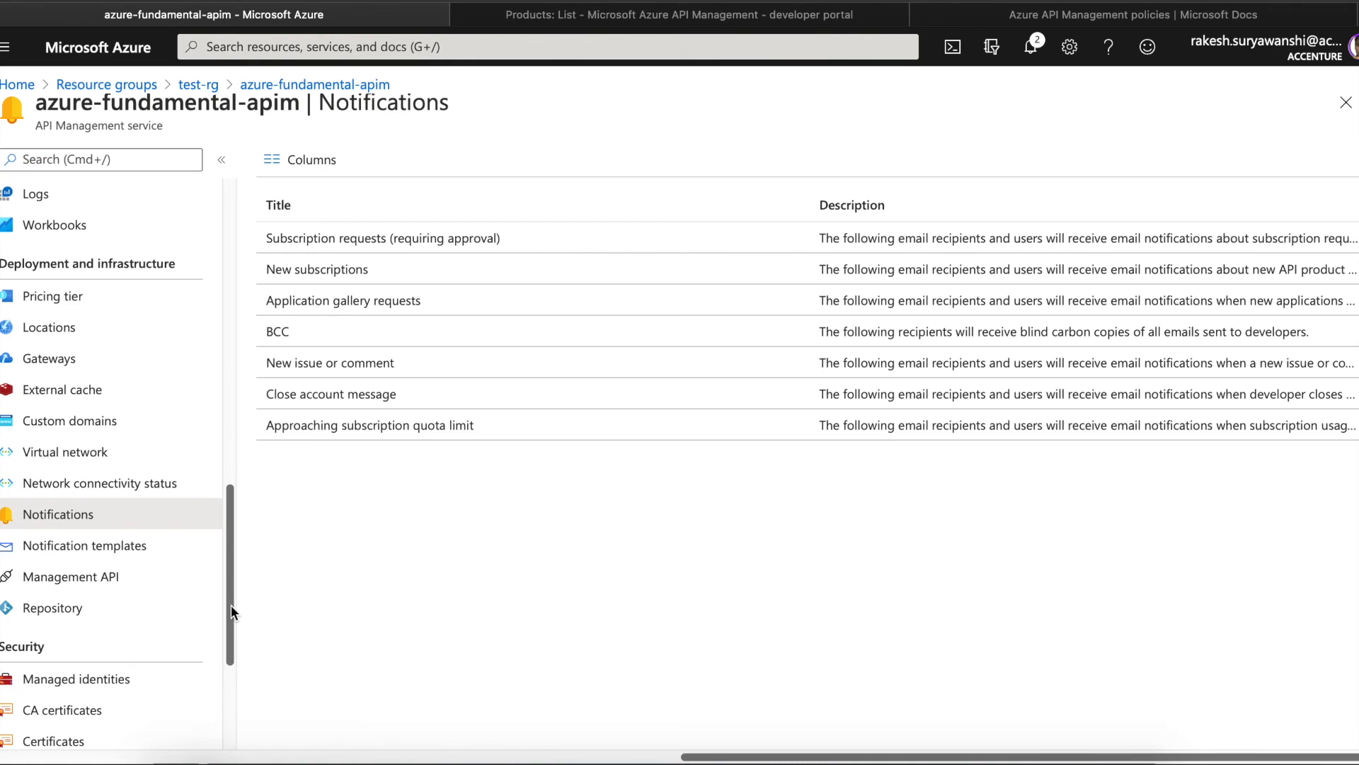
left_click(172, 544)
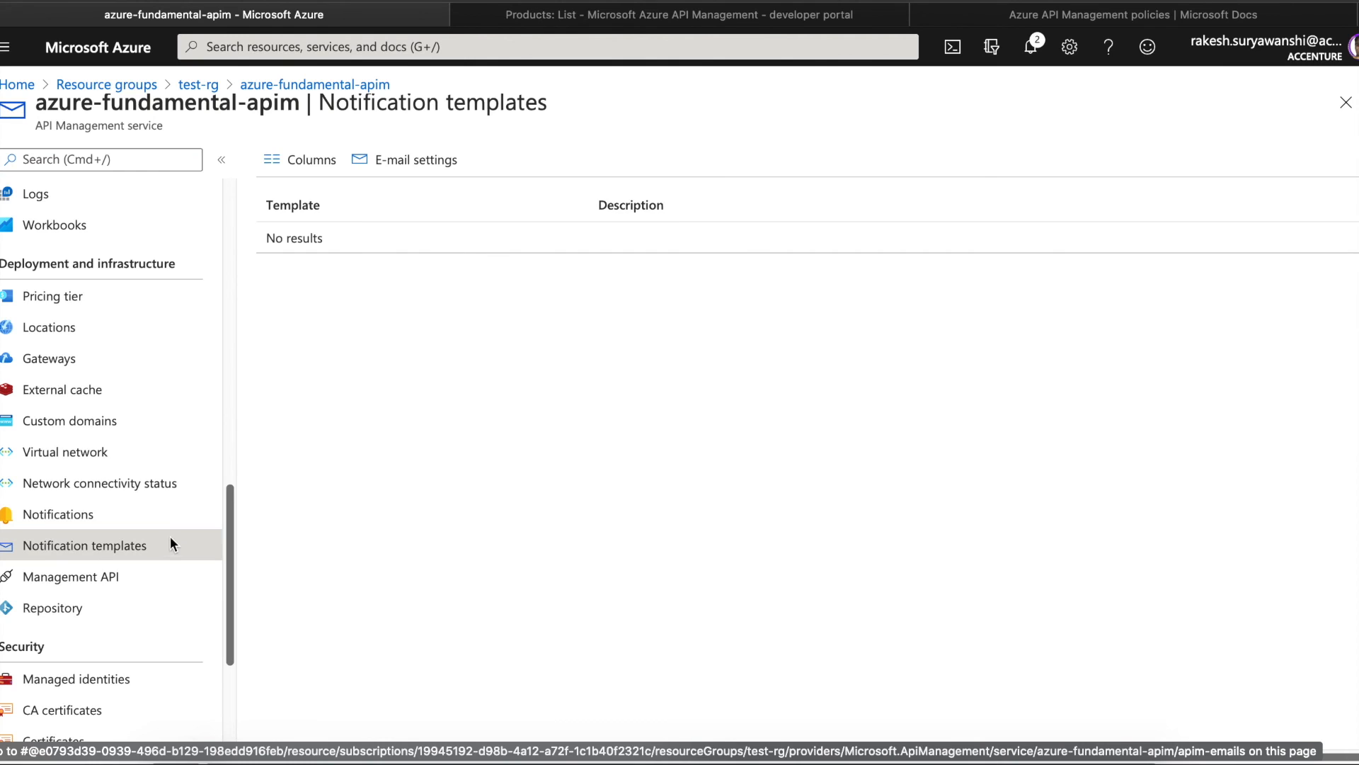
left_click(136, 585)
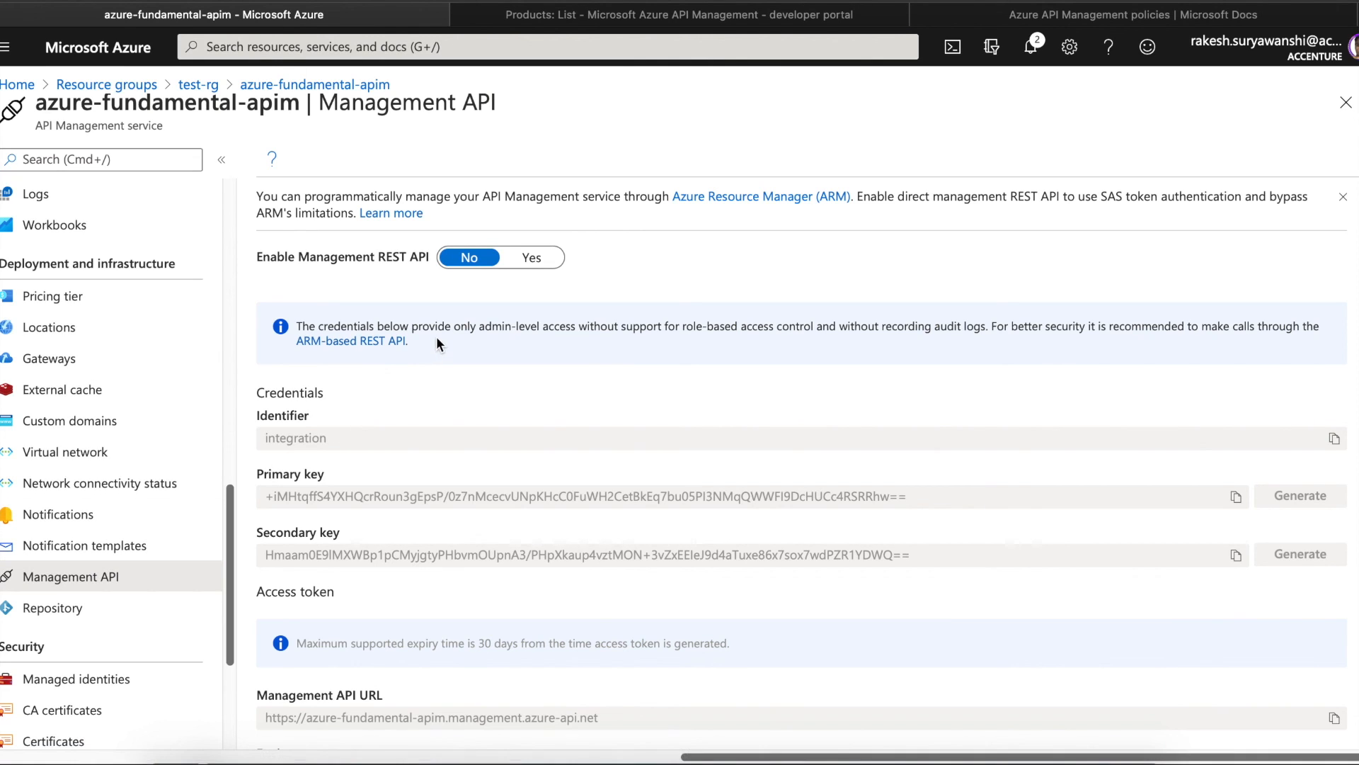
- Enable the Management REST API and select its integration identifier and primary key values
left_click(532, 260)
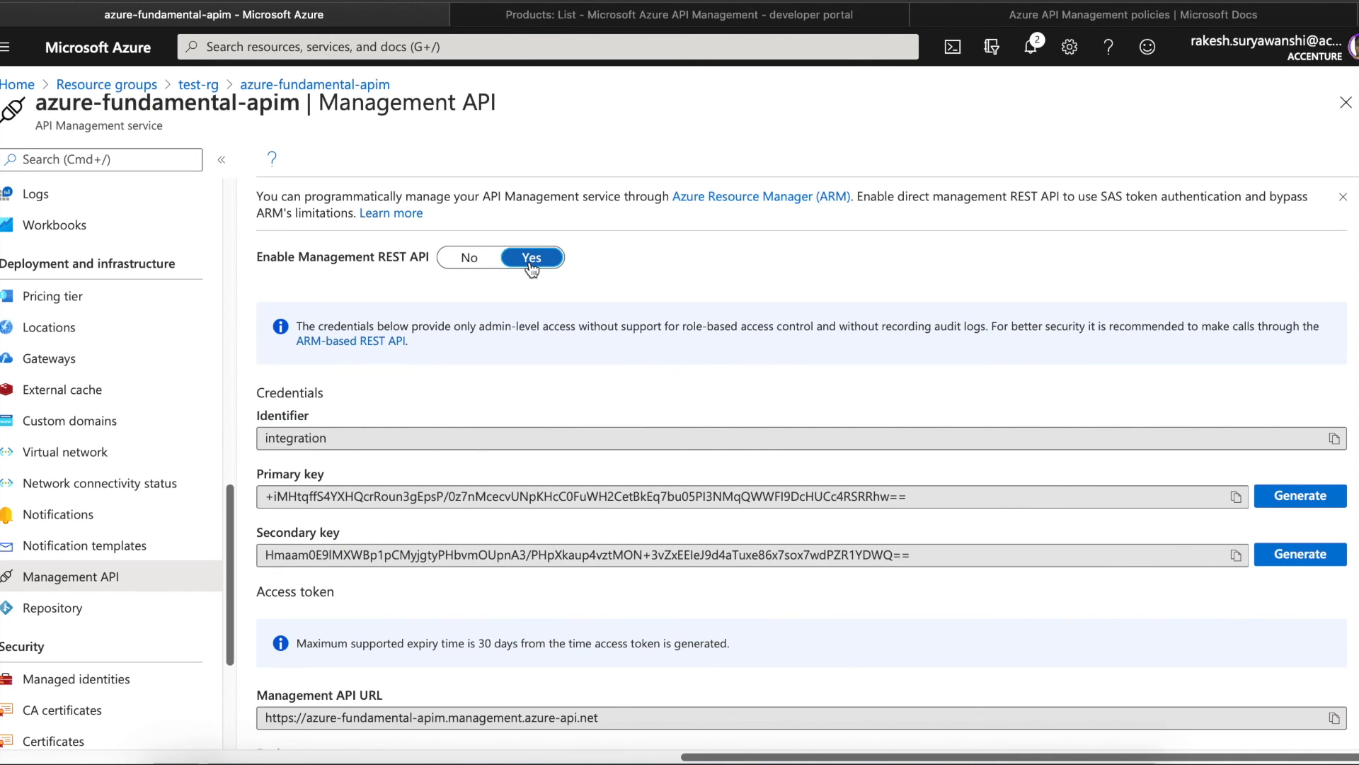
left_click_drag(337, 440, 251, 429)
left_click(304, 443)
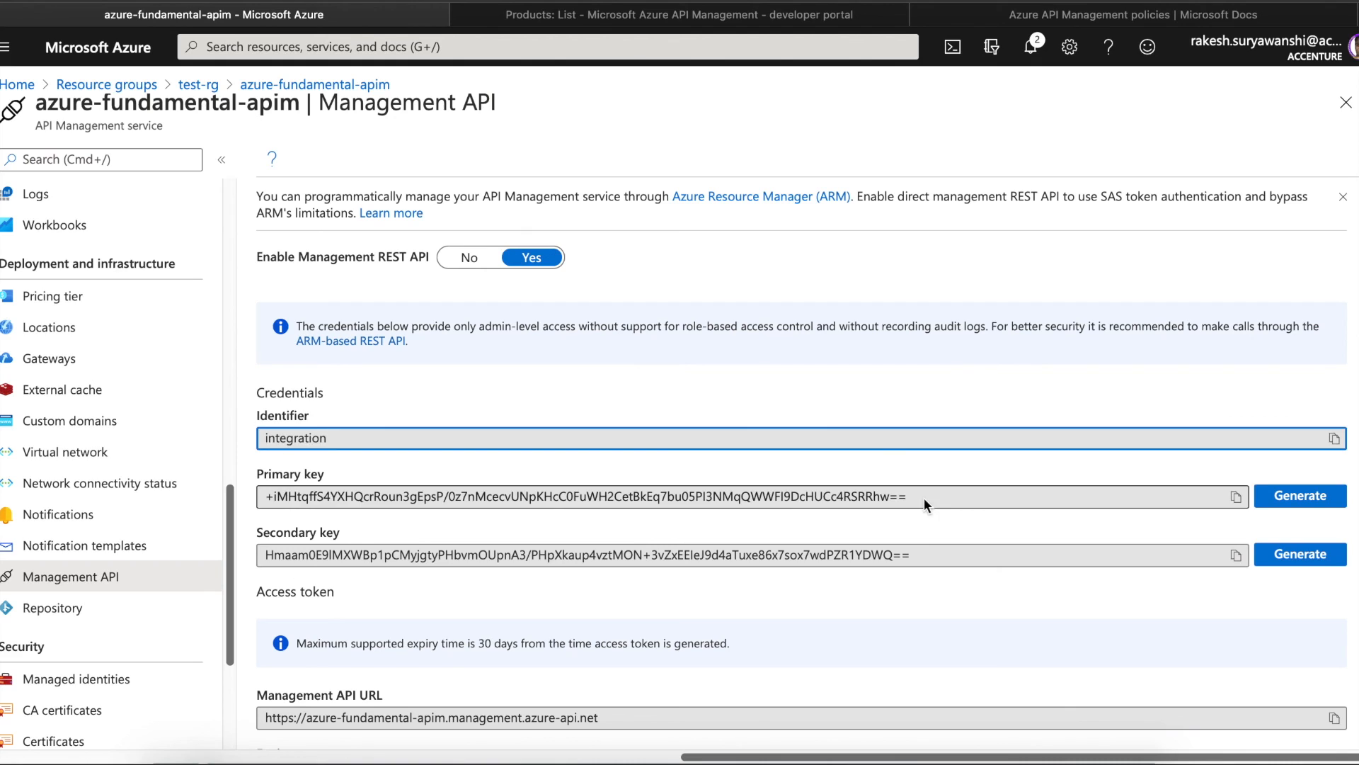
left_click_drag(924, 498, 584, 467)
left_click(299, 439)
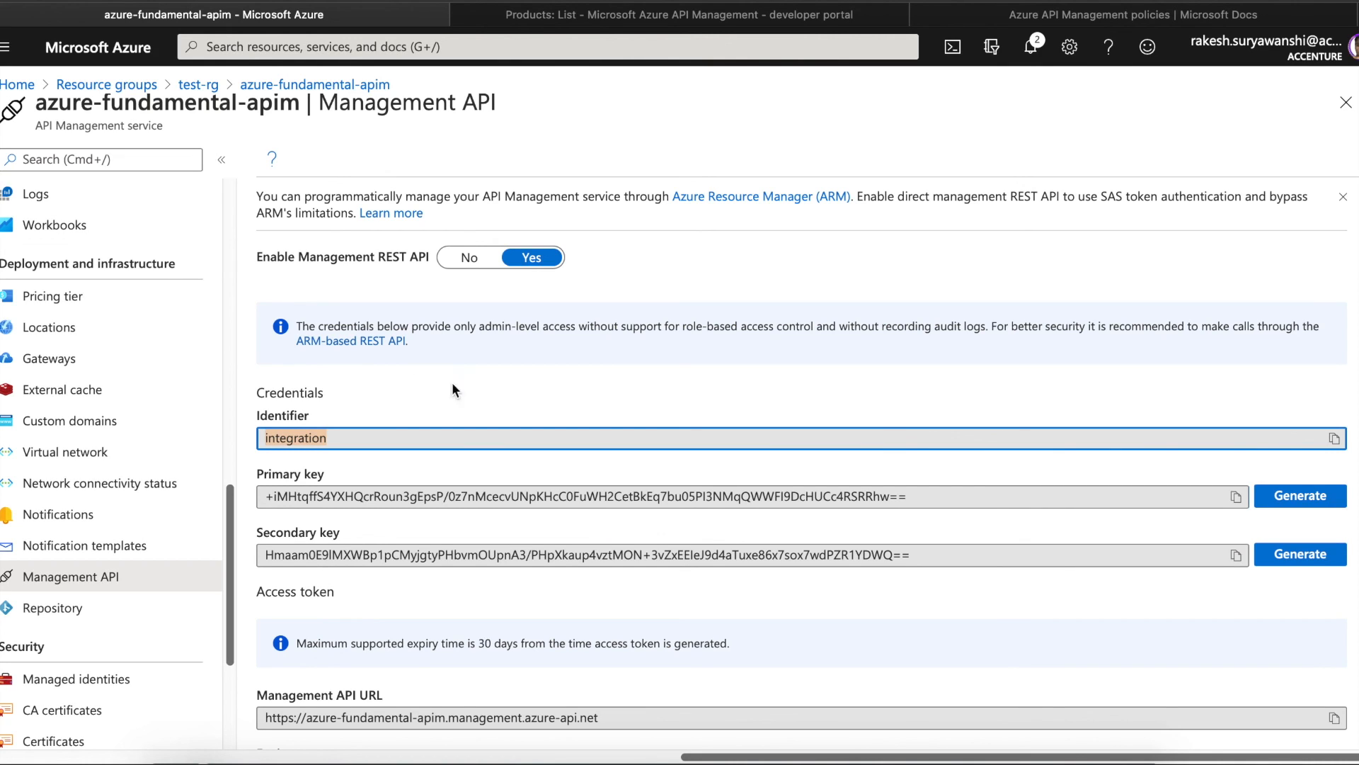
left_click(919, 500)
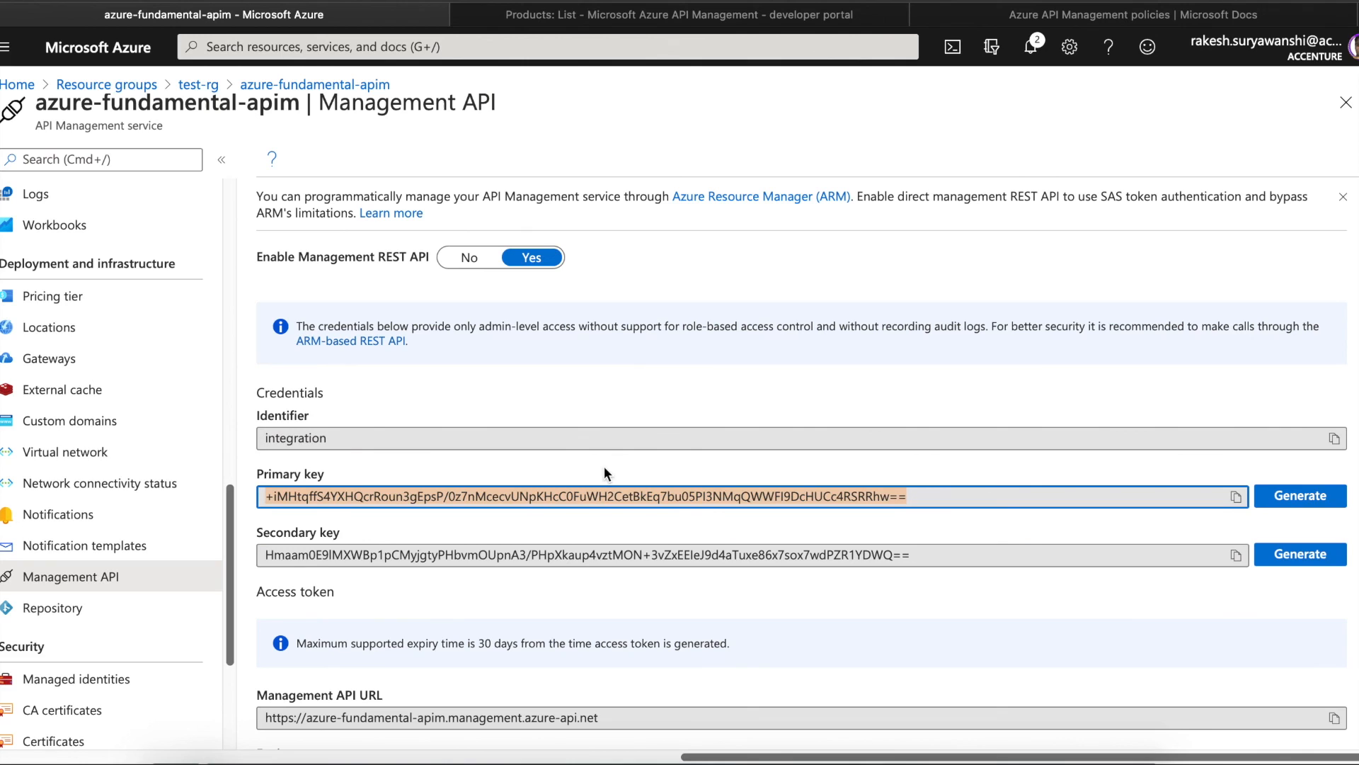
left_click(301, 437)
double_click(300, 437)
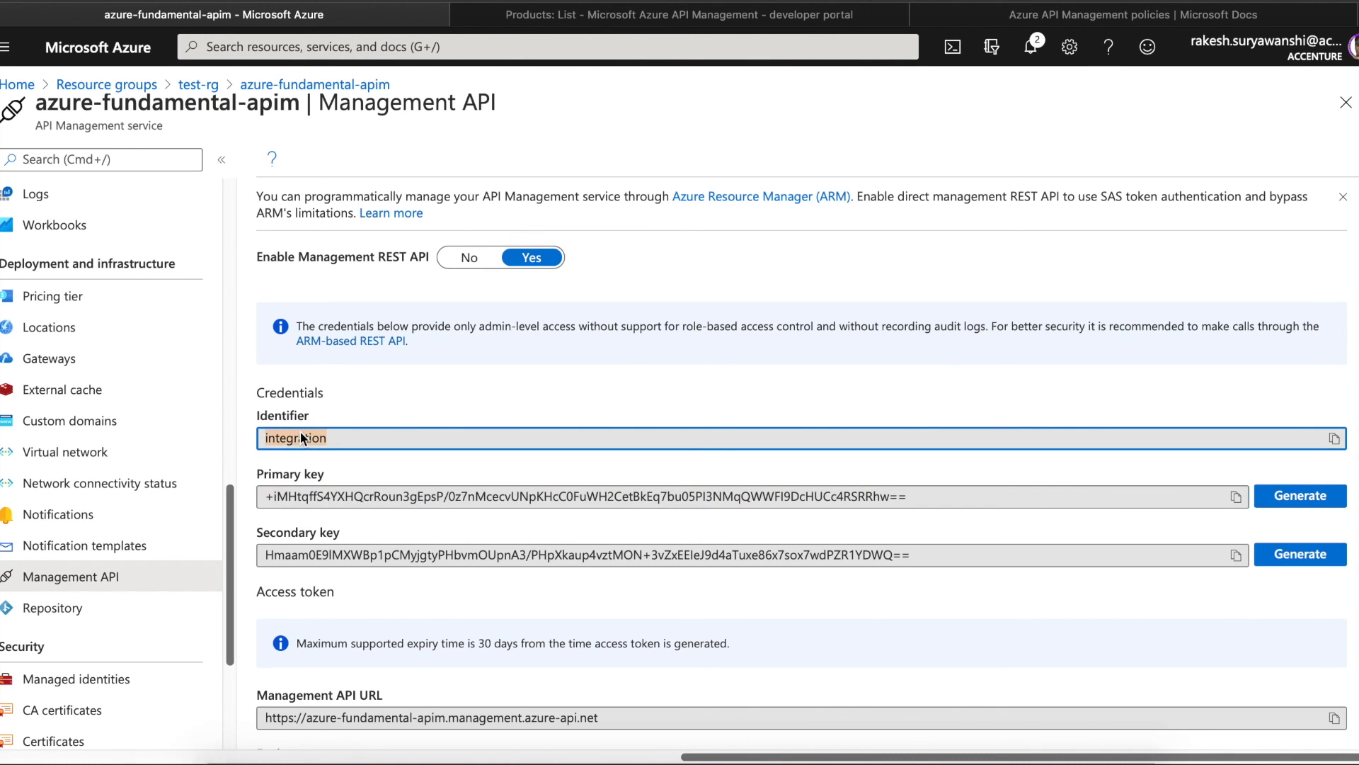
left_click(1356, 454)
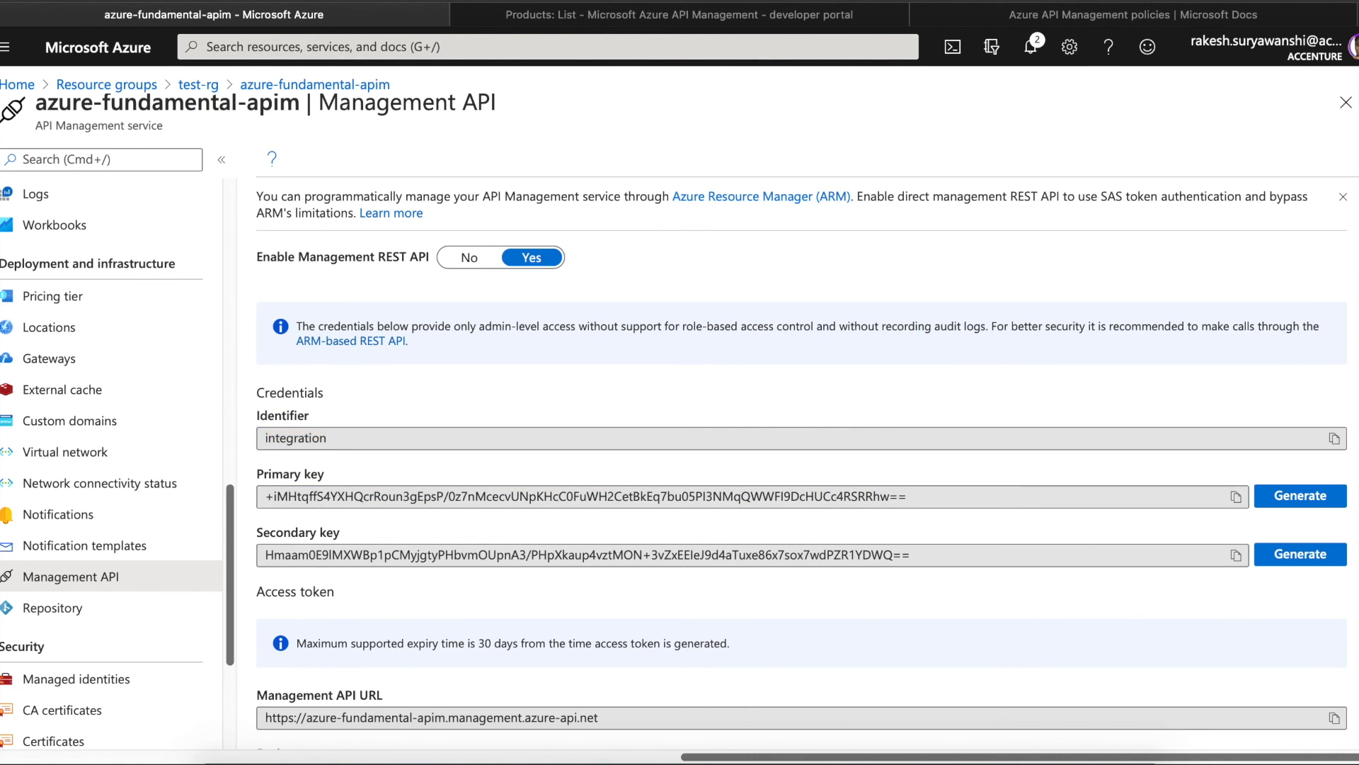
- Generate and copy a primary-key access token, then open the ARM-based REST API docs
scroll(1355, 453, "down", 2)
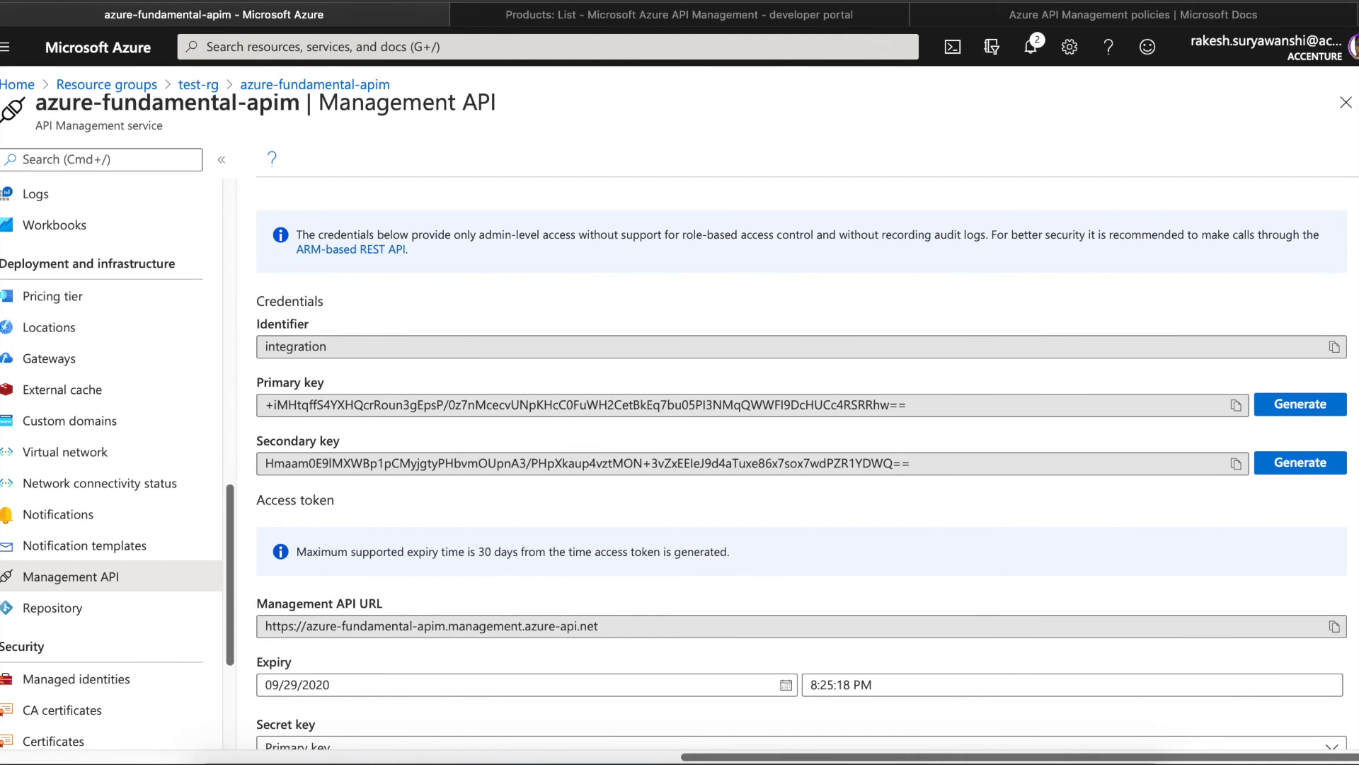
scroll(801, 464, "down", 2)
left_click(1312, 690)
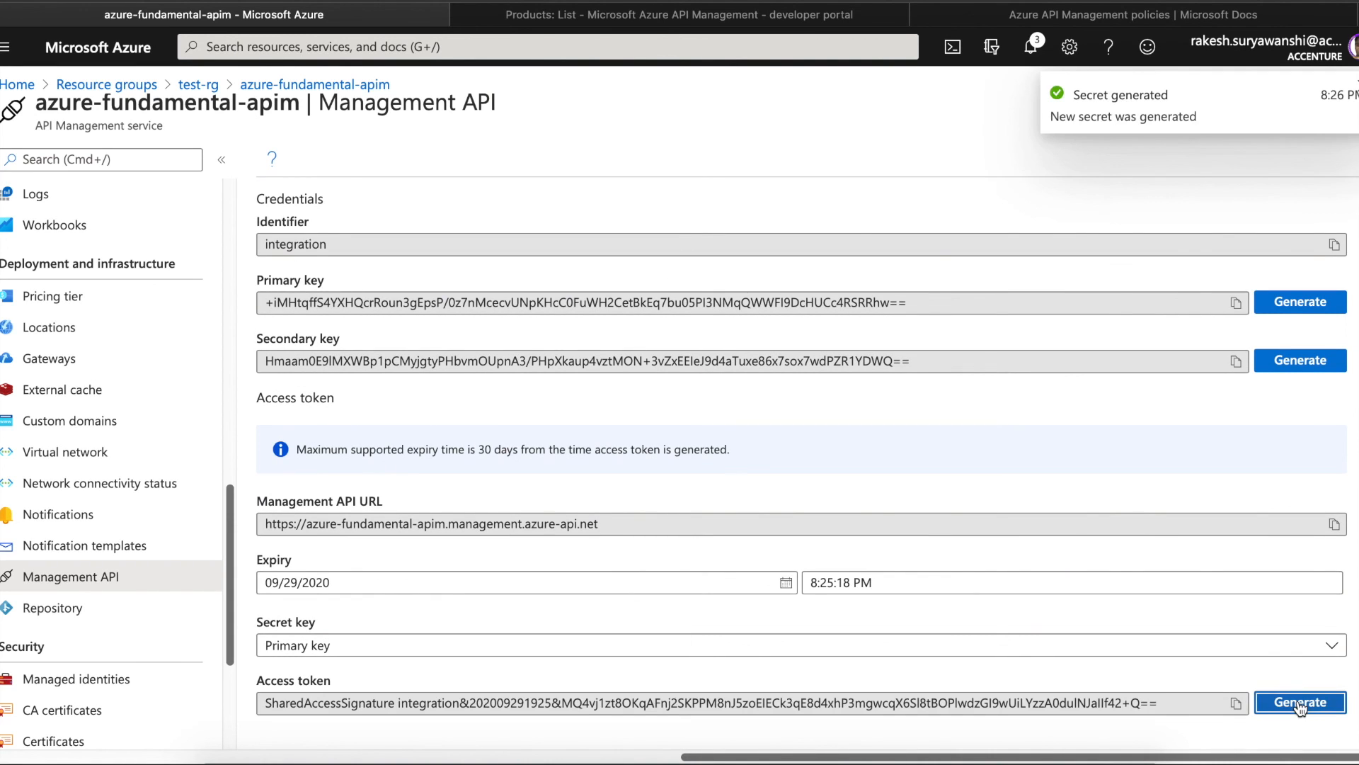
scroll(801, 464, "up", 2)
scroll(801, 464, "down", 2)
left_click(1236, 703)
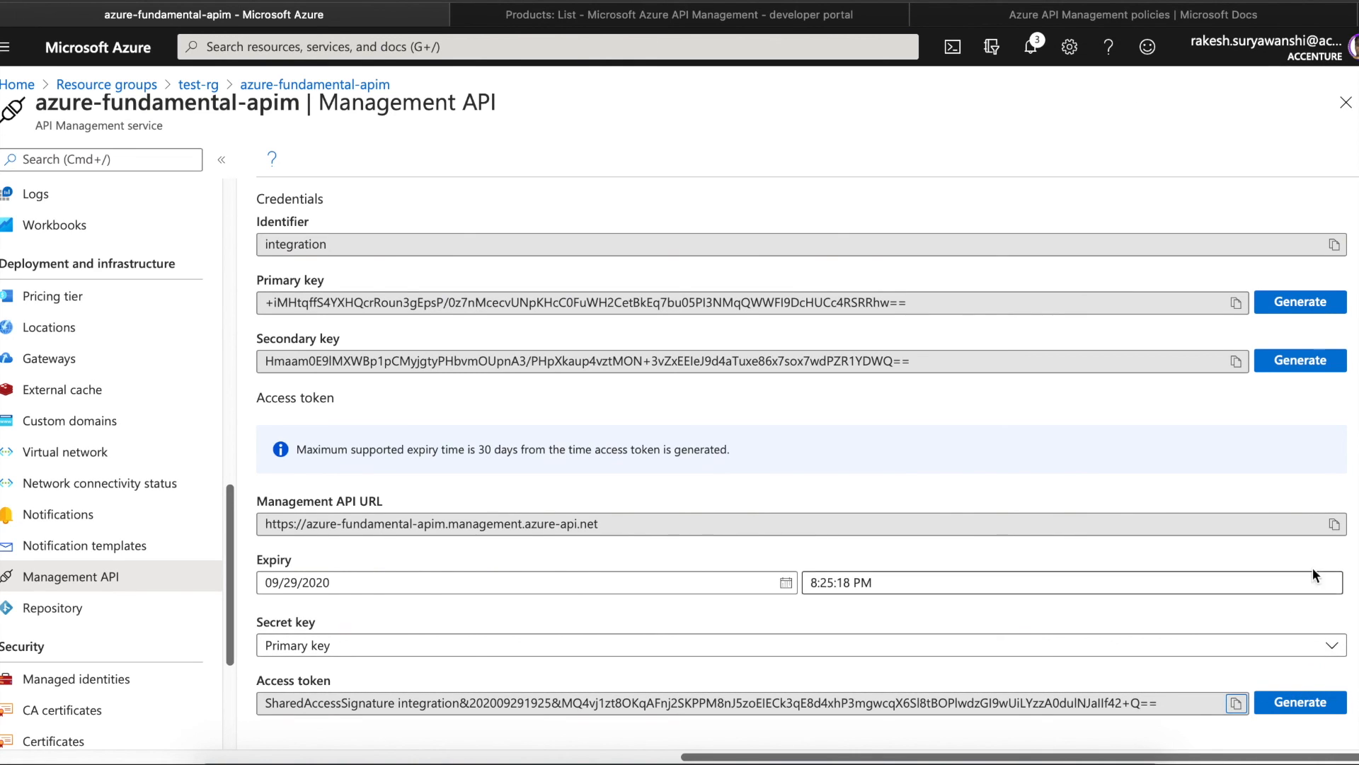
scroll(397, 346, "up", 3)
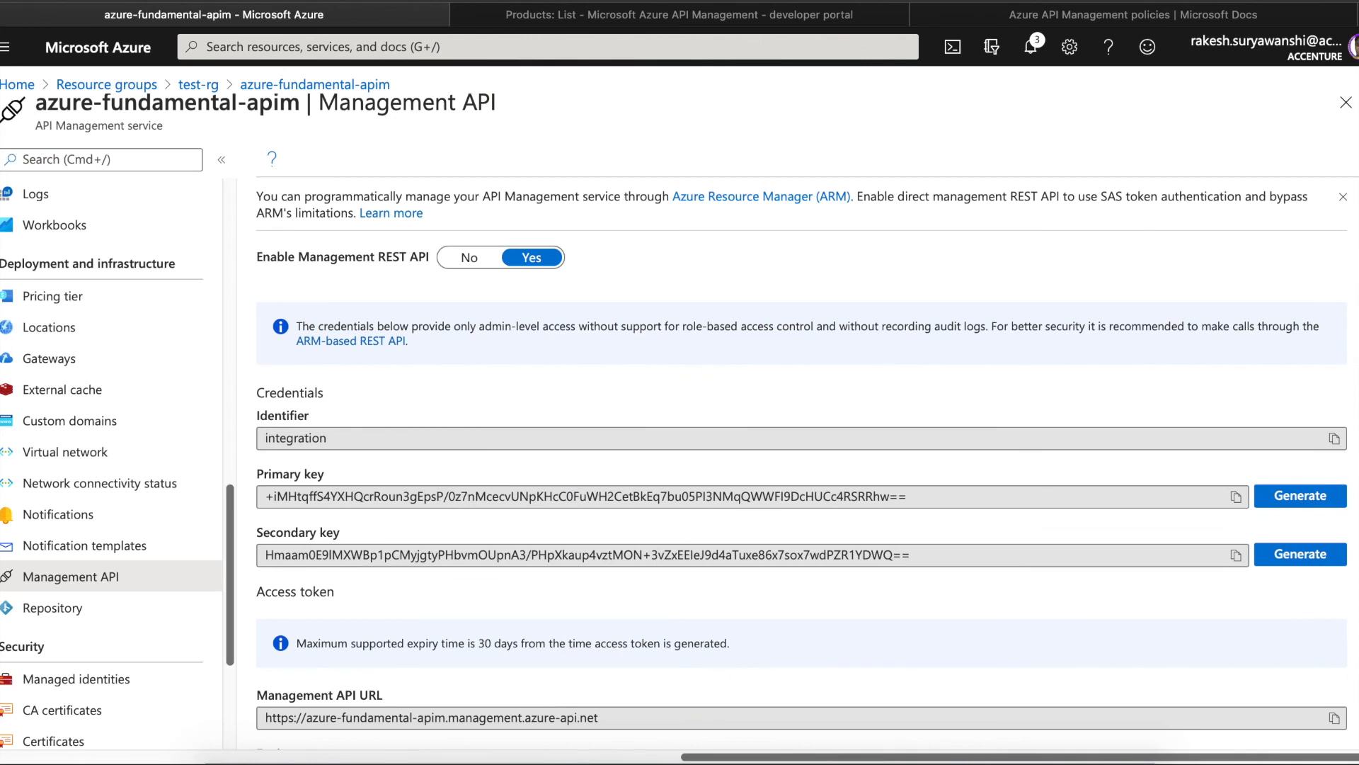
left_click(392, 344, "super")
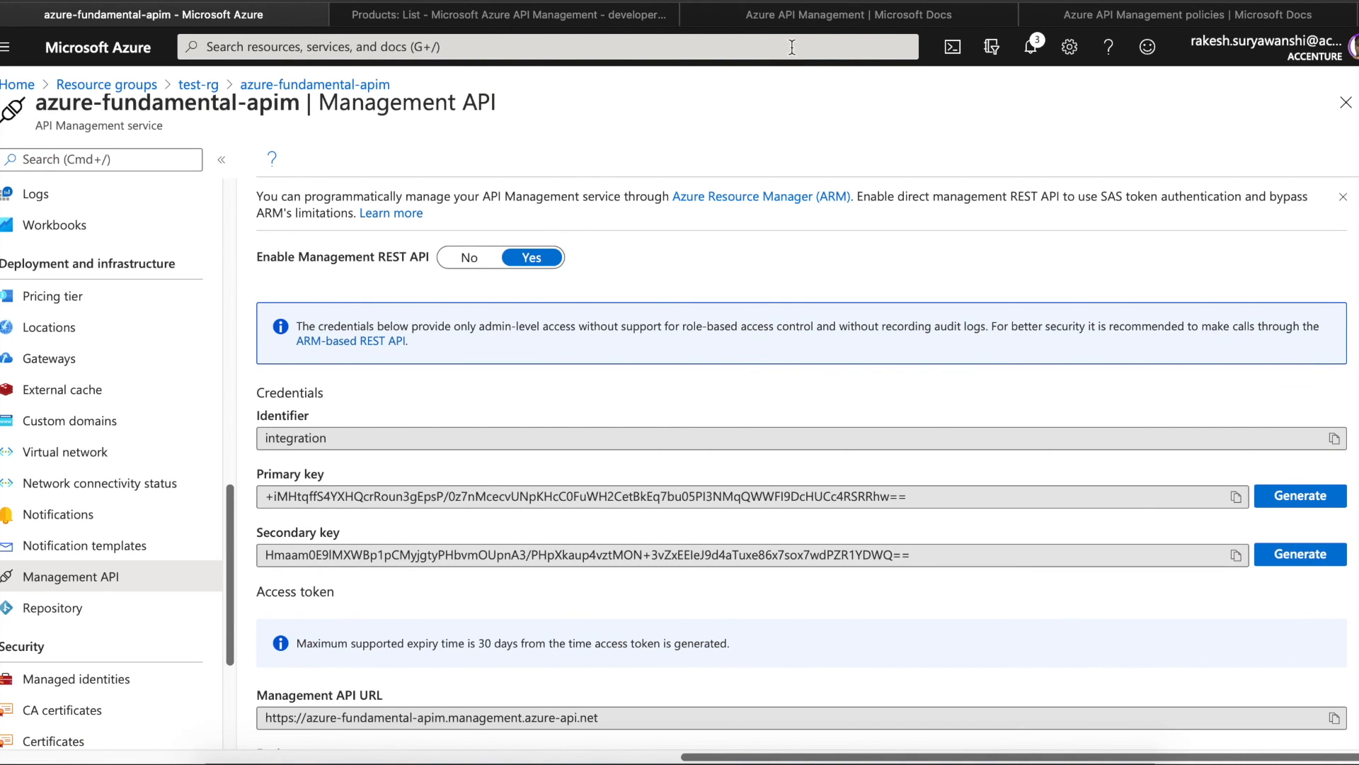
- Switch to the API Management docs tab and open the API Product operations reference
left_click(796, 19)
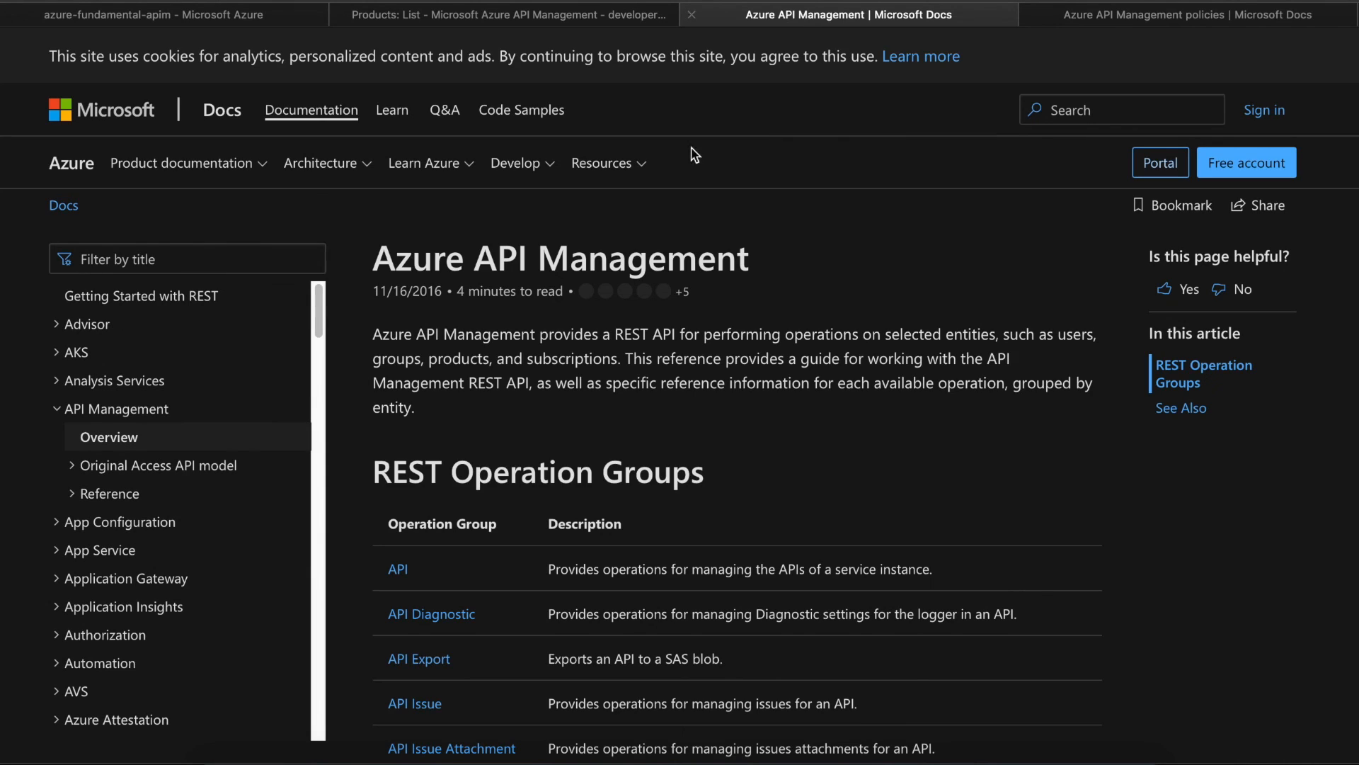
mouse_move(1147, 4)
scroll(737, 397, "down", 10)
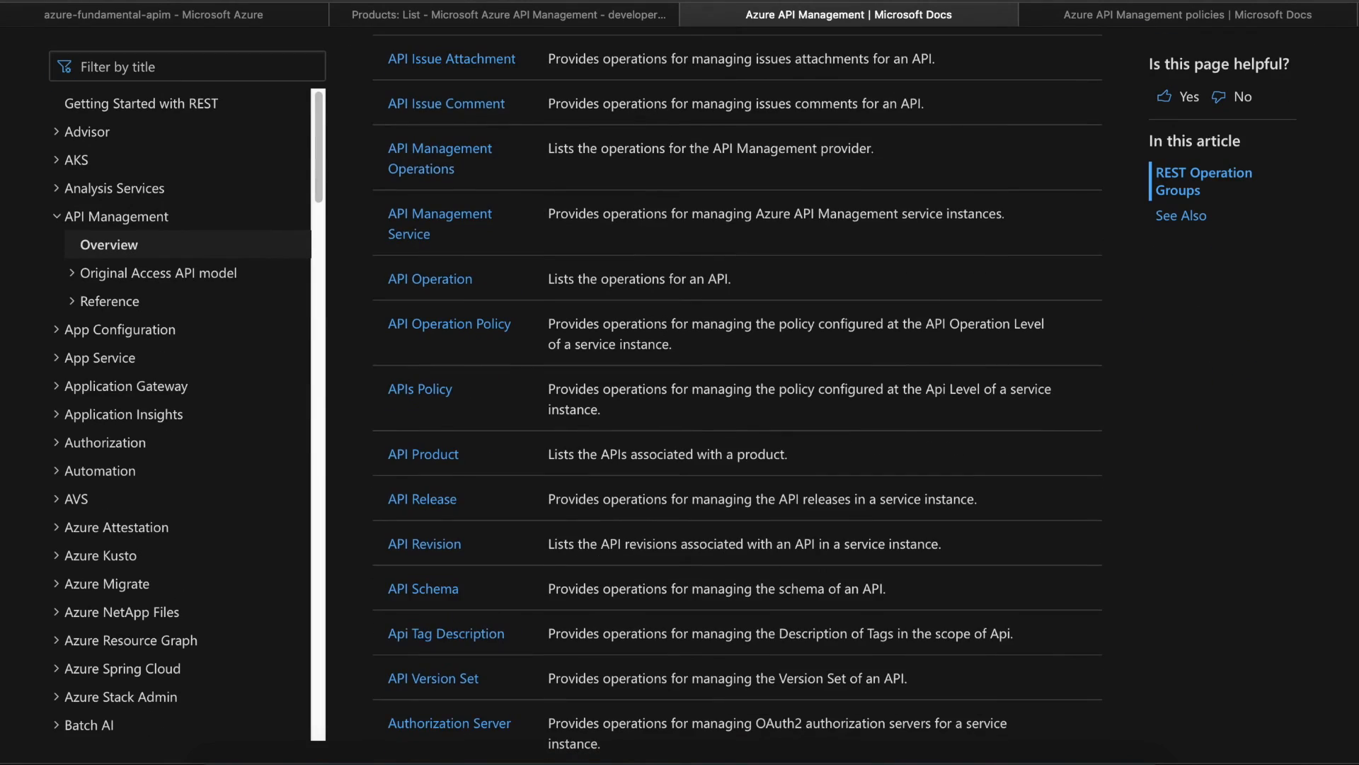
scroll(737, 397, "down", 7)
scroll(737, 397, "up", 9)
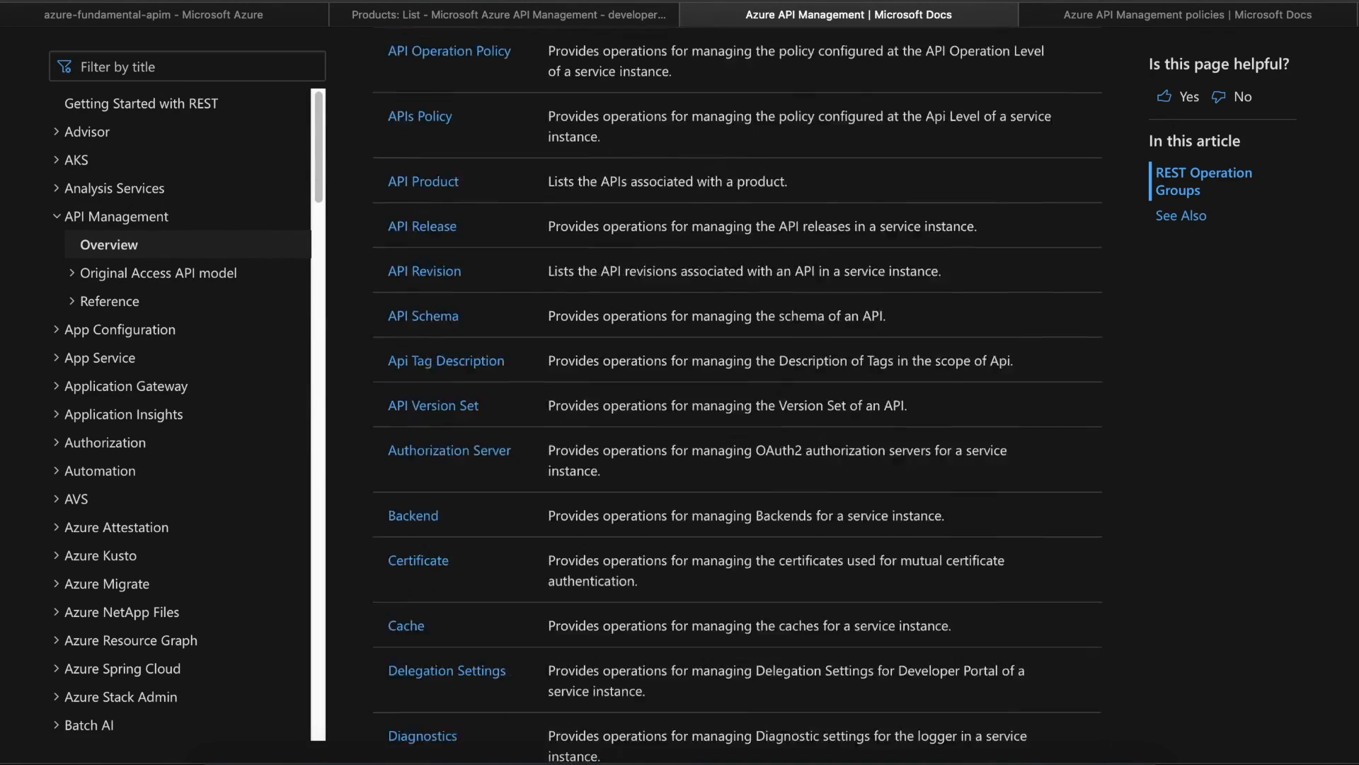
scroll(515, 568, "down", 1)
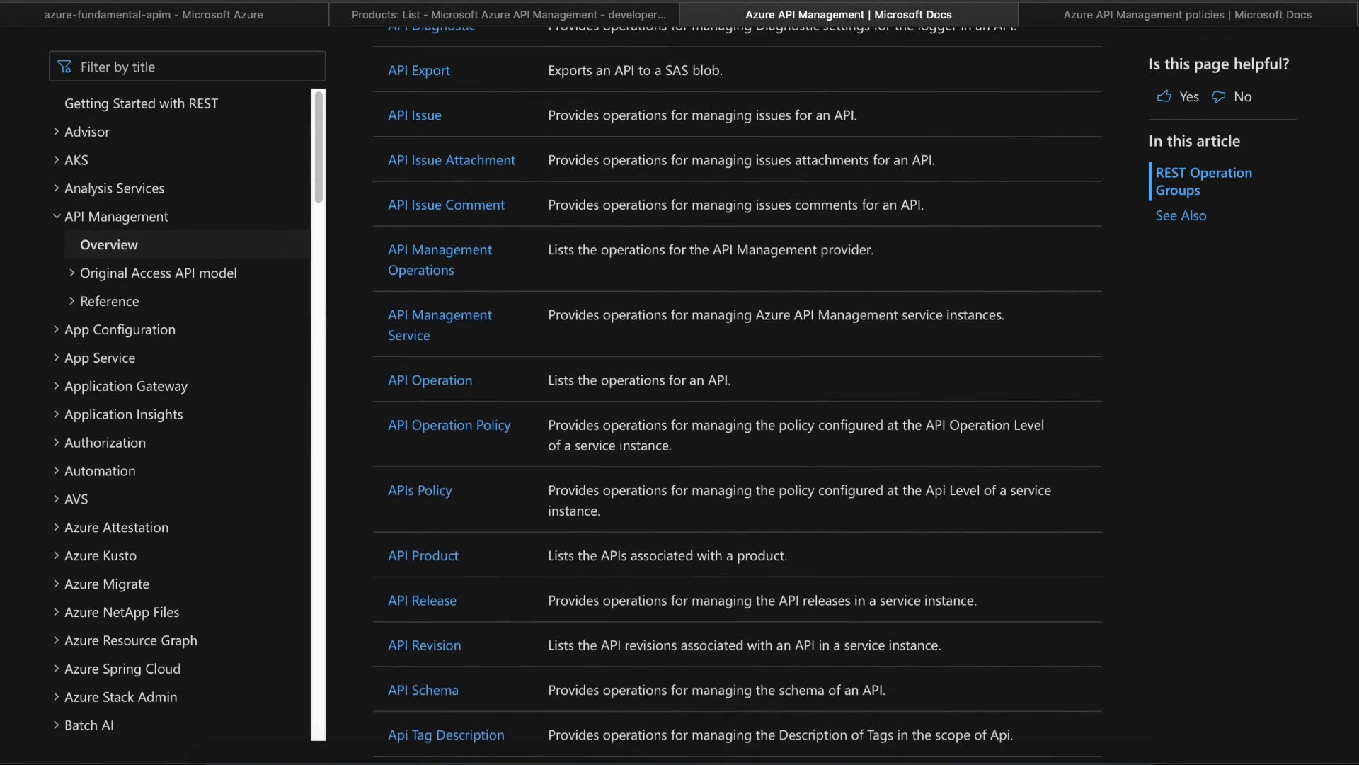
left_click(428, 559)
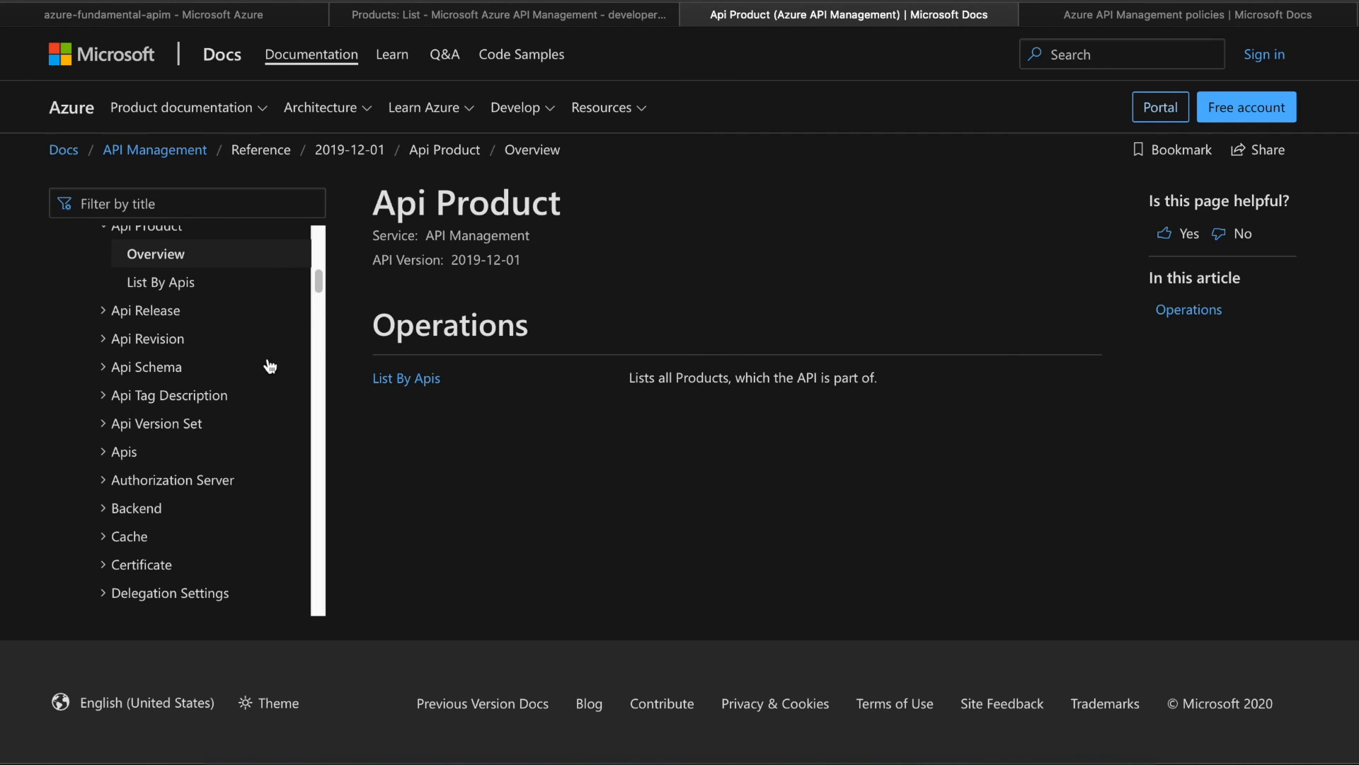
- Expand Api and Group, view Create Or Update, then Group Get, and start Try It
left_click_drag(320, 282, 320, 269)
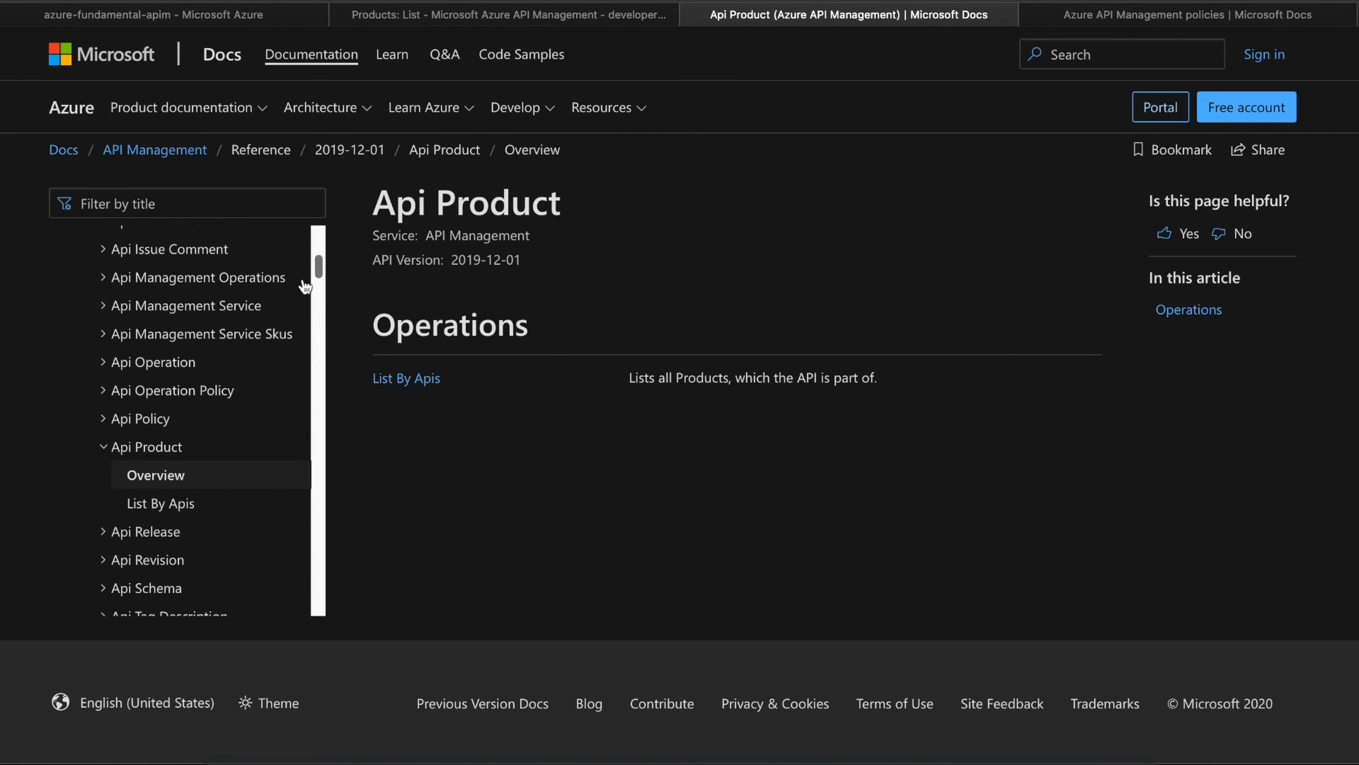
left_click_drag(319, 266, 322, 260)
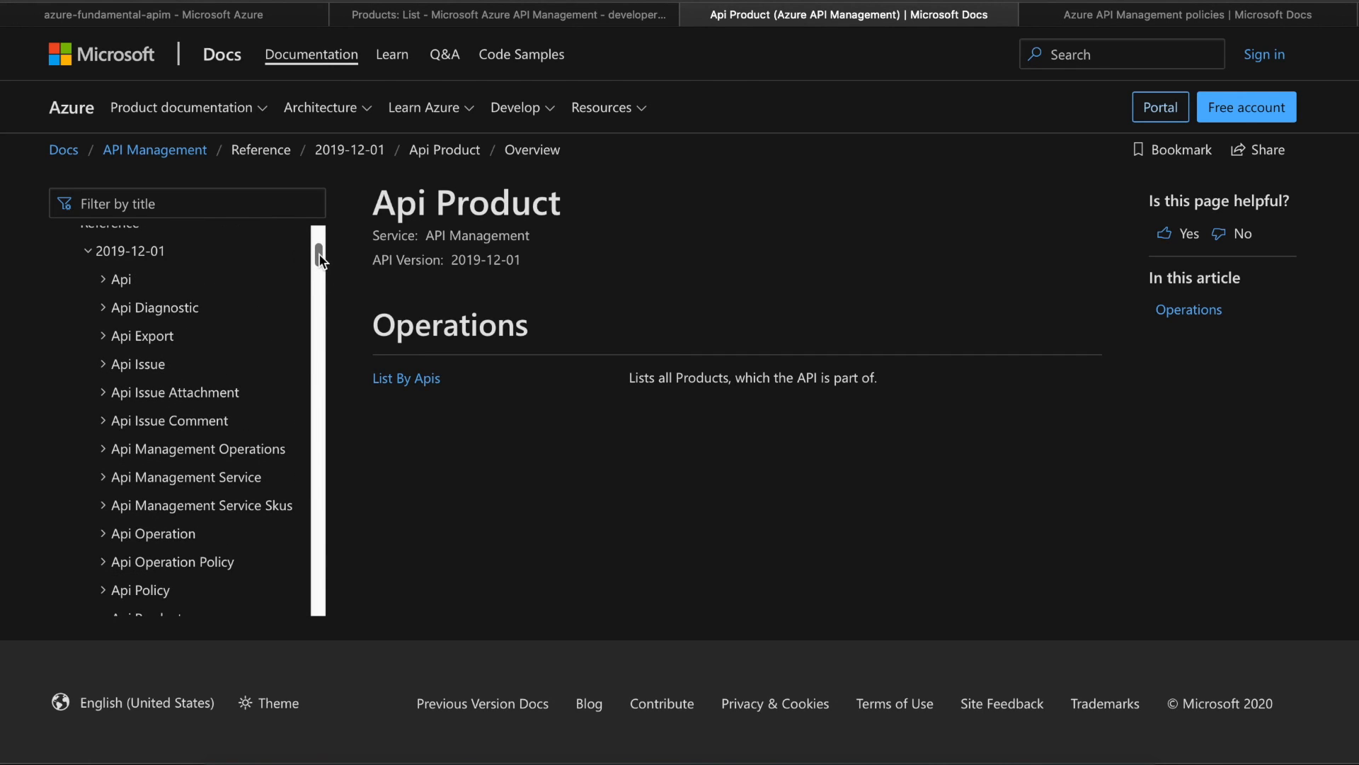
left_click(112, 282)
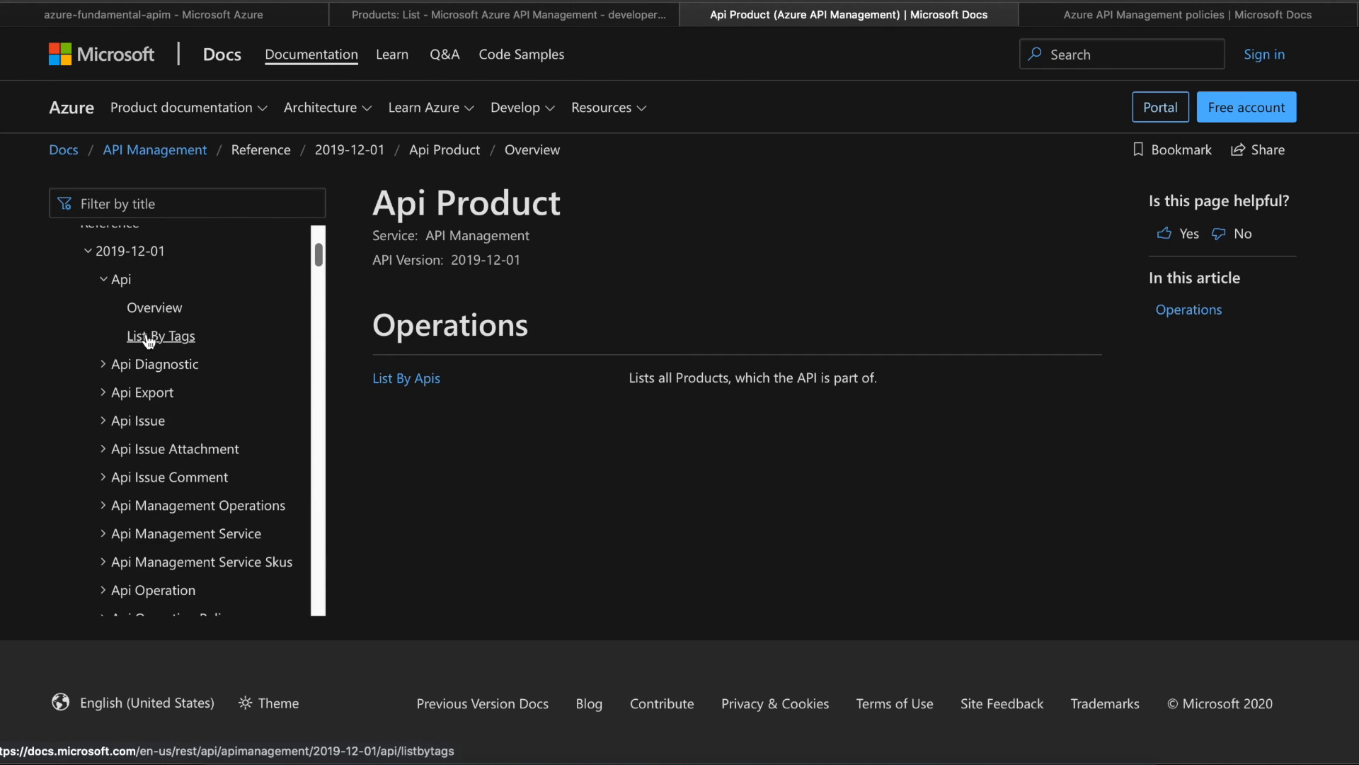
left_click_drag(317, 252, 316, 303)
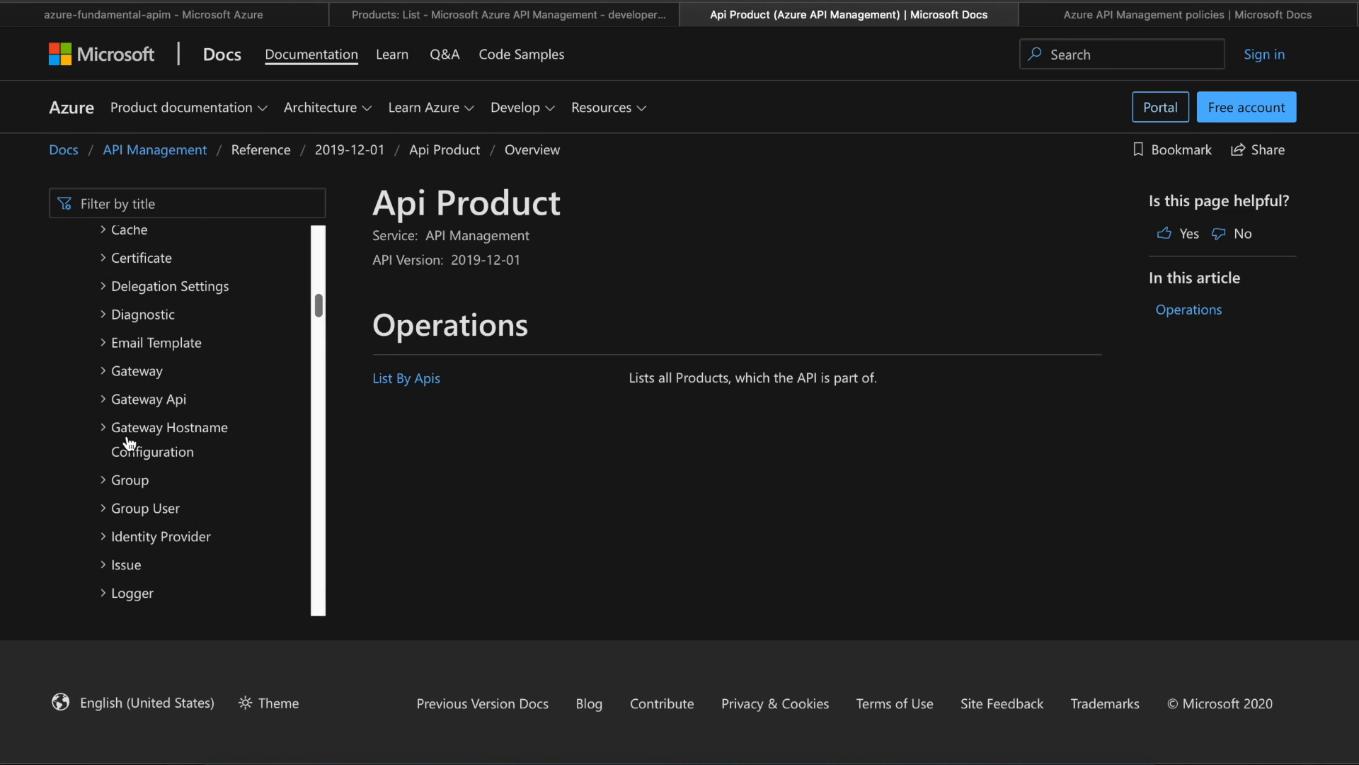
left_click(115, 481)
left_click(150, 540)
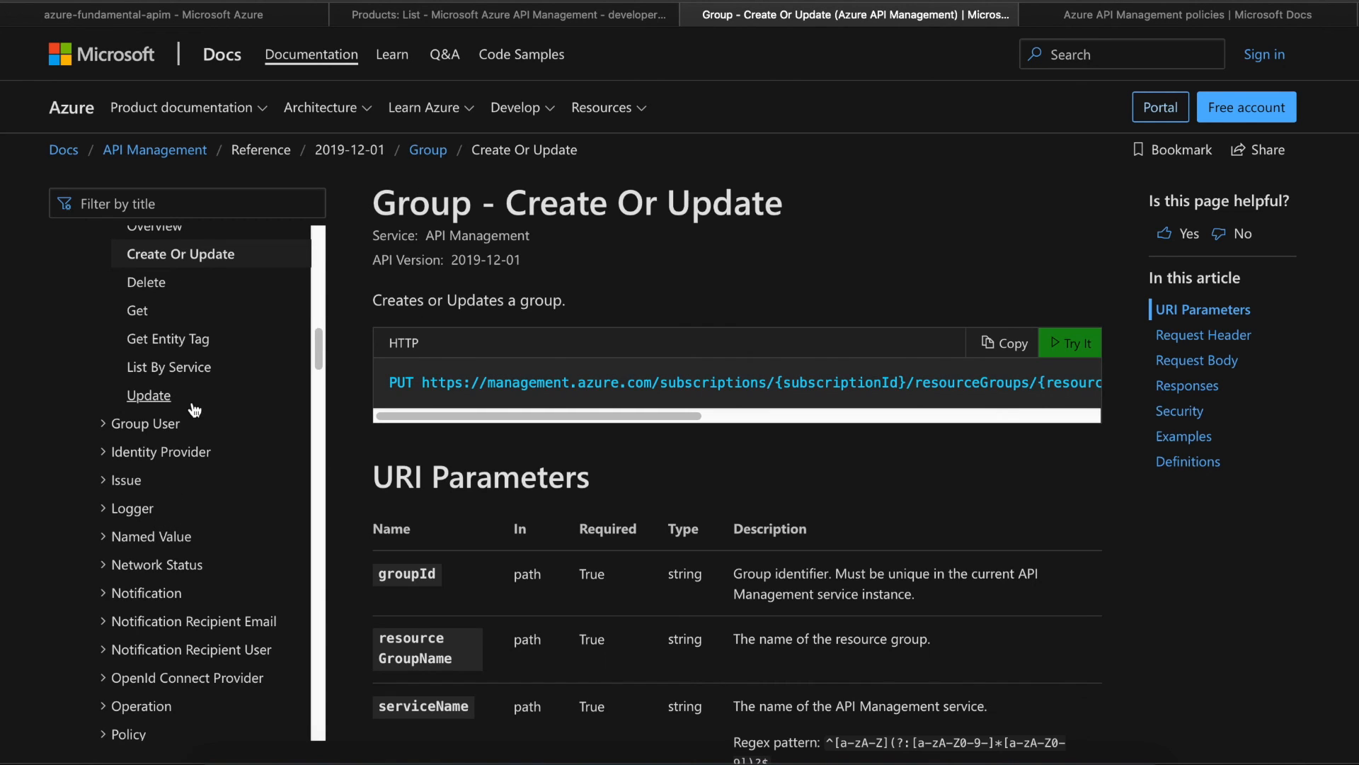
left_click(137, 309)
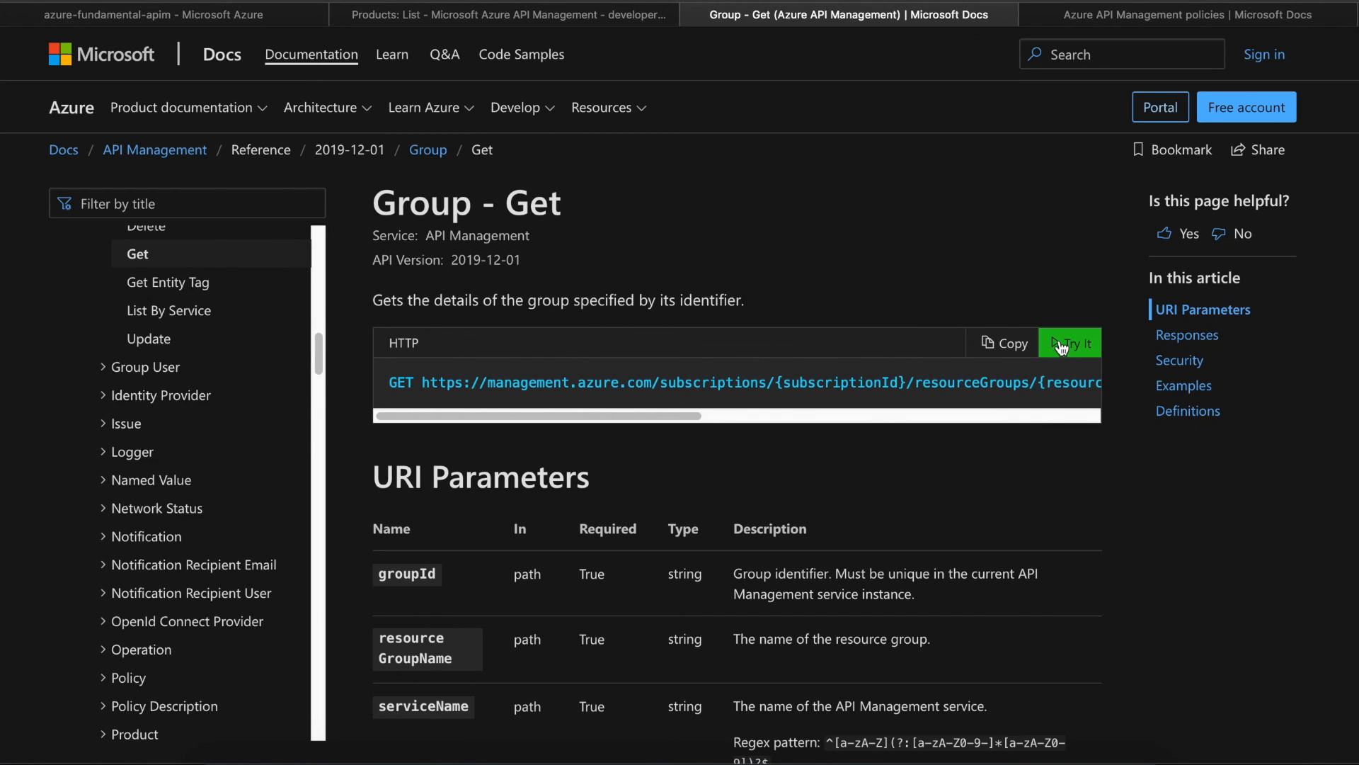
left_click(1060, 319)
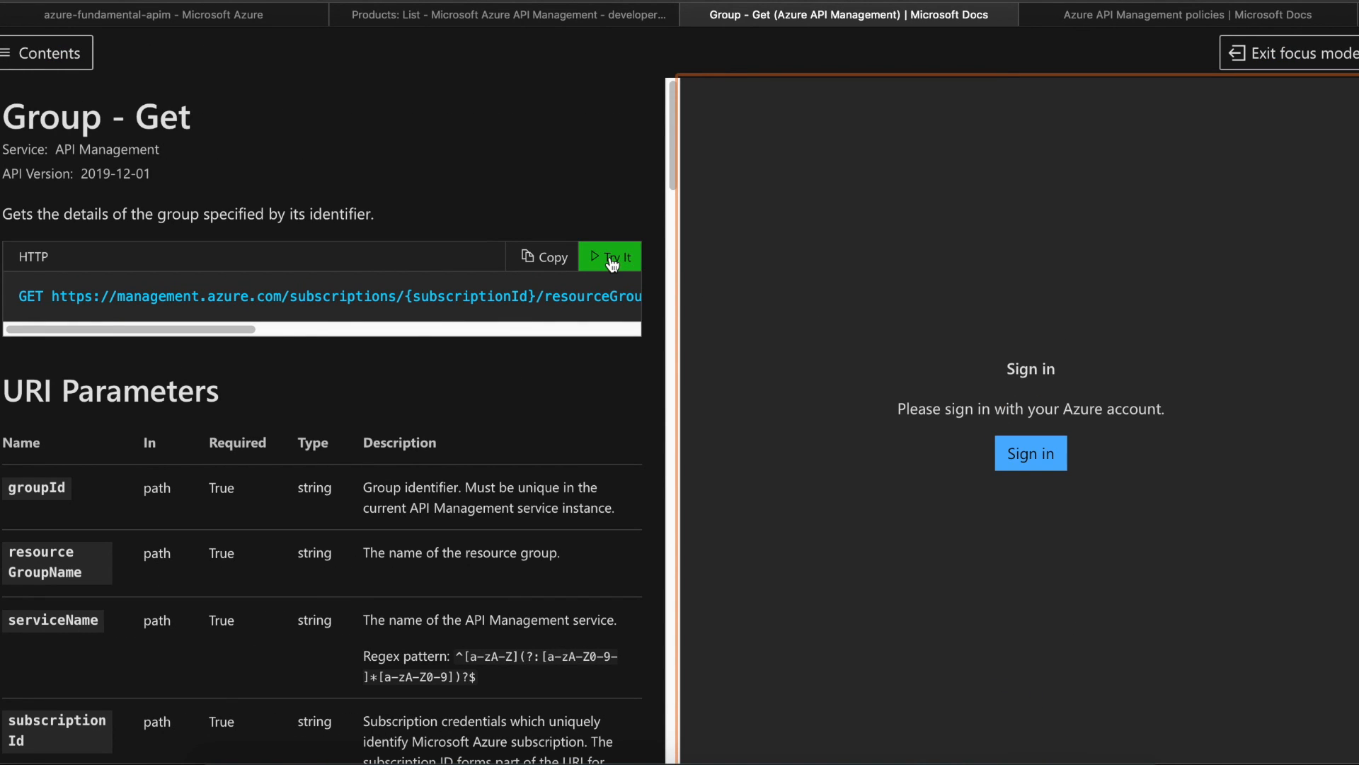
- Abandon the Azure sign-in, close the sign-in tab, and return to the Azure portal tab
left_click(1038, 456)
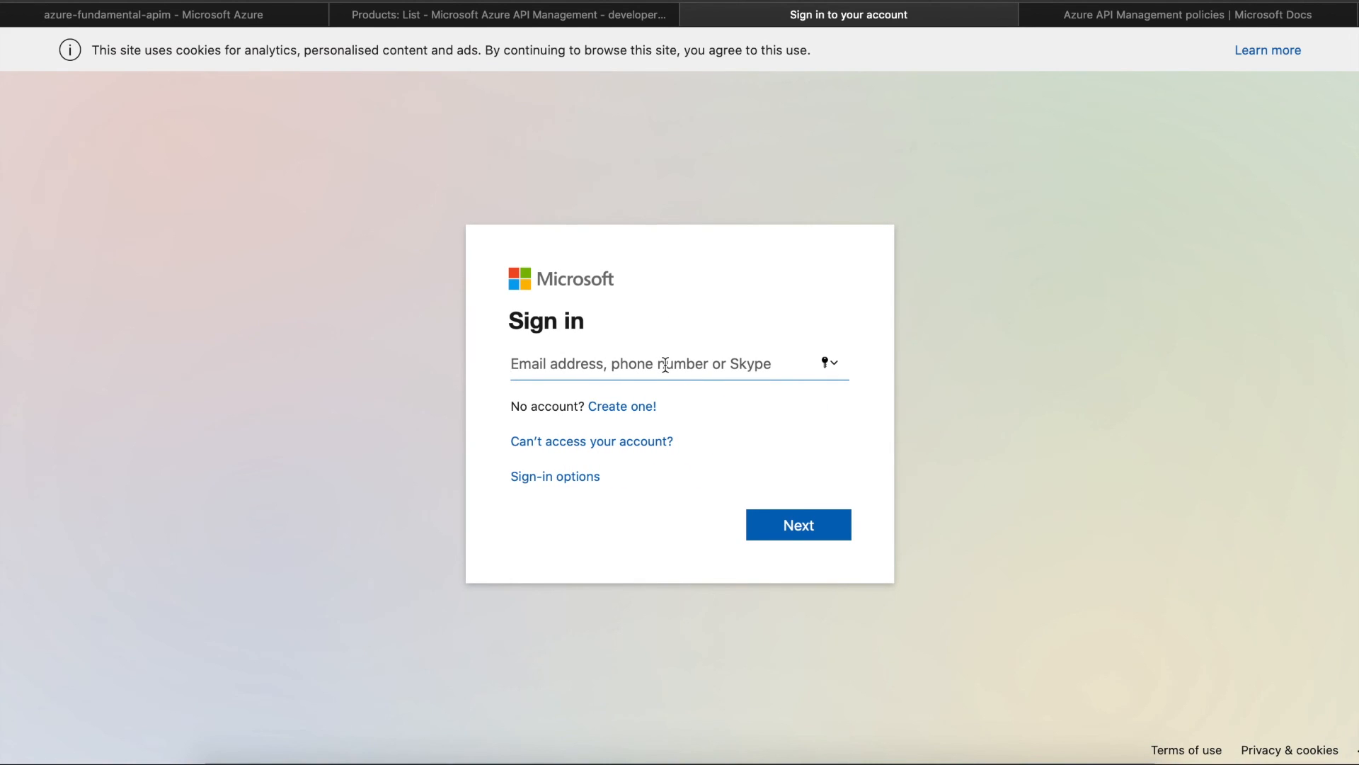
left_click(625, 20)
left_click(778, 19)
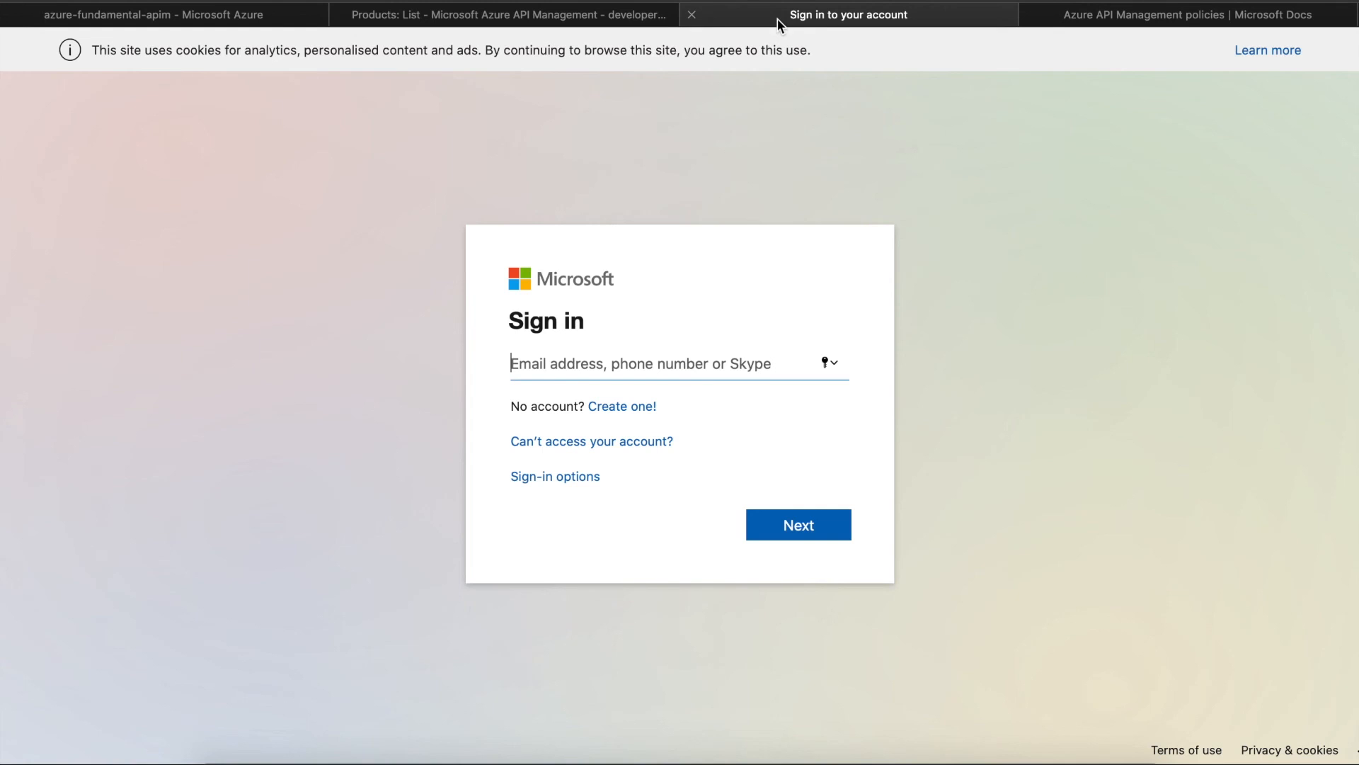
left_click(691, 15)
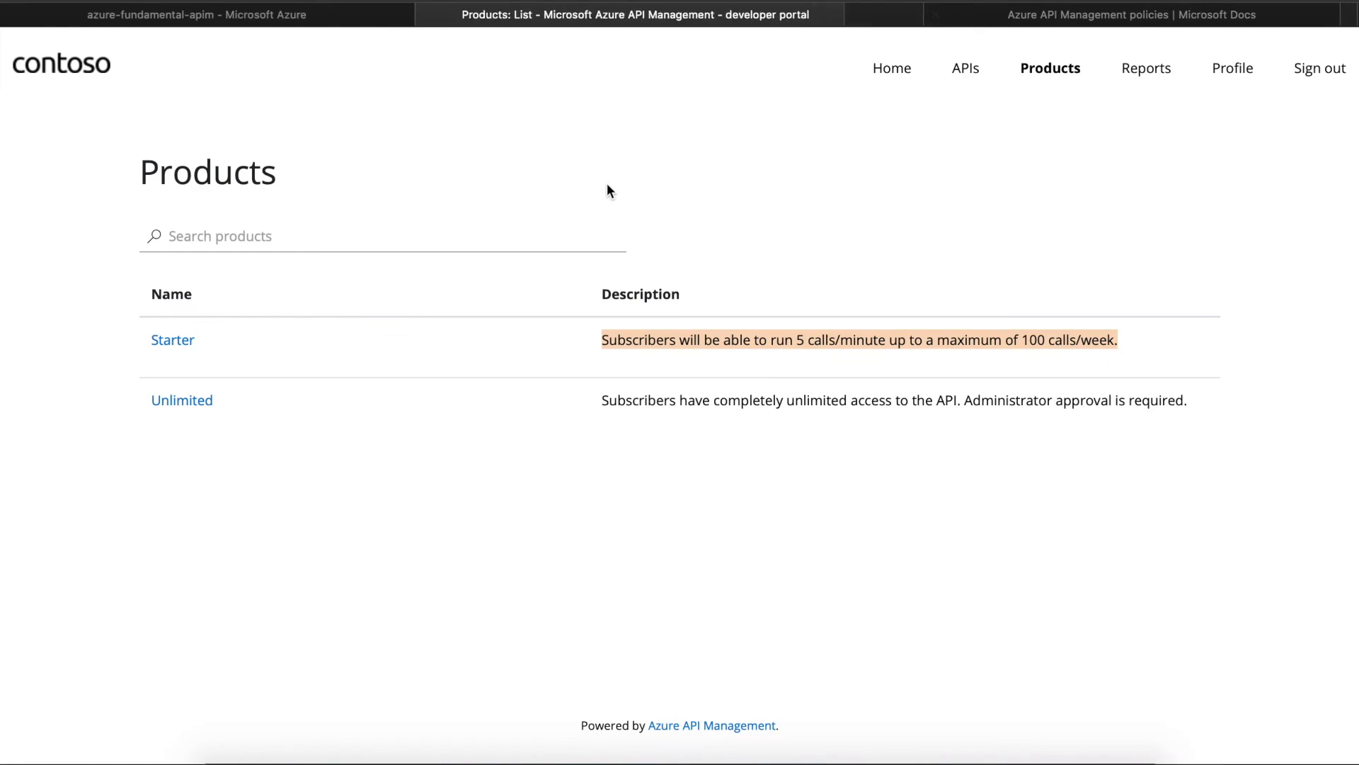
left_click(349, 17)
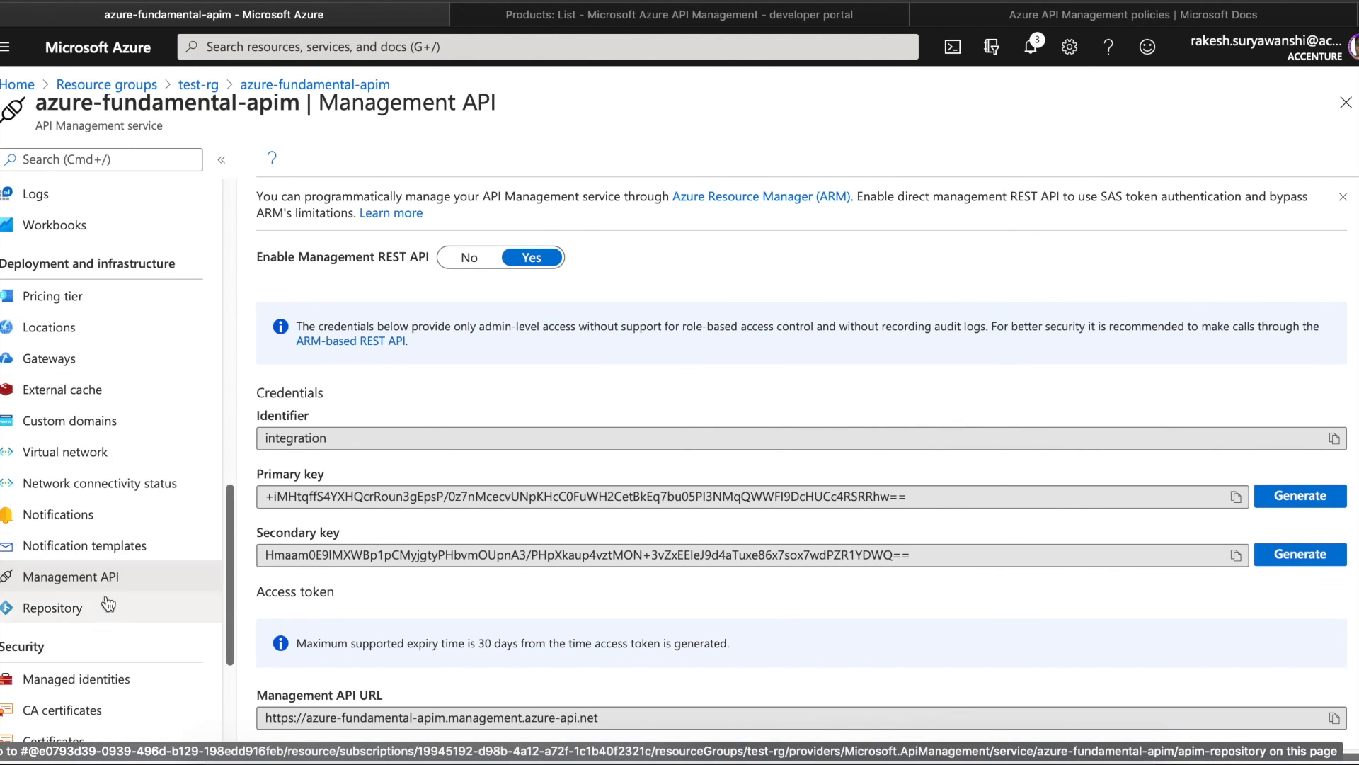
- Copy the Repository URL from the Repository page and view its access credentials
left_click(95, 619)
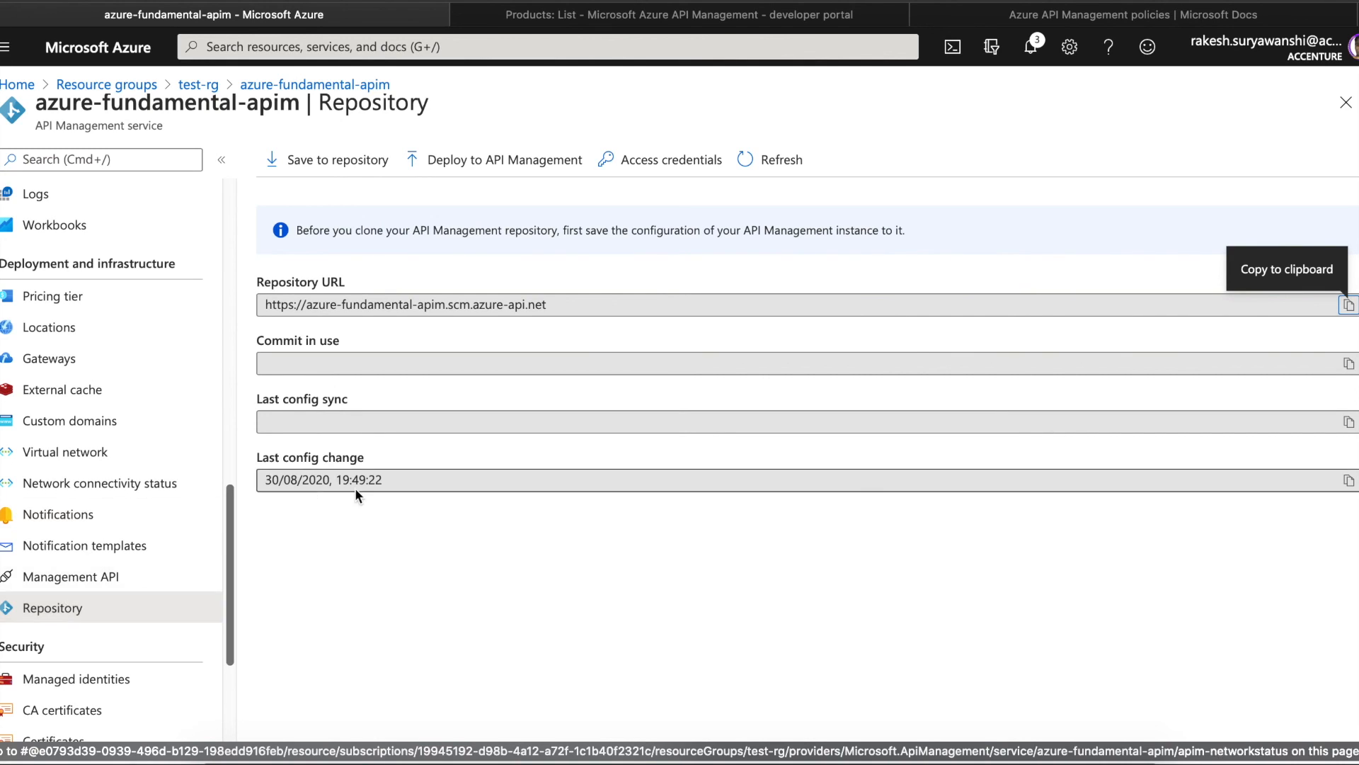
left_click(1346, 305)
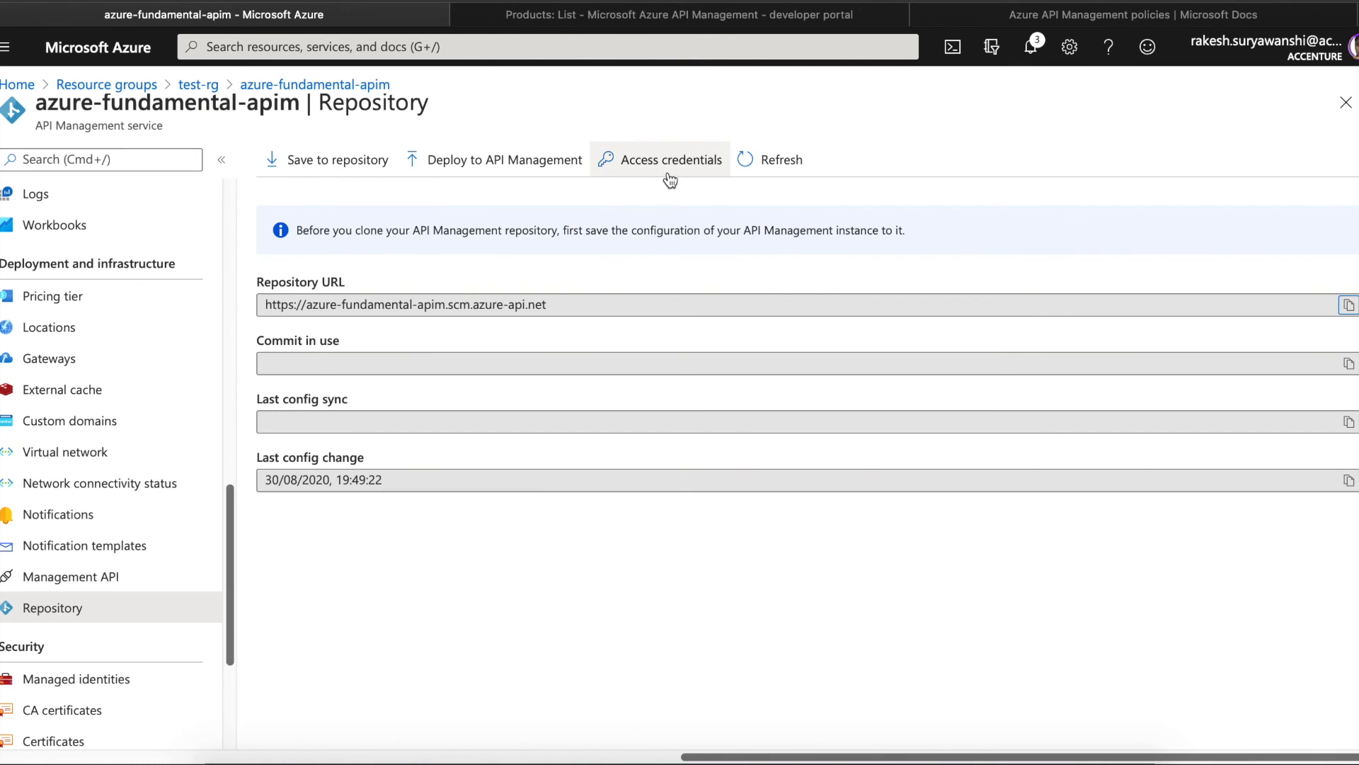
left_click(1346, 310)
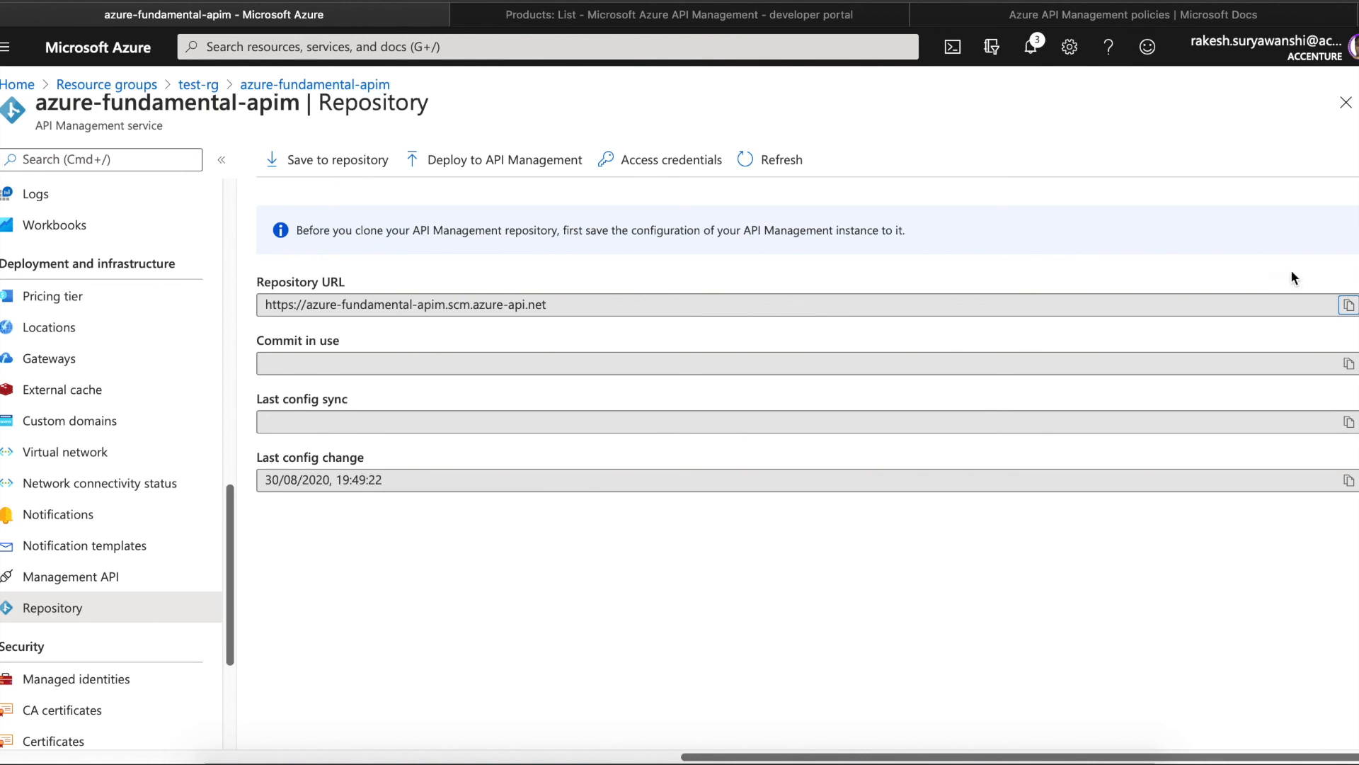
left_click(648, 153)
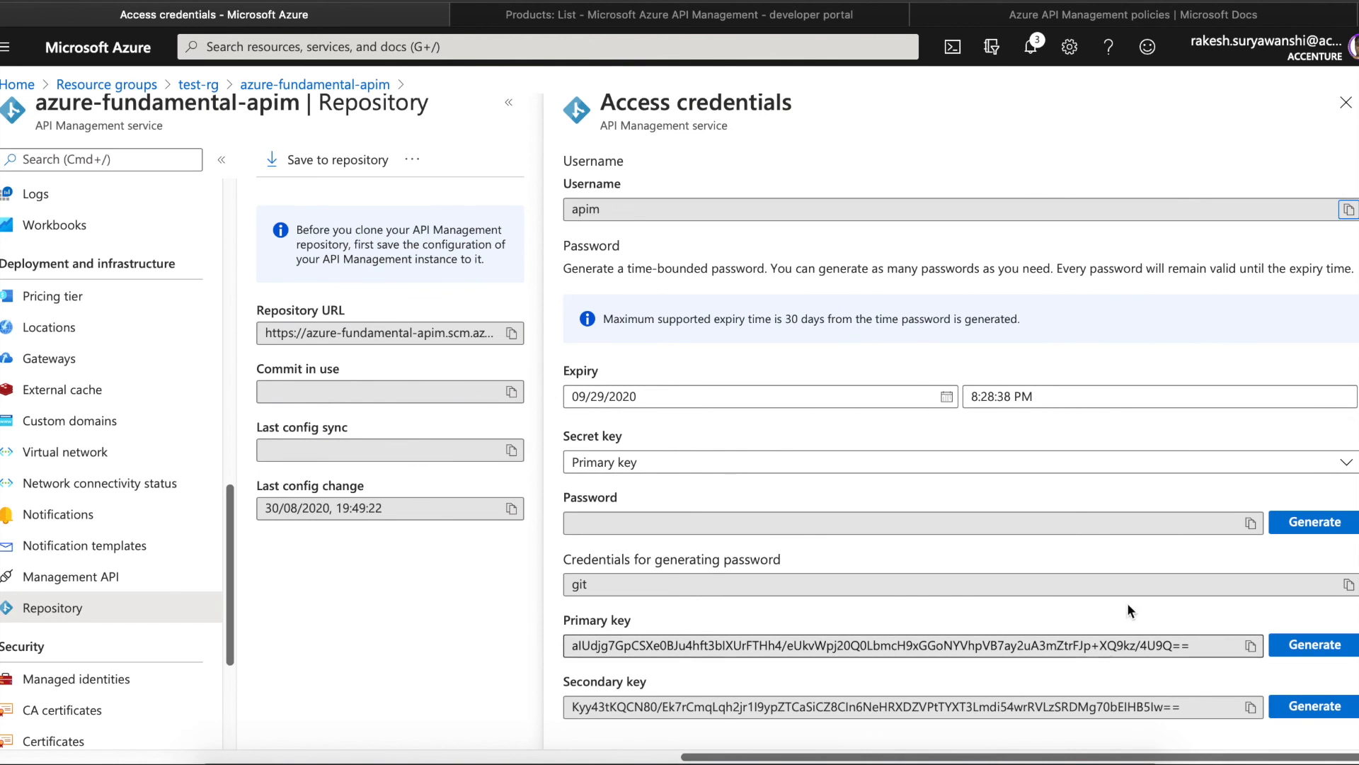
- Close the Access credentials blade, leaving the Repository page with no commit in use
left_click(1346, 103)
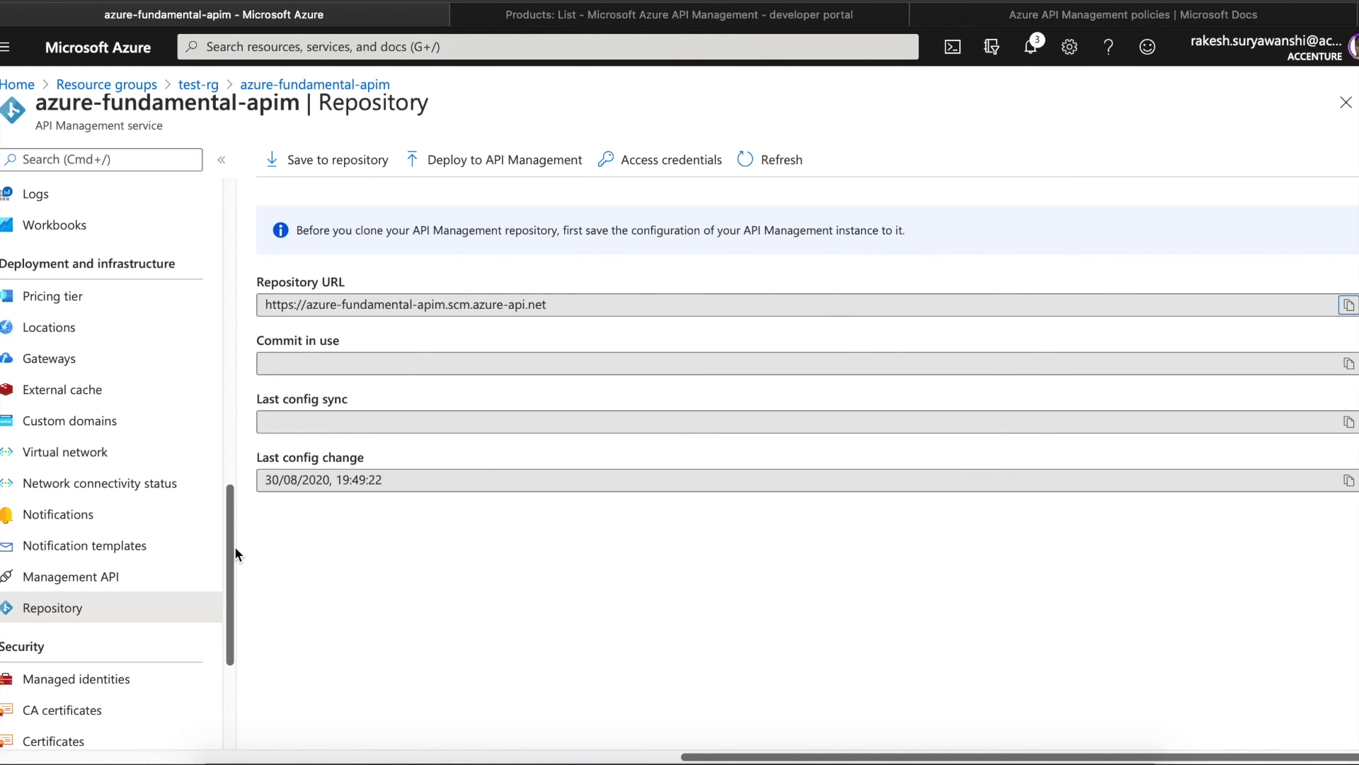
- Check Managed identities, then view the empty CA certificates list
left_click_drag(231, 546, 231, 606)
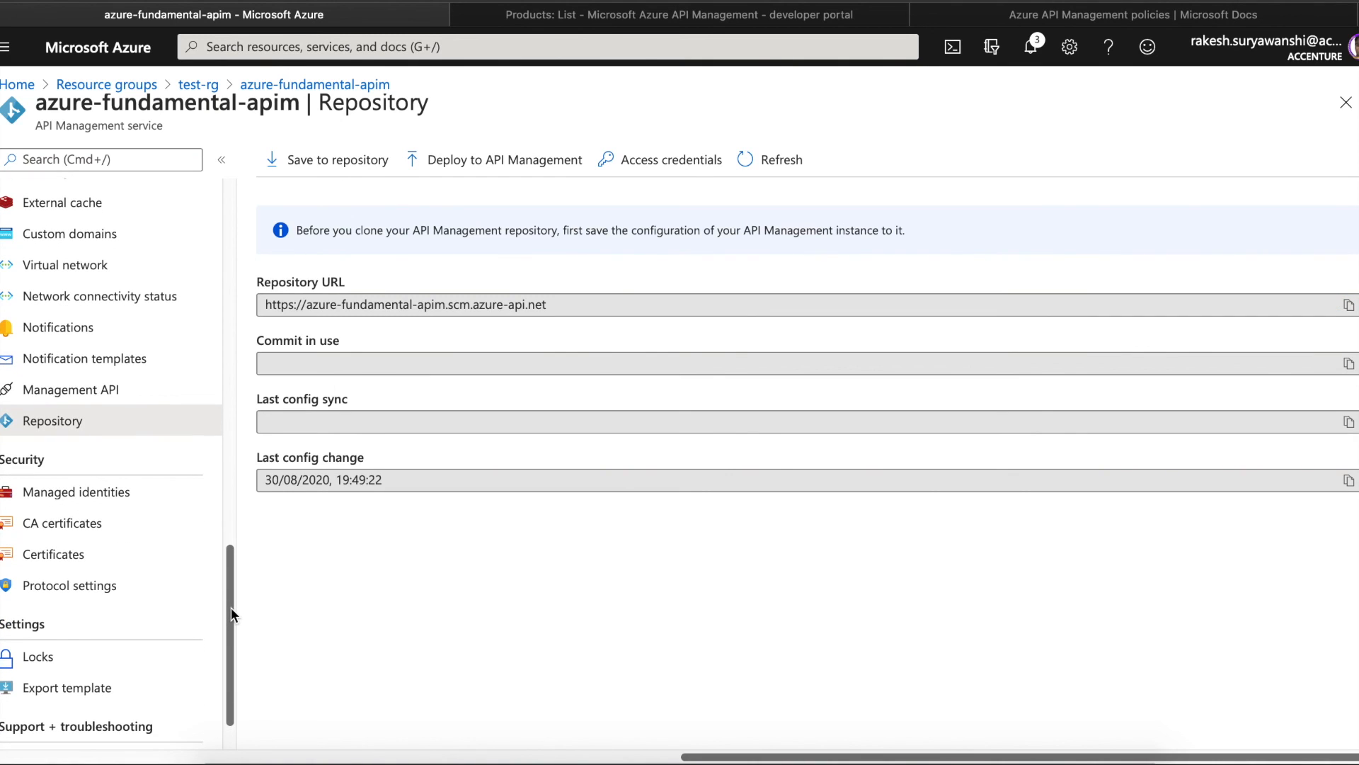
left_click(106, 491)
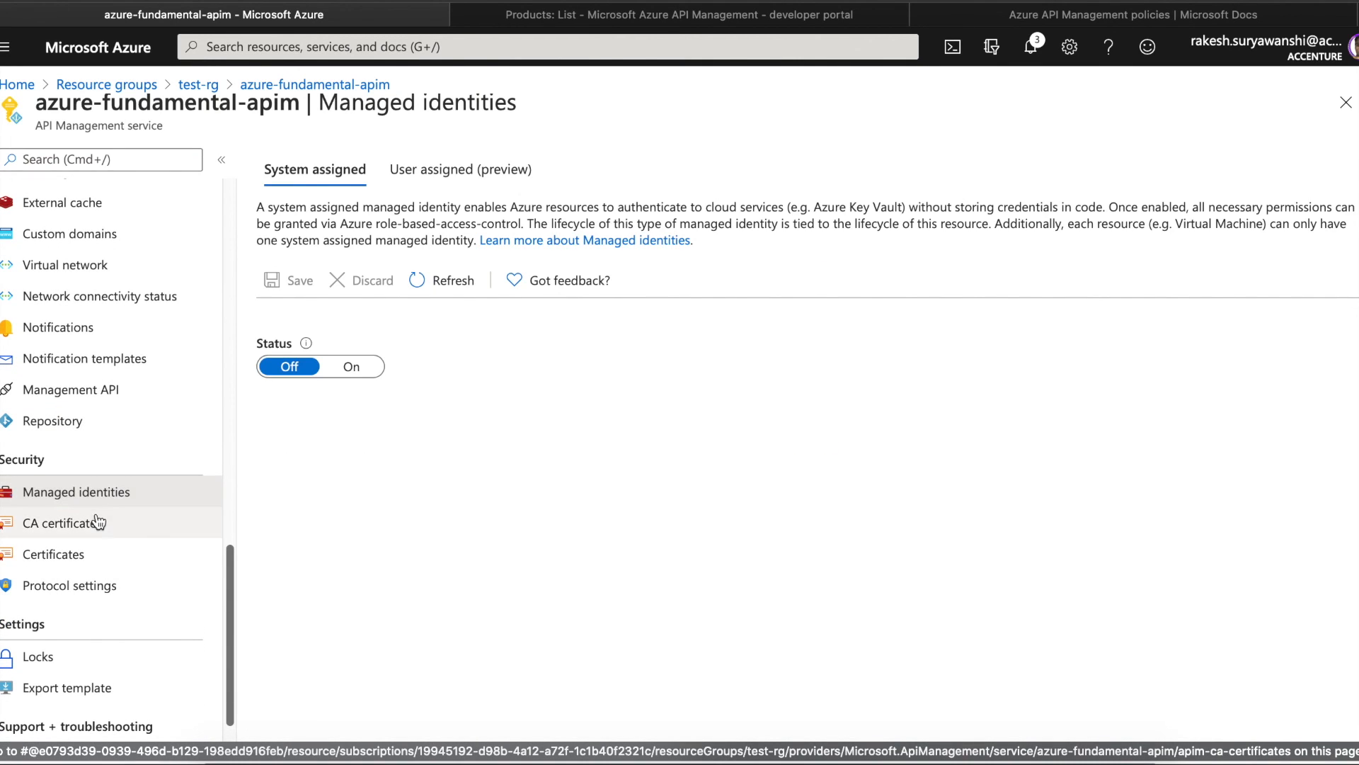
left_click(100, 523)
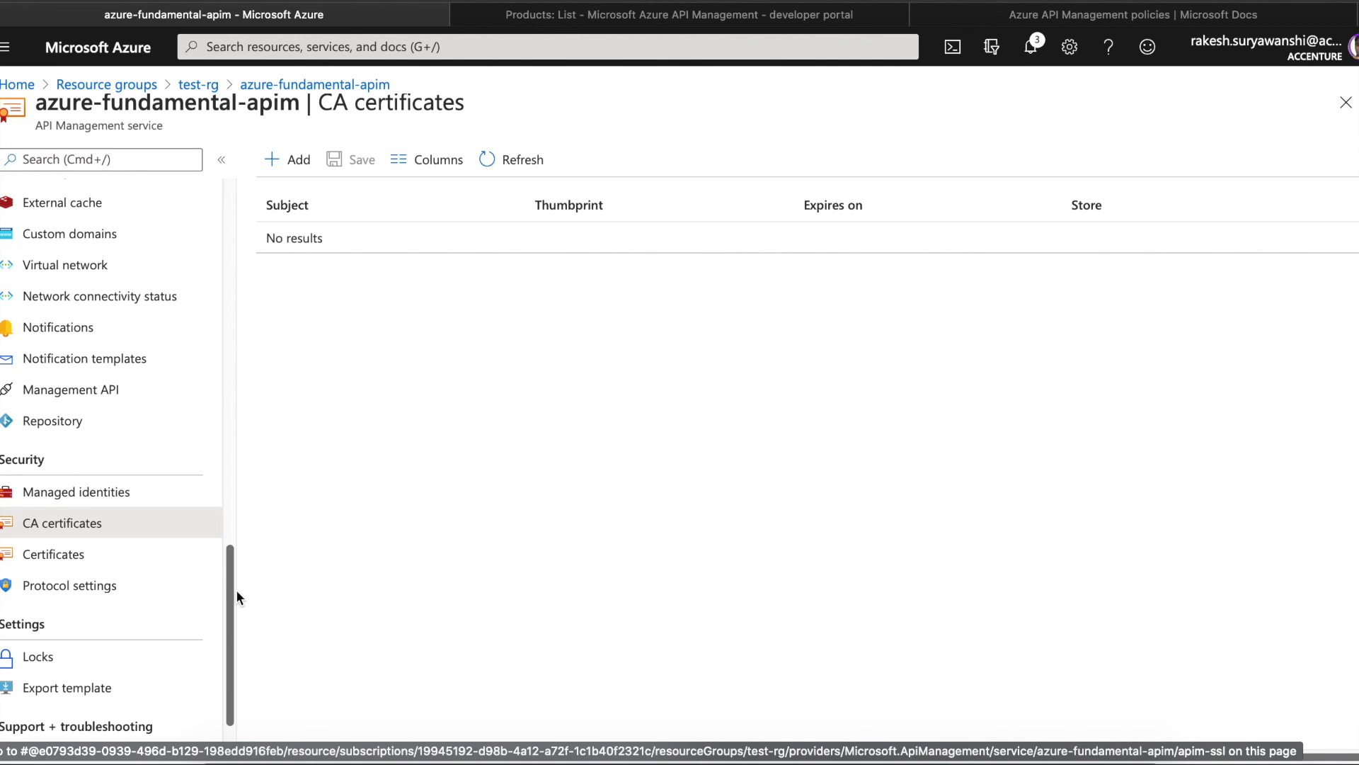
scroll(225, 645, "down", 2)
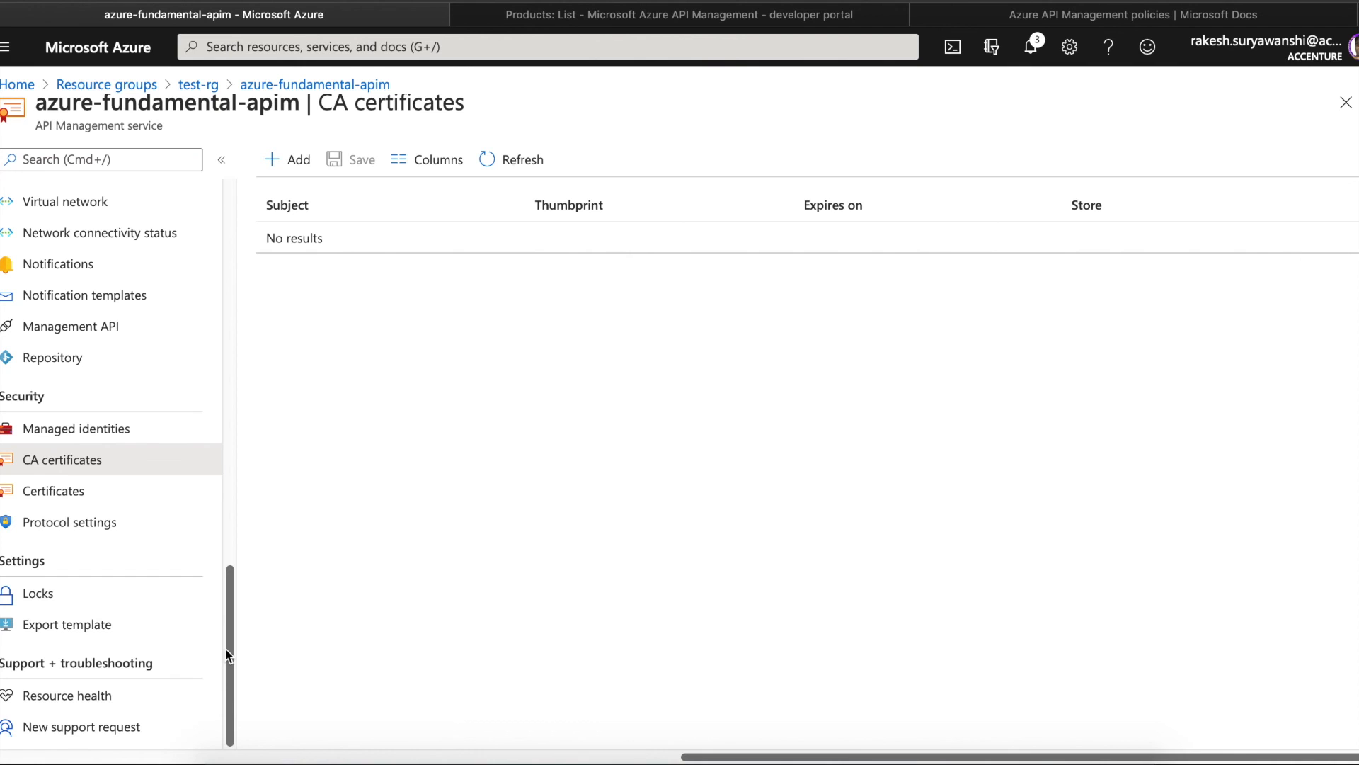
left_click_drag(224, 647, 223, 225)
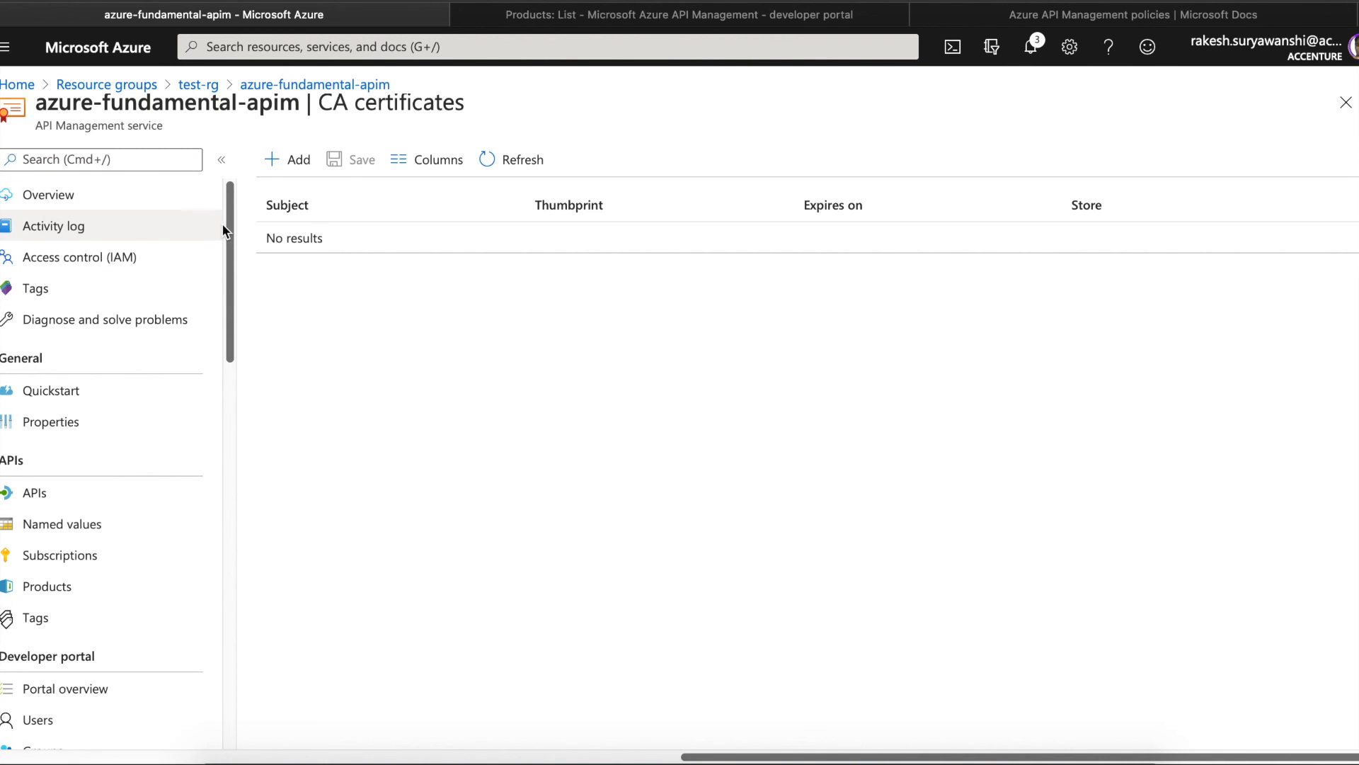
- Browse the service's APIs and Named values pages, switching between them
left_click(102, 200)
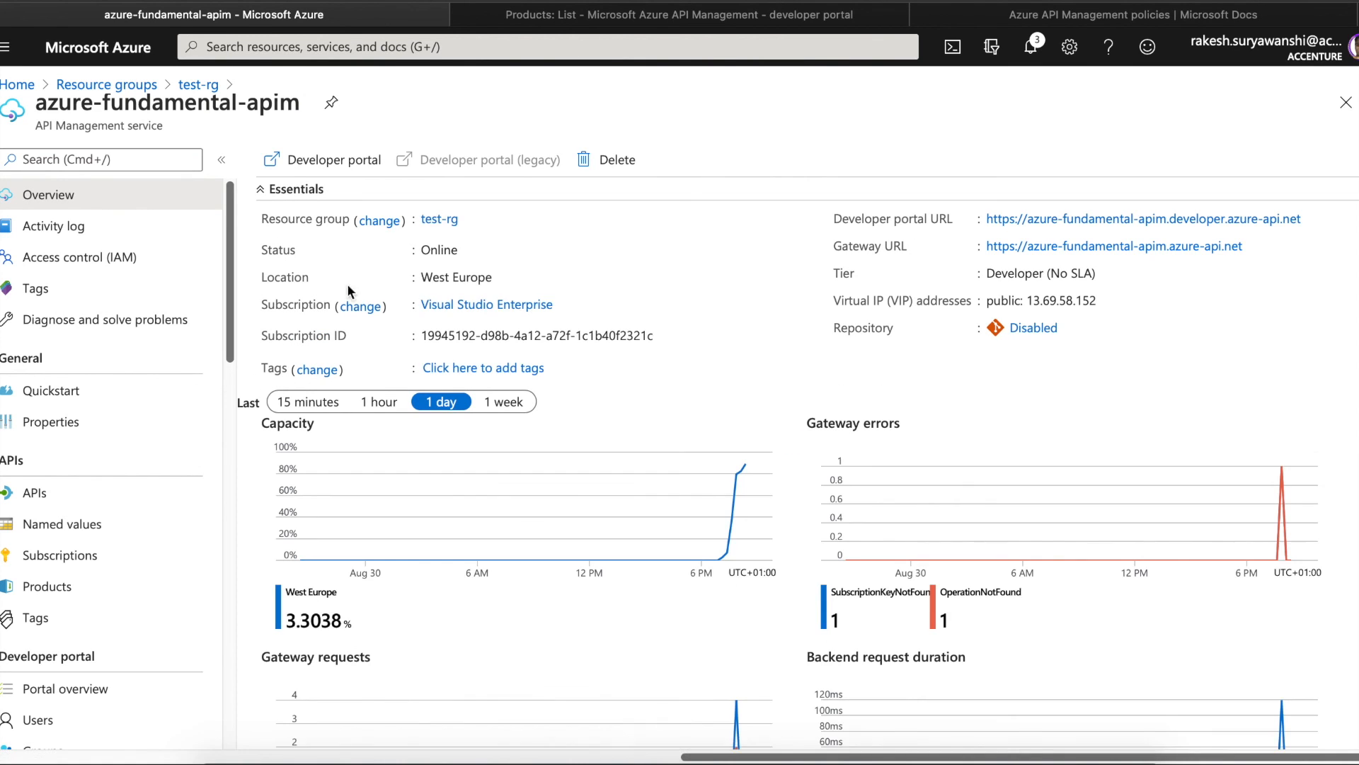
left_click(122, 488)
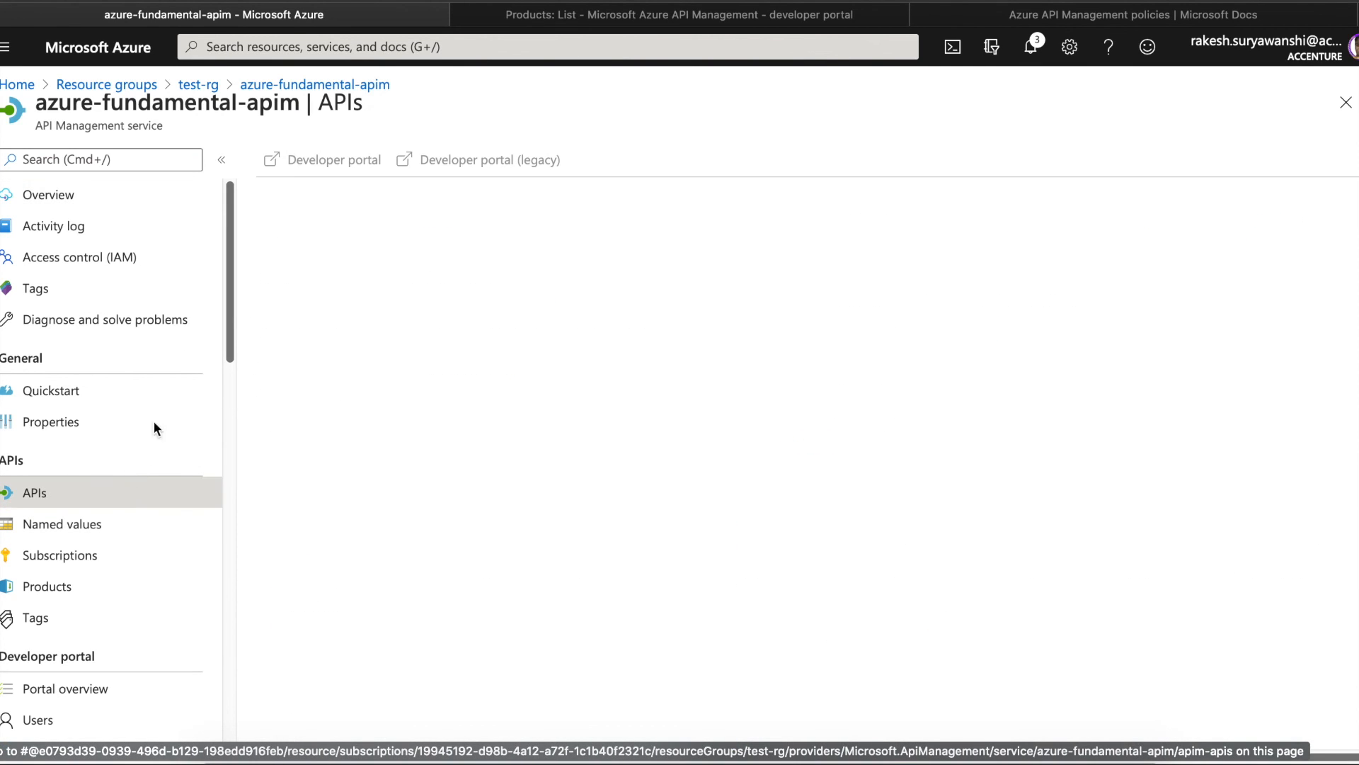
left_click_drag(231, 292, 218, 446)
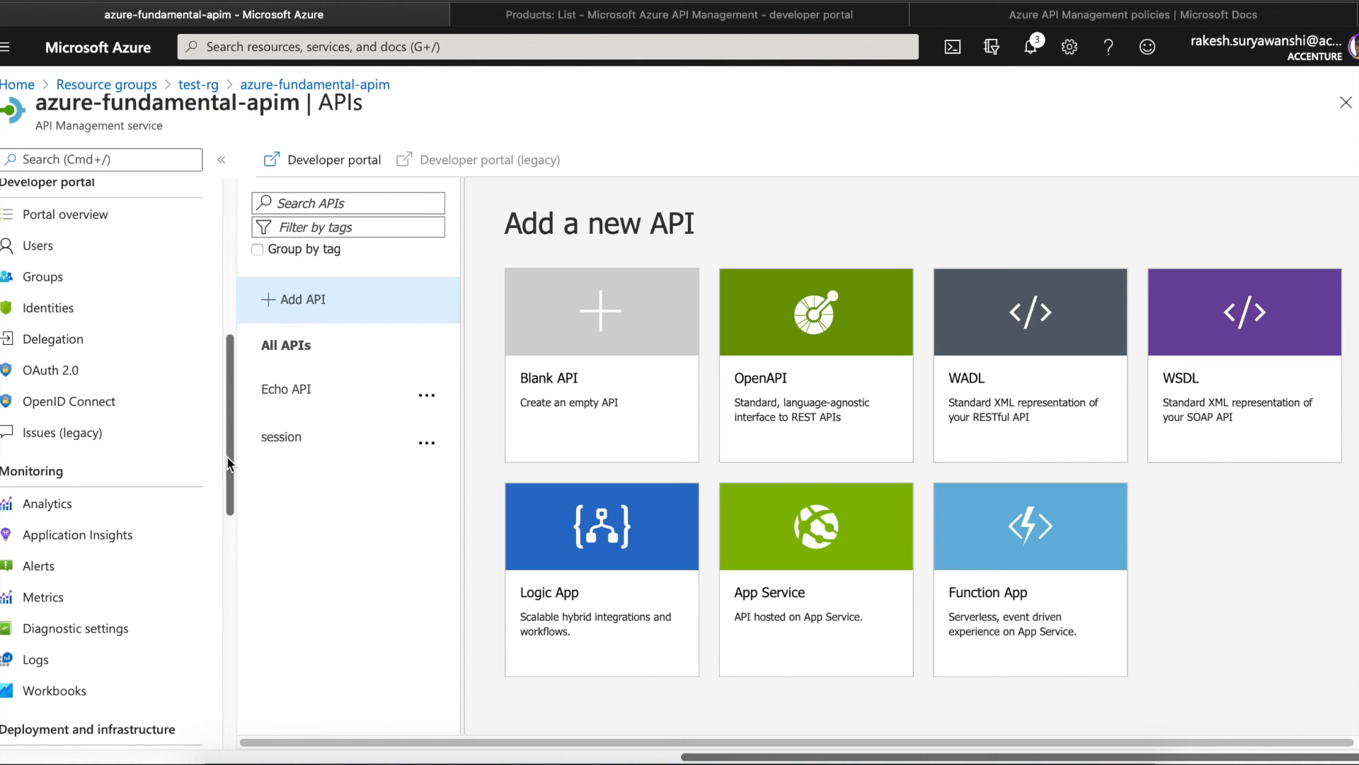
left_click_drag(226, 457, 223, 360)
left_click(76, 347)
left_click(43, 323)
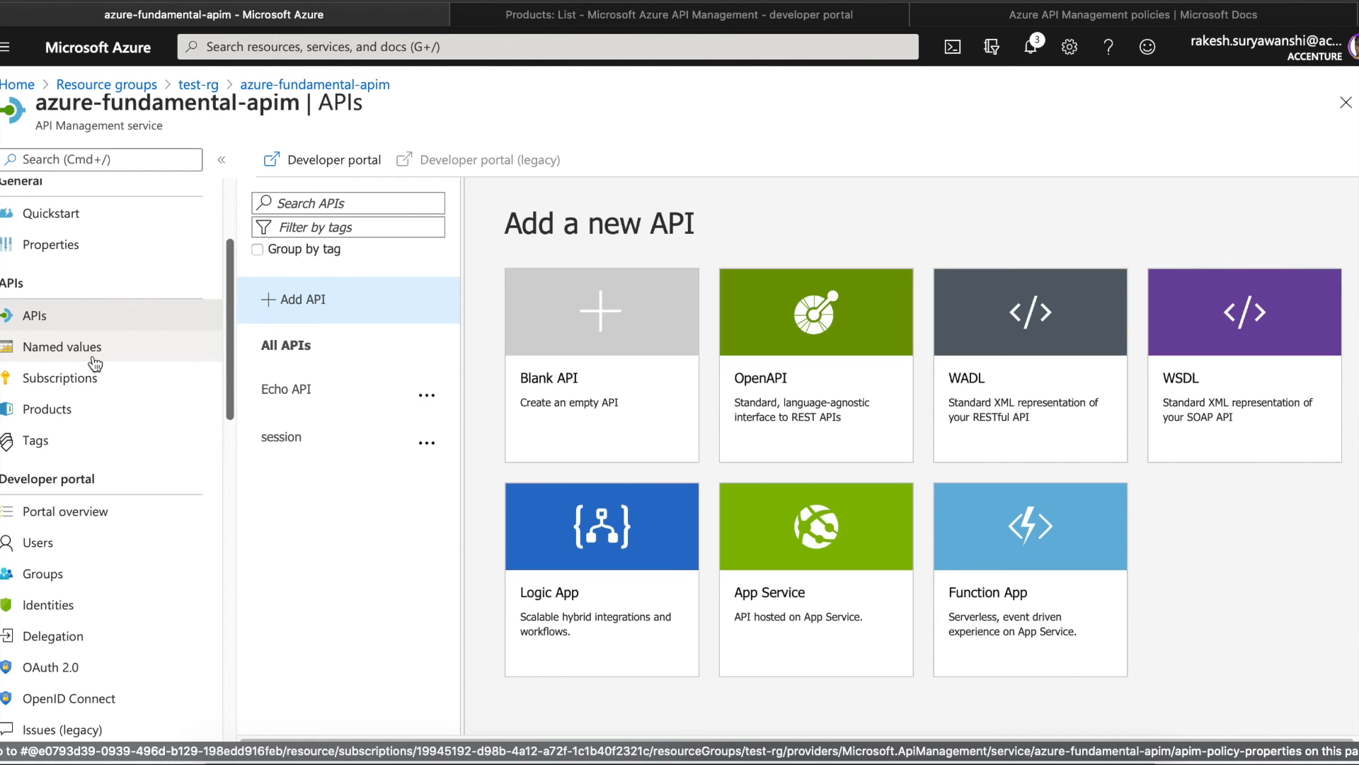
left_click(110, 353)
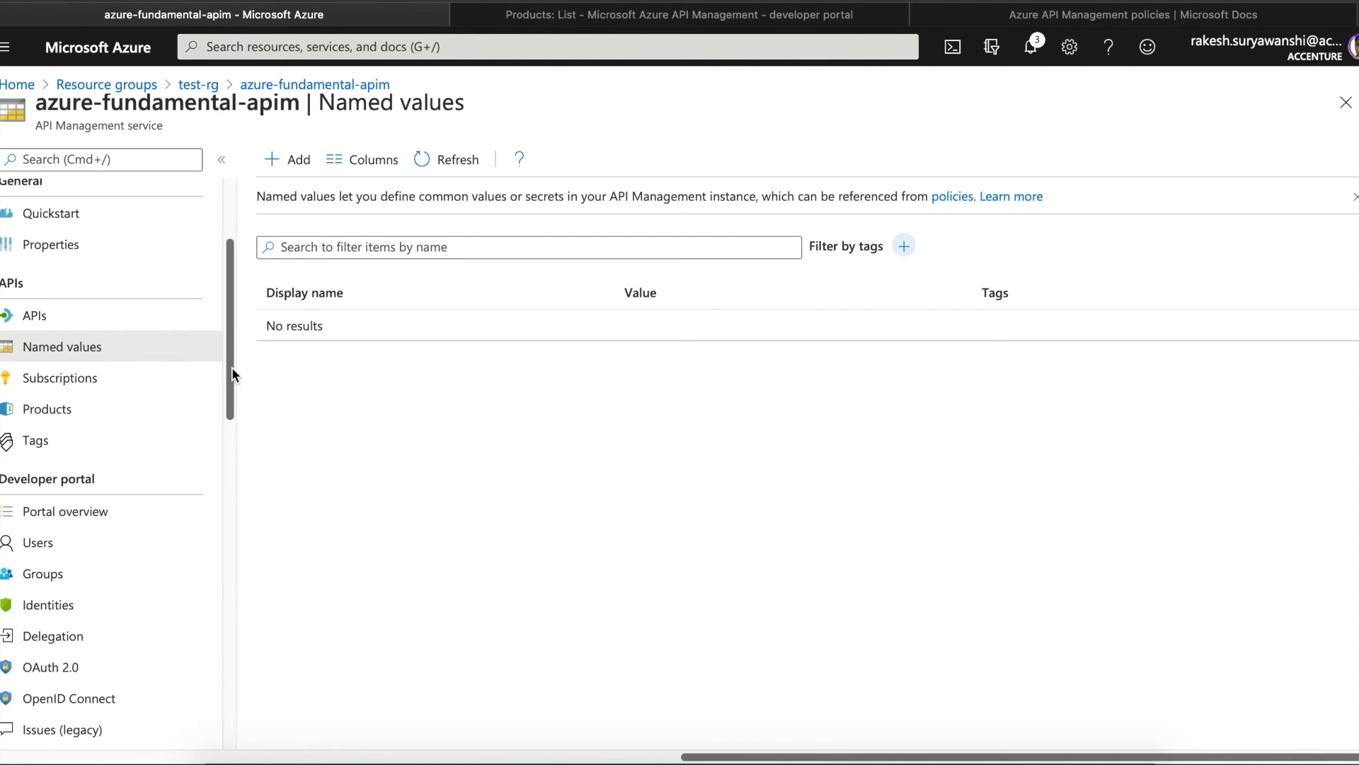
- Return to Overview and select the public IP address 13.69.58.152
scroll(232, 365, "up", 5)
left_click(114, 204)
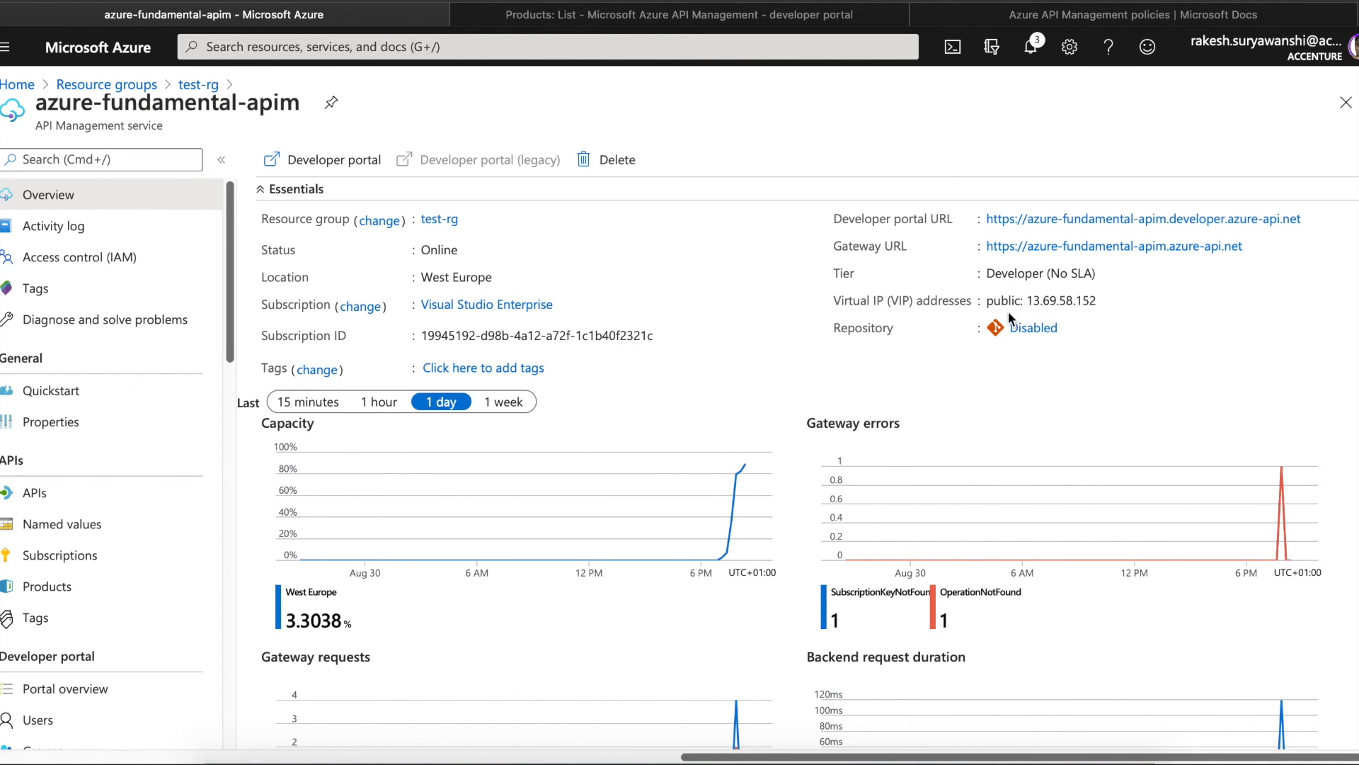
double_click(1087, 303)
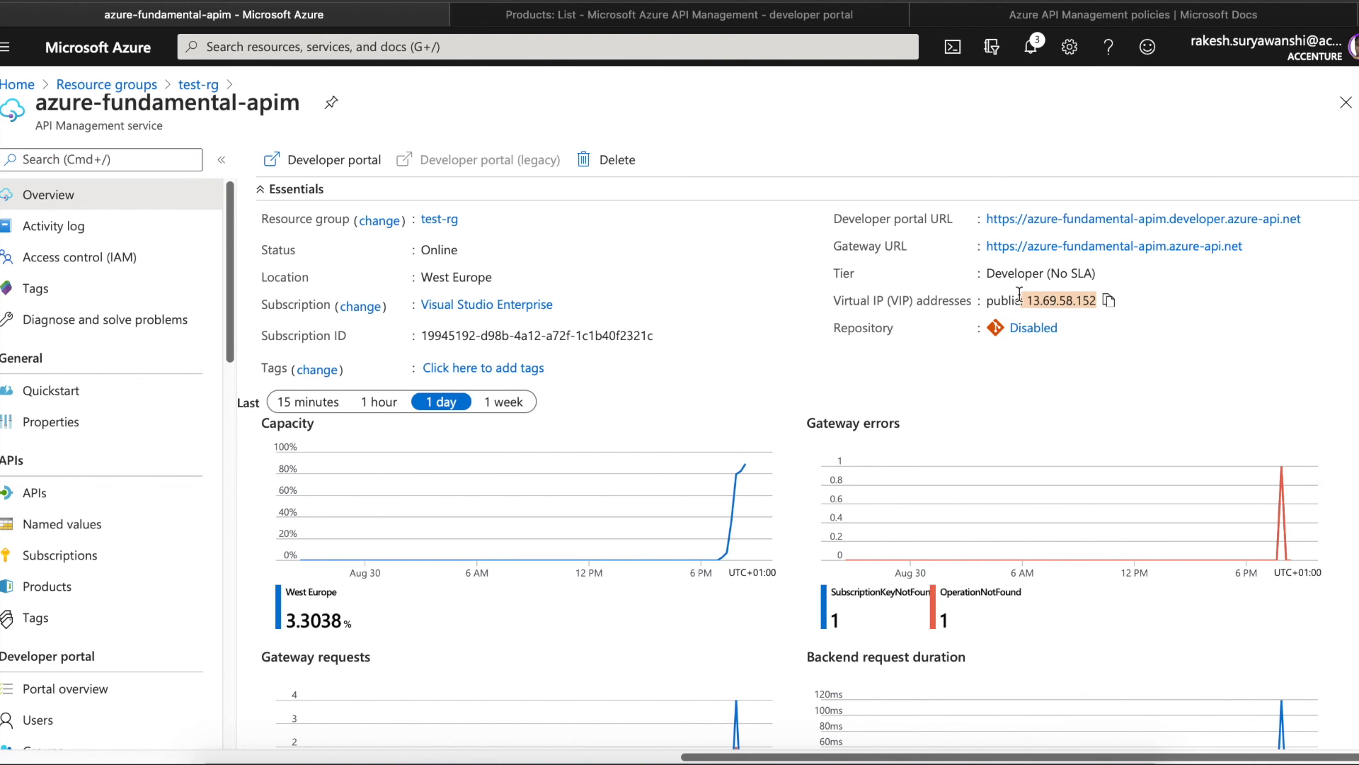